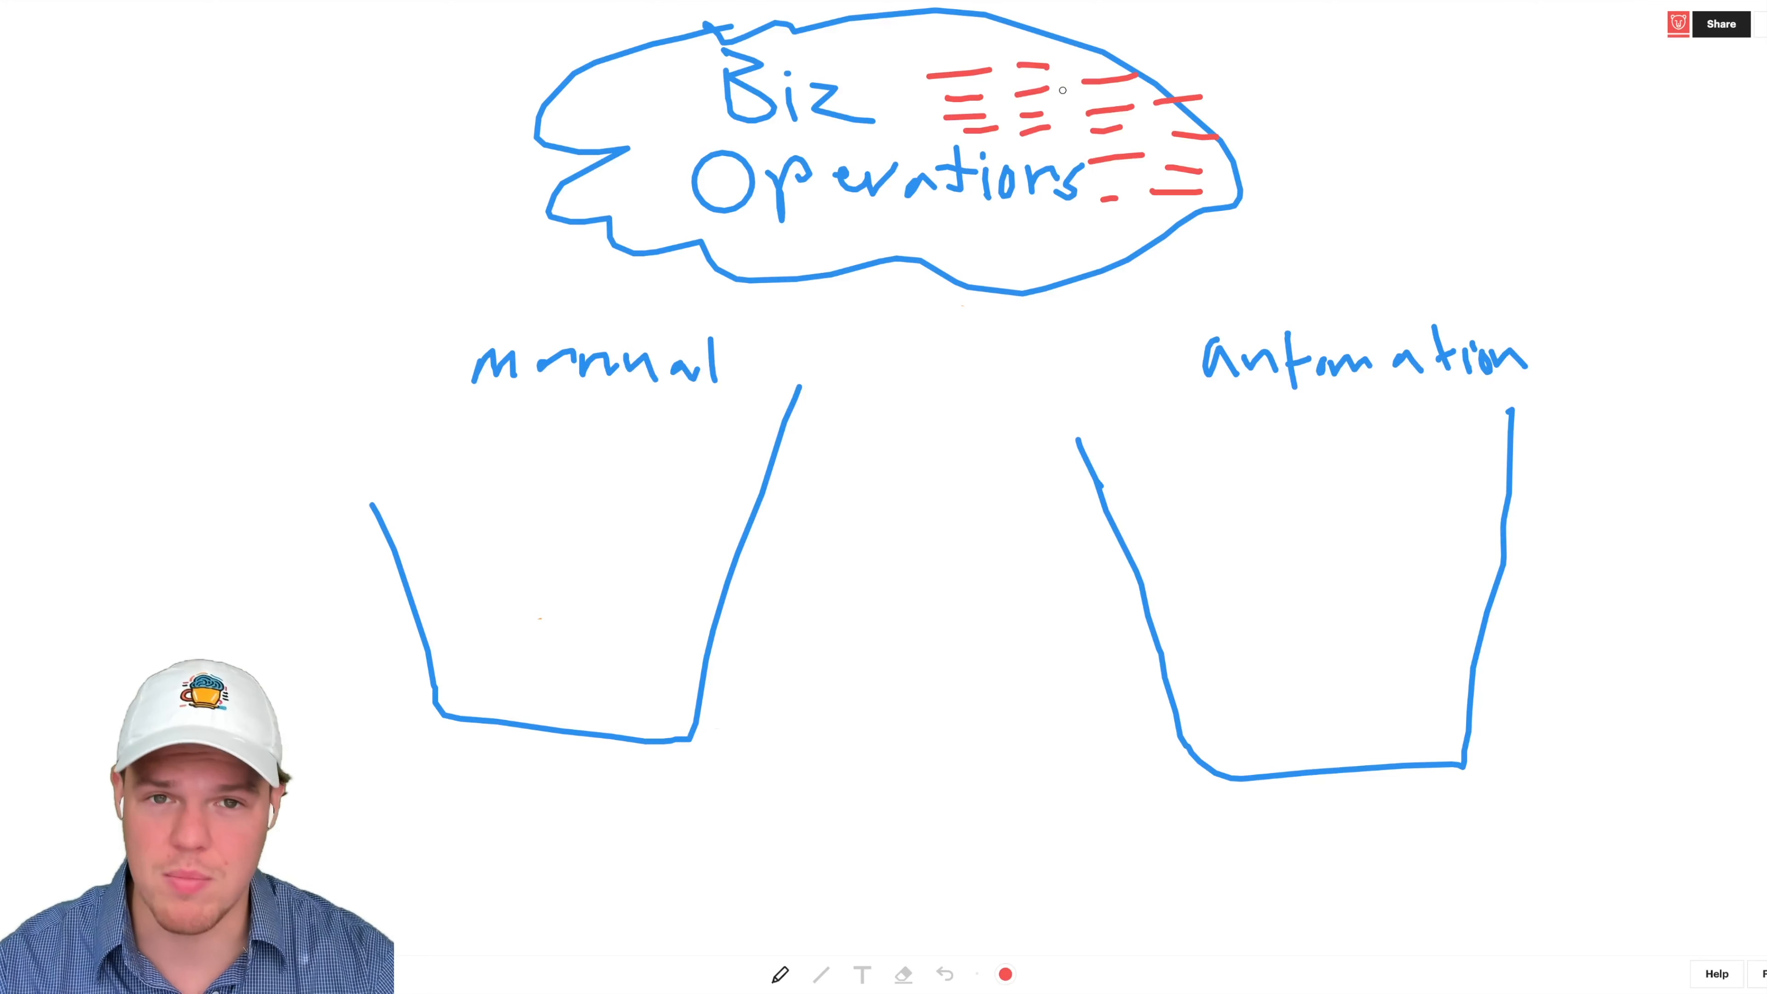
Step: Draw red arrows from the task lines in the Biz Operations cloud down to the manual and automation buckets
{"action": "mouse_move", "coordinate": [965, 106]}
{"action": "left_mouse_down"}
{"action": "mouse_move", "coordinate": [738, 276]}
{"action": "mouse_move", "coordinate": [692, 398]}
{"action": "mouse_move", "coordinate": [734, 395]}
{"action": "left_mouse_up"}
{"action": "mouse_move", "coordinate": [1069, 125]}
{"action": "left_mouse_down"}
{"action": "mouse_move", "coordinate": [1222, 115]}
{"action": "mouse_move", "coordinate": [1308, 202]}
{"action": "mouse_move", "coordinate": [1337, 425]}
{"action": "mouse_move", "coordinate": [1301, 398]}
{"action": "left_mouse_up"}
{"action": "left_click_drag", "start_coordinate": [1052, 130], "coordinate": [729, 442]}
{"action": "left_click_drag", "start_coordinate": [664, 359], "coordinate": [734, 440]}
{"action": "left_click_drag", "start_coordinate": [923, 246], "coordinate": [724, 401]}
{"action": "mouse_move", "coordinate": [1068, 147]}
{"action": "left_mouse_down"}
{"action": "mouse_move", "coordinate": [1209, 301]}
{"action": "mouse_move", "coordinate": [1182, 453]}
{"action": "mouse_move", "coordinate": [1231, 426]}
{"action": "left_mouse_up"}
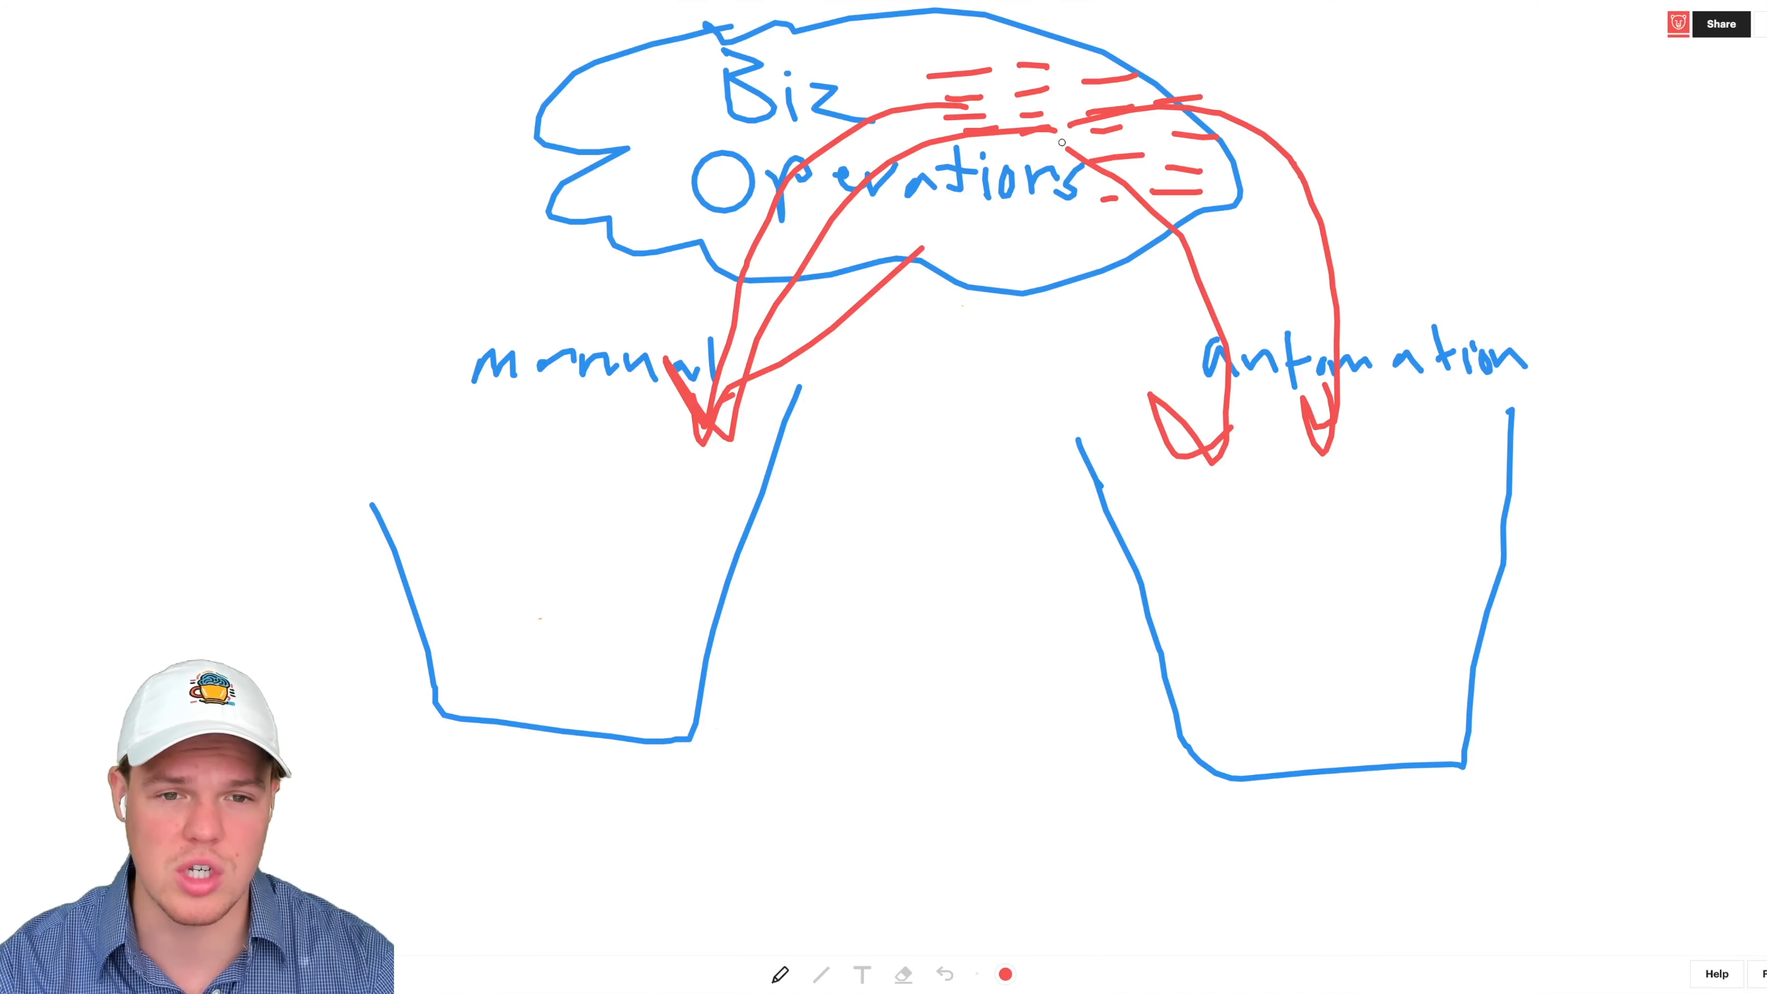
{"action": "mouse_move", "coordinate": [1092, 140]}
{"action": "left_mouse_down"}
{"action": "mouse_move", "coordinate": [1286, 341]}
{"action": "mouse_move", "coordinate": [1304, 404]}
{"action": "mouse_move", "coordinate": [1315, 394]}
{"action": "left_mouse_up"}
{"action": "mouse_move", "coordinate": [969, 127]}
{"action": "left_mouse_down"}
{"action": "mouse_move", "coordinate": [898, 134]}
{"action": "mouse_move", "coordinate": [741, 417]}
{"action": "mouse_move", "coordinate": [769, 398]}
{"action": "left_mouse_up"}
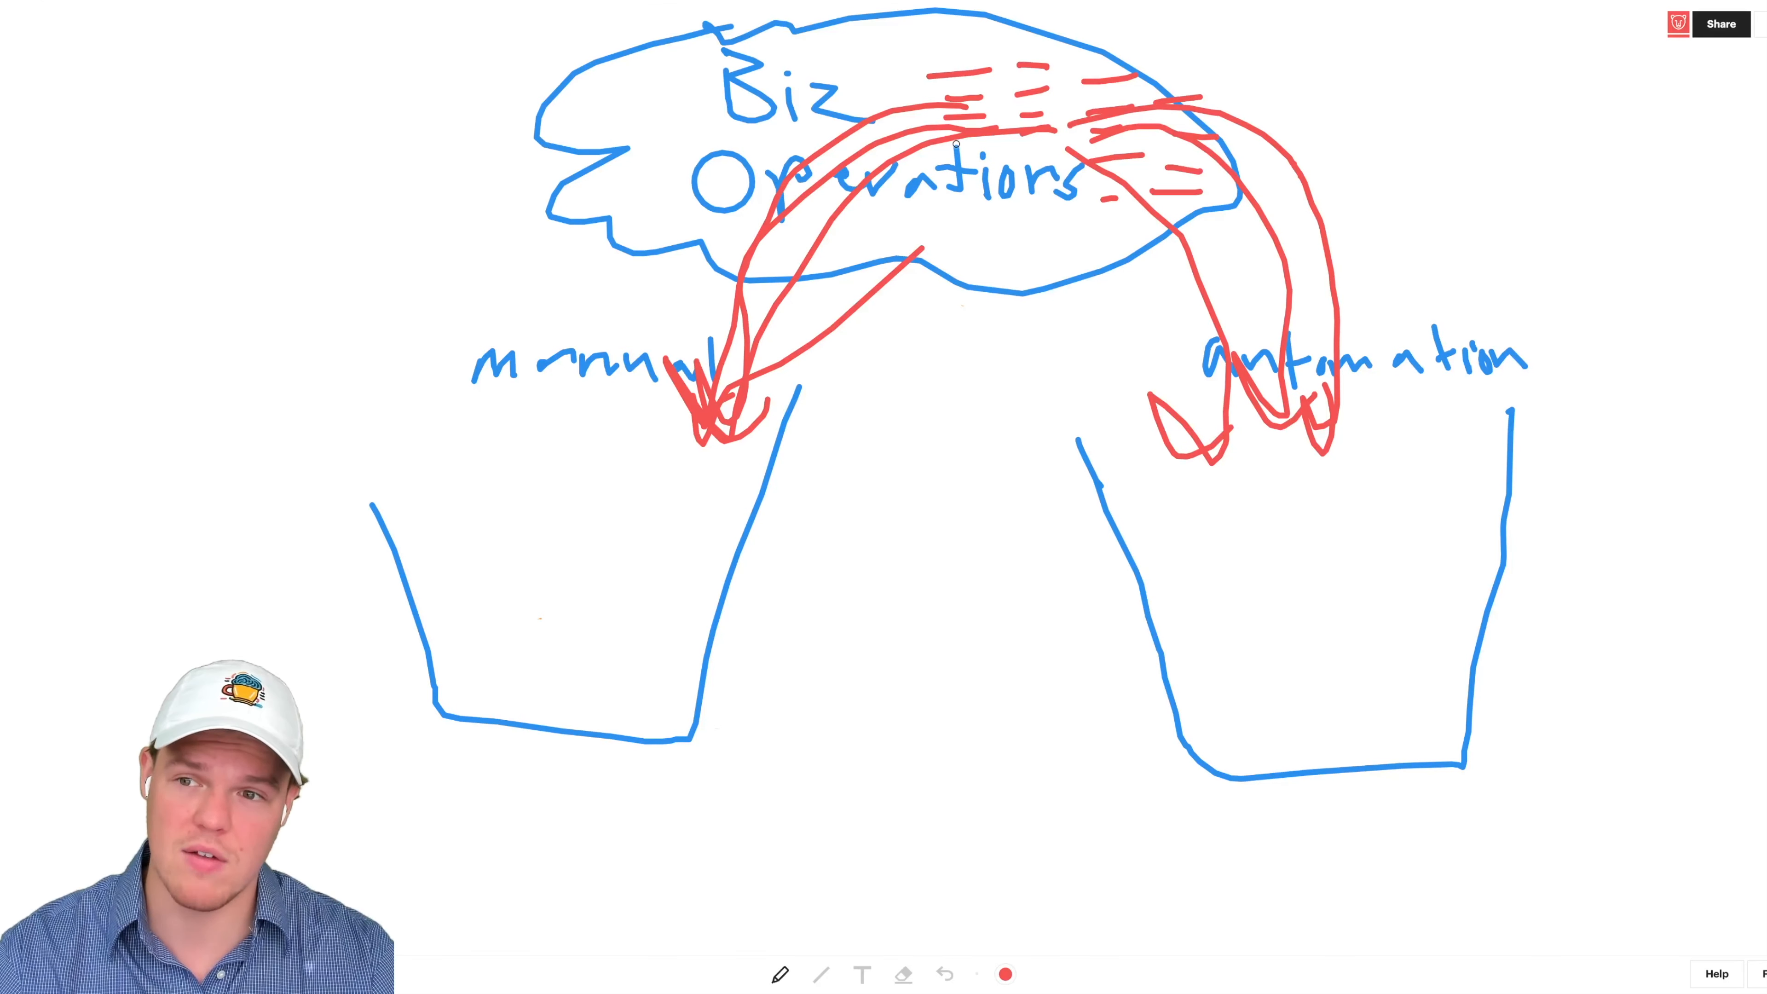
{"action": "mouse_move", "coordinate": [942, 139]}
{"action": "left_mouse_down"}
{"action": "mouse_move", "coordinate": [730, 374]}
{"action": "mouse_move", "coordinate": [762, 350]}
{"action": "left_mouse_up"}
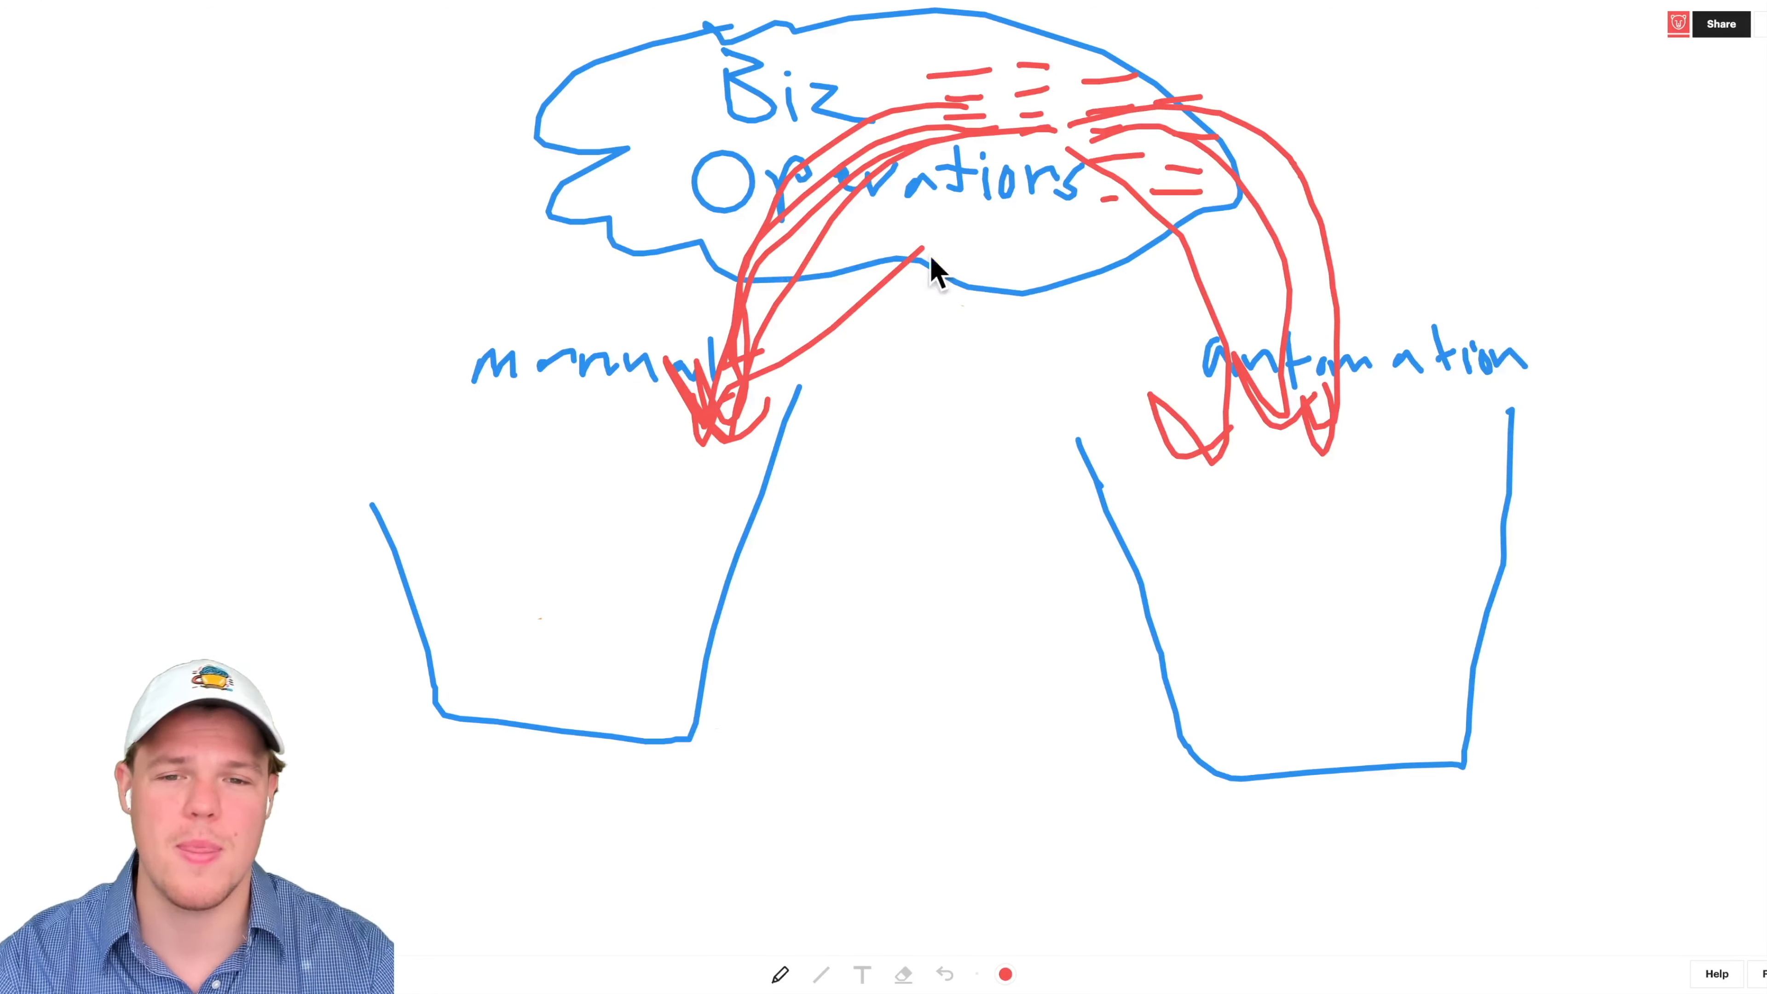
Step: Scribble red squiggles inside the automation and manual buckets to represent the tasks they contain
{"action": "mouse_move", "coordinate": [1302, 593]}
{"action": "left_mouse_down"}
{"action": "mouse_move", "coordinate": [1348, 607]}
{"action": "mouse_move", "coordinate": [1327, 734]}
{"action": "left_mouse_up"}
{"action": "left_click_drag", "start_coordinate": [1276, 537], "coordinate": [1266, 592]}
{"action": "mouse_move", "coordinate": [640, 550]}
{"action": "left_mouse_down"}
{"action": "mouse_move", "coordinate": [557, 599]}
{"action": "mouse_move", "coordinate": [567, 692]}
{"action": "left_mouse_up"}
{"action": "mouse_move", "coordinate": [471, 513]}
{"action": "left_mouse_down"}
{"action": "mouse_move", "coordinate": [639, 537]}
{"action": "mouse_move", "coordinate": [518, 605]}
{"action": "left_mouse_up"}
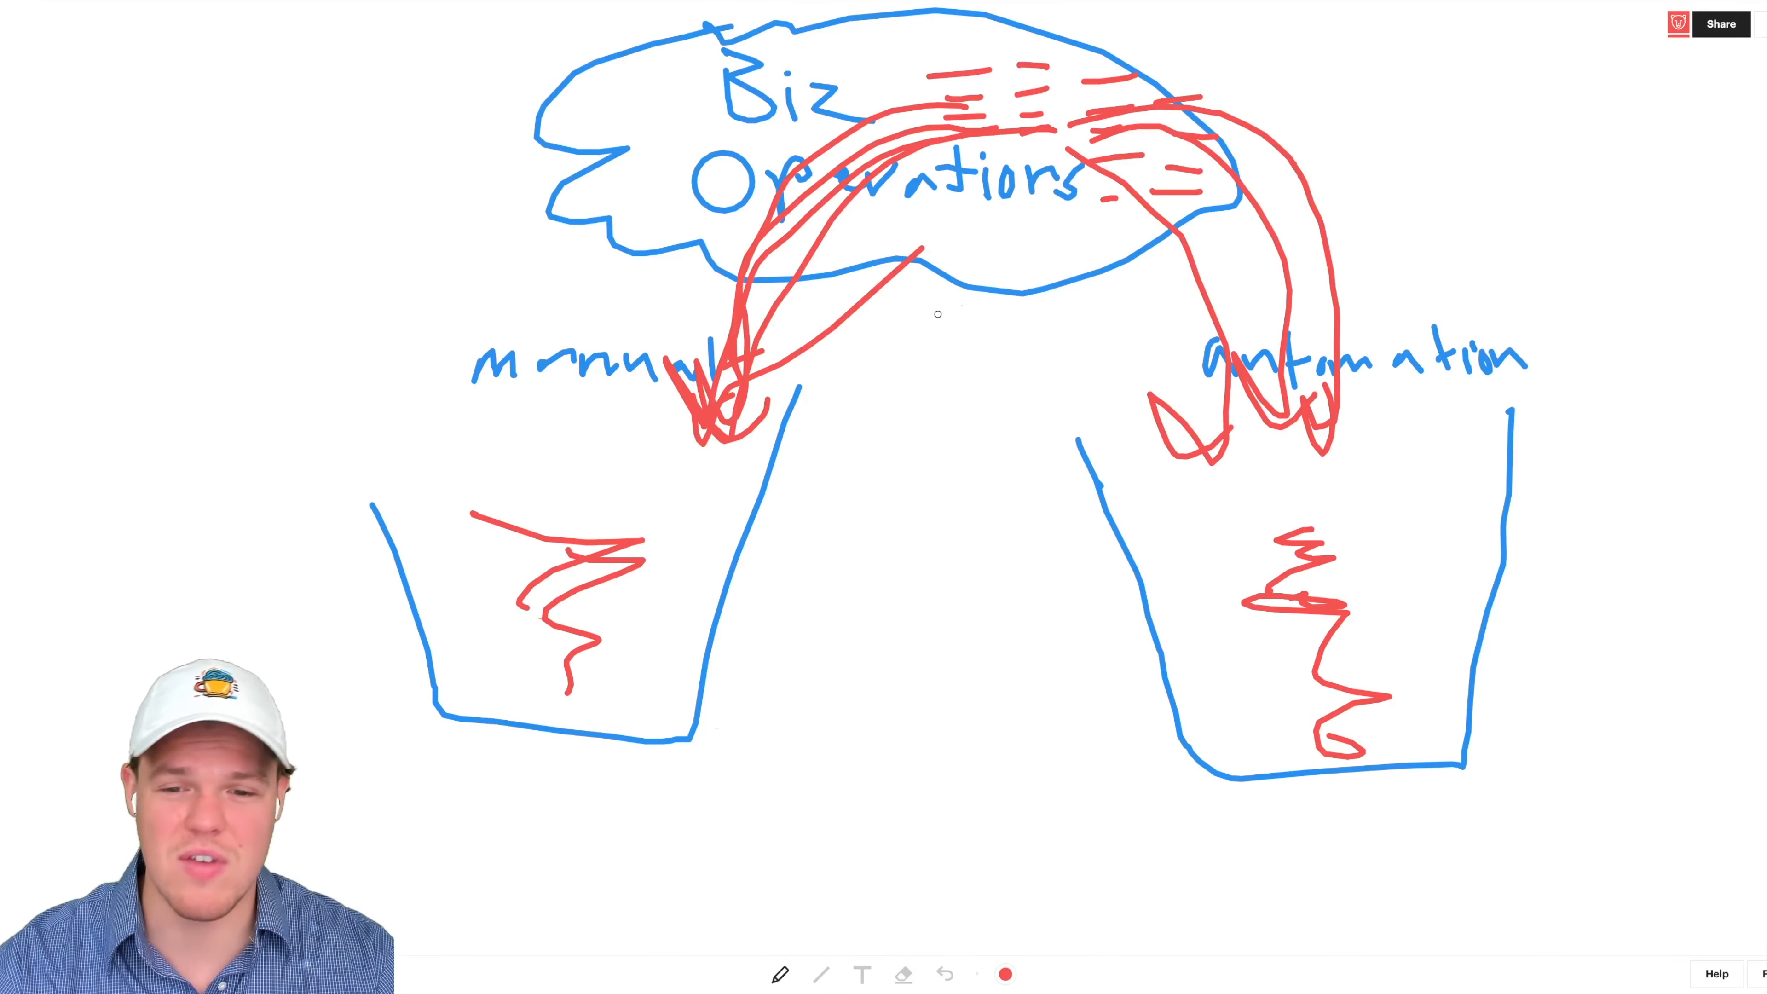
Step: Handwrite "50%" in red at the top of both the manual bucket and the automation bucket
{"action": "mouse_move", "coordinate": [603, 453]}
{"action": "left_mouse_down"}
{"action": "mouse_move", "coordinate": [584, 508]}
{"action": "mouse_move", "coordinate": [627, 516]}
{"action": "mouse_move", "coordinate": [653, 474]}
{"action": "left_mouse_up"}
{"action": "mouse_move", "coordinate": [687, 454]}
{"action": "left_mouse_down"}
{"action": "mouse_move", "coordinate": [662, 508]}
{"action": "mouse_move", "coordinate": [683, 453]}
{"action": "mouse_move", "coordinate": [694, 481]}
{"action": "left_mouse_up"}
{"action": "left_click_drag", "start_coordinate": [596, 455], "coordinate": [619, 449]}
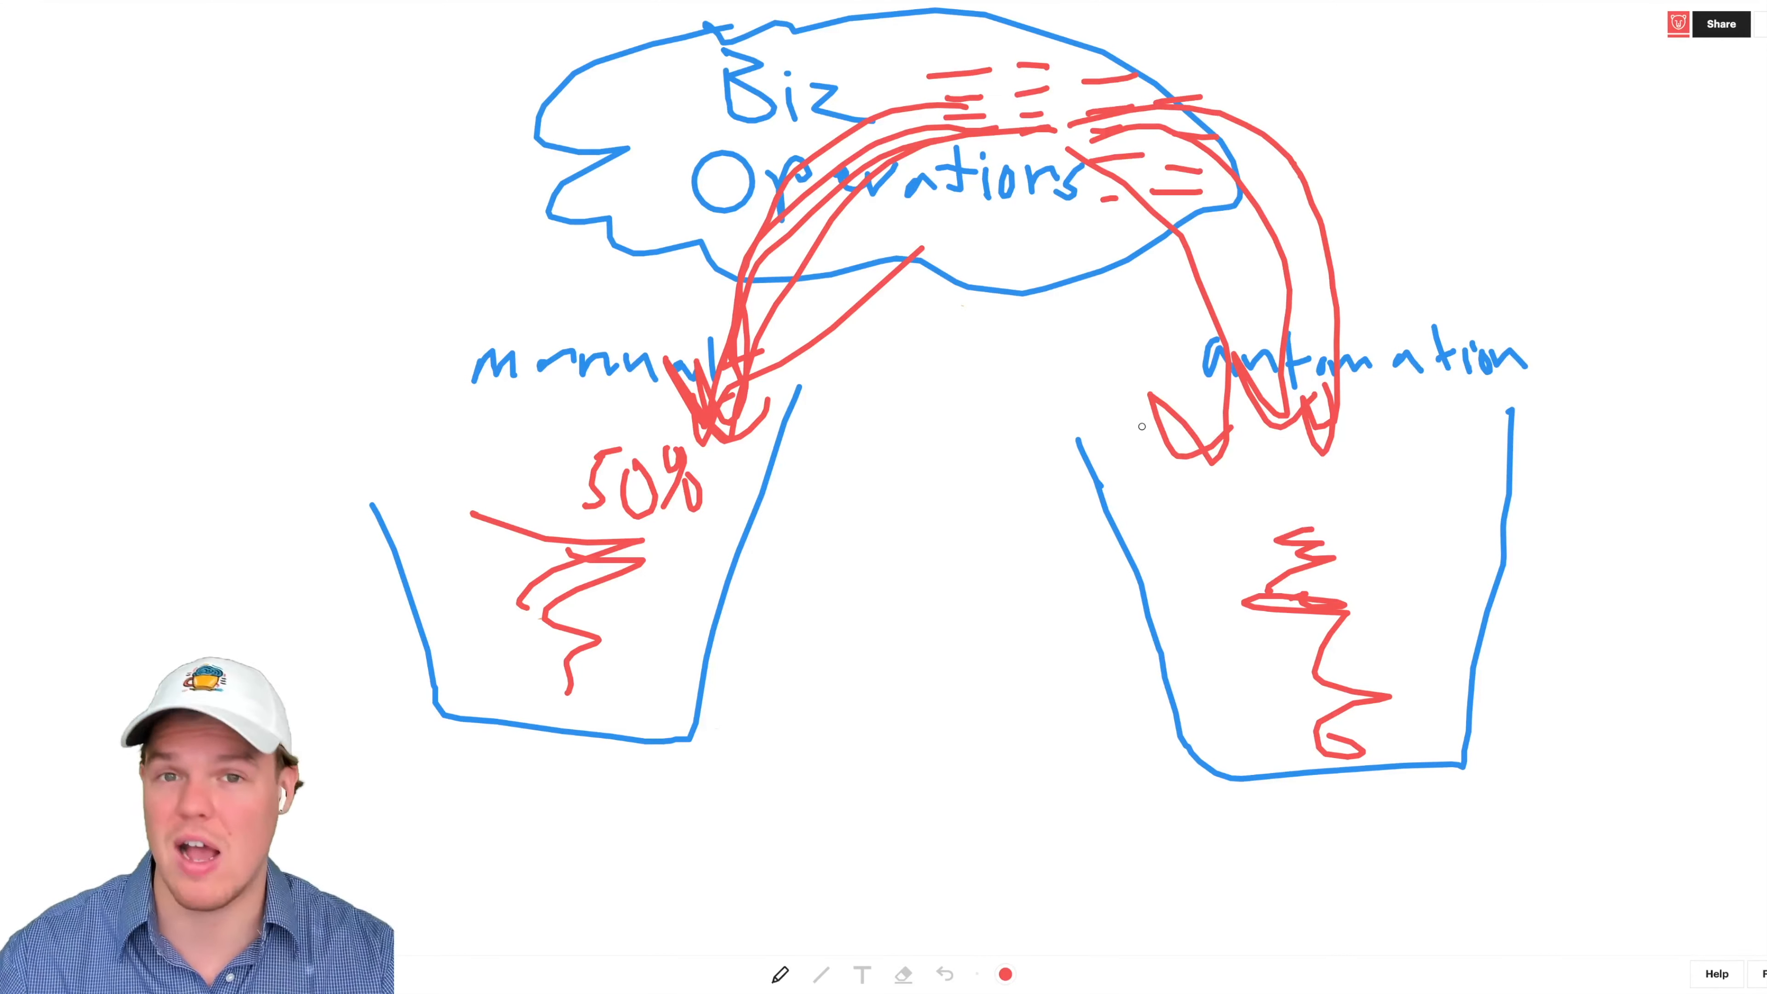
{"action": "mouse_move", "coordinate": [1263, 466]}
{"action": "left_mouse_down"}
{"action": "mouse_move", "coordinate": [1231, 471]}
{"action": "mouse_move", "coordinate": [1245, 515]}
{"action": "left_mouse_up"}
{"action": "mouse_move", "coordinate": [1312, 479]}
{"action": "left_mouse_down"}
{"action": "mouse_move", "coordinate": [1292, 496]}
{"action": "mouse_move", "coordinate": [1310, 477]}
{"action": "left_mouse_up"}
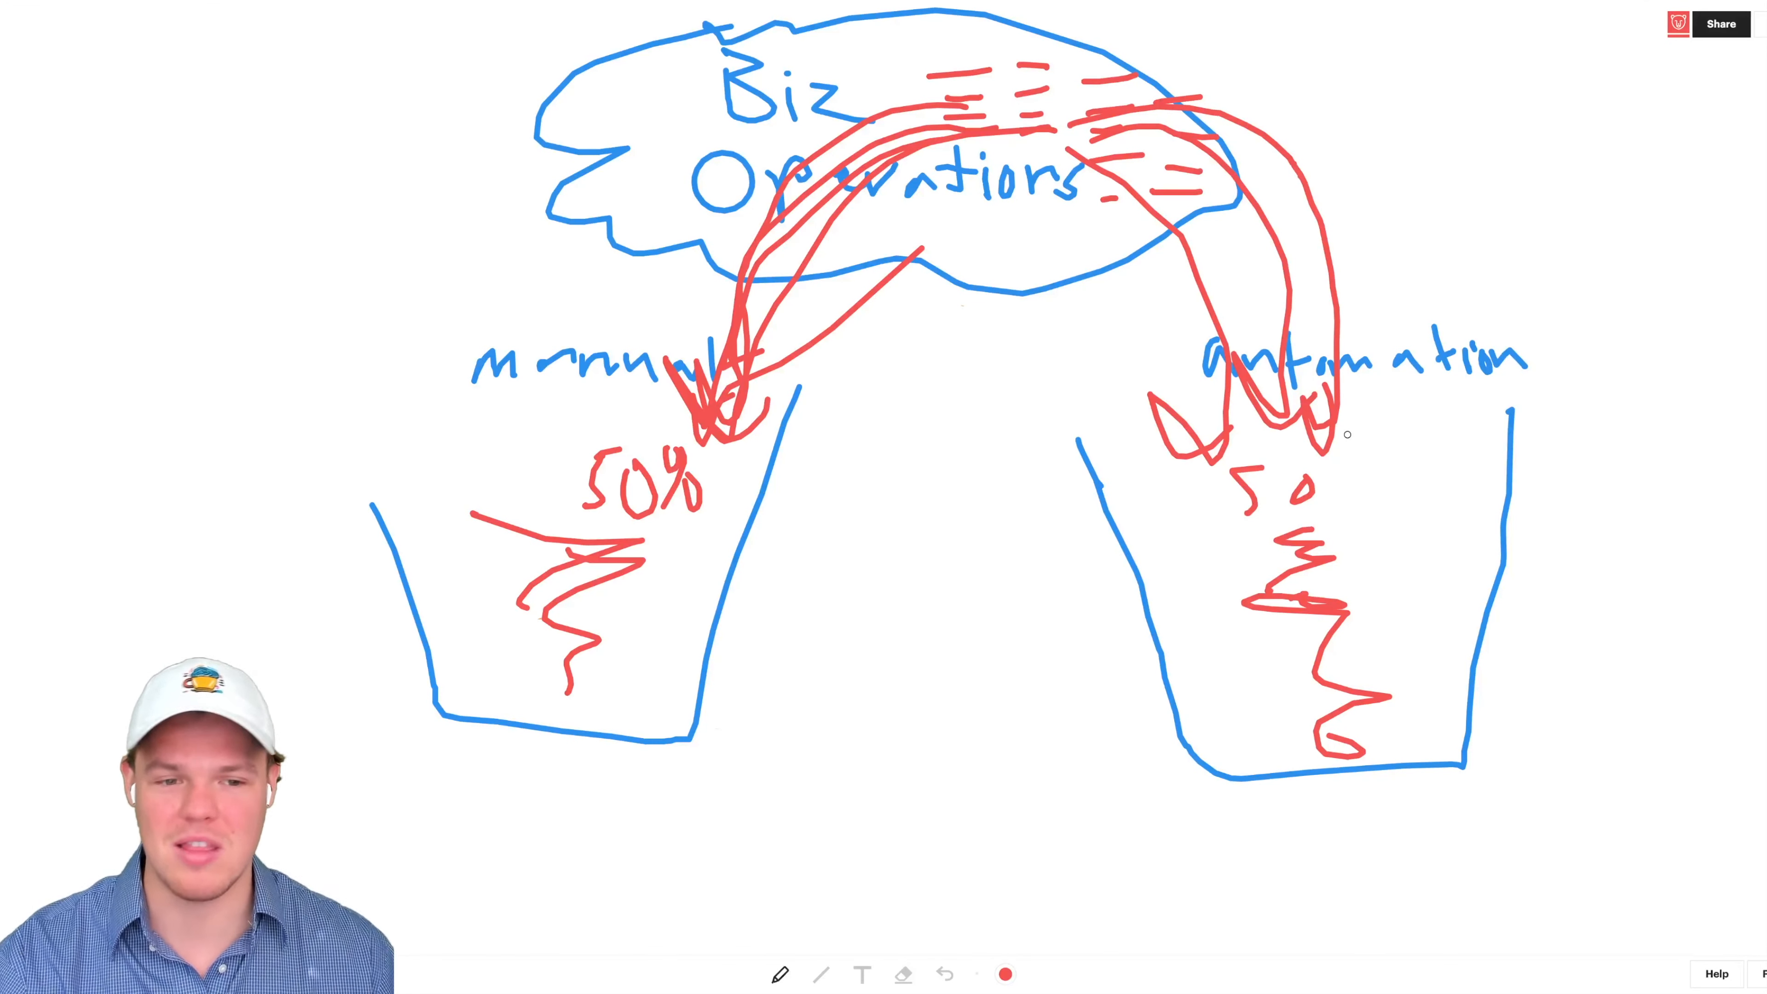
{"action": "left_click_drag", "start_coordinate": [1348, 452], "coordinate": [1335, 500]}
{"action": "mouse_move", "coordinate": [1325, 460]}
{"action": "left_mouse_down"}
{"action": "mouse_move", "coordinate": [1314, 480]}
{"action": "mouse_move", "coordinate": [1331, 463]}
{"action": "left_mouse_up"}
{"action": "left_click_drag", "start_coordinate": [1365, 487], "coordinate": [1365, 480]}
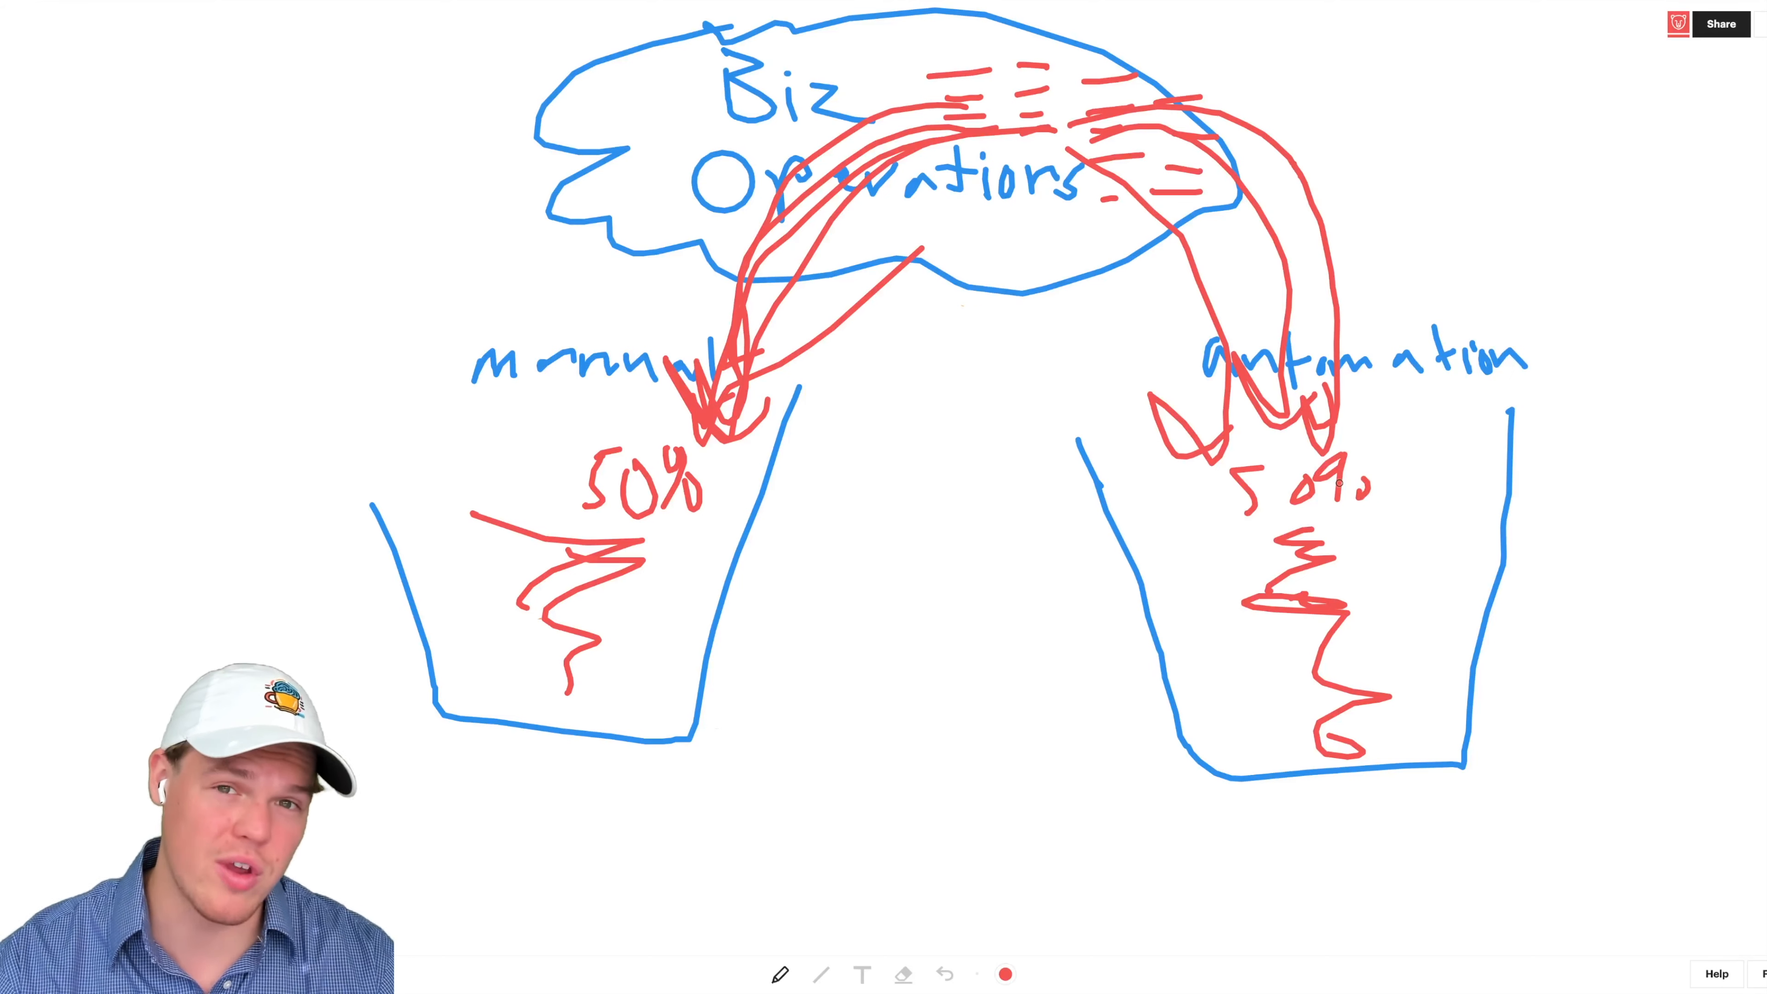
Step: Erase the whole bucket diagram and draw a new set of freehand pen strokes across the blank whiteboard
{"action": "left_click", "coordinate": [903, 974]}
{"action": "mouse_move", "coordinate": [1196, 390]}
{"action": "left_mouse_down"}
{"action": "mouse_move", "coordinate": [1246, 489]}
{"action": "mouse_move", "coordinate": [1193, 680]}
{"action": "mouse_move", "coordinate": [1545, 726]}
{"action": "mouse_move", "coordinate": [1348, 482]}
{"action": "mouse_move", "coordinate": [1431, 366]}
{"action": "mouse_move", "coordinate": [1364, 229]}
{"action": "mouse_move", "coordinate": [1424, 161]}
{"action": "mouse_move", "coordinate": [980, 98]}
{"action": "mouse_move", "coordinate": [1155, 8]}
{"action": "mouse_move", "coordinate": [773, 51]}
{"action": "mouse_move", "coordinate": [852, 28]}
{"action": "mouse_move", "coordinate": [666, 64]}
{"action": "mouse_move", "coordinate": [872, 269]}
{"action": "mouse_move", "coordinate": [1029, 255]}
{"action": "mouse_move", "coordinate": [1077, 146]}
{"action": "mouse_move", "coordinate": [793, 149]}
{"action": "mouse_move", "coordinate": [792, 75]}
{"action": "mouse_move", "coordinate": [712, 164]}
{"action": "mouse_move", "coordinate": [493, 197]}
{"action": "mouse_move", "coordinate": [927, 364]}
{"action": "mouse_move", "coordinate": [817, 340]}
{"action": "mouse_move", "coordinate": [623, 338]}
{"action": "mouse_move", "coordinate": [552, 466]}
{"action": "mouse_move", "coordinate": [836, 517]}
{"action": "mouse_move", "coordinate": [722, 738]}
{"action": "mouse_move", "coordinate": [526, 709]}
{"action": "mouse_move", "coordinate": [473, 682]}
{"action": "mouse_move", "coordinate": [596, 615]}
{"action": "mouse_move", "coordinate": [437, 548]}
{"action": "mouse_move", "coordinate": [445, 658]}
{"action": "left_mouse_up"}
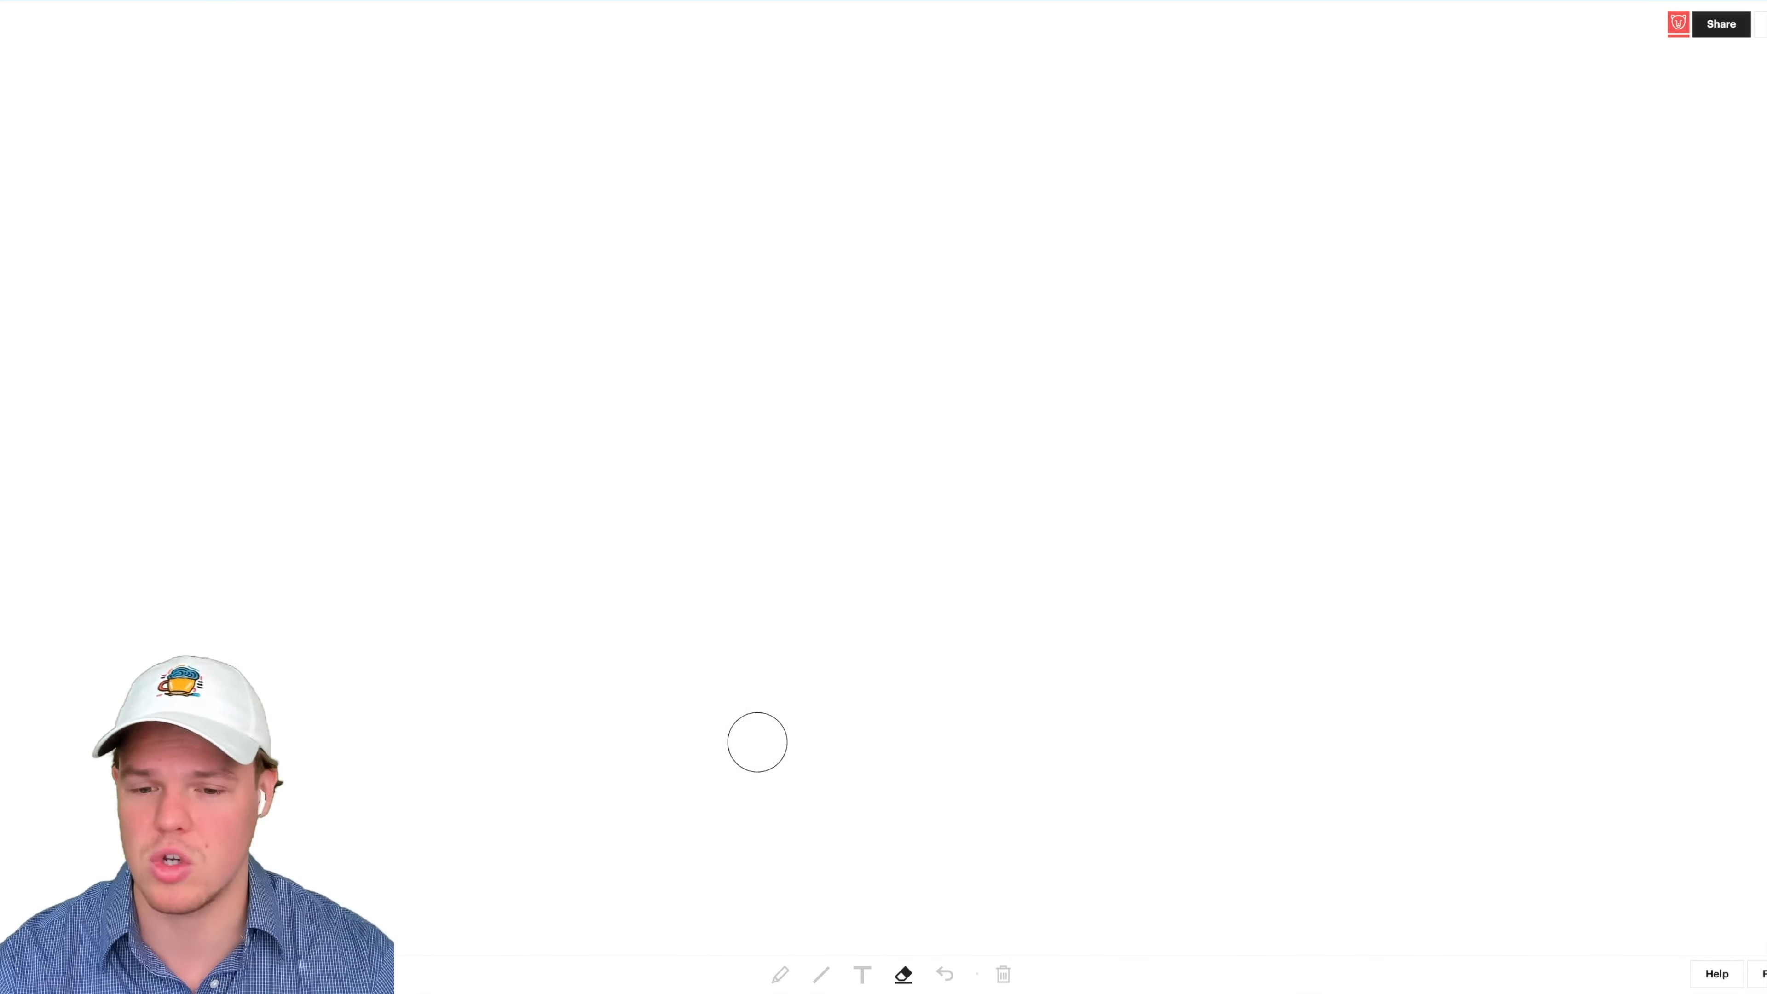
{"action": "left_click", "coordinate": [779, 973]}
{"action": "mouse_move", "coordinate": [727, 234]}
{"action": "left_mouse_down"}
{"action": "mouse_move", "coordinate": [723, 306]}
{"action": "mouse_move", "coordinate": [870, 285]}
{"action": "mouse_move", "coordinate": [915, 233]}
{"action": "mouse_move", "coordinate": [978, 340]}
{"action": "left_mouse_up"}
{"action": "mouse_move", "coordinate": [652, 401]}
{"action": "left_mouse_down"}
{"action": "mouse_move", "coordinate": [735, 484]}
{"action": "mouse_move", "coordinate": [817, 433]}
{"action": "mouse_move", "coordinate": [988, 437]}
{"action": "mouse_move", "coordinate": [1016, 424]}
{"action": "mouse_move", "coordinate": [1006, 399]}
{"action": "left_mouse_up"}
{"action": "left_click_drag", "start_coordinate": [988, 461], "coordinate": [1058, 444]}
{"action": "left_click_drag", "start_coordinate": [988, 382], "coordinate": [1053, 378]}
{"action": "mouse_move", "coordinate": [572, 585]}
{"action": "left_mouse_down"}
{"action": "mouse_move", "coordinate": [596, 650]}
{"action": "mouse_move", "coordinate": [643, 605]}
{"action": "left_mouse_up"}
{"action": "mouse_move", "coordinate": [696, 607]}
{"action": "left_mouse_down"}
{"action": "mouse_move", "coordinate": [685, 663]}
{"action": "mouse_move", "coordinate": [765, 613]}
{"action": "mouse_move", "coordinate": [777, 661]}
{"action": "mouse_move", "coordinate": [882, 605]}
{"action": "mouse_move", "coordinate": [1007, 639]}
{"action": "mouse_move", "coordinate": [1117, 582]}
{"action": "mouse_move", "coordinate": [1171, 611]}
{"action": "left_mouse_up"}
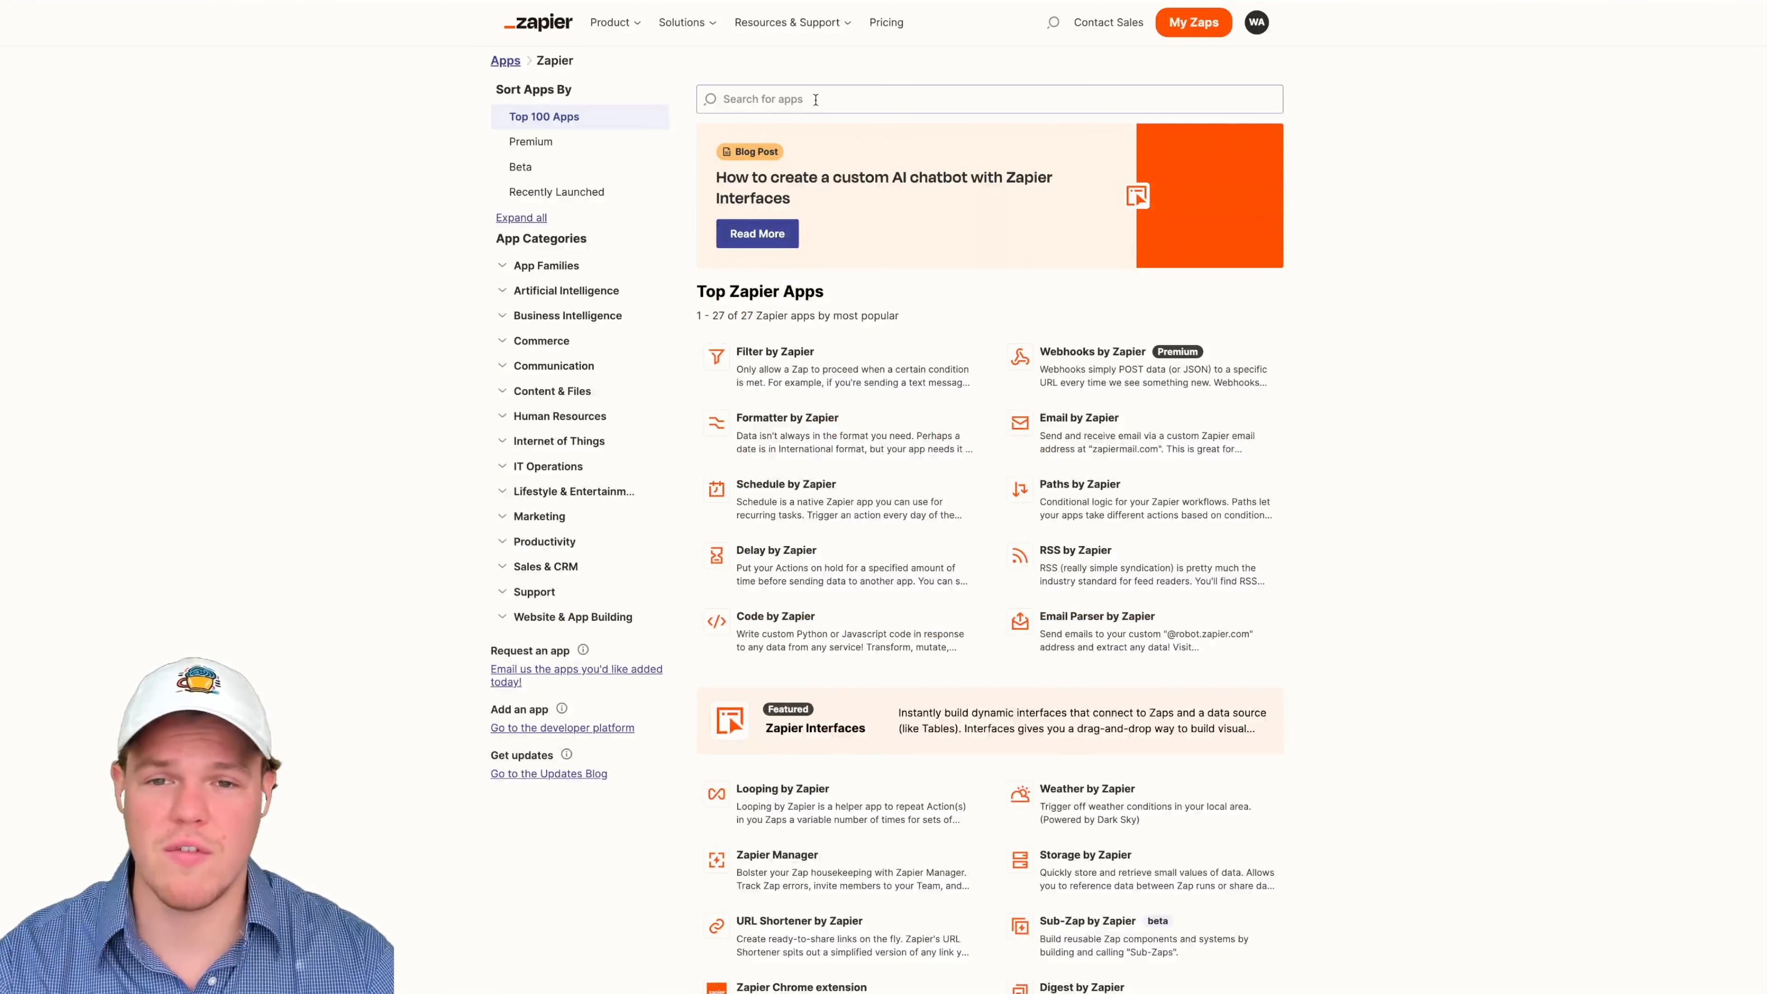
Step: Search Zapier's app directory for "gmail" and open the Gmail integrations page
{"action": "left_click", "coordinate": [819, 98]}
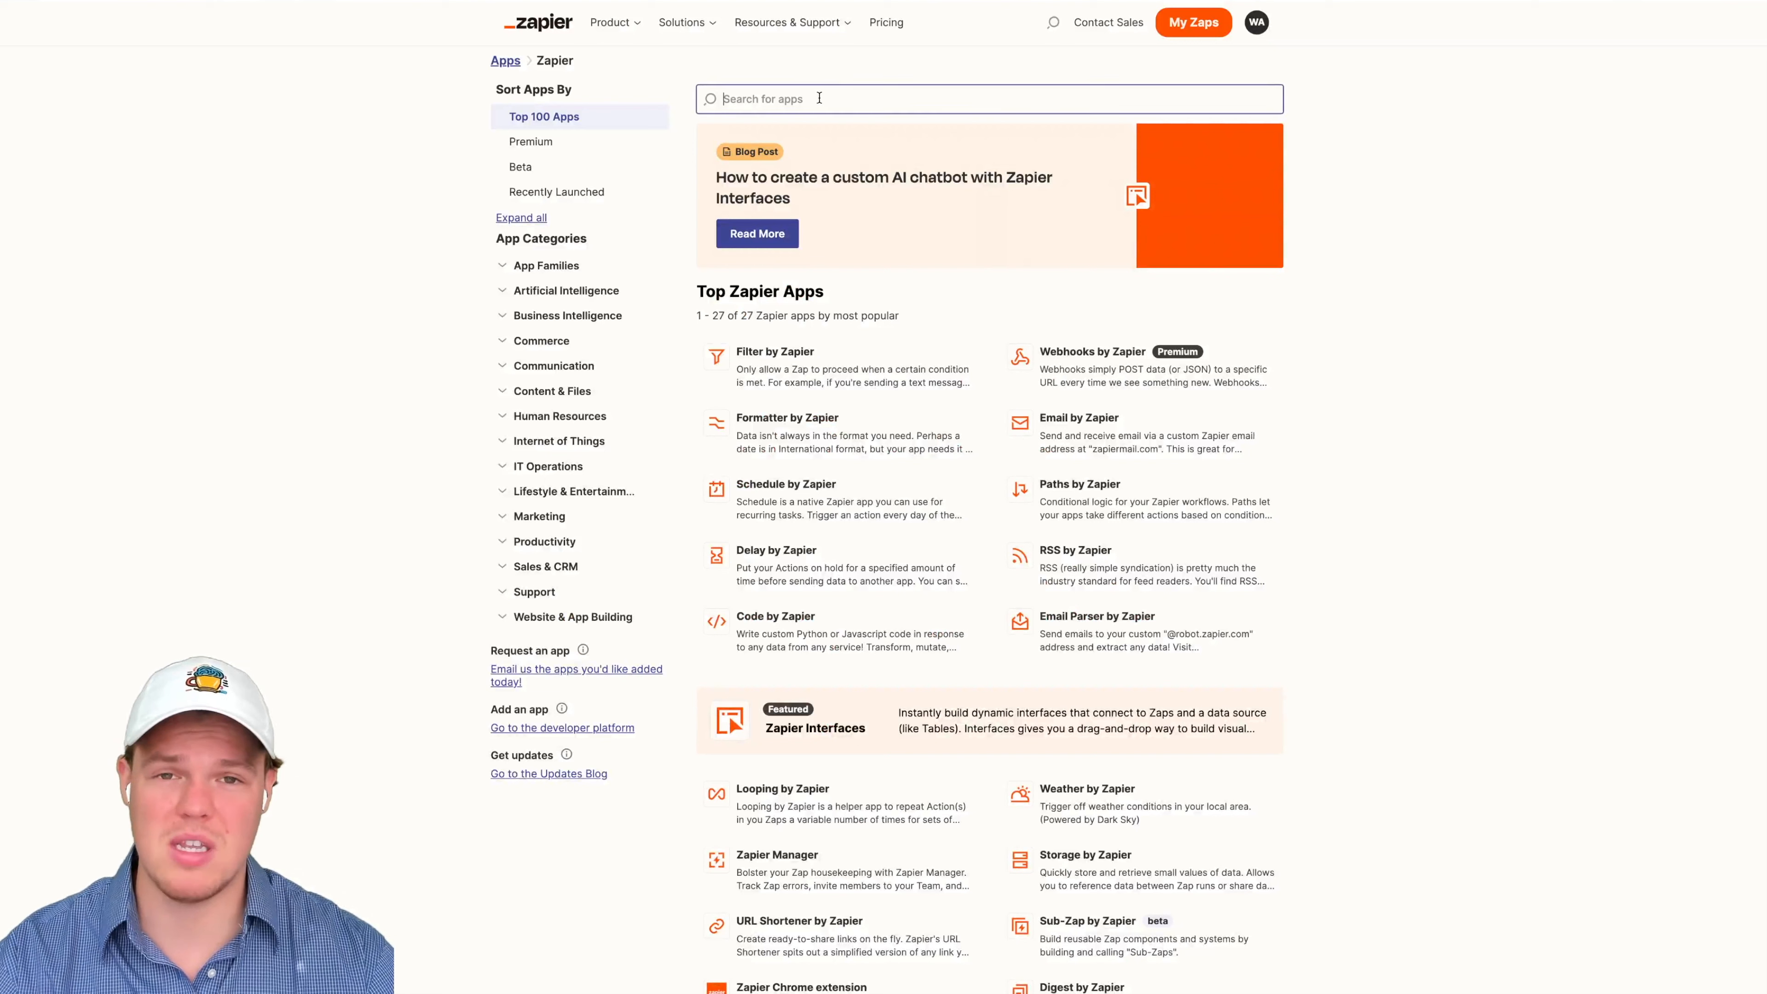
{"action": "type", "text": "gmail"}
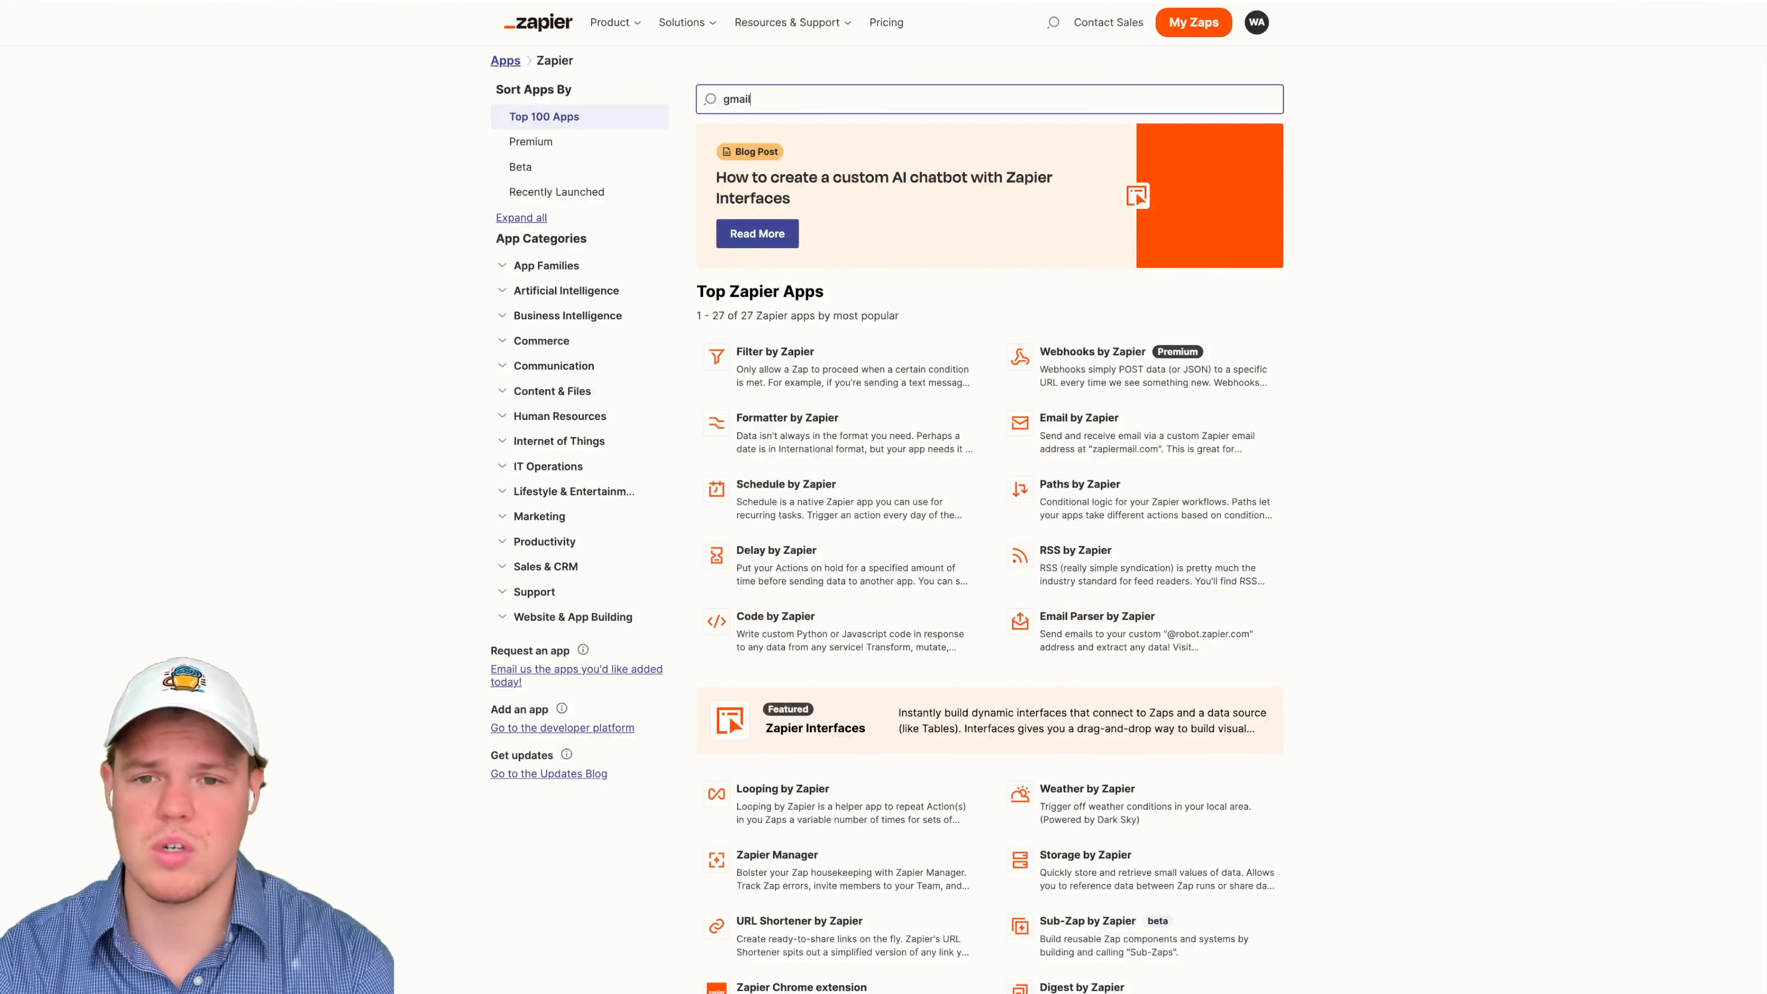
{"action": "left_click", "coordinate": [819, 132]}
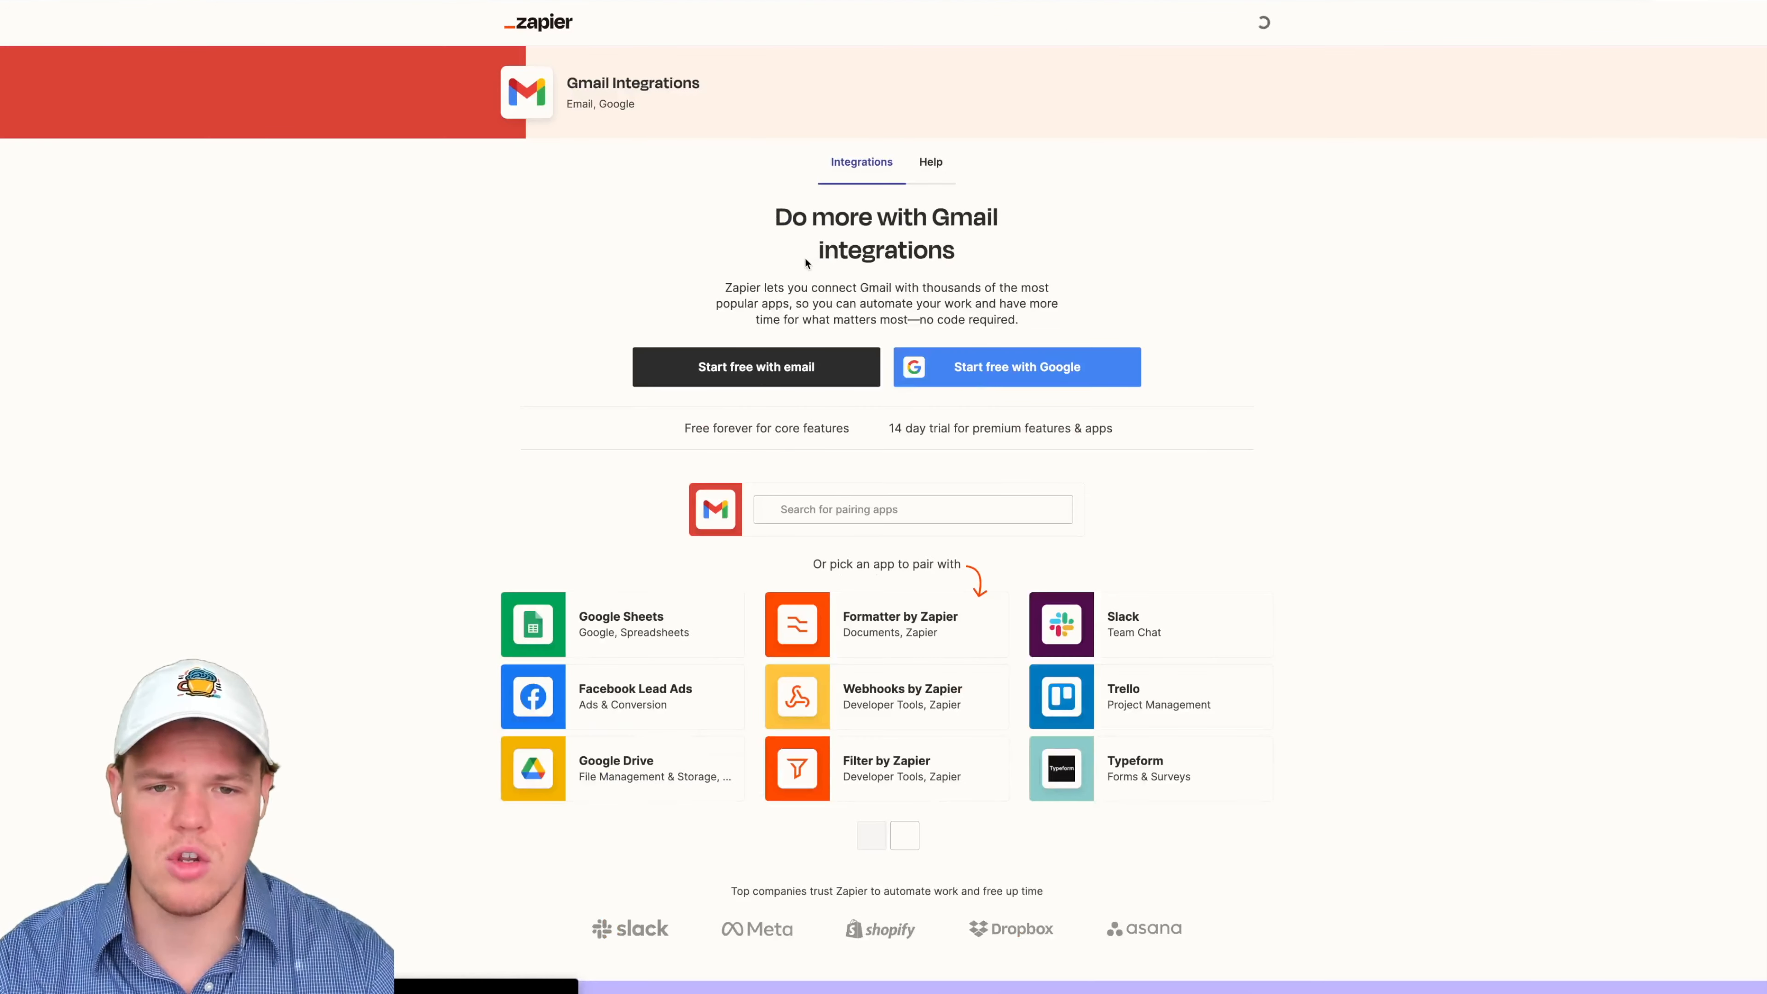
Step: Examine Gmail's automation templates and its supported triggers and actions, loading the complete list
{"action": "scroll", "coordinate": [394, 359], "scroll_direction": "down", "scroll_amount": 15}
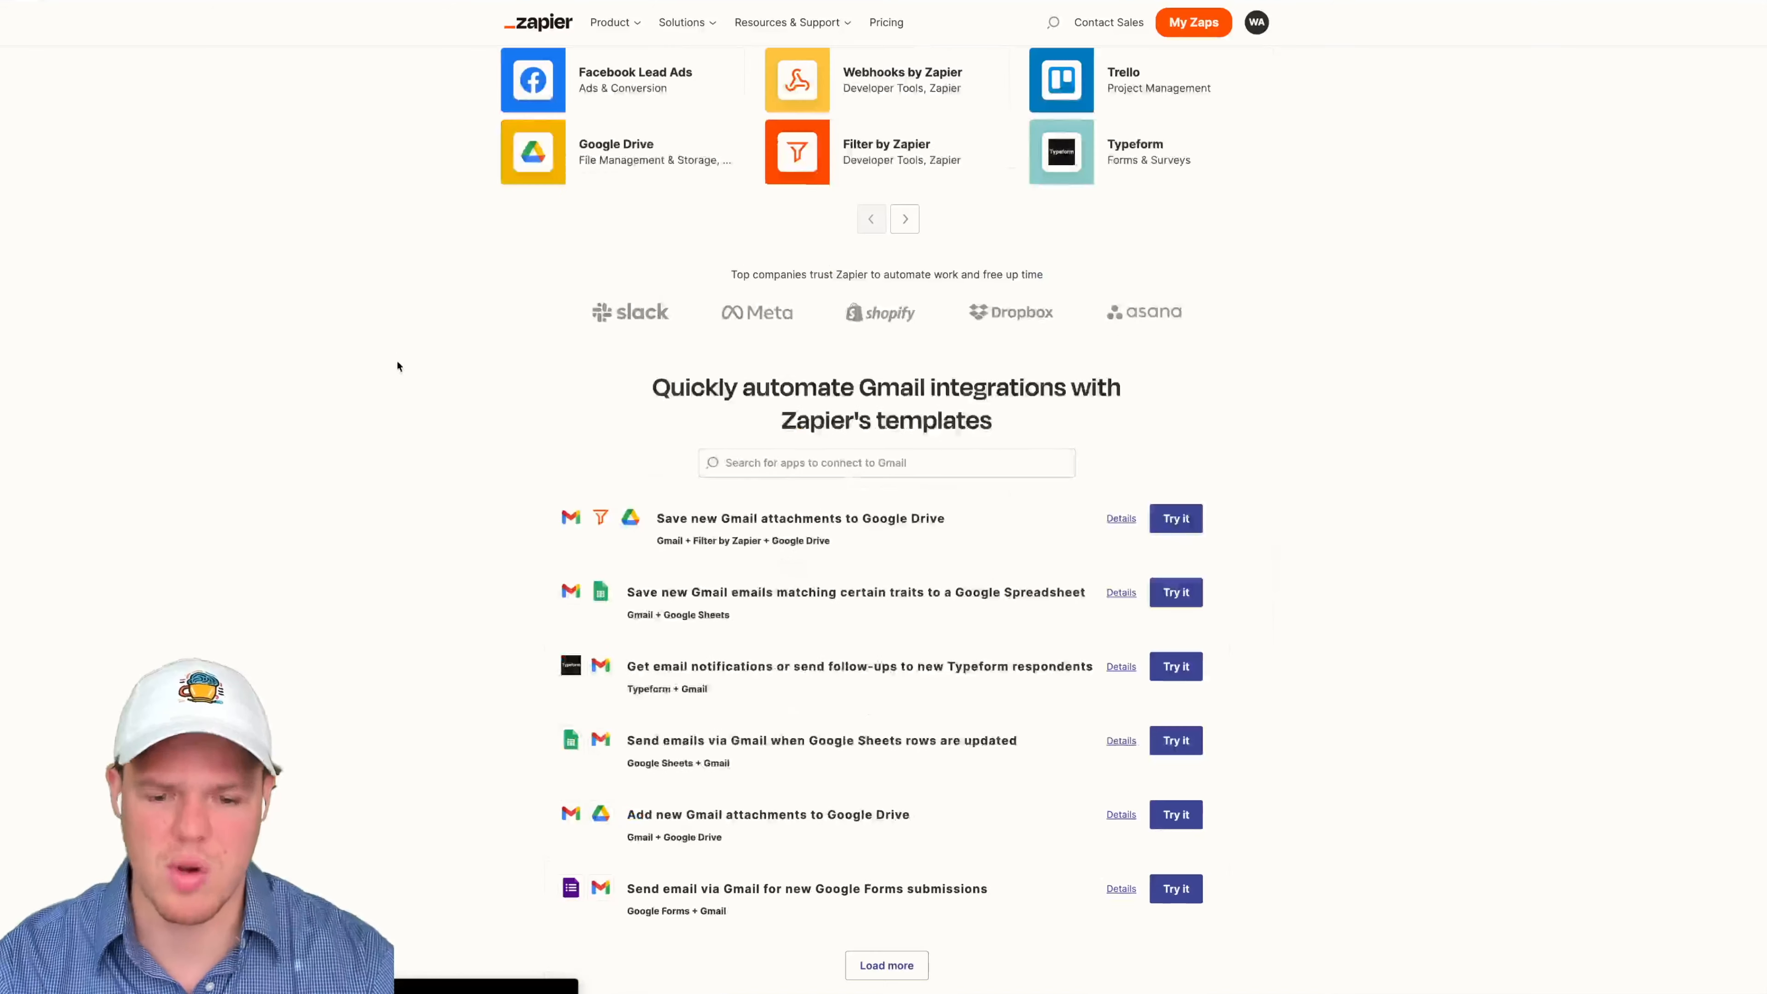
{"action": "scroll", "coordinate": [397, 367], "scroll_direction": "down", "scroll_amount": 5}
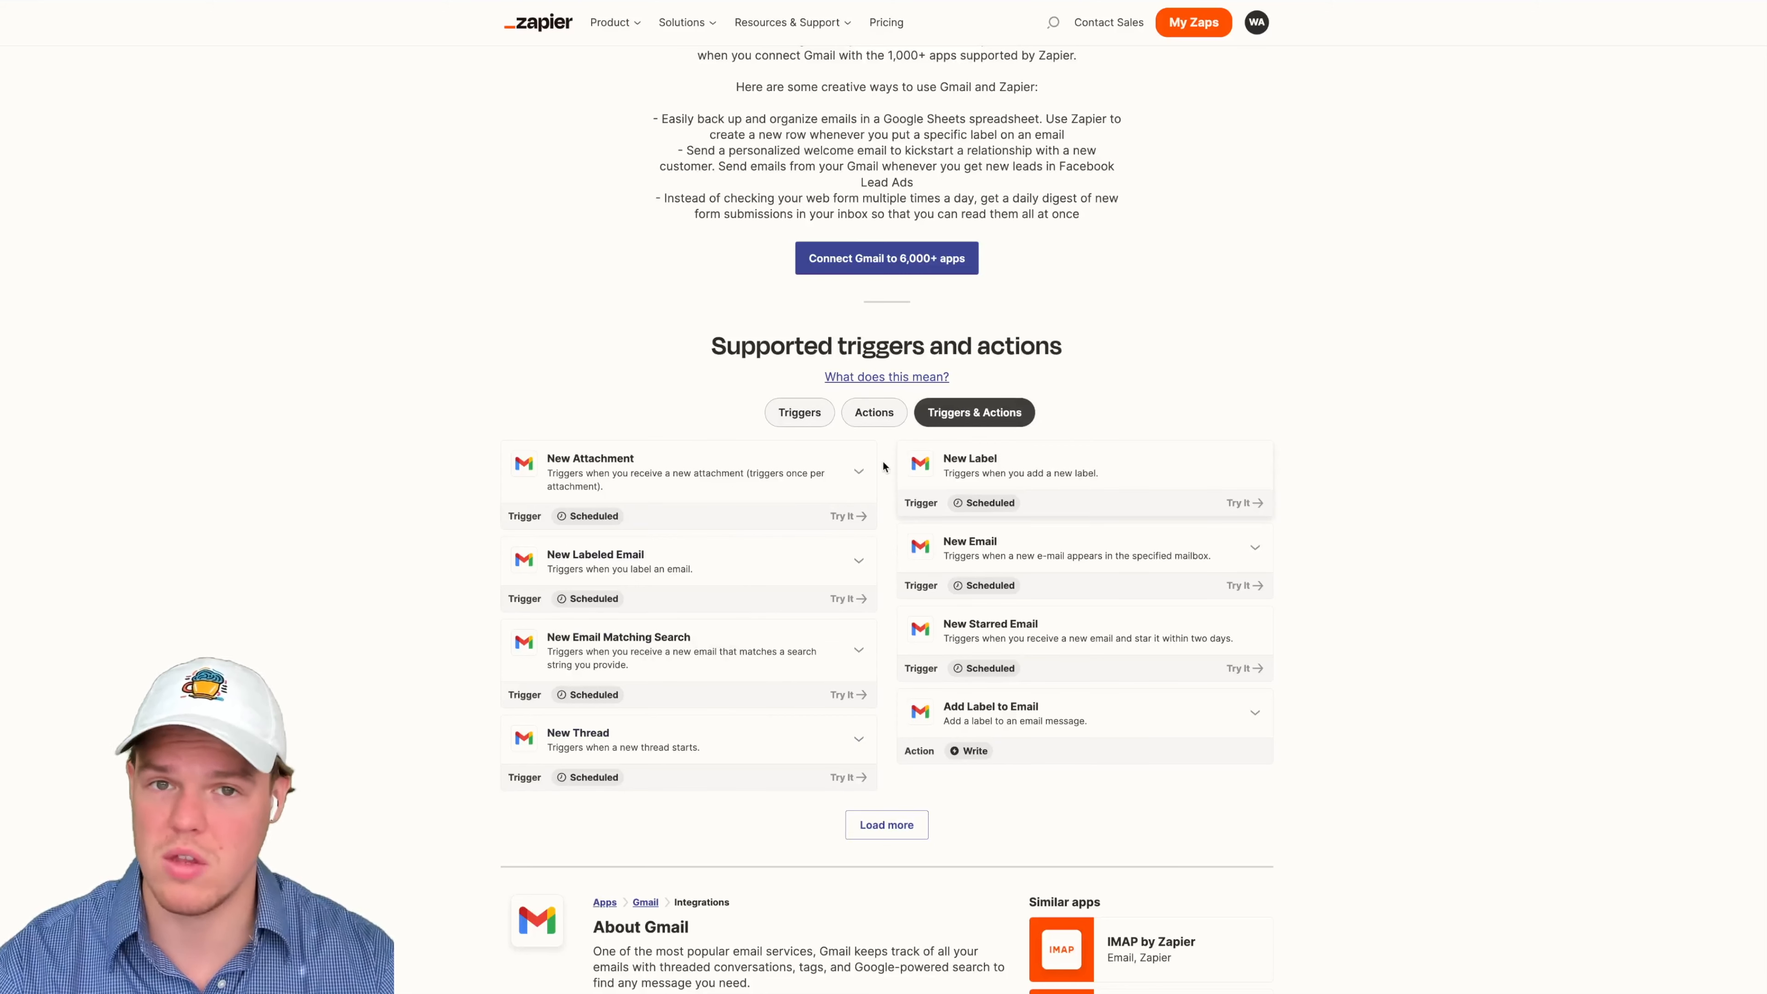
{"action": "scroll", "coordinate": [654, 526], "scroll_direction": "down", "scroll_amount": 3}
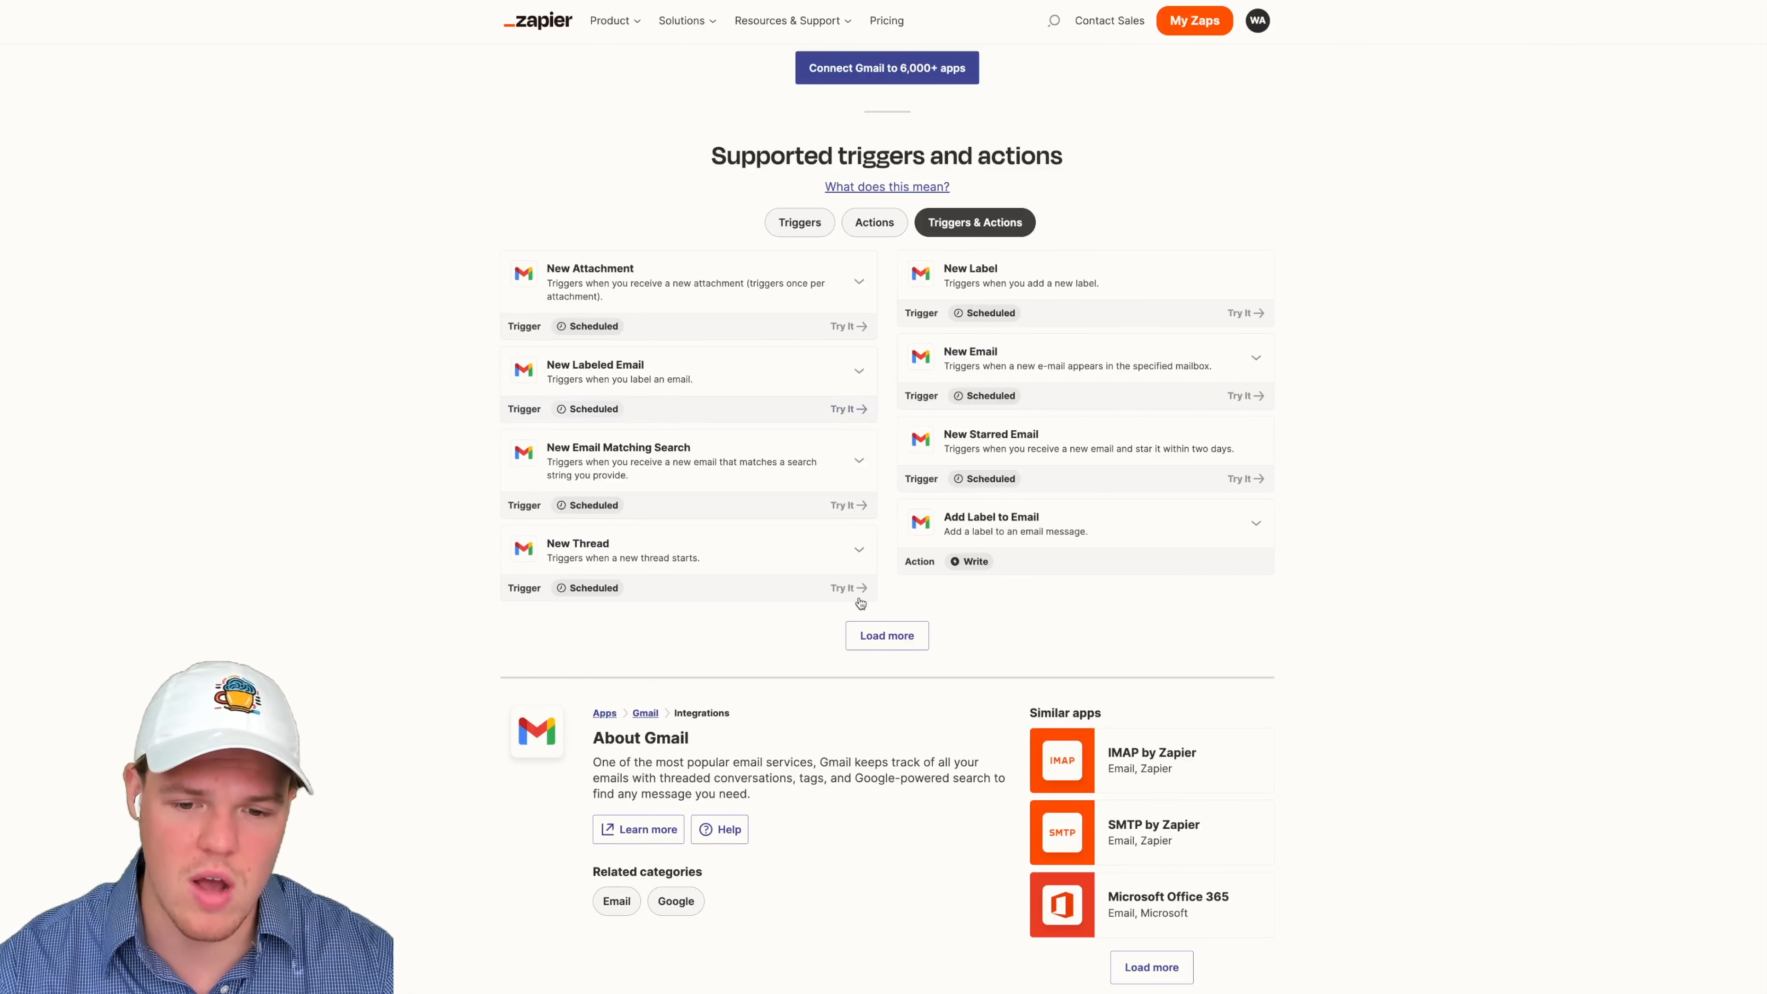
{"action": "left_click", "coordinate": [883, 633]}
{"action": "scroll", "coordinate": [739, 382], "scroll_direction": "down", "scroll_amount": 2}
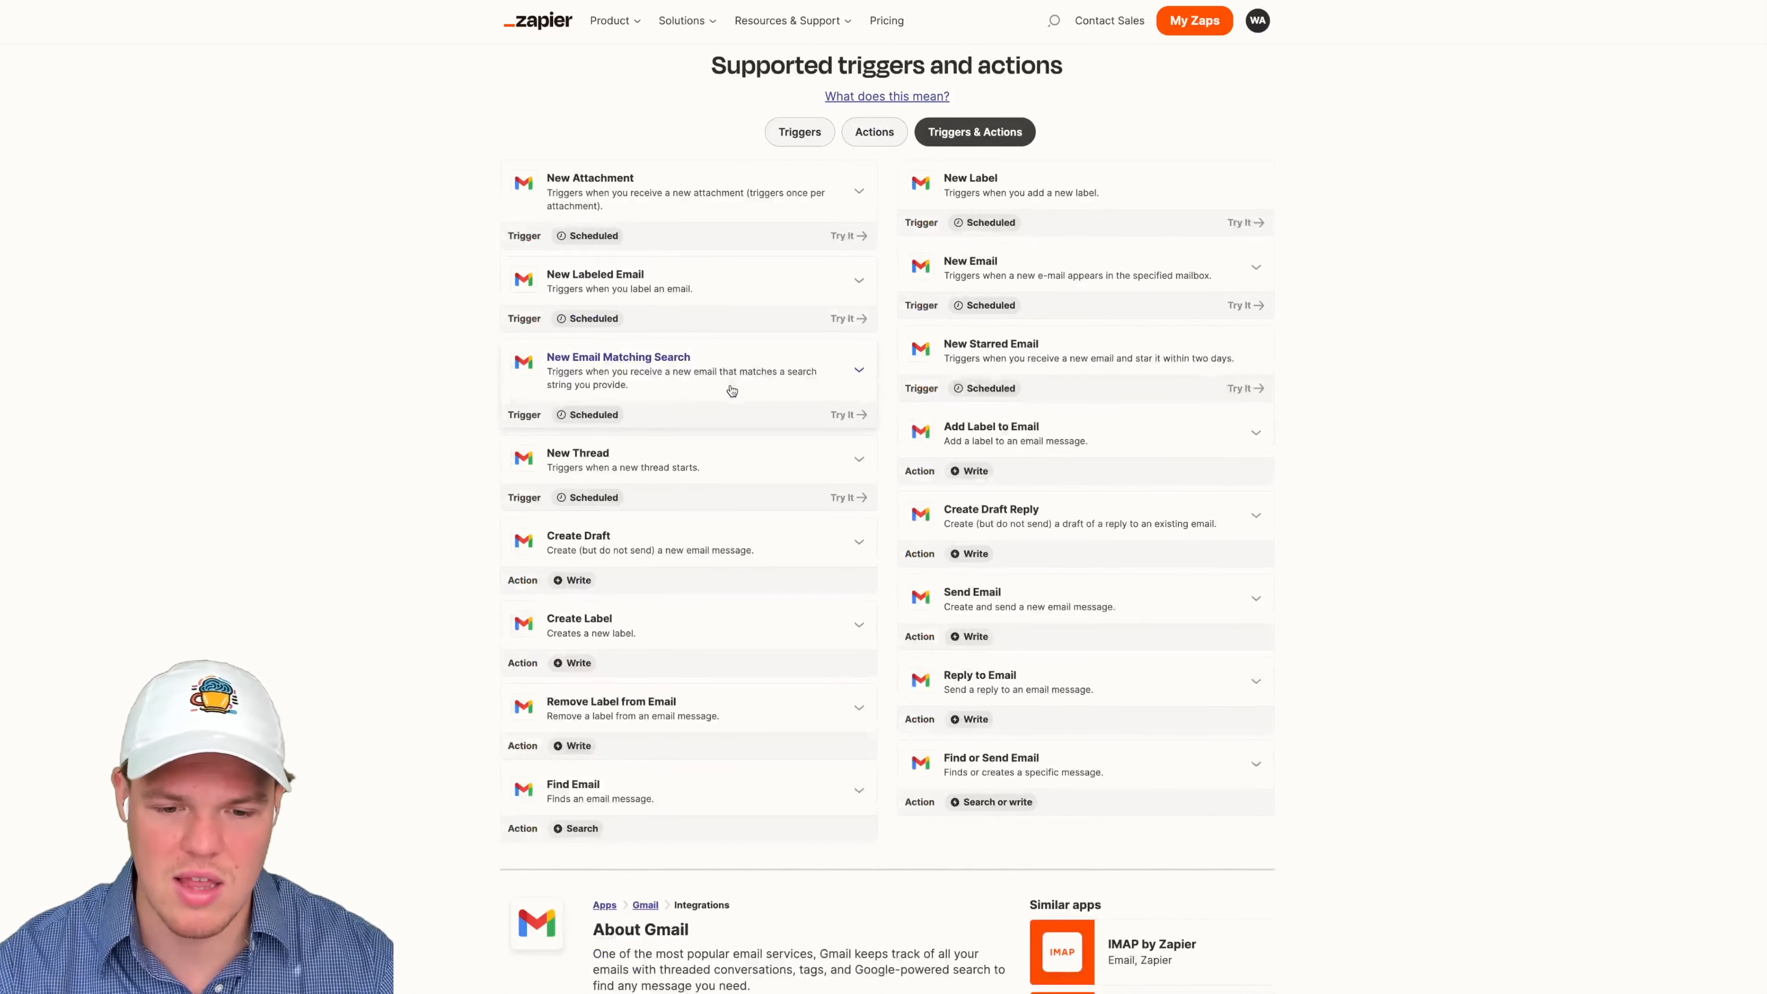
{"action": "scroll", "coordinate": [731, 391], "scroll_direction": "down", "scroll_amount": 1}
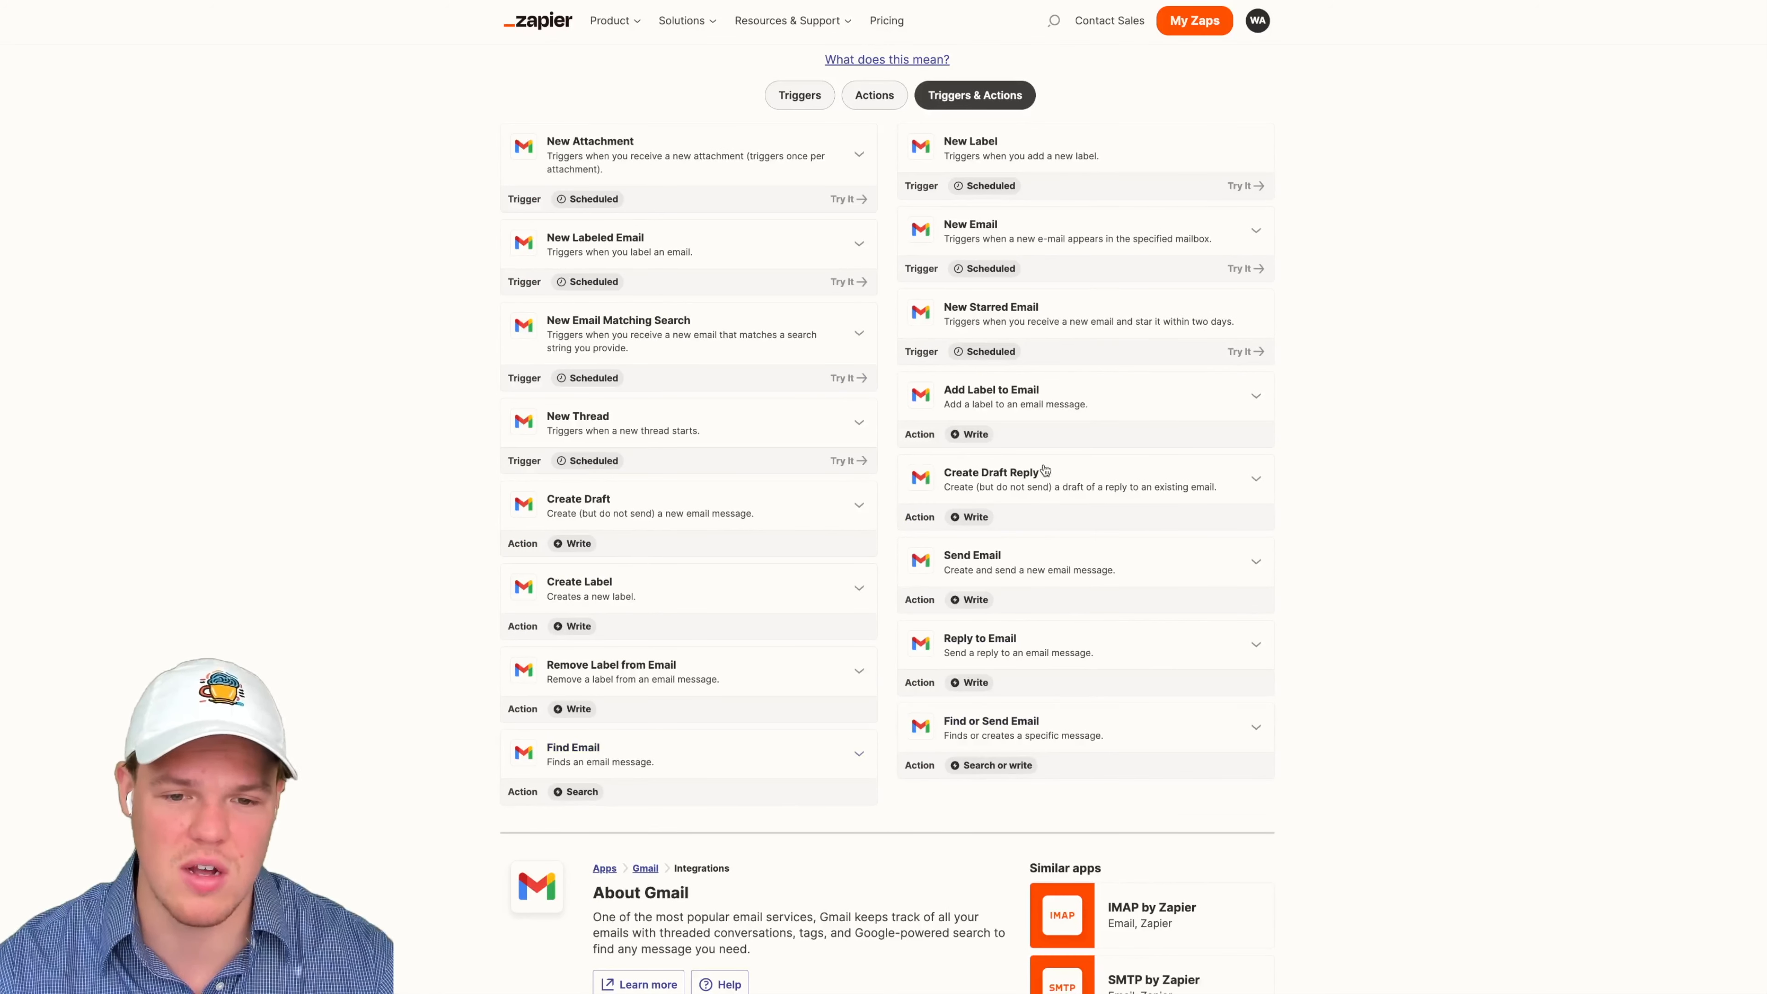
{"action": "scroll", "coordinate": [907, 332], "scroll_direction": "up", "scroll_amount": 1}
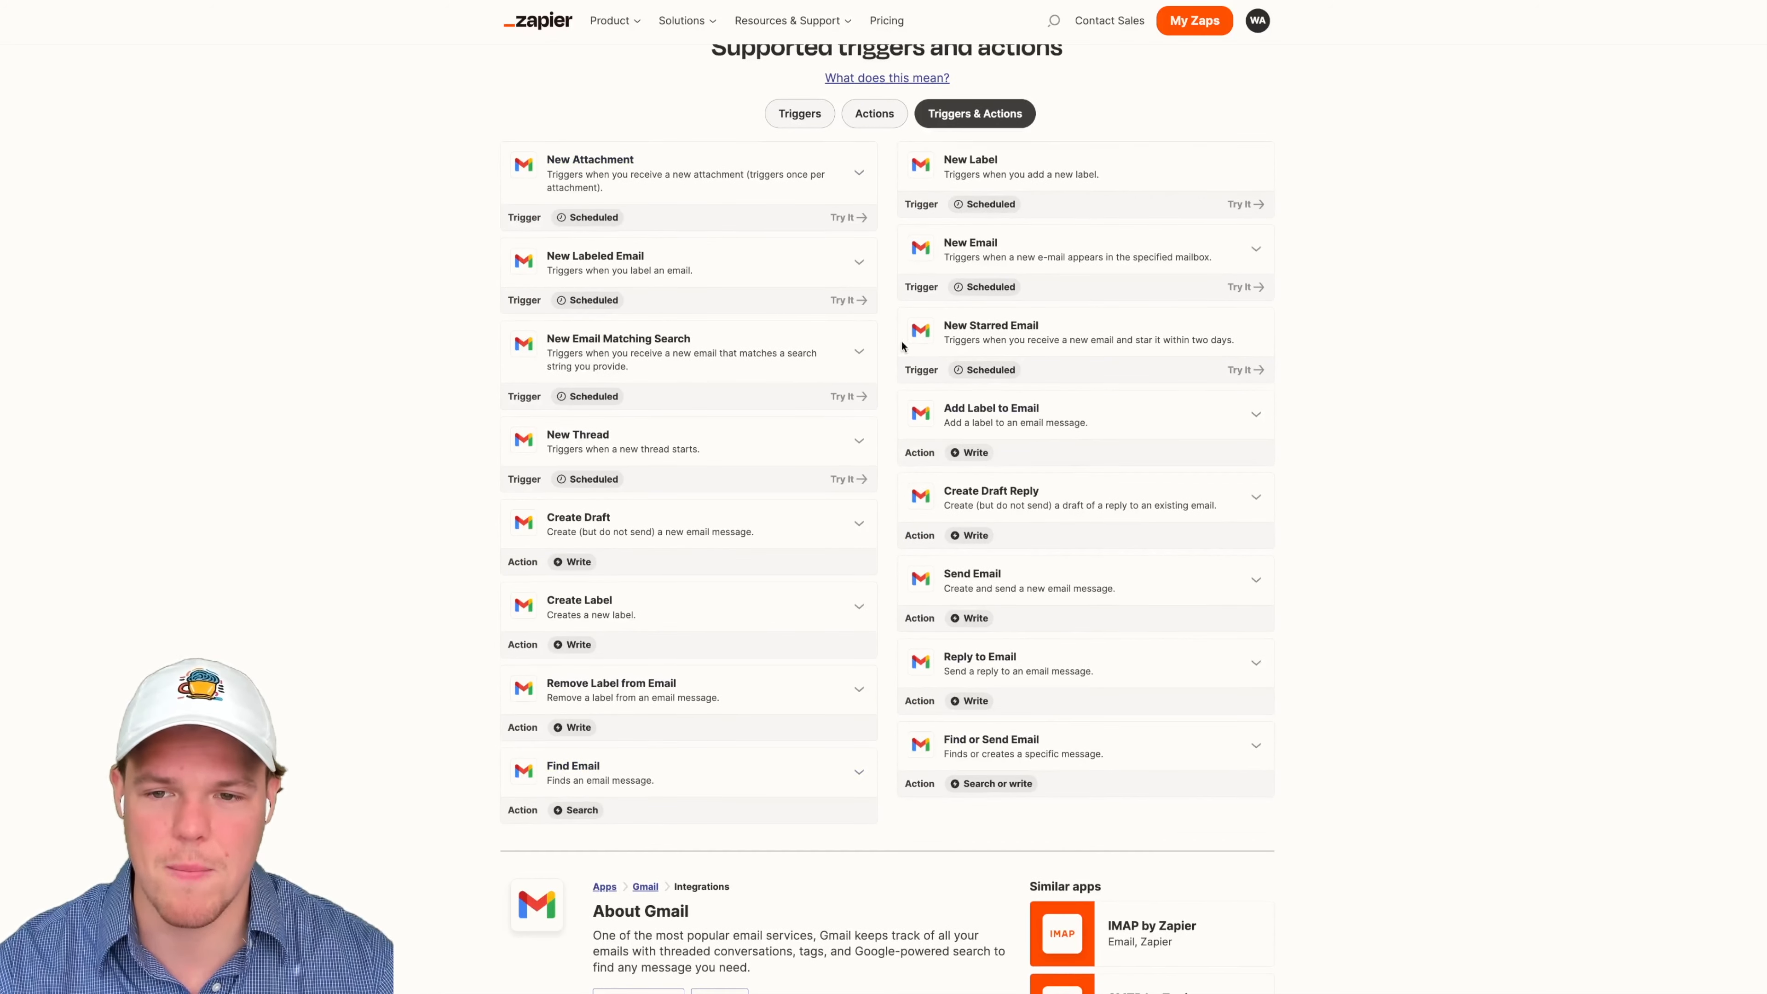
{"action": "scroll", "coordinate": [440, 301], "scroll_direction": "up", "scroll_amount": 2}
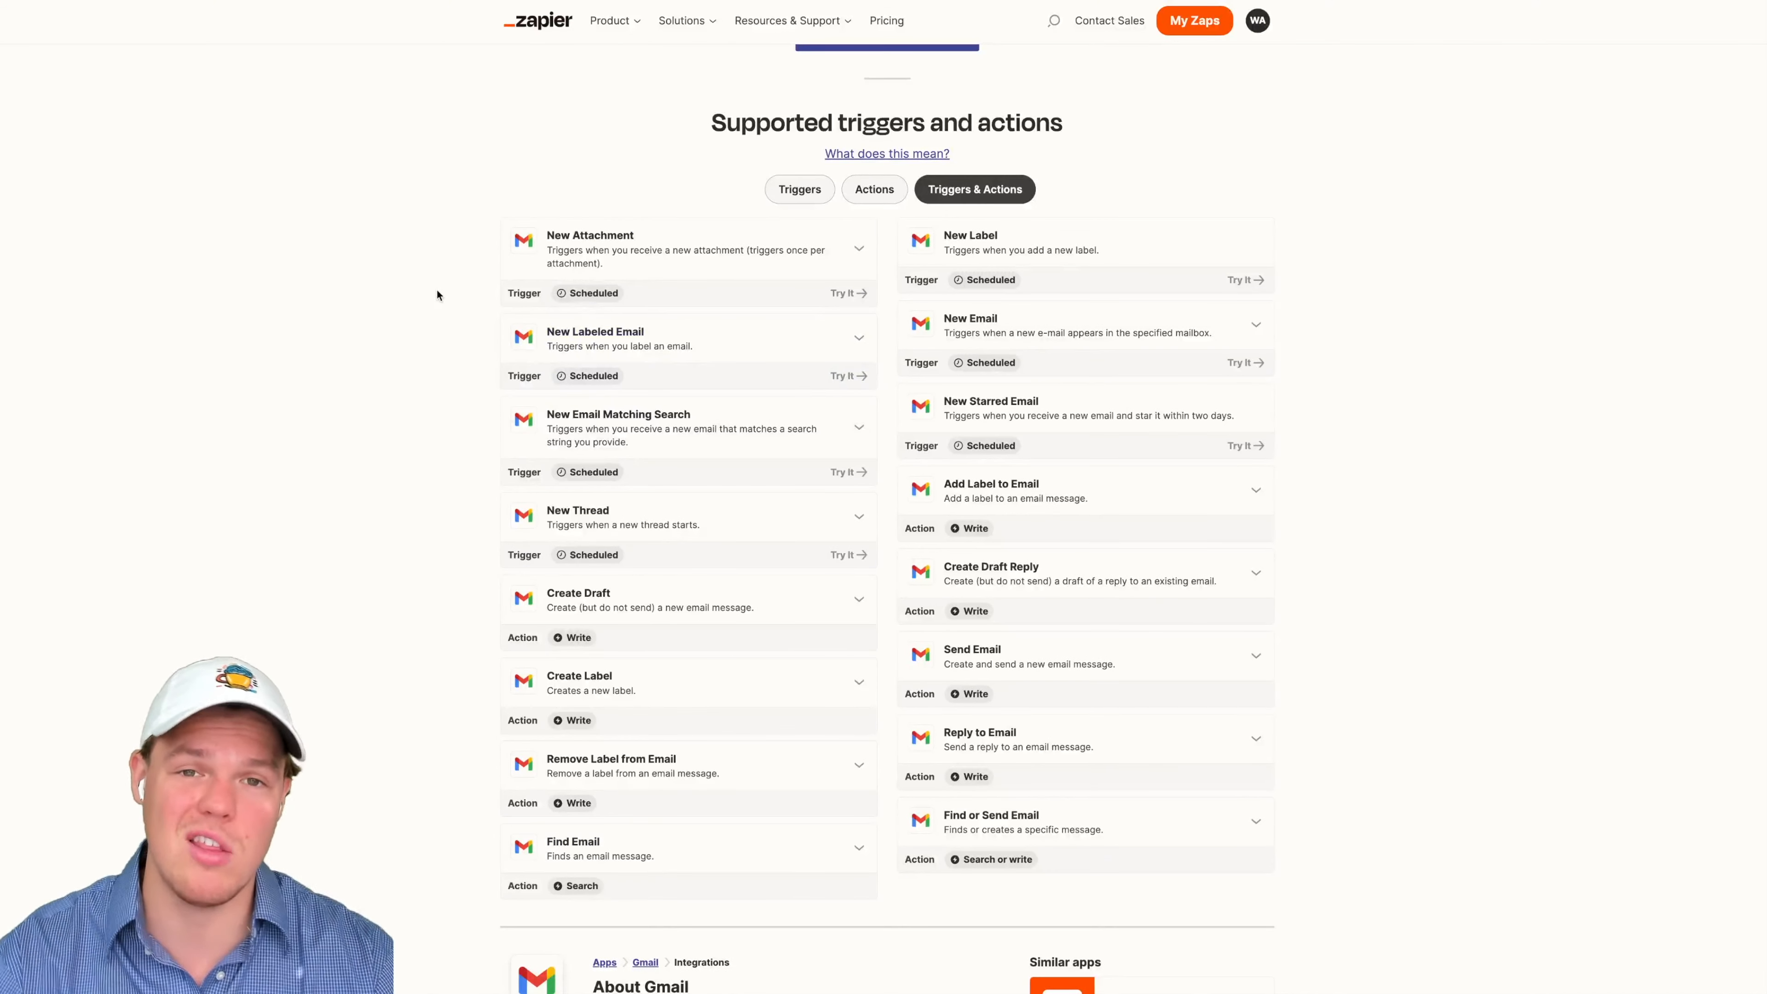
{"action": "scroll", "coordinate": [421, 265], "scroll_direction": "up", "scroll_amount": 2}
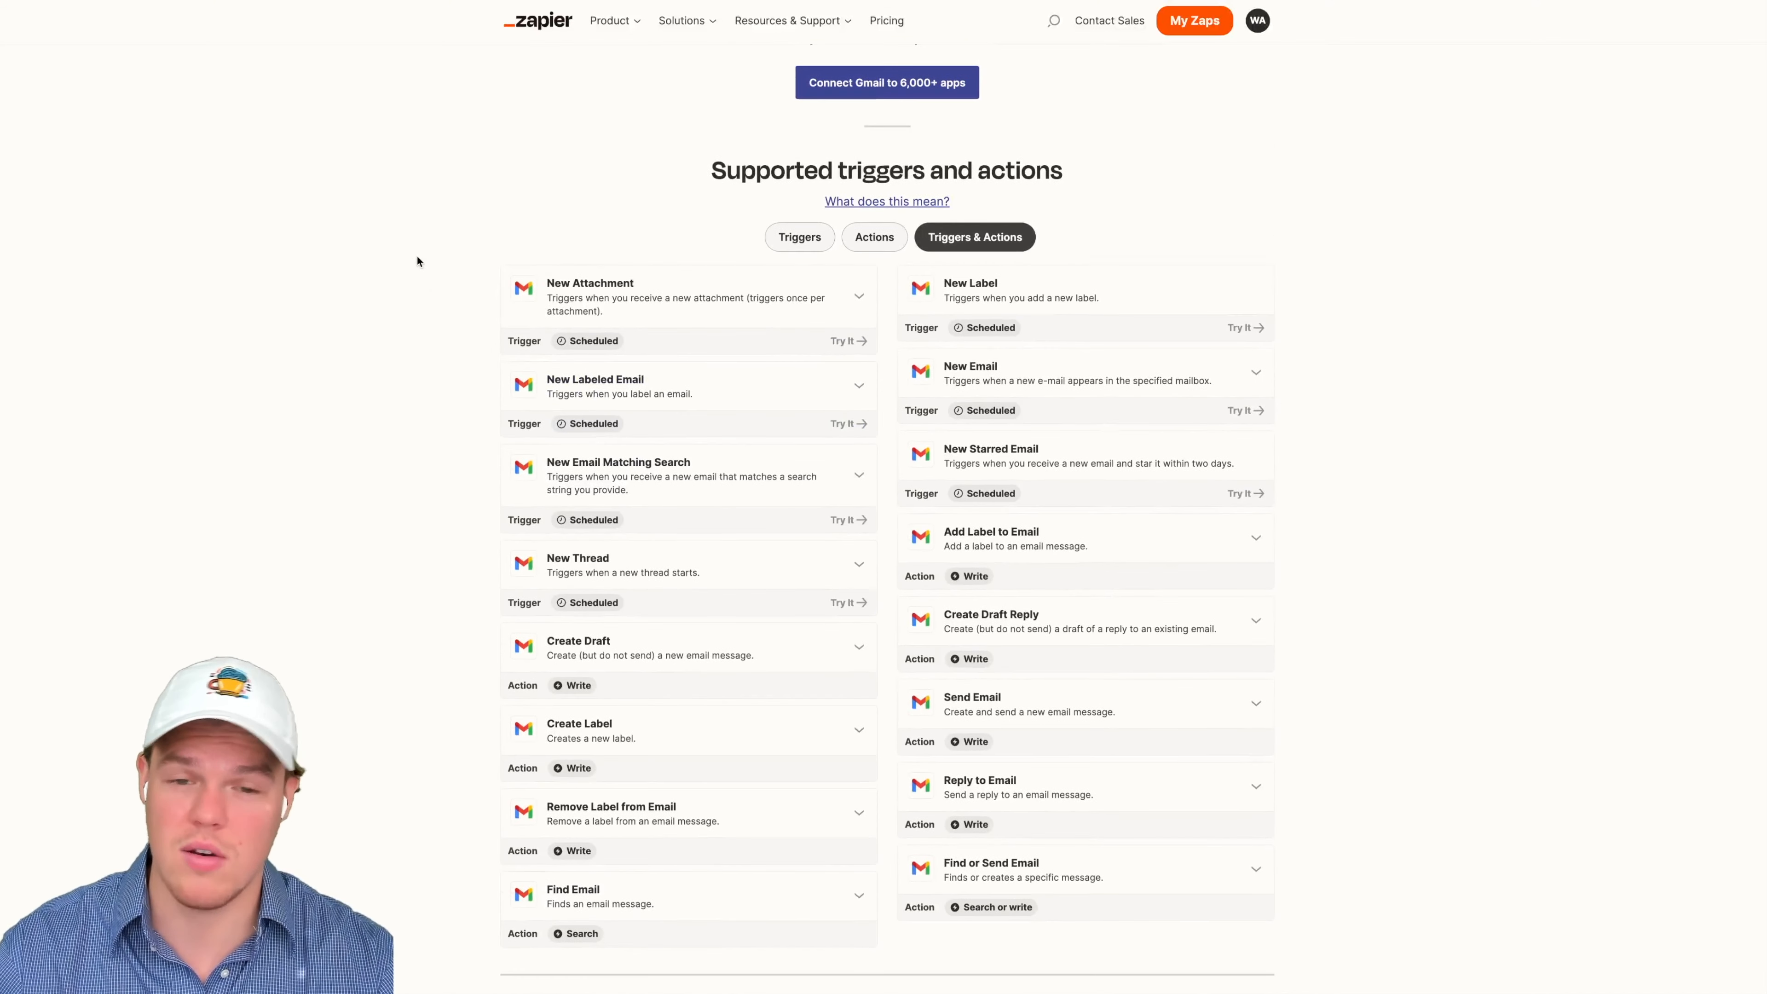
Step: Search the site for "openai" and open the OpenAI (GPT-3, DALL-E, Whisper) integrations page
{"action": "scroll", "coordinate": [418, 260], "scroll_direction": "up", "scroll_amount": 15}
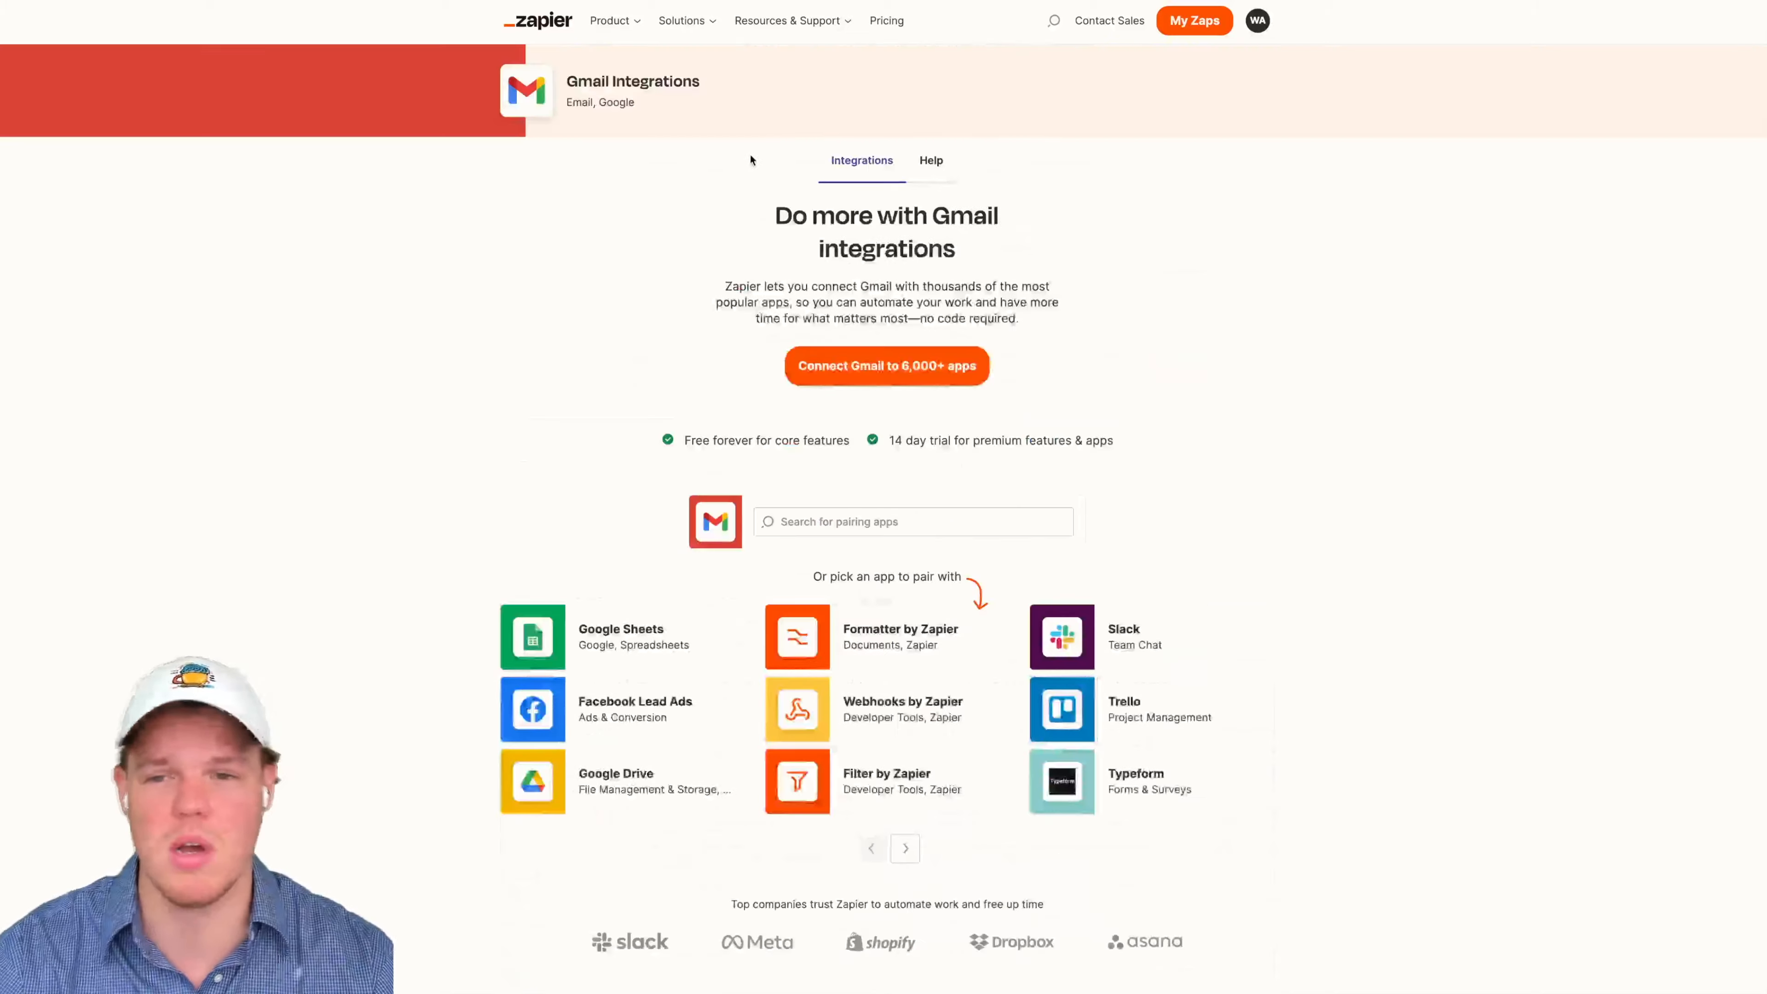
{"action": "left_click", "coordinate": [1053, 21]}
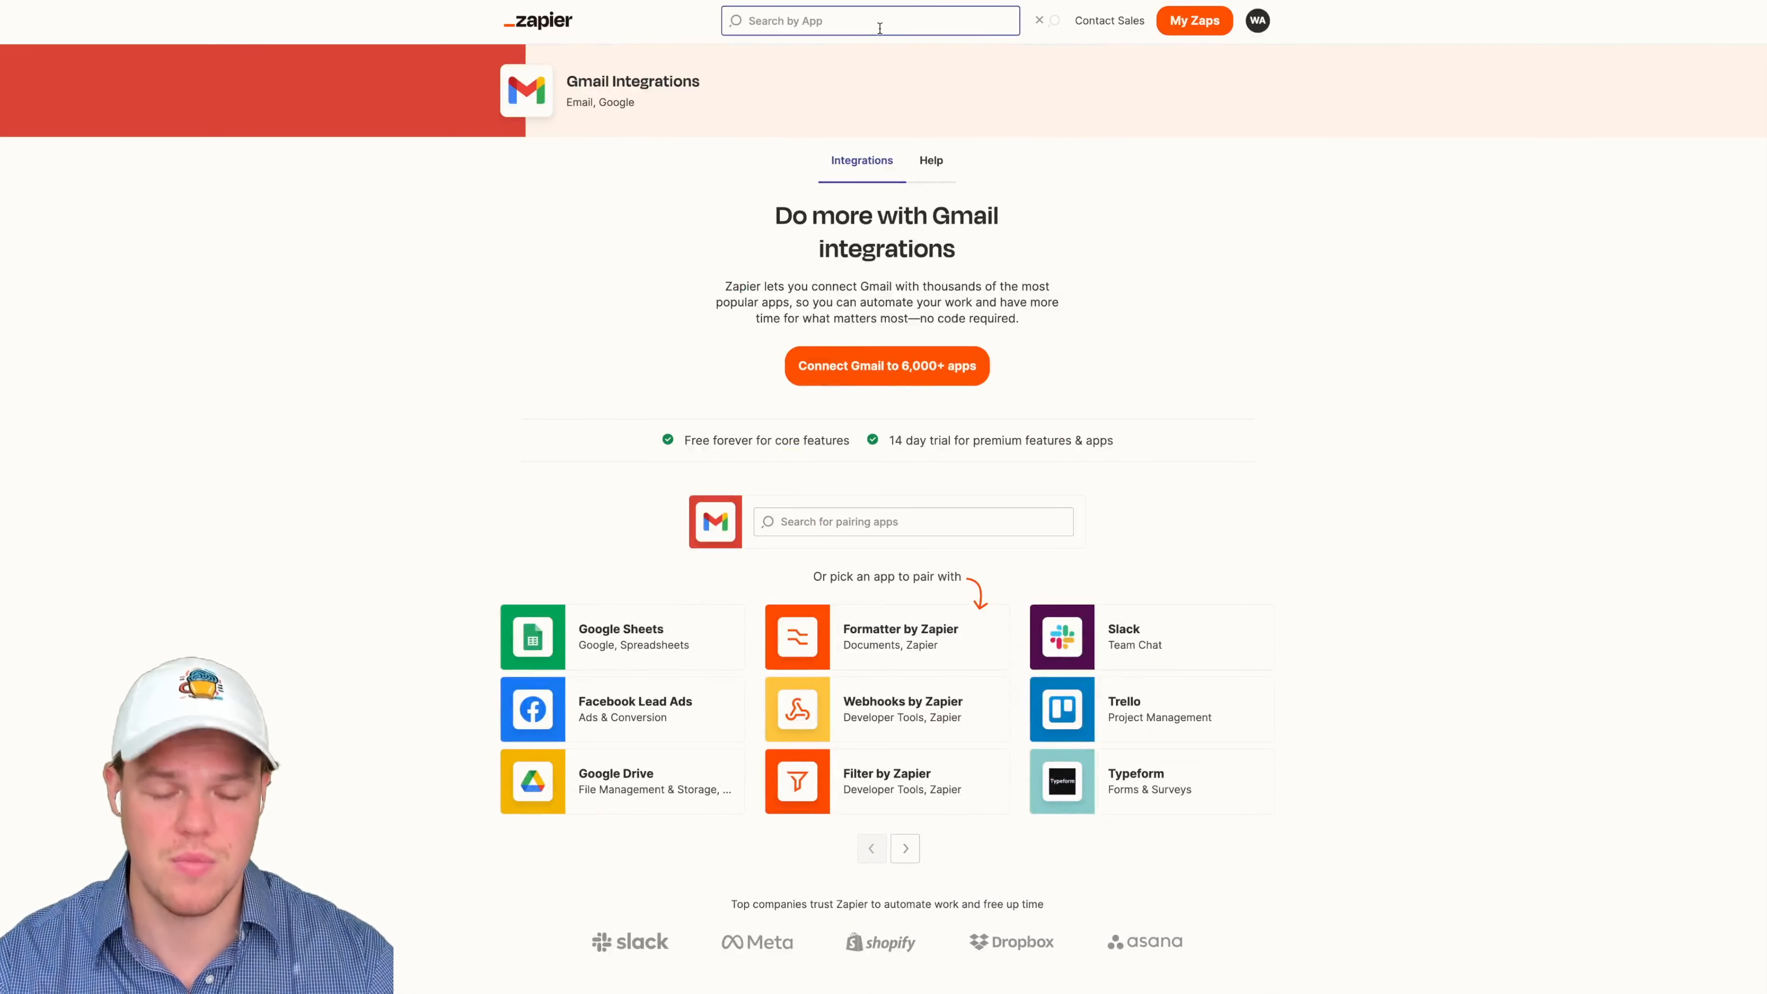
{"action": "type", "text": "openai"}
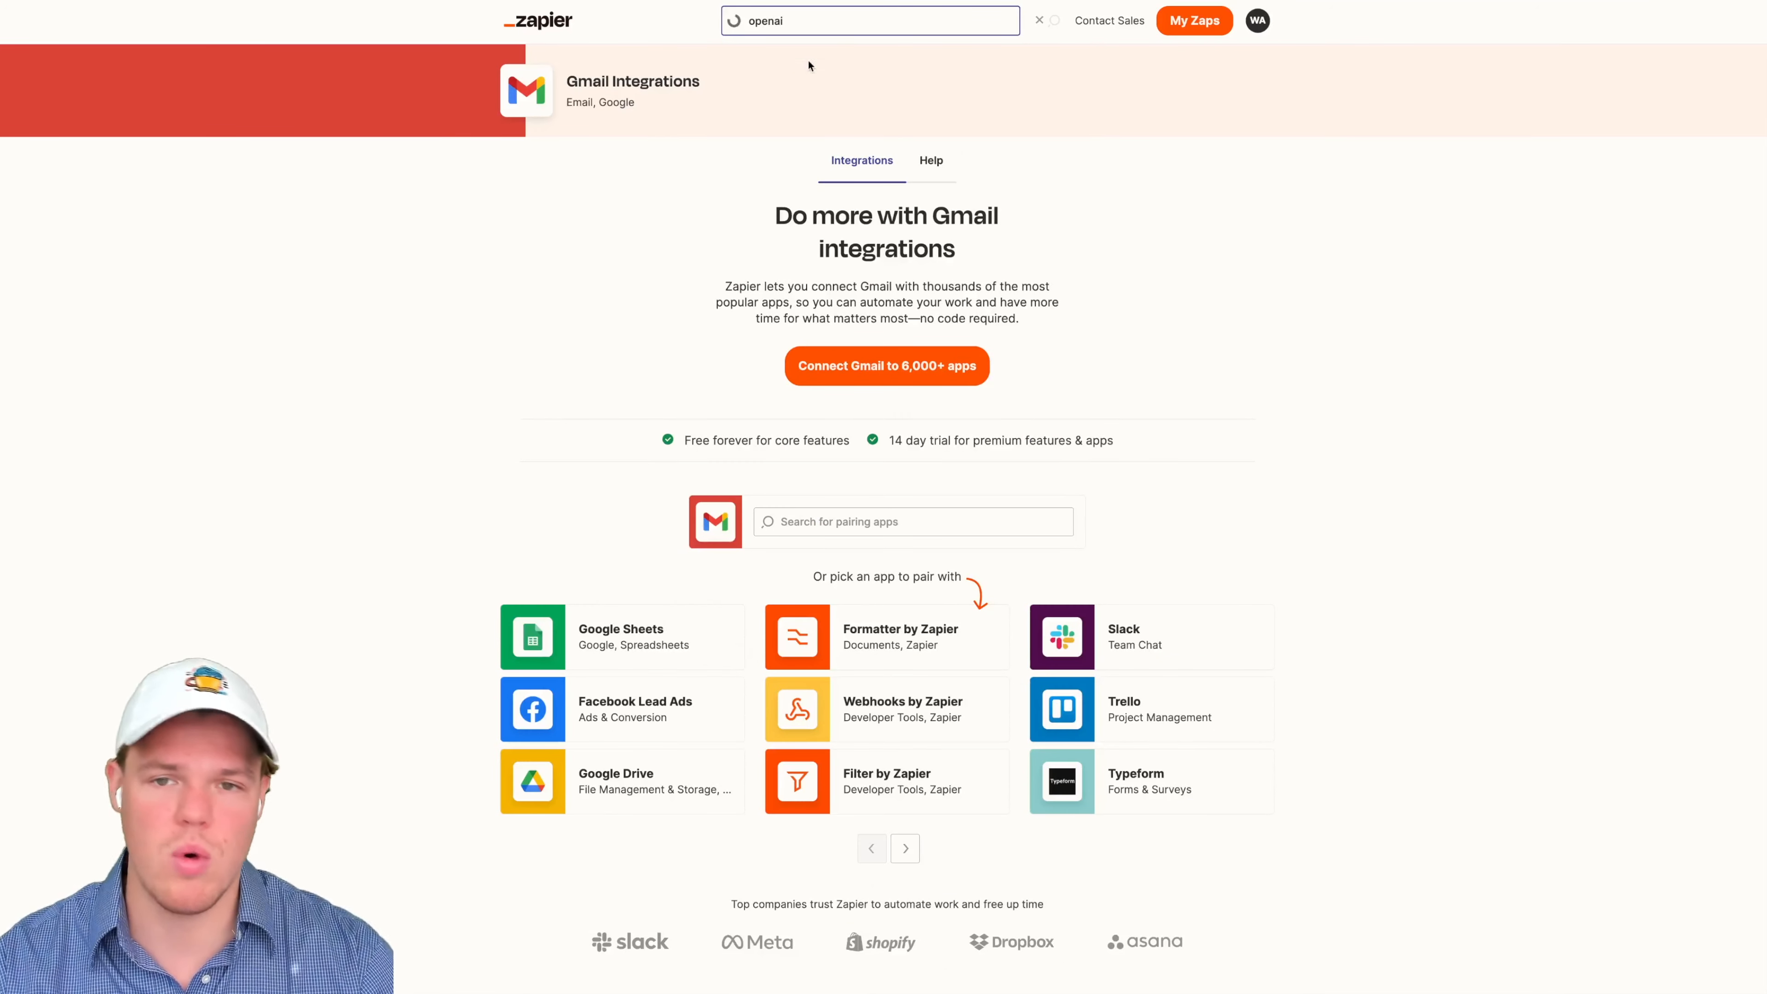
{"action": "left_click", "coordinate": [801, 58]}
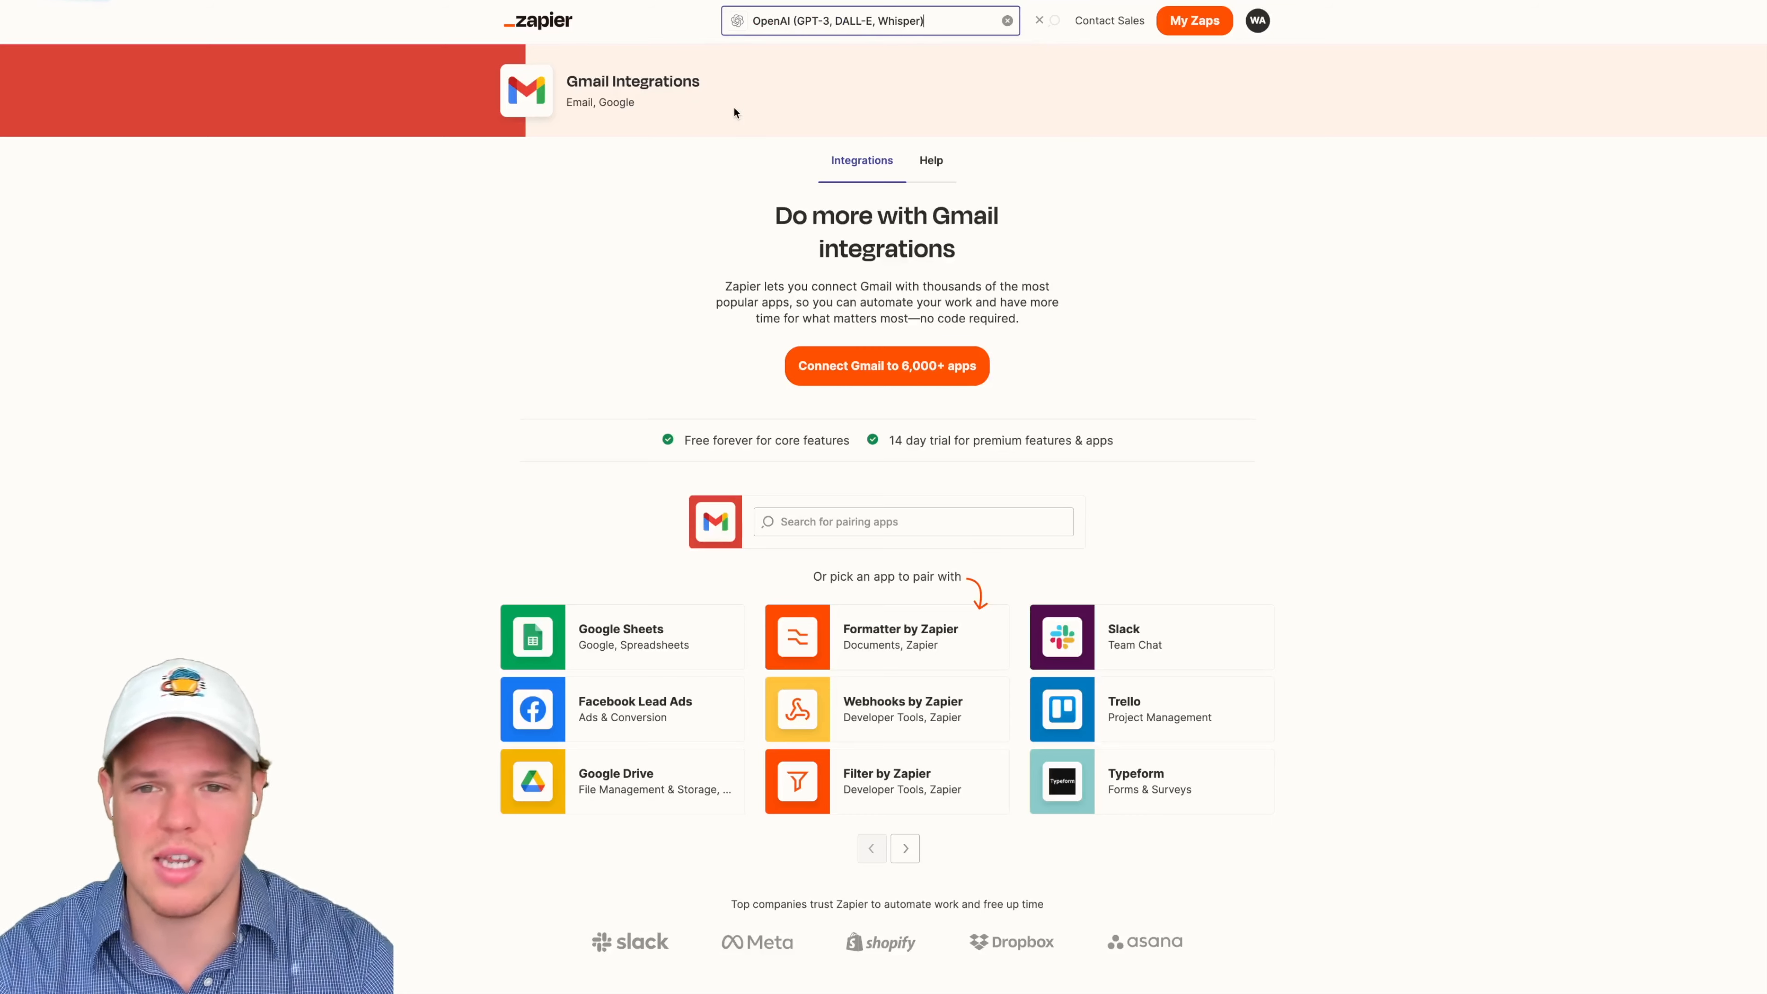
Step: Search for "chatgpt" instead, open the ChatGPT integrations page and look over its templates and supported actions
{"action": "left_click", "coordinate": [1007, 20]}
{"action": "left_click", "coordinate": [946, 14]}
{"action": "type", "text": "cahtgpt"}
{"action": "key", "text": "BackSpace"}
{"action": "key", "text": "BackSpace"}
{"action": "key", "text": "BackSpace"}
{"action": "key", "text": "BackSpace"}
{"action": "key", "text": "BackSpace"}
{"action": "key", "text": "BackSpace"}
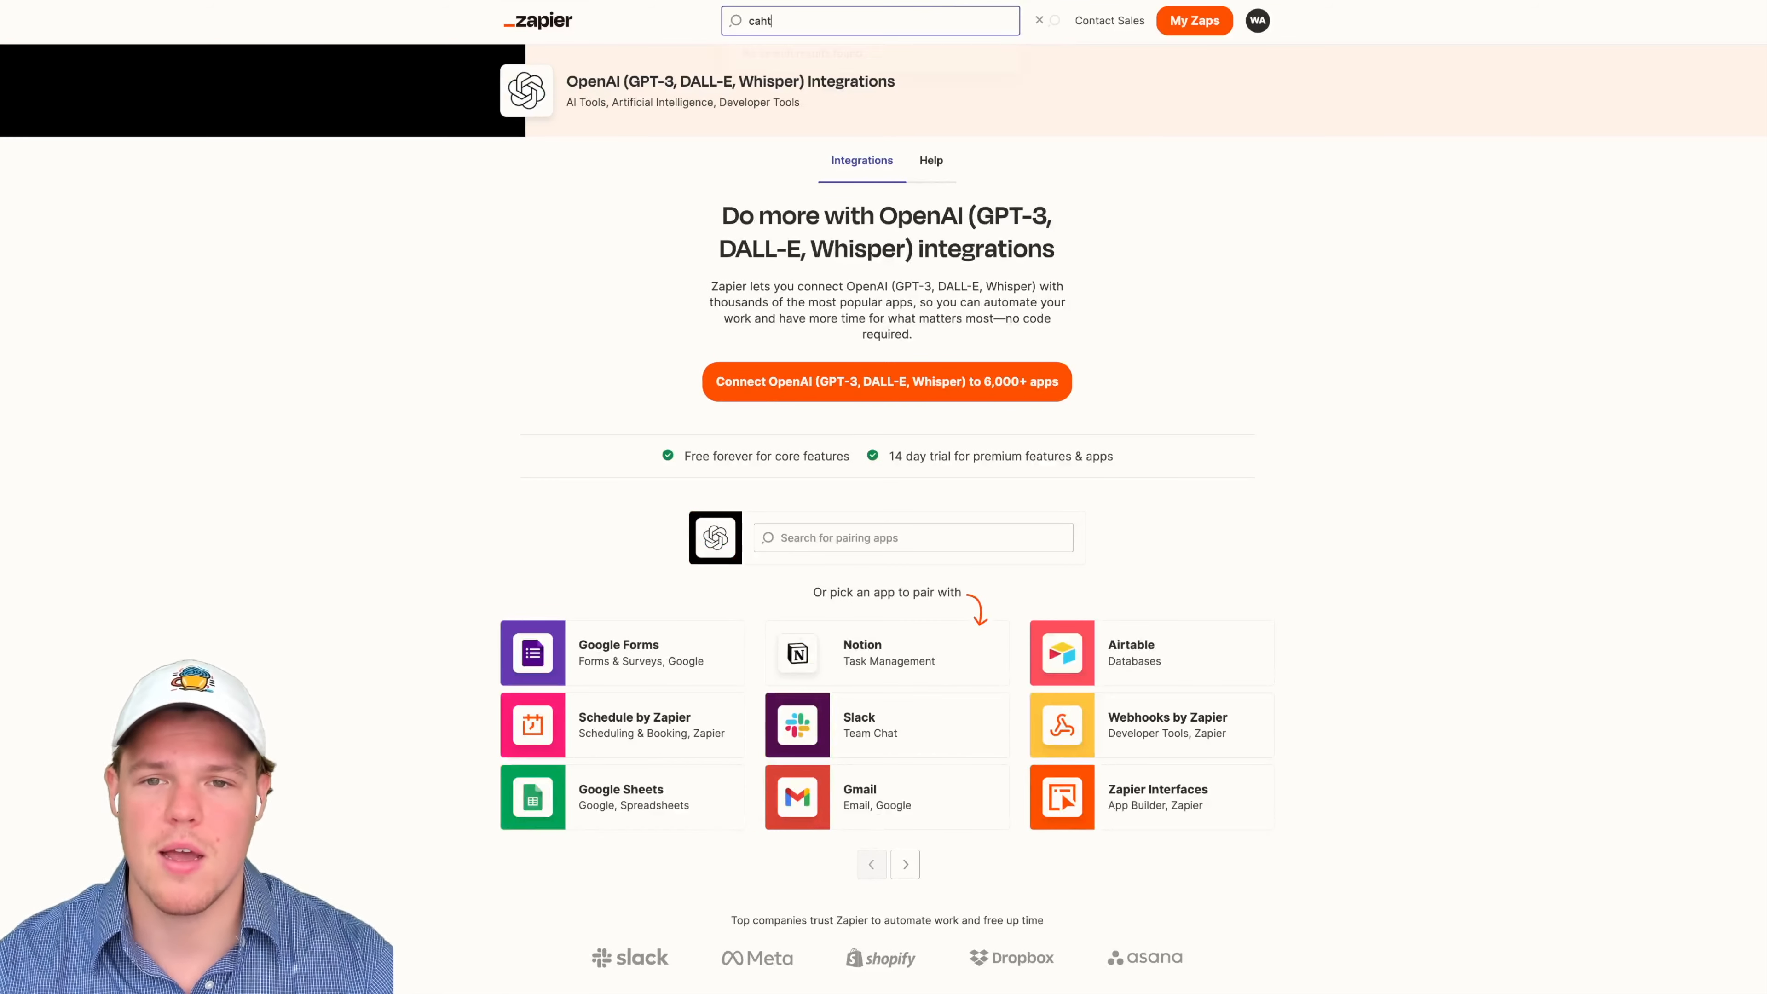
{"action": "type", "text": "hatgpt"}
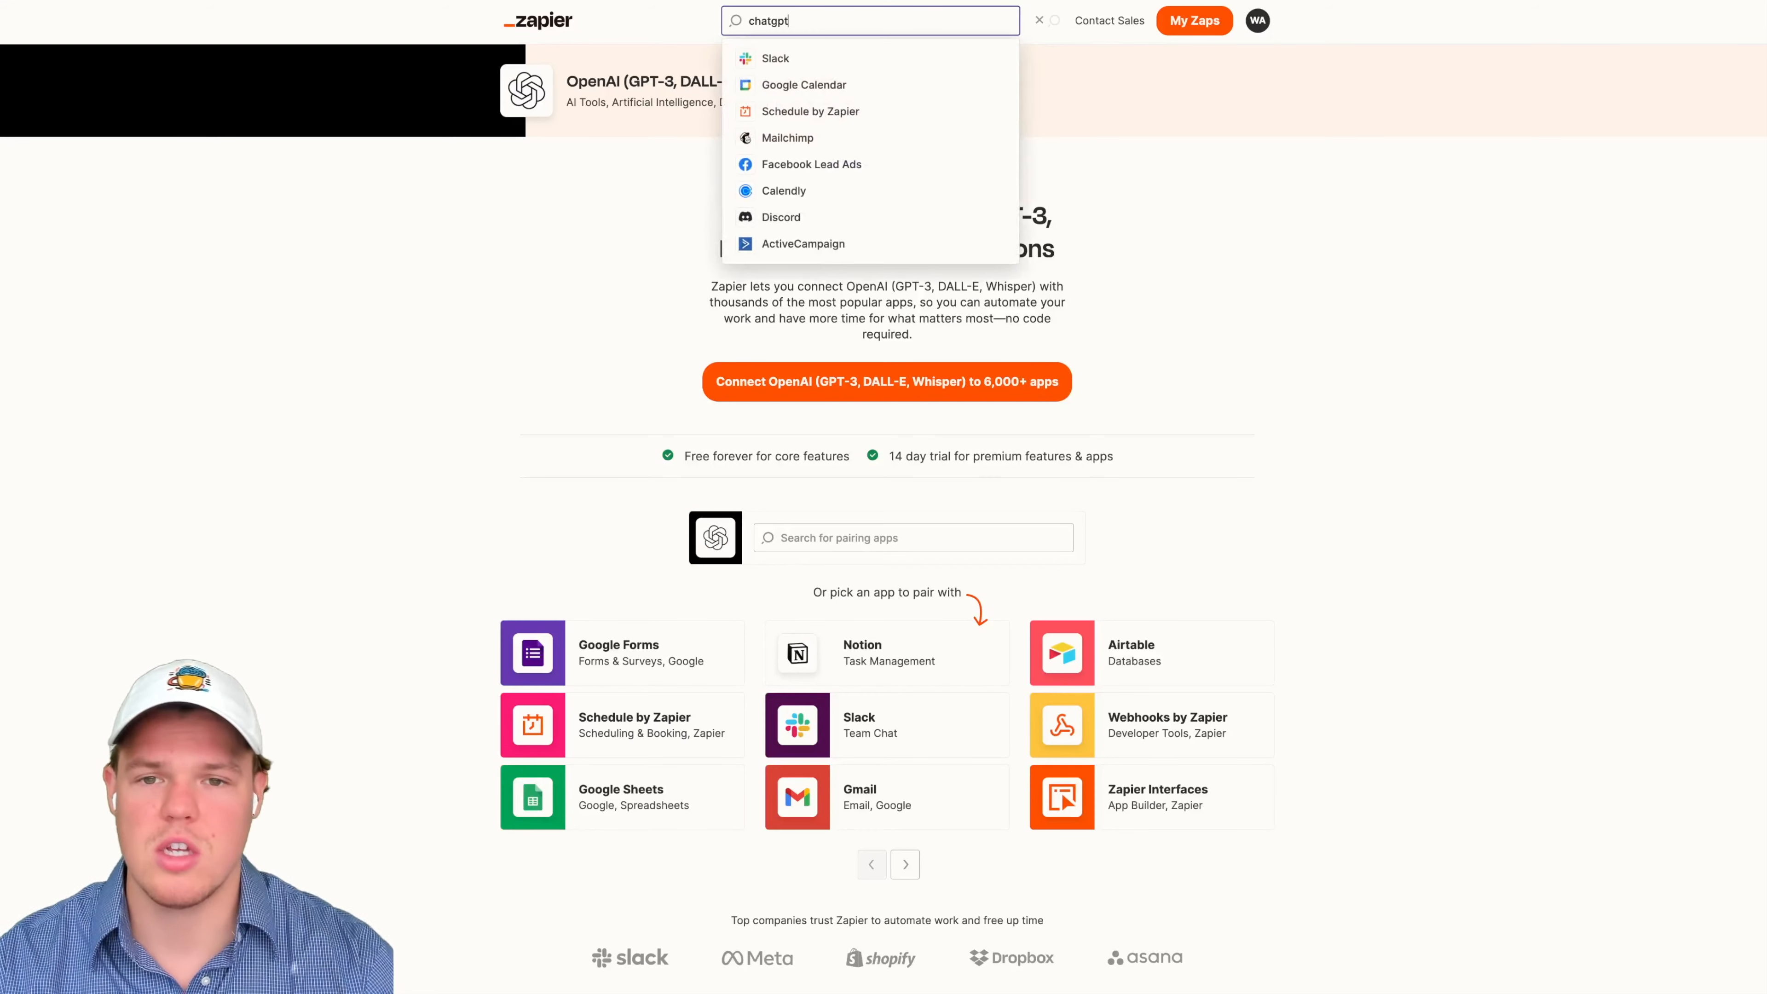
{"action": "left_click", "coordinate": [916, 57]}
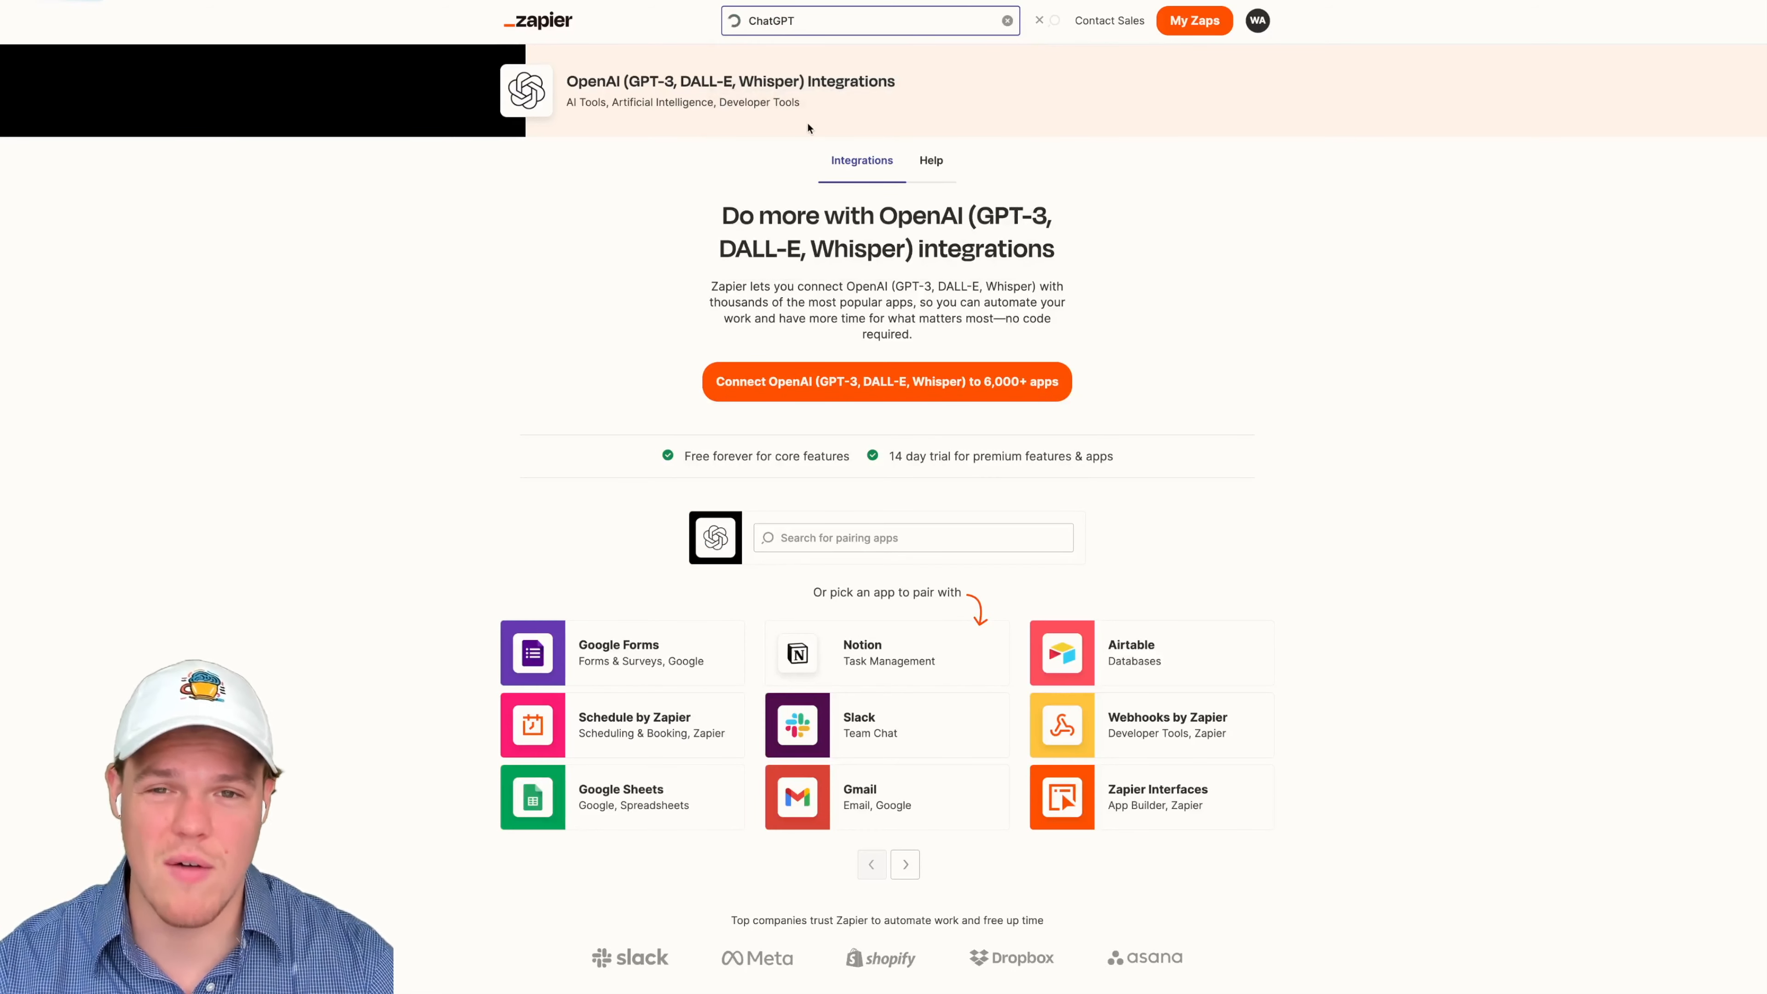
{"action": "scroll", "coordinate": [643, 184], "scroll_direction": "down", "scroll_amount": 7}
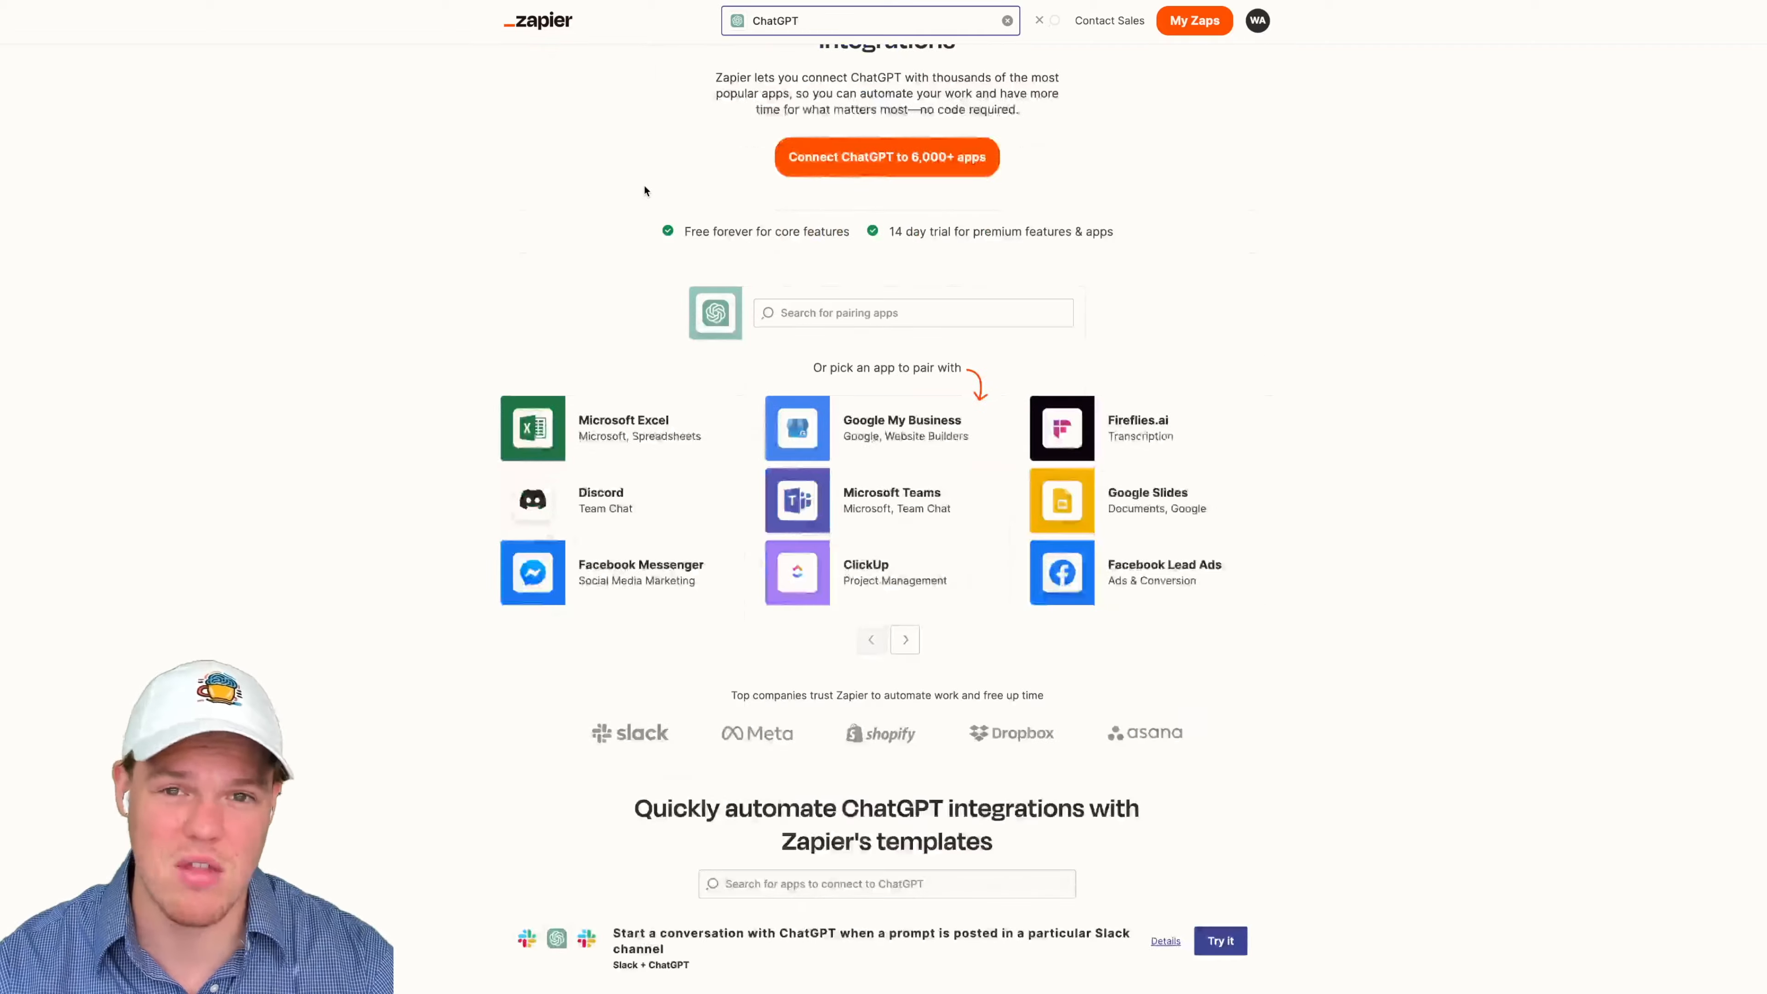
{"action": "scroll", "coordinate": [563, 218], "scroll_direction": "down", "scroll_amount": 13}
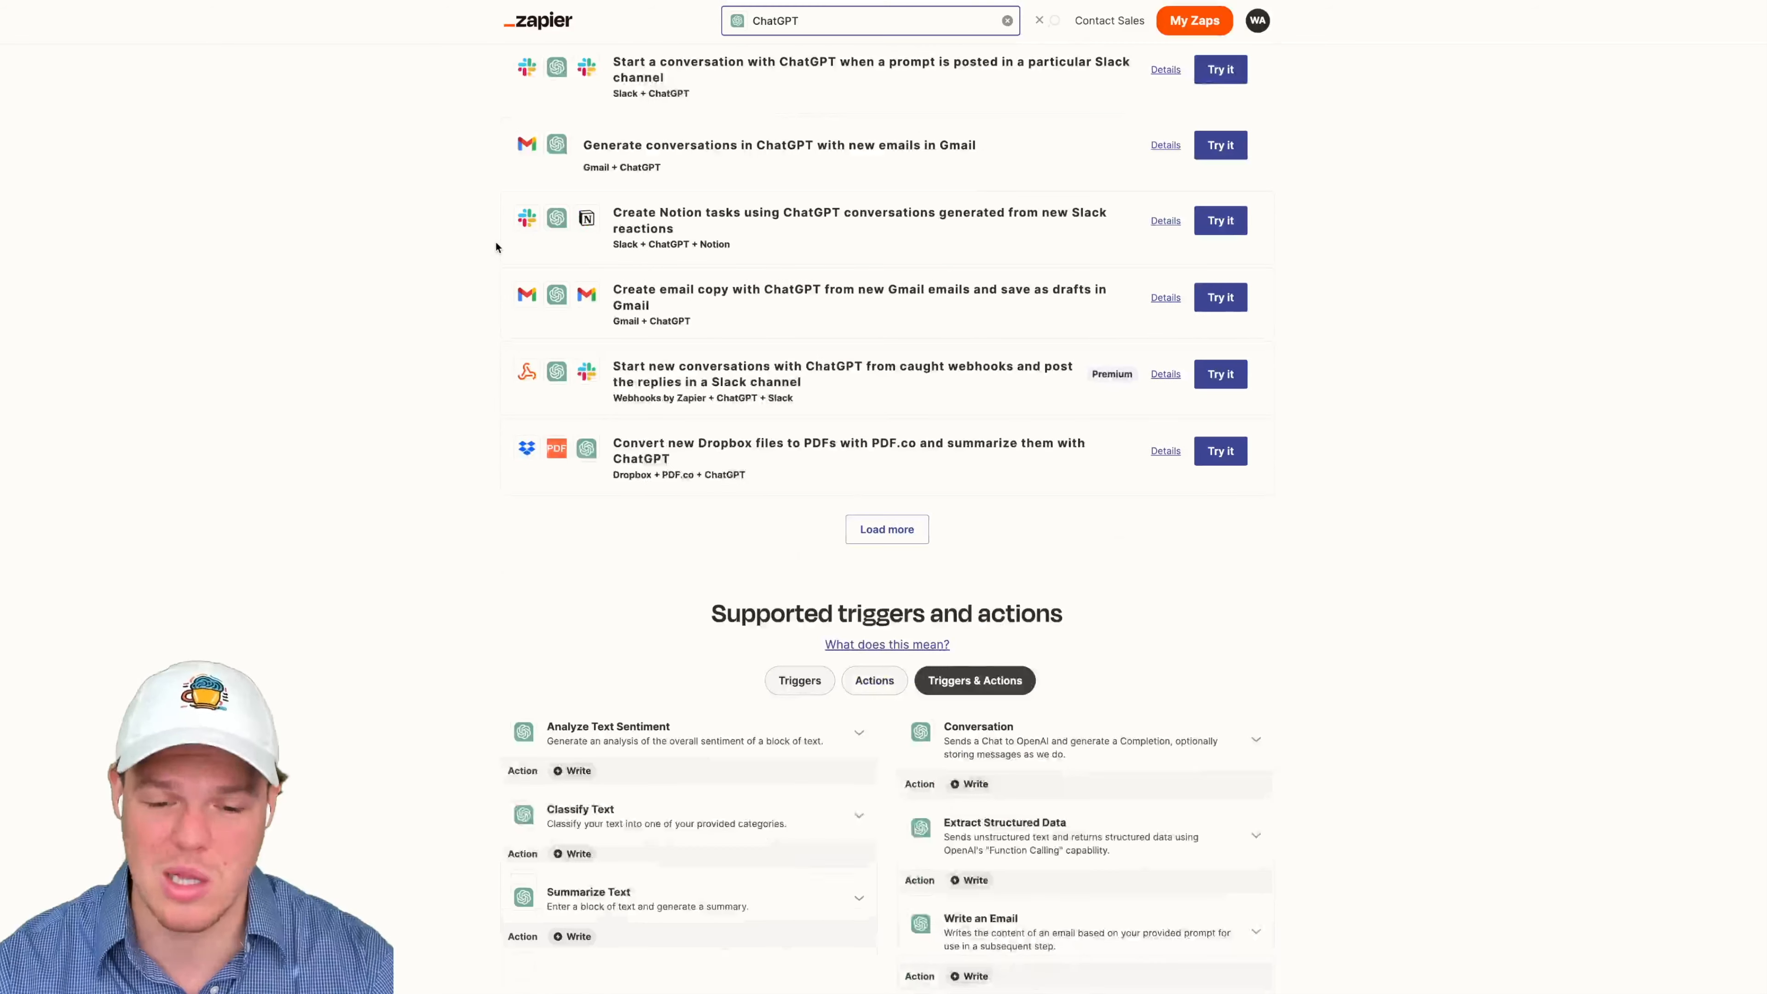
{"action": "scroll", "coordinate": [1067, 418], "scroll_direction": "up", "scroll_amount": 20}
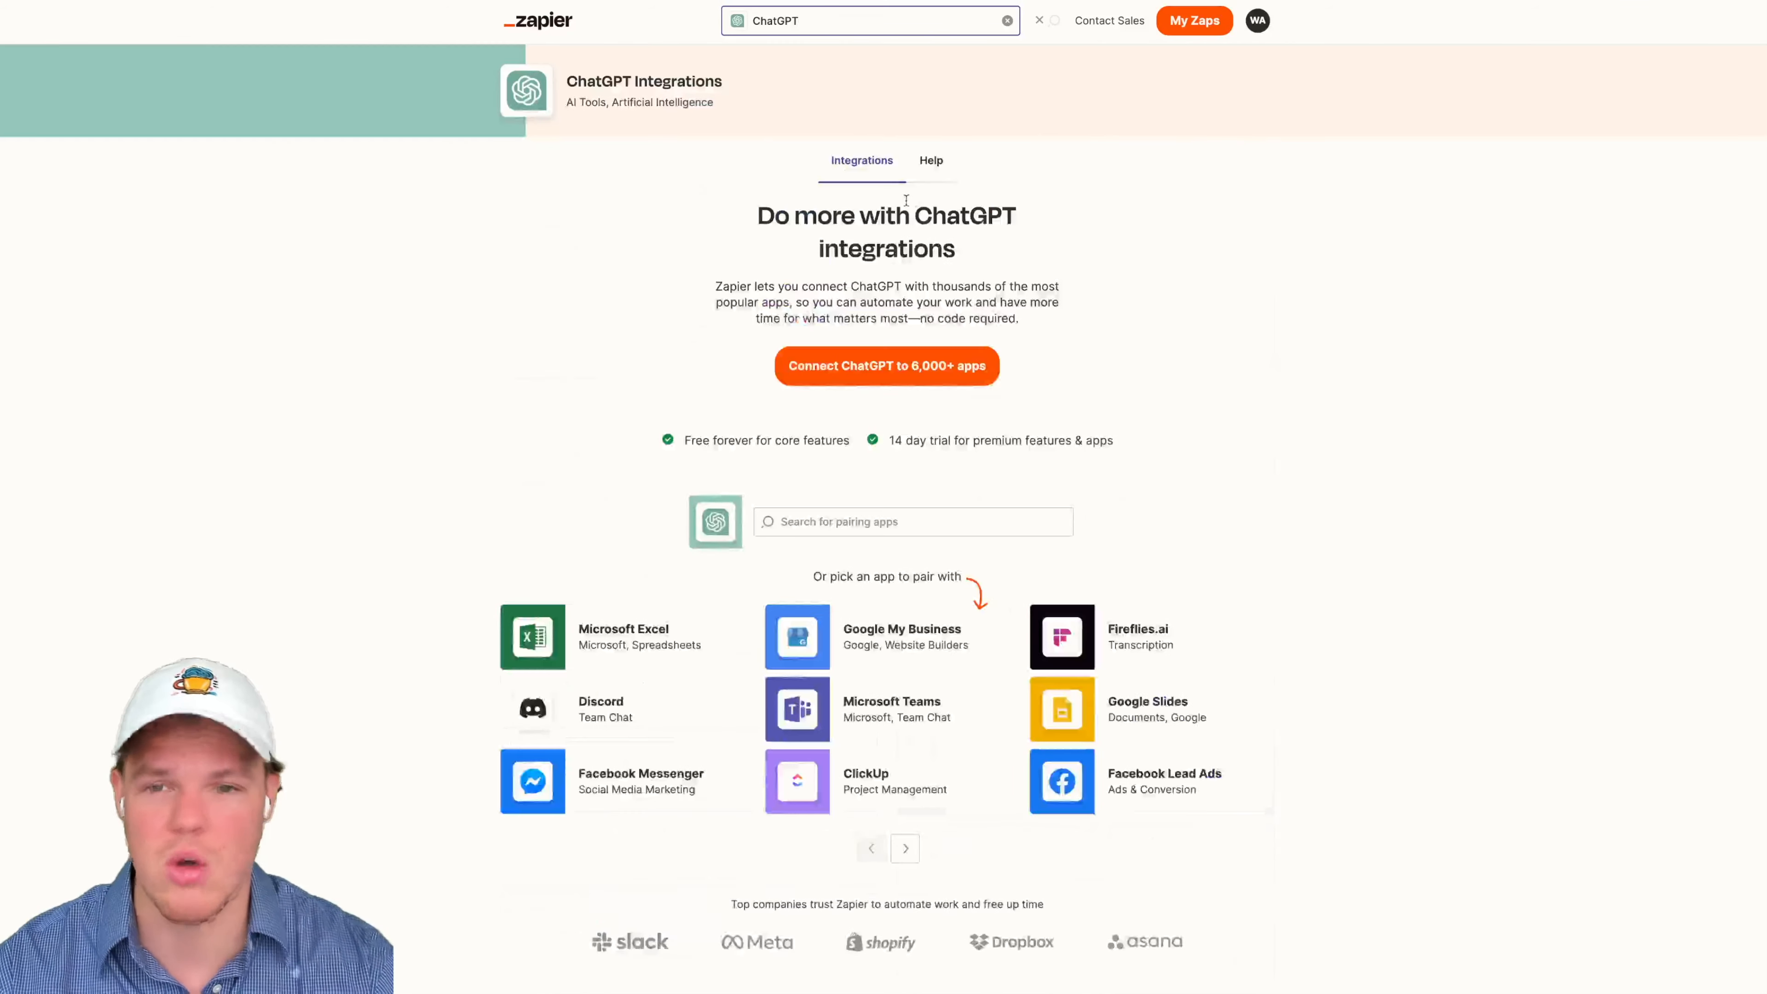
Step: Search the site for "google drive" and open the Google Drive integrations page
{"action": "left_click", "coordinate": [815, 20]}
{"action": "type", "text": "google drive"}
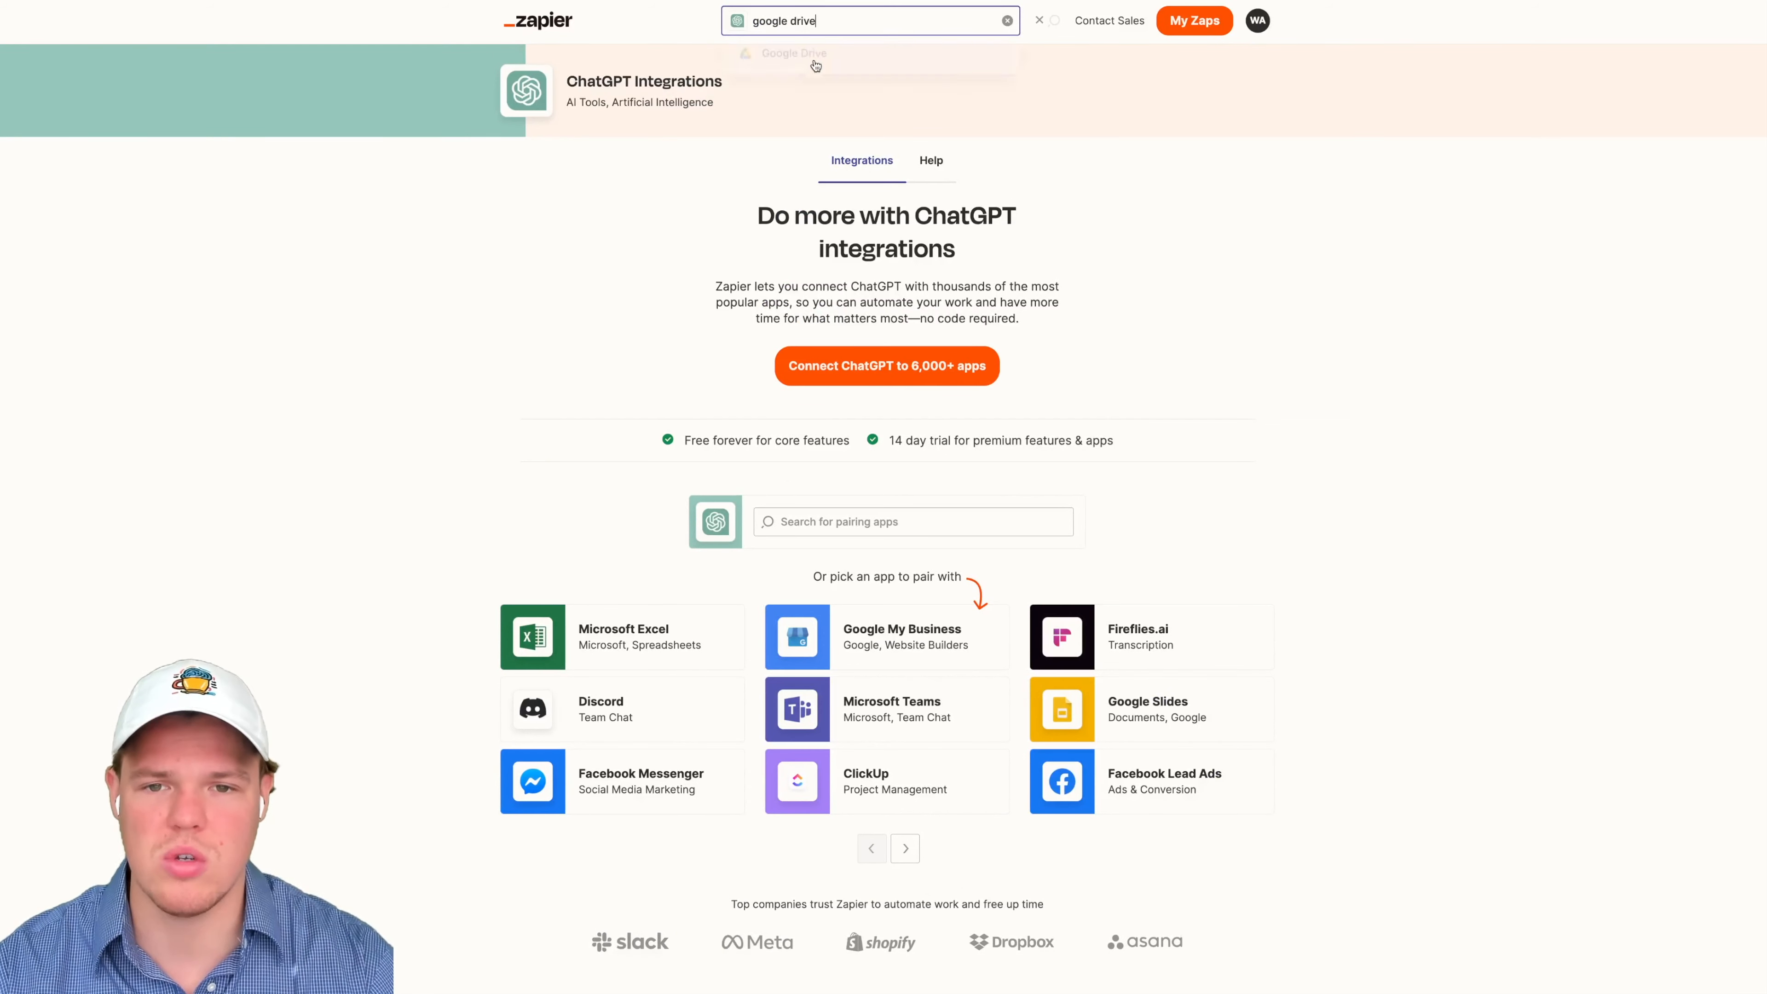
{"action": "left_click", "coordinate": [789, 56]}
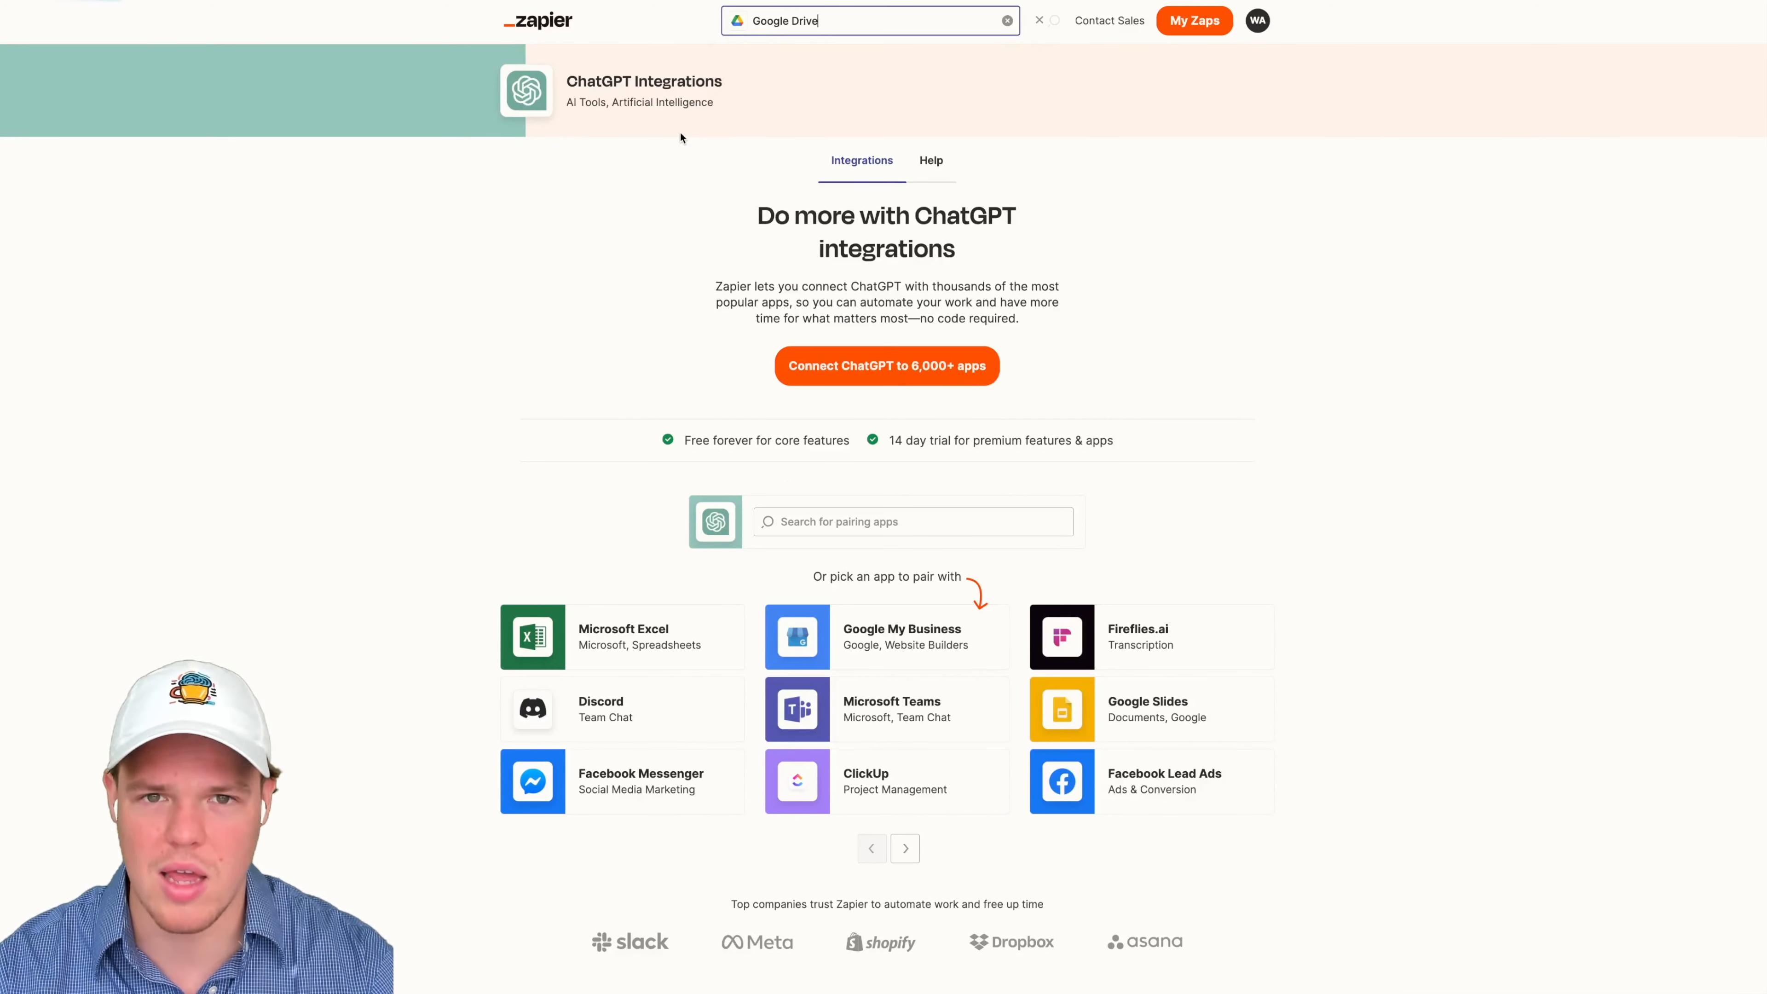
Step: Filter Google Drive's supported triggers and actions to show actions only and review the list
{"action": "scroll", "coordinate": [461, 245], "scroll_direction": "down", "scroll_amount": 3}
{"action": "scroll", "coordinate": [461, 244], "scroll_direction": "down", "scroll_amount": 15}
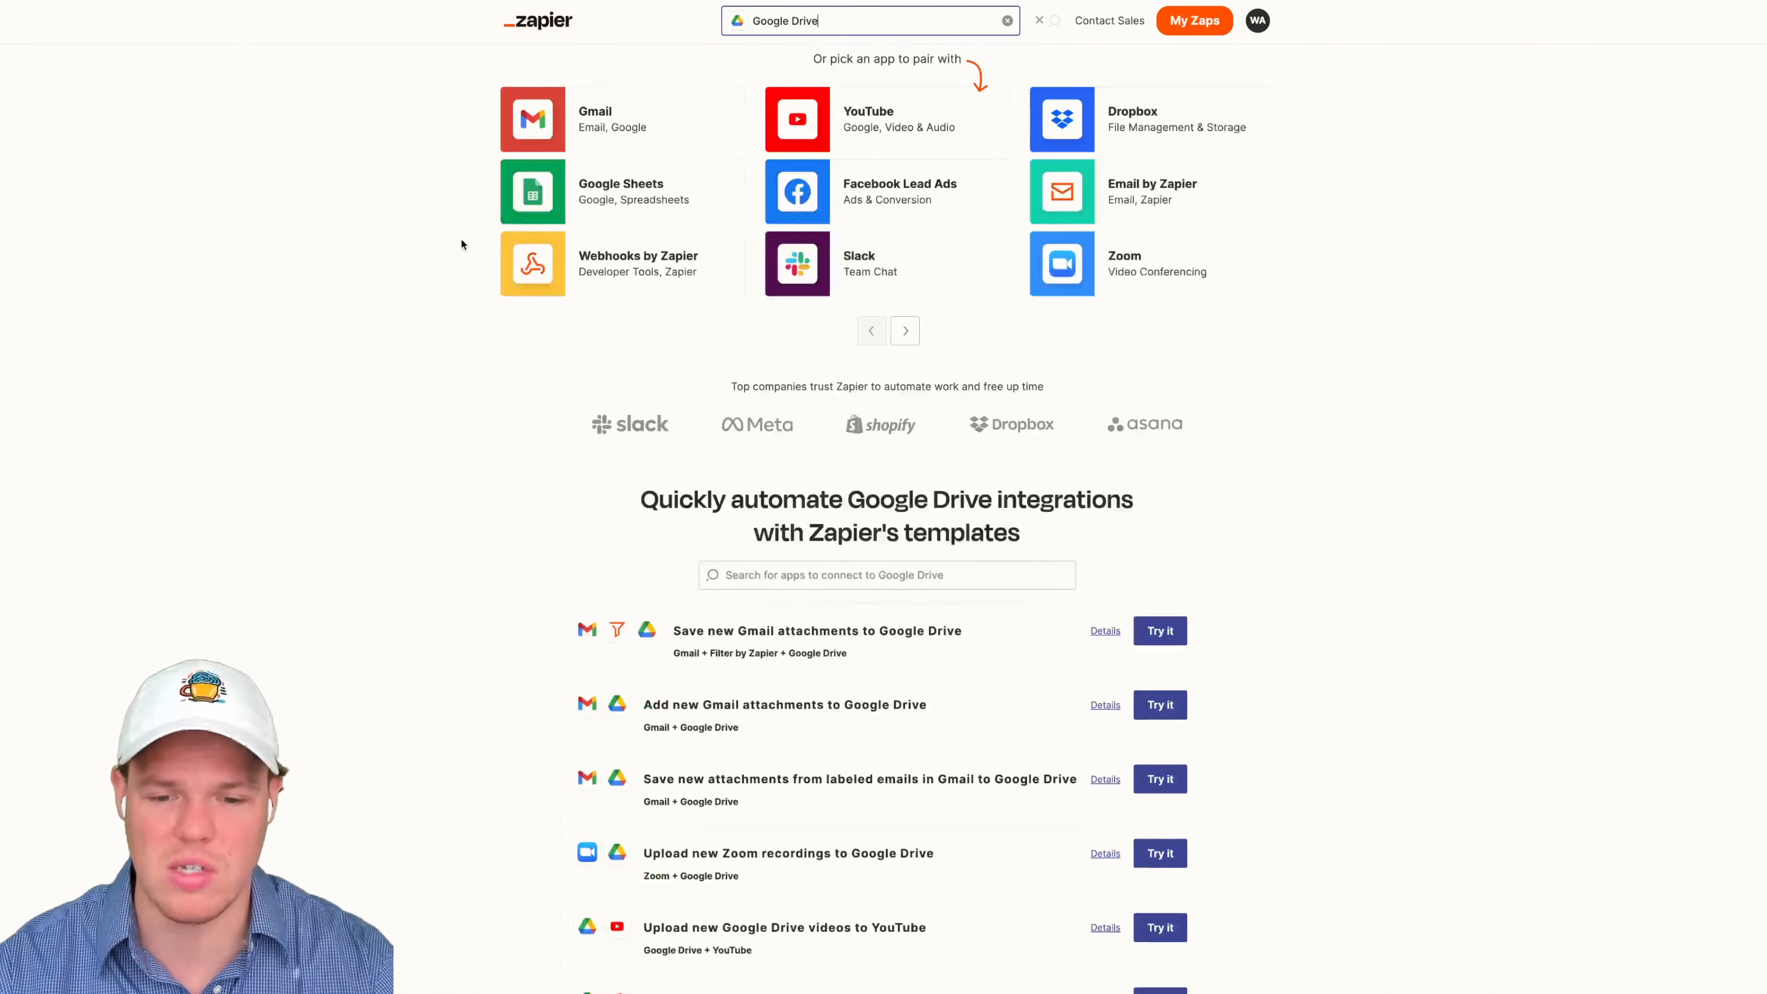
{"action": "scroll", "coordinate": [461, 241], "scroll_direction": "down", "scroll_amount": 2}
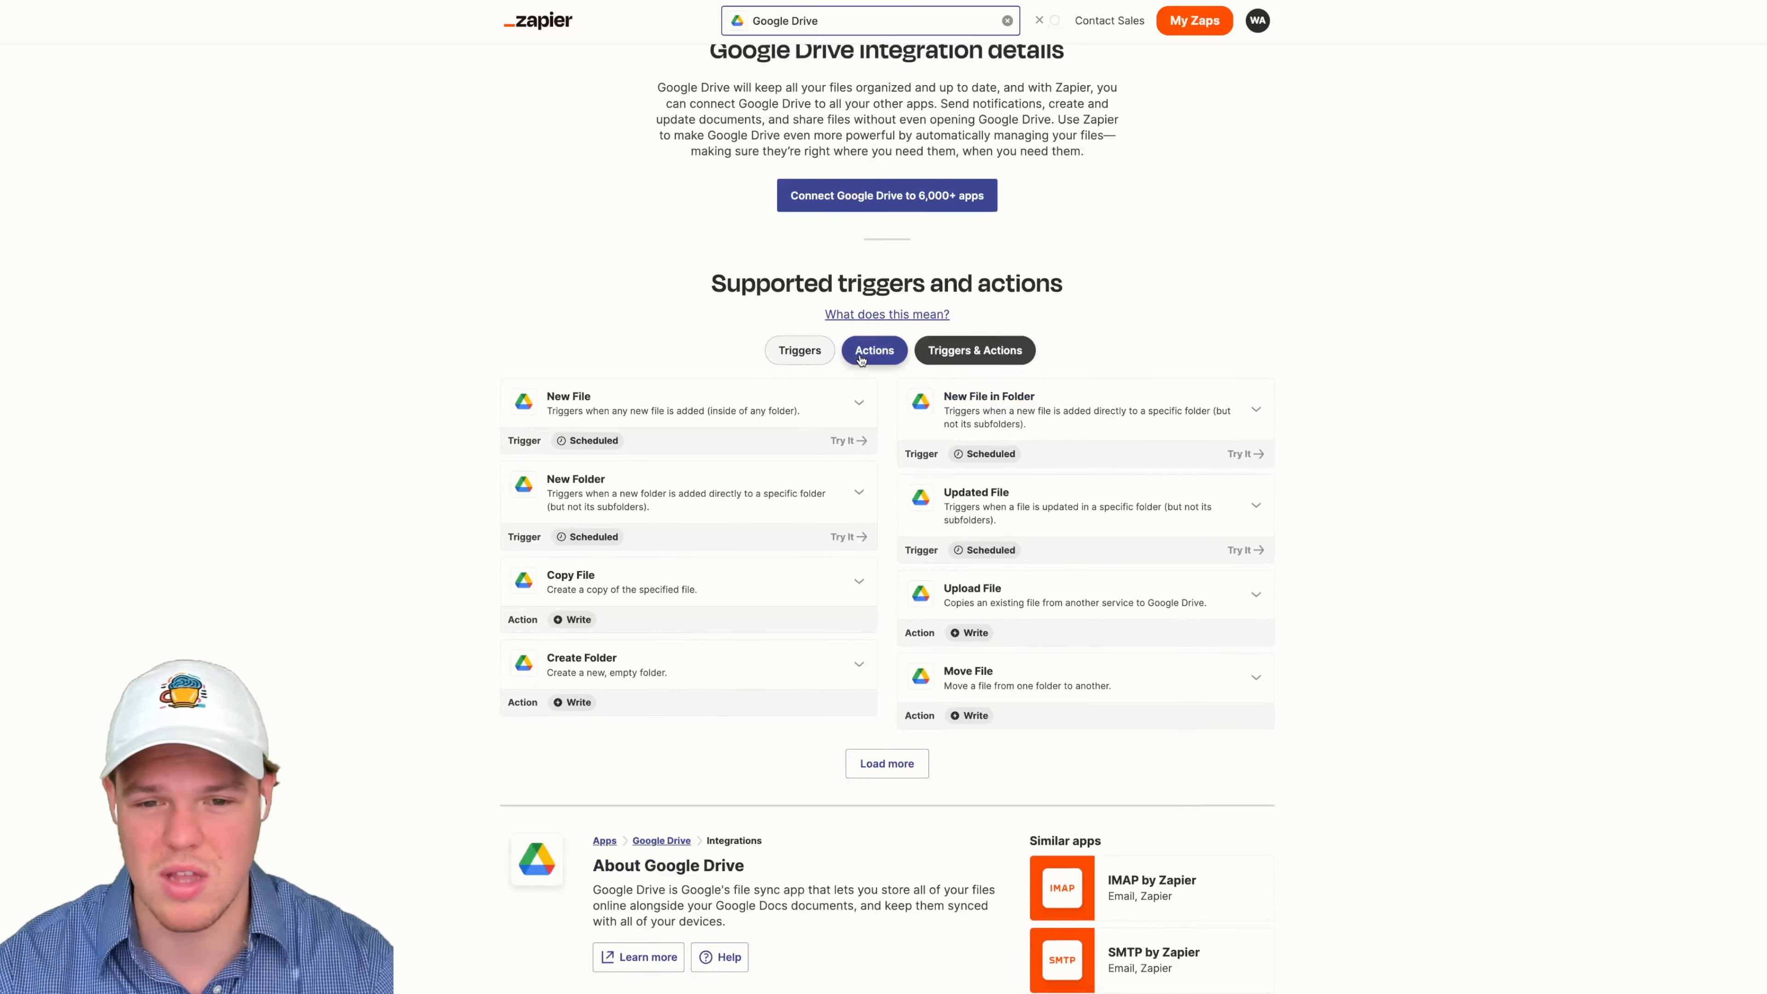
{"action": "left_click", "coordinate": [874, 350]}
{"action": "scroll", "coordinate": [400, 507], "scroll_direction": "down", "scroll_amount": 4}
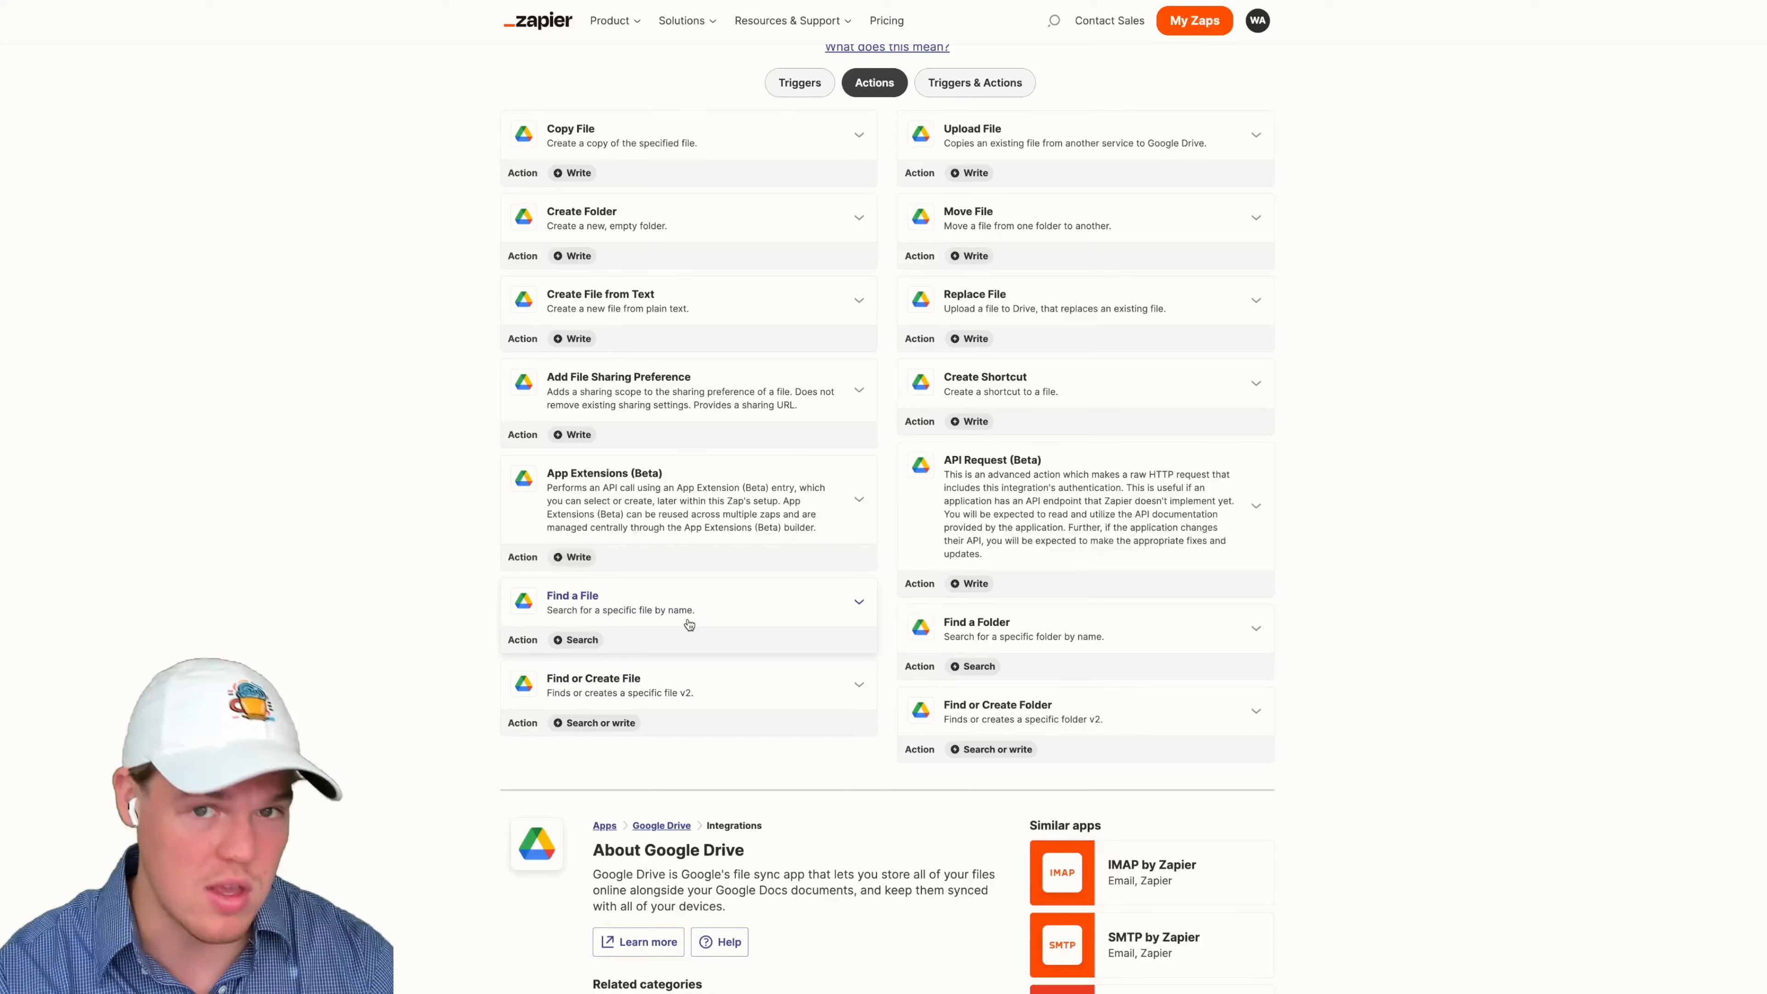
Step: Filter Google Drive's supported triggers and actions to show triggers only
{"action": "scroll", "coordinate": [426, 405], "scroll_direction": "up", "scroll_amount": 6}
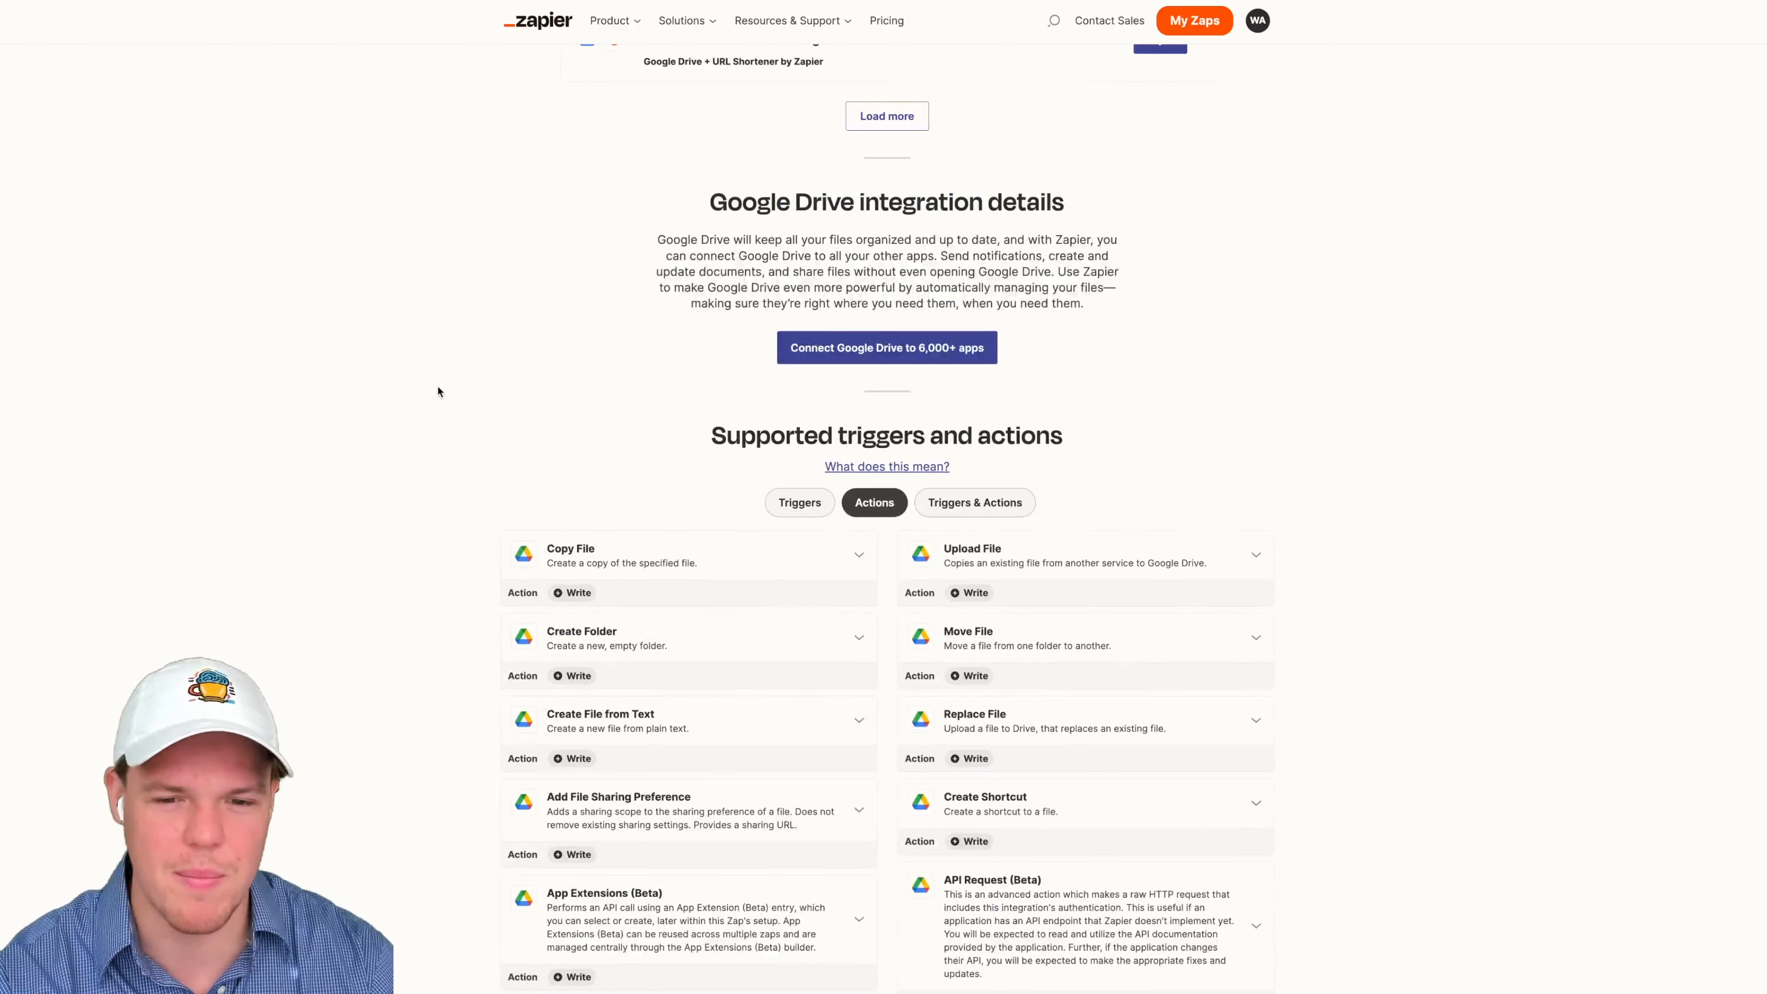
{"action": "left_click", "coordinate": [802, 497]}
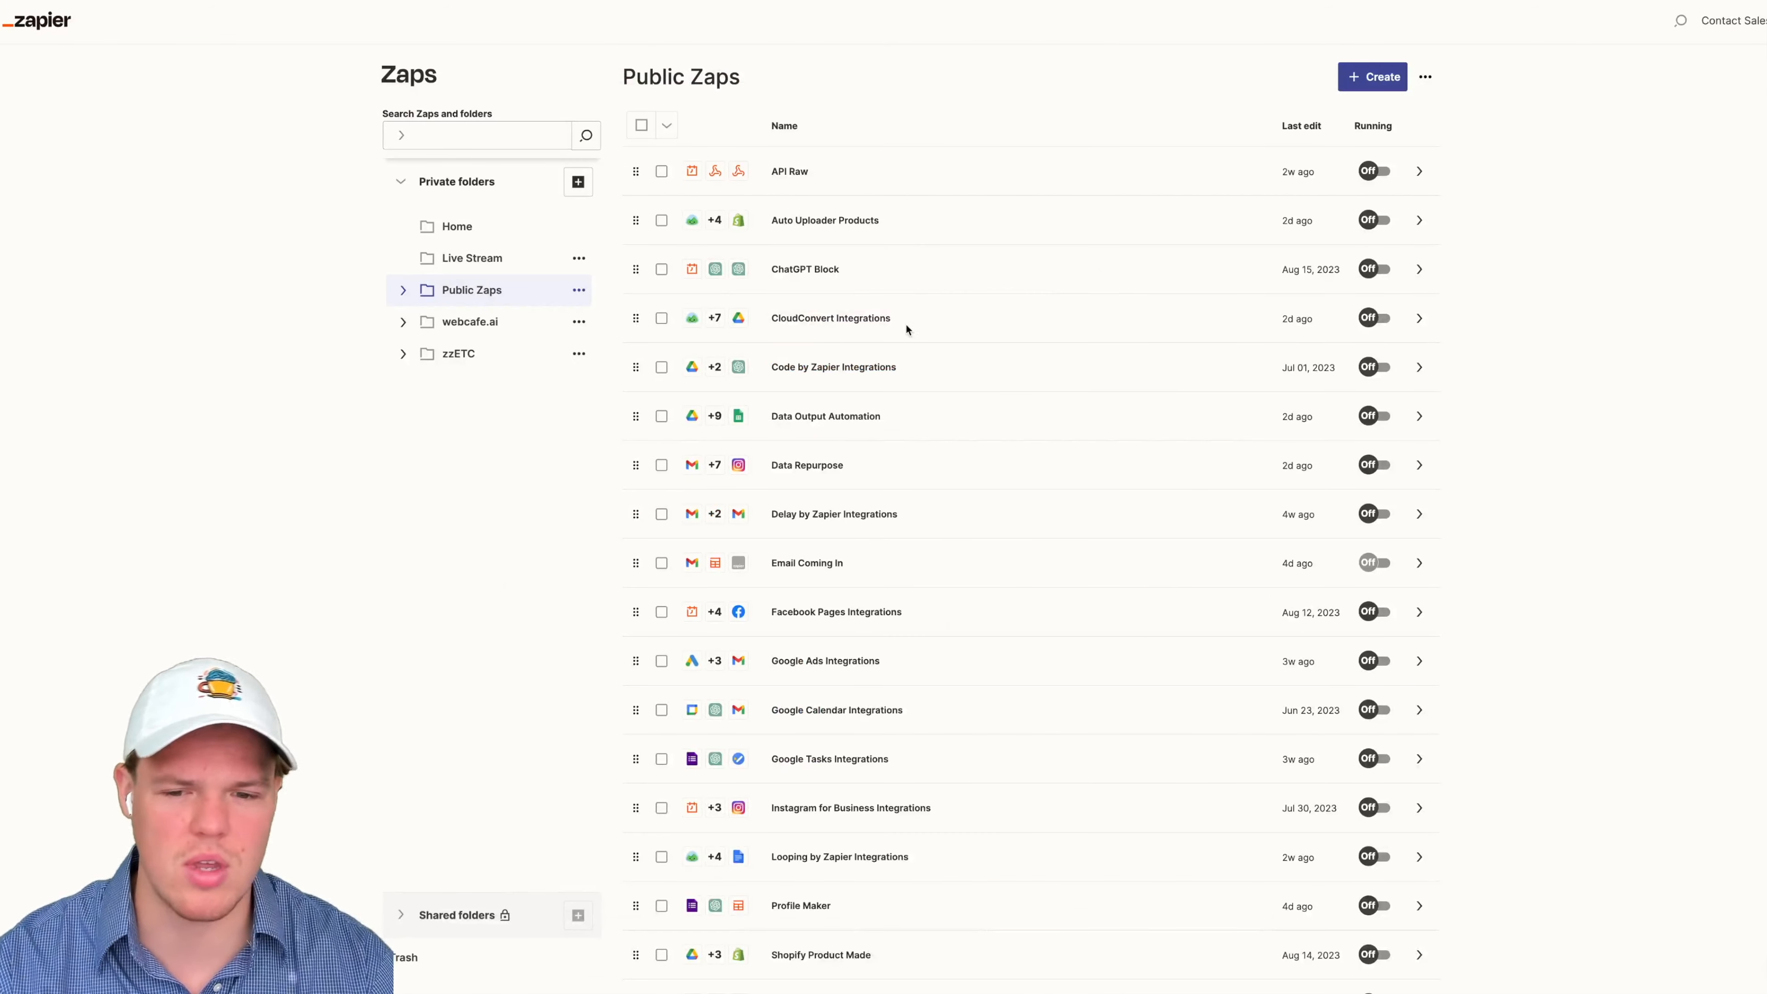
Step: Look over the Public Zaps folder and create a new Zap in it
{"action": "scroll", "coordinate": [900, 343], "scroll_direction": "down", "scroll_amount": 5}
{"action": "scroll", "coordinate": [920, 383], "scroll_direction": "up", "scroll_amount": 5}
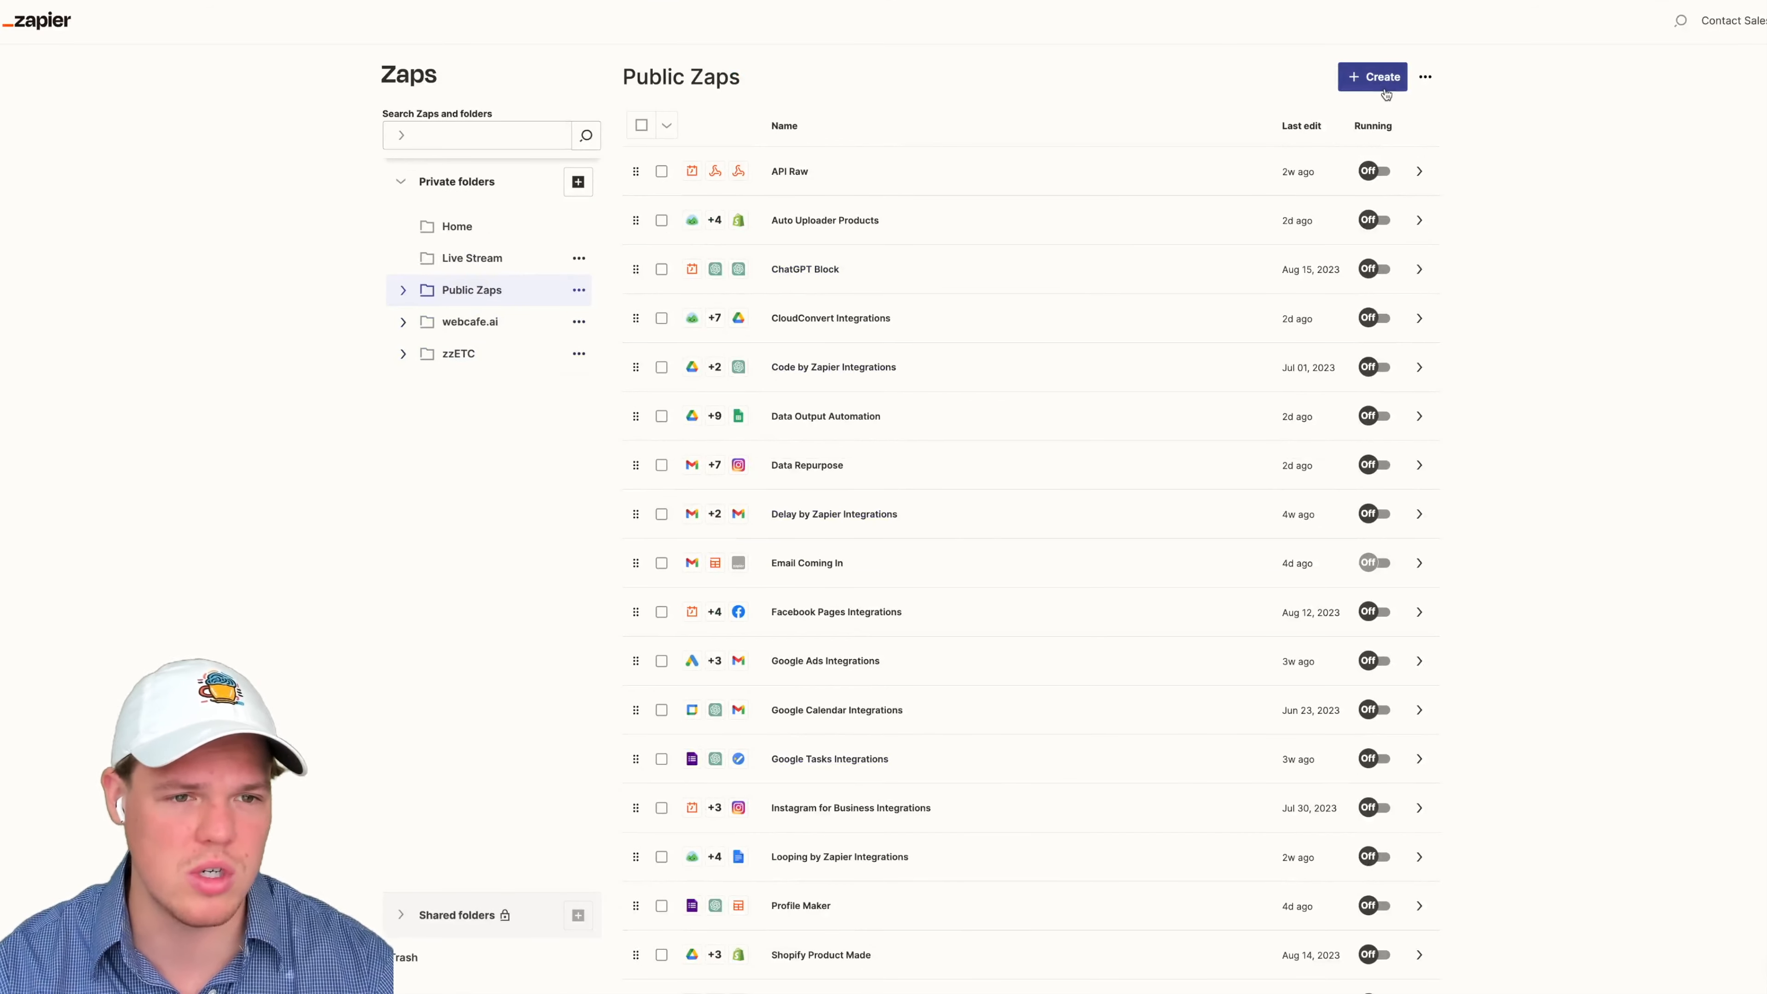
{"action": "left_click", "coordinate": [1371, 76]}
{"action": "left_click", "coordinate": [1351, 120]}
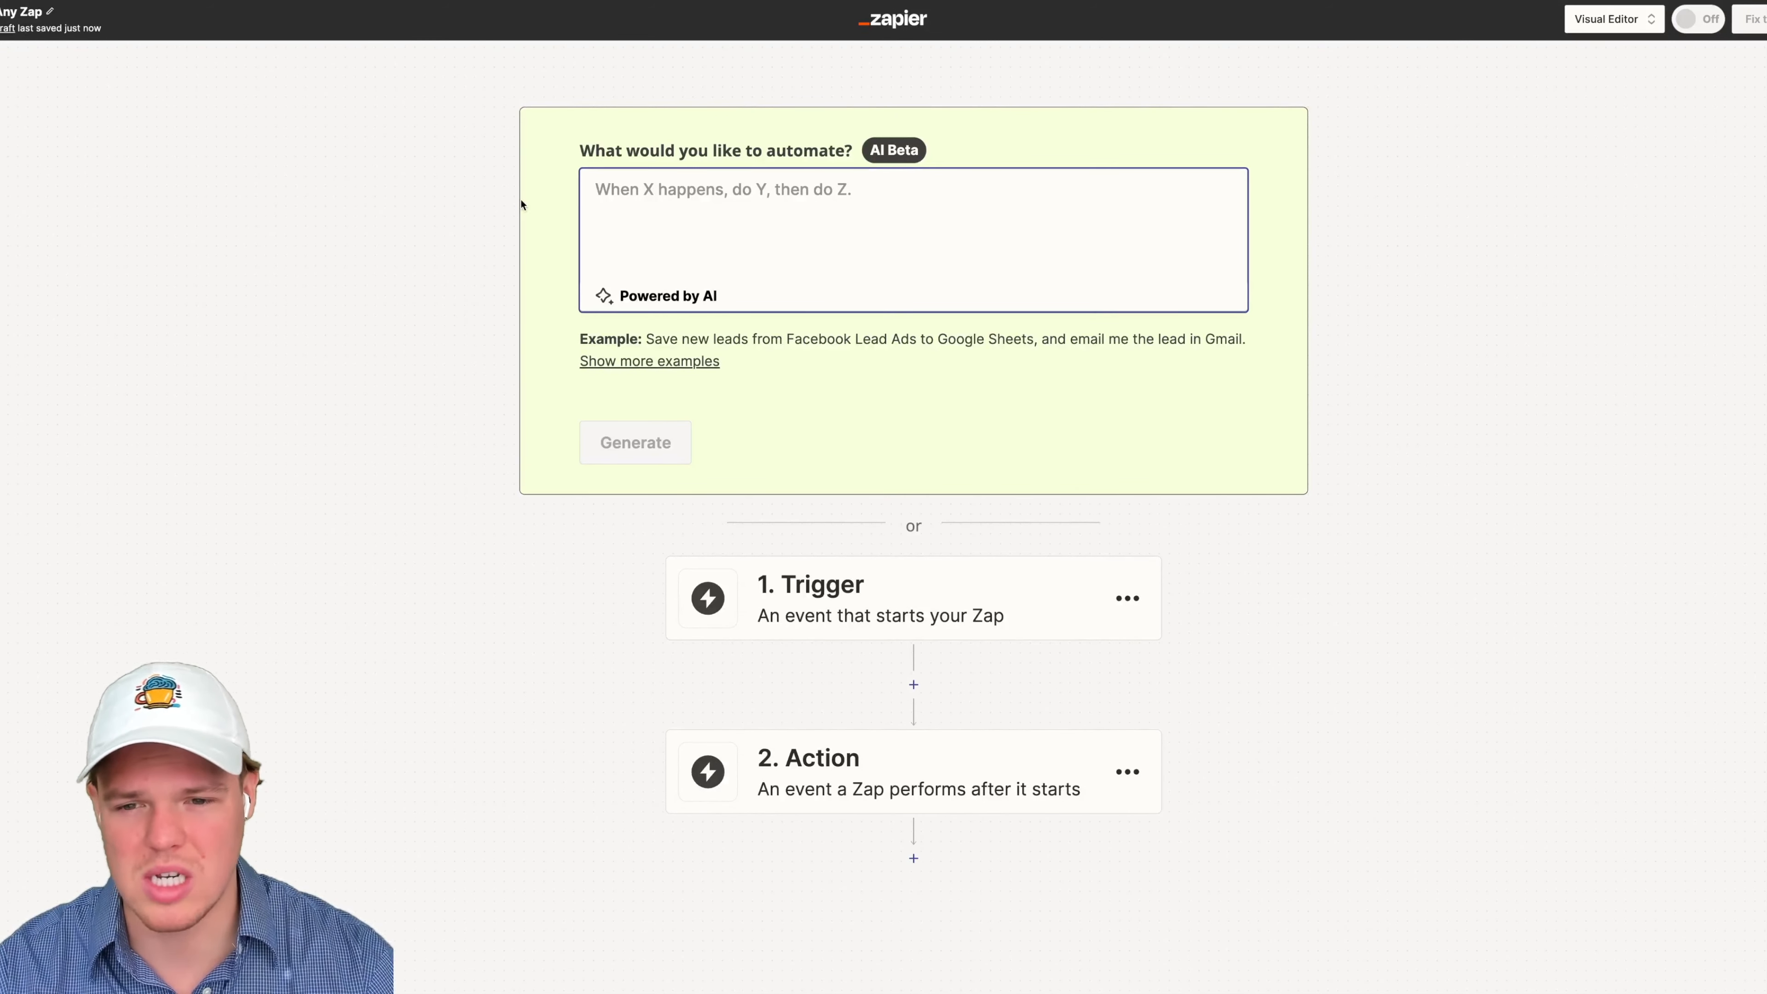
Step: Examine the new Zap's AI automation prompt and its empty Trigger and Action blocks
{"action": "left_click", "coordinate": [651, 211]}
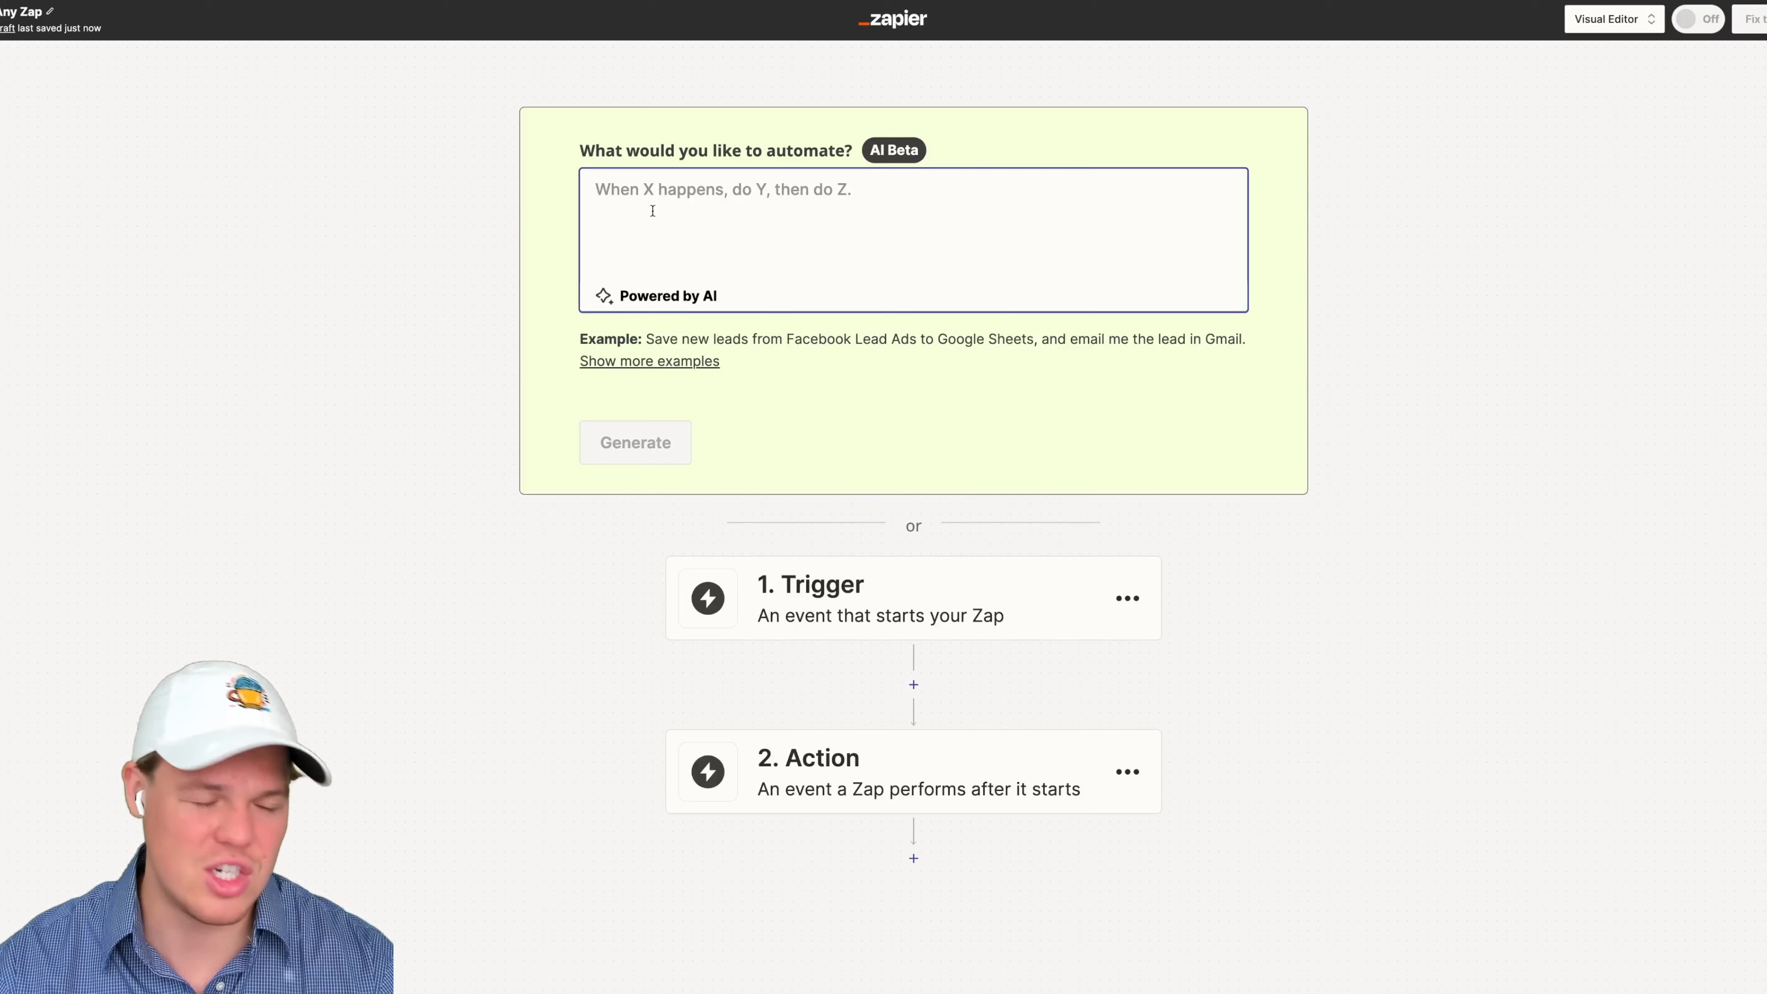
{"action": "left_click", "coordinate": [467, 228]}
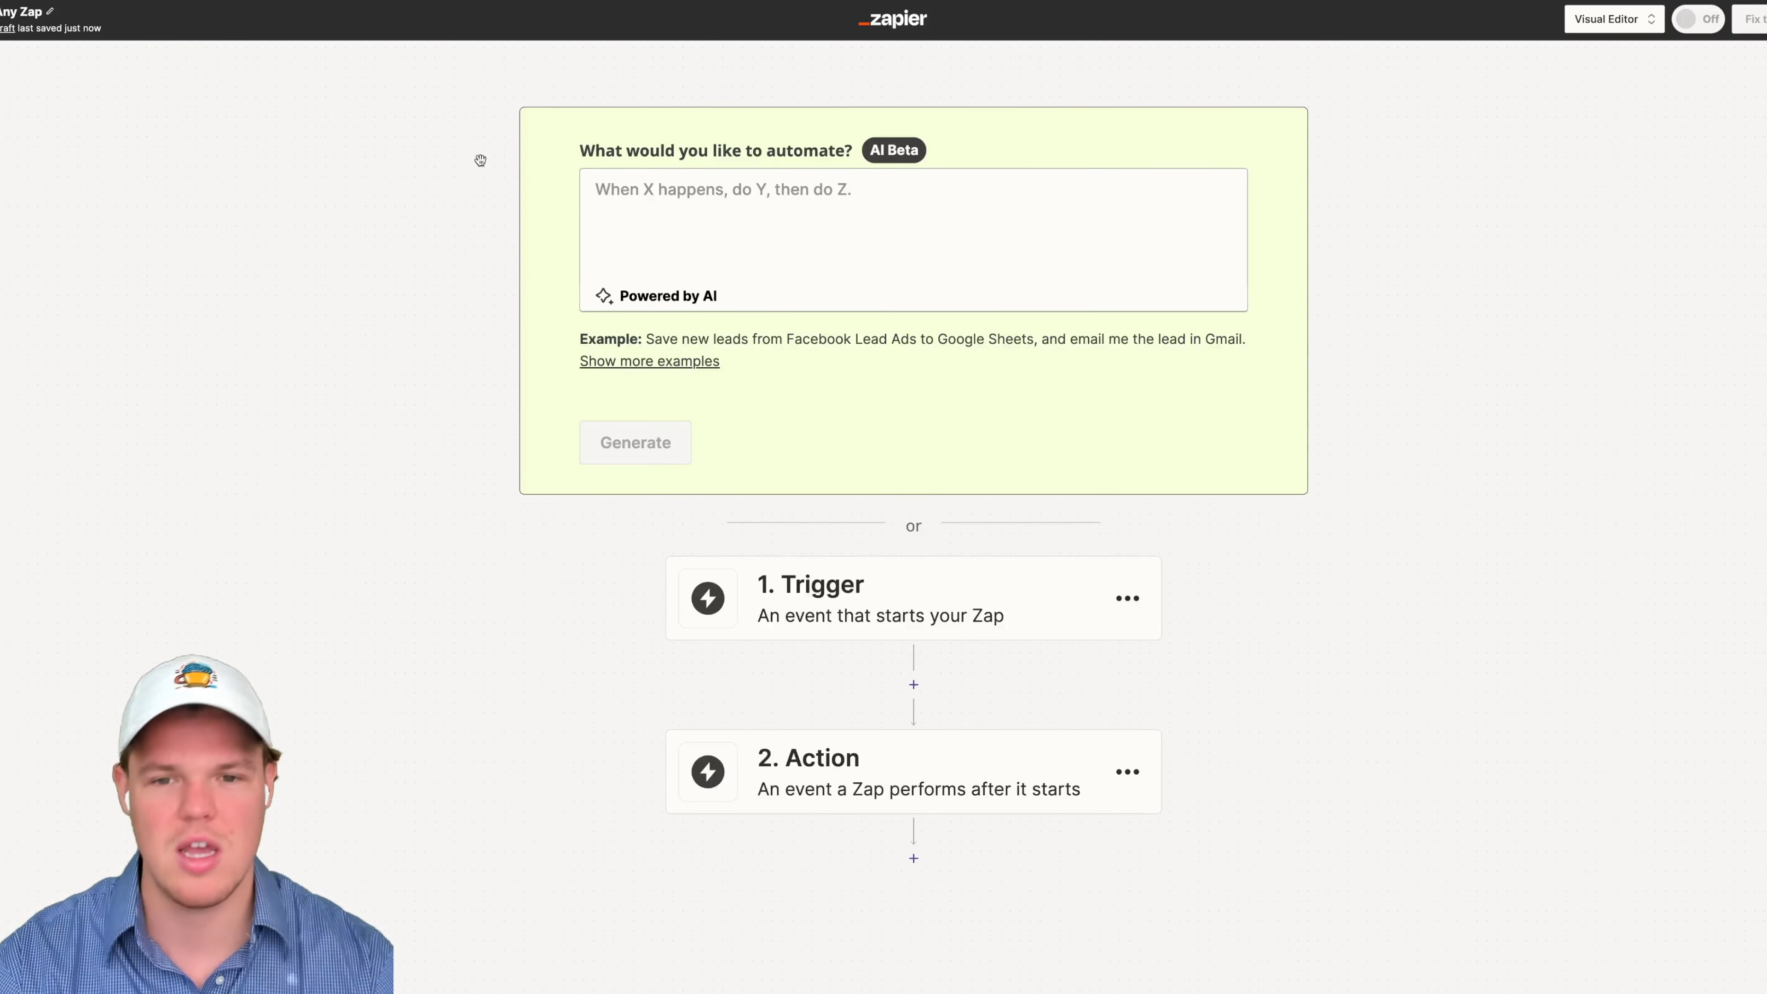
{"action": "left_click", "coordinate": [780, 213]}
{"action": "left_click", "coordinate": [543, 186]}
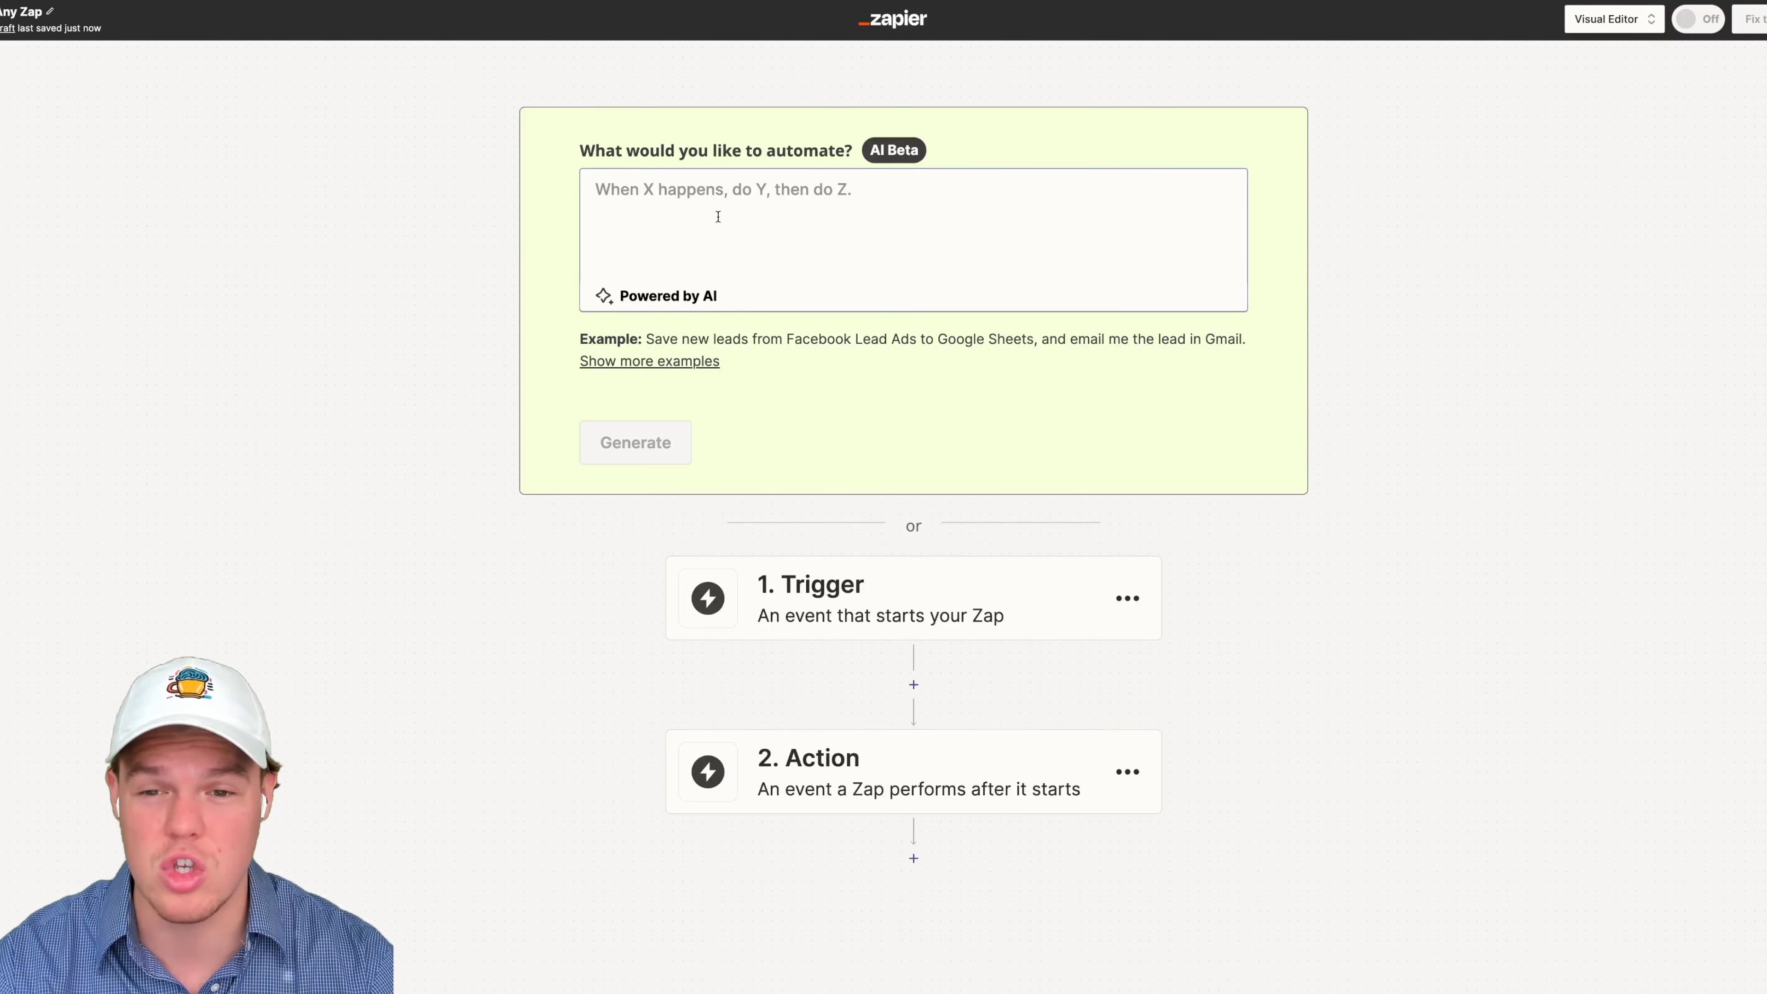
{"action": "scroll", "coordinate": [749, 209], "scroll_direction": "down", "scroll_amount": 2}
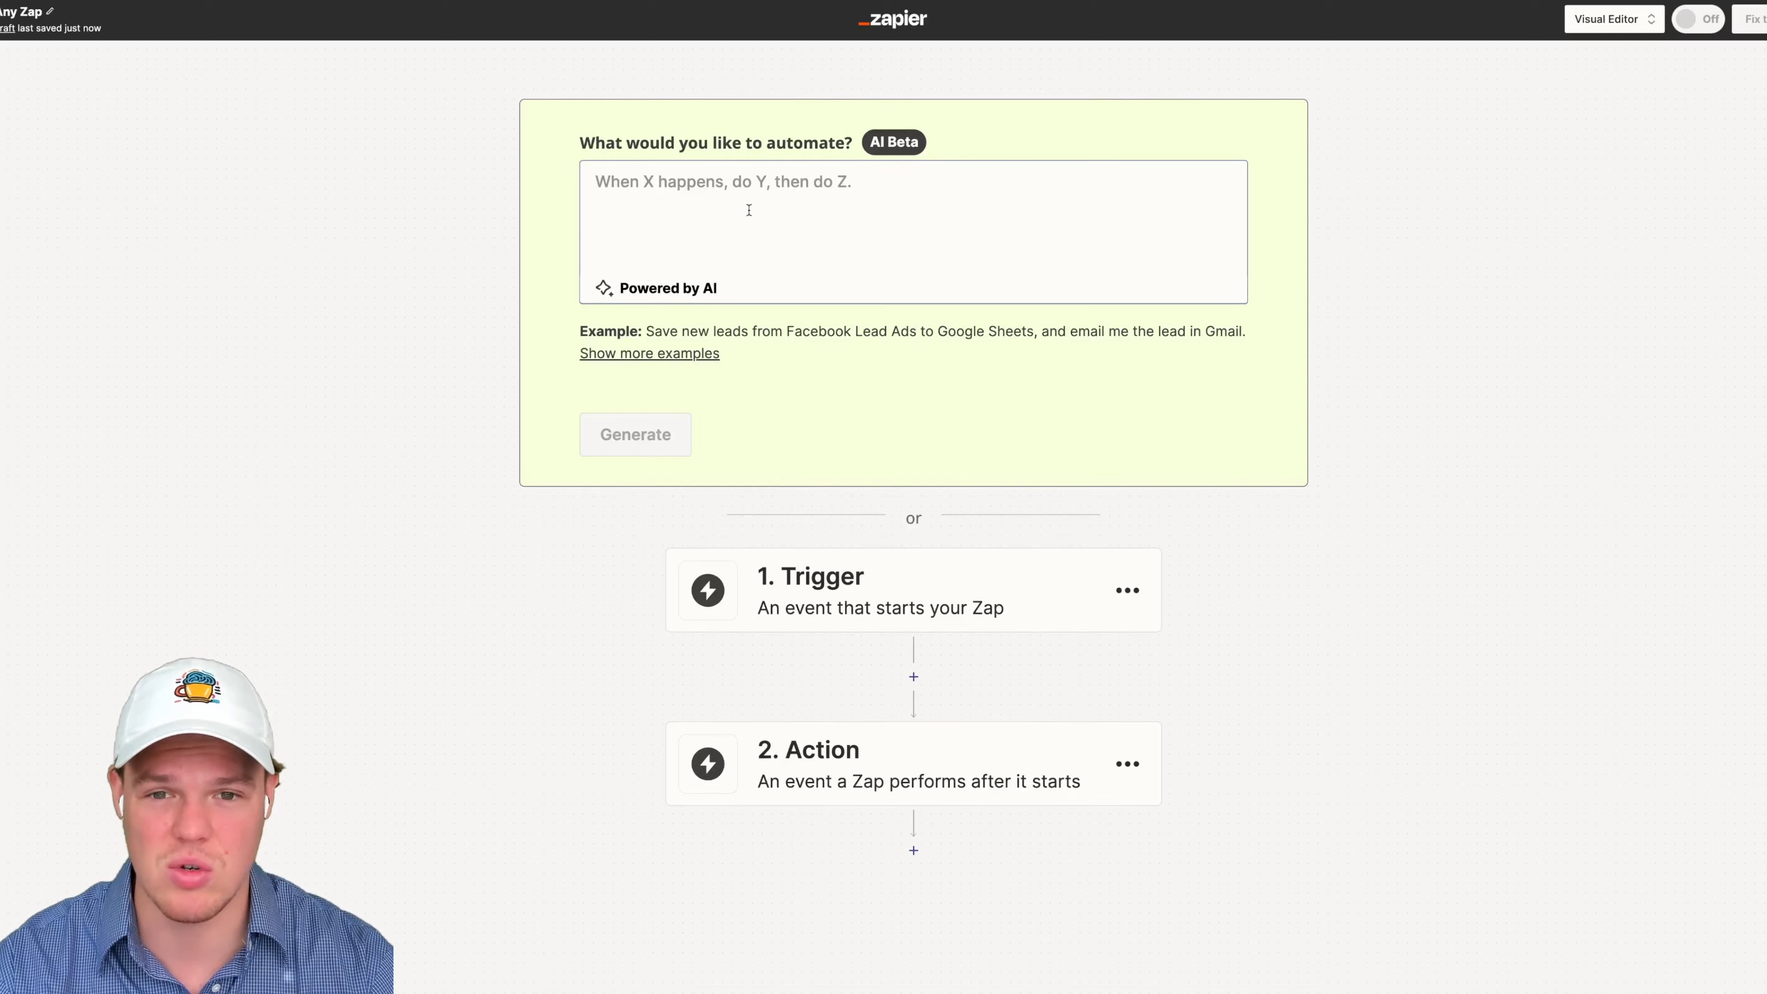
{"action": "left_click_drag", "start_coordinate": [880, 126], "coordinate": [955, 130]}
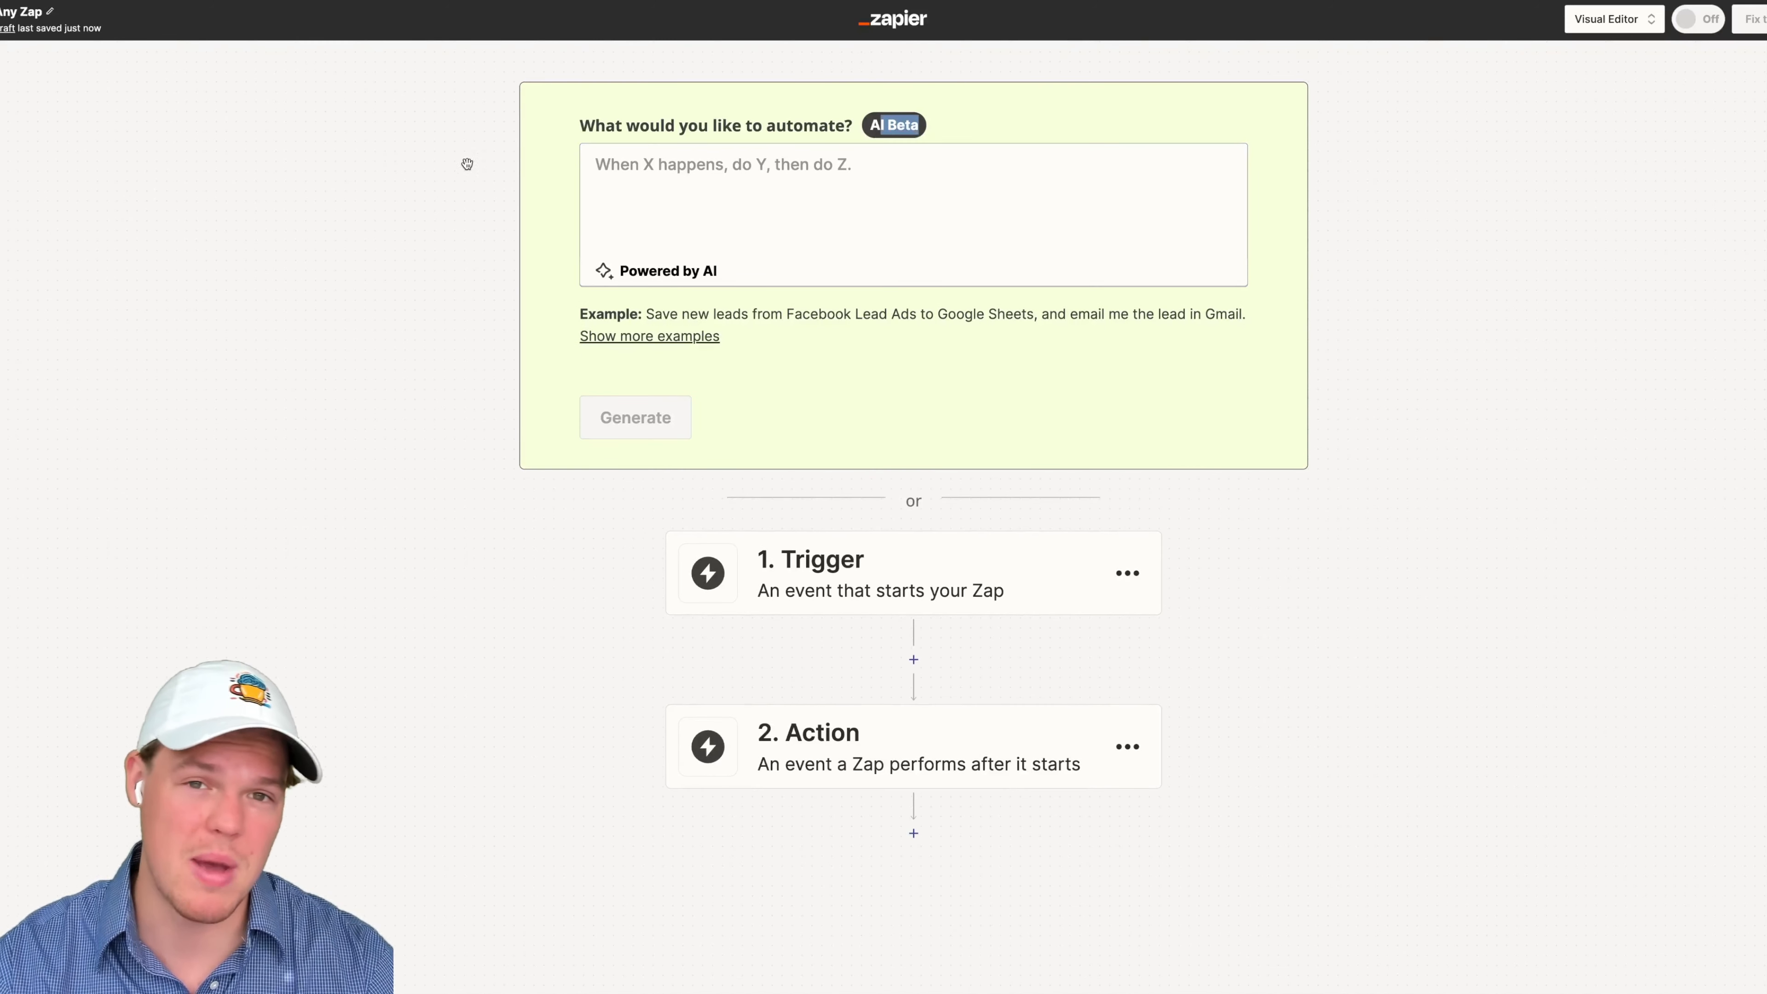
{"action": "scroll", "coordinate": [434, 208], "scroll_direction": "down", "scroll_amount": 1}
{"action": "scroll", "coordinate": [379, 236], "scroll_direction": "down", "scroll_amount": 3}
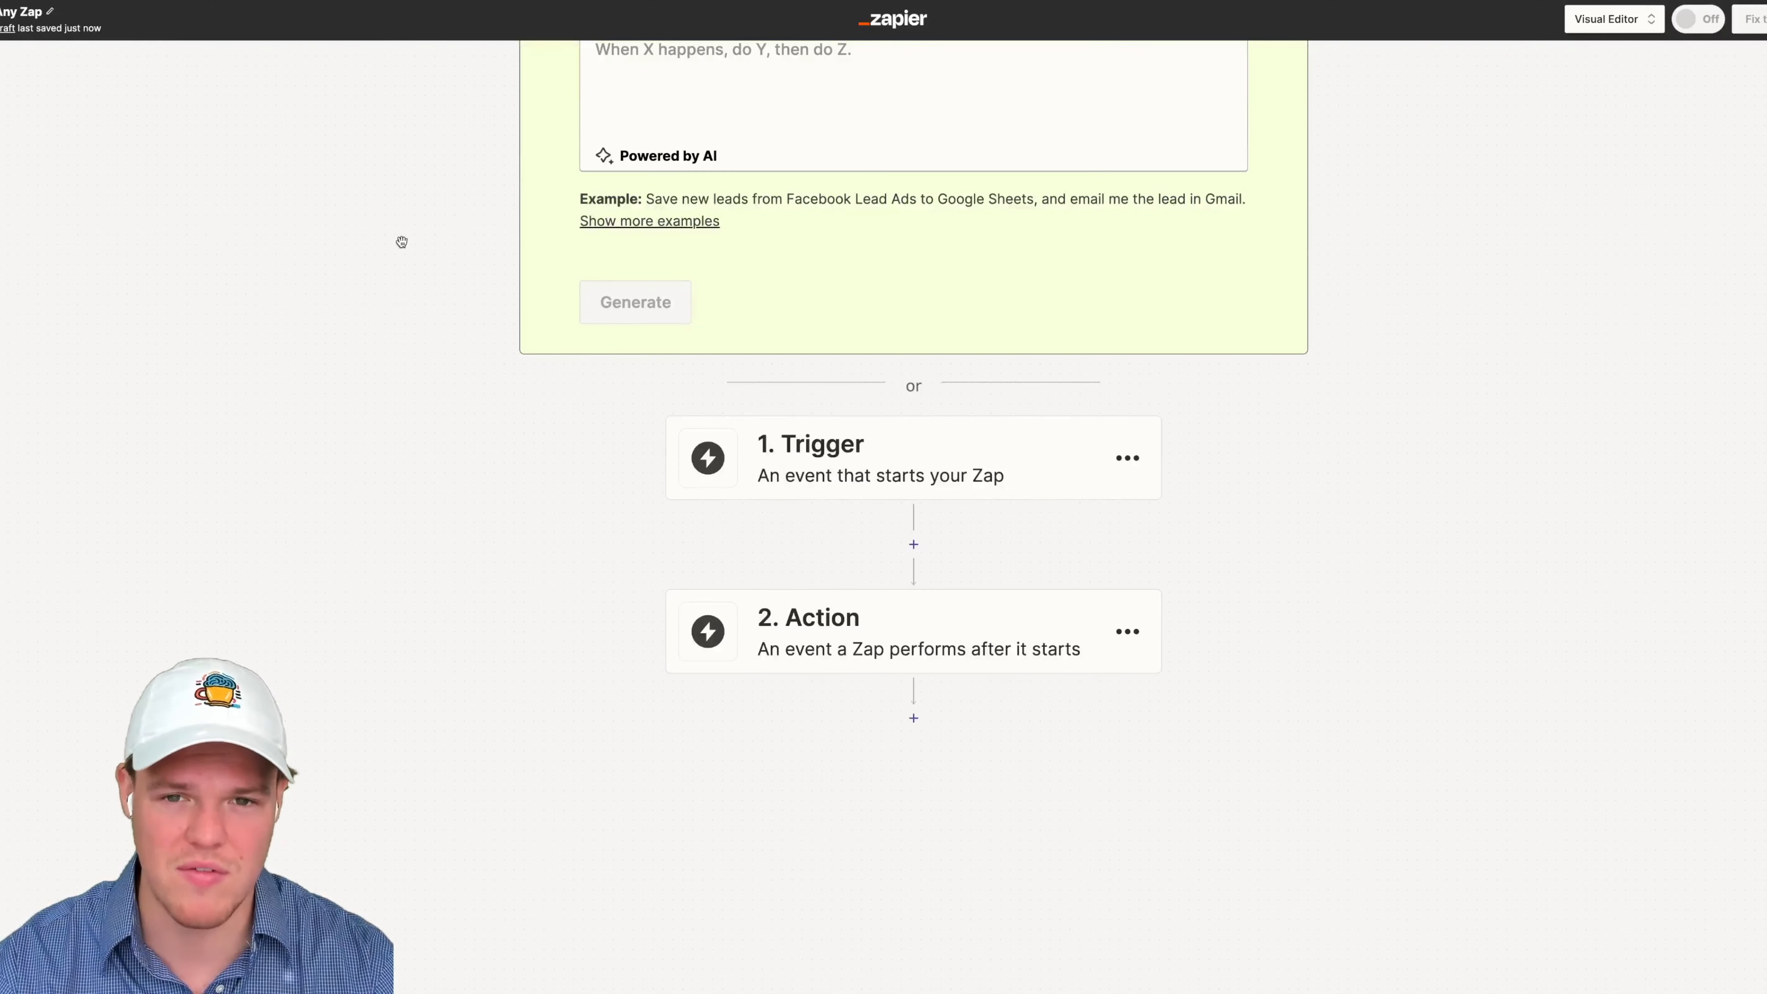
{"action": "scroll", "coordinate": [680, 222], "scroll_direction": "up", "scroll_amount": 6}
{"action": "left_click", "coordinate": [1011, 267]}
{"action": "scroll", "coordinate": [407, 300], "scroll_direction": "down", "scroll_amount": 8}
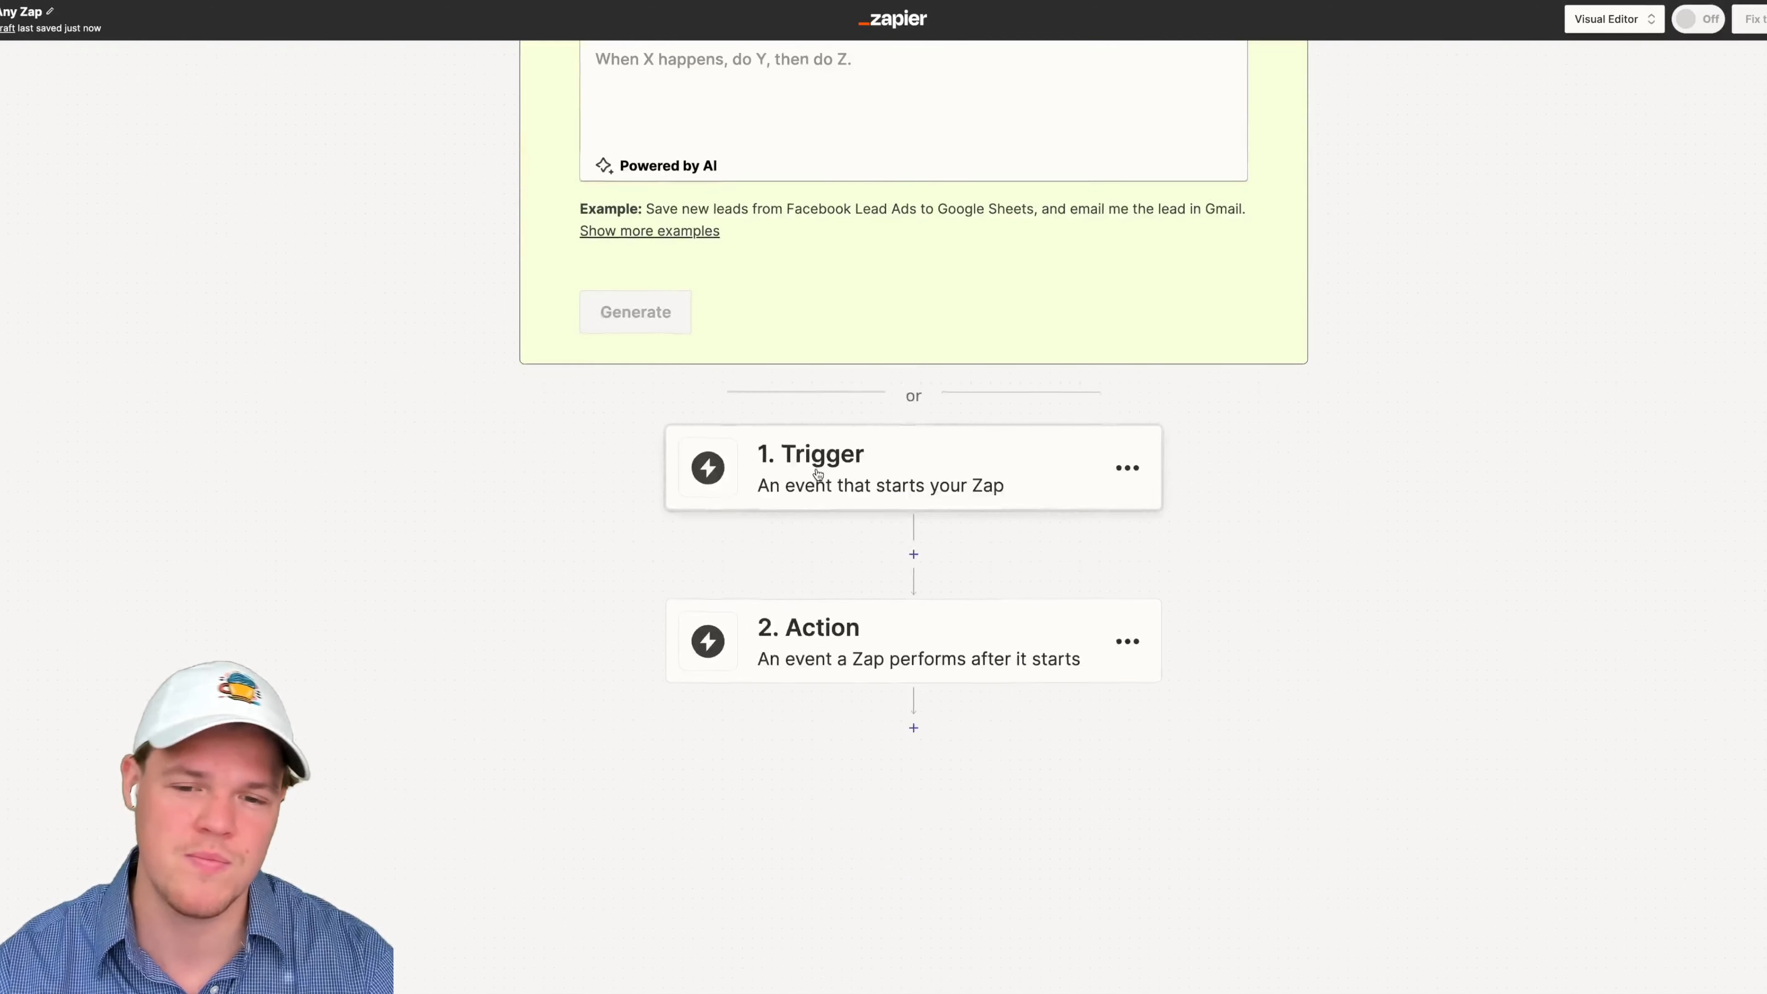
{"action": "scroll", "coordinate": [840, 407], "scroll_direction": "up", "scroll_amount": 8}
Step: Set the Zap's trigger app to Gmail with the New Email Matching Search event
{"action": "left_click", "coordinate": [884, 704]}
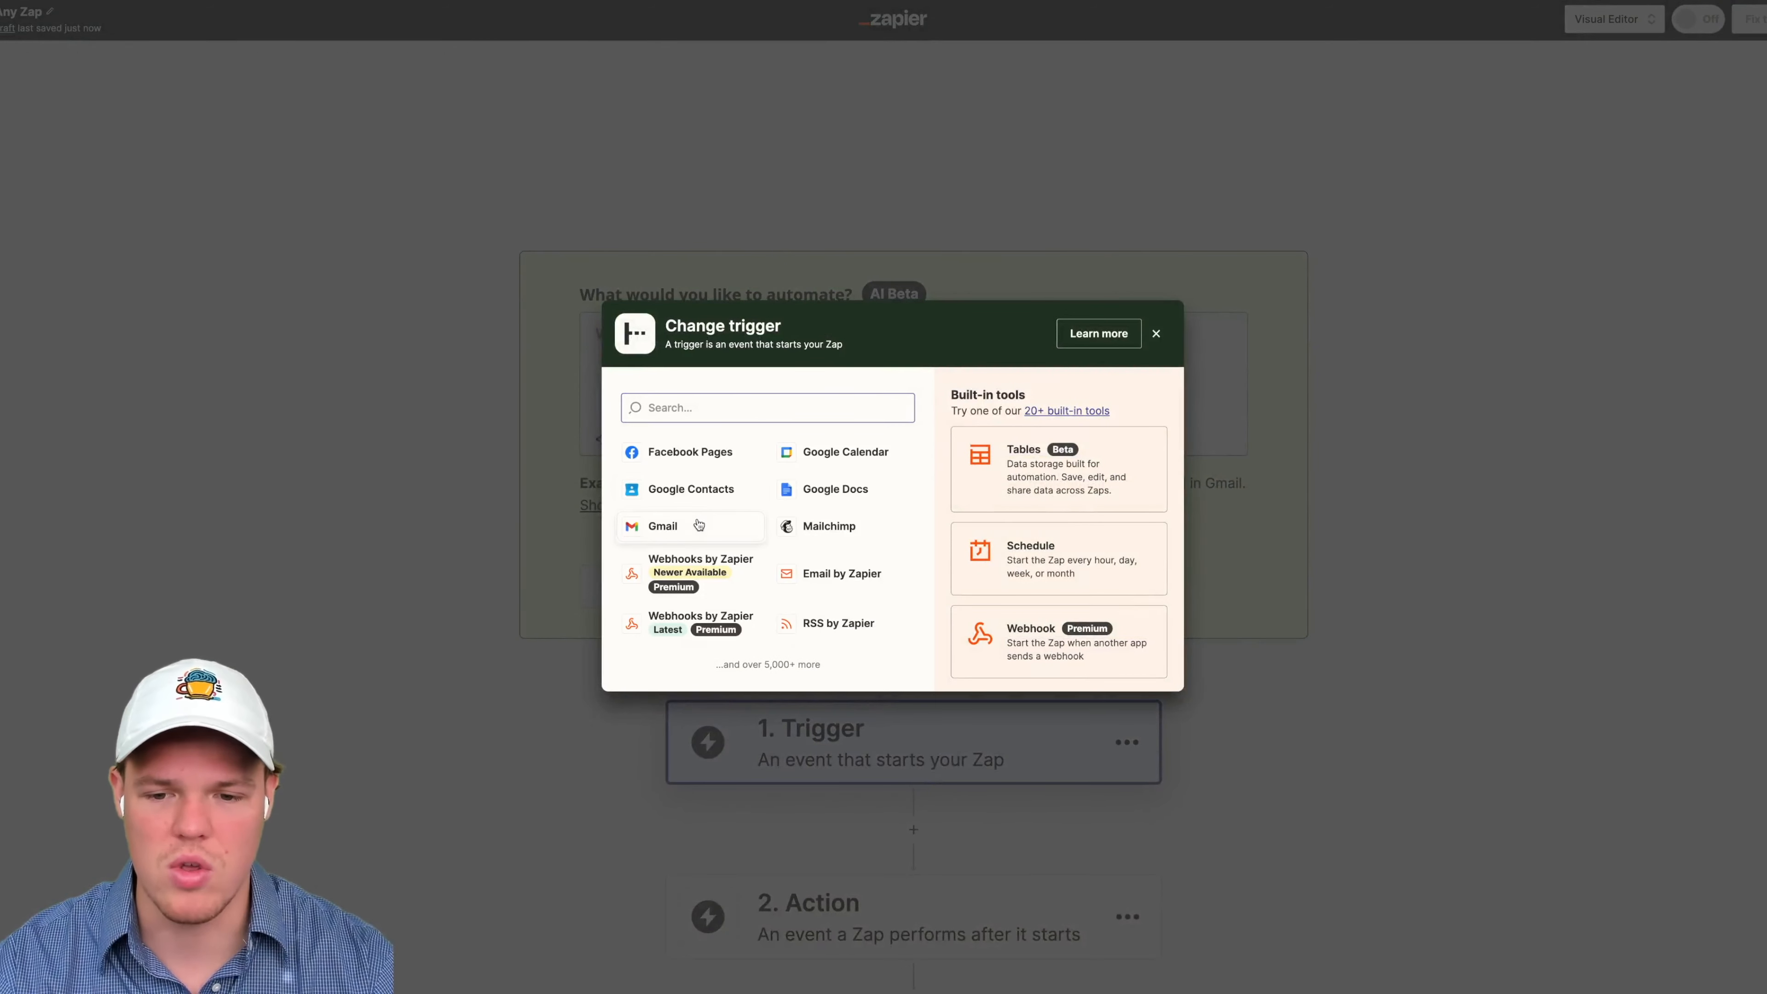
{"action": "left_click", "coordinate": [703, 526]}
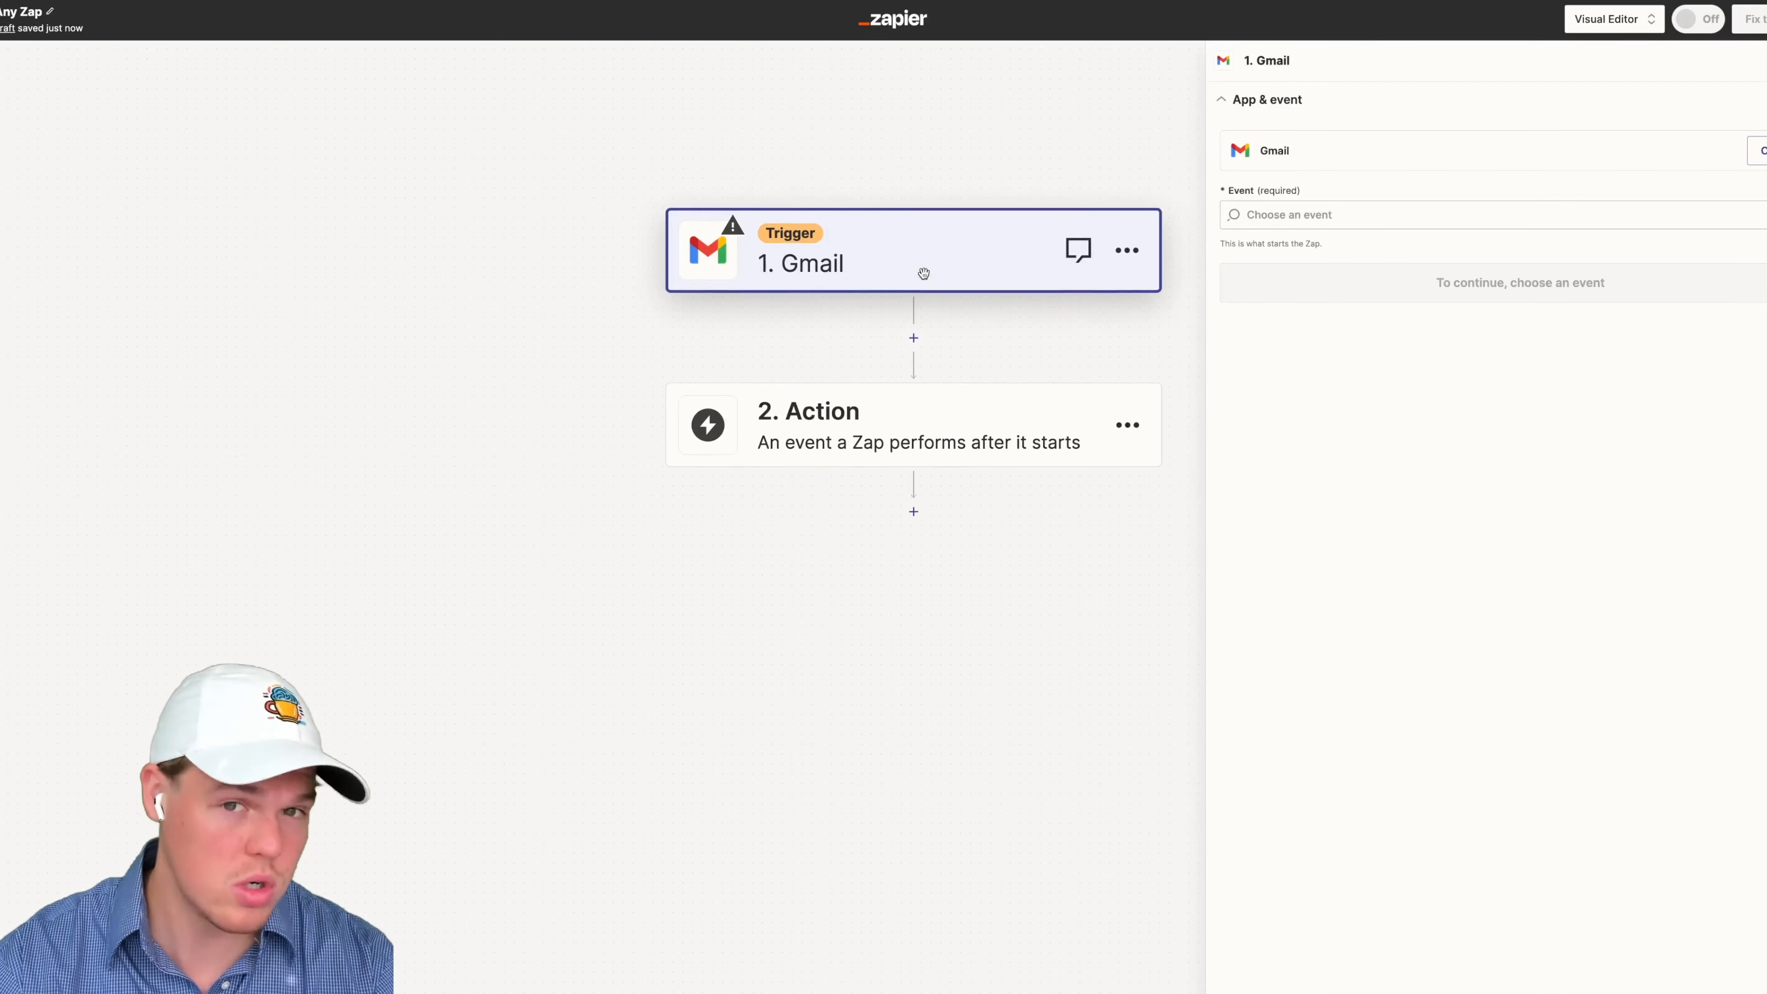
{"action": "left_click", "coordinate": [1372, 220]}
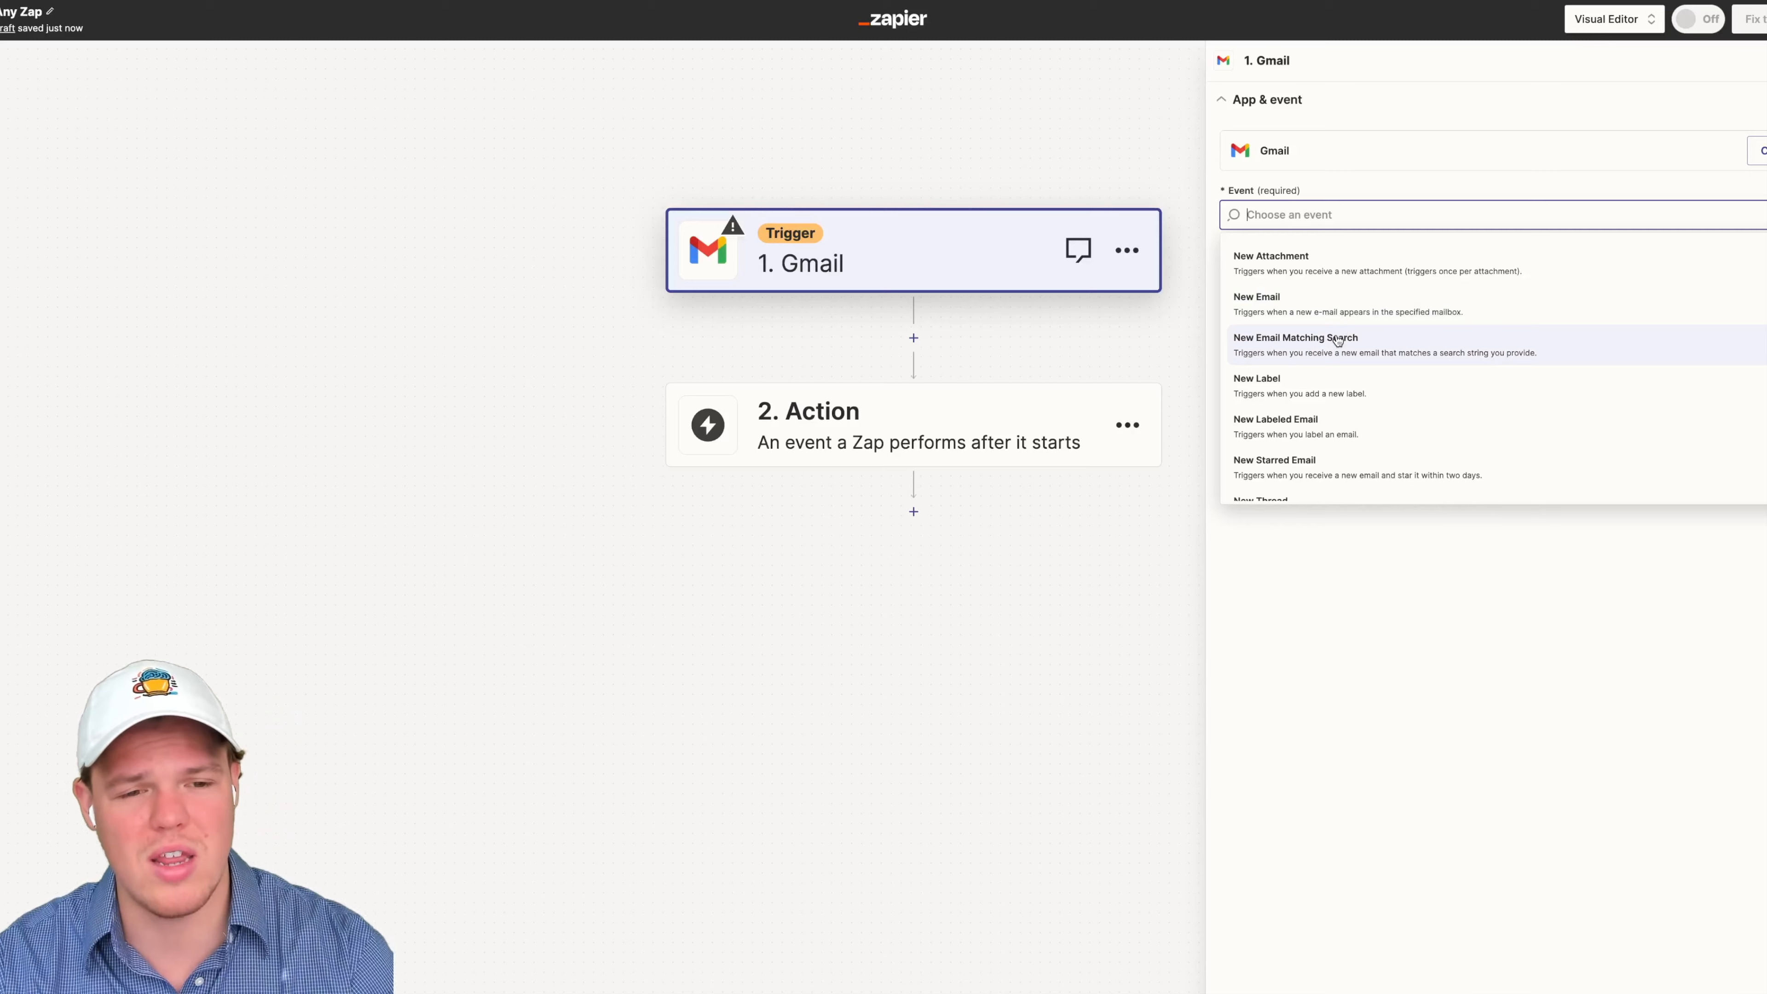
{"action": "left_click", "coordinate": [1391, 264]}
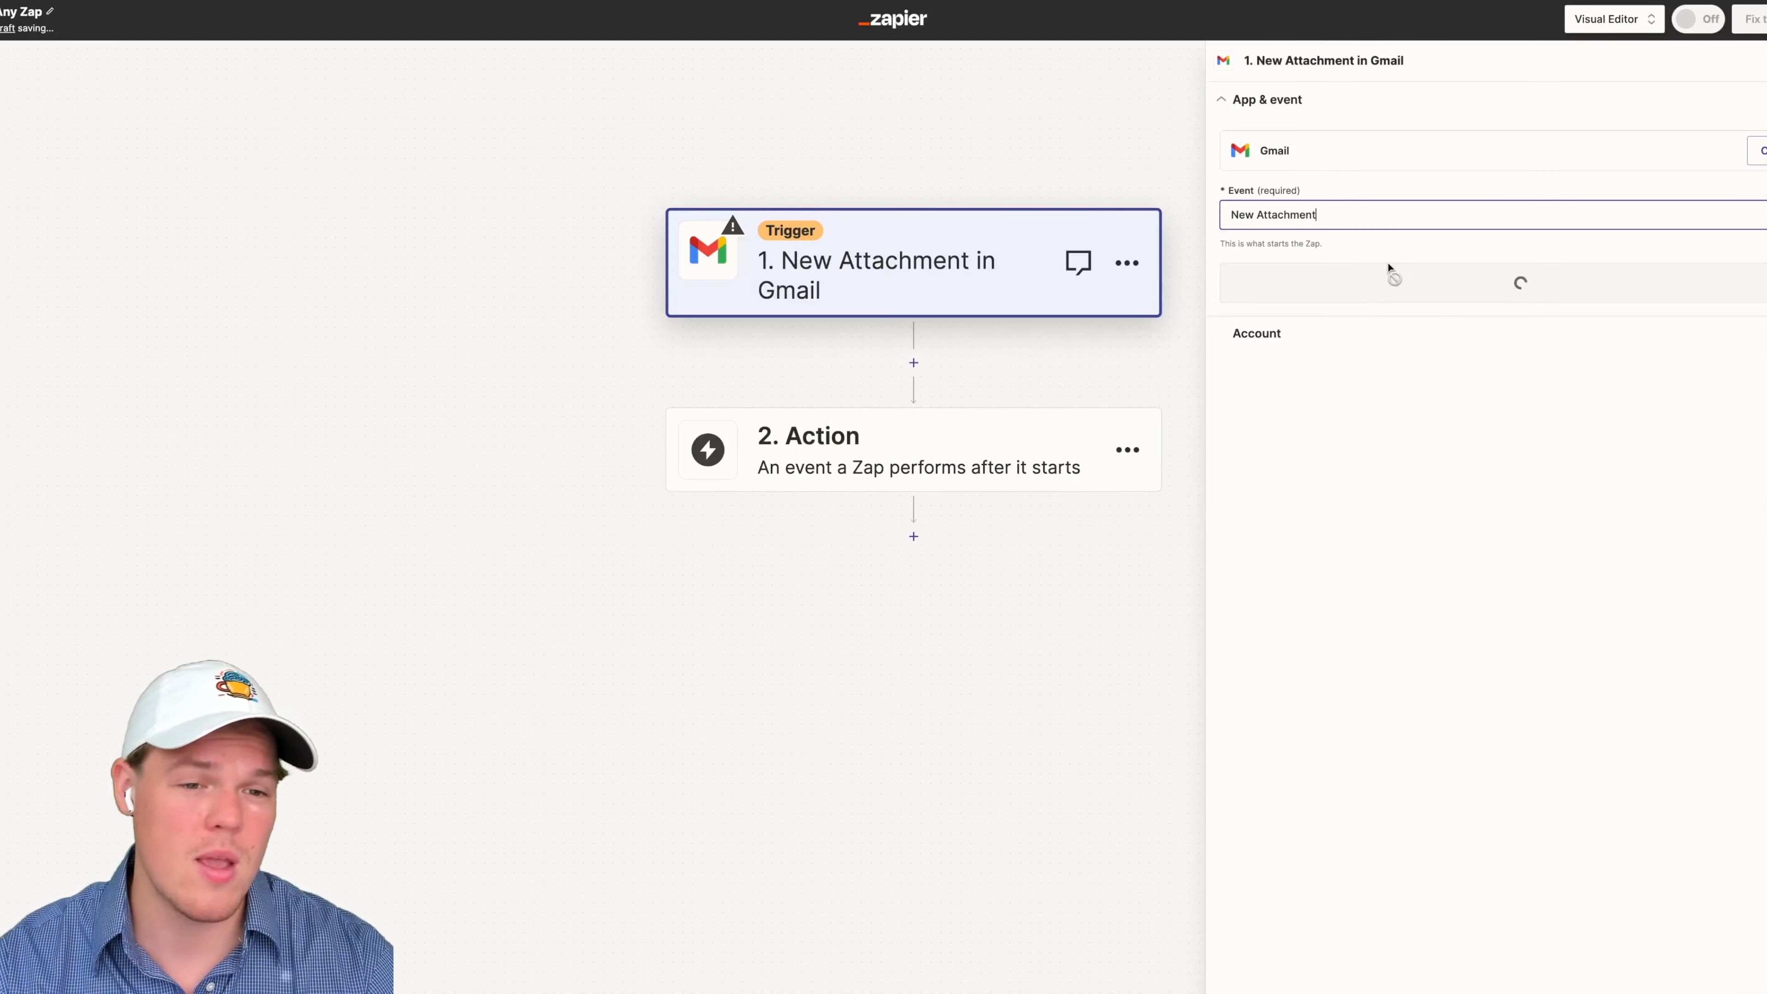
{"action": "left_click", "coordinate": [1369, 218]}
{"action": "left_click", "coordinate": [1344, 342]}
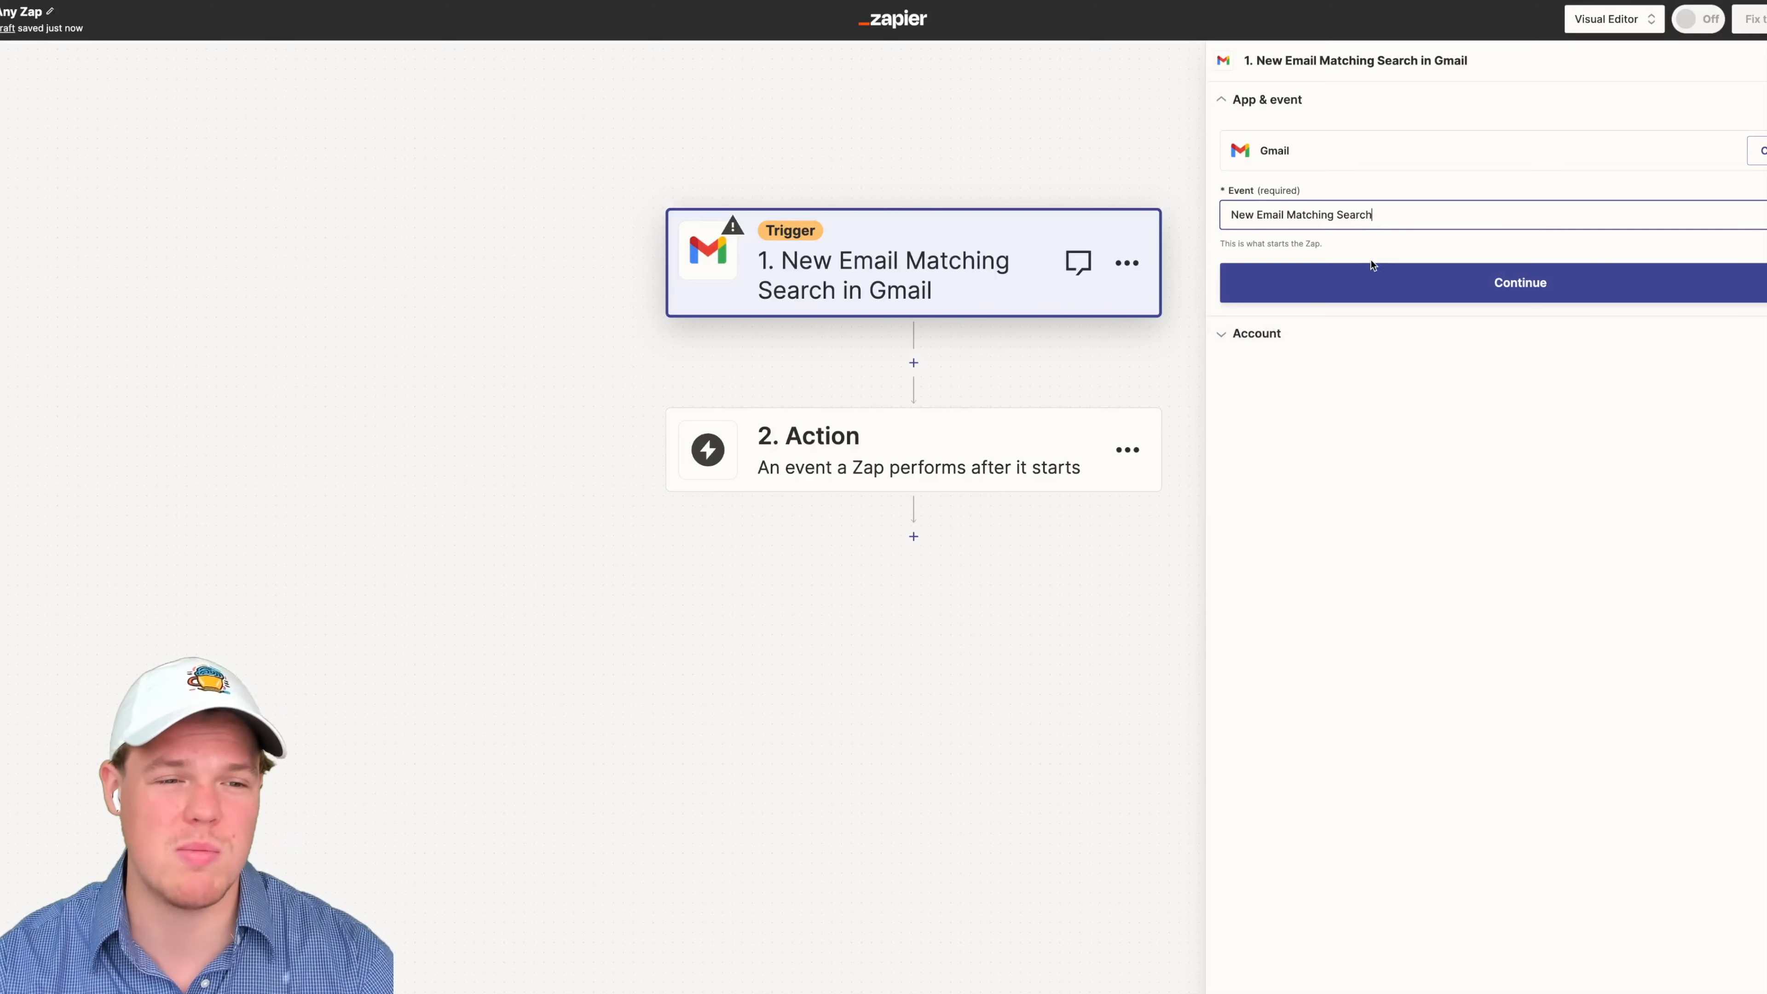
Step: Continue to the trigger's account settings and choose the connected Gmail account for courses
{"action": "left_click", "coordinate": [1371, 268]}
{"action": "left_click", "coordinate": [1642, 197]}
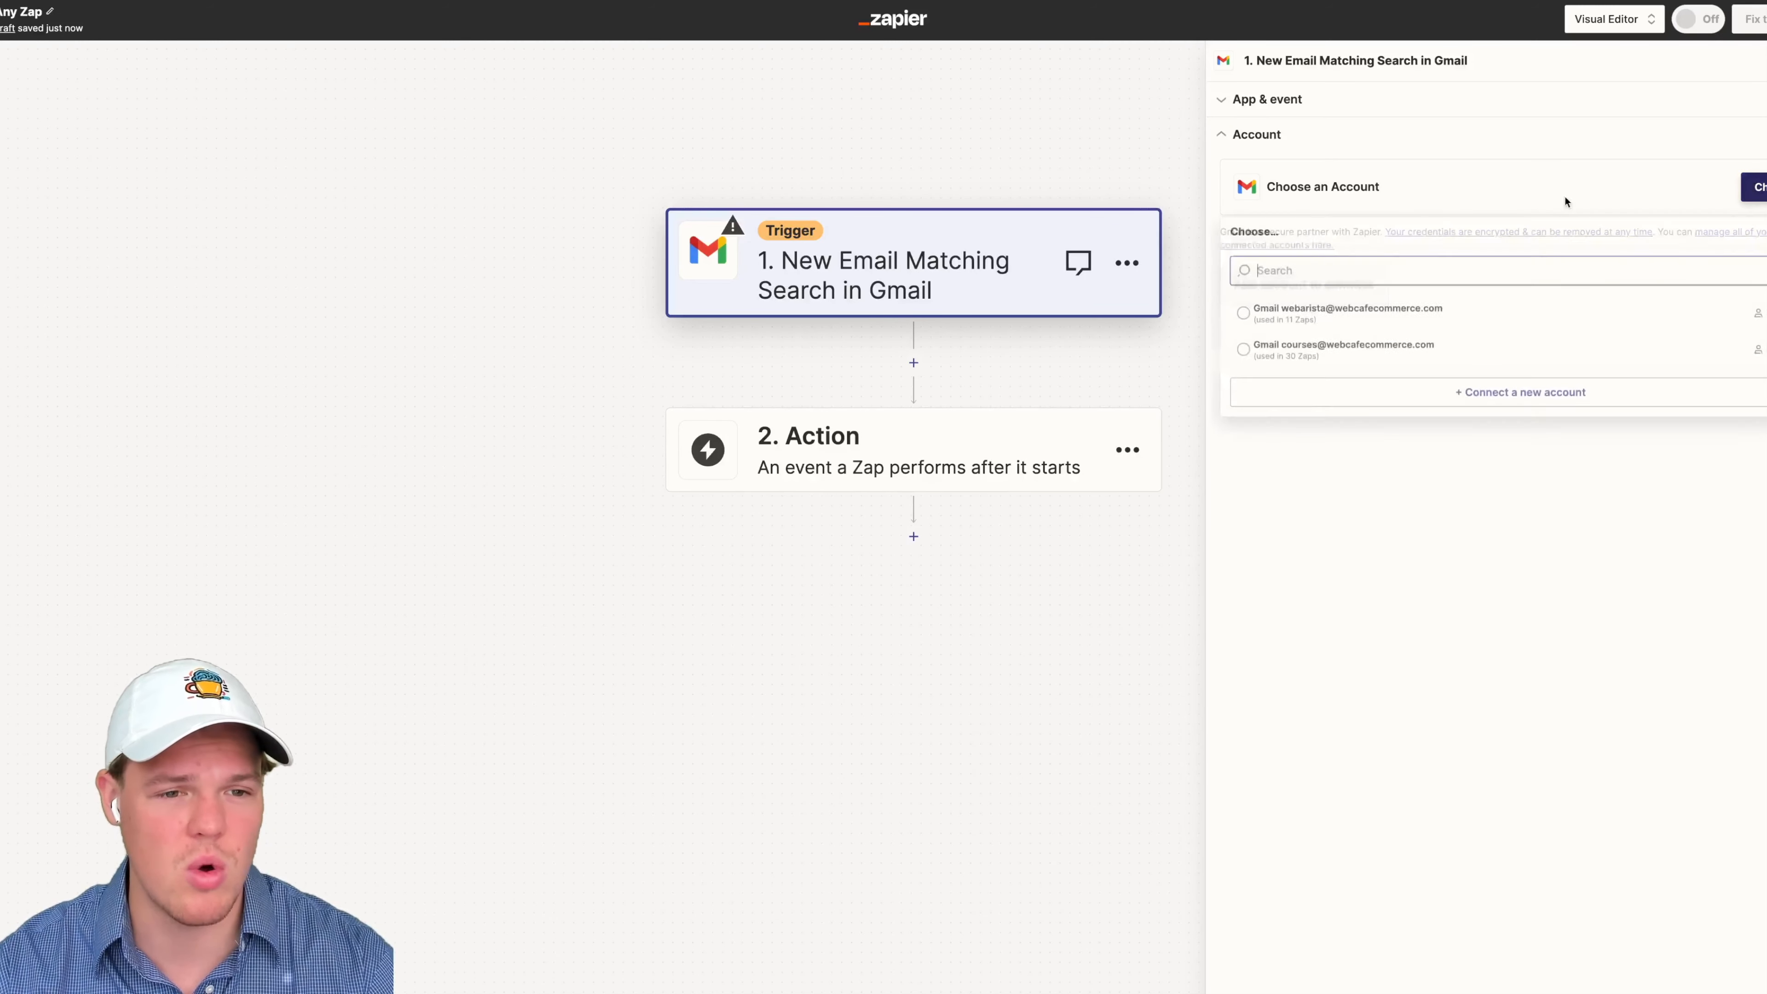
{"action": "left_click", "coordinate": [1348, 345]}
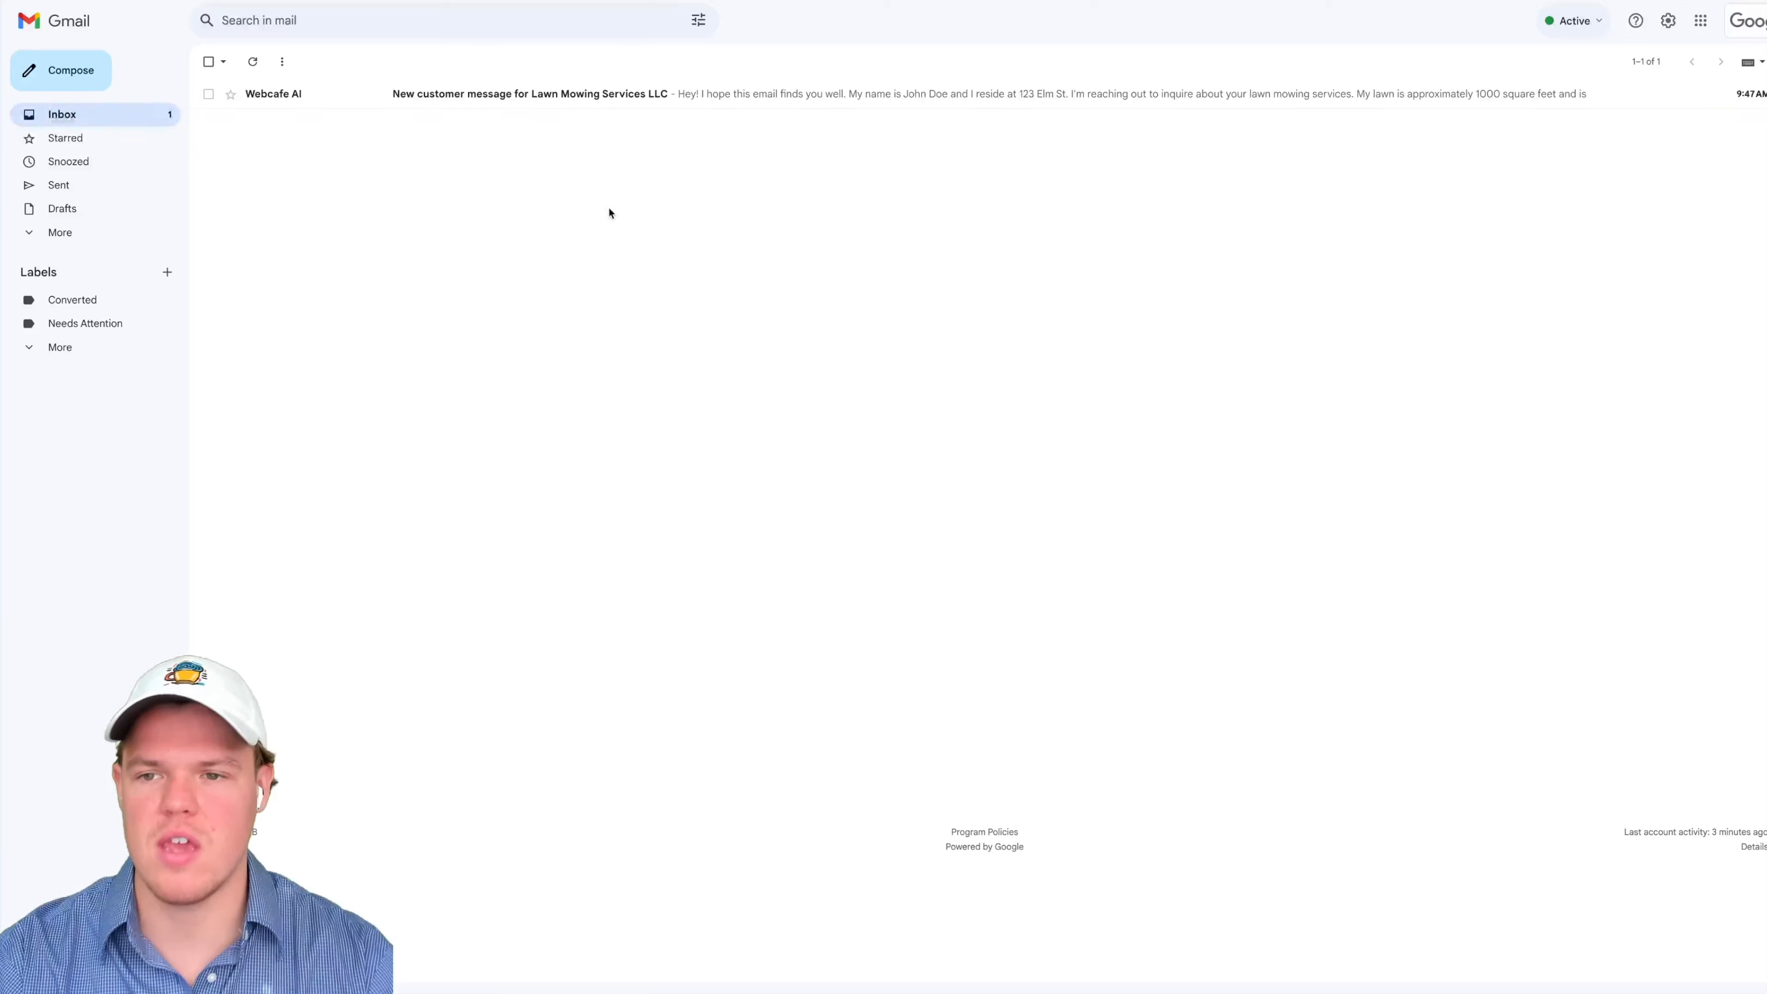
Step: In Gmail, open the lawn mowing services customer email and copy "New customer message" from its subject
{"action": "left_click", "coordinate": [595, 110]}
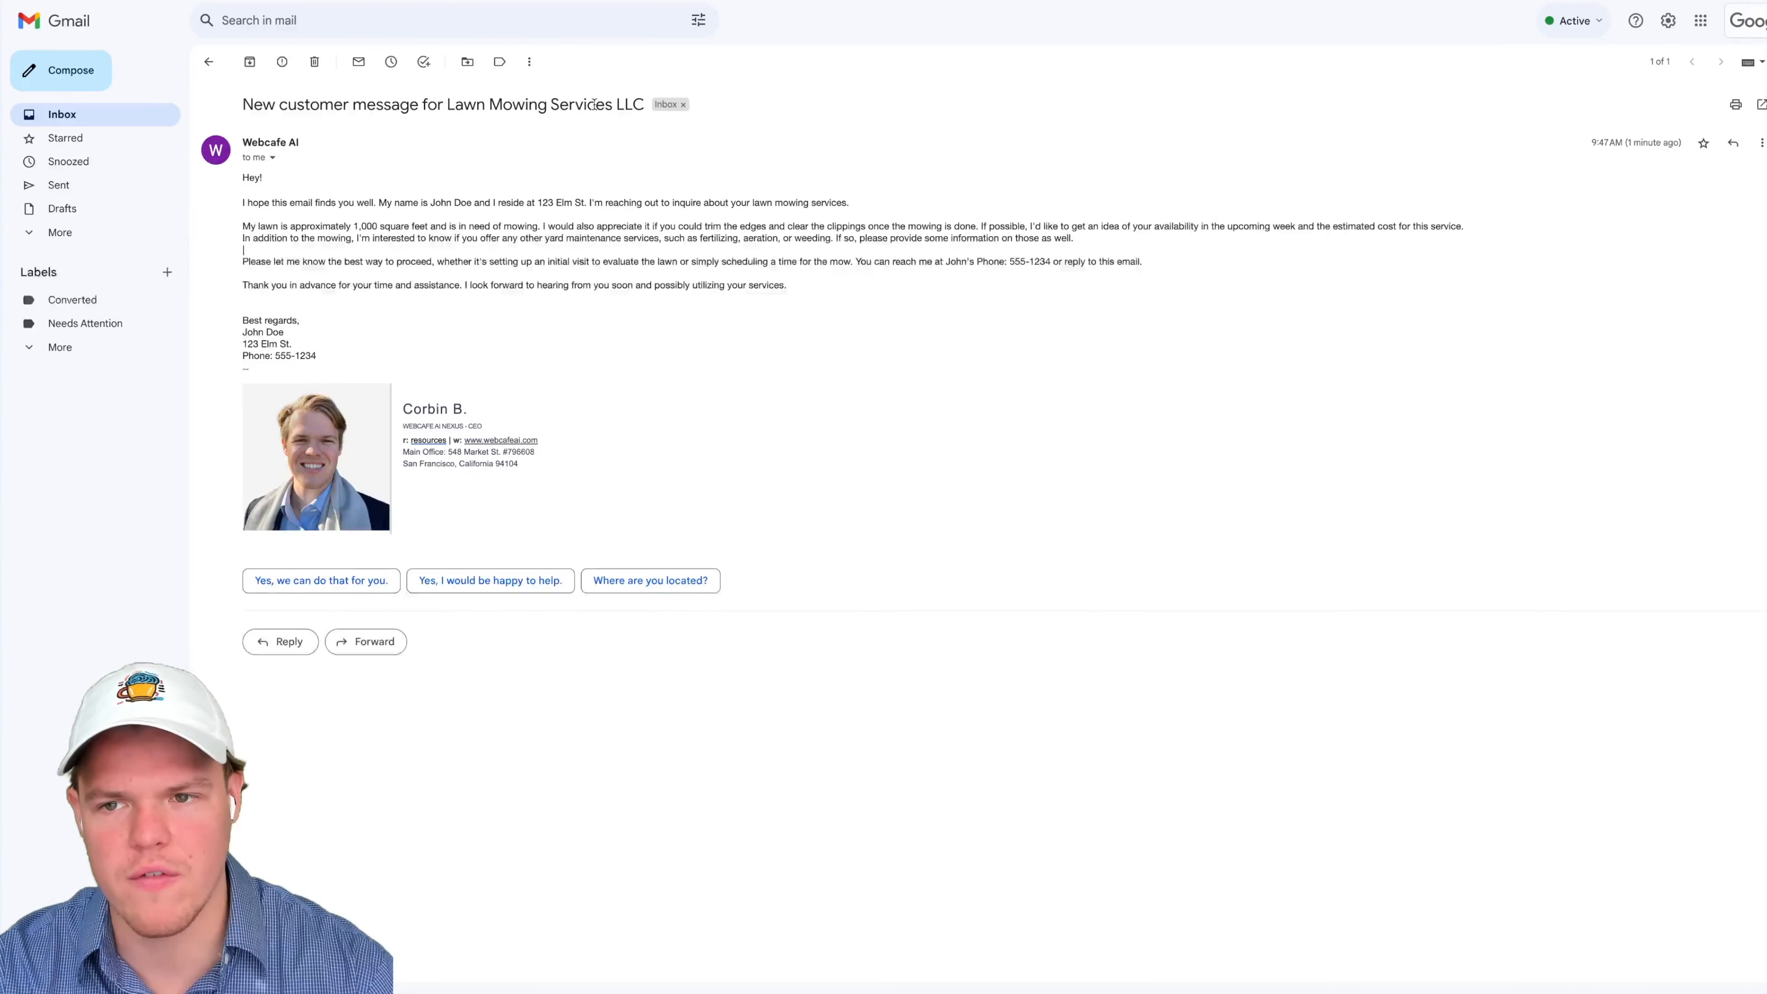
{"action": "left_click_drag", "start_coordinate": [244, 103], "coordinate": [421, 104]}
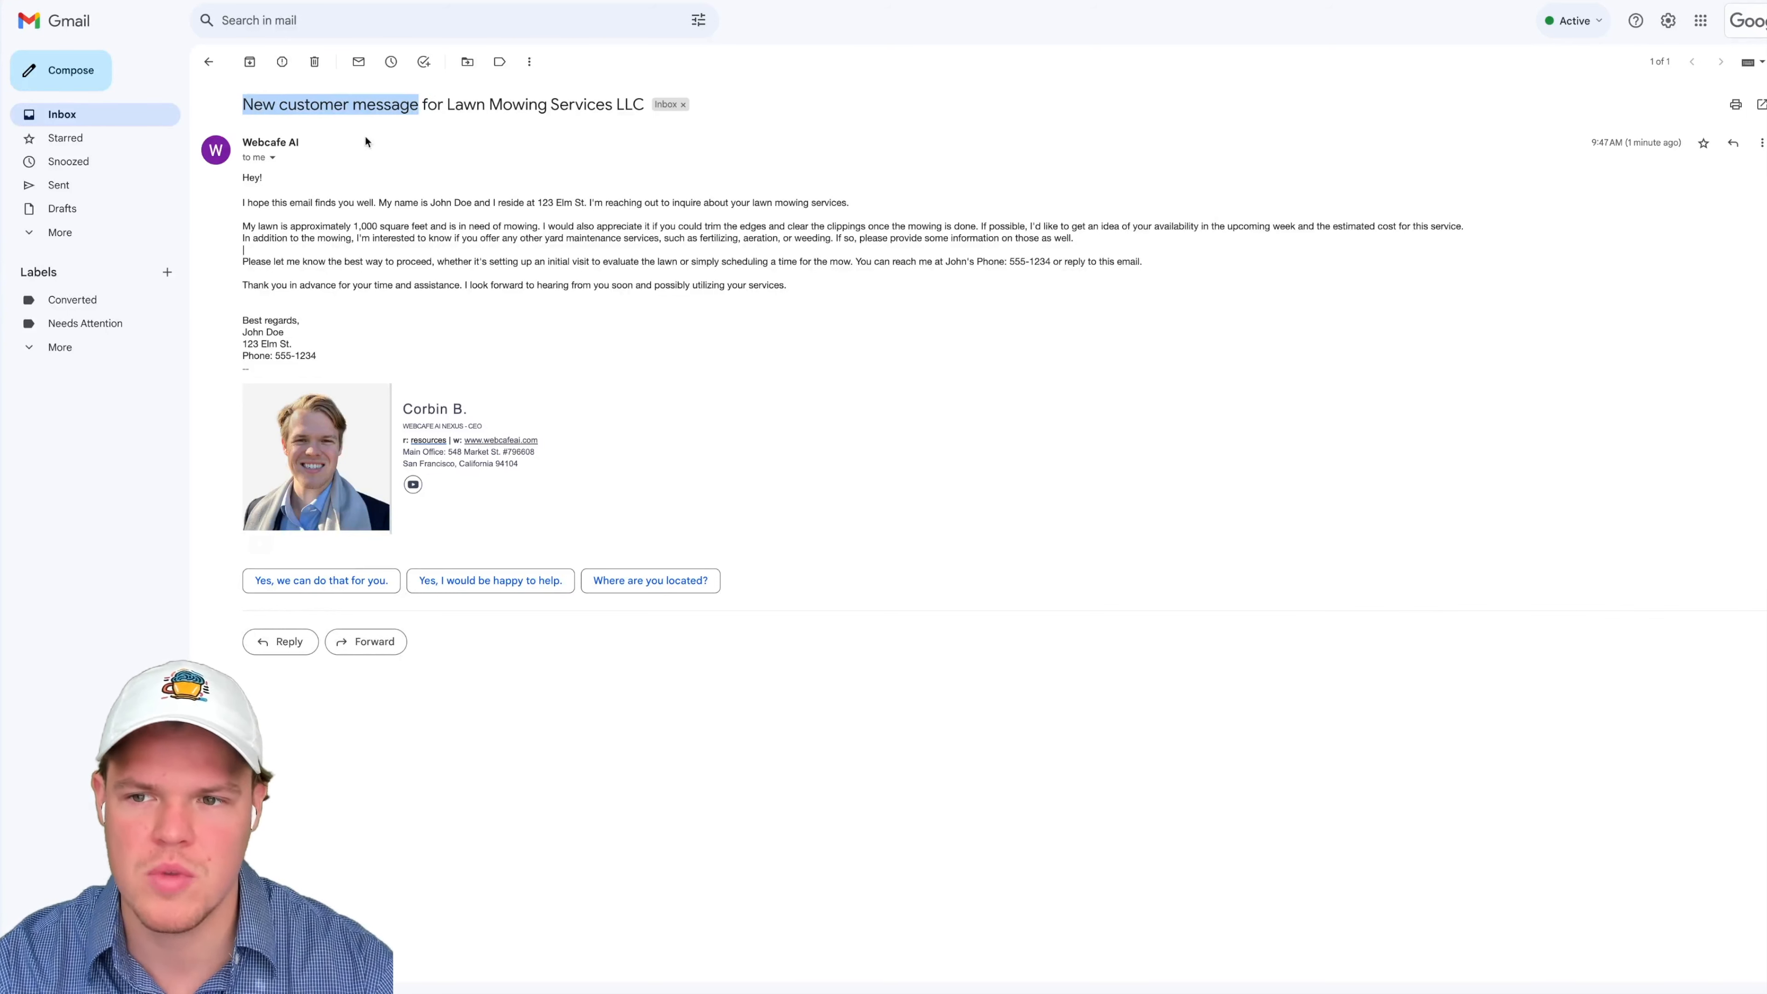
{"action": "left_click", "coordinate": [401, 119]}
{"action": "left_click_drag", "start_coordinate": [418, 105], "coordinate": [240, 112]}
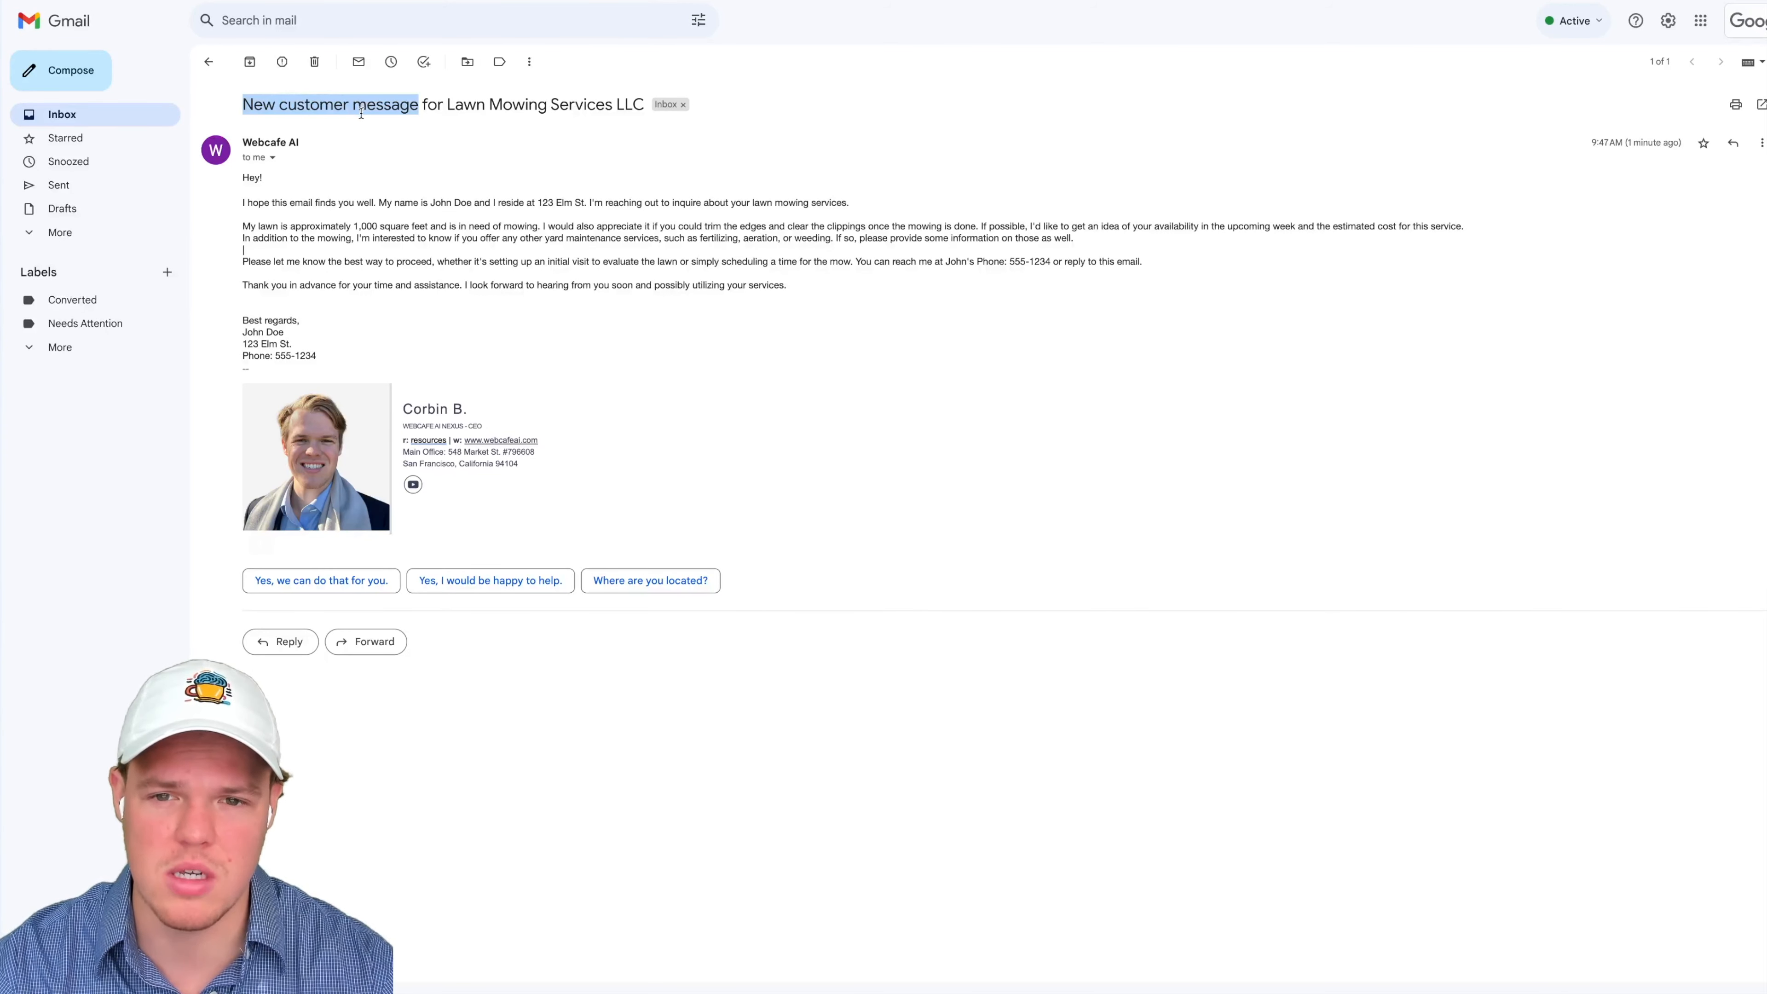
{"action": "left_click", "coordinate": [240, 106]}
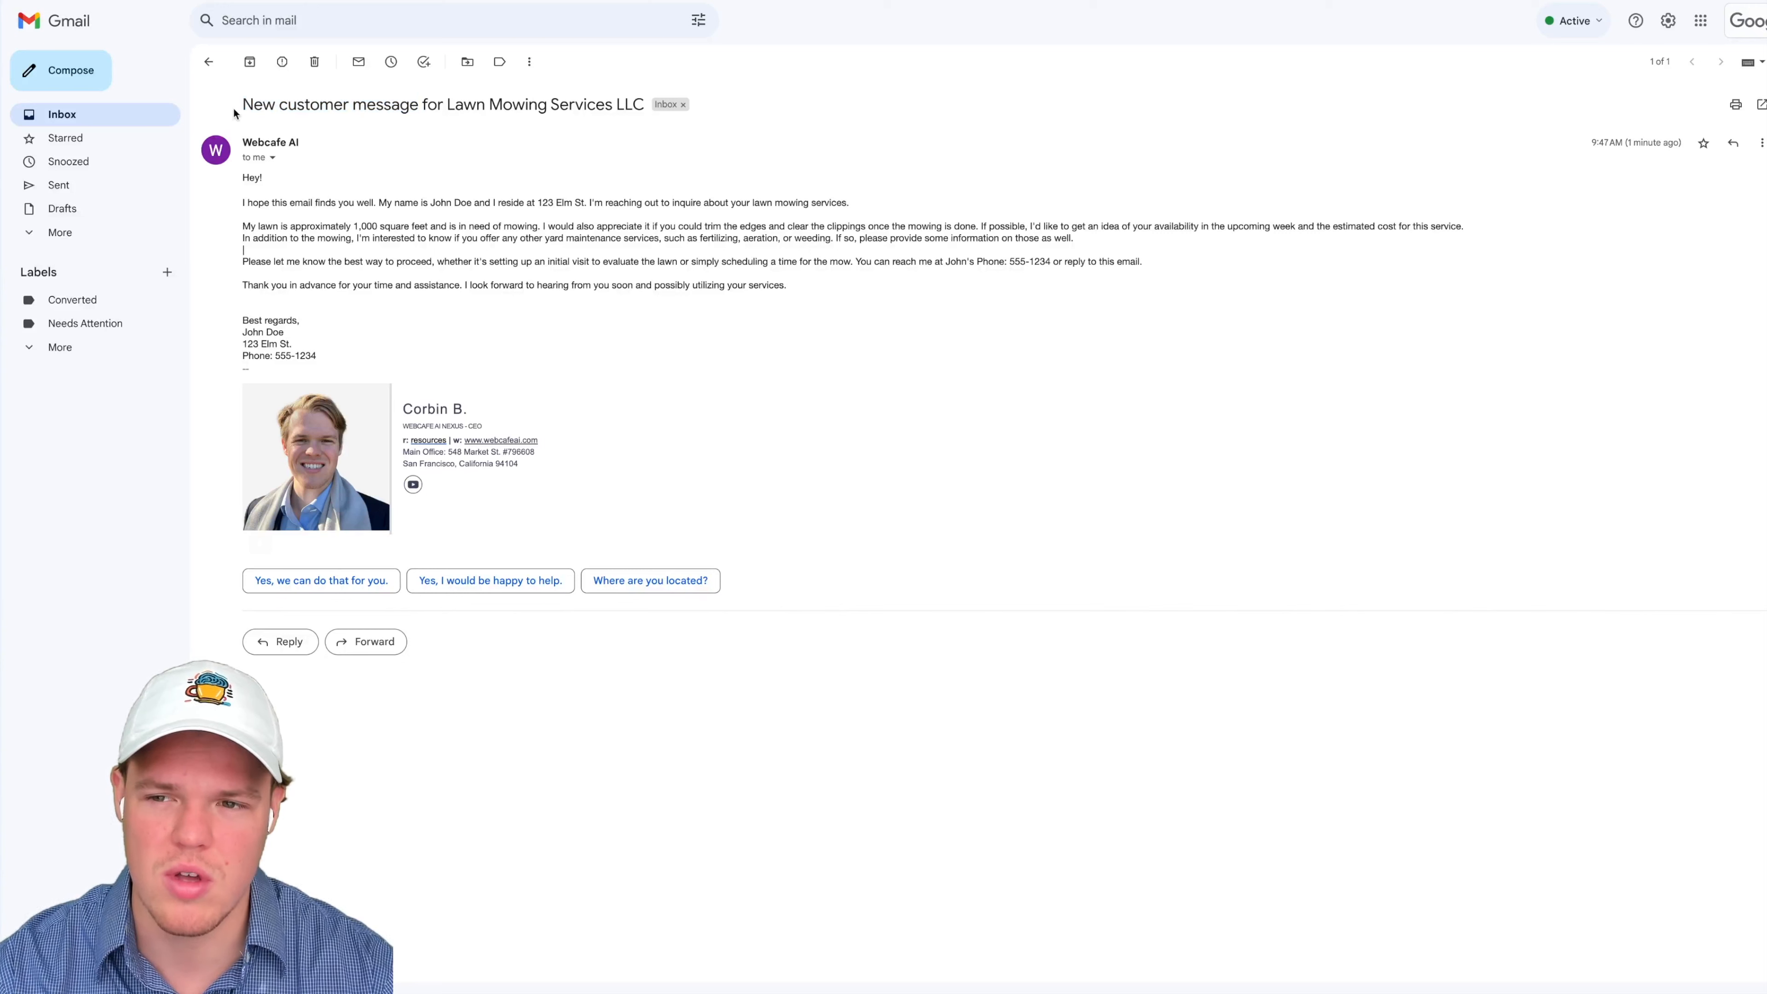
{"action": "left_click_drag", "start_coordinate": [240, 106], "coordinate": [415, 106]}
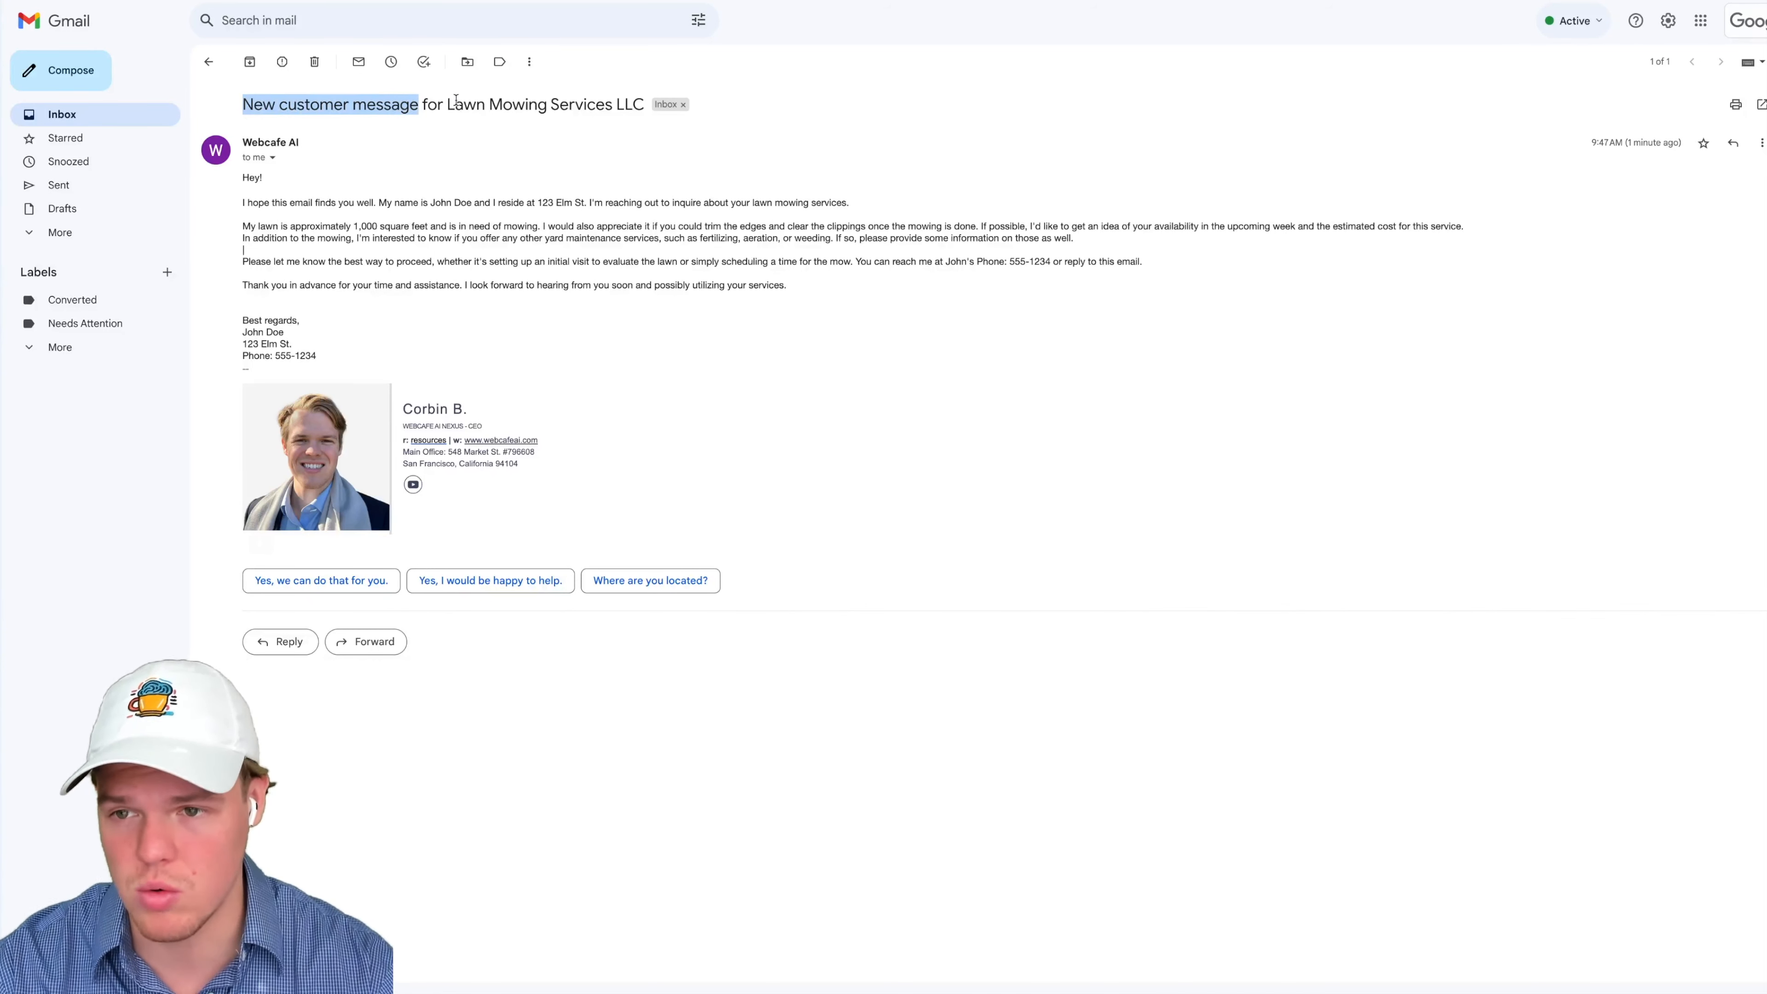
{"action": "left_click", "coordinate": [404, 140]}
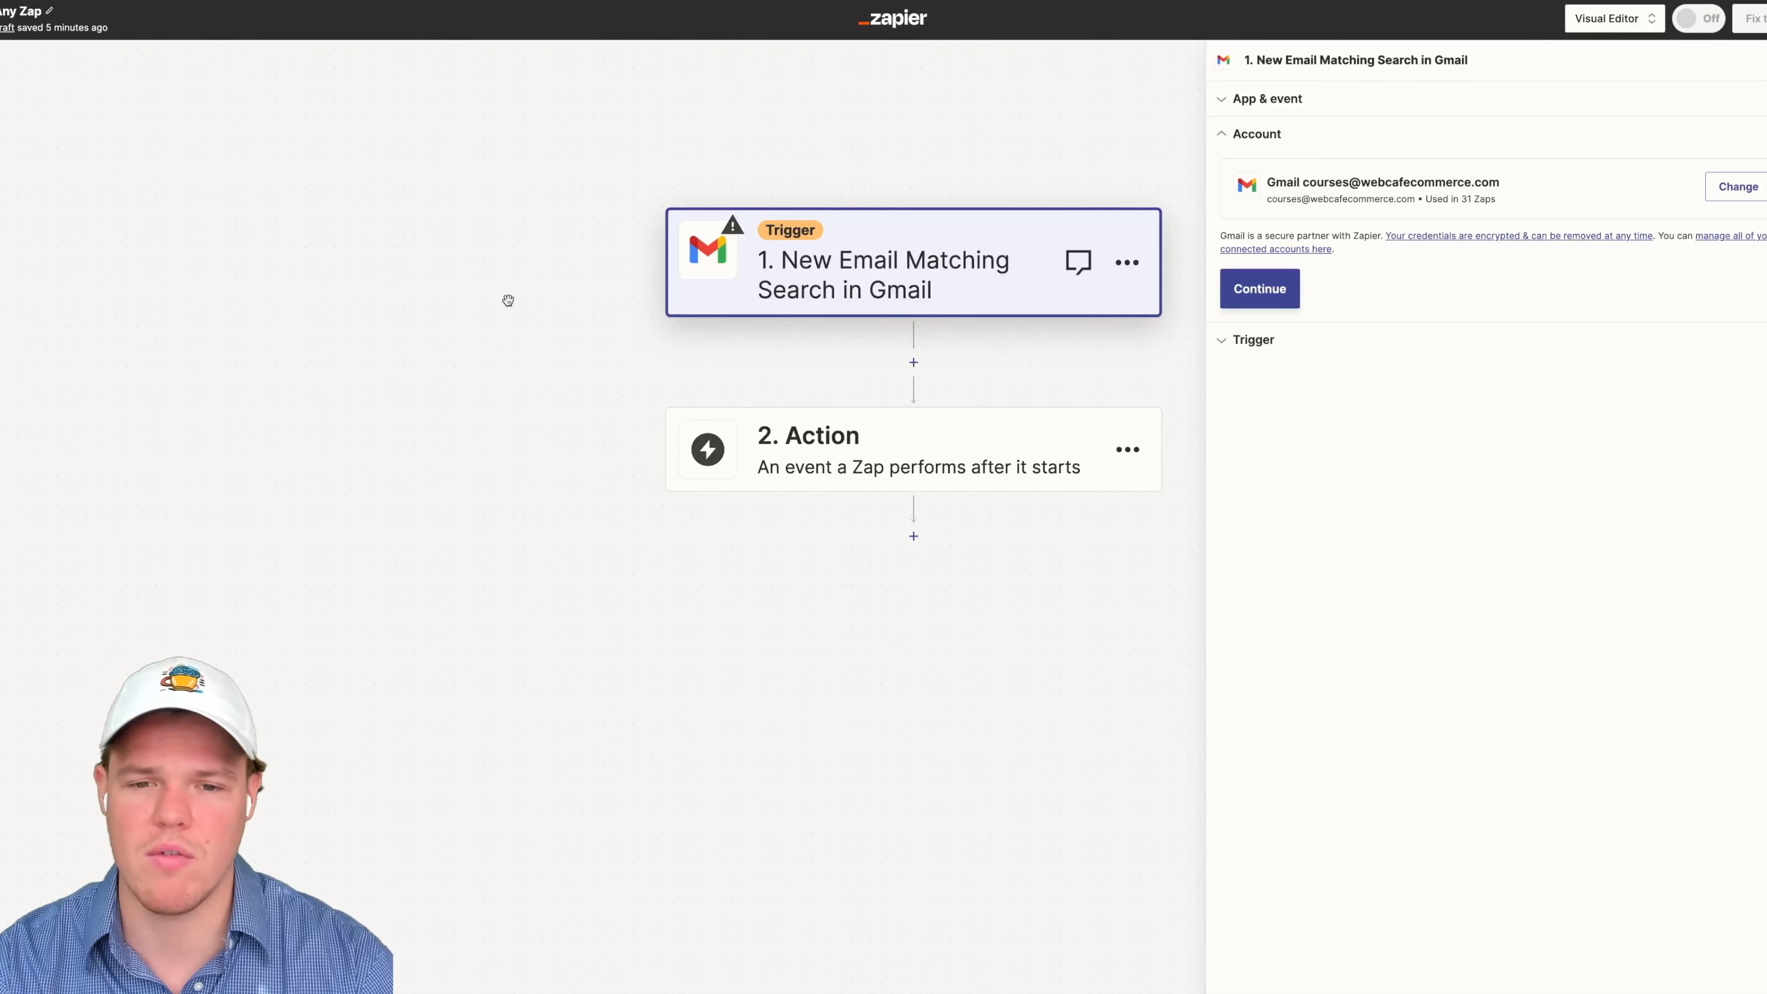
Step: Back in Zapier, confirm the Gmail account and enter "New customer message" as the trigger's search string
{"action": "left_click", "coordinate": [1226, 275]}
{"action": "left_click", "coordinate": [1296, 231]}
{"action": "key", "text": "ctrl+v"}
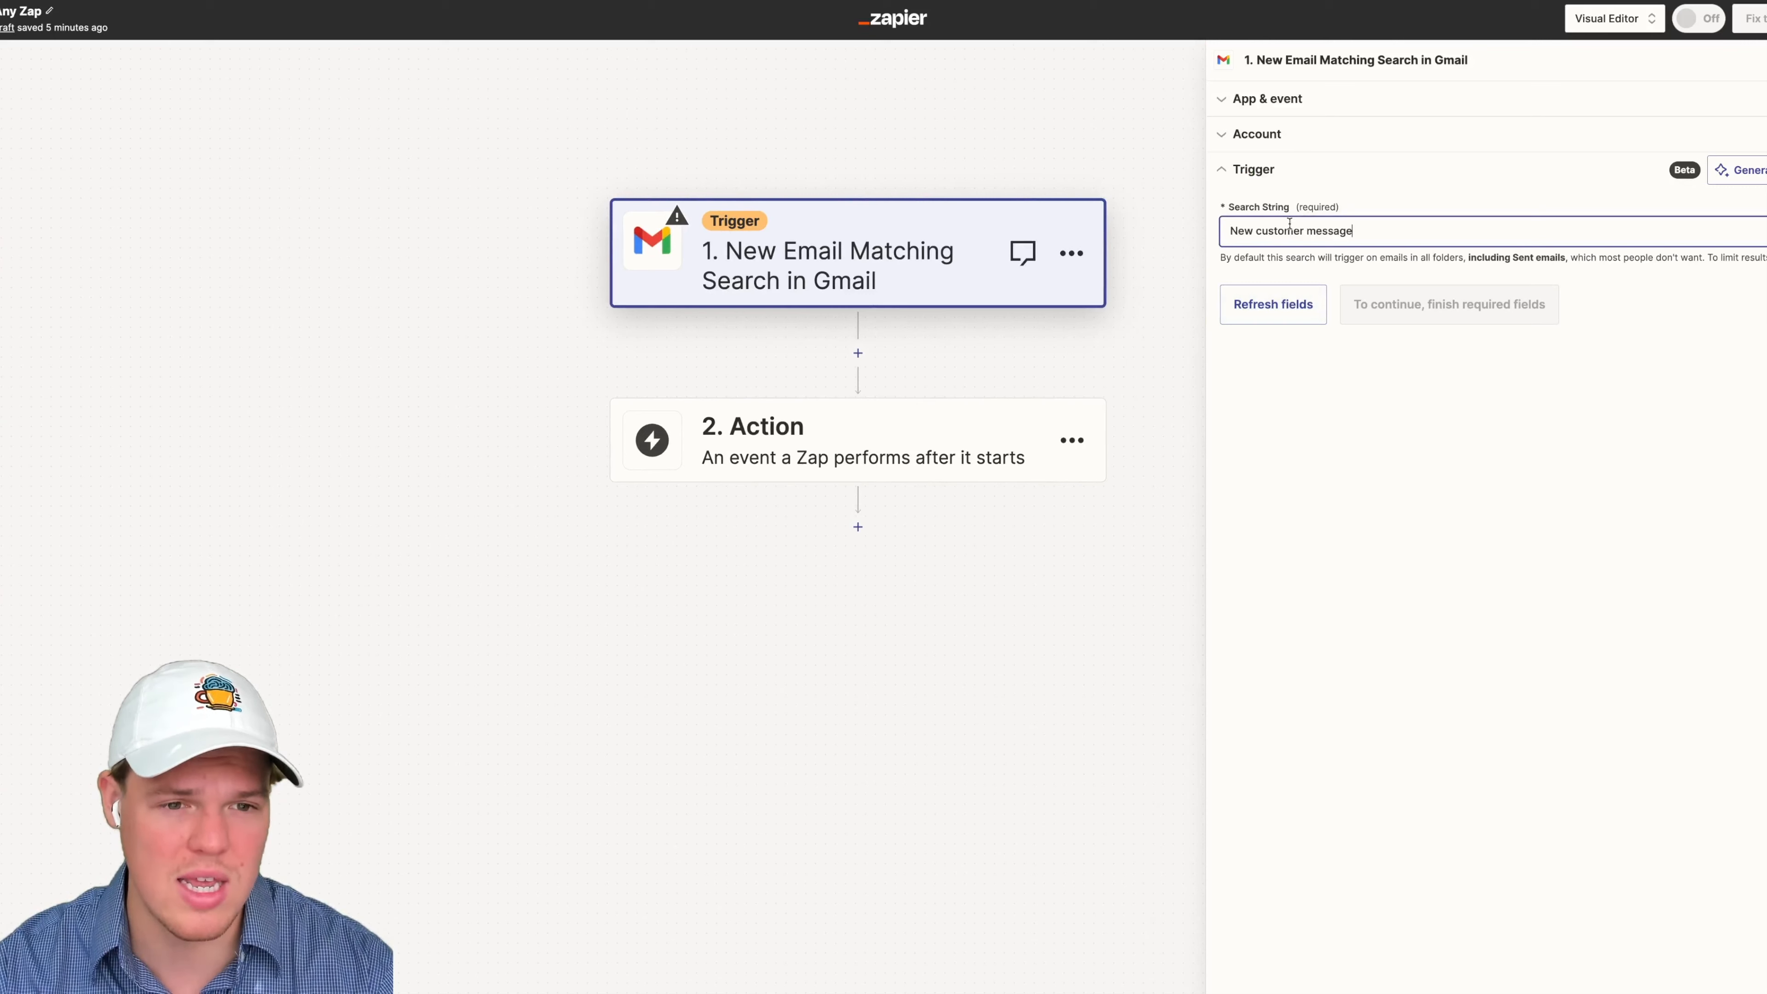
{"action": "left_click", "coordinate": [1329, 419]}
{"action": "left_click", "coordinate": [1405, 228]}
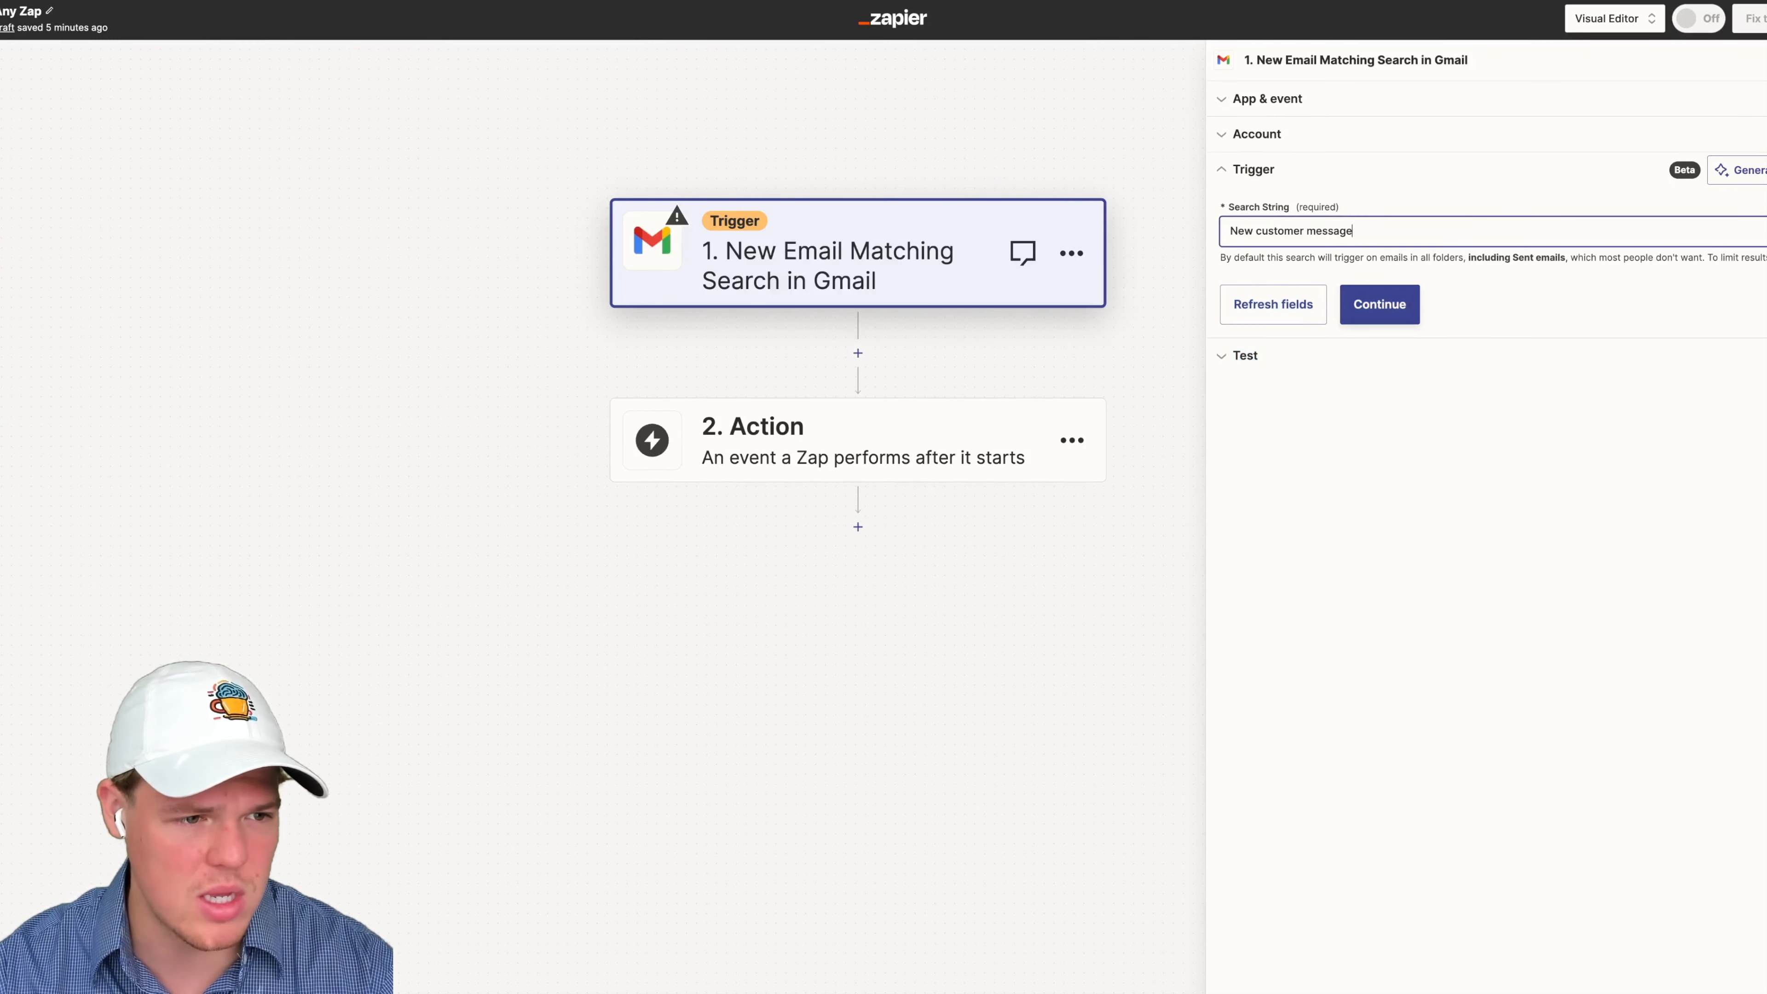
Step: Expand the search string's help text and prepend its "in:inbox subject:" operators to limit matches to inbox subjects
{"action": "left_click", "coordinate": [1546, 259]}
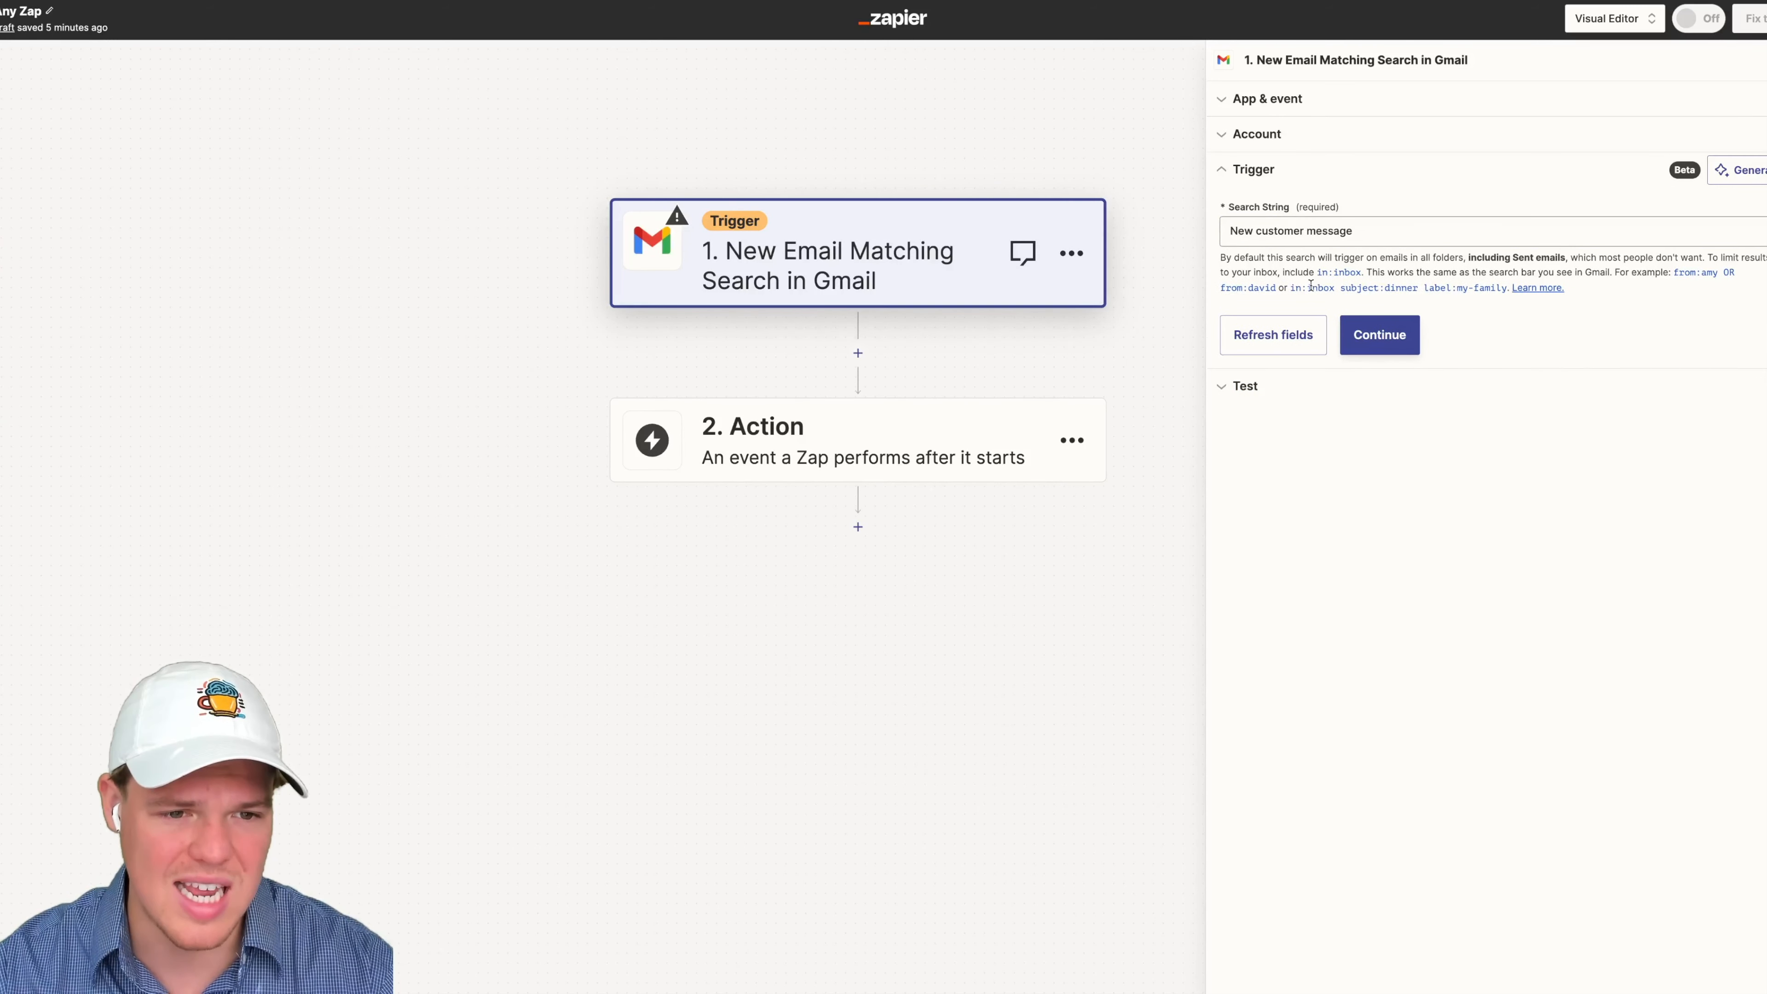
{"action": "left_click_drag", "start_coordinate": [1312, 286], "coordinate": [1402, 285]}
{"action": "left_click", "coordinate": [1354, 285]}
{"action": "left_click_drag", "start_coordinate": [1291, 286], "coordinate": [1416, 285]}
{"action": "key", "text": "super+c"}
{"action": "left_click", "coordinate": [1232, 230]}
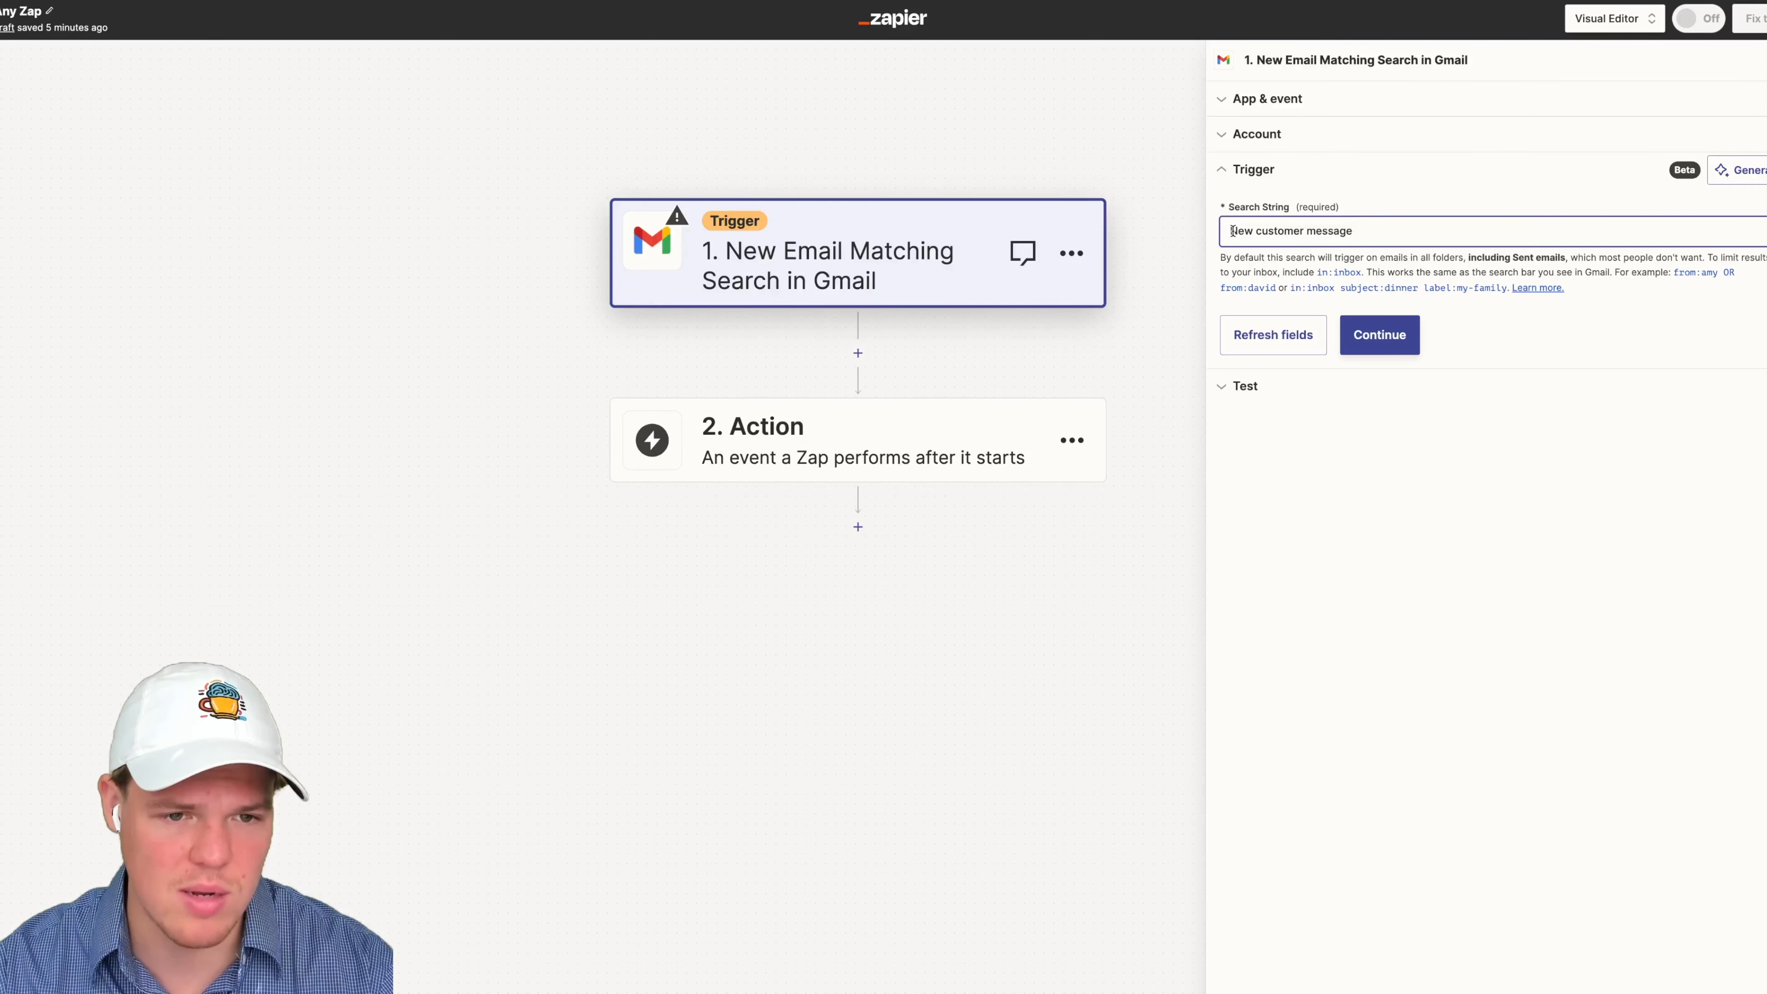
{"action": "key", "text": "super+v"}
{"action": "double_click", "coordinate": [1327, 230]}
{"action": "key", "text": "BackSpace"}
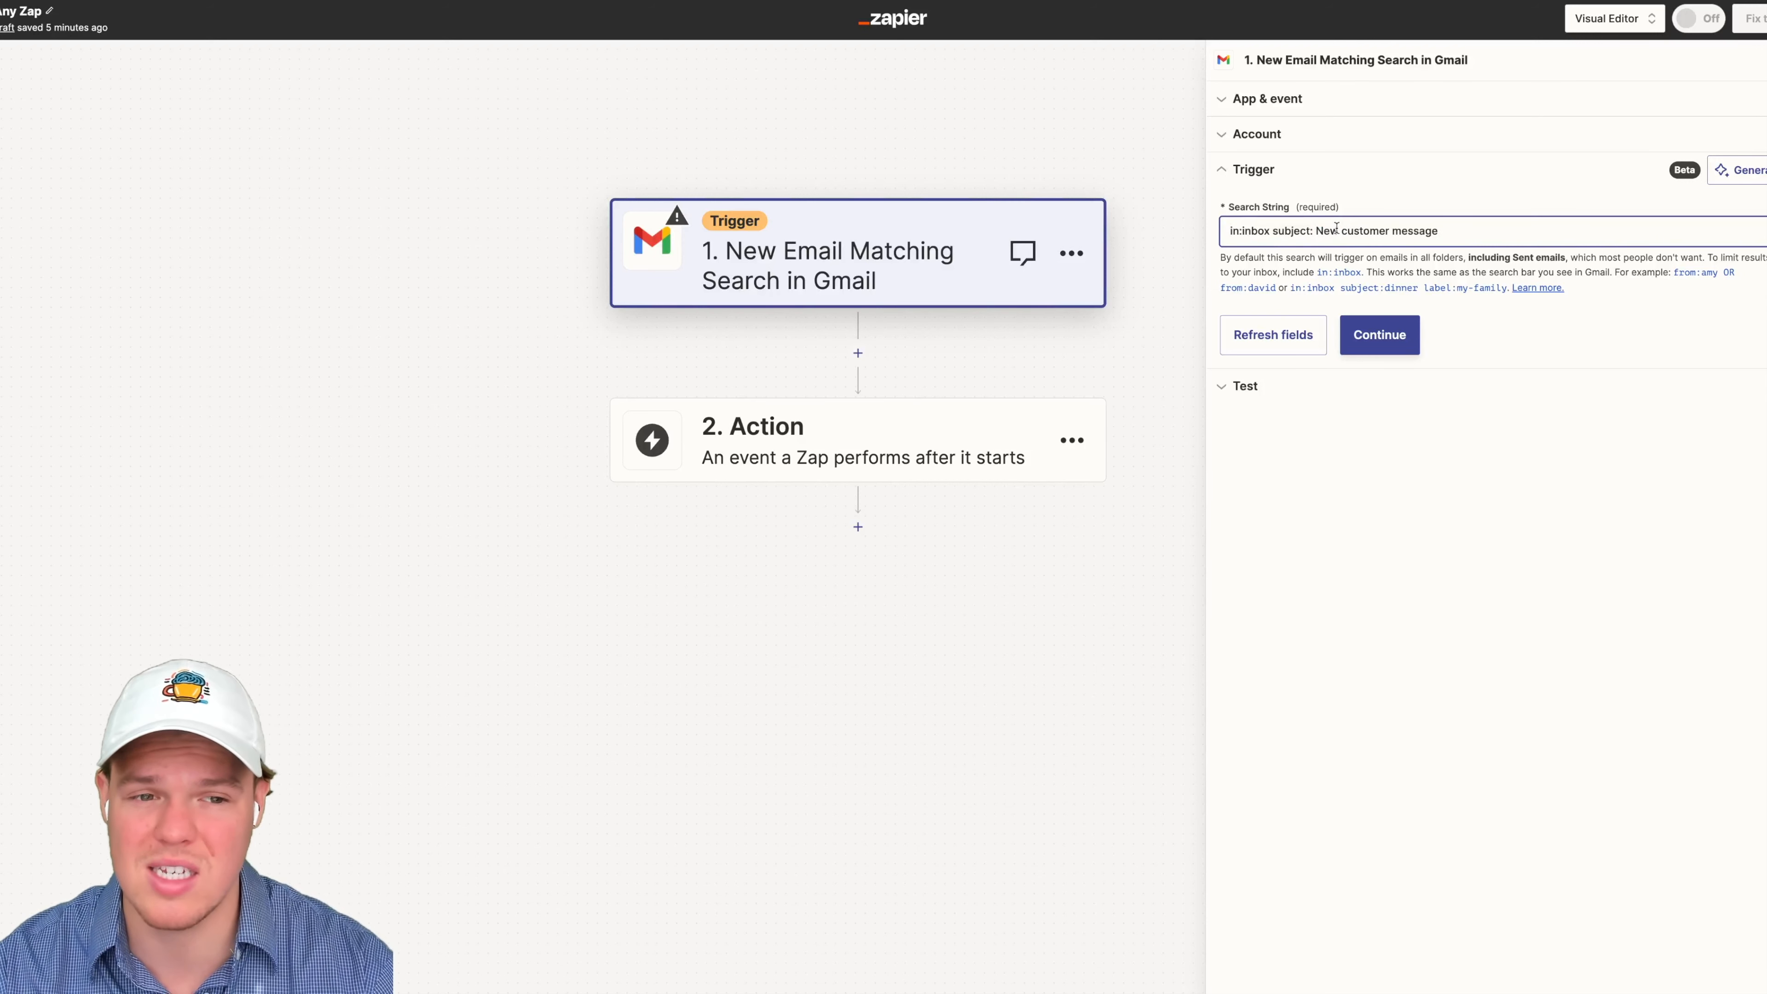
Step: Test the Gmail trigger, look through the Email A record and continue with it
{"action": "left_click", "coordinate": [1374, 349]}
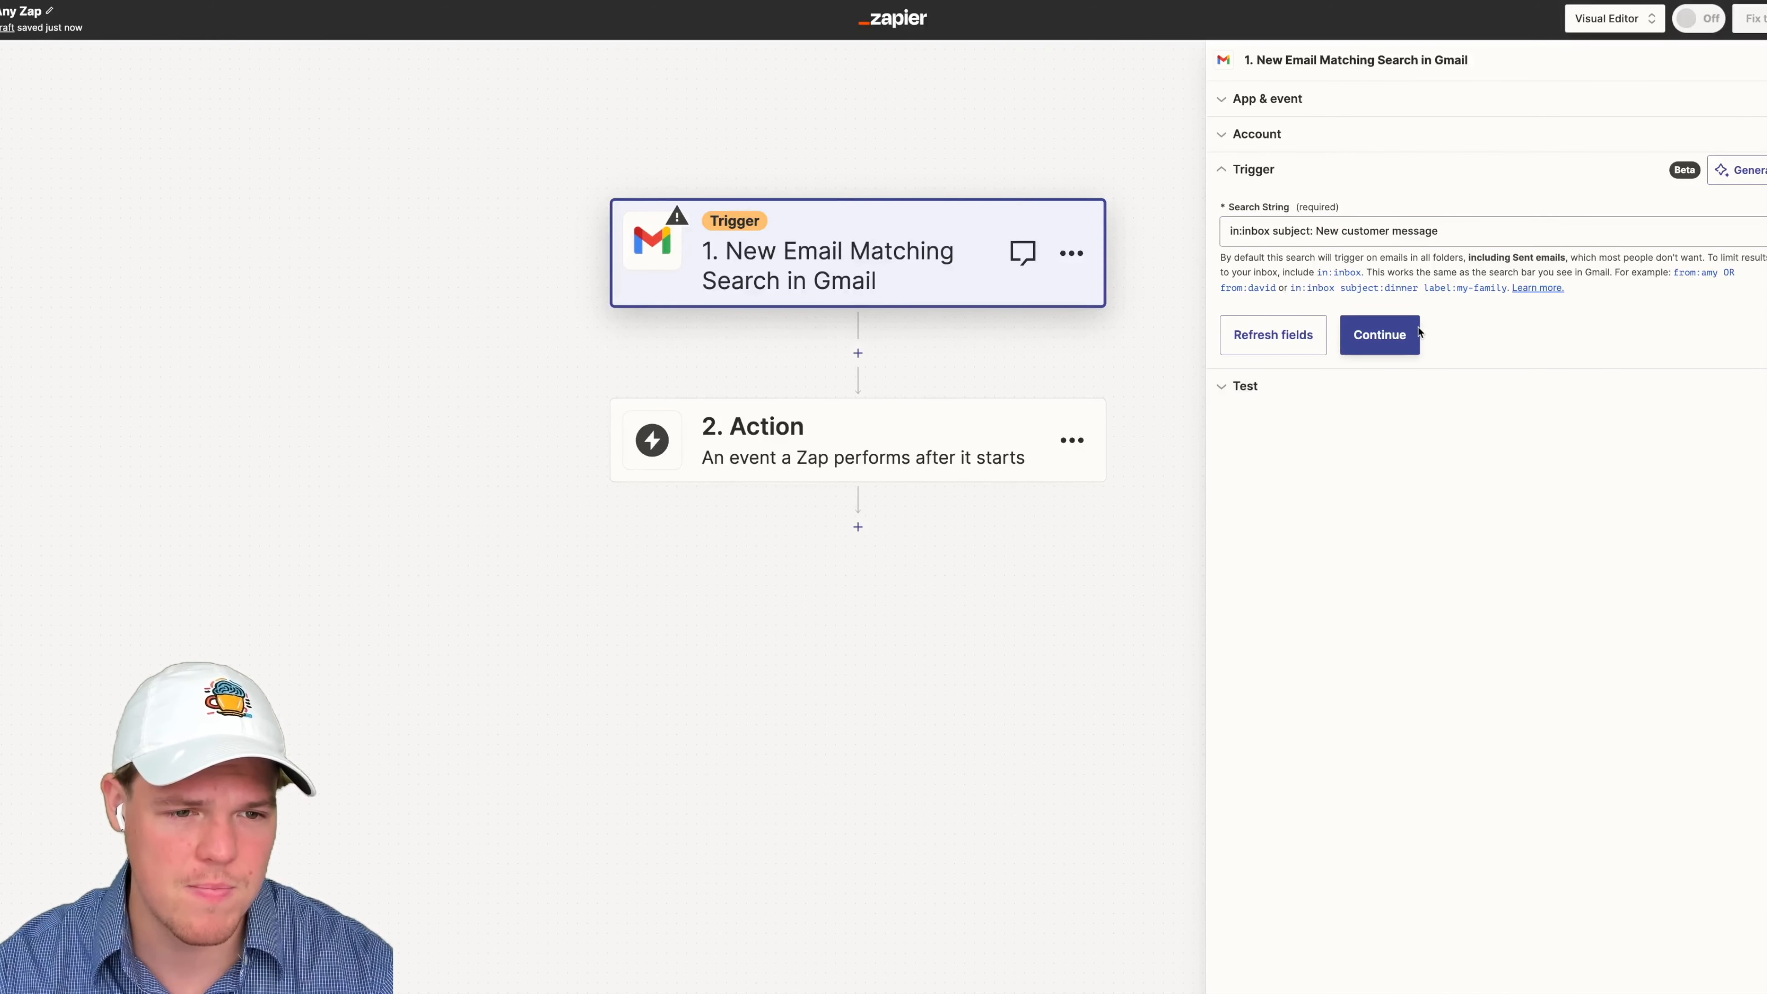
{"action": "left_click", "coordinate": [1481, 407]}
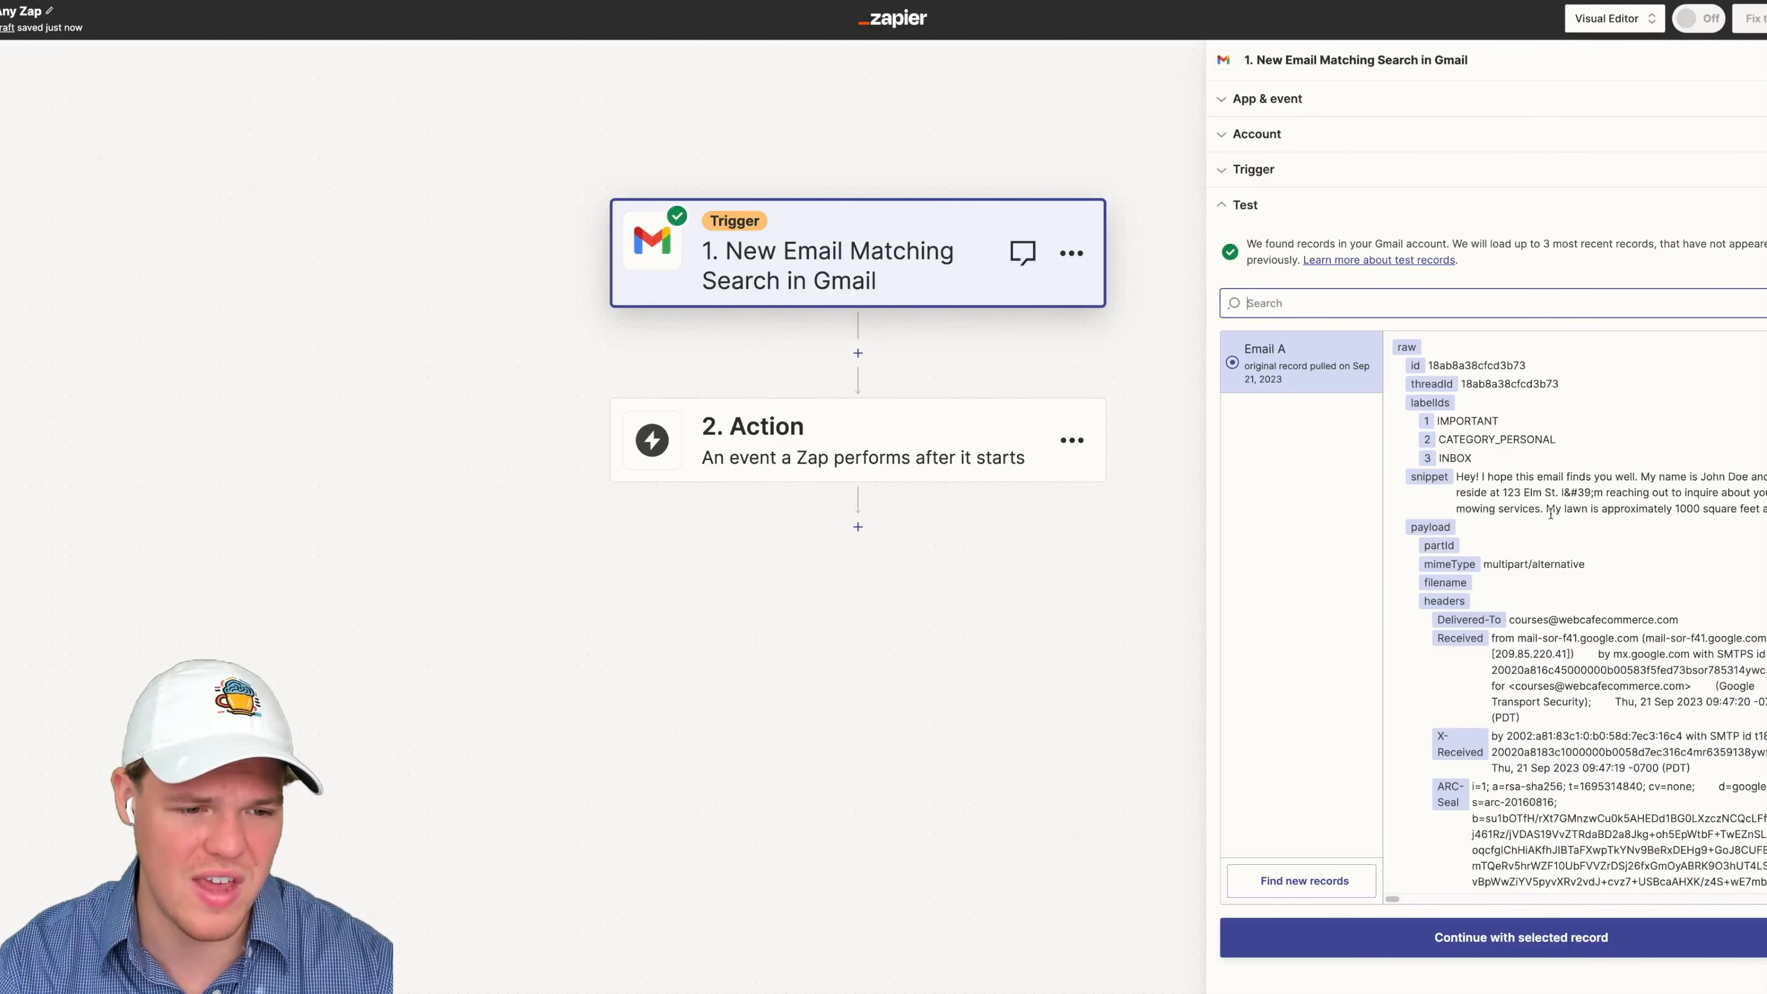
{"action": "scroll", "coordinate": [1549, 519], "scroll_direction": "down", "scroll_amount": 10}
{"action": "left_click", "coordinate": [1544, 936]}
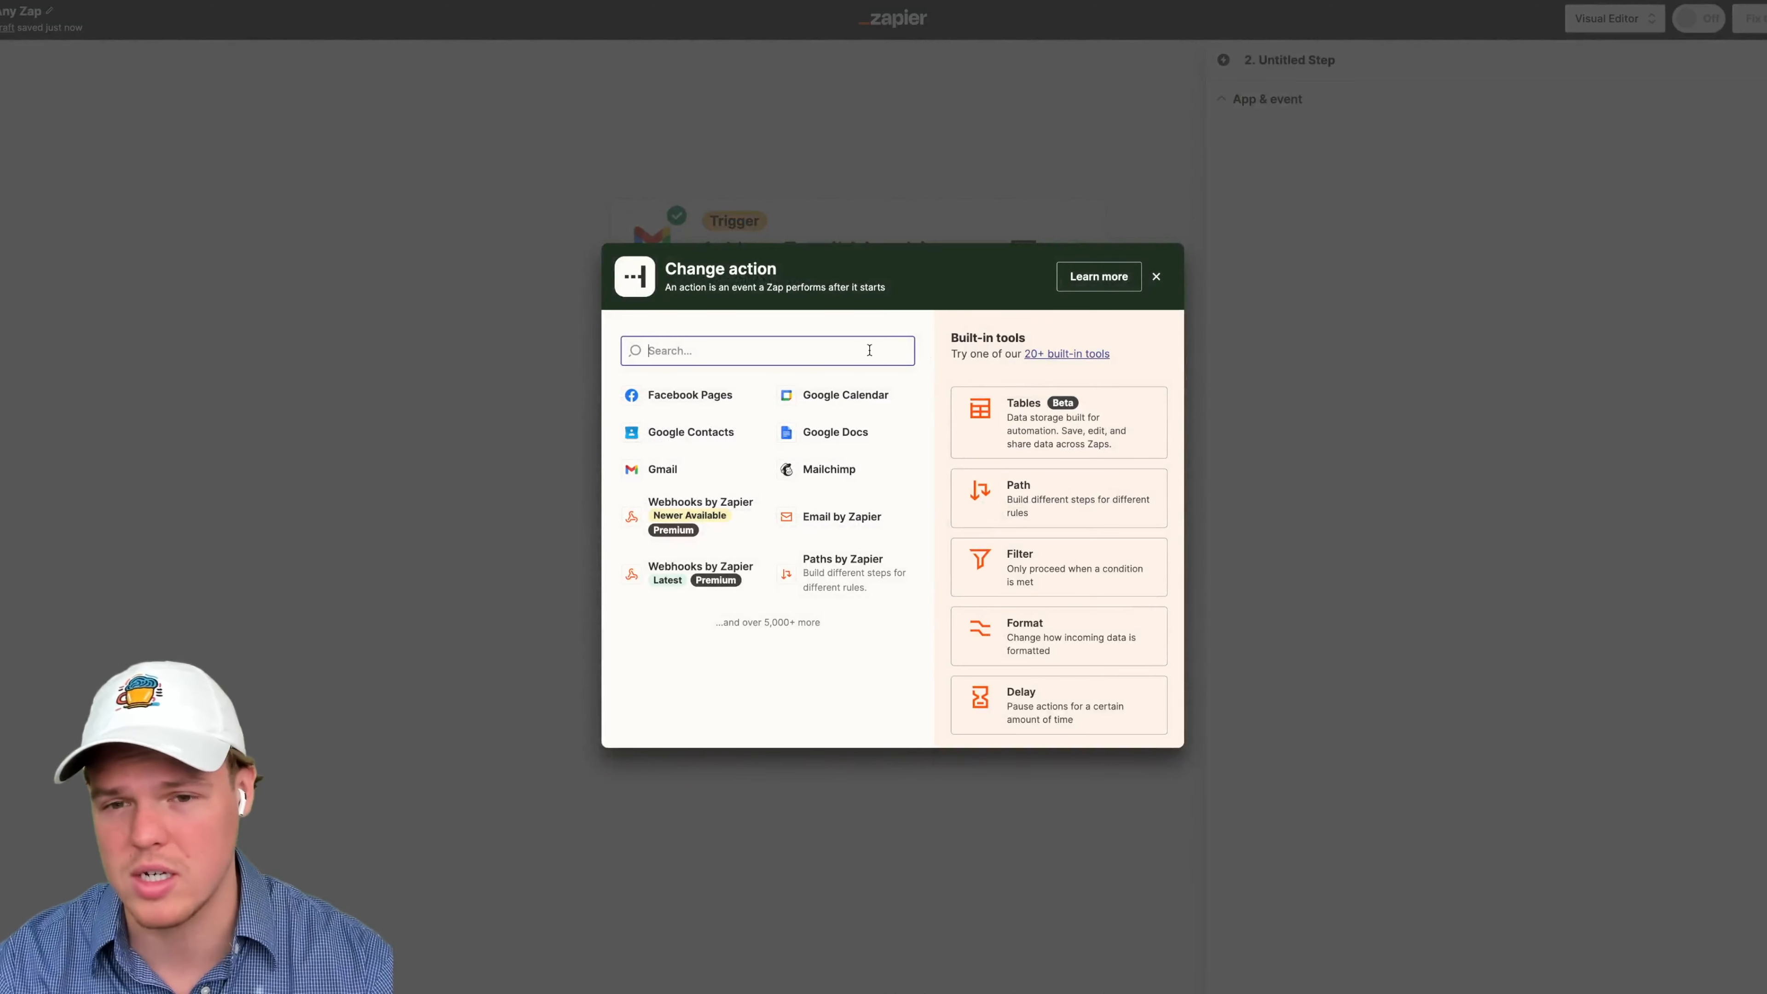
Step: Search the action apps for "chatgpt" and choose ChatGPT for the Zap's second step
{"action": "type", "text": "catgpt"}
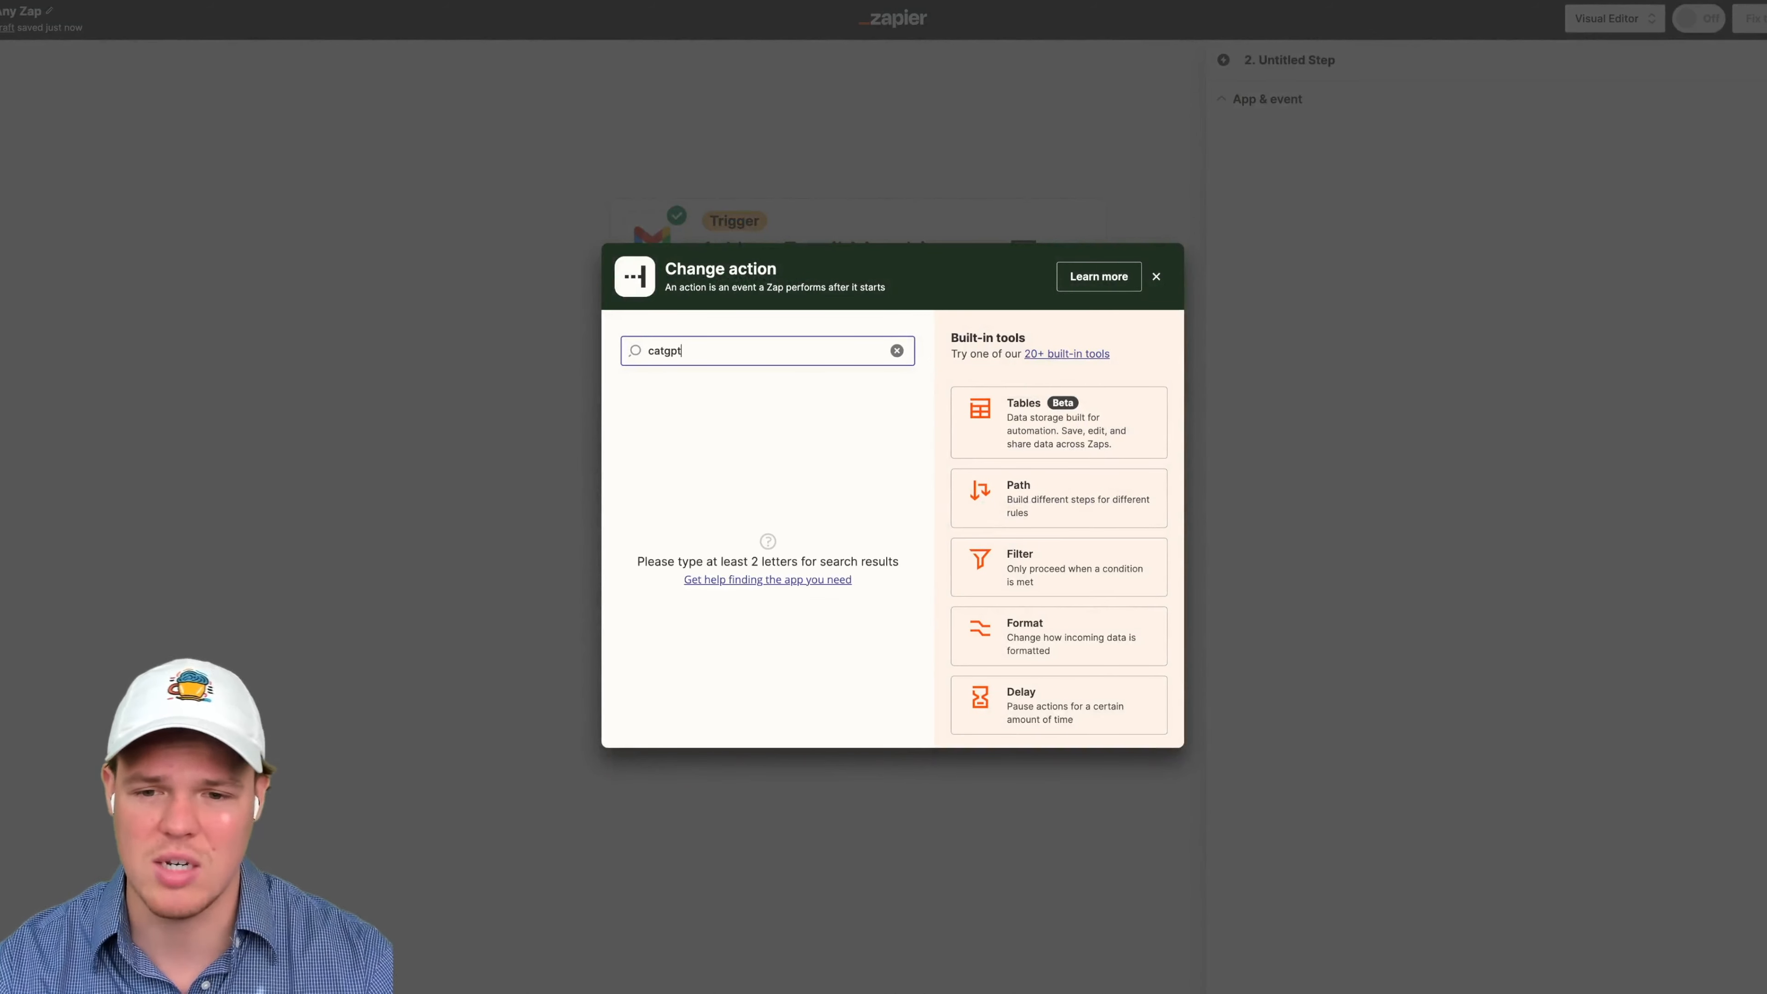
{"action": "key", "text": "BackSpace"}
{"action": "key", "text": "BackSpace"}
{"action": "type", "text": "hatgpt"}
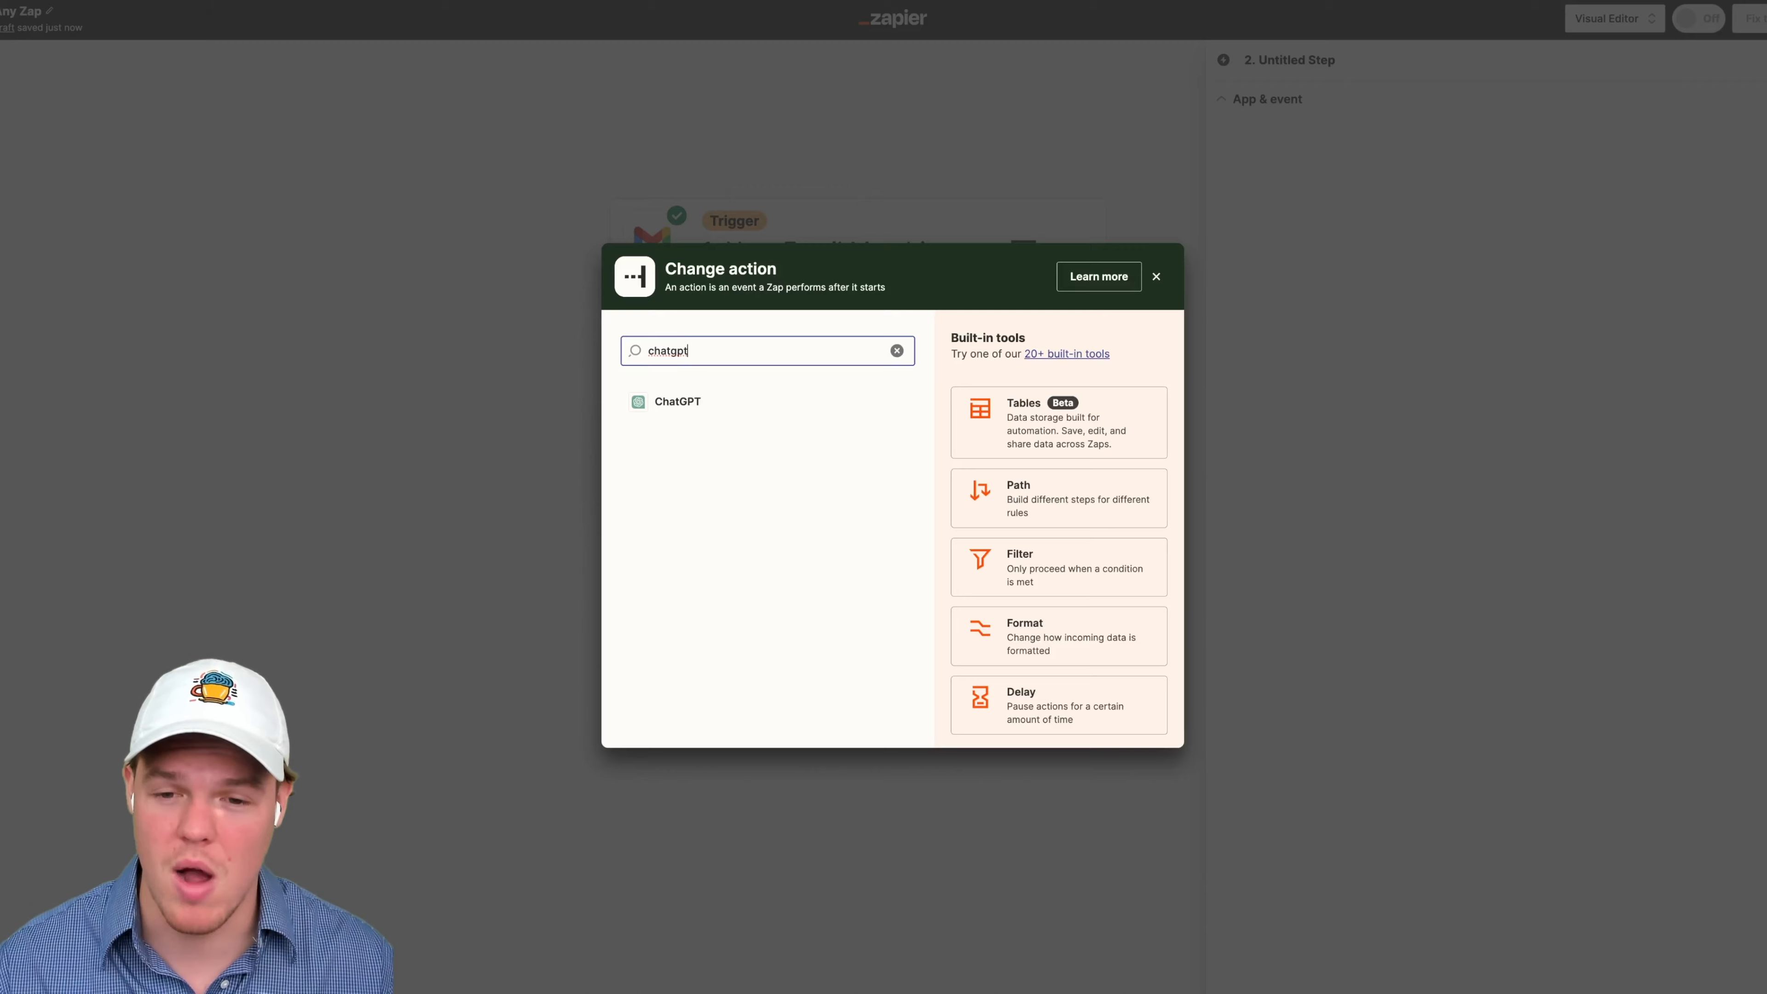
{"action": "left_click", "coordinate": [777, 406]}
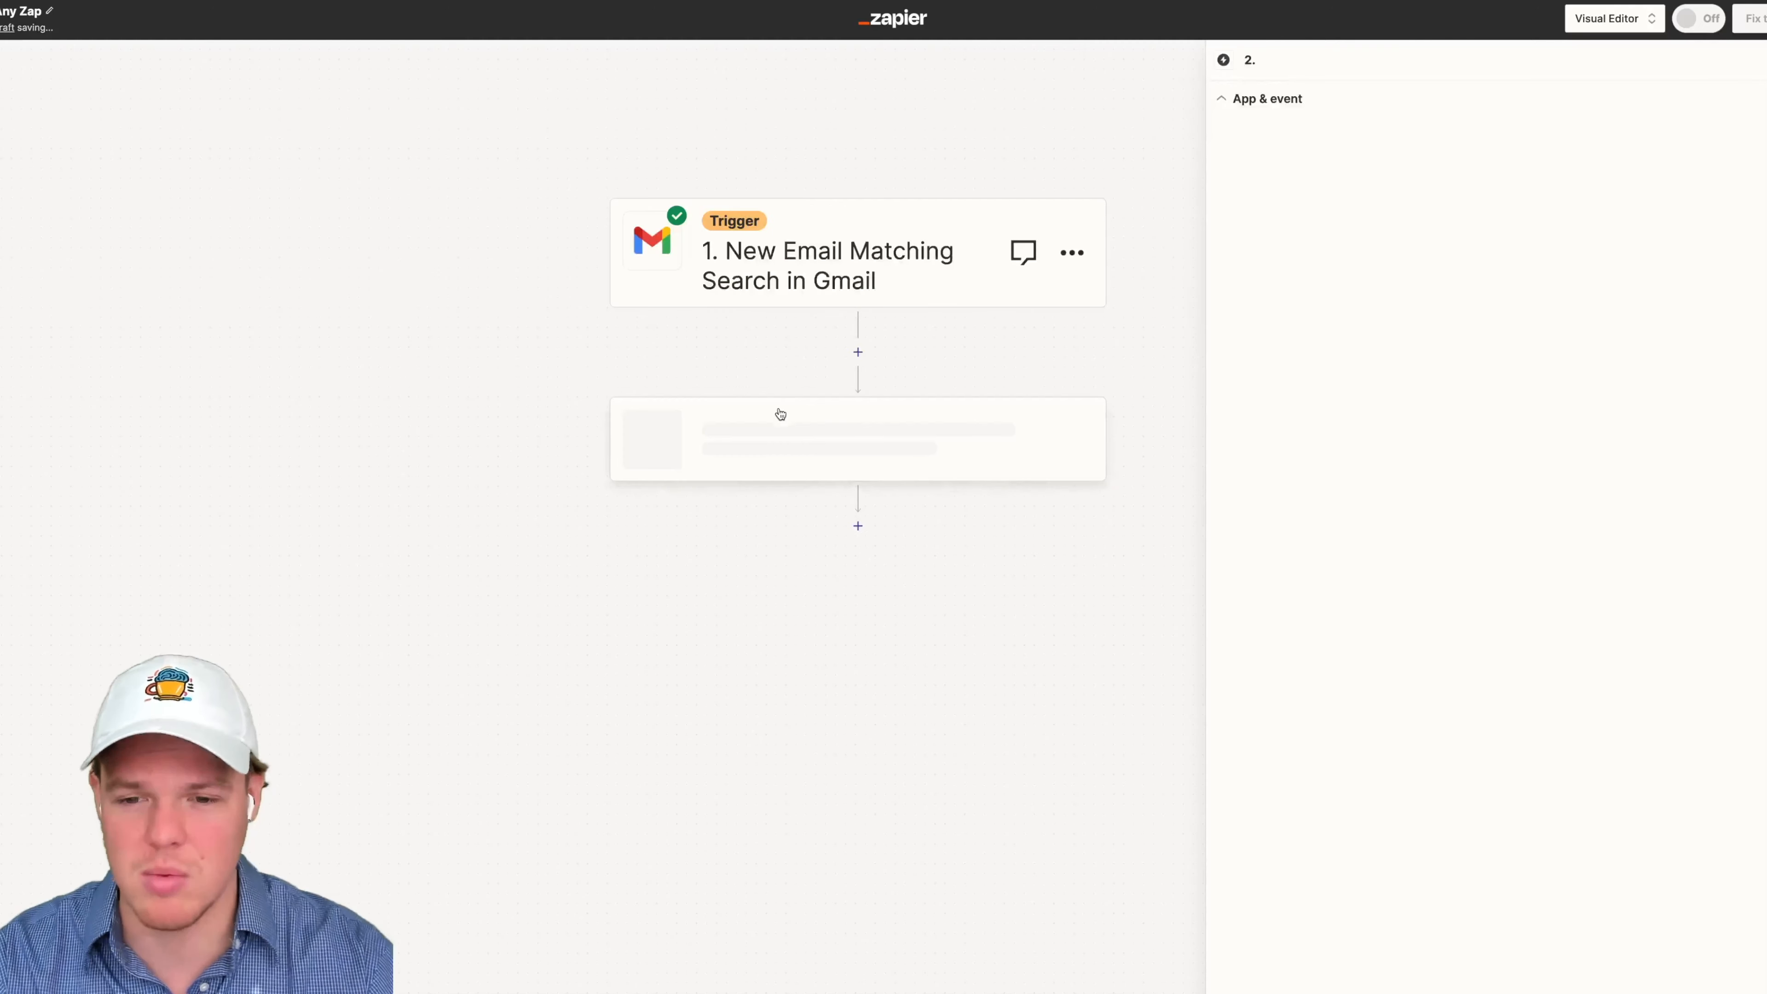
Step: Choose Conversation as the ChatGPT step's event and continue past the account selection to its action settings
{"action": "left_click", "coordinate": [1361, 217]}
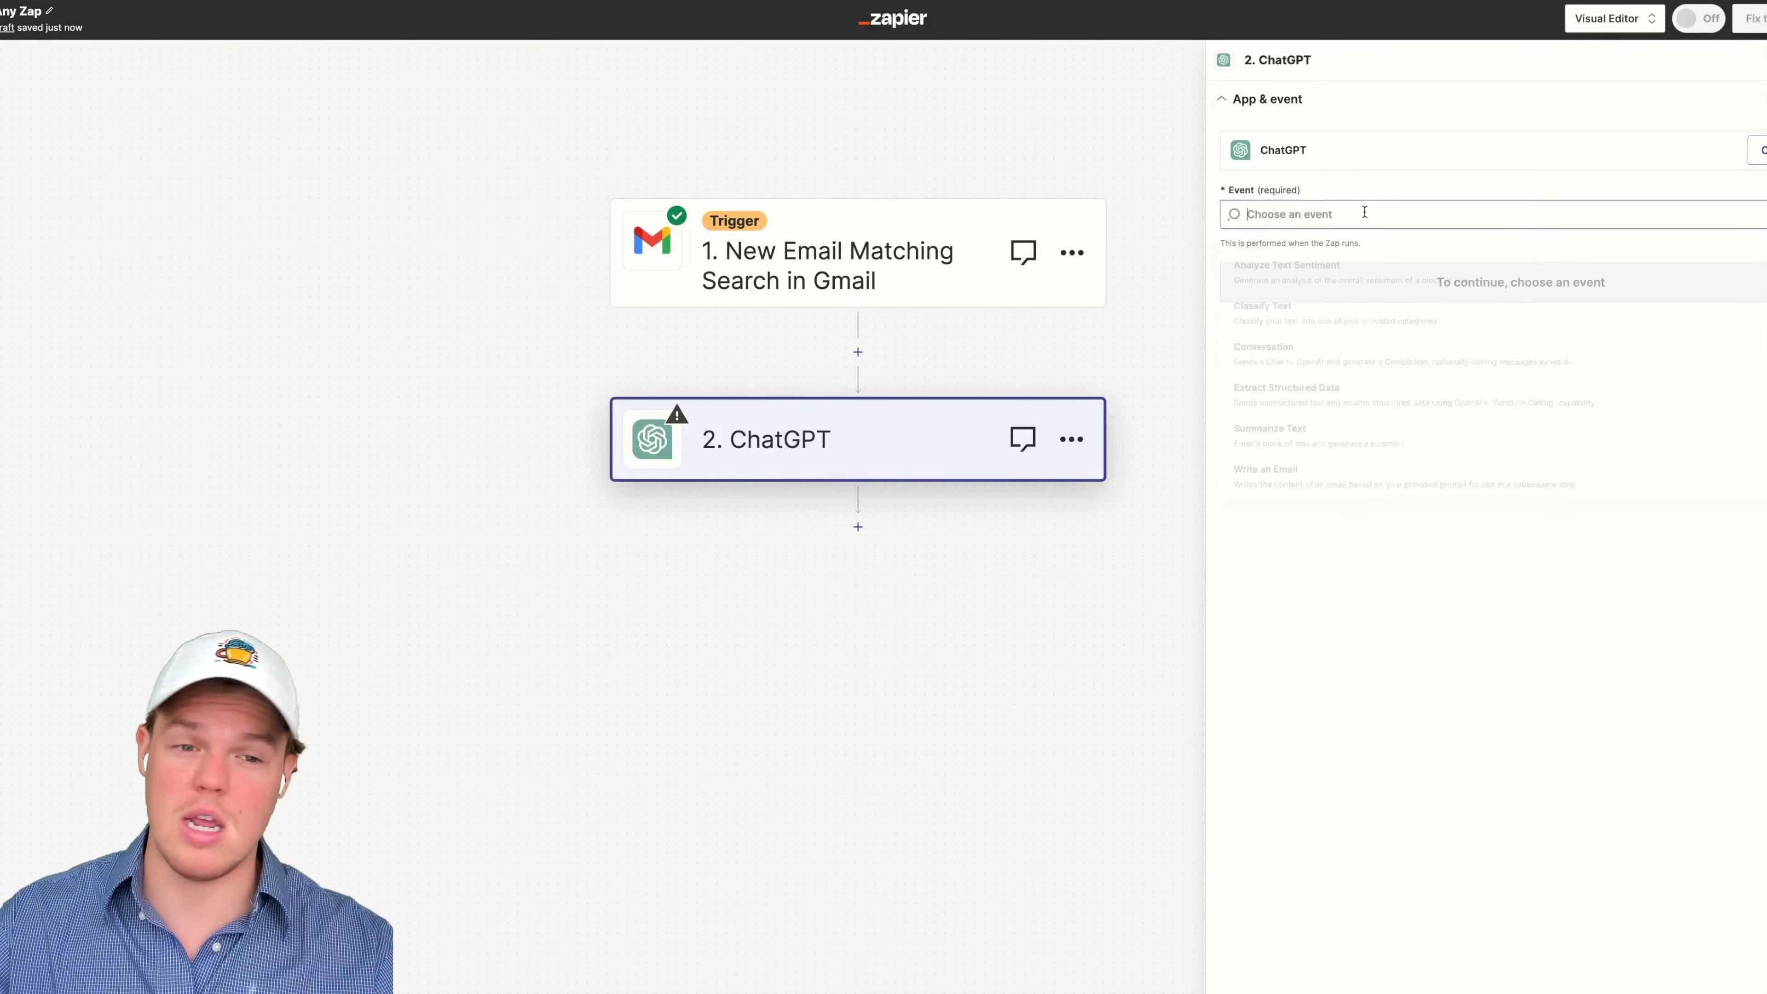
{"action": "left_click", "coordinate": [1338, 351]}
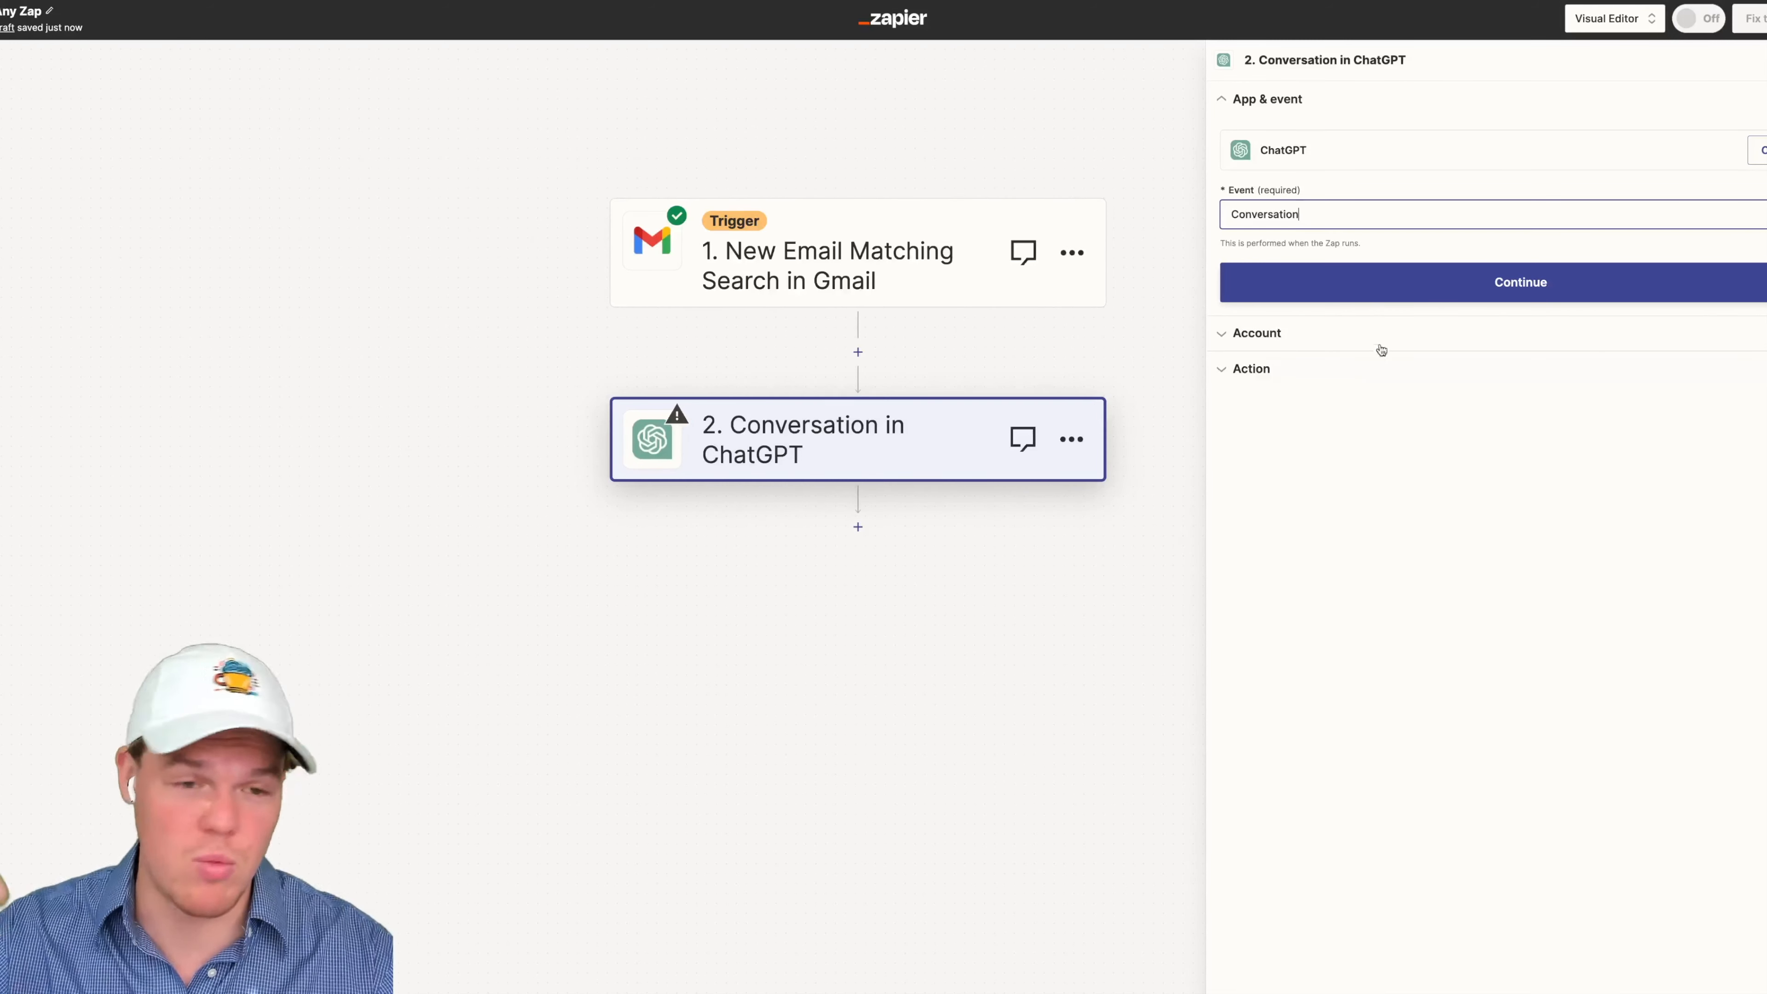
{"action": "left_click", "coordinate": [1389, 285]}
{"action": "left_click", "coordinate": [1277, 293]}
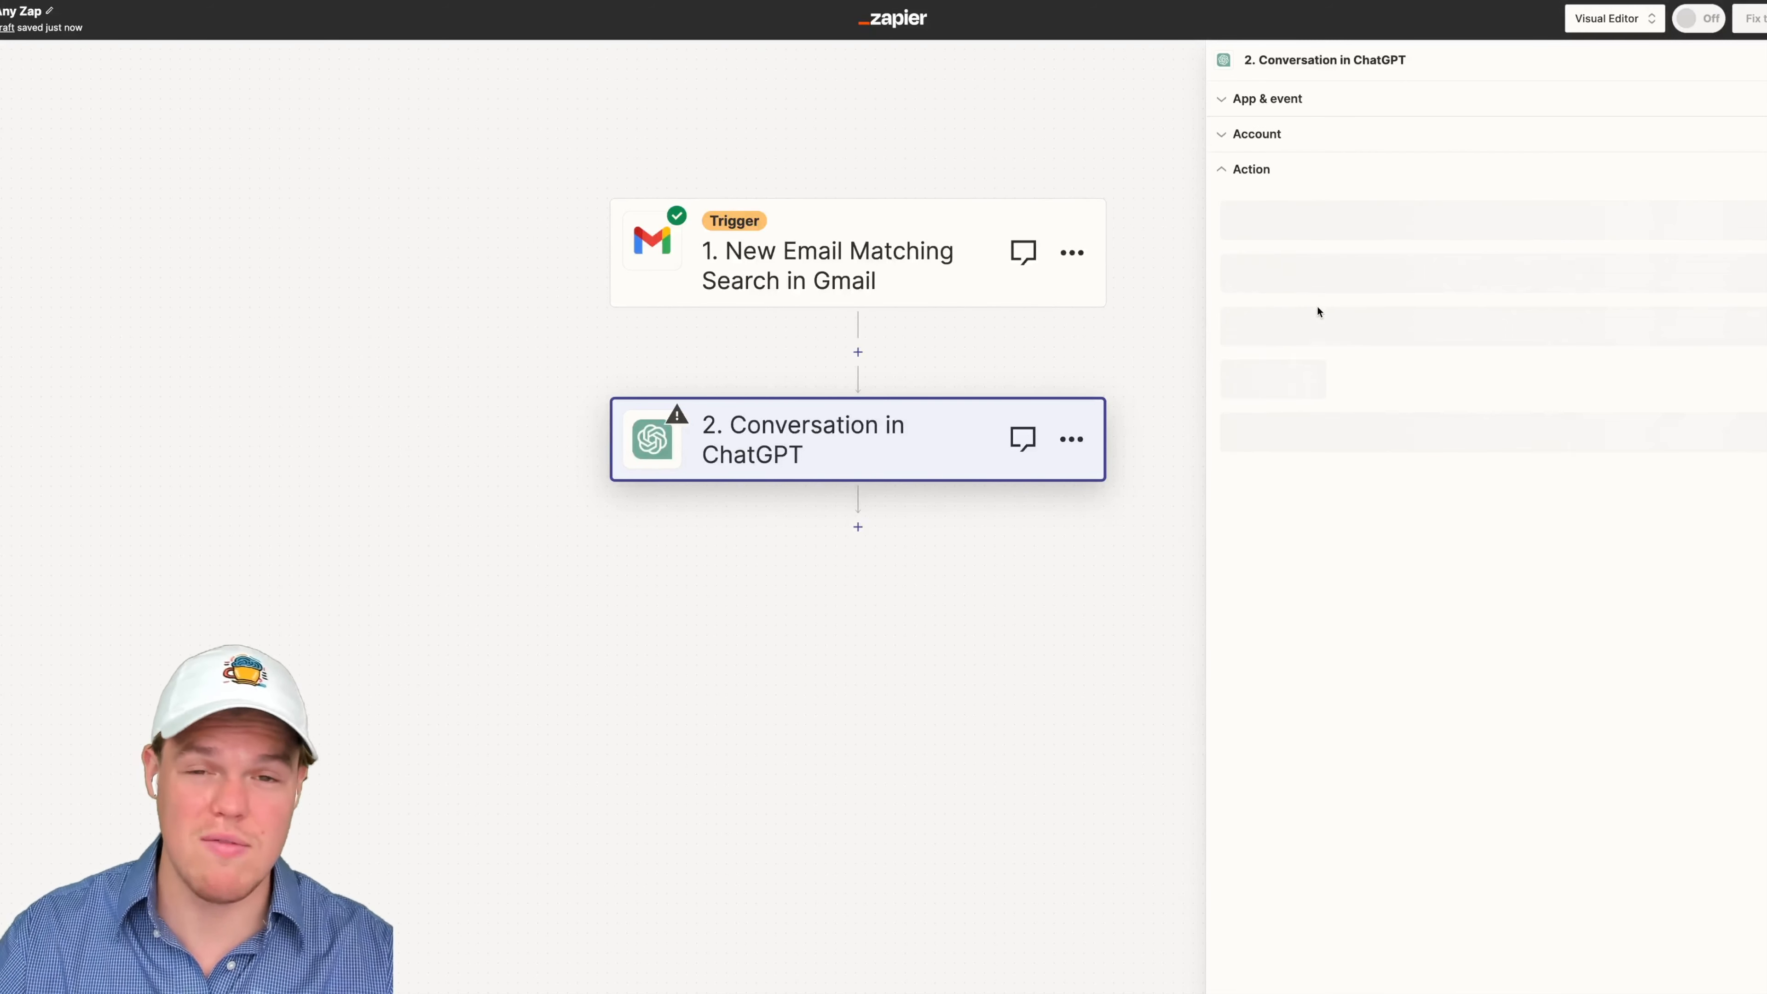
Step: Set the ChatGPT conversation's model to gpt-4, closing the data picker for the user message
{"action": "left_click", "coordinate": [1360, 400]}
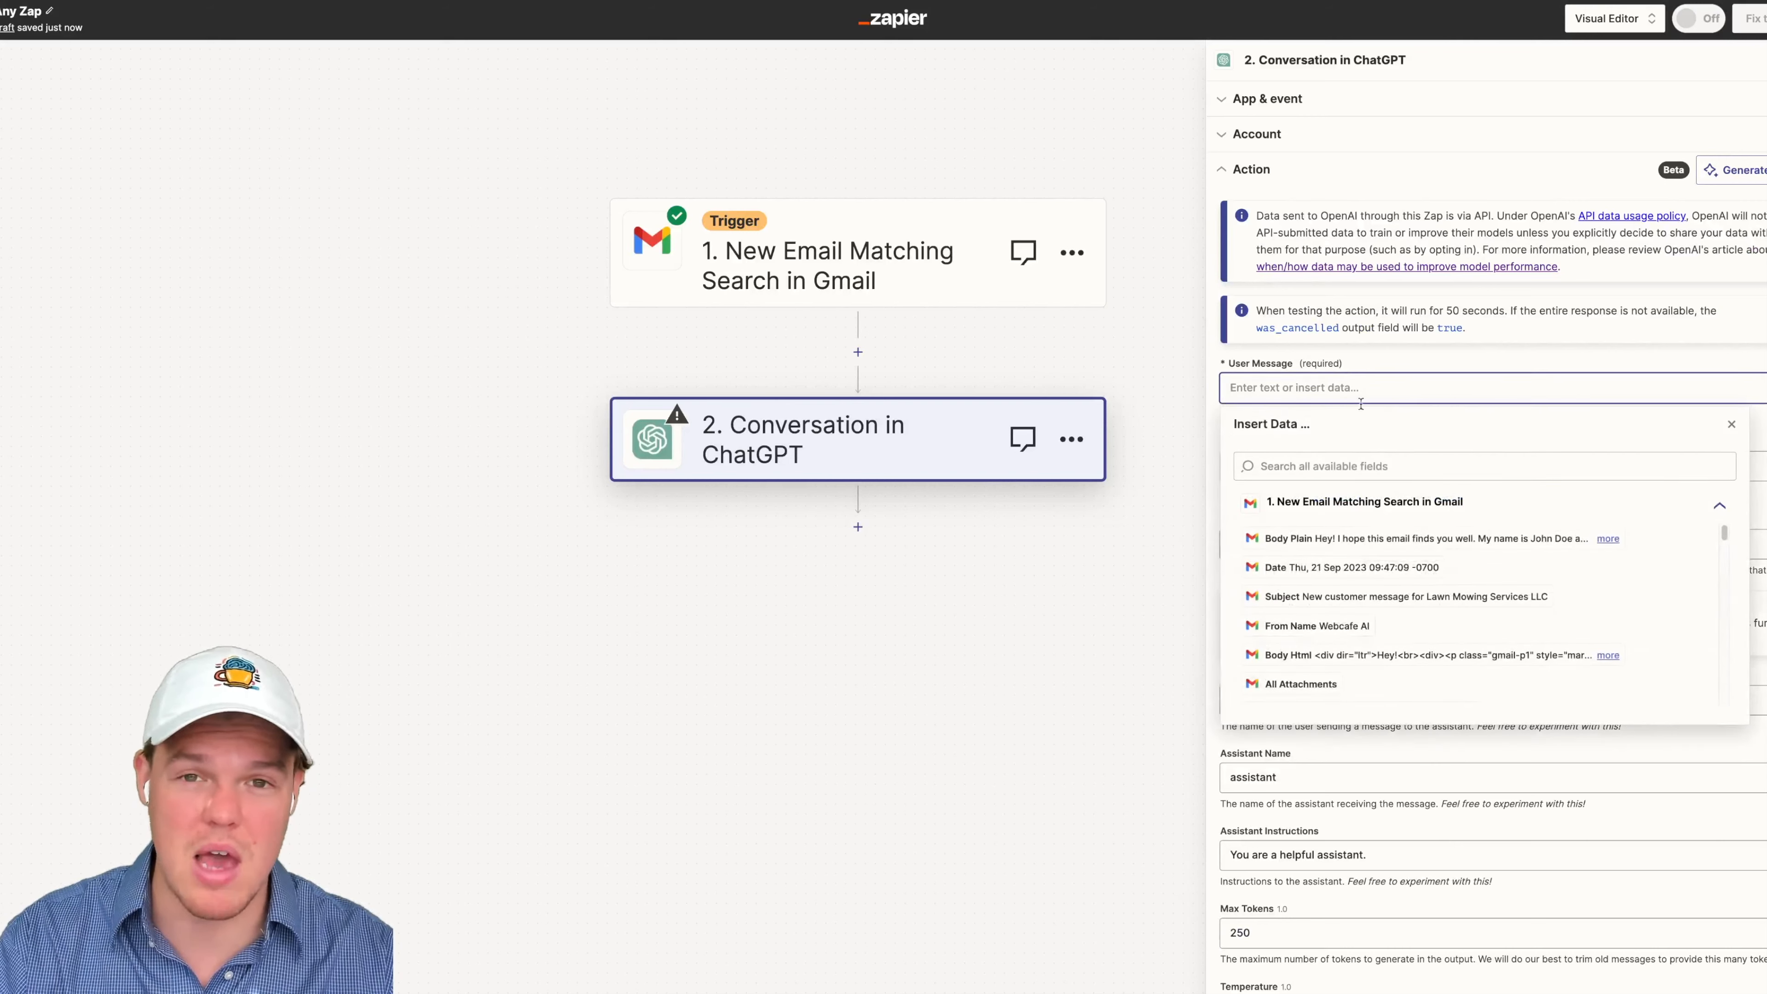
{"action": "left_click", "coordinate": [1730, 423]}
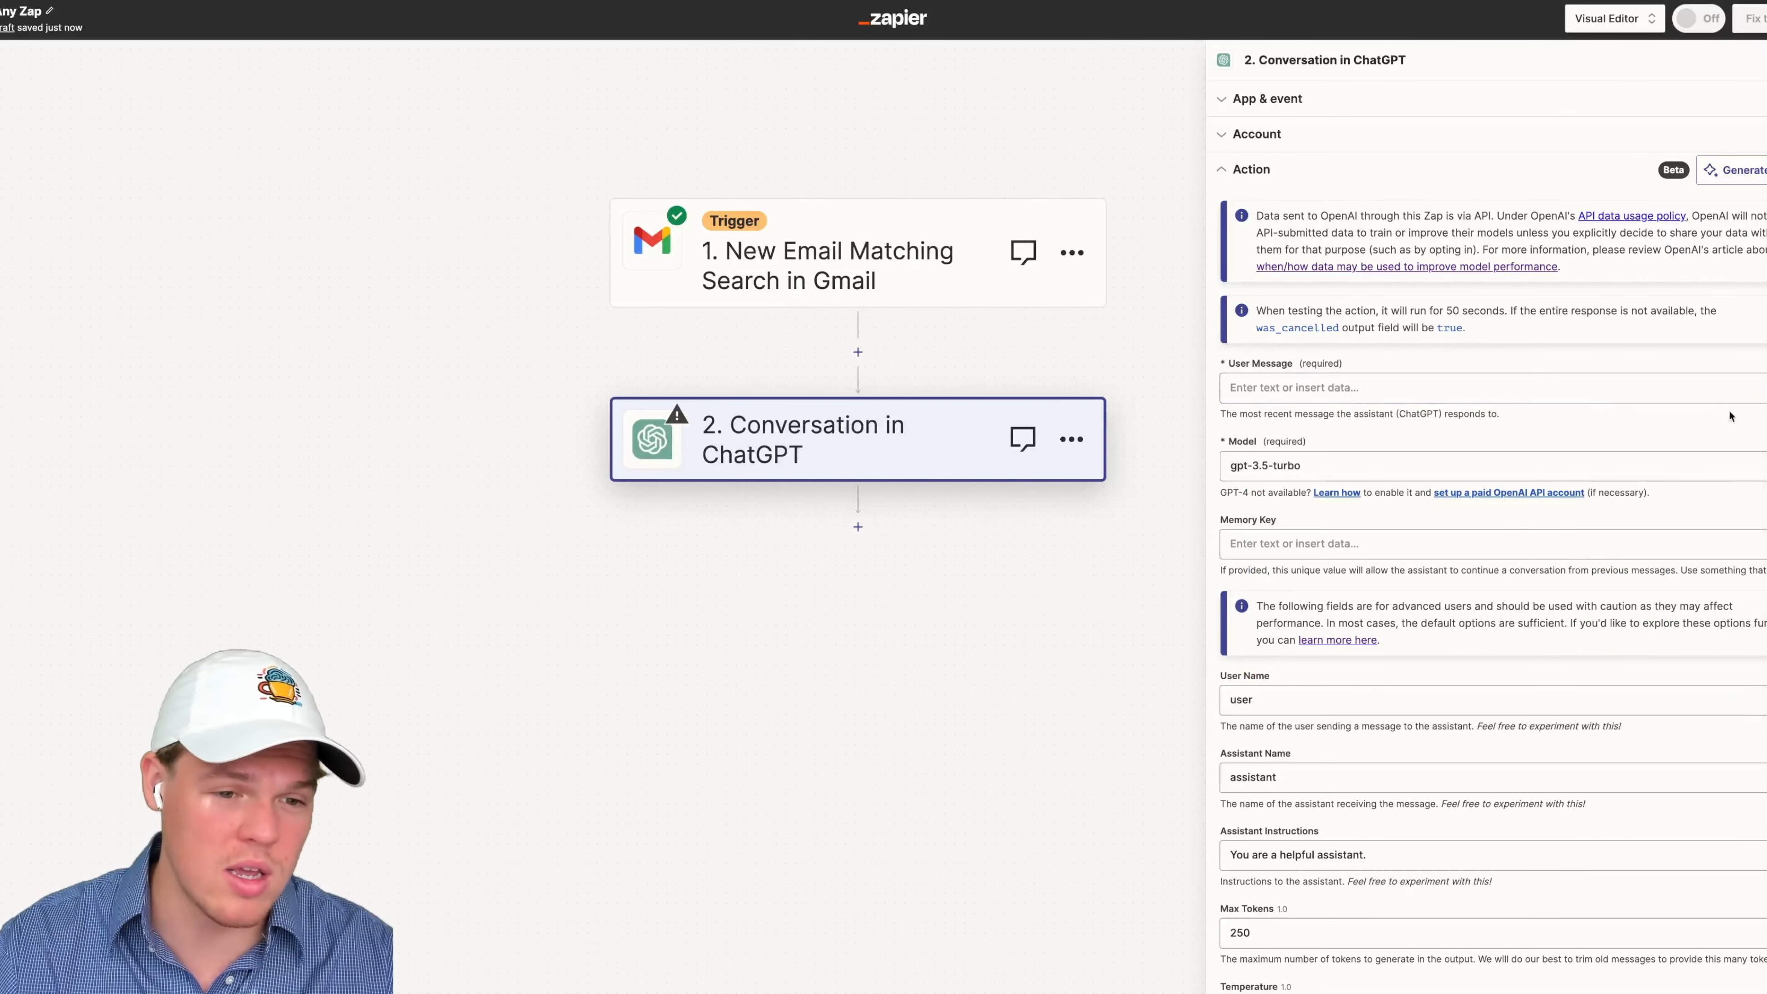
{"action": "left_click", "coordinate": [1522, 460]}
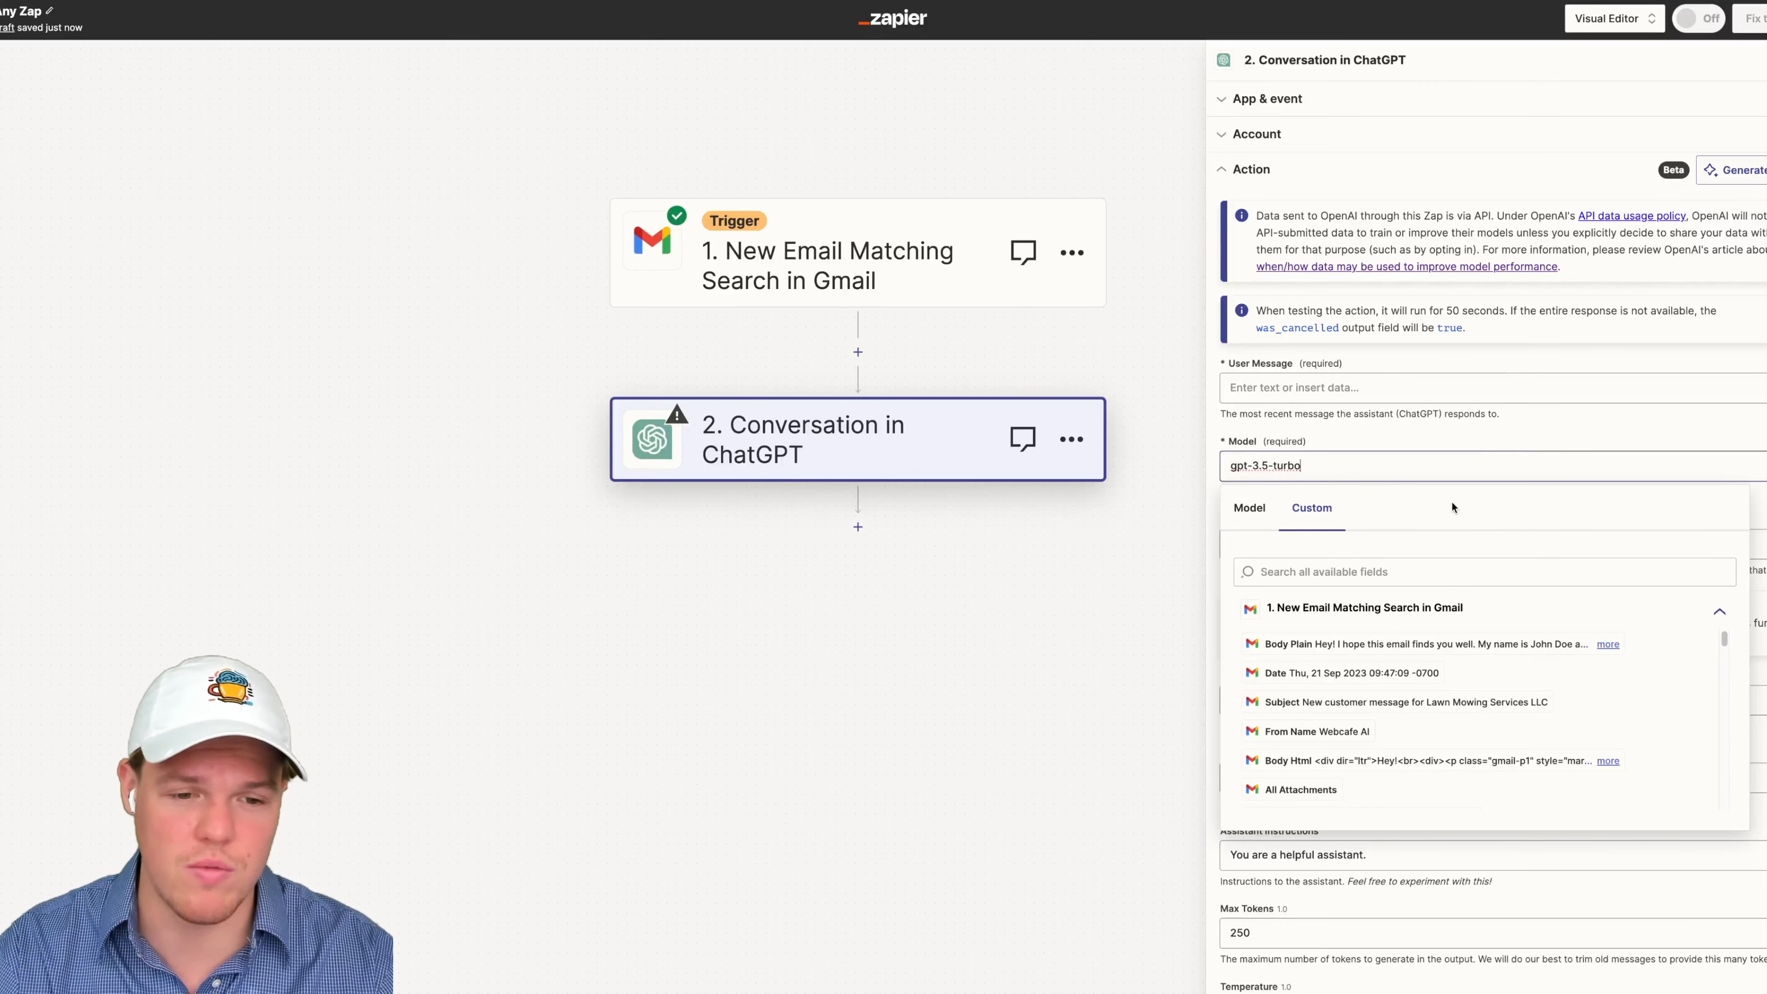
{"action": "left_click", "coordinate": [1256, 523]}
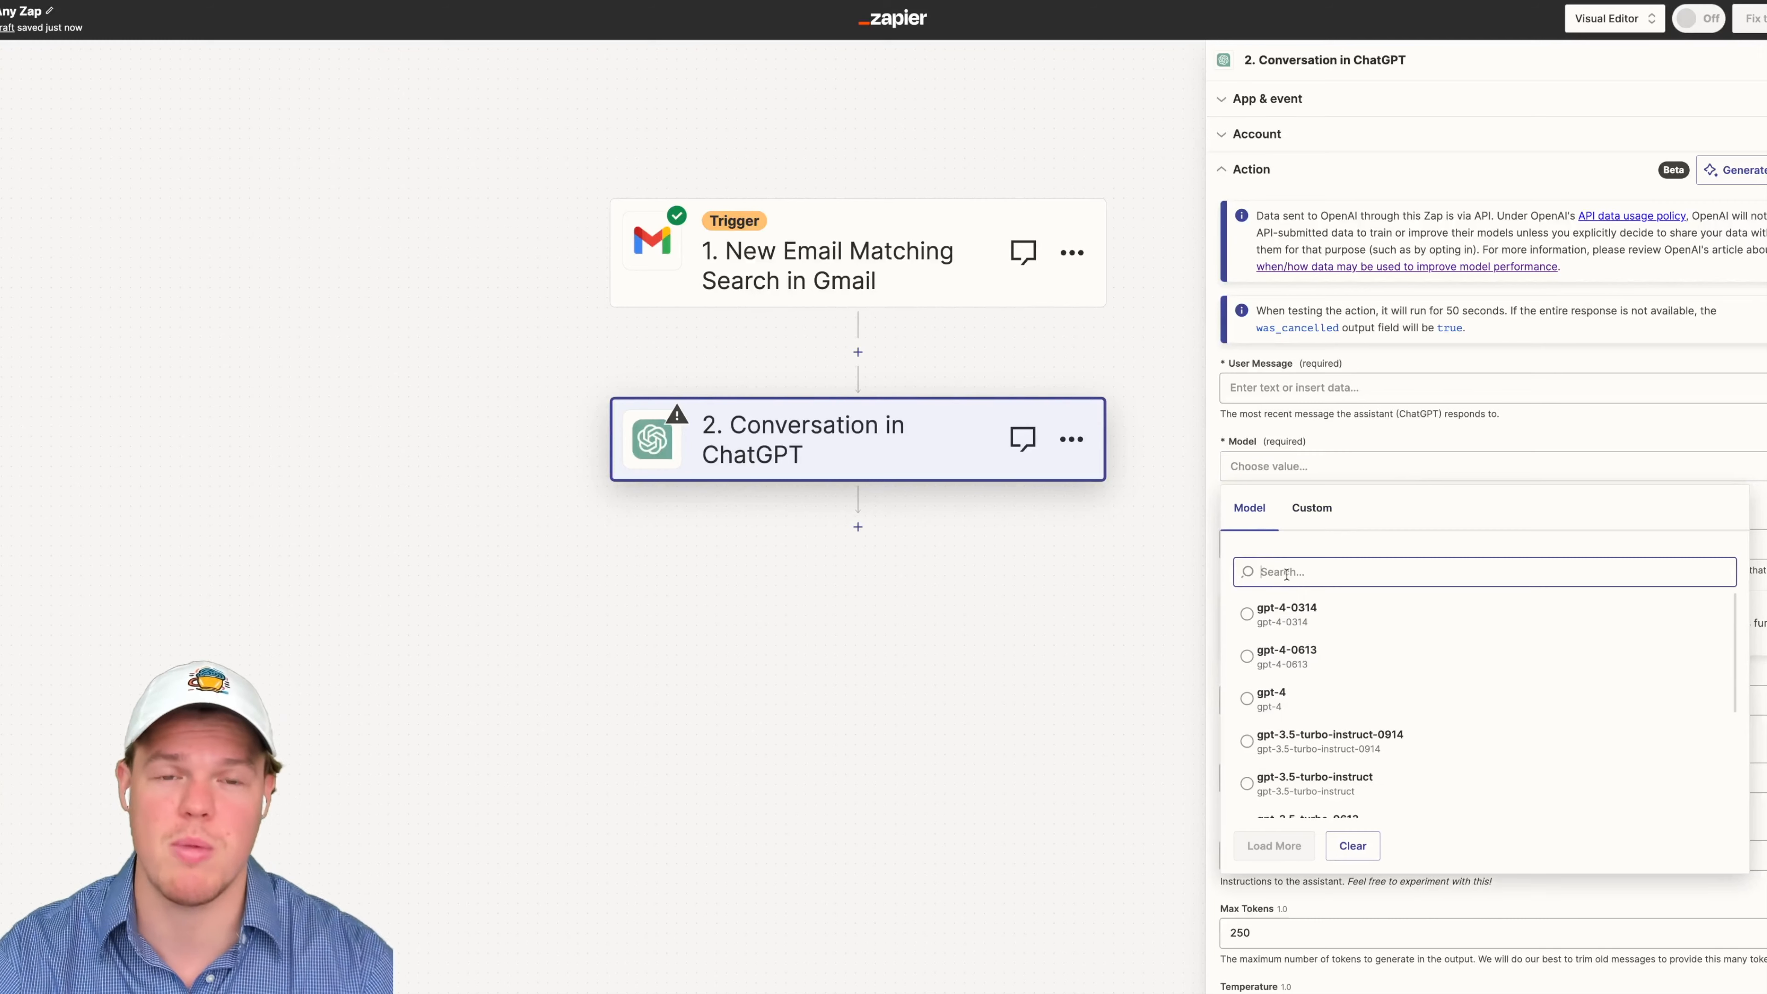
{"action": "left_click", "coordinate": [1308, 688]}
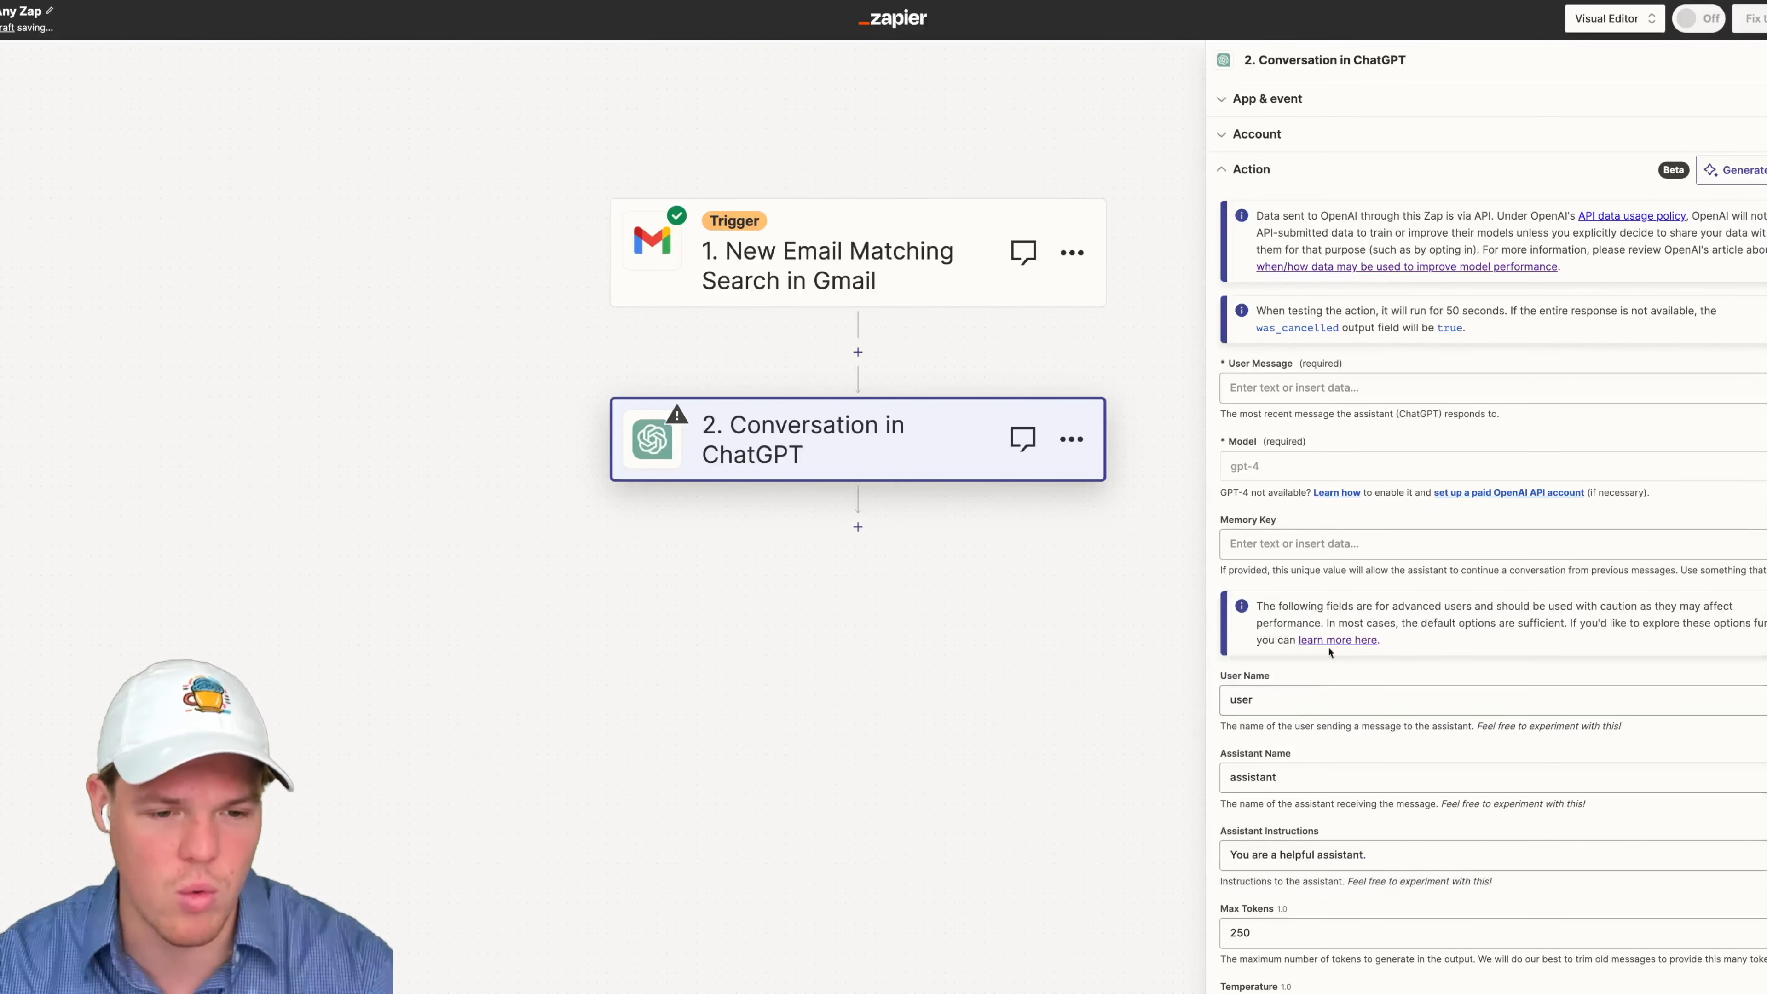
Step: Enter "Context: Based of this lead email we recevied for our Lawn Mowing Comapny" as the user message
{"action": "left_click", "coordinate": [1313, 390]}
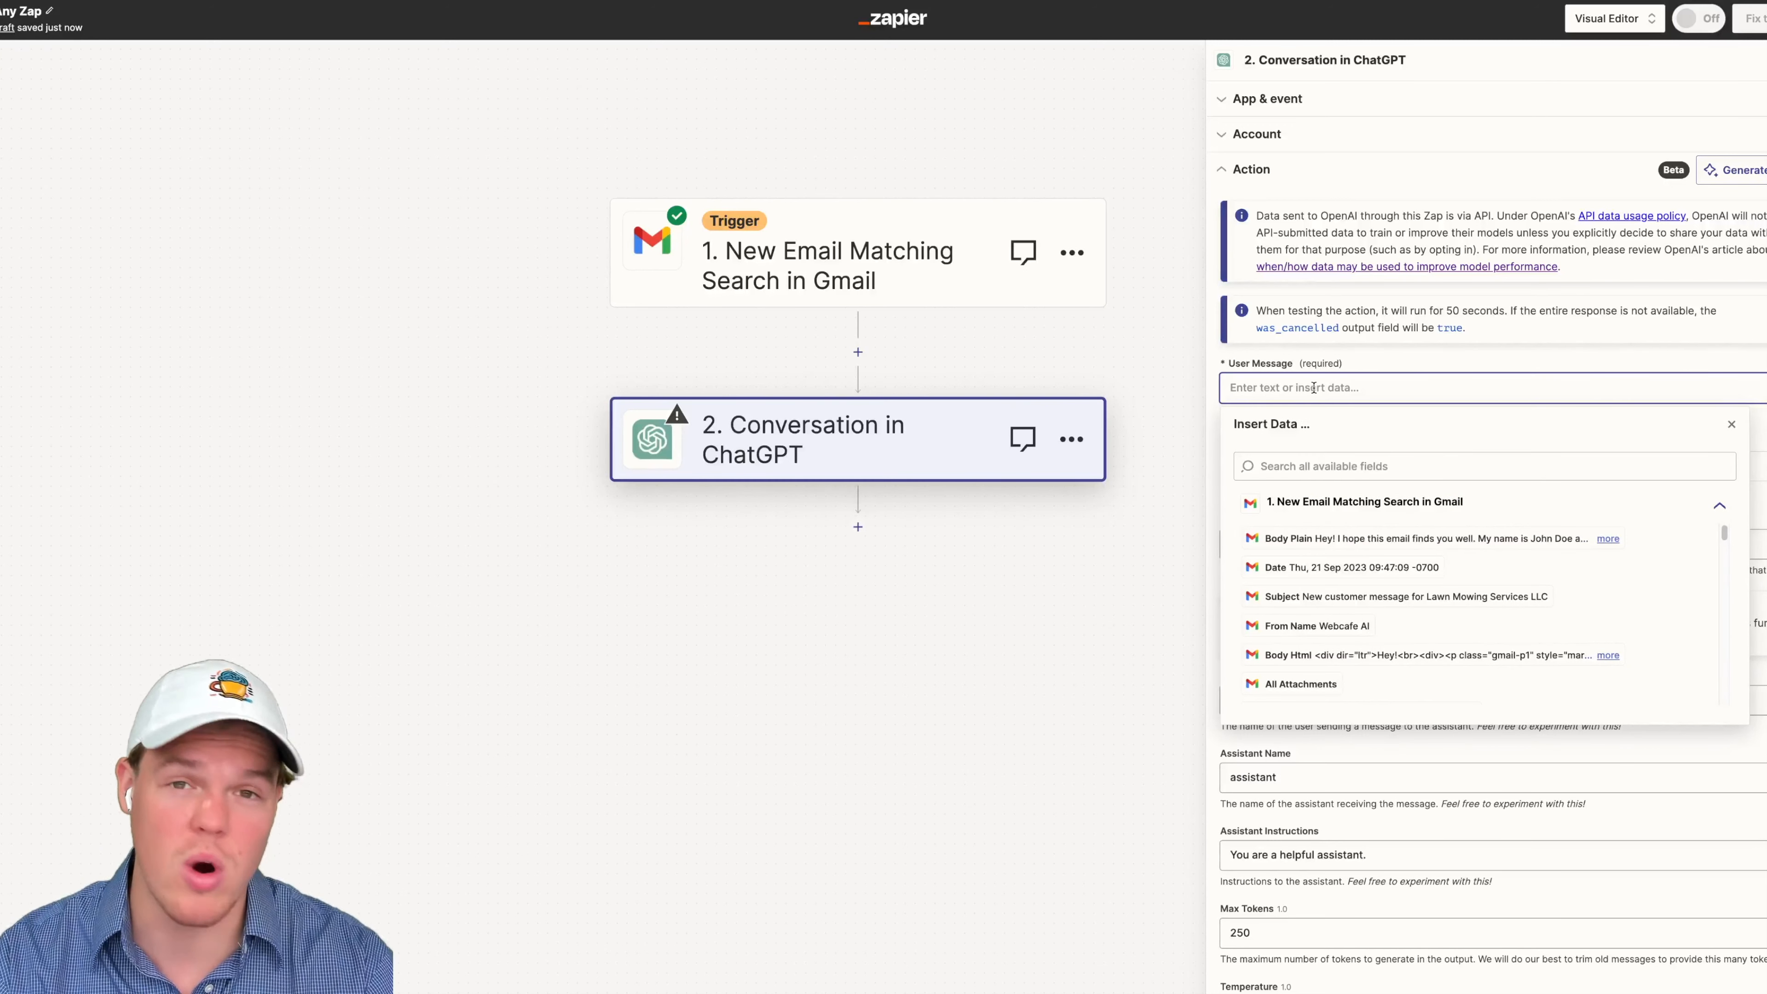
{"action": "type", "text": "Based of this lead email we recevied for our Lawn Mowing Comapny"}
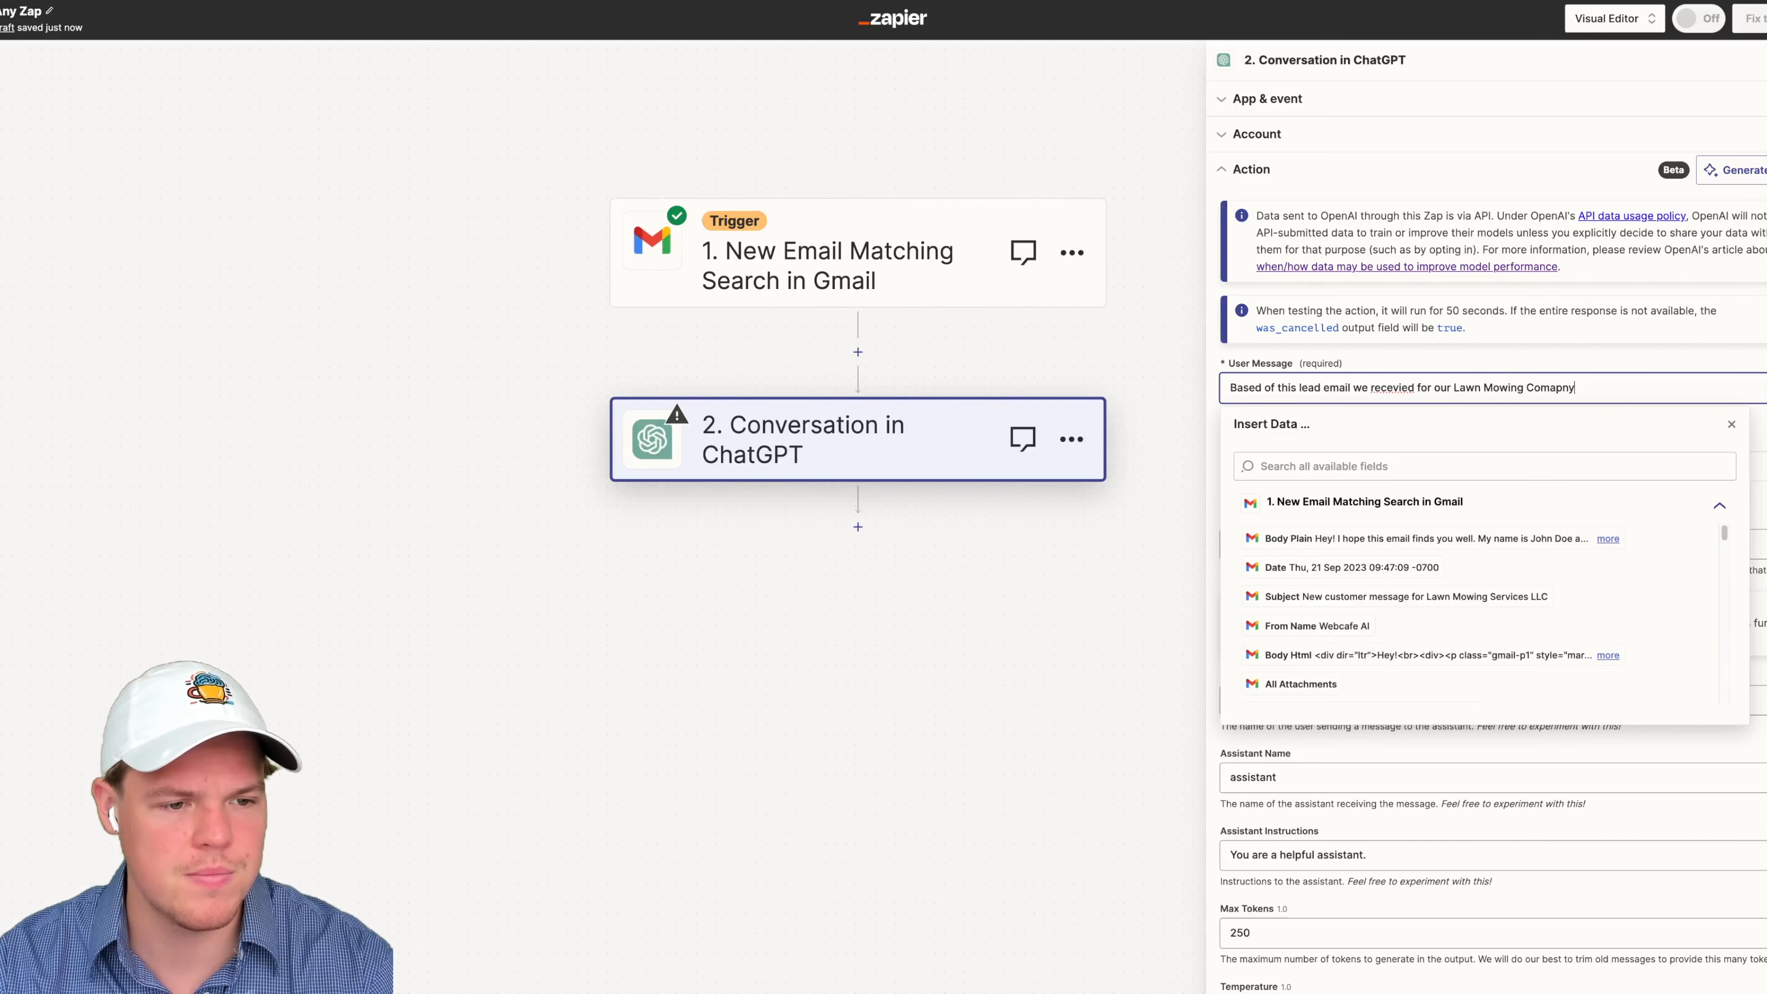
{"action": "left_click", "coordinate": [1229, 389]}
{"action": "type", "text": "Contec"}
{"action": "key", "text": "BackSpace"}
{"action": "type", "text": "xt:"}
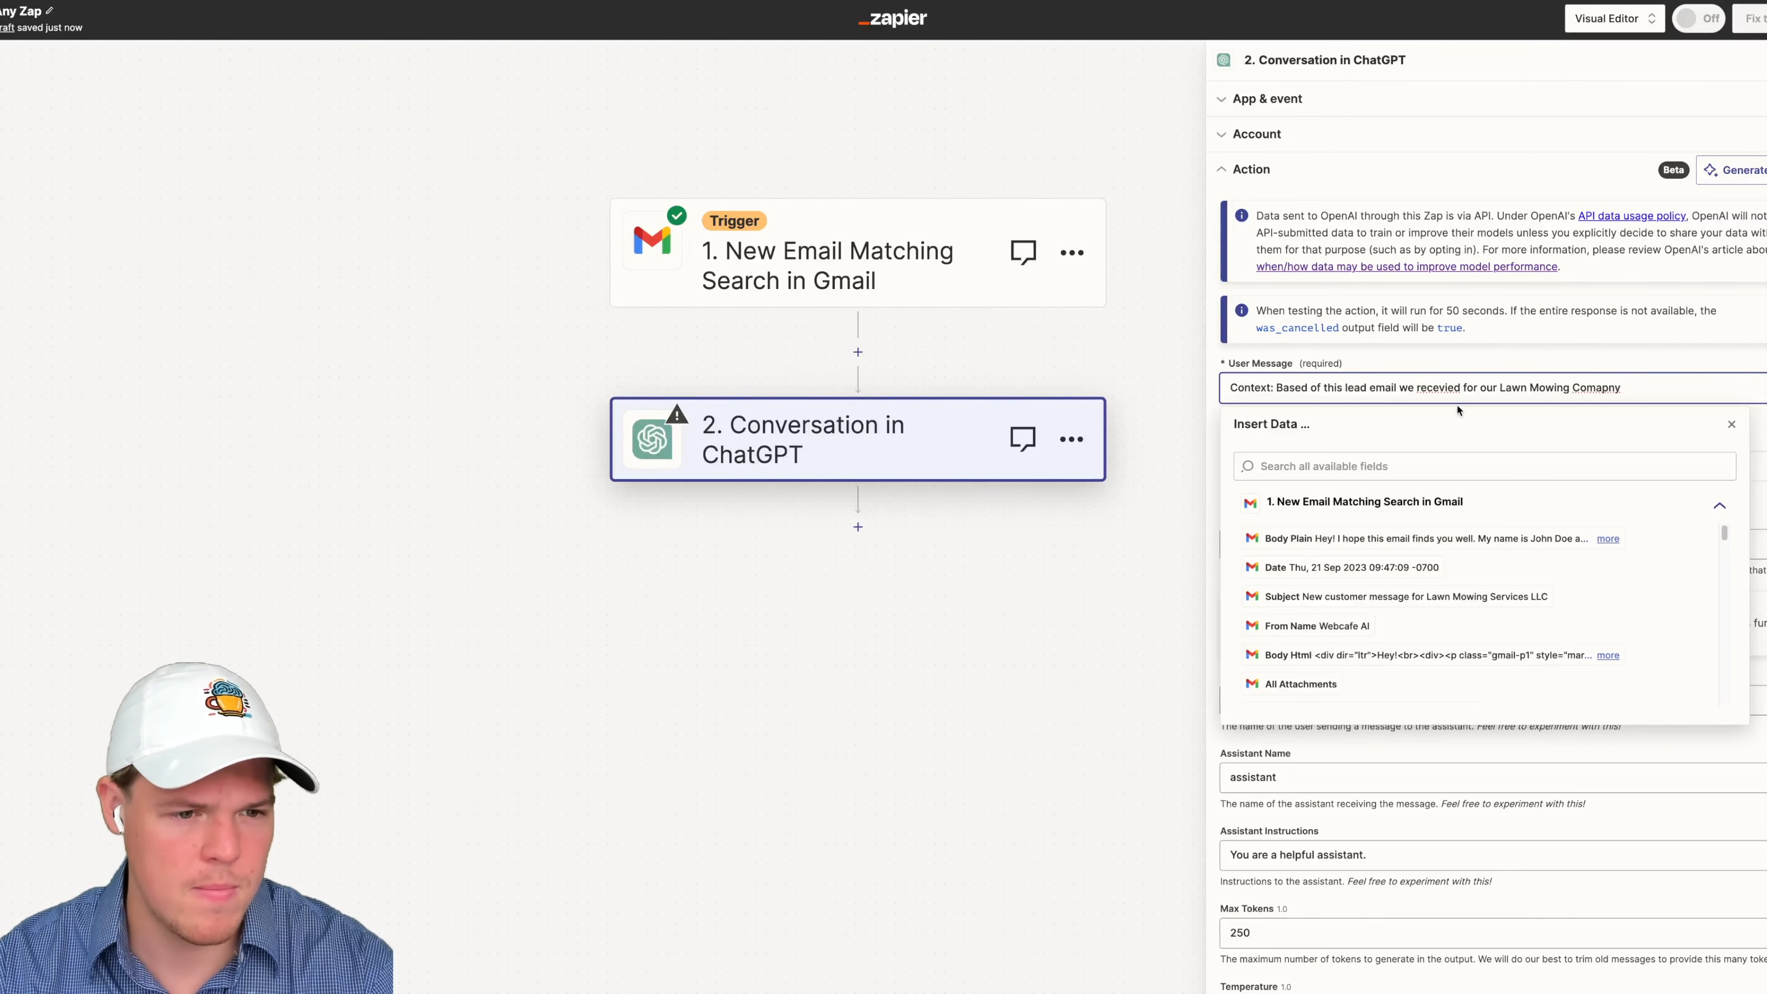
Step: Correct the misspelled words in the context sentence to "received" and "Company." and start a new line below it
{"action": "right_click", "coordinate": [1433, 387]}
{"action": "left_click", "coordinate": [1453, 392]}
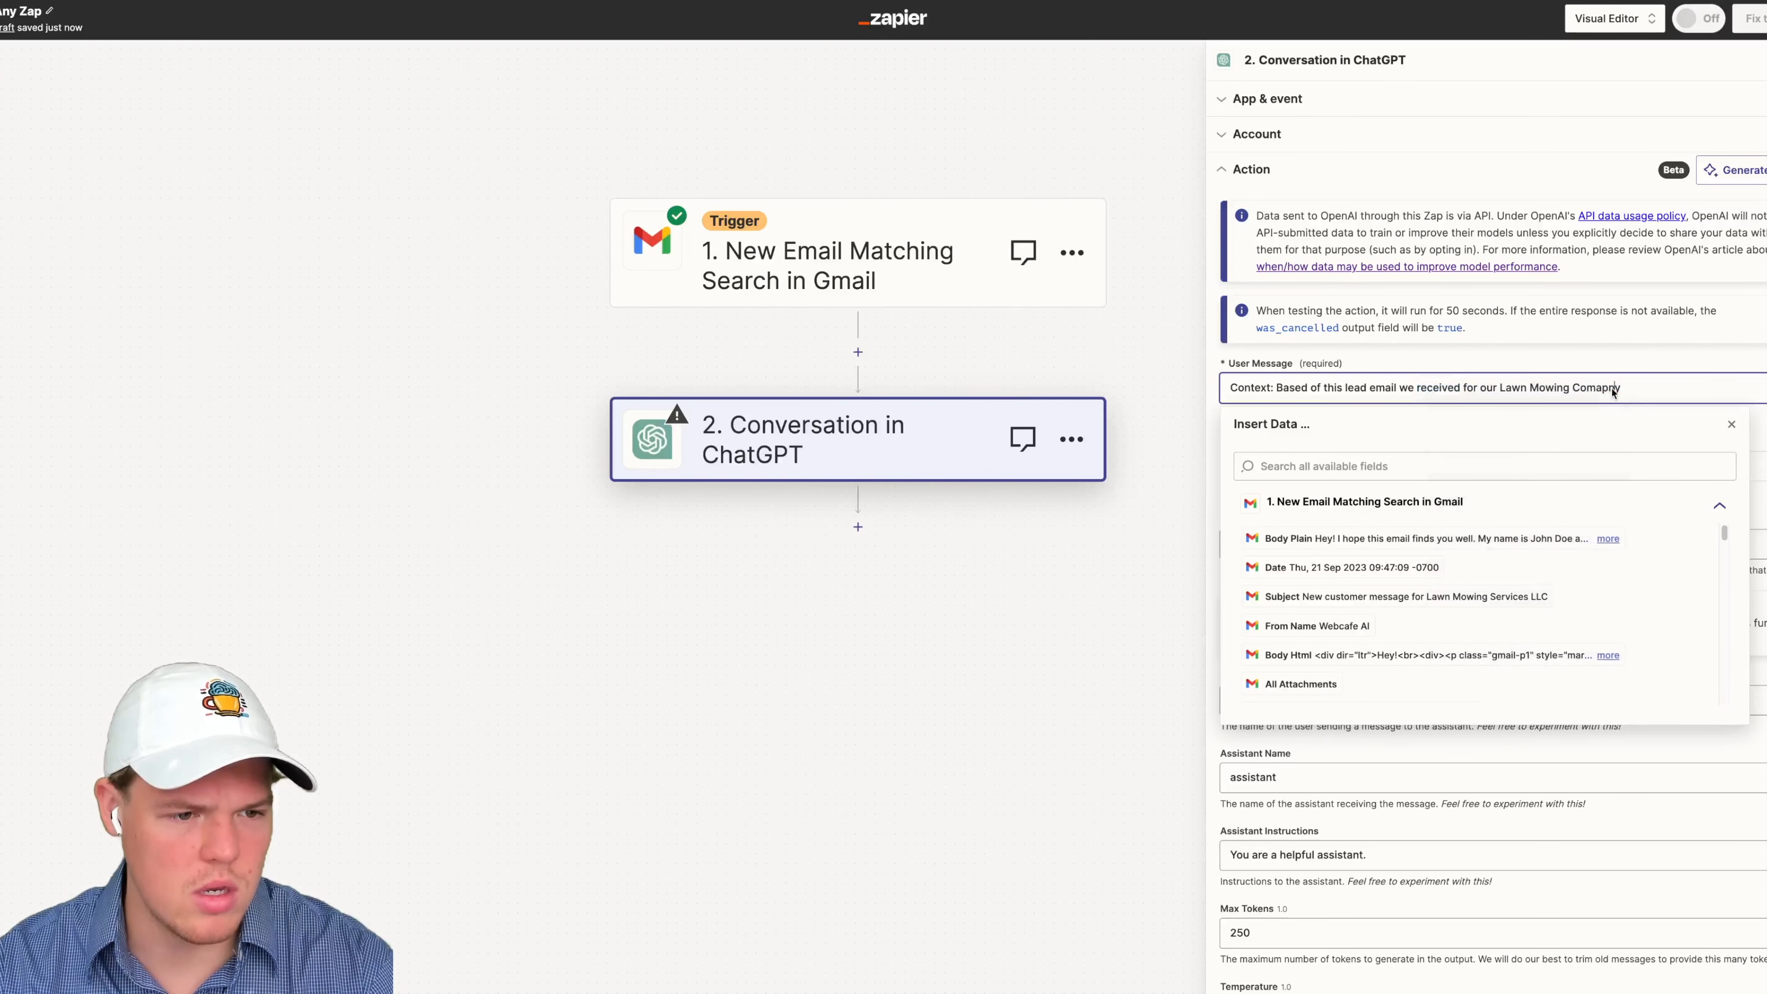
{"action": "right_click", "coordinate": [1612, 392]}
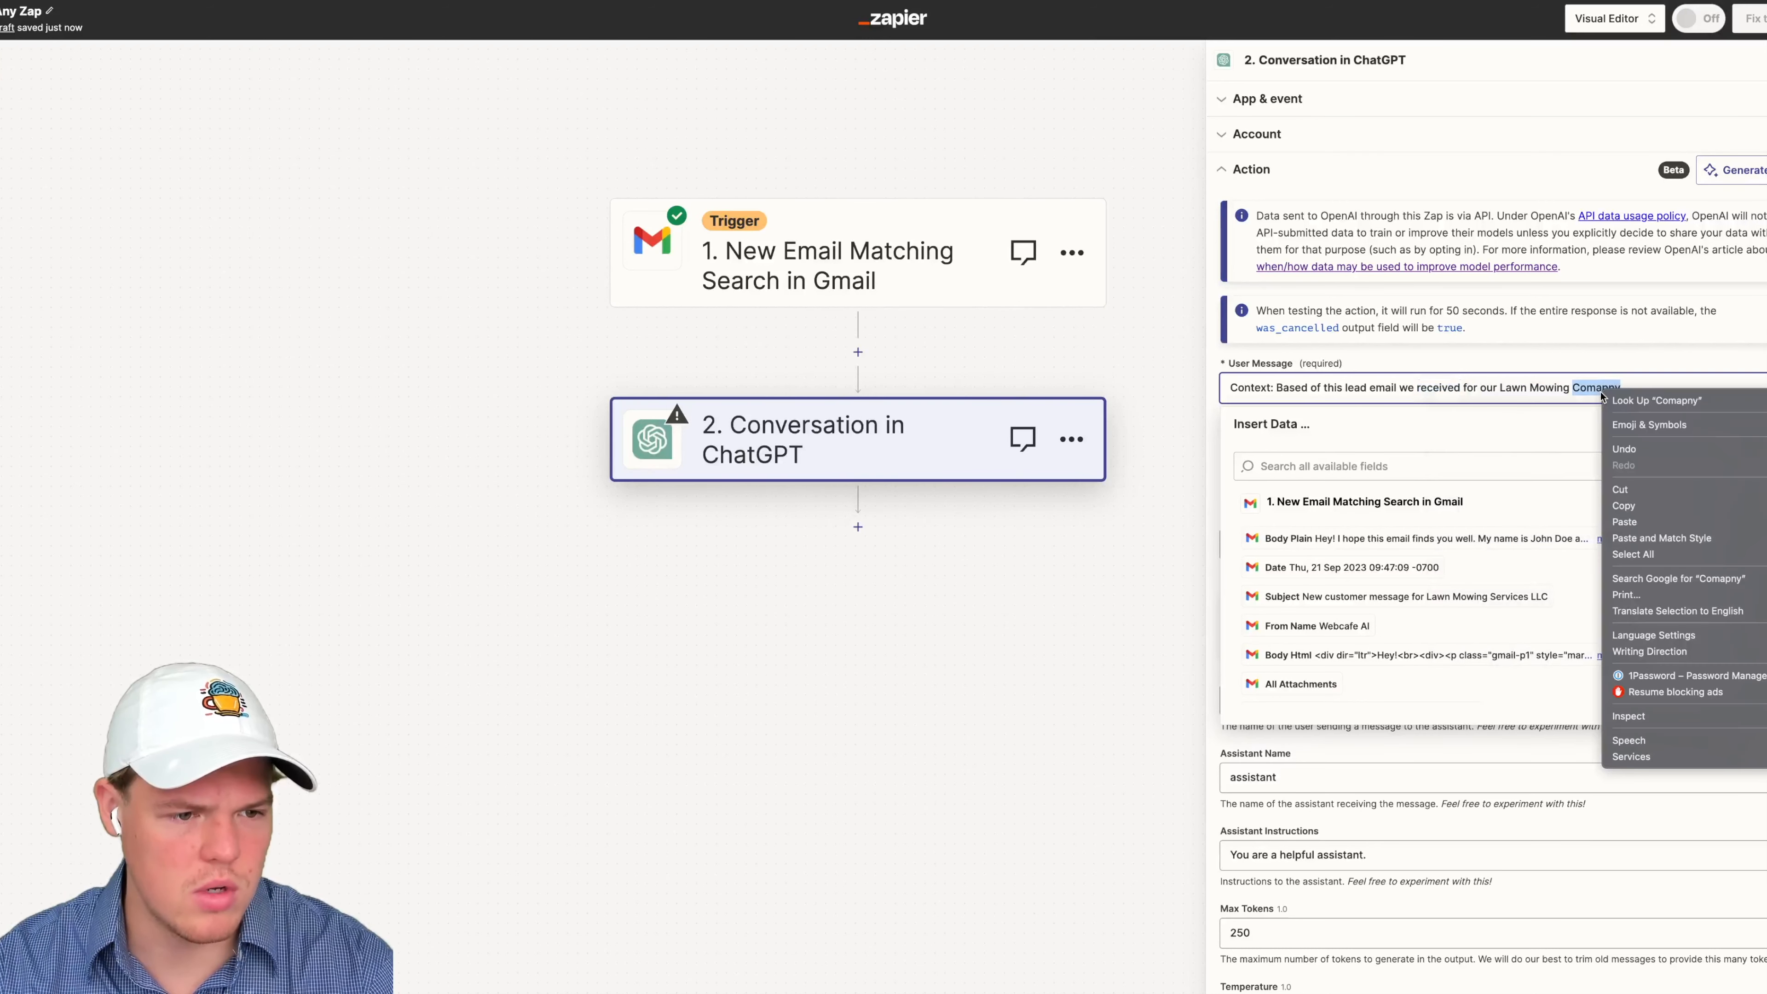
{"action": "left_click", "coordinate": [1621, 376]}
{"action": "left_click", "coordinate": [1607, 386]}
{"action": "triple_click", "coordinate": [1608, 385]}
{"action": "double_click", "coordinate": [1608, 384]}
{"action": "type", "text": "Company"}
{"action": "key", "text": "Return"}
{"action": "key", "text": "Return"}
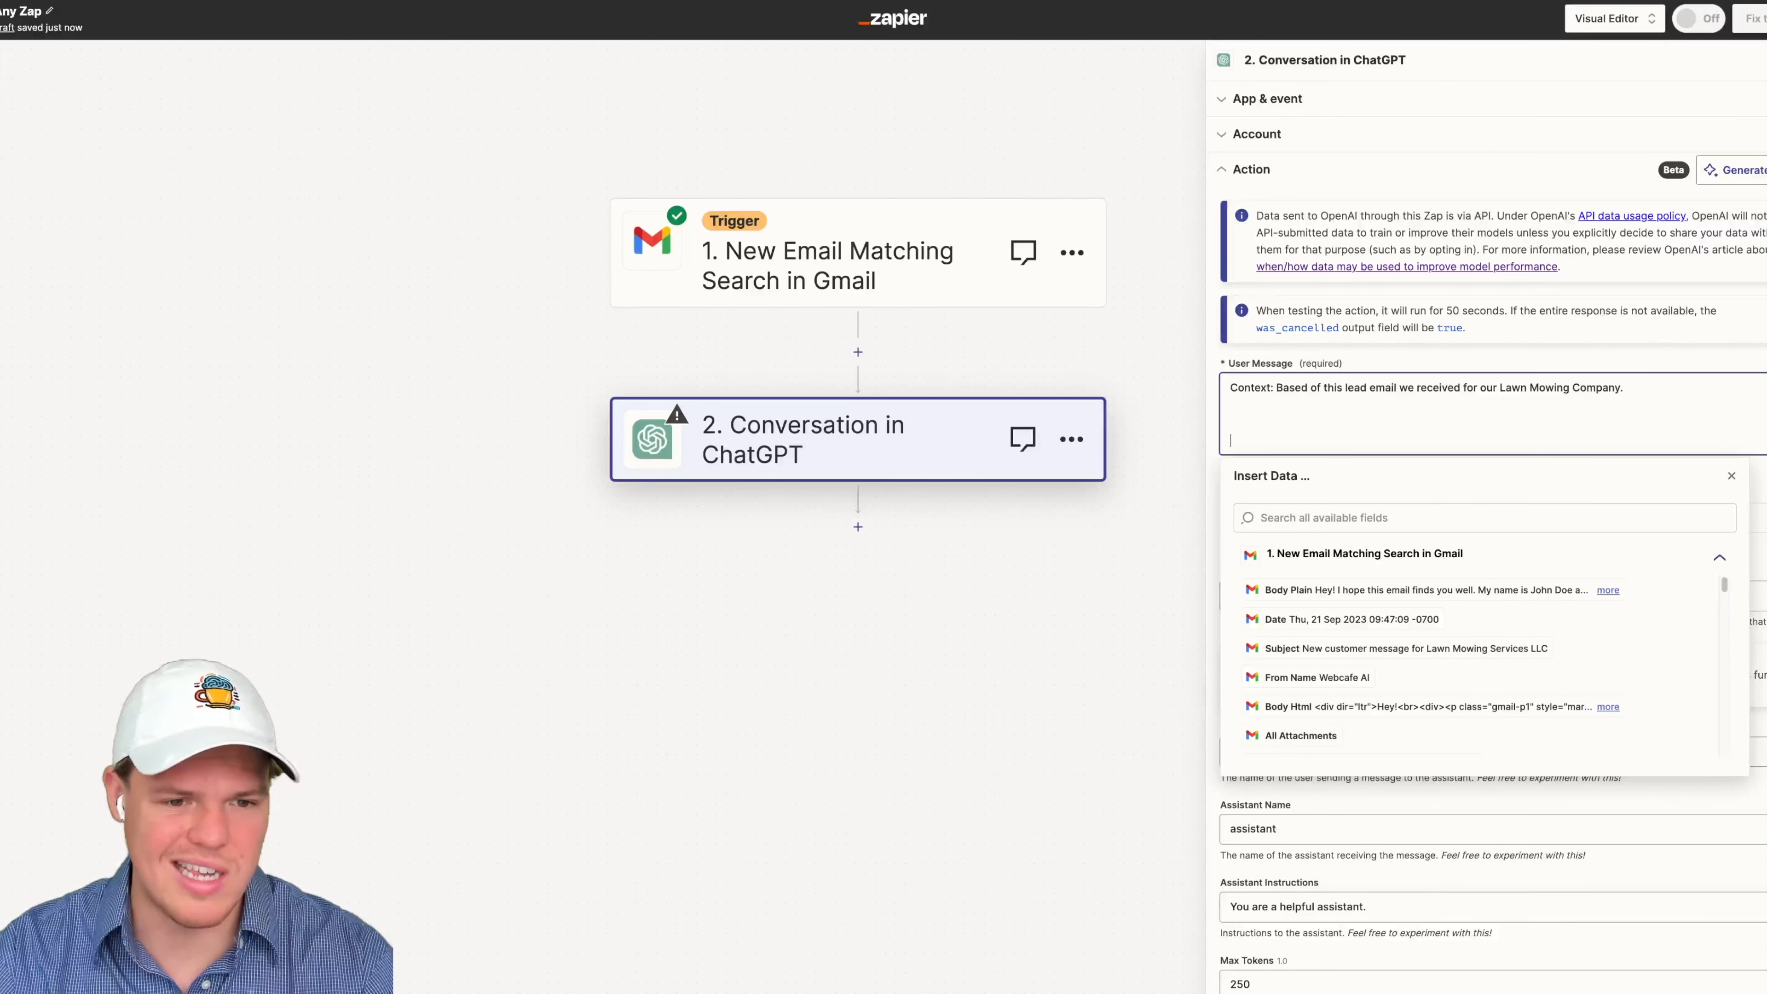
Step: Add a "Lead Email:" line below the context sentence in the user message
{"action": "key", "text": "BackSpace"}
{"action": "type", "text": "Lea"}
{"action": "key", "text": "BackSpace"}
{"action": "key", "text": "BackSpace"}
{"action": "key", "text": "BackSpace"}
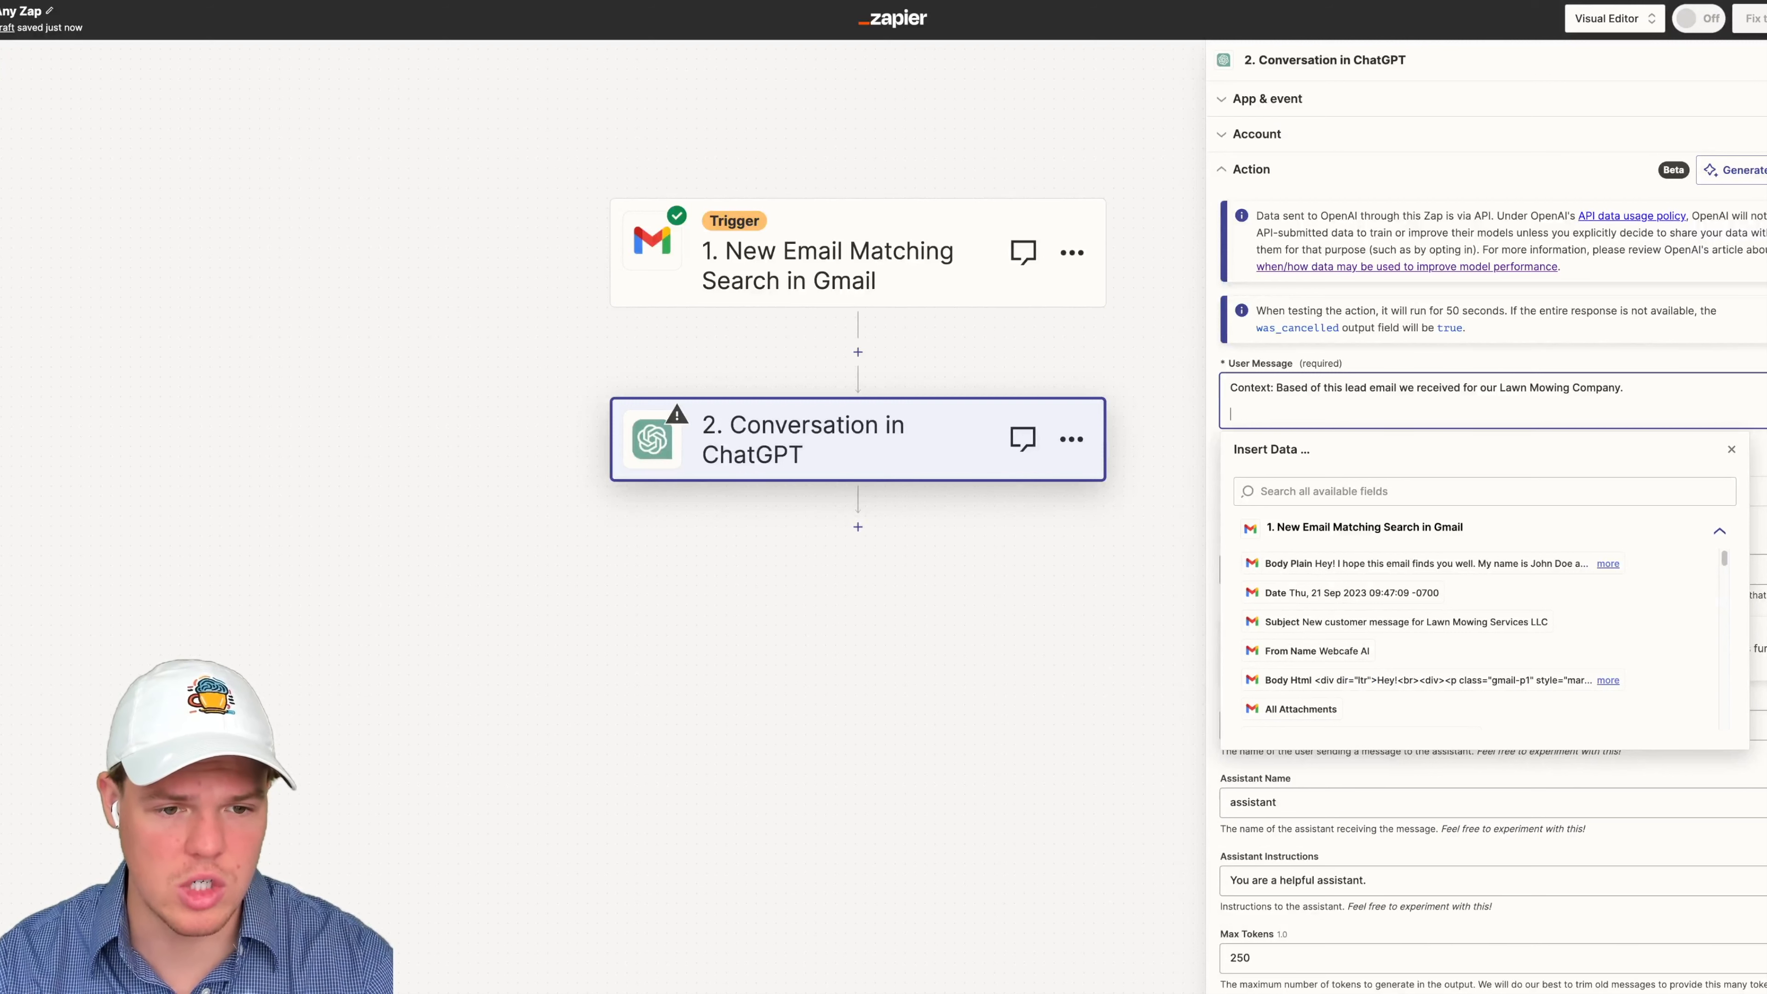
{"action": "type", "text": "Lead Email:"}
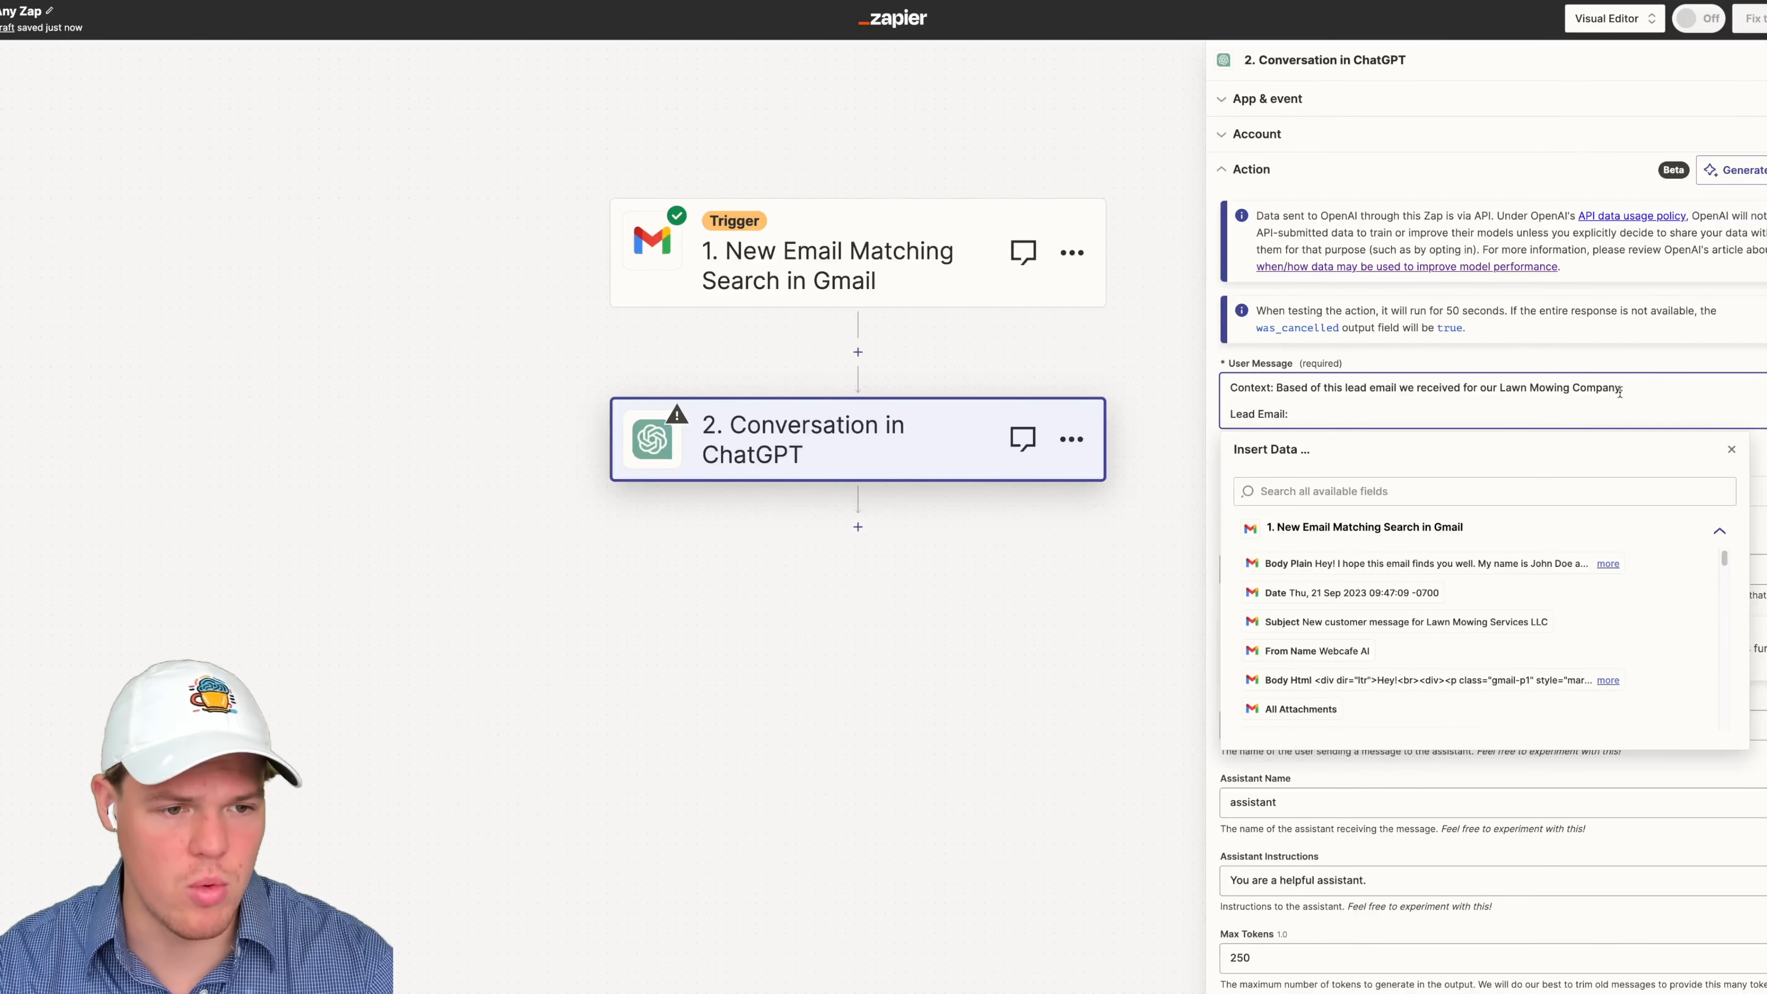
{"action": "left_click_drag", "start_coordinate": [1344, 388], "coordinate": [1225, 415]}
{"action": "left_click", "coordinate": [1307, 415]}
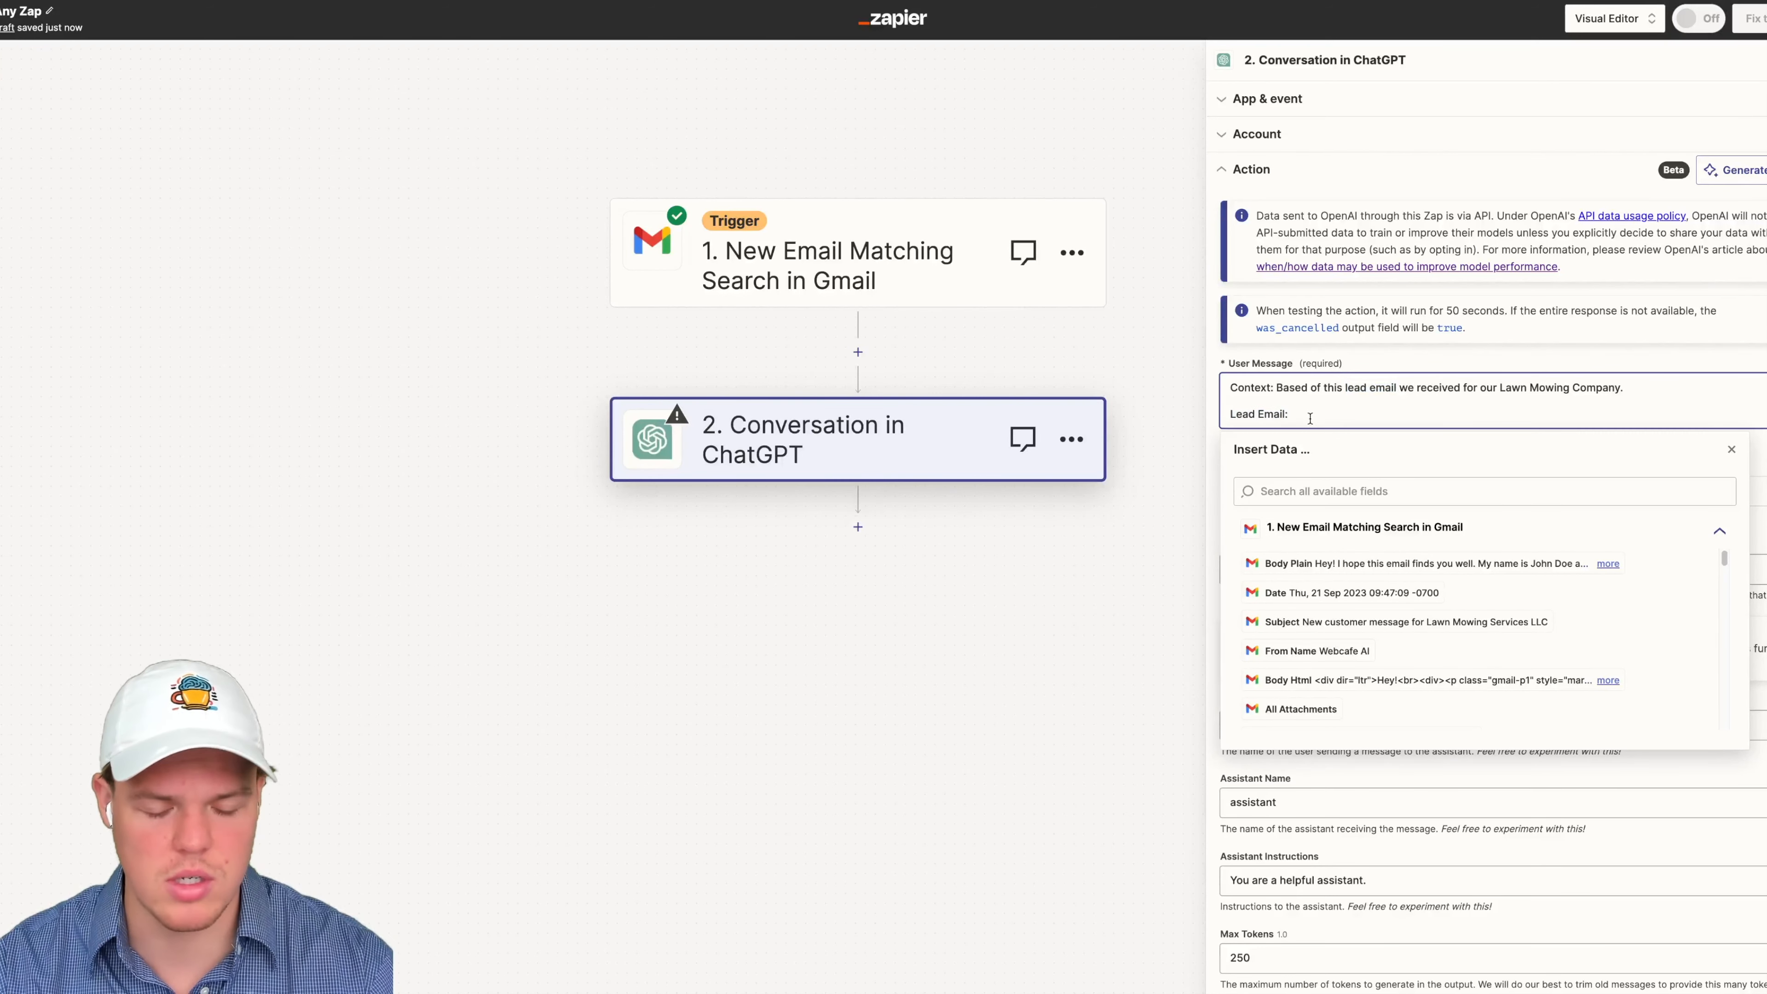
Step: Add "Subject:" and "Body:" lines below "Lead Email:", each followed by an empty pair of parentheses
{"action": "key", "text": "Return"}
{"action": "type", "text": "Subject:"}
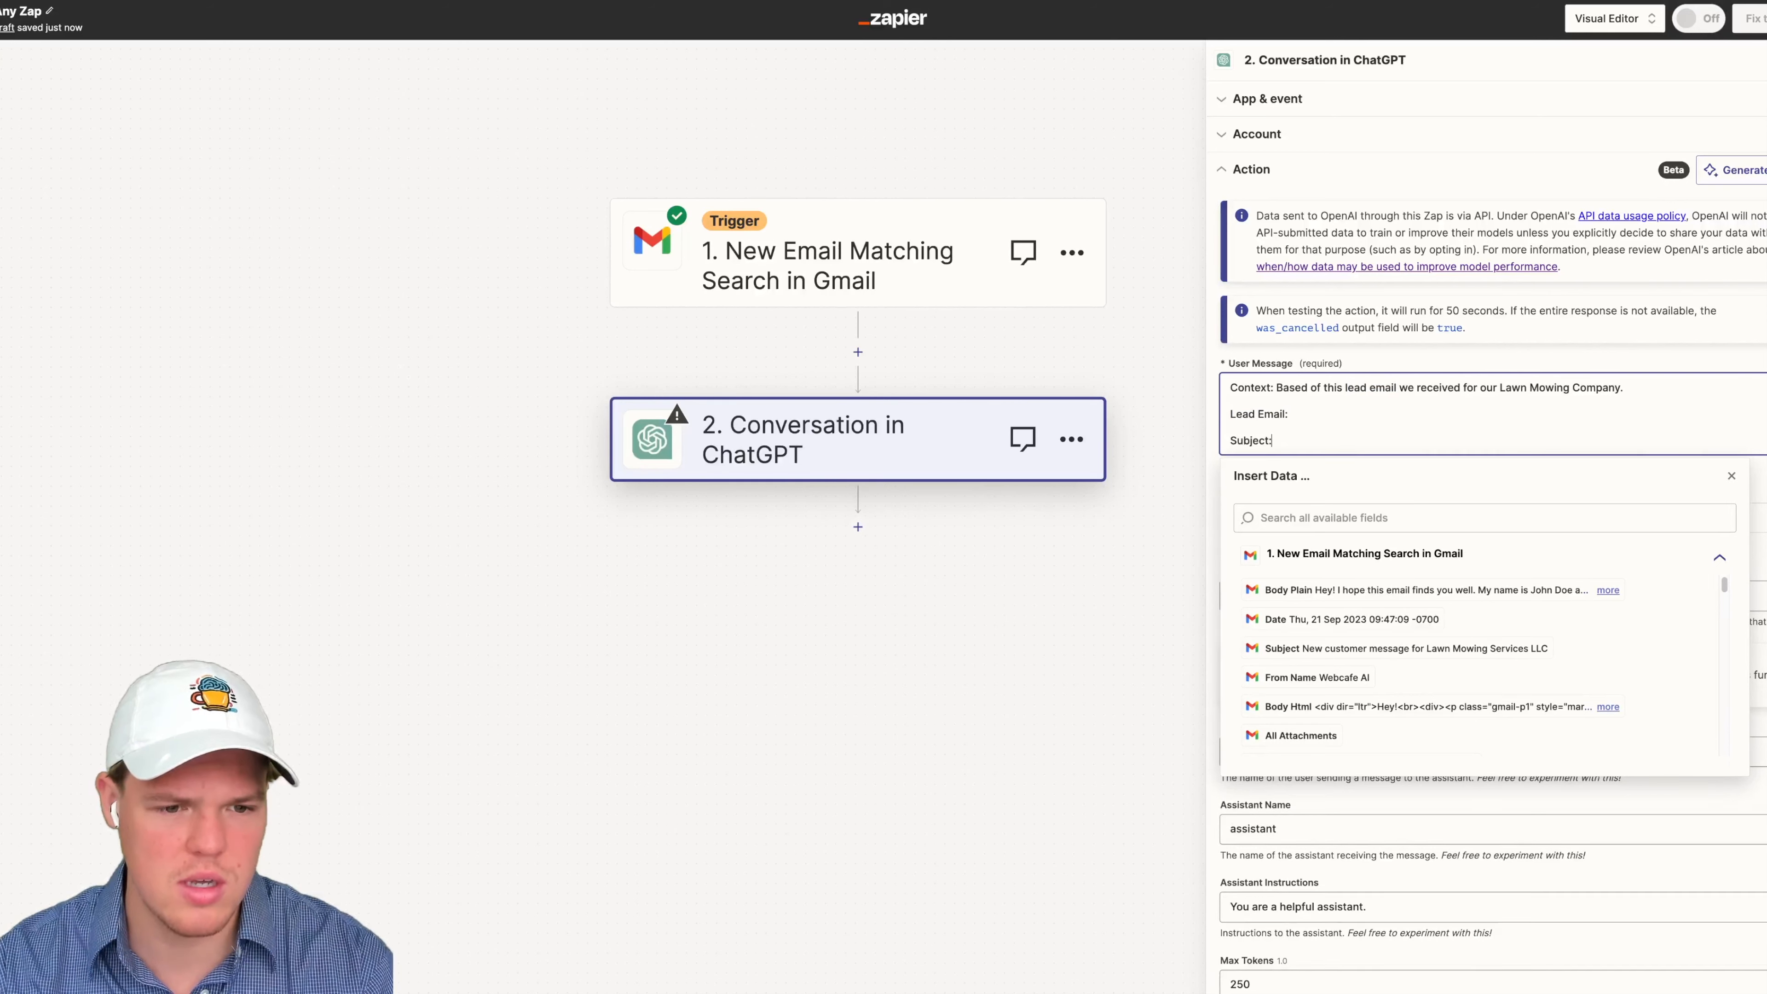
{"action": "key", "text": "Return"}
{"action": "type", "text": "Bodt"}
{"action": "key", "text": "BackSpace"}
{"action": "type", "text": "yL"}
{"action": "key", "text": "BackSpace"}
{"action": "type", "text": ":"}
{"action": "left_click", "coordinate": [1304, 438]}
{"action": "type", "text": "()"}
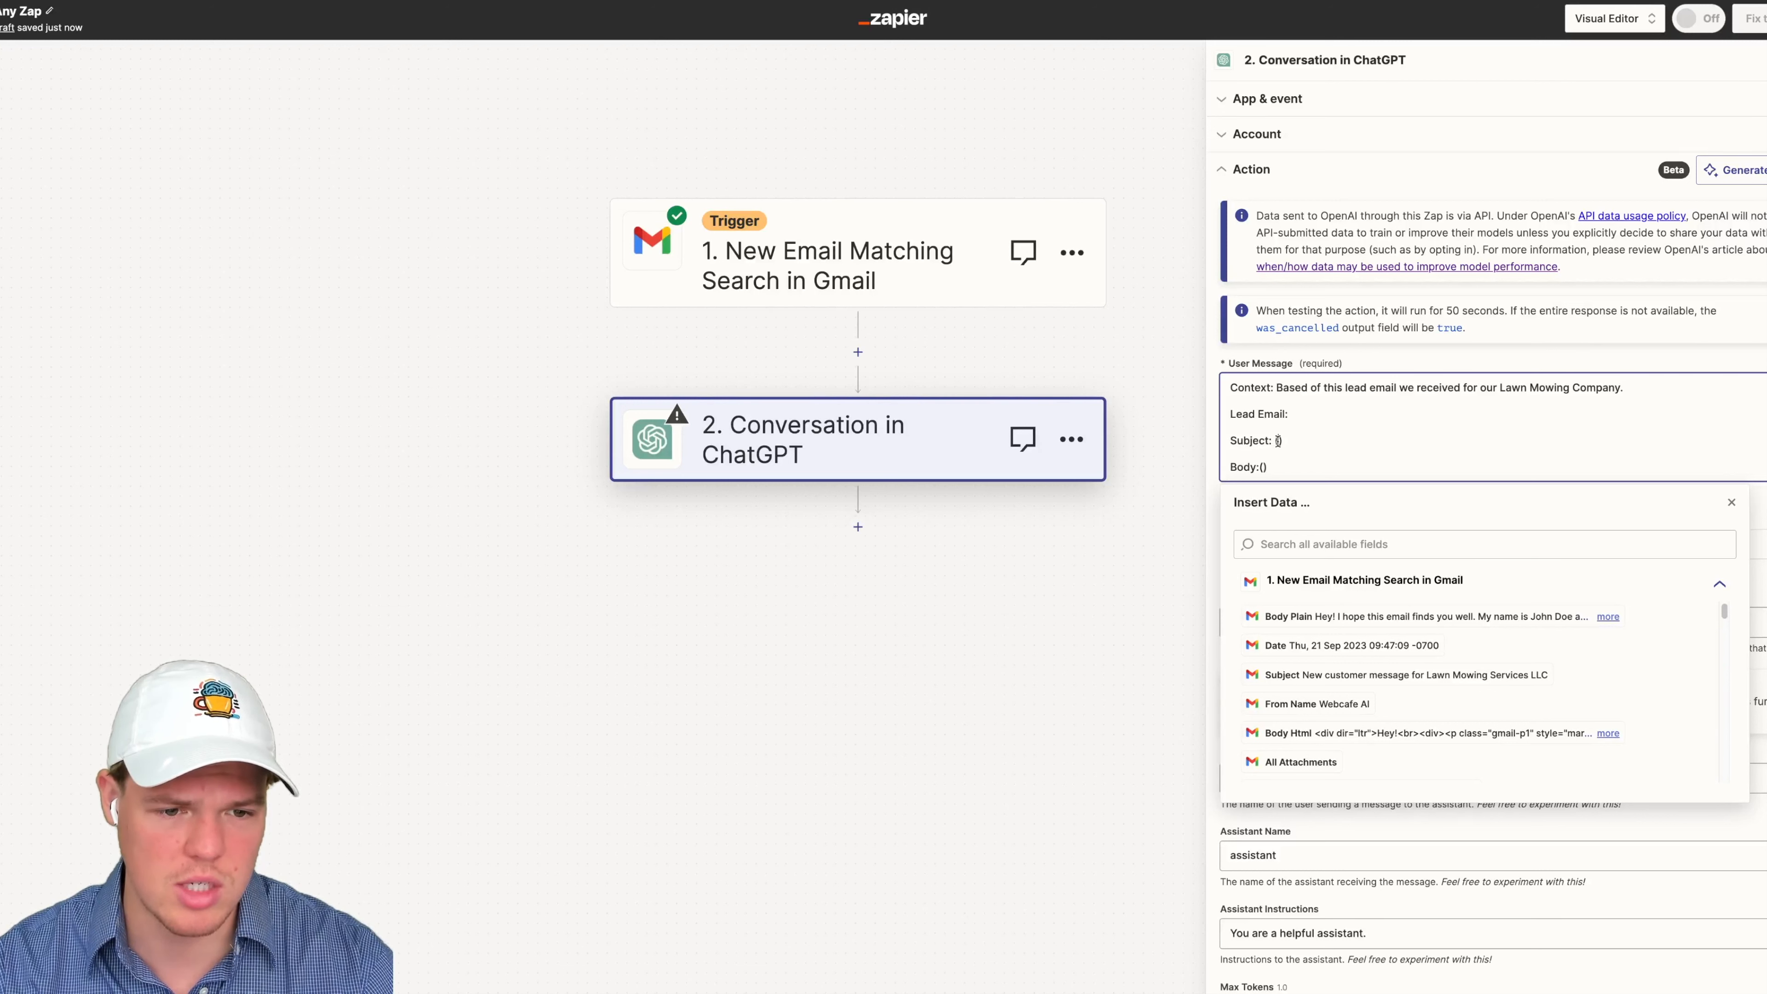
Step: Insert the Gmail trigger's Subject and Body Plain fields after their labels, each enclosed in one pair of parentheses
{"action": "left_click", "coordinate": [1317, 674]}
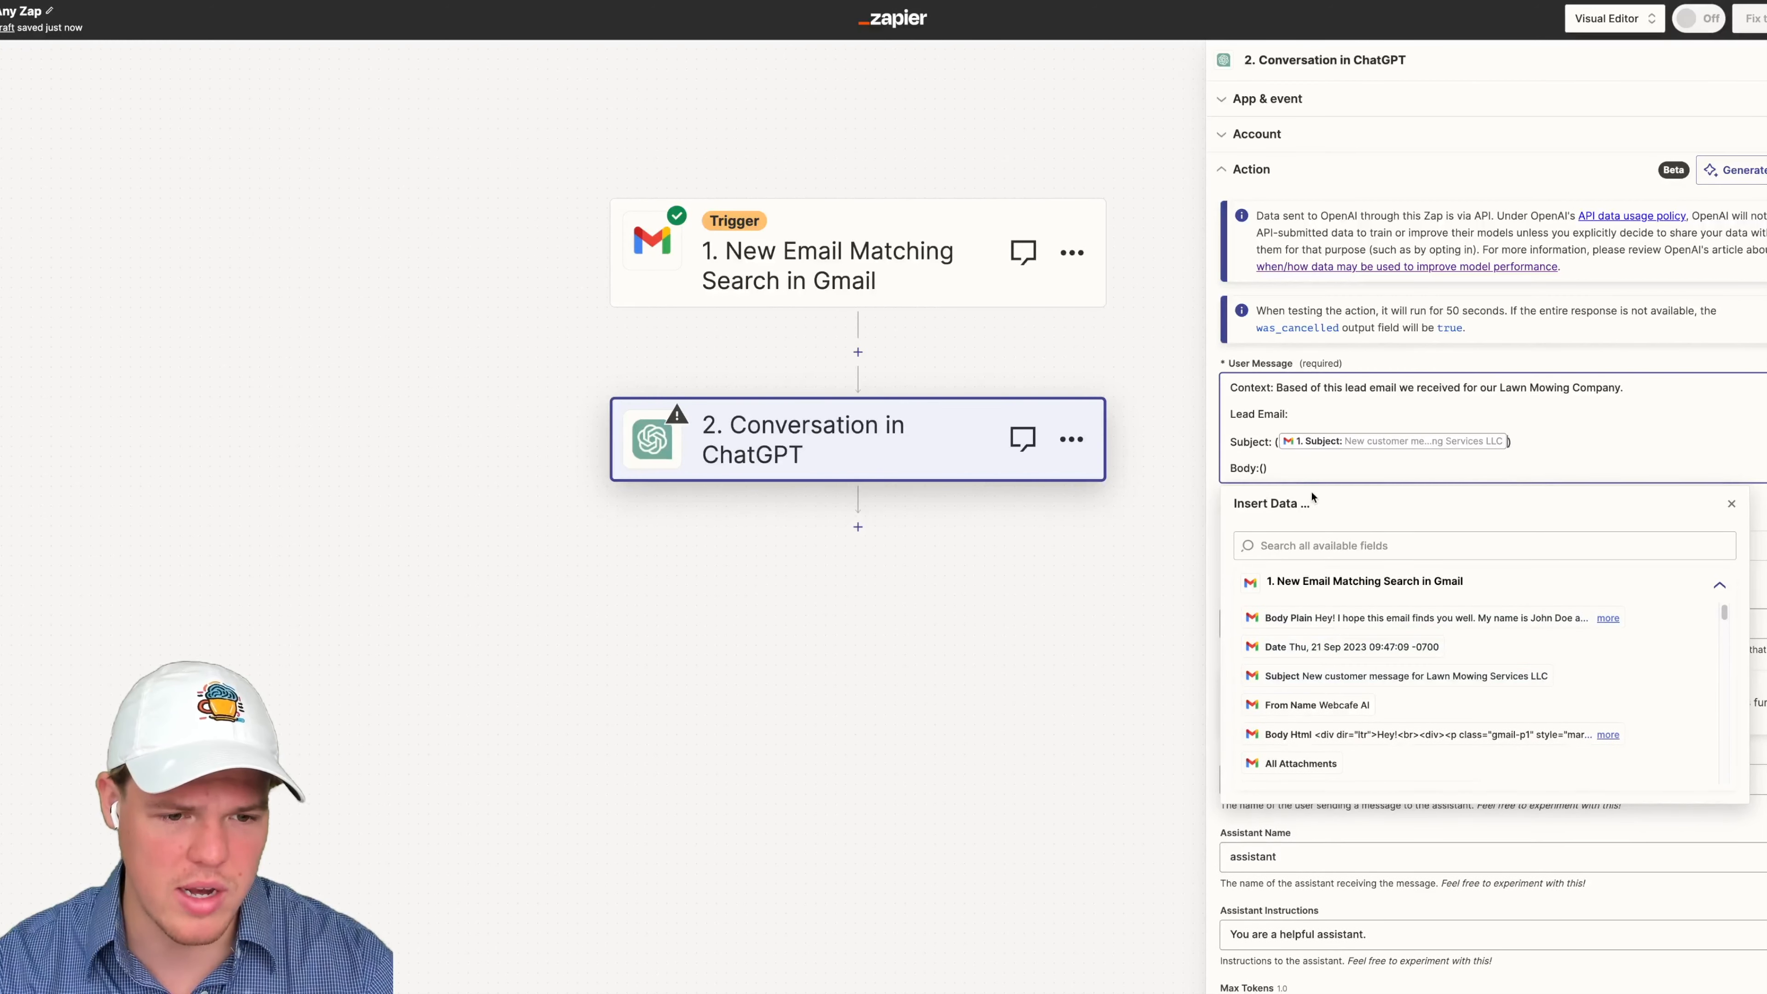
{"action": "left_click", "coordinate": [1346, 618]}
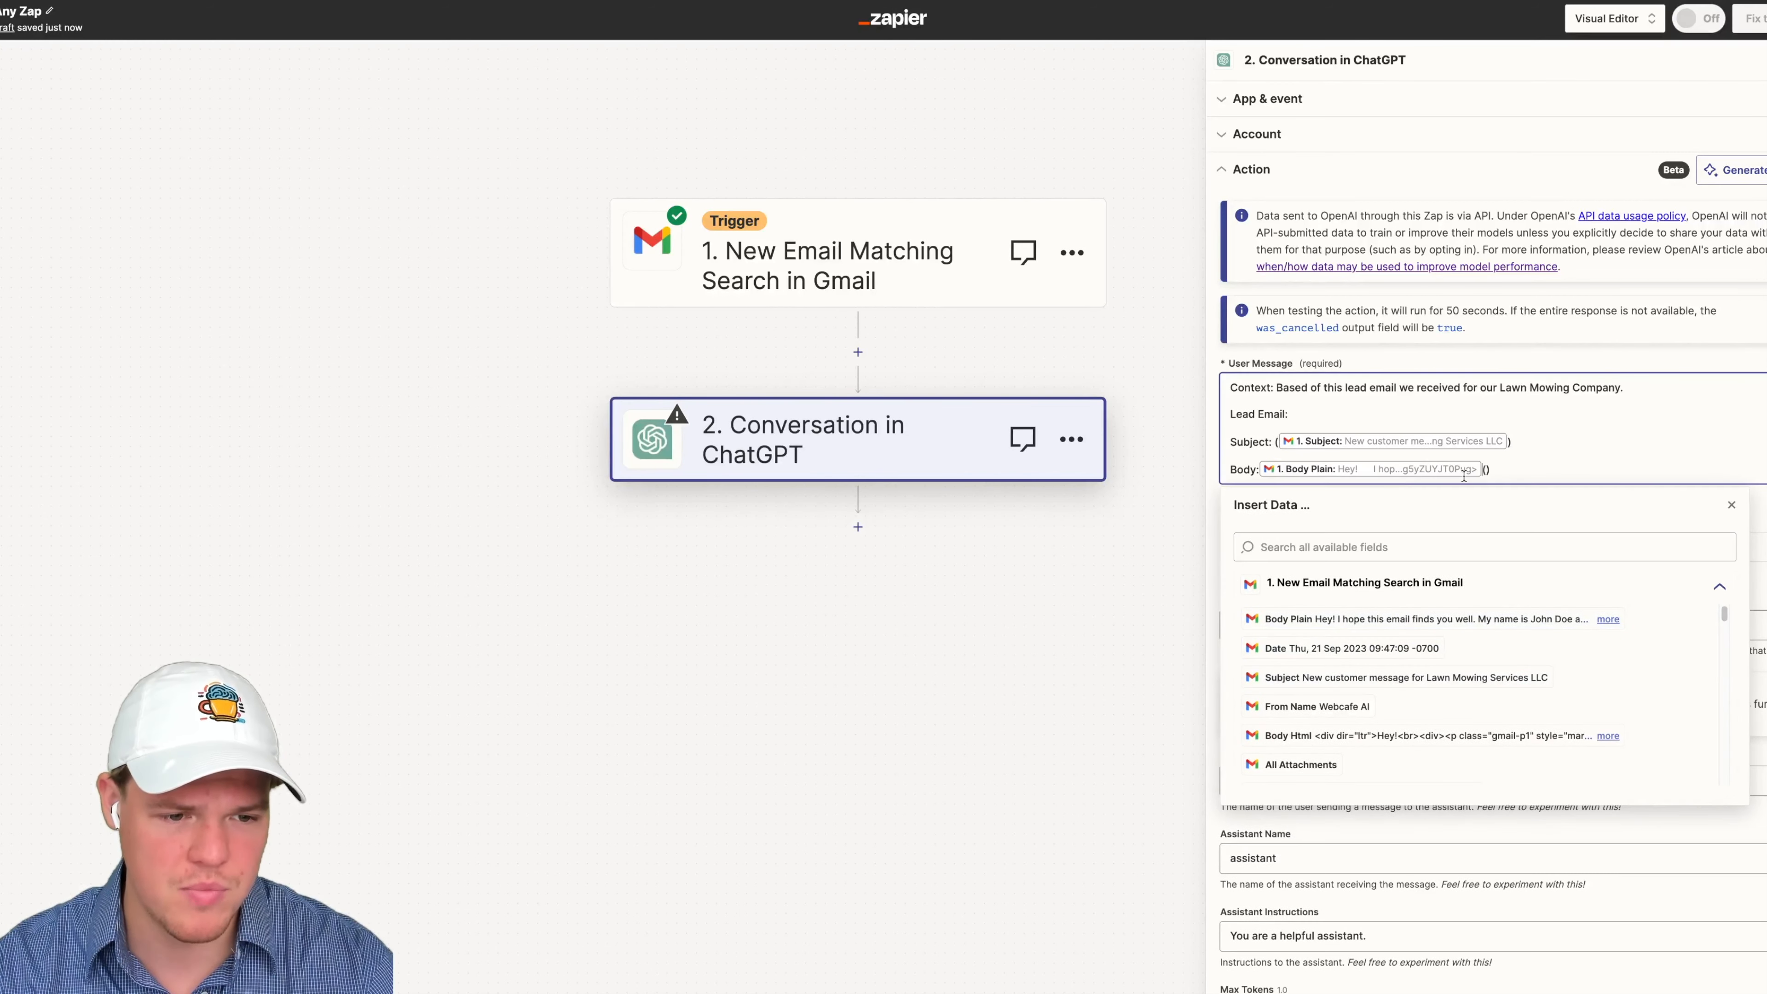
{"action": "key", "text": "BackSpace"}
{"action": "key", "text": "BackSpace"}
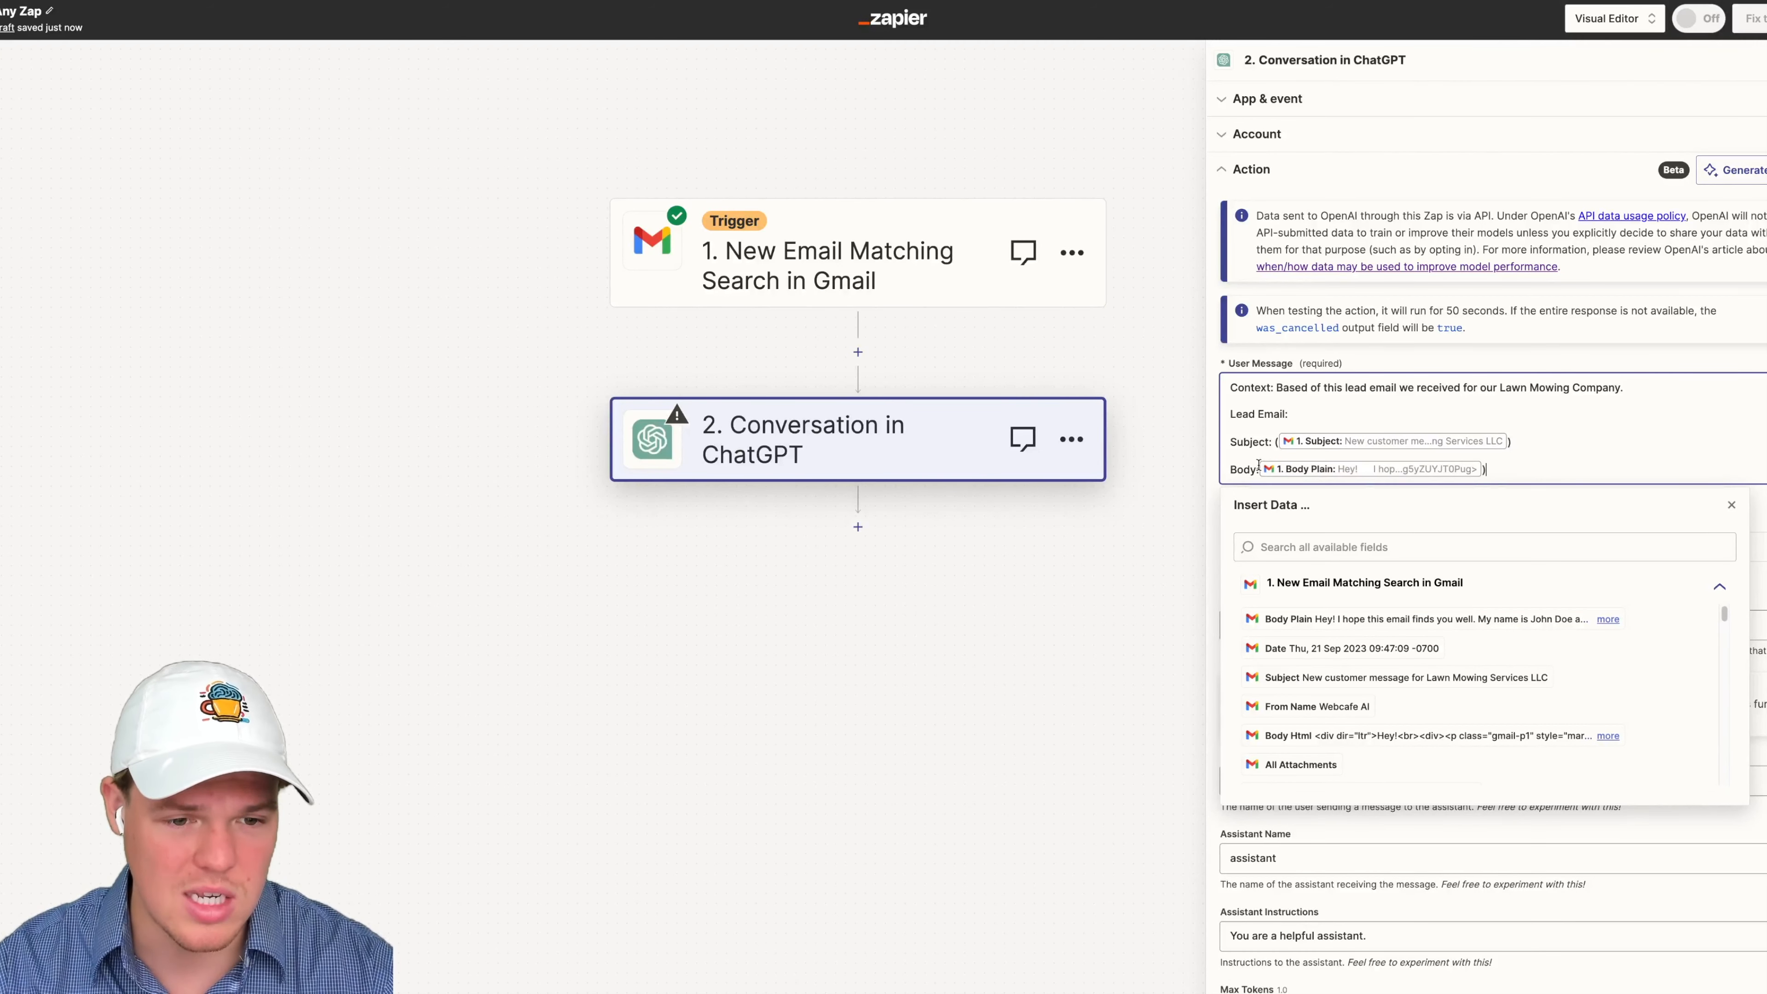
{"action": "type", "text": "("}
Step: Add the instruction "Generate the following outputs:" below the body line, separated by a blank line
{"action": "left_click", "coordinate": [1496, 471]}
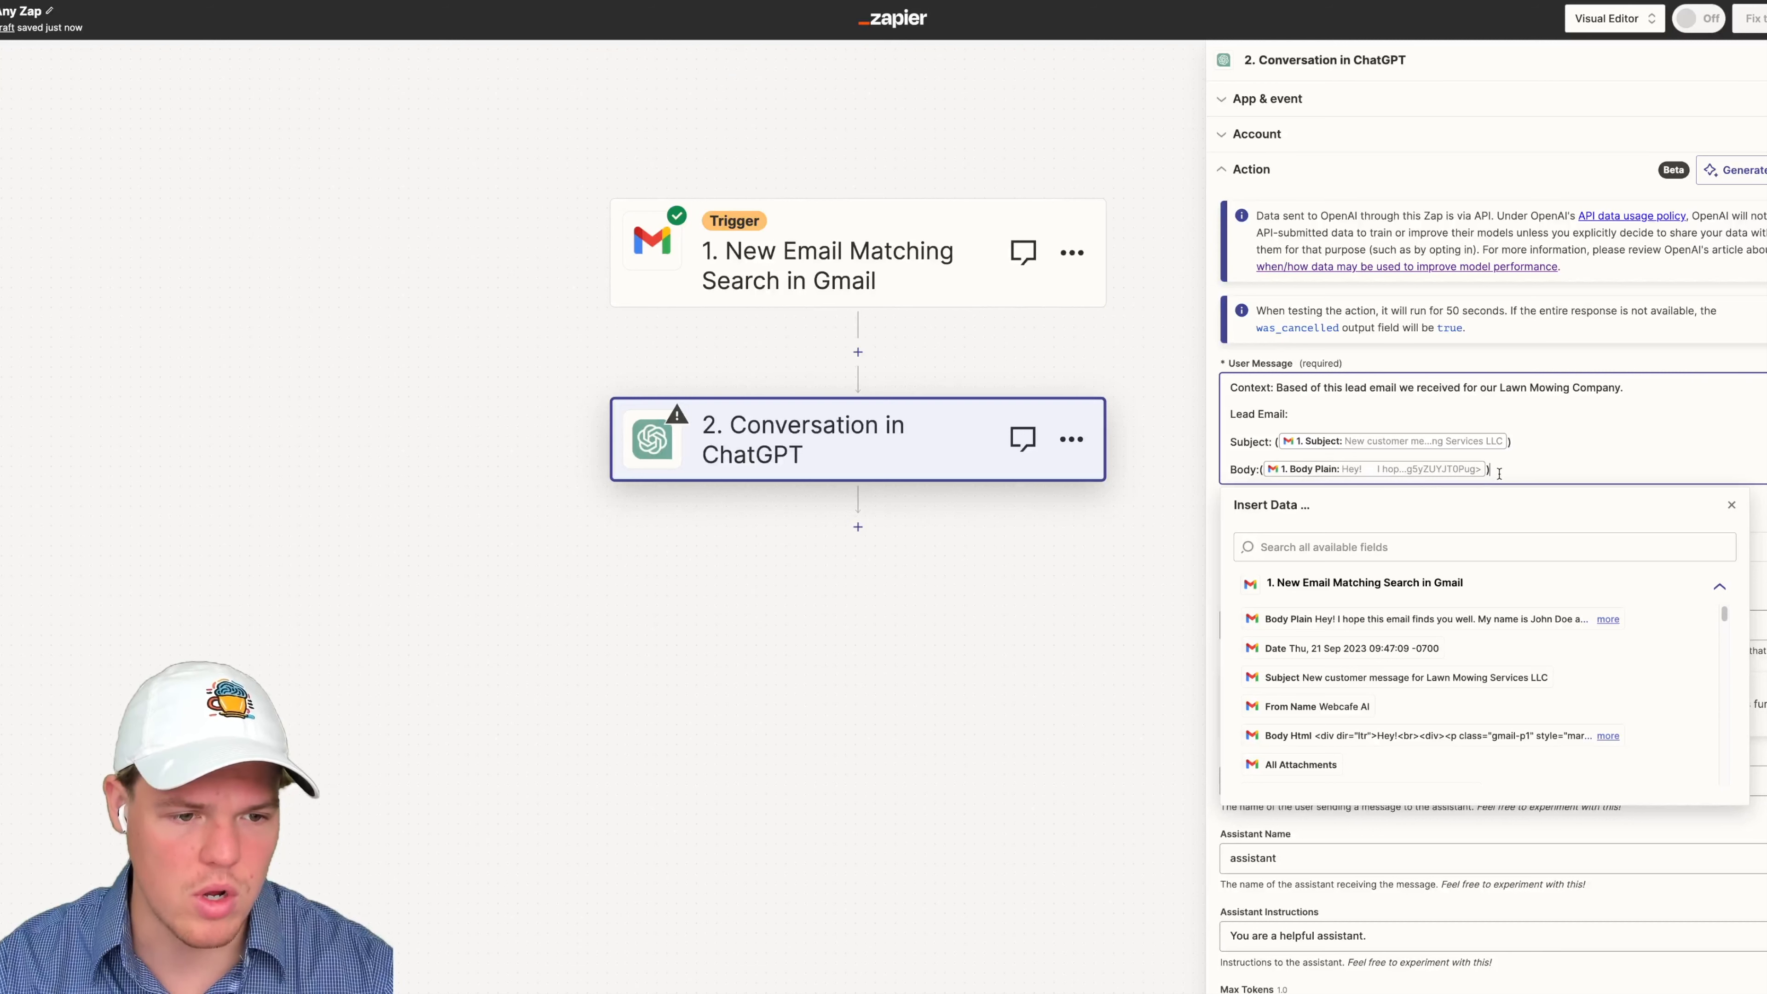
{"action": "type", "text": "Ge"}
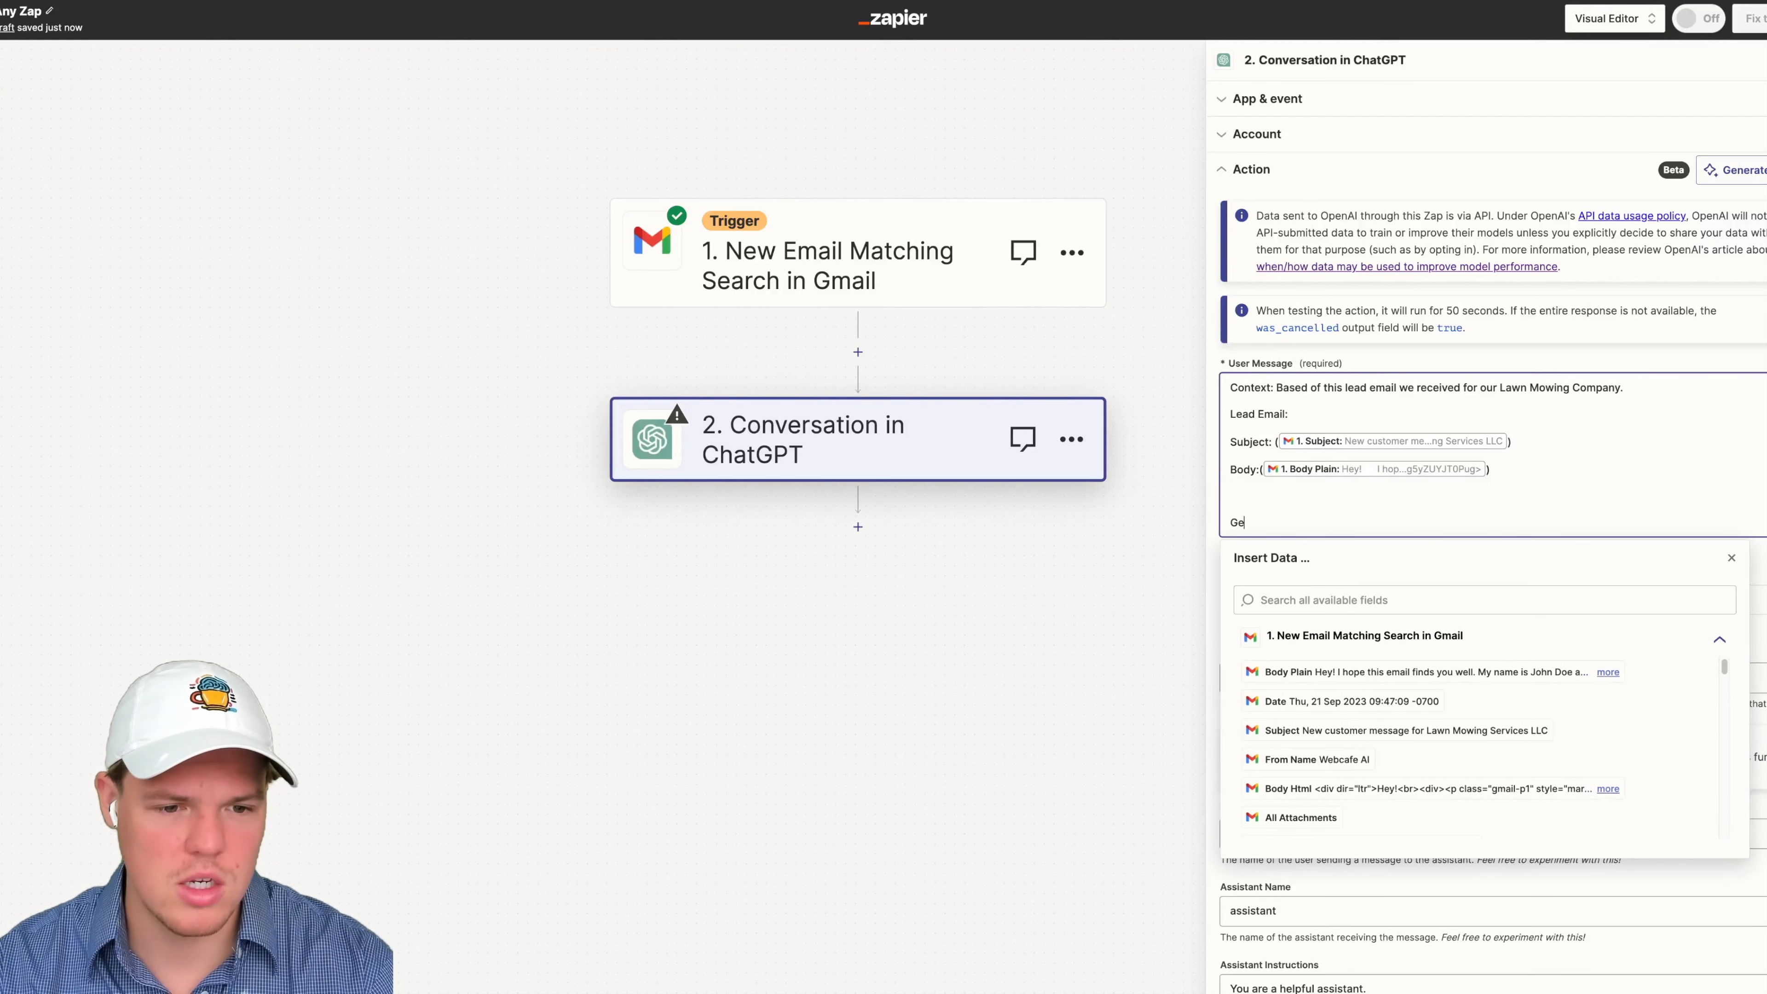
{"action": "type", "text": "nerate the following output"}
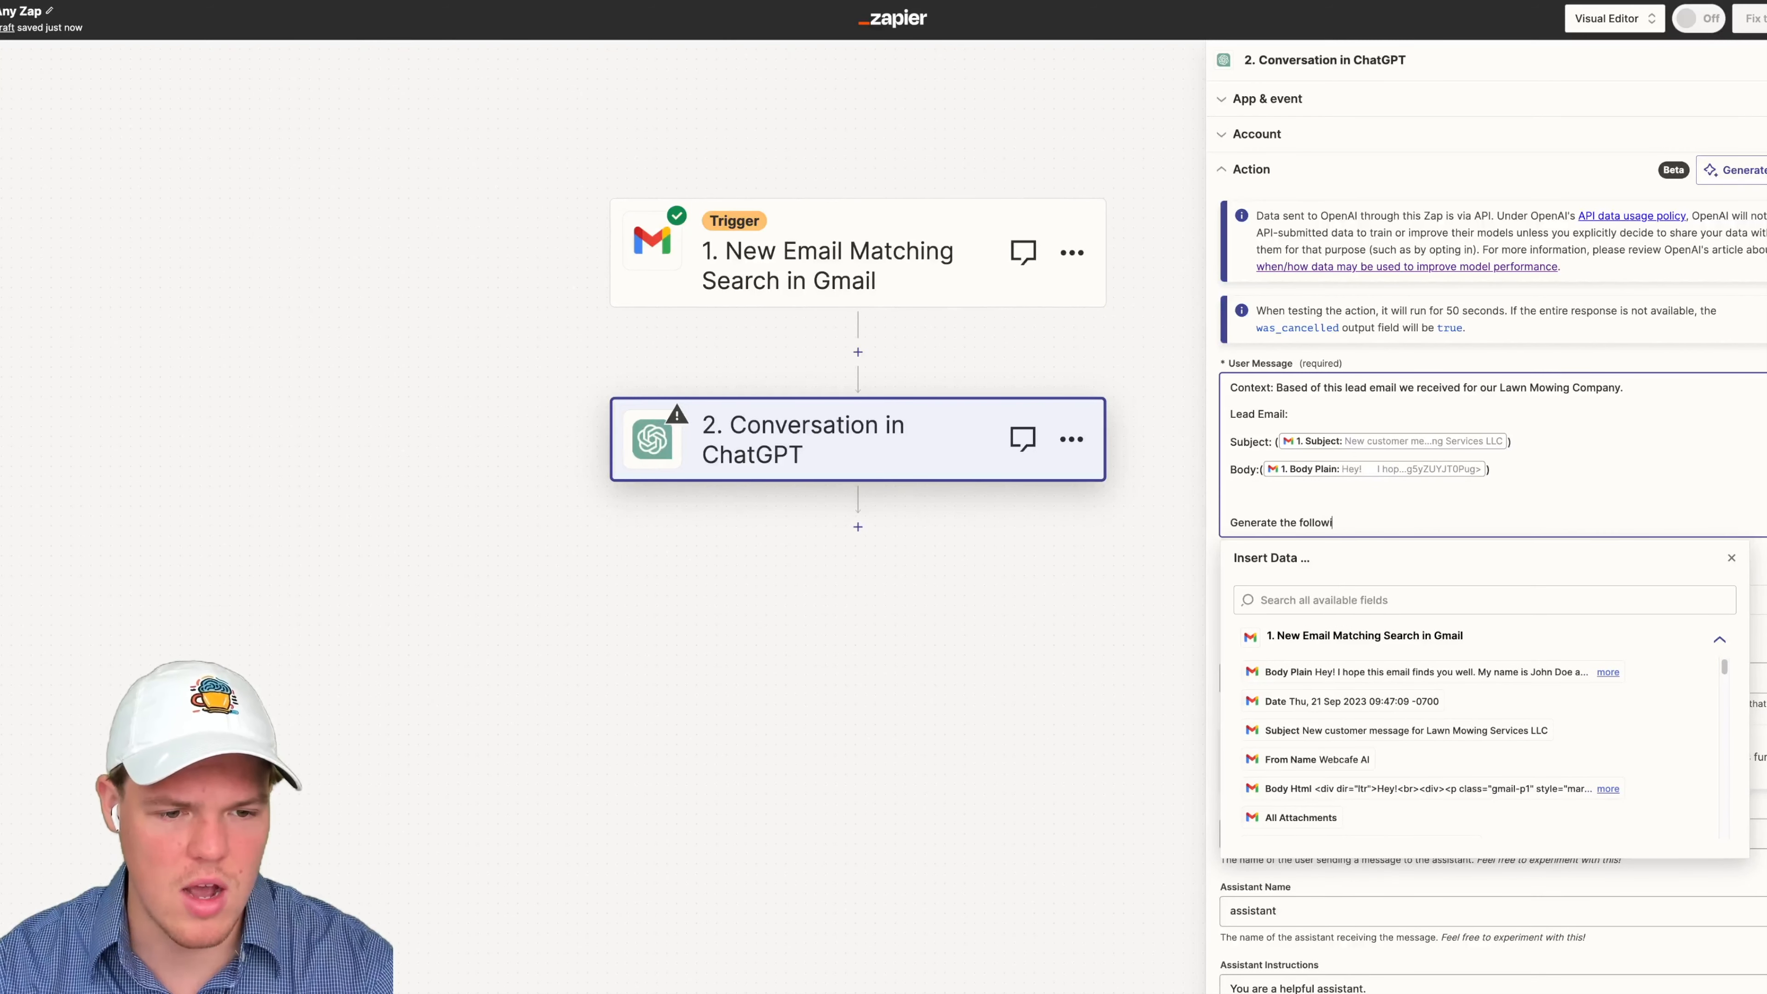
{"action": "type", "text": "s:"}
{"action": "key", "text": "Return"}
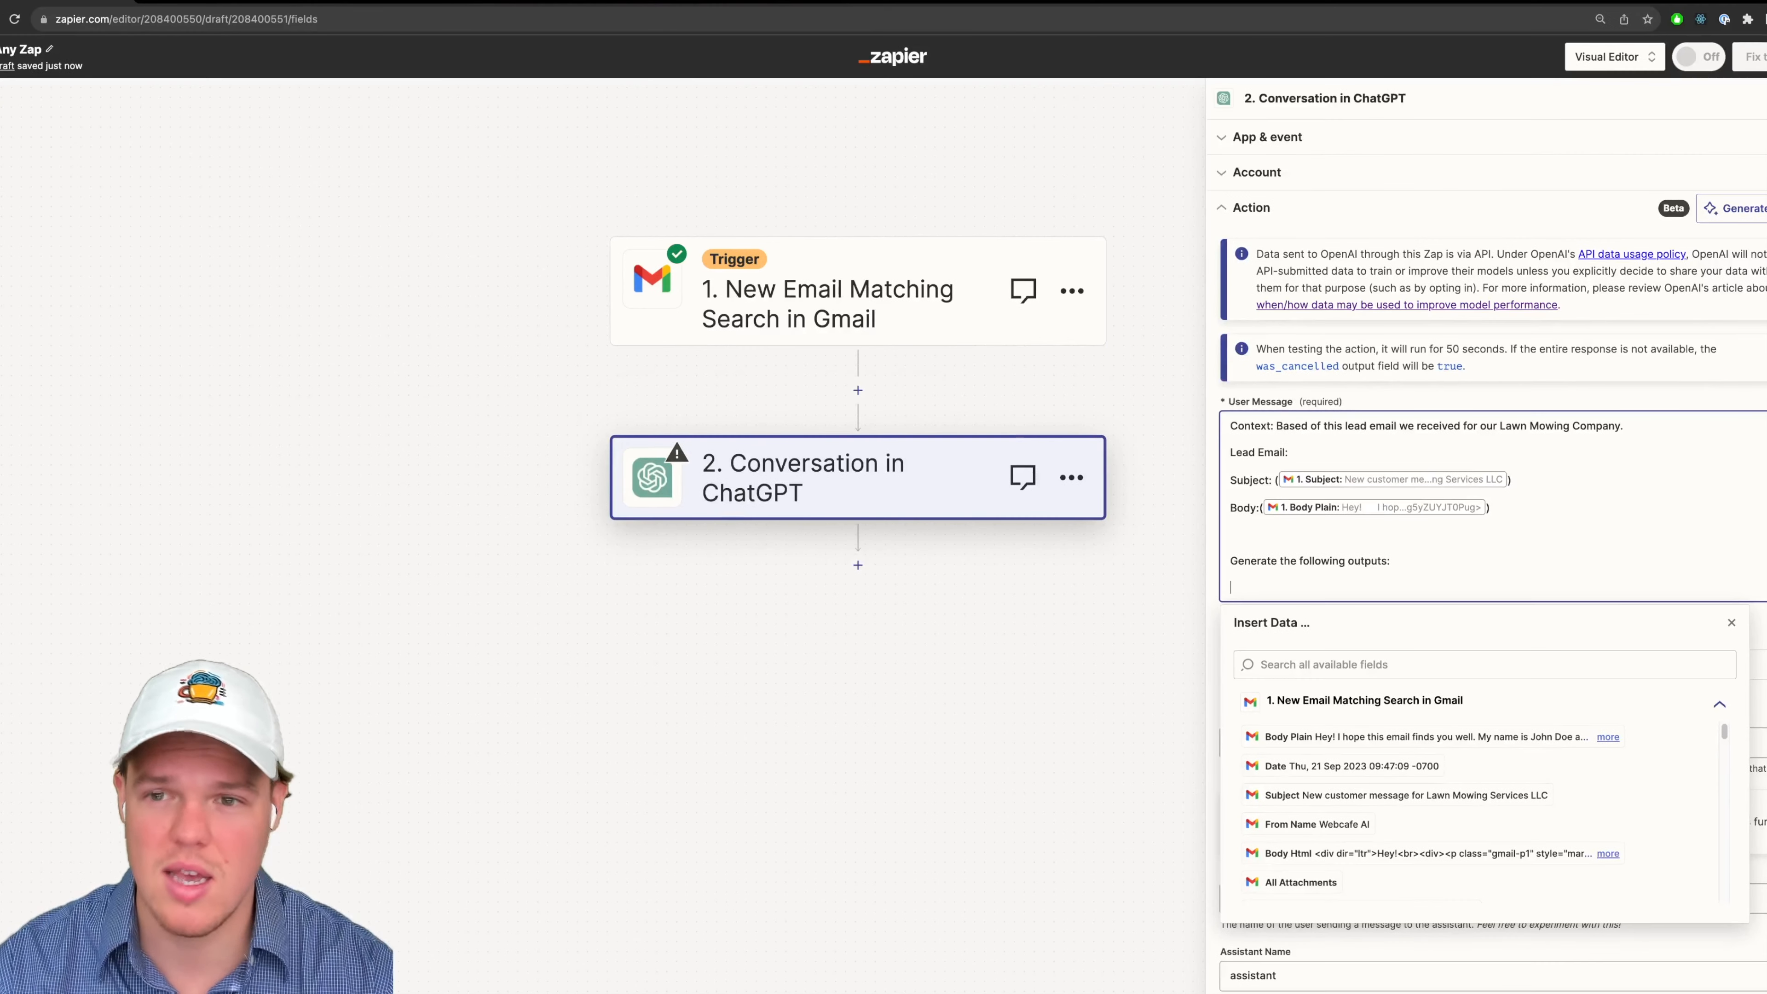
Step: Copy "square feet" from the customer email in Gmail and add "square feet property:" as the first output in Zapier's user message
{"action": "left_click_drag", "start_coordinate": [619, 1], "coordinate": [323, 2]}
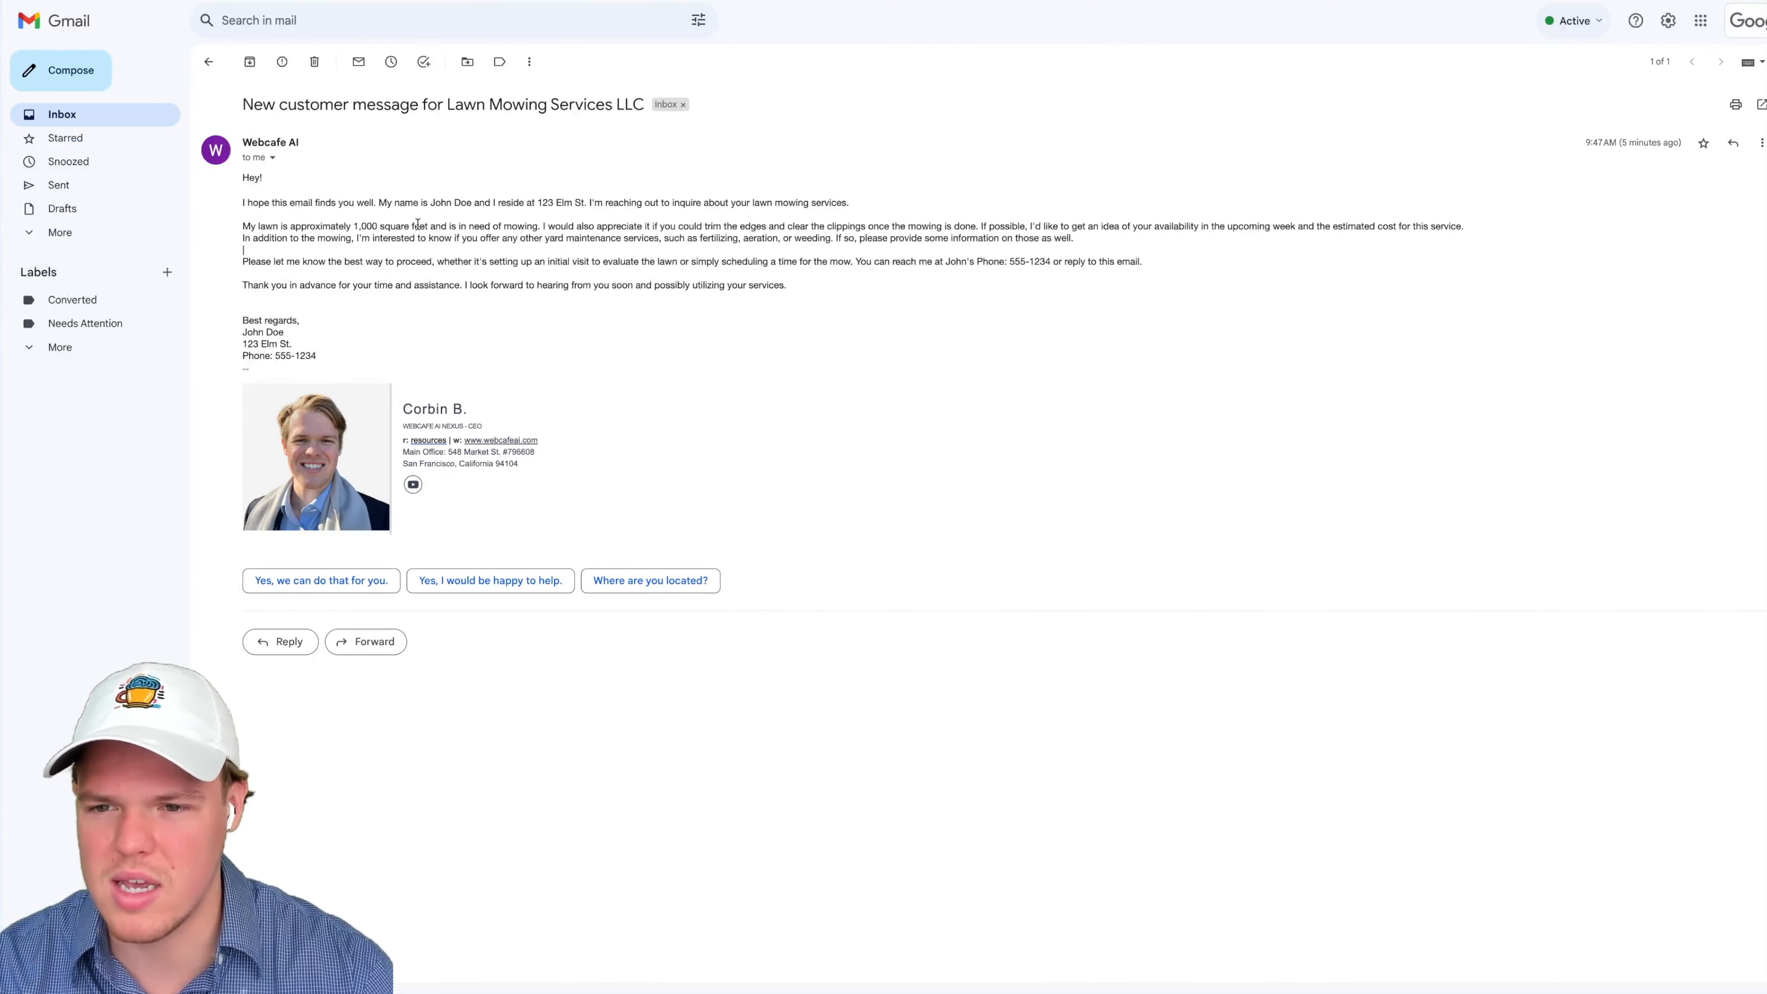
{"action": "left_click_drag", "start_coordinate": [380, 226], "coordinate": [428, 221]}
{"action": "key", "text": "super+c"}
{"action": "left_click", "coordinate": [467, 2]}
{"action": "key", "text": "super+v"}
{"action": "type", "text": "proper"}
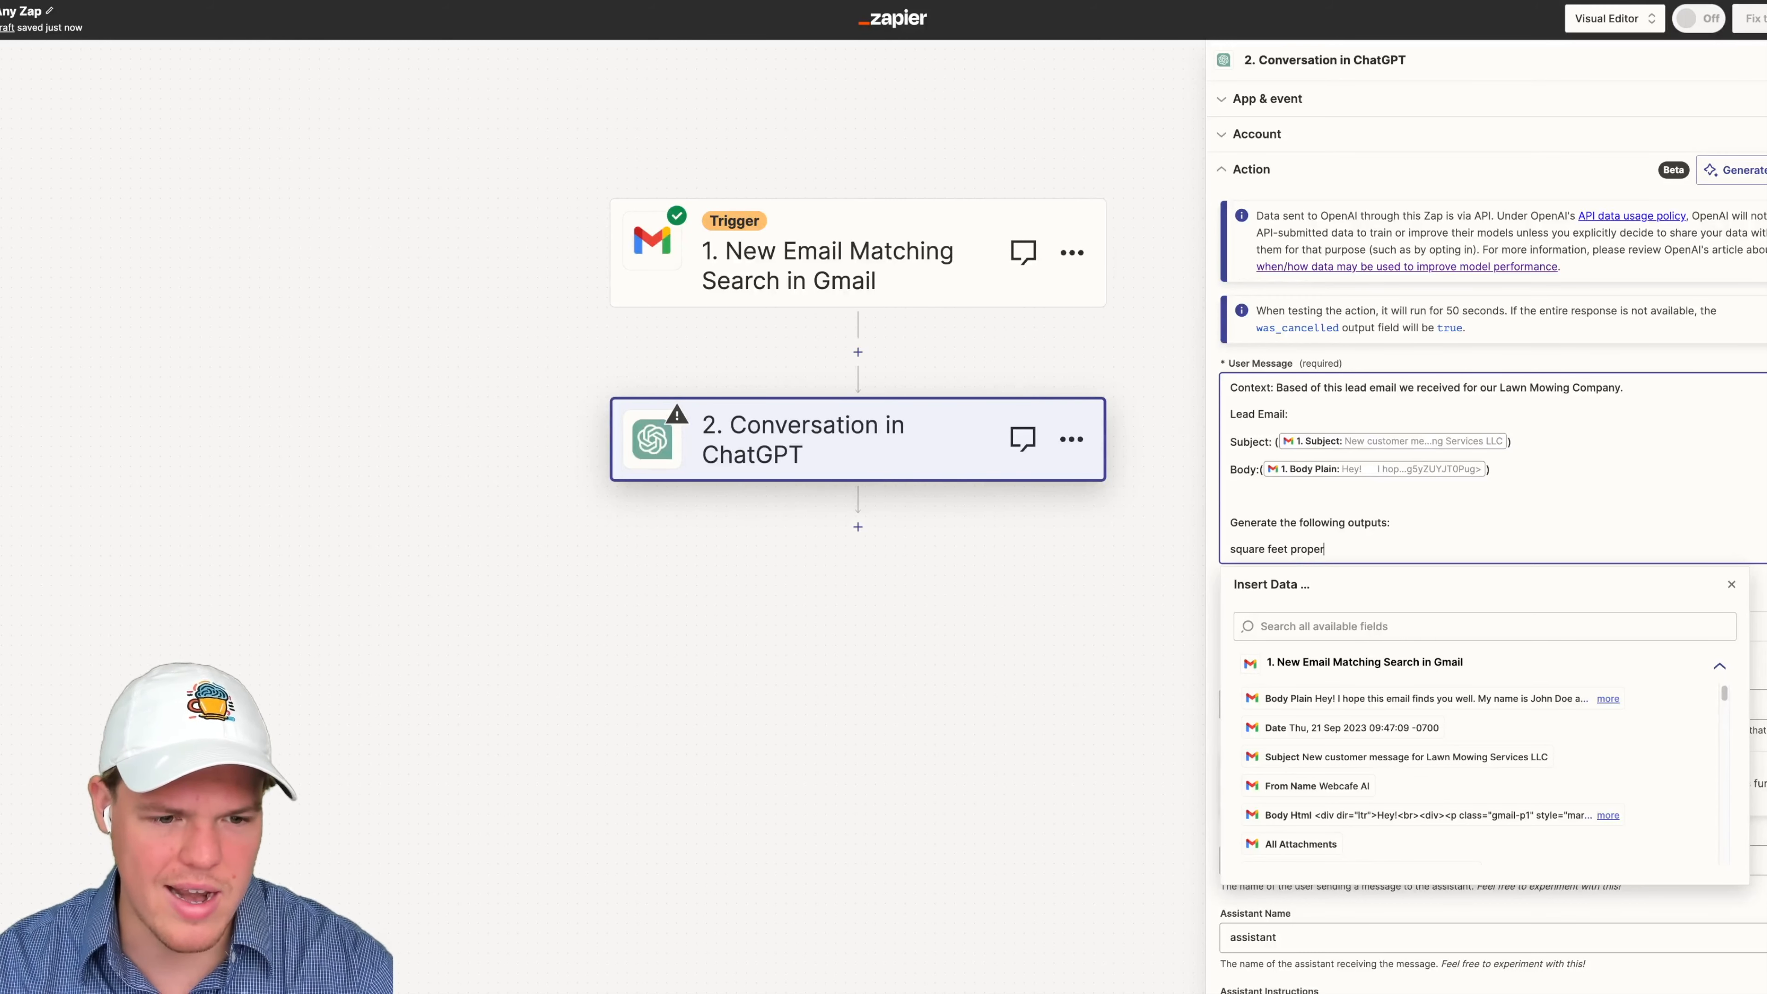
{"action": "type", "text": "ty"}
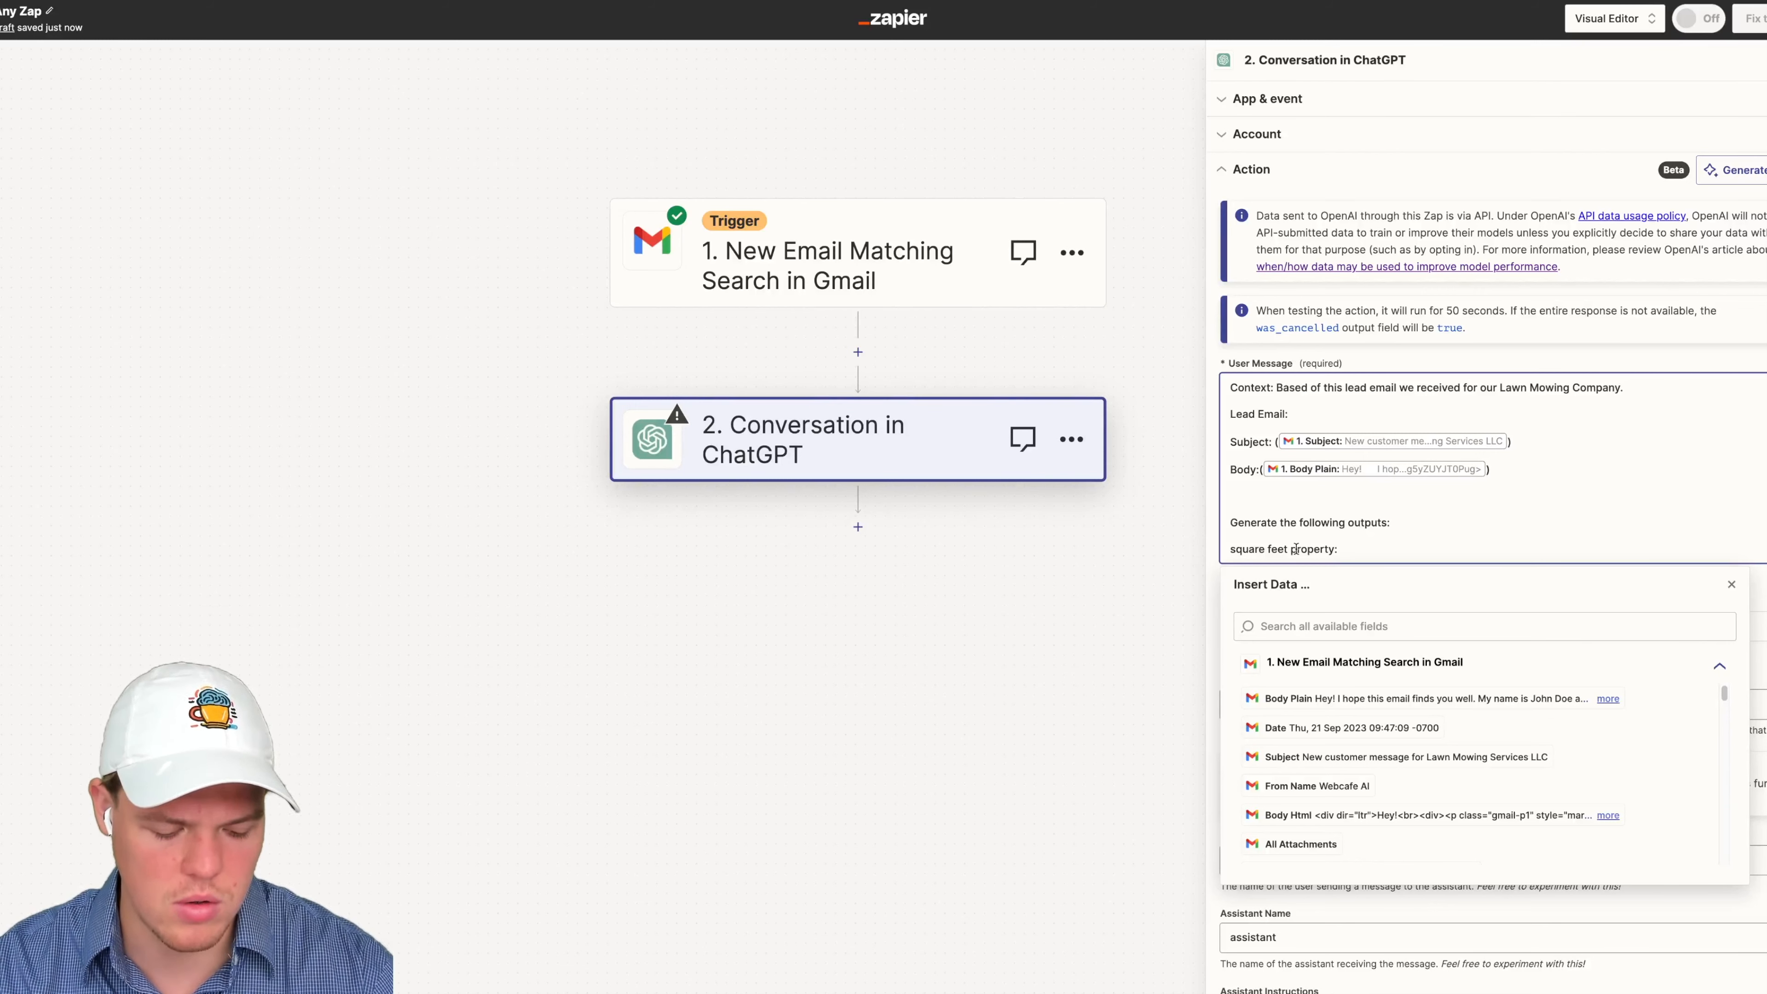
{"action": "type", "text": ":"}
{"action": "key", "text": "Return"}
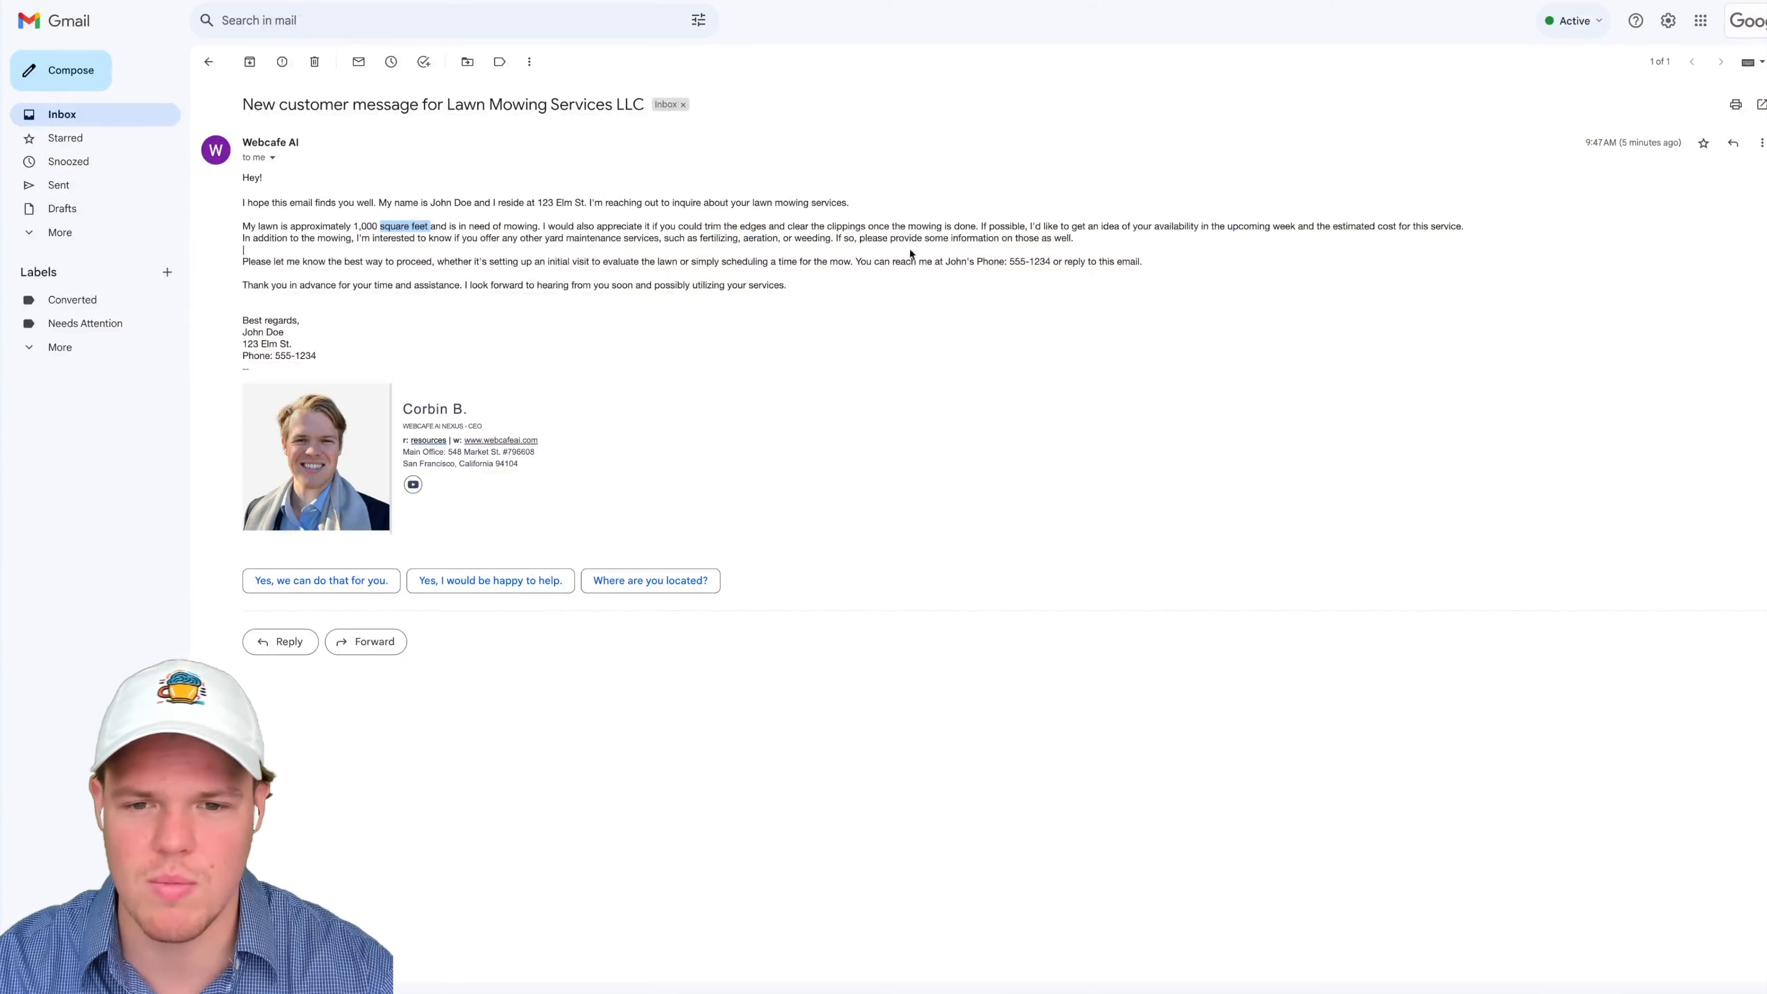
Step: Check the phone wording in the Gmail message, add a "Phone:" output line in Zapier and capitalize "Square feet property:"
{"action": "left_click_drag", "start_coordinate": [1005, 261], "coordinate": [977, 260]}
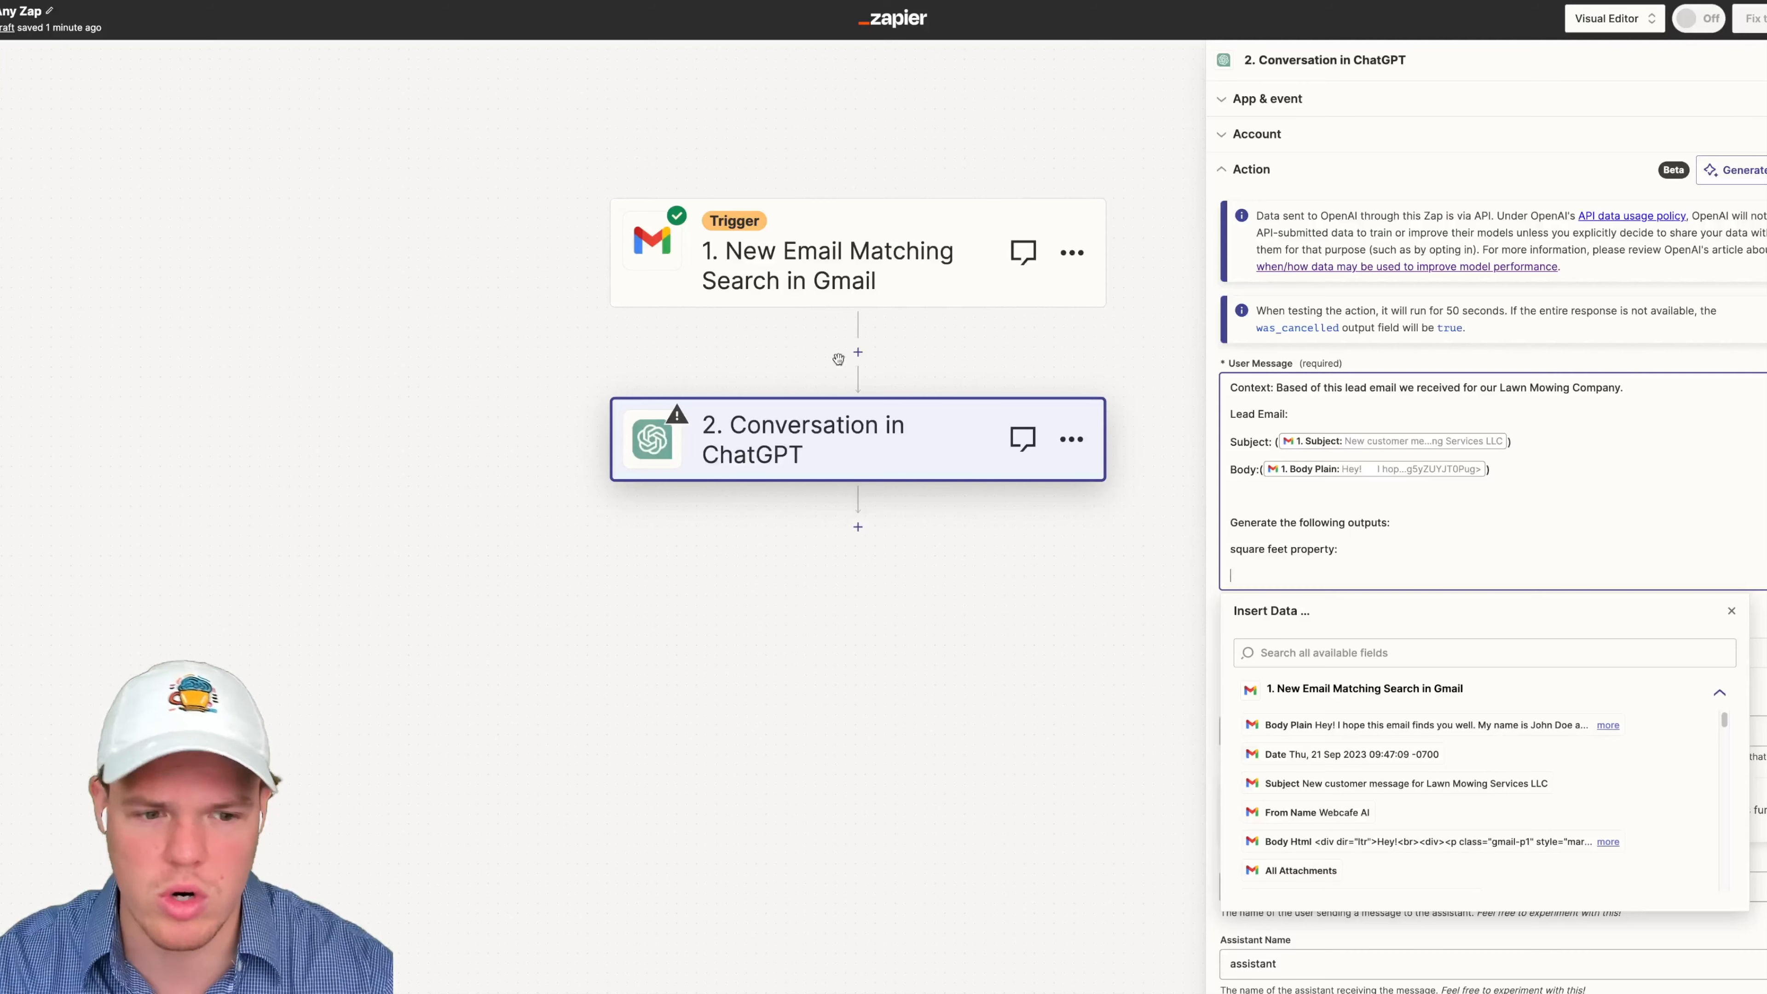
{"action": "type", "text": "Phone"}
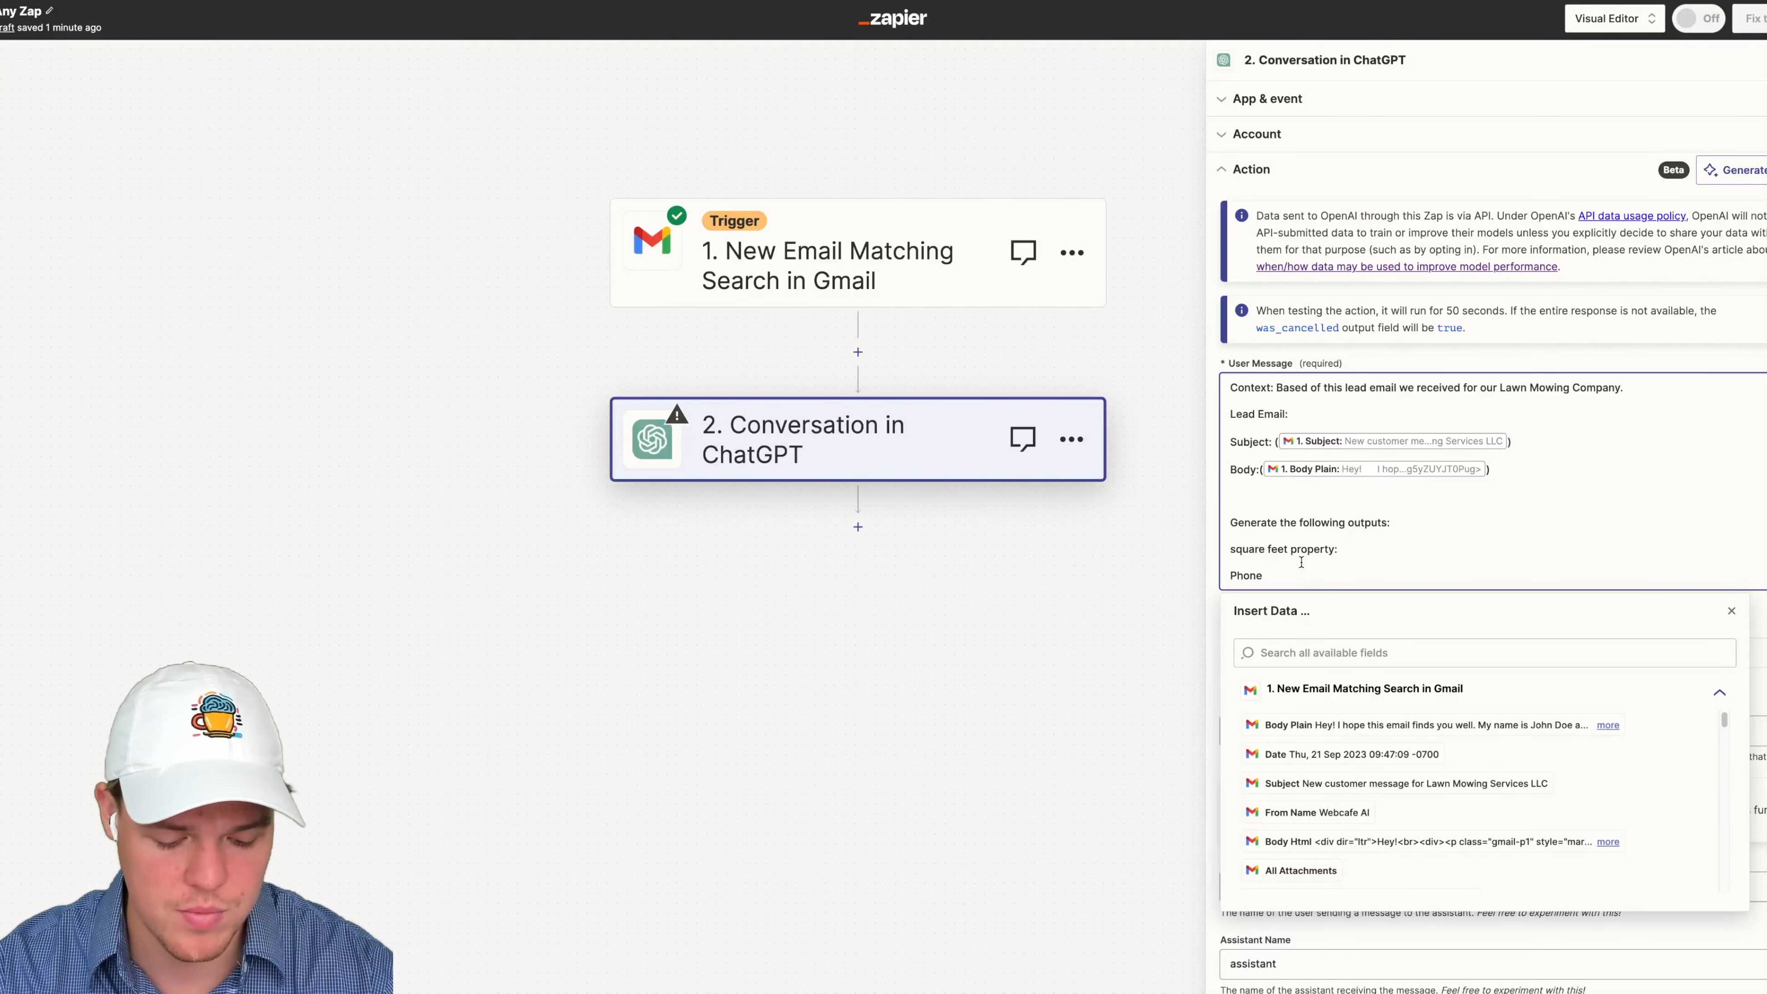
{"action": "type", "text": ":"}
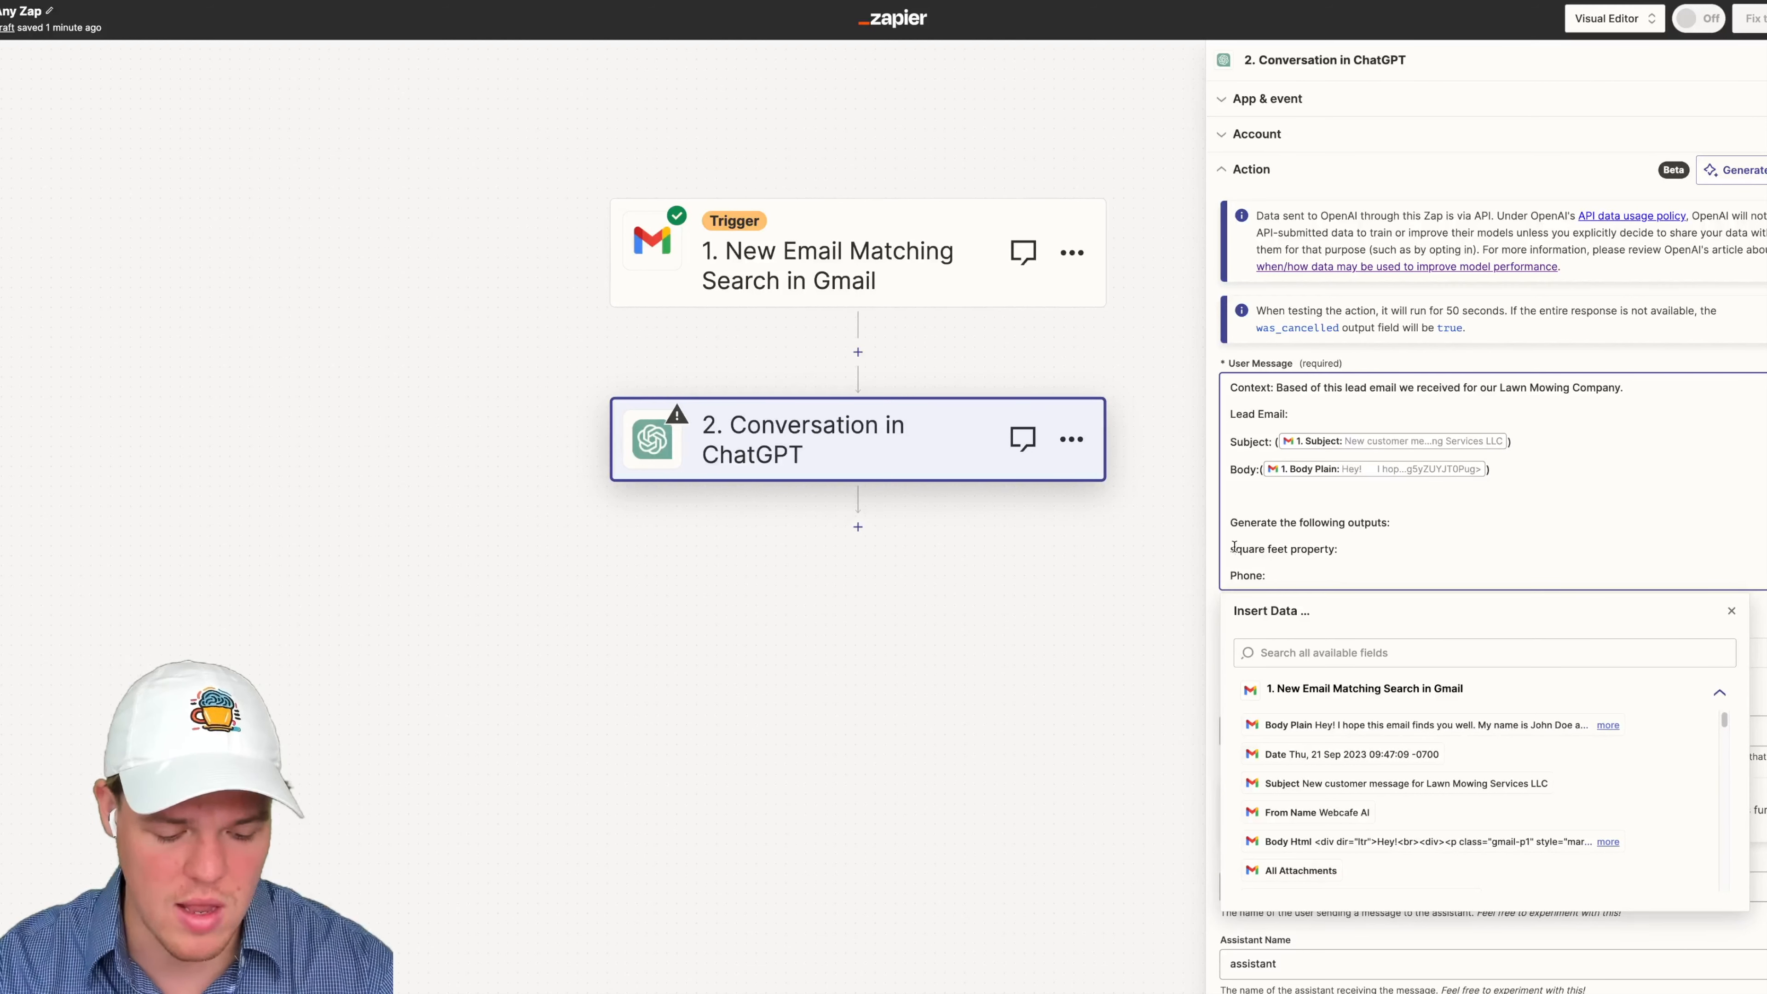
{"action": "left_click", "coordinate": [1231, 548]}
{"action": "key", "text": "Delete"}
{"action": "type", "text": "S"}
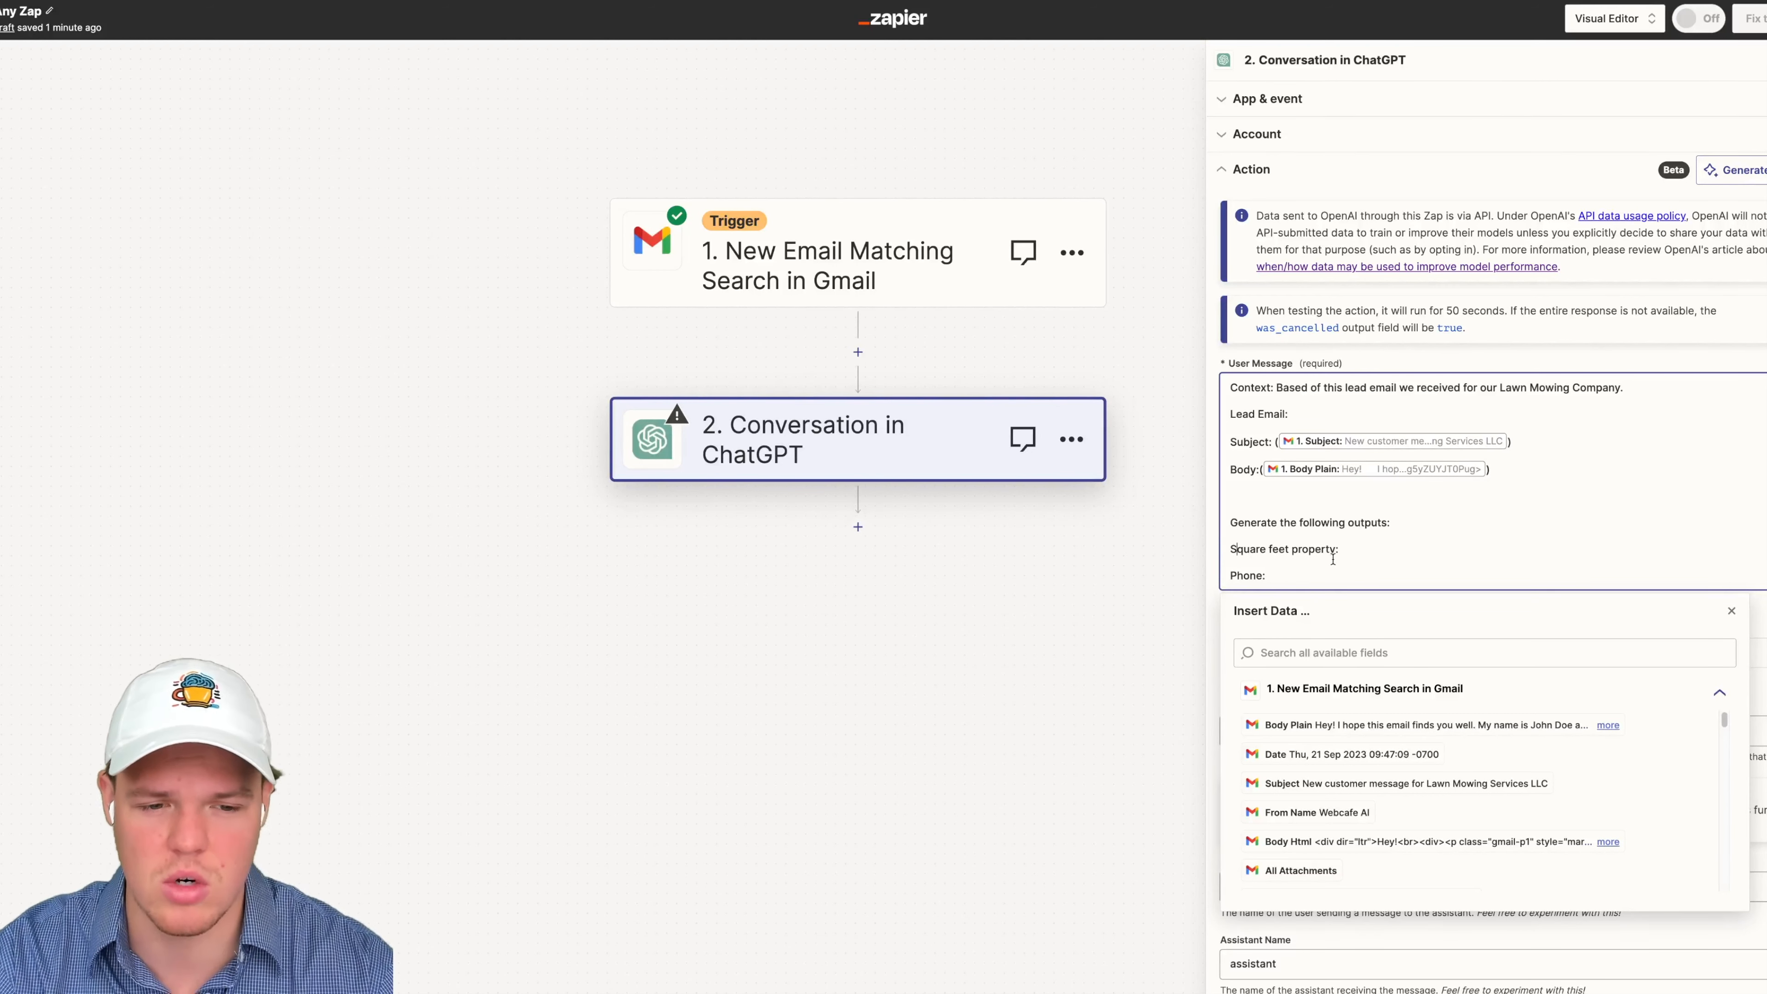
{"action": "key", "text": "Return"}
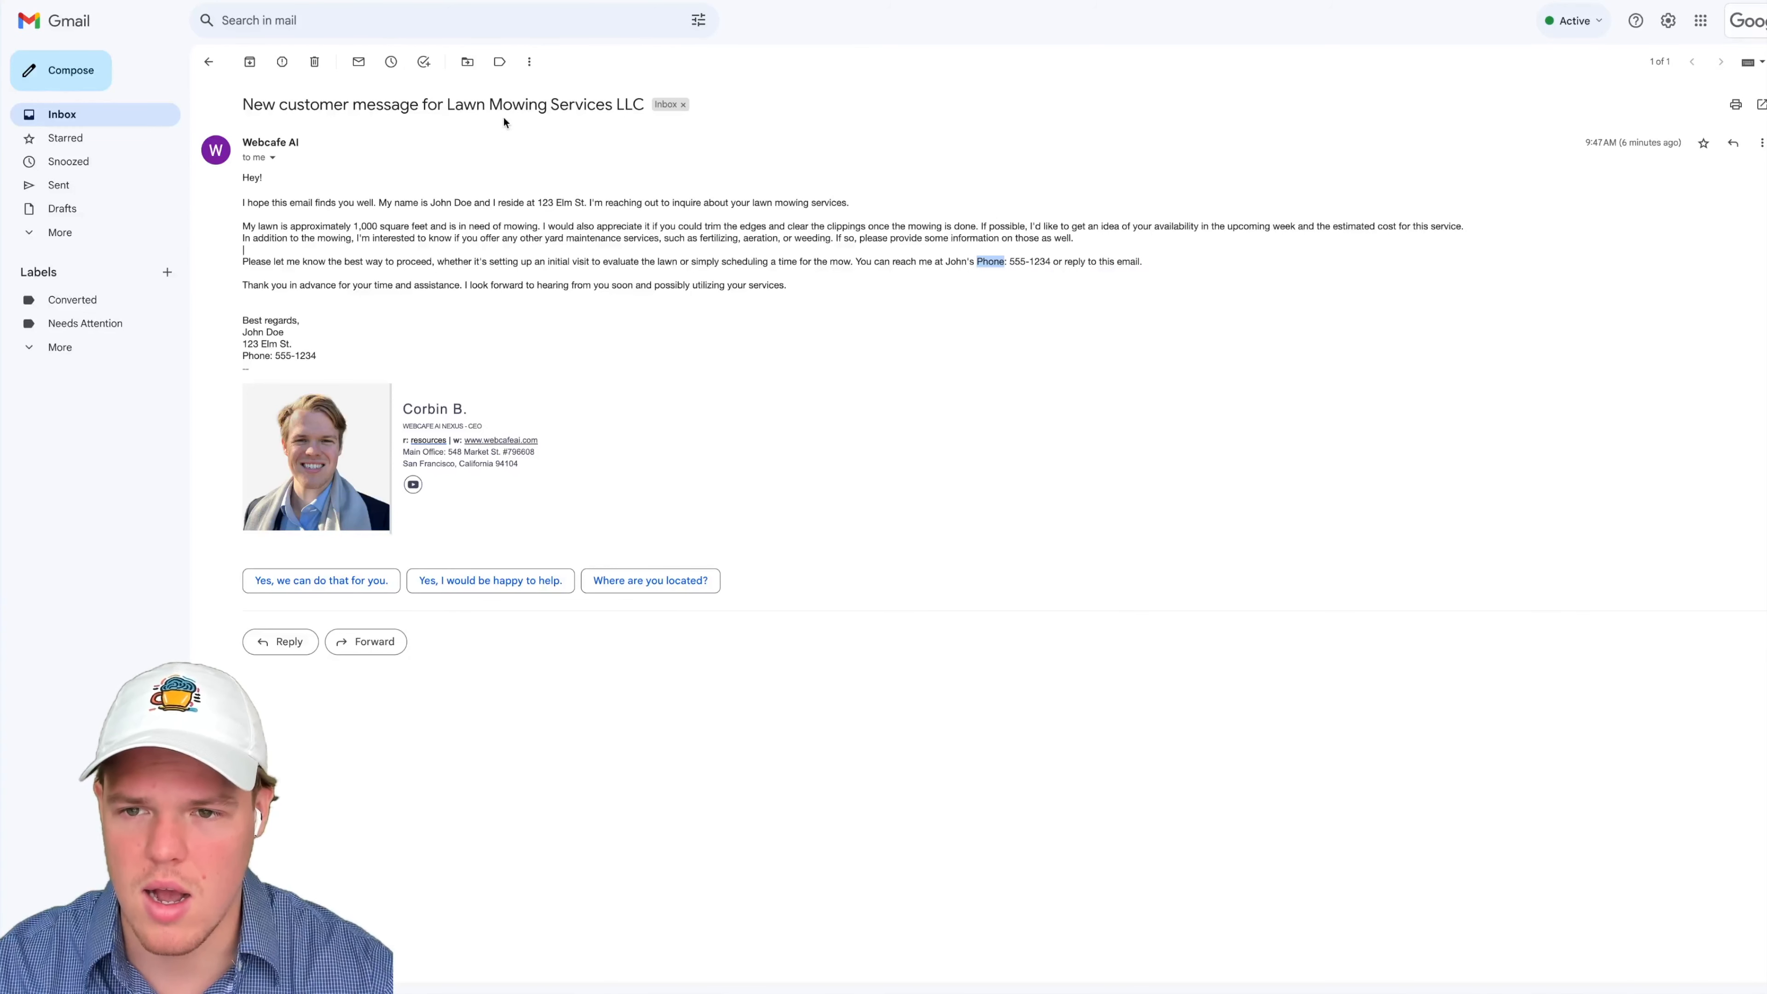
Step: Check the customer email in Gmail and add an "Address:" output line below "Phone:" in Zapier's user message
{"action": "left_click", "coordinate": [539, 201]}
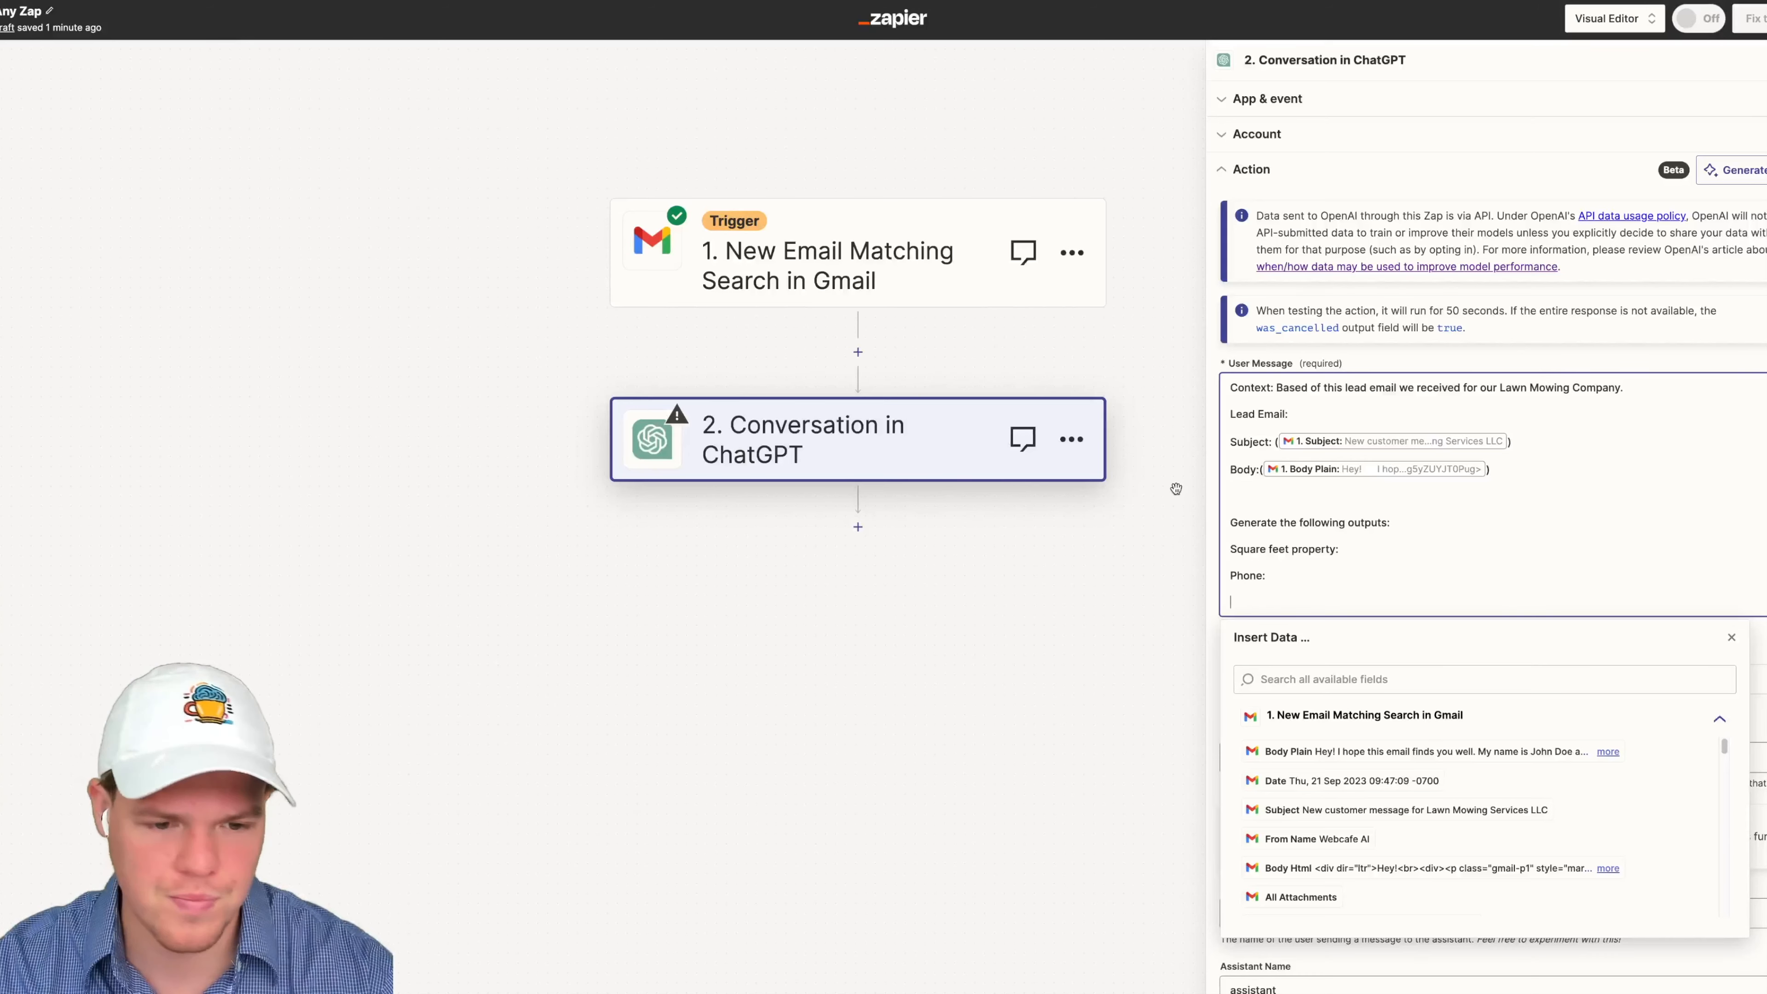
{"action": "type", "text": "Addr"}
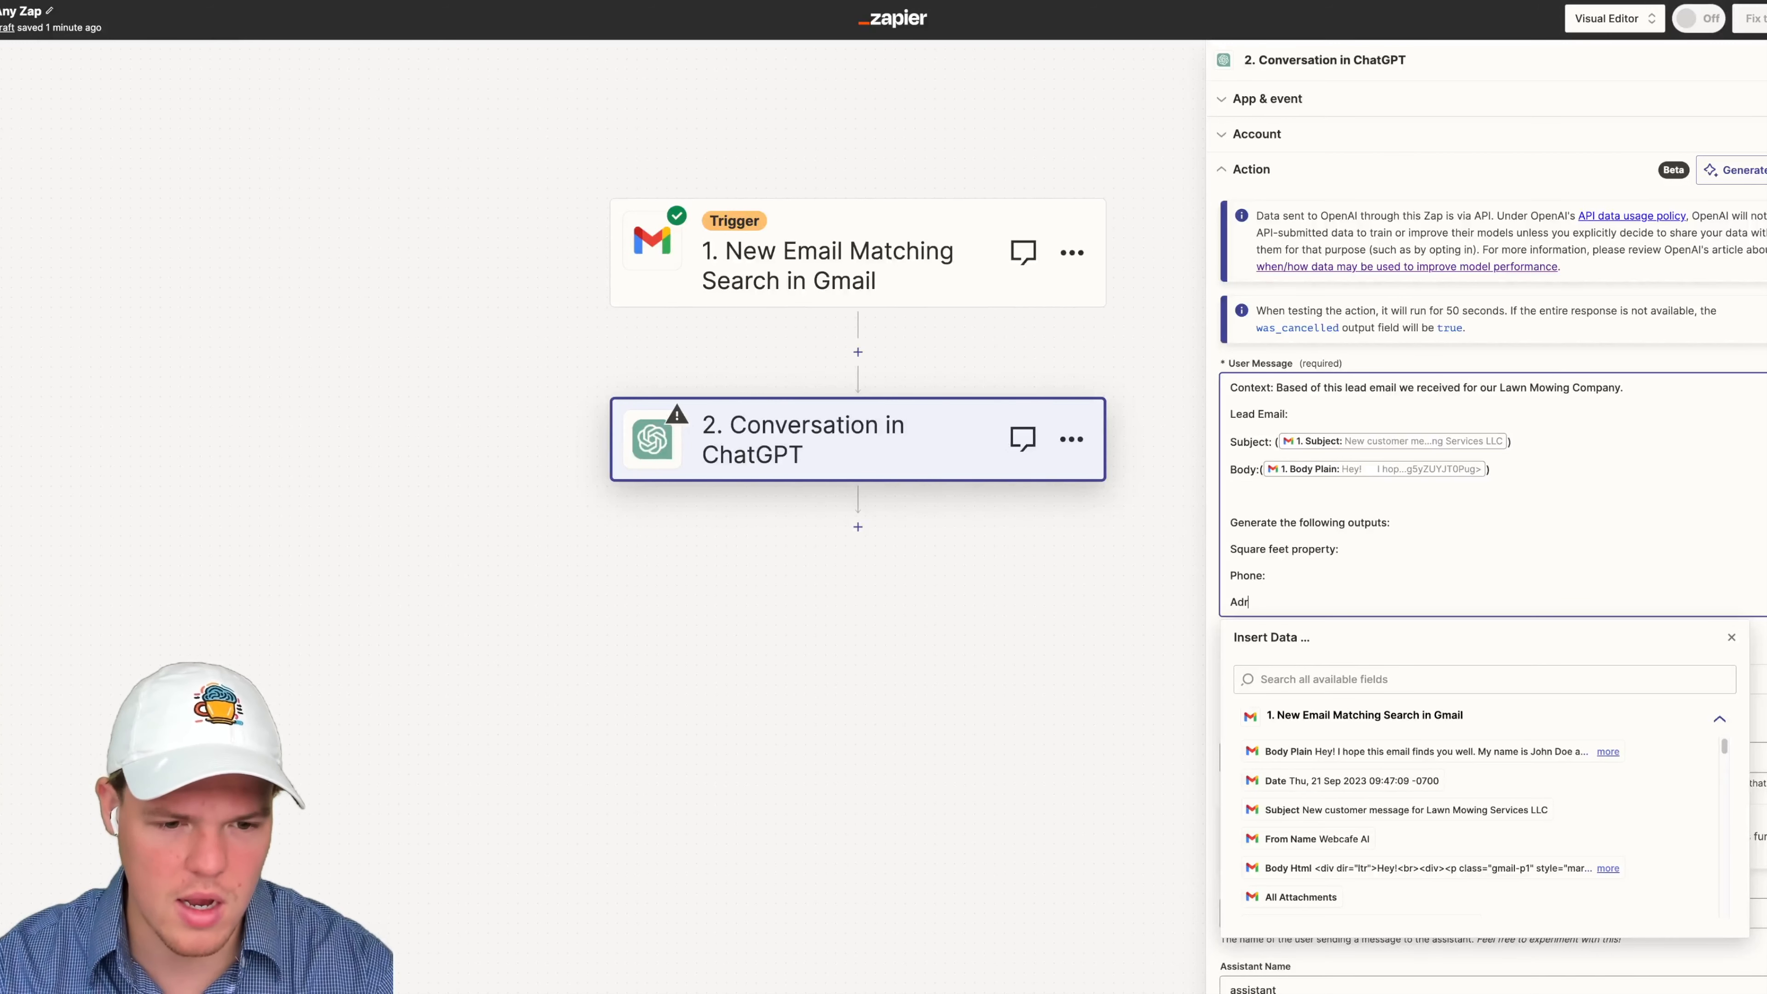
{"action": "type", "text": "ess:"}
{"action": "key", "text": "Return"}
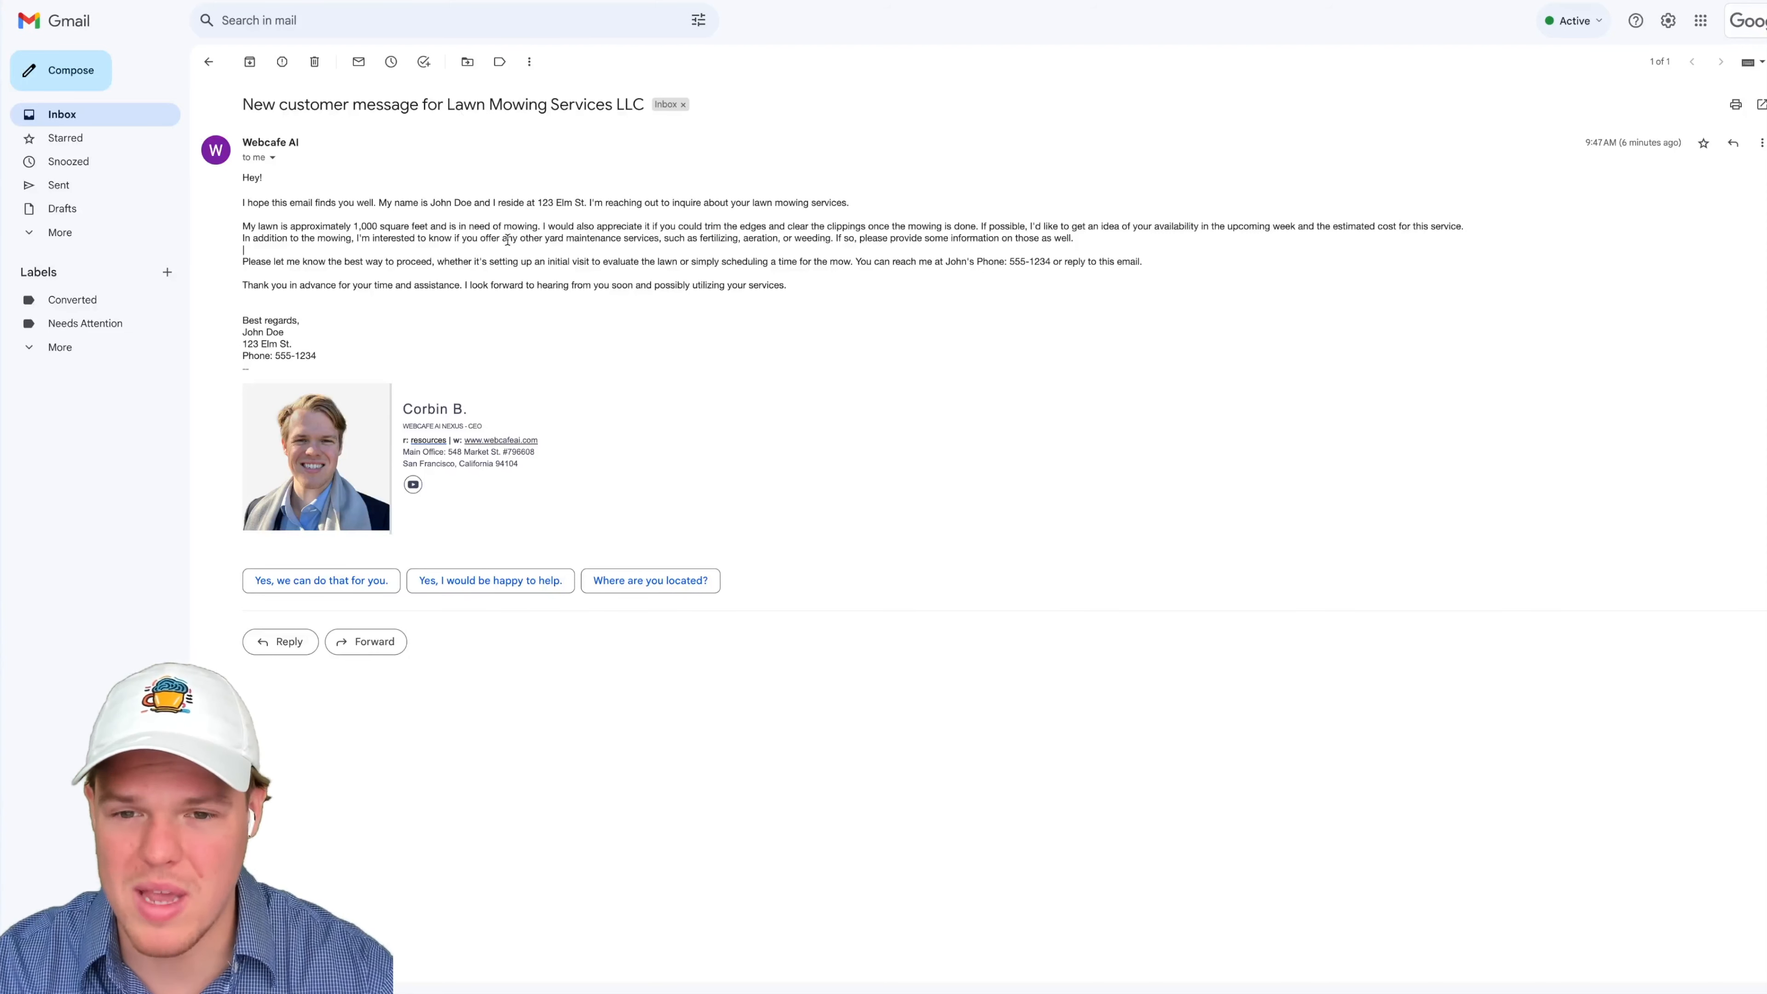
Step: Review the requested services in the Gmail message and add "One summarization" as the last output line in Zapier
{"action": "left_click_drag", "start_coordinate": [508, 240], "coordinate": [908, 227]}
{"action": "left_click_drag", "start_coordinate": [907, 227], "coordinate": [1053, 227]}
{"action": "left_click", "coordinate": [941, 236]}
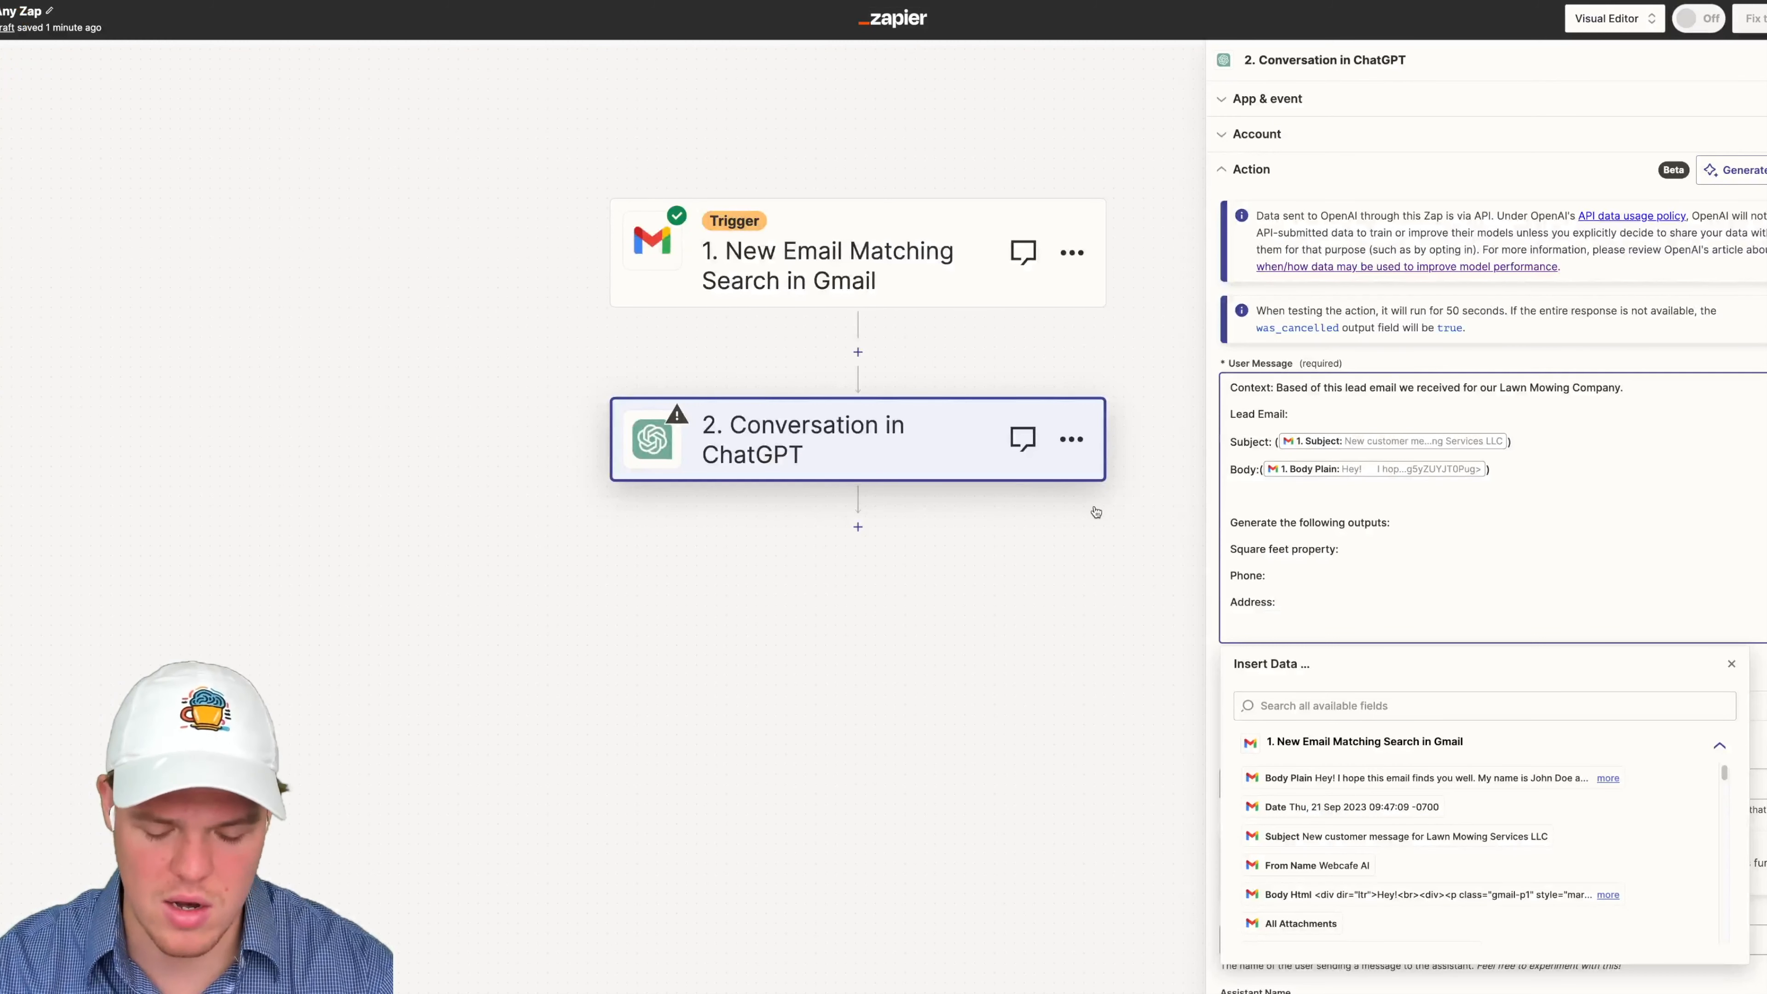
{"action": "type", "text": "One summaiz"}
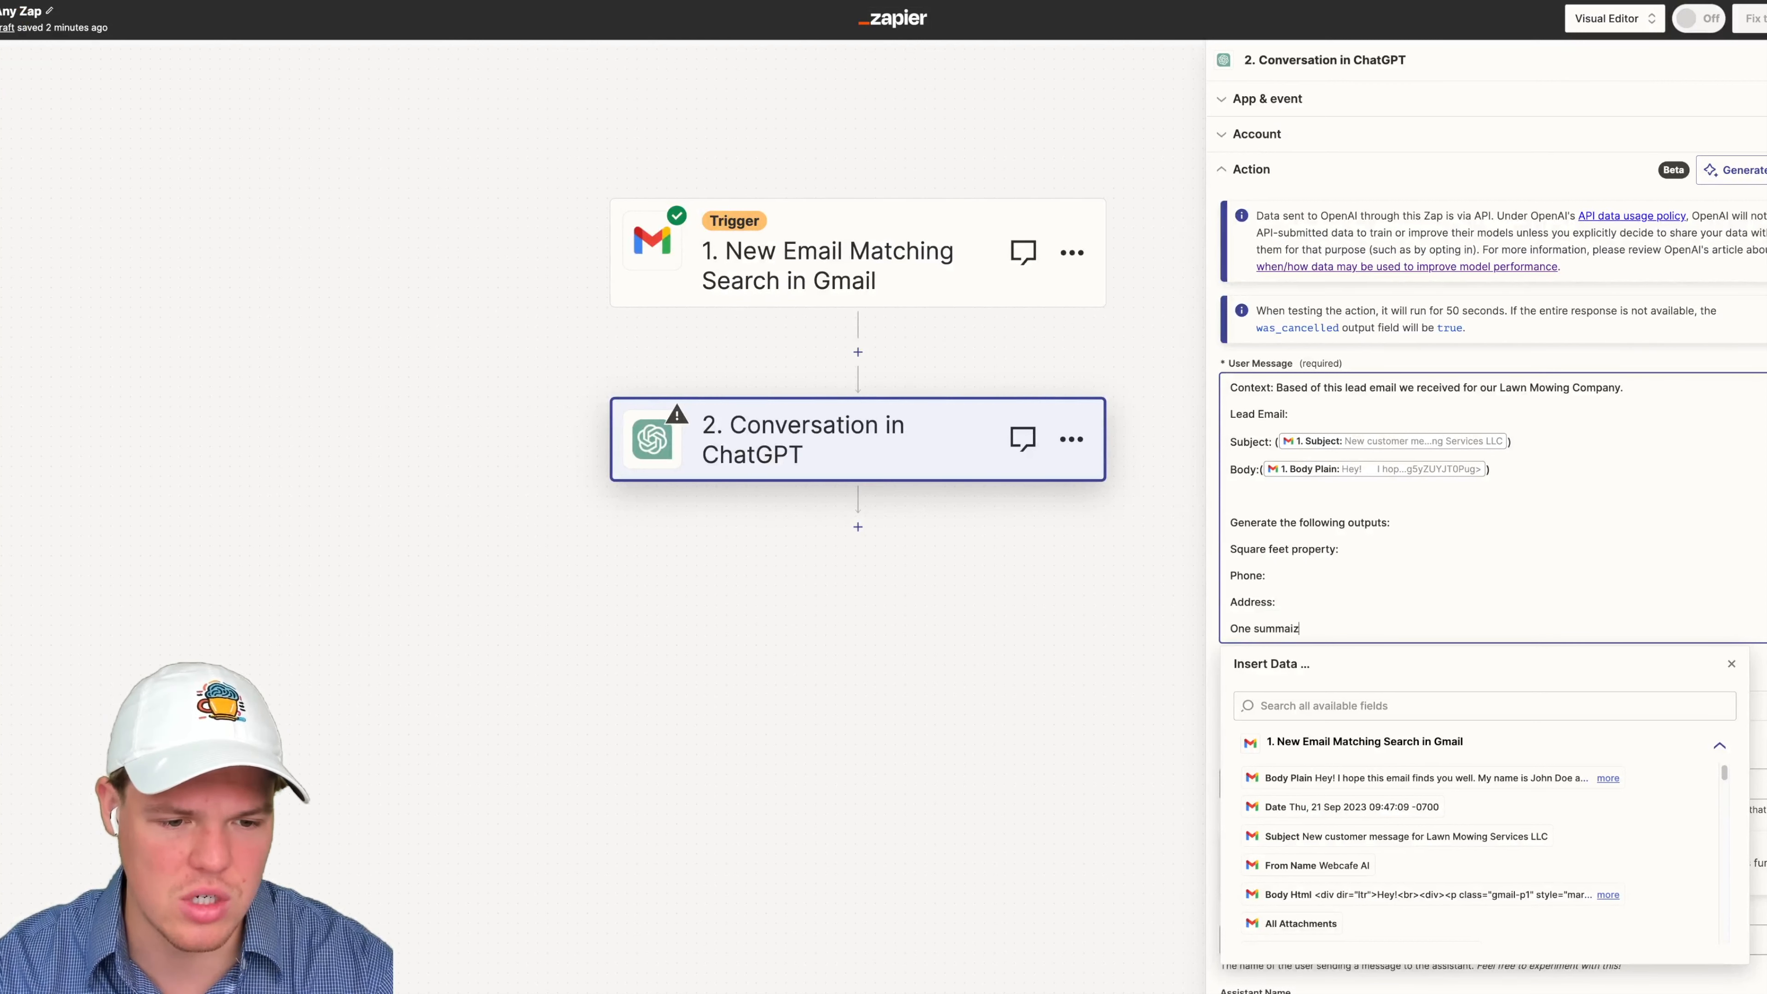
{"action": "key", "text": "BackSpace"}
{"action": "type", "text": "zation"}
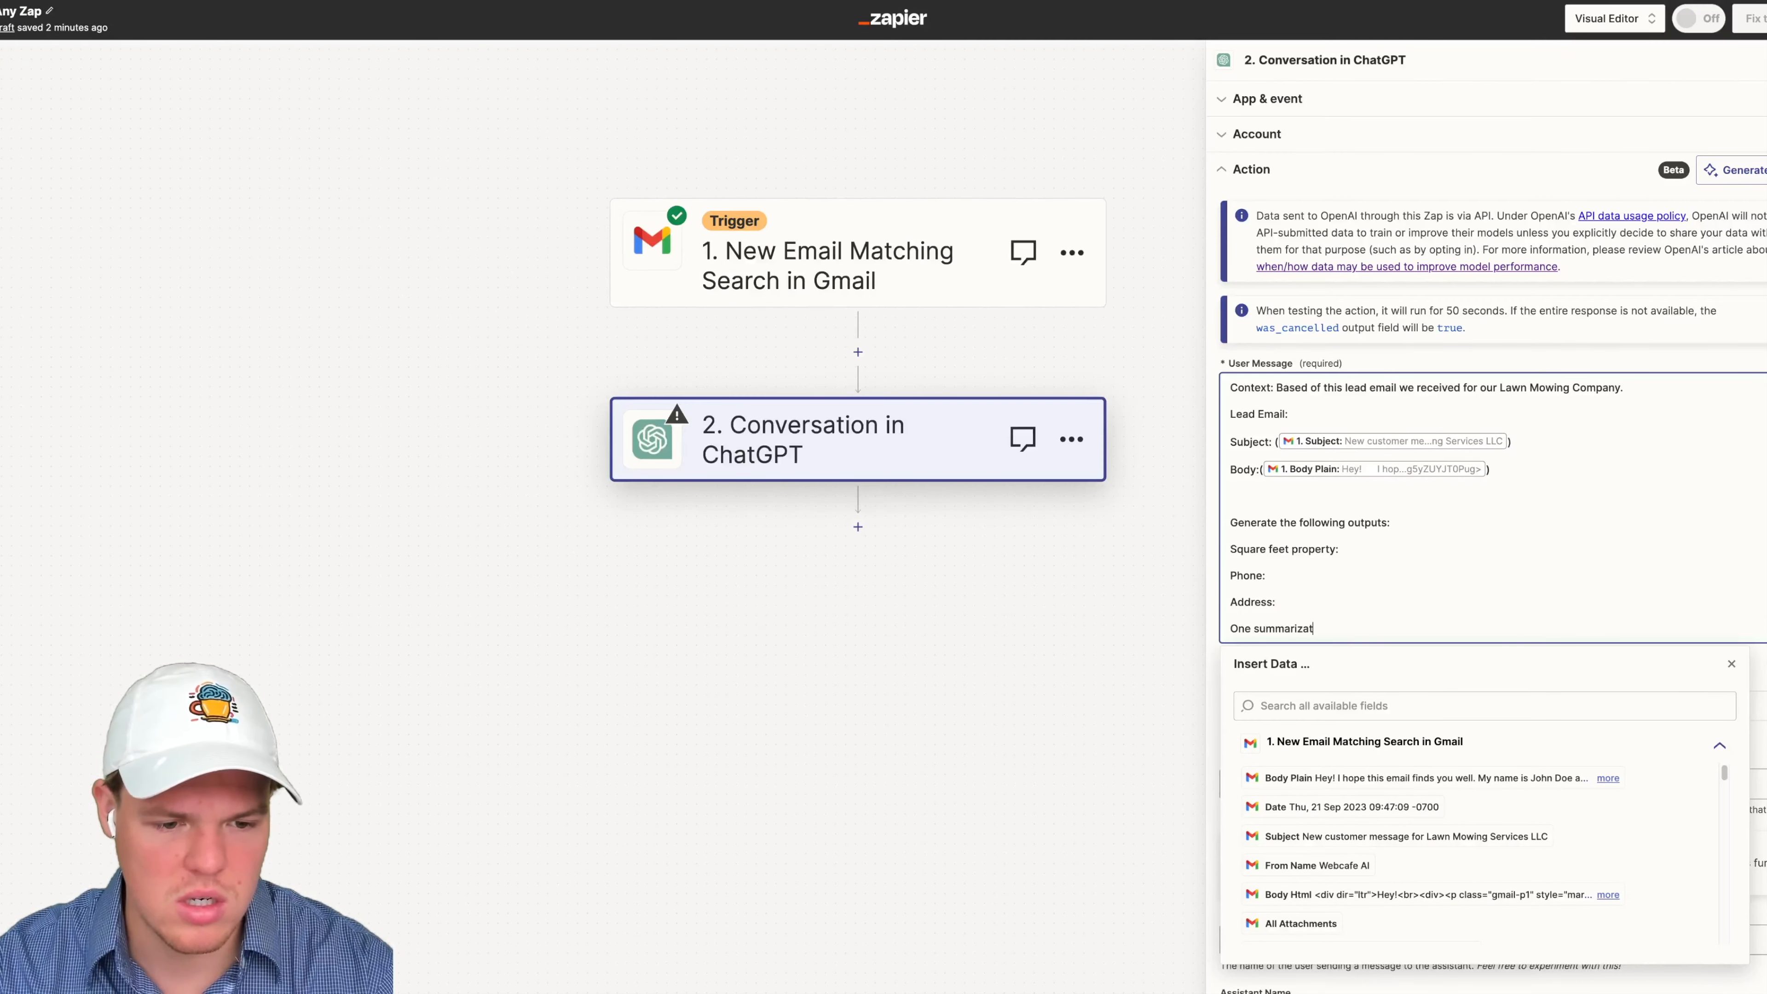
Step: Reword the last output line to "One sentence summarization of this lead:" and leave the user message field
{"action": "left_click", "coordinate": [1255, 628]}
{"action": "type", "text": "sentenc"}
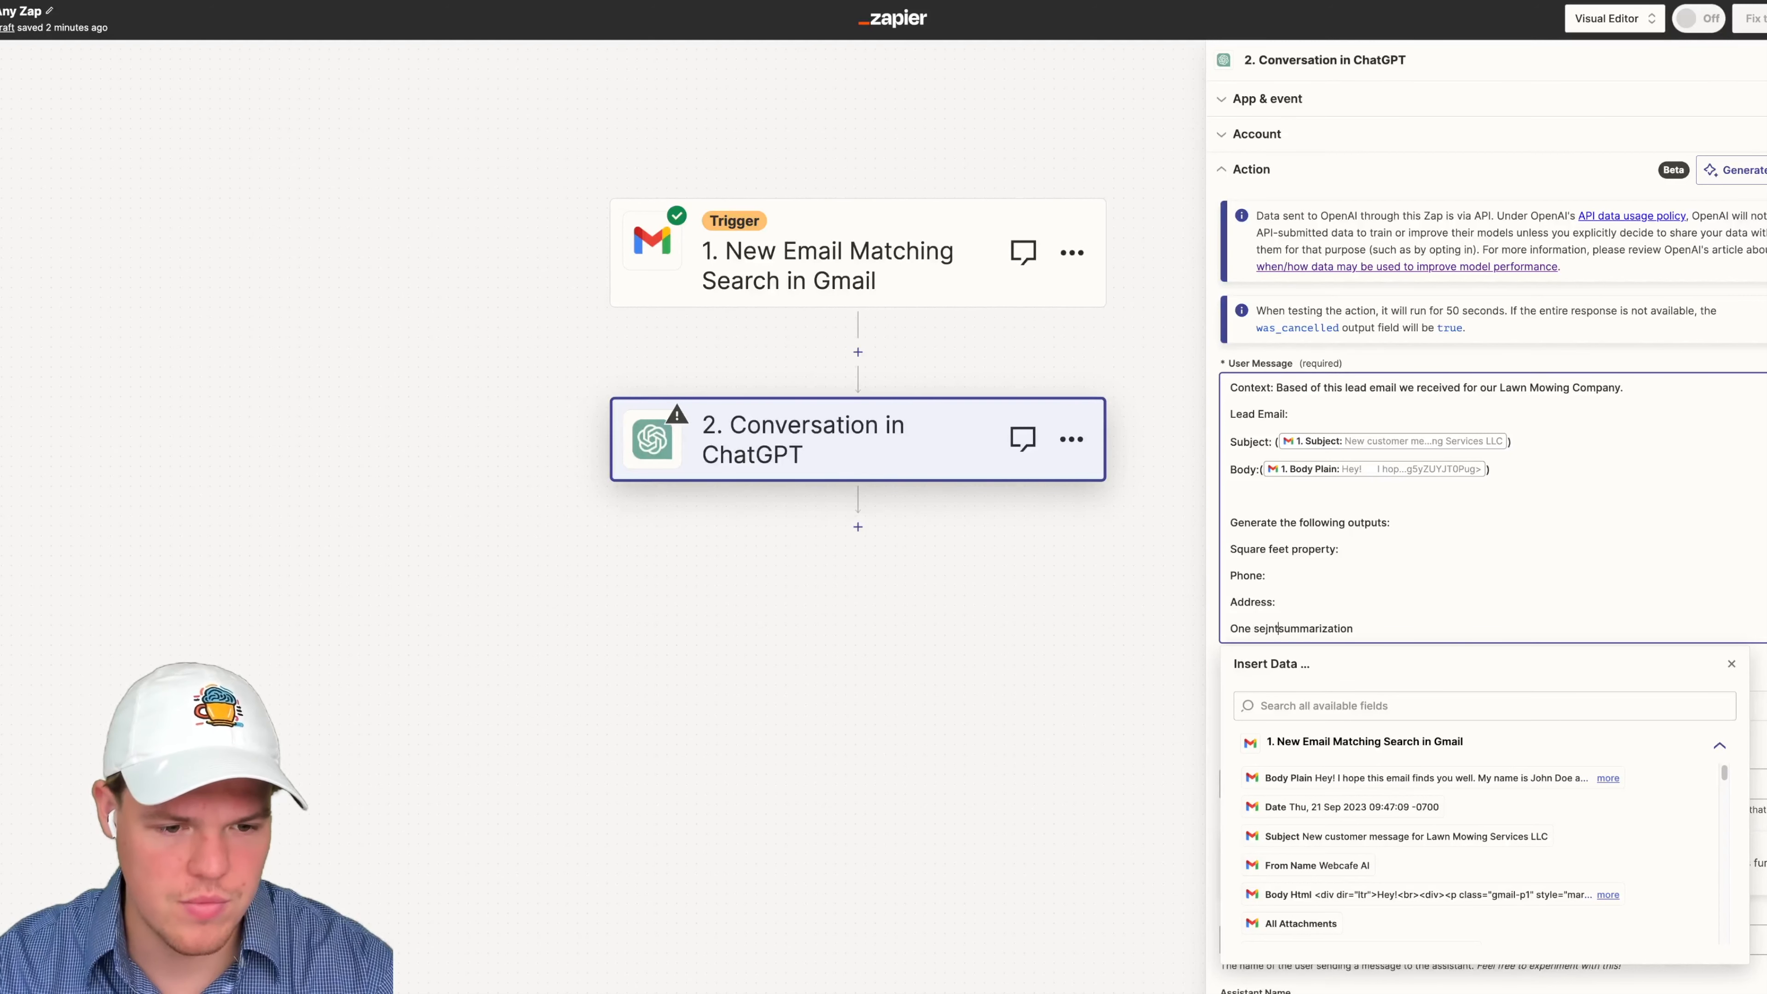
{"action": "type", "text": "e of this lead"}
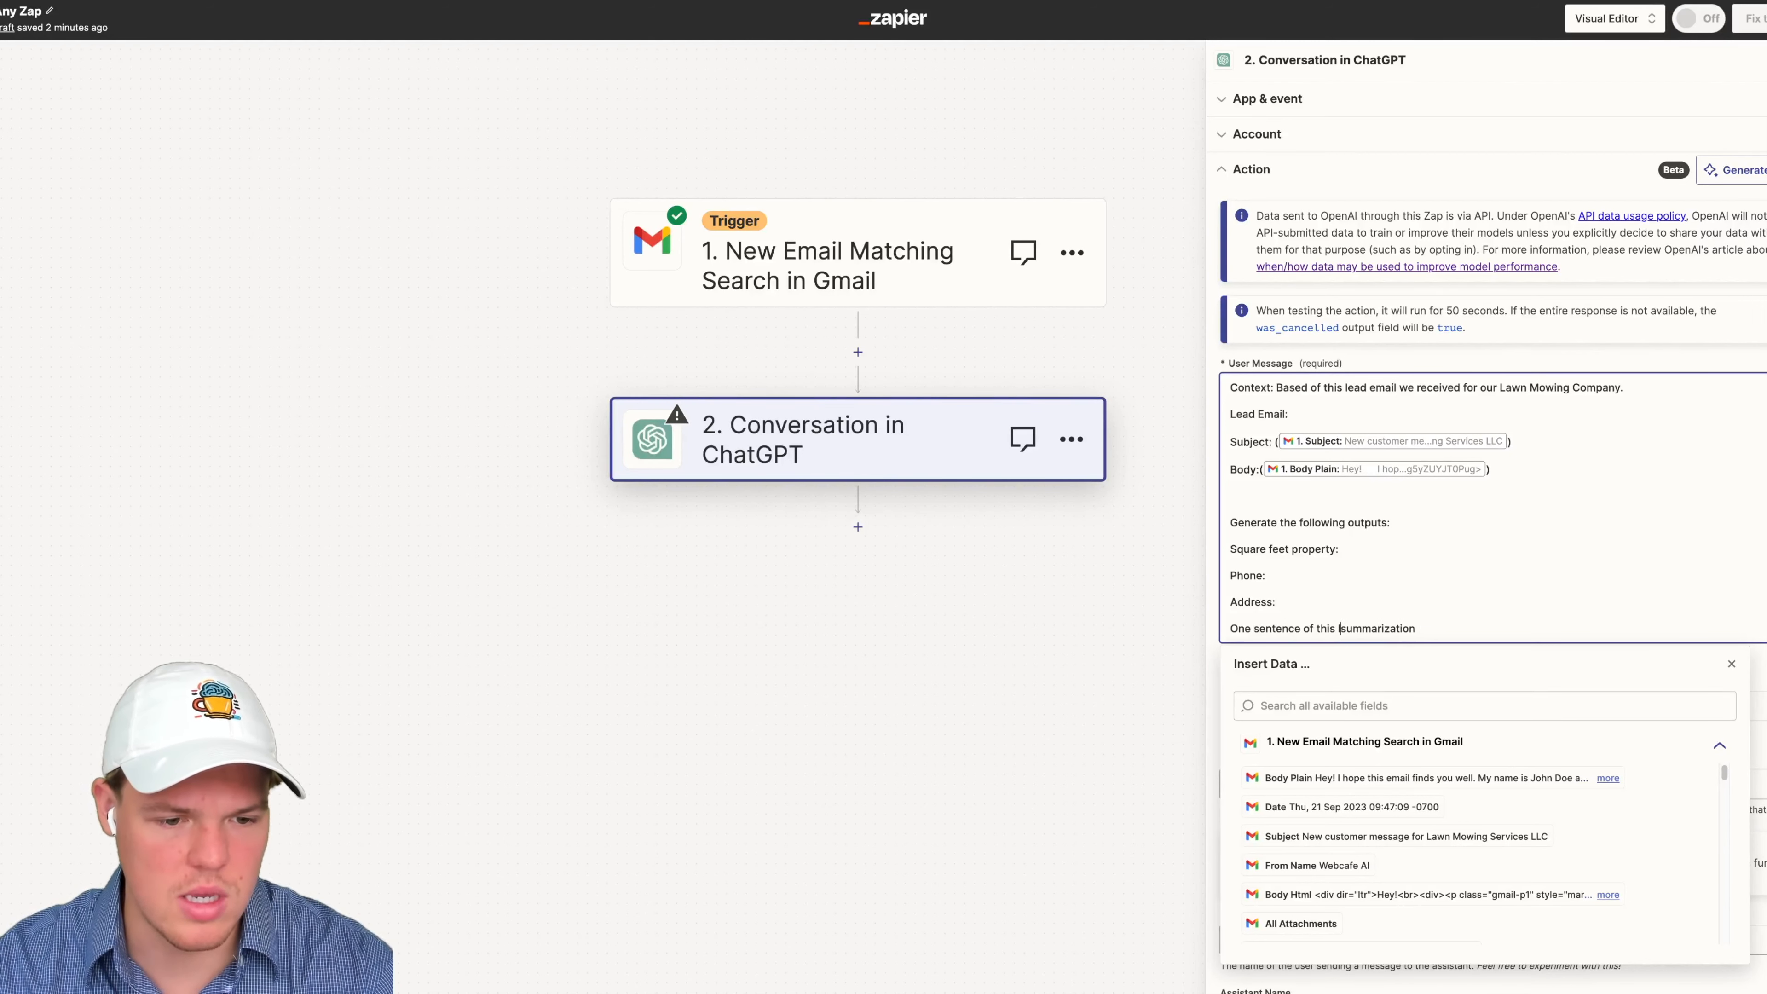
{"action": "left_click_drag", "start_coordinate": [1304, 631], "coordinate": [1363, 630]}
{"action": "key", "text": "BackSpace"}
{"action": "key", "text": "ctrl+z"}
{"action": "left_click", "coordinate": [1378, 628]}
{"action": "key", "text": "BackSpace"}
{"action": "left_click", "coordinate": [1437, 630]}
{"action": "type", "text": ":"}
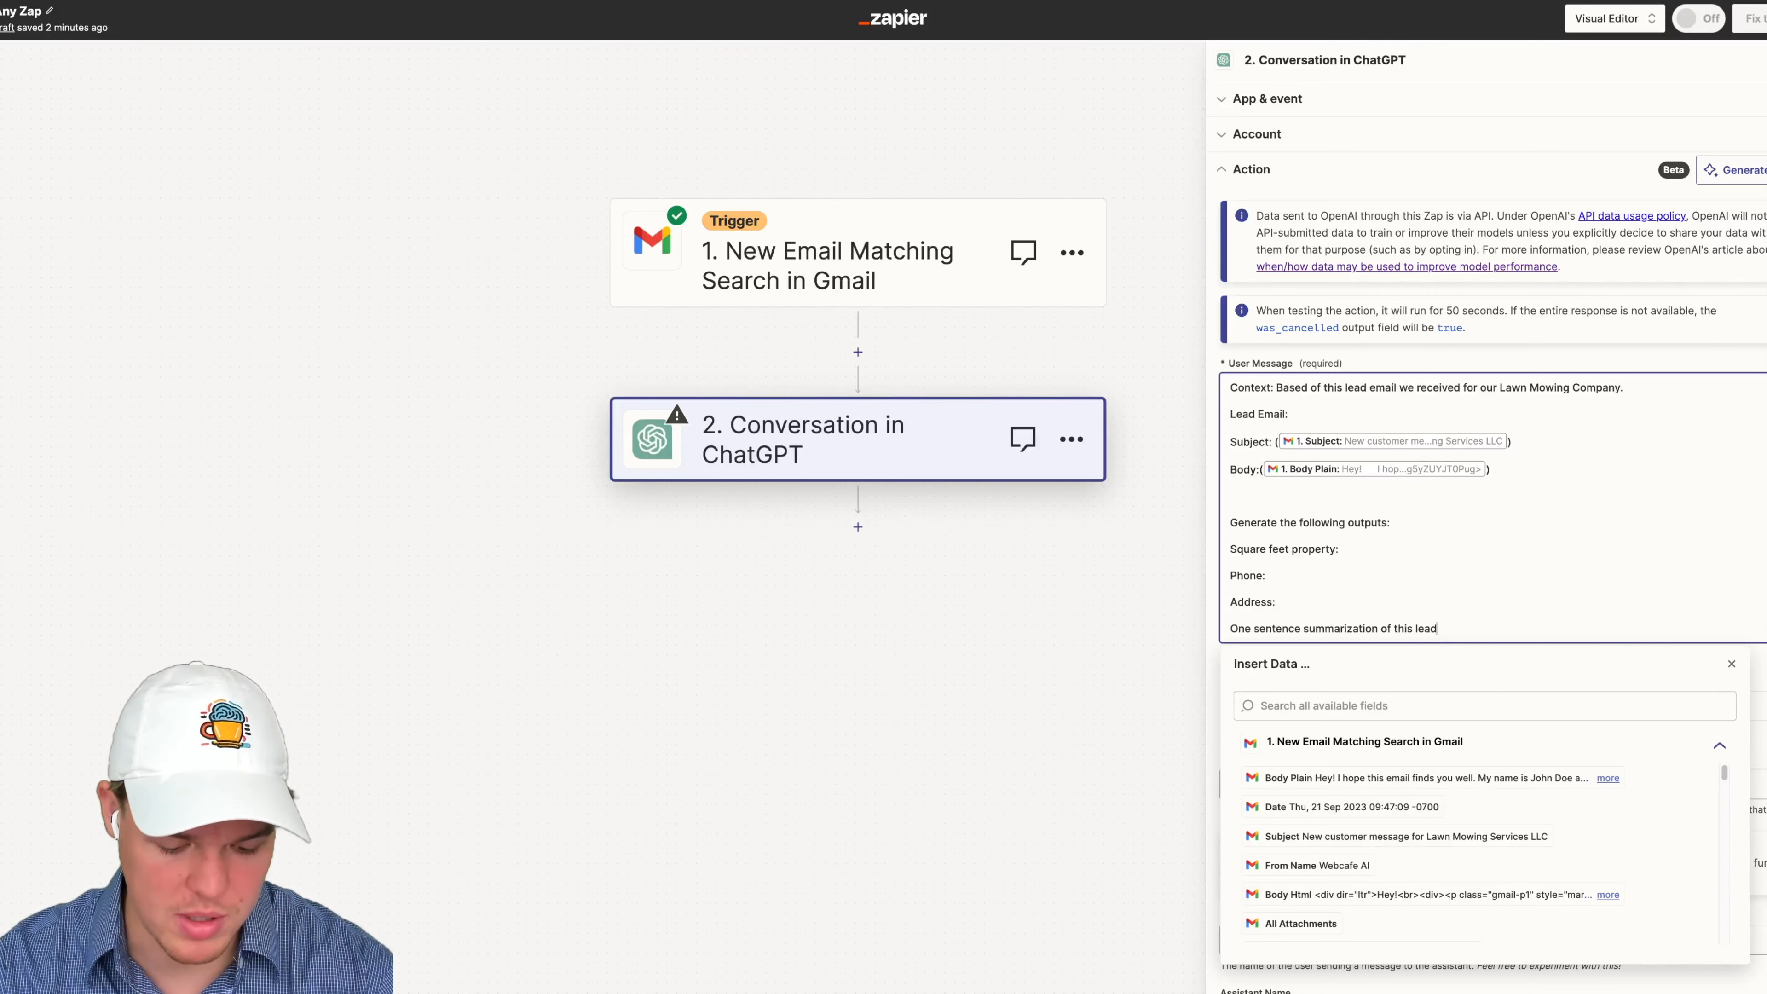
{"action": "left_click", "coordinate": [1522, 553]}
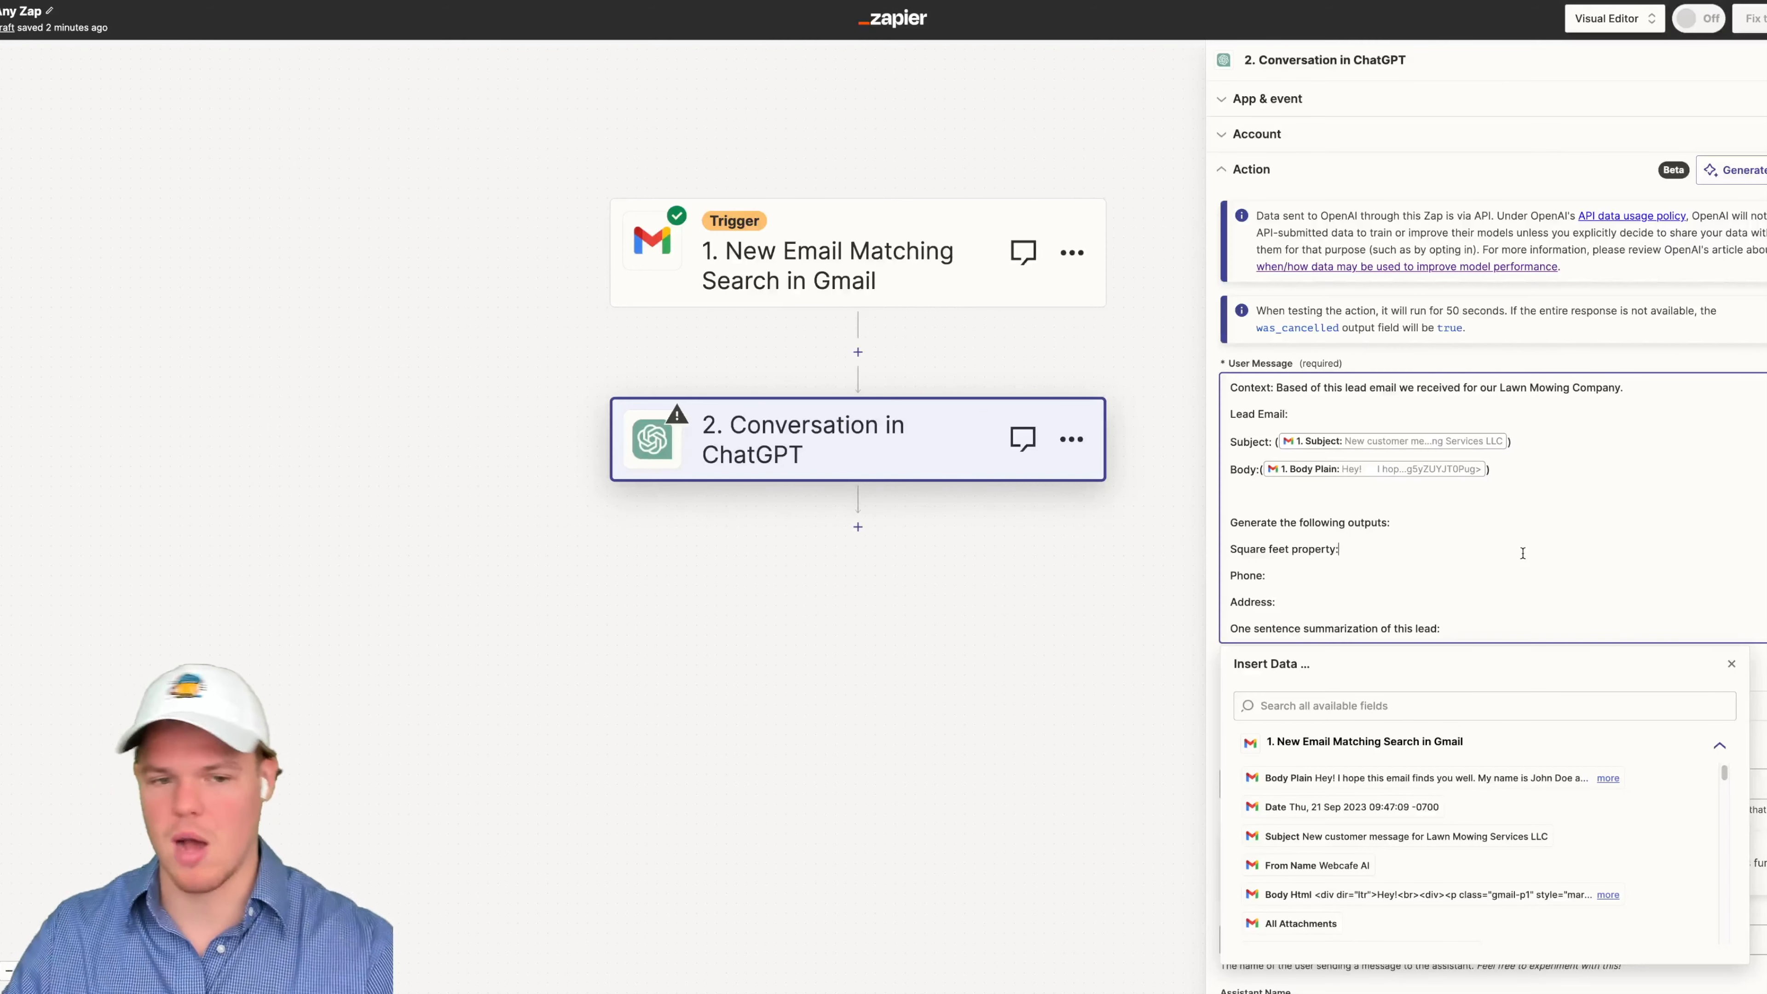
{"action": "left_click", "coordinate": [1759, 688]}
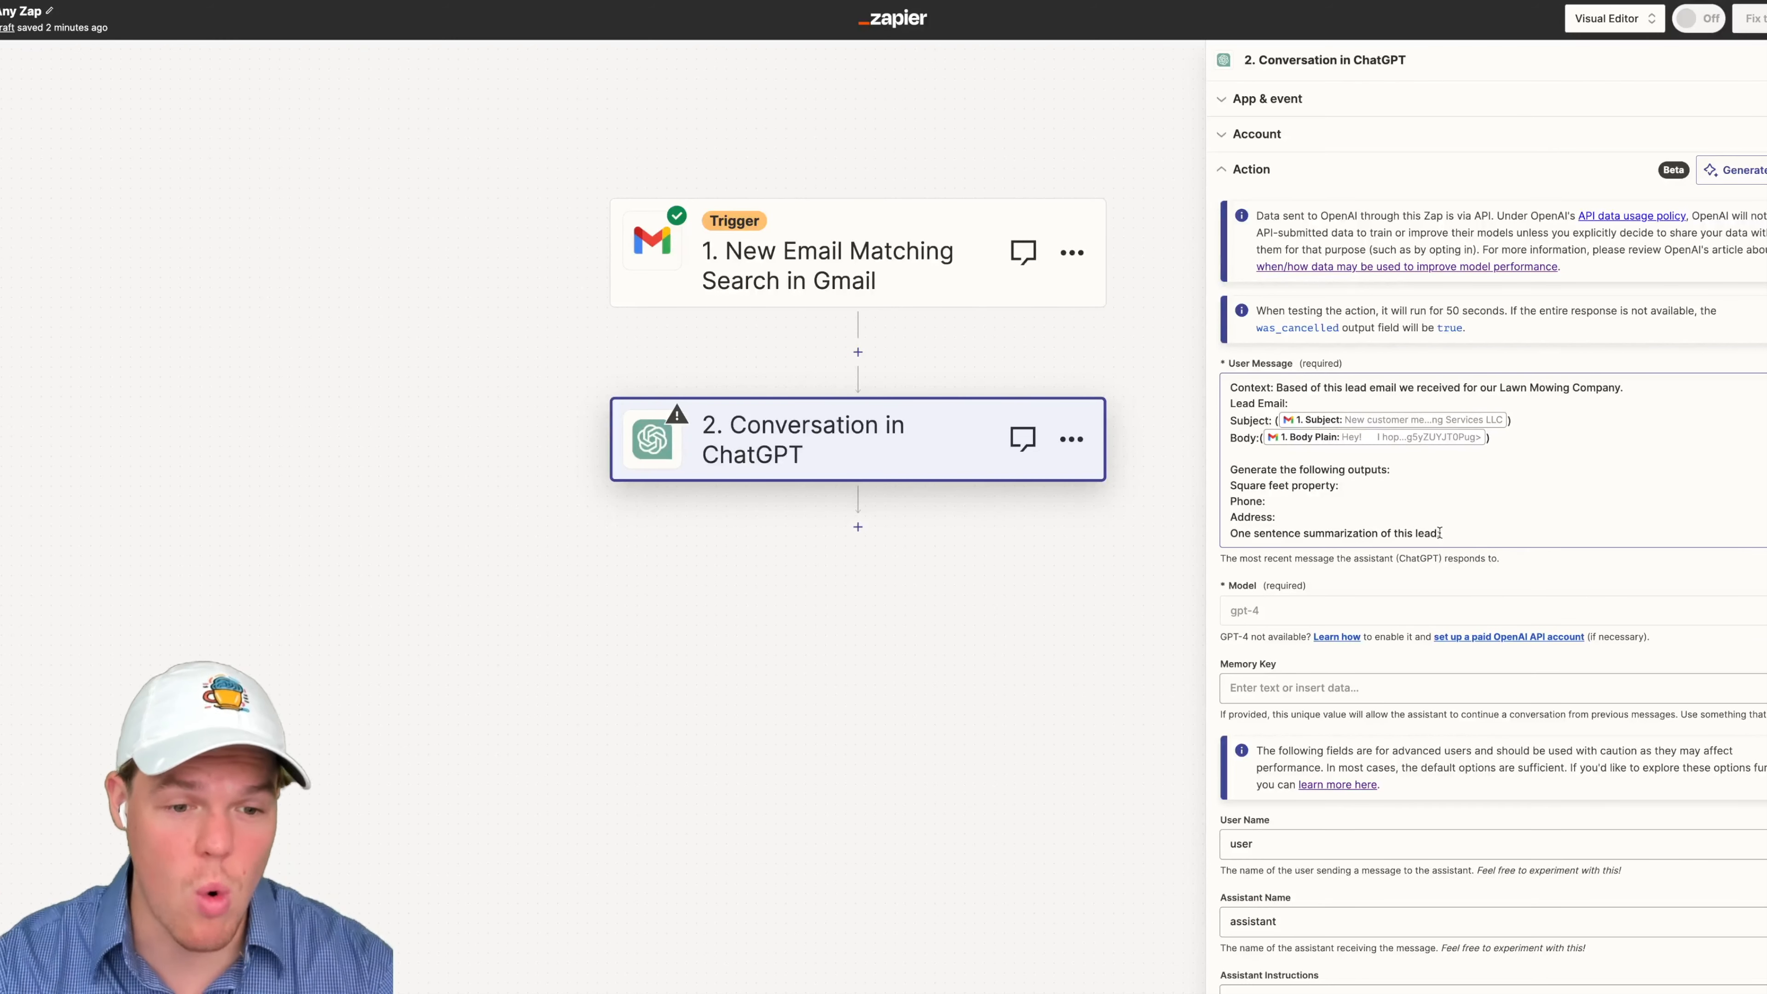
{"action": "left_click_drag", "start_coordinate": [1447, 535], "coordinate": [1230, 533]}
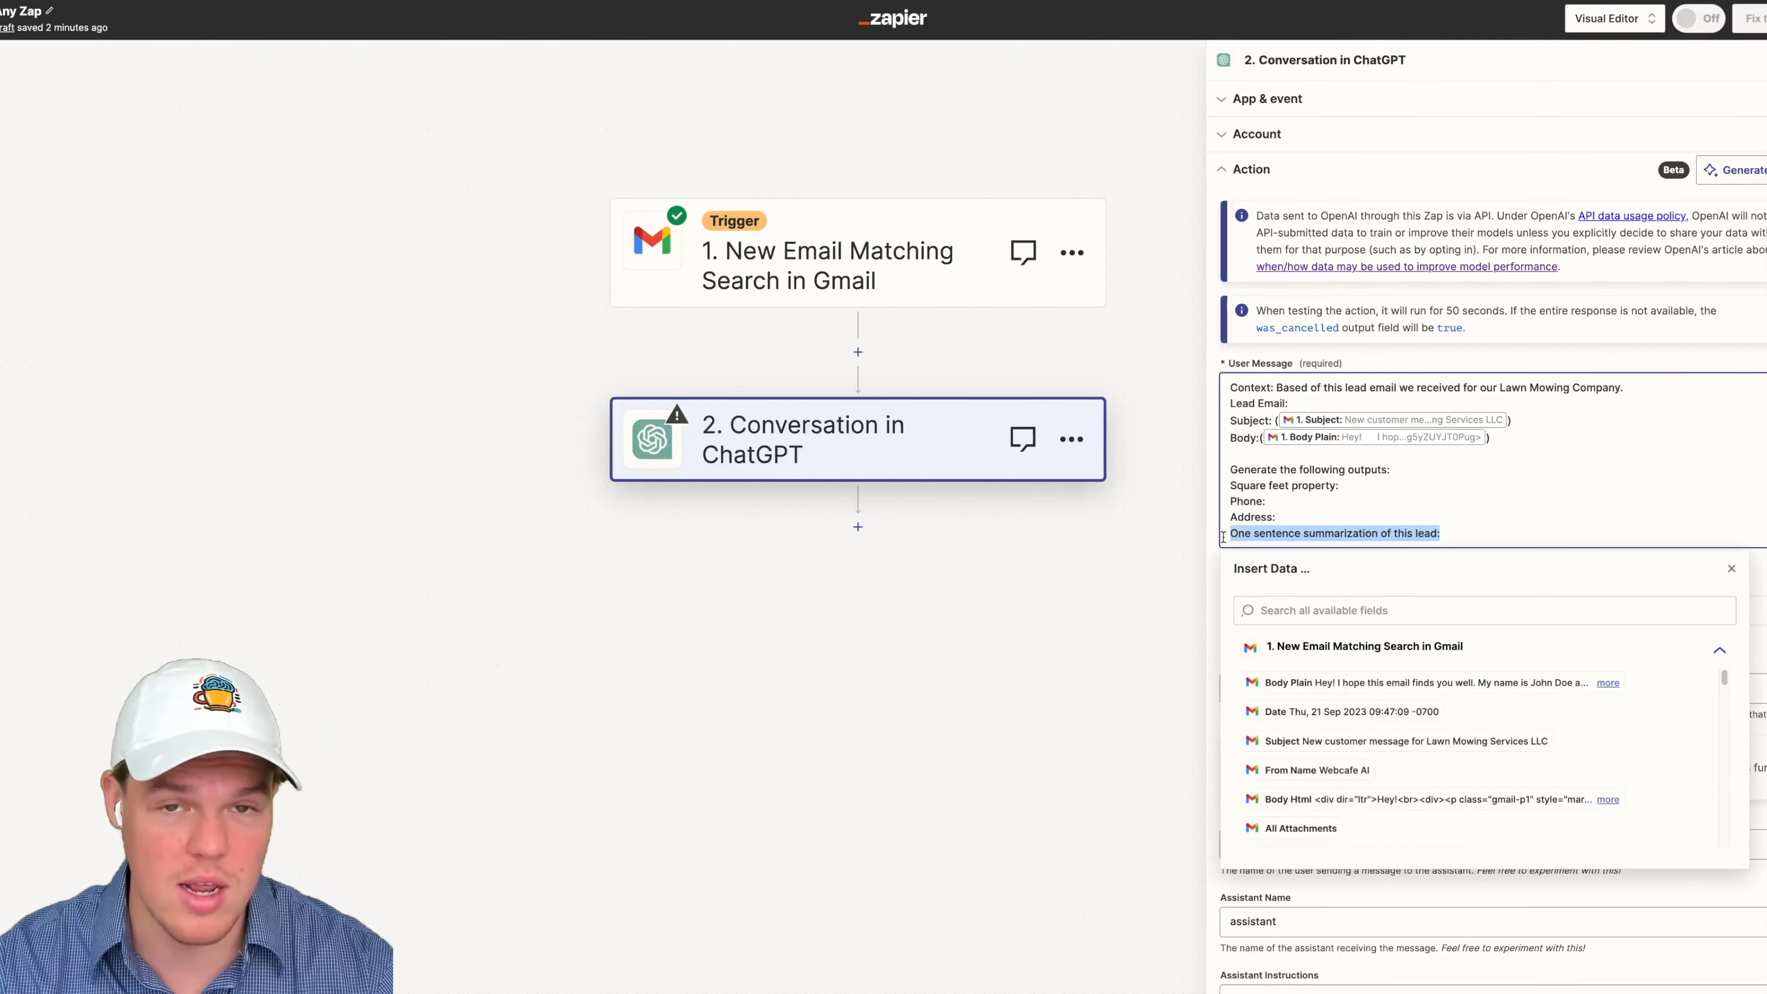
{"action": "left_click", "coordinate": [1362, 532]}
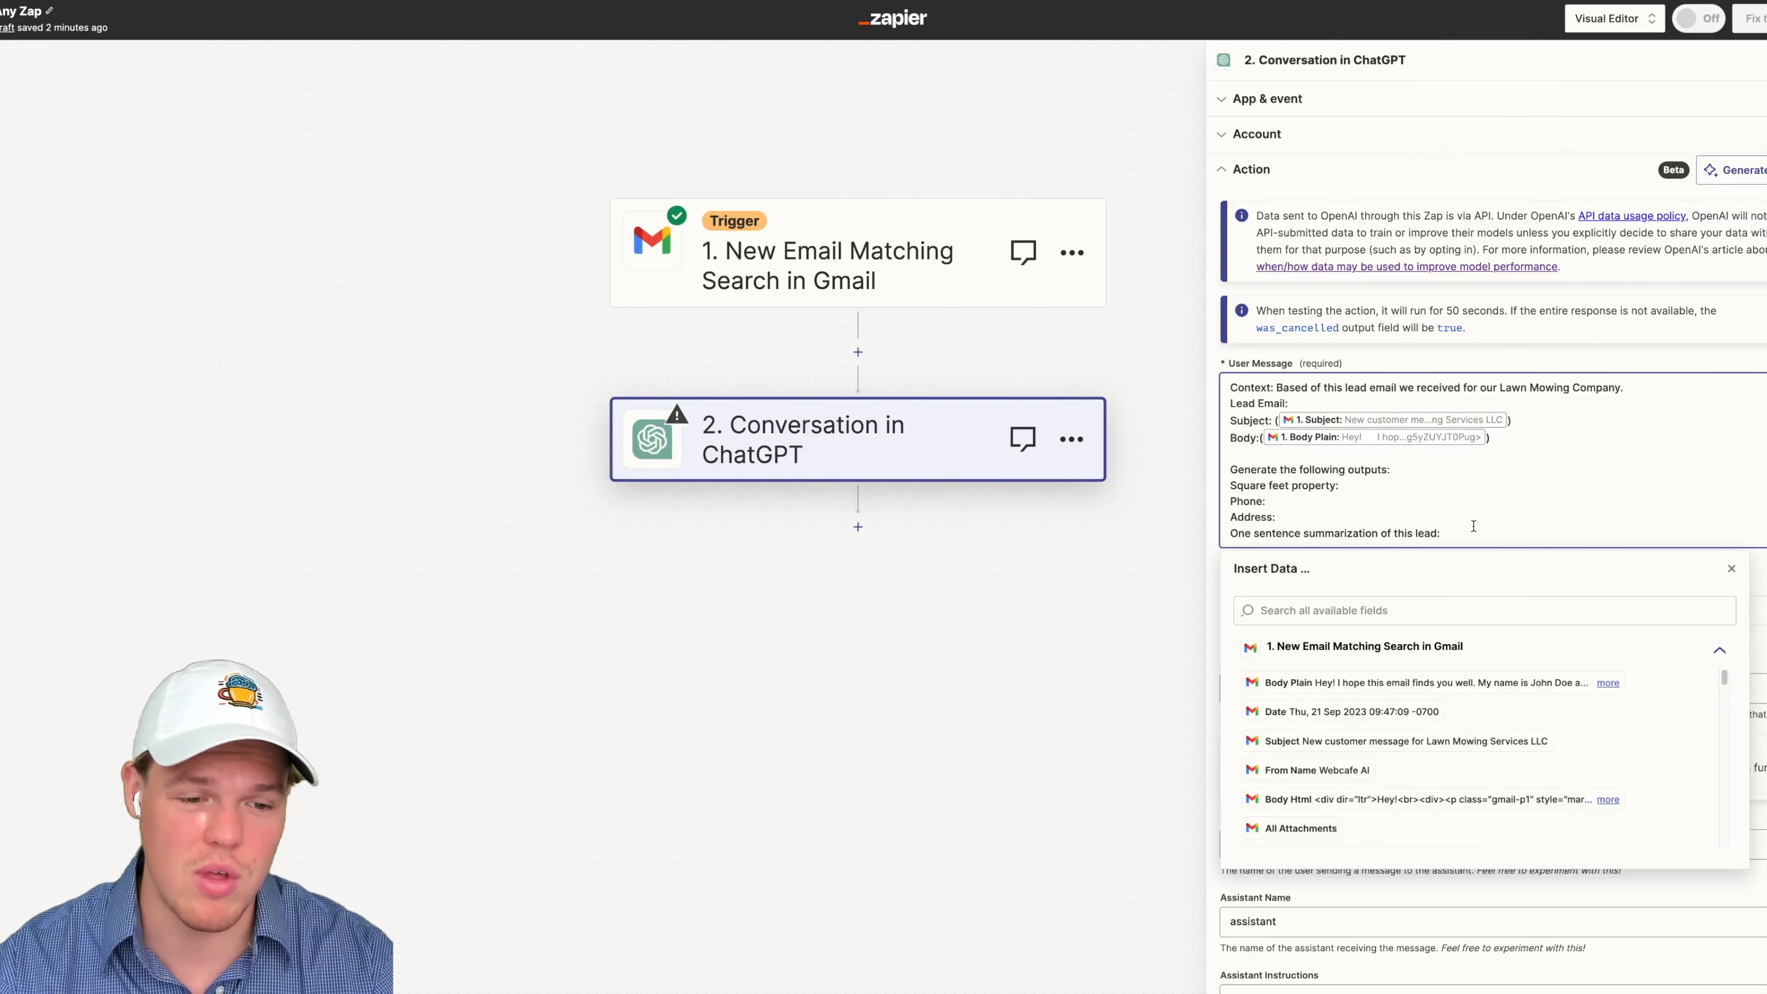
{"action": "key", "text": "Return"}
{"action": "key", "text": "Return"}
{"action": "key", "text": "Return"}
{"action": "key", "text": "BackSpace"}
{"action": "key", "text": "BackSpace"}
{"action": "key", "text": "BackSpace"}
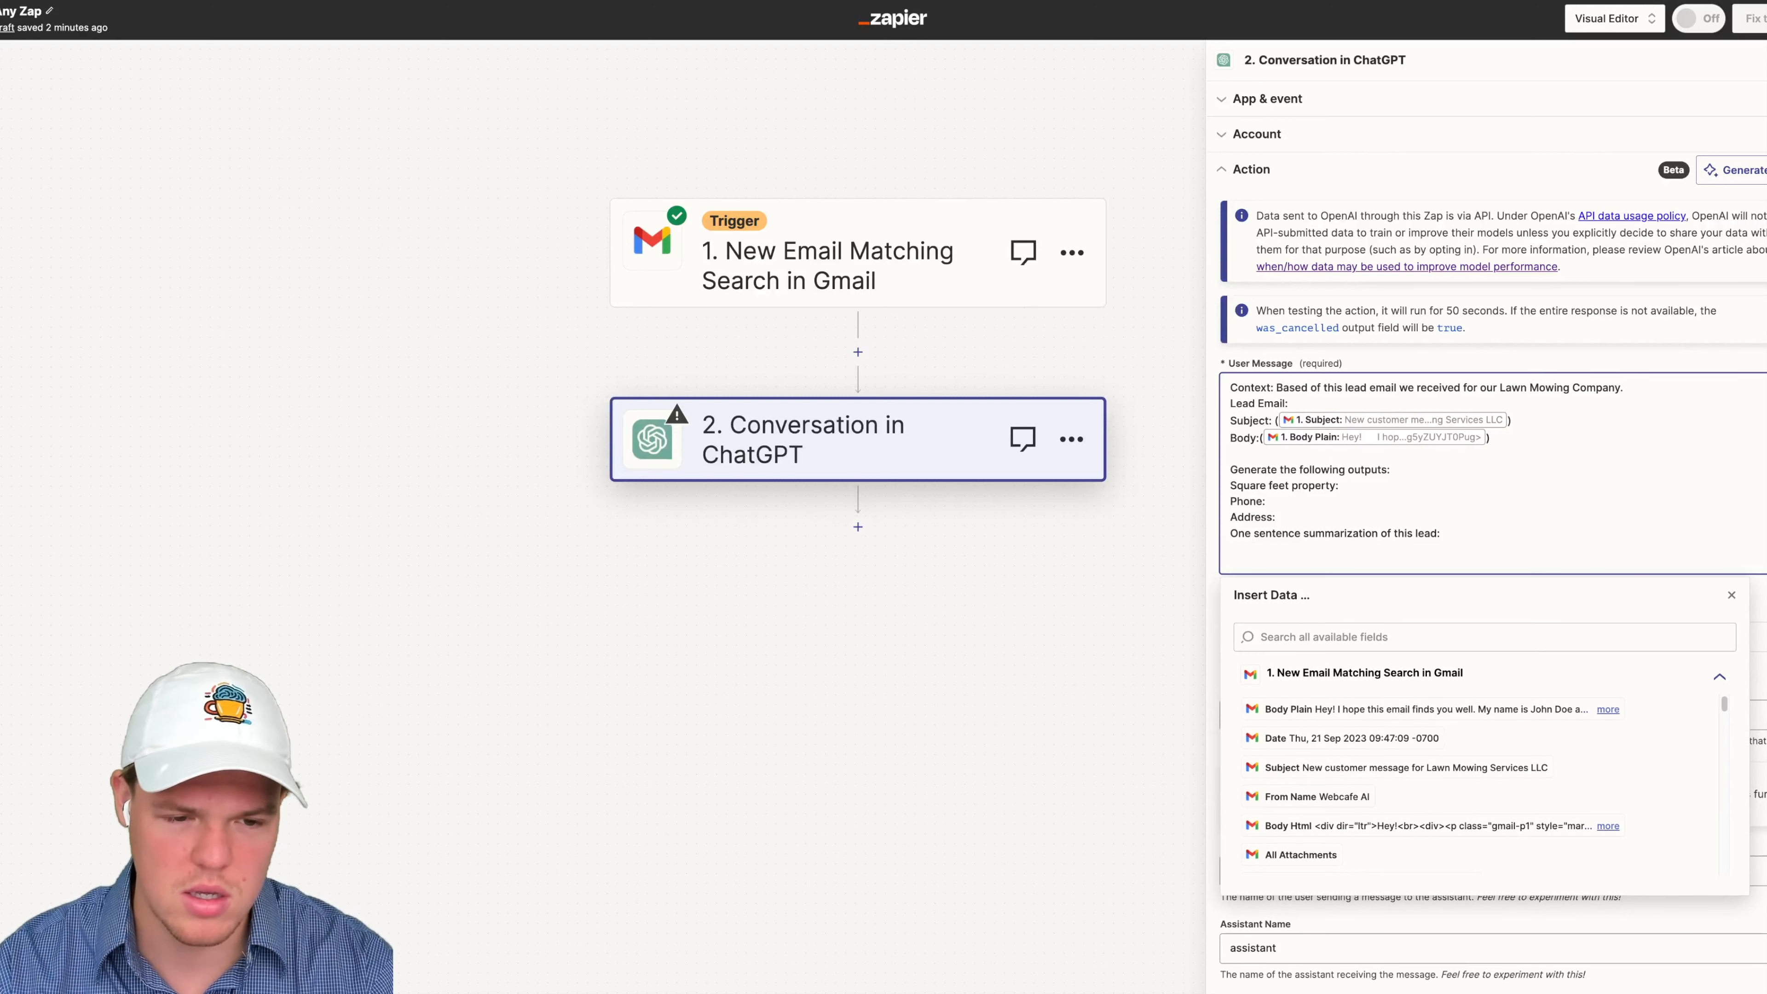
Step: Set the ChatGPT action's memory key to "emoutputlawn"
{"action": "scroll", "coordinate": [1461, 557], "scroll_direction": "down", "scroll_amount": 1}
{"action": "left_click", "coordinate": [1318, 657]}
{"action": "type", "text": "emou"}
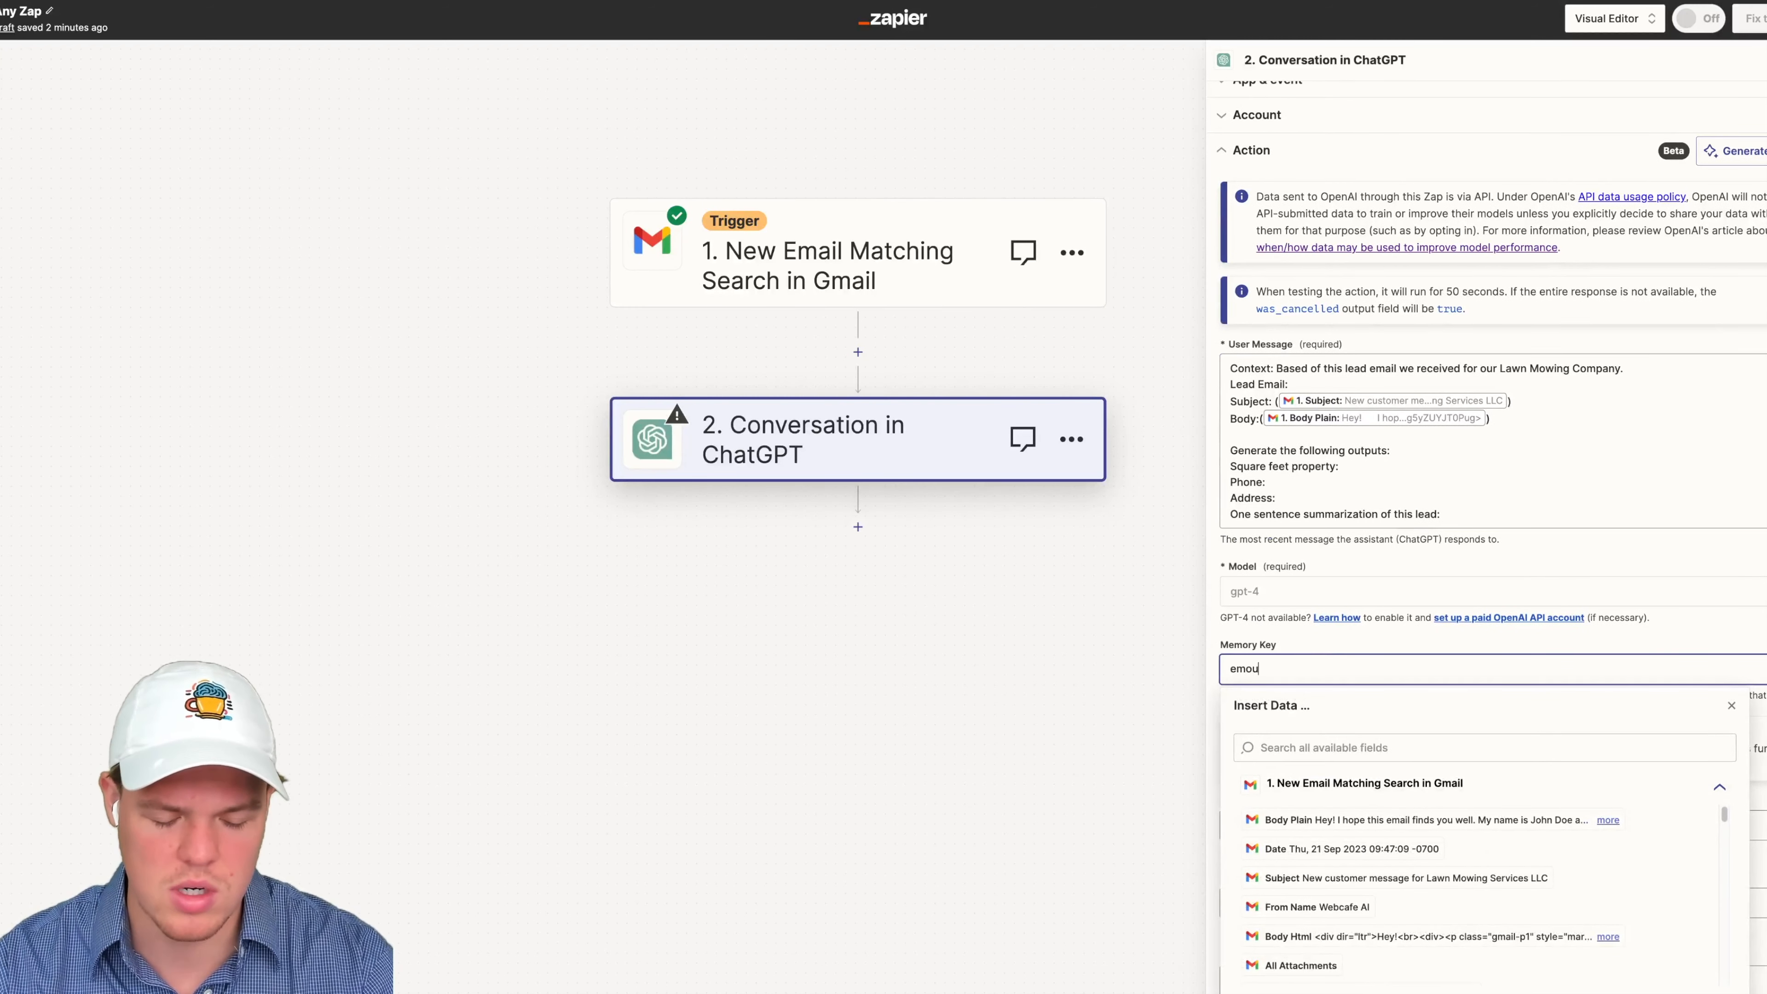
{"action": "type", "text": "tputlawn"}
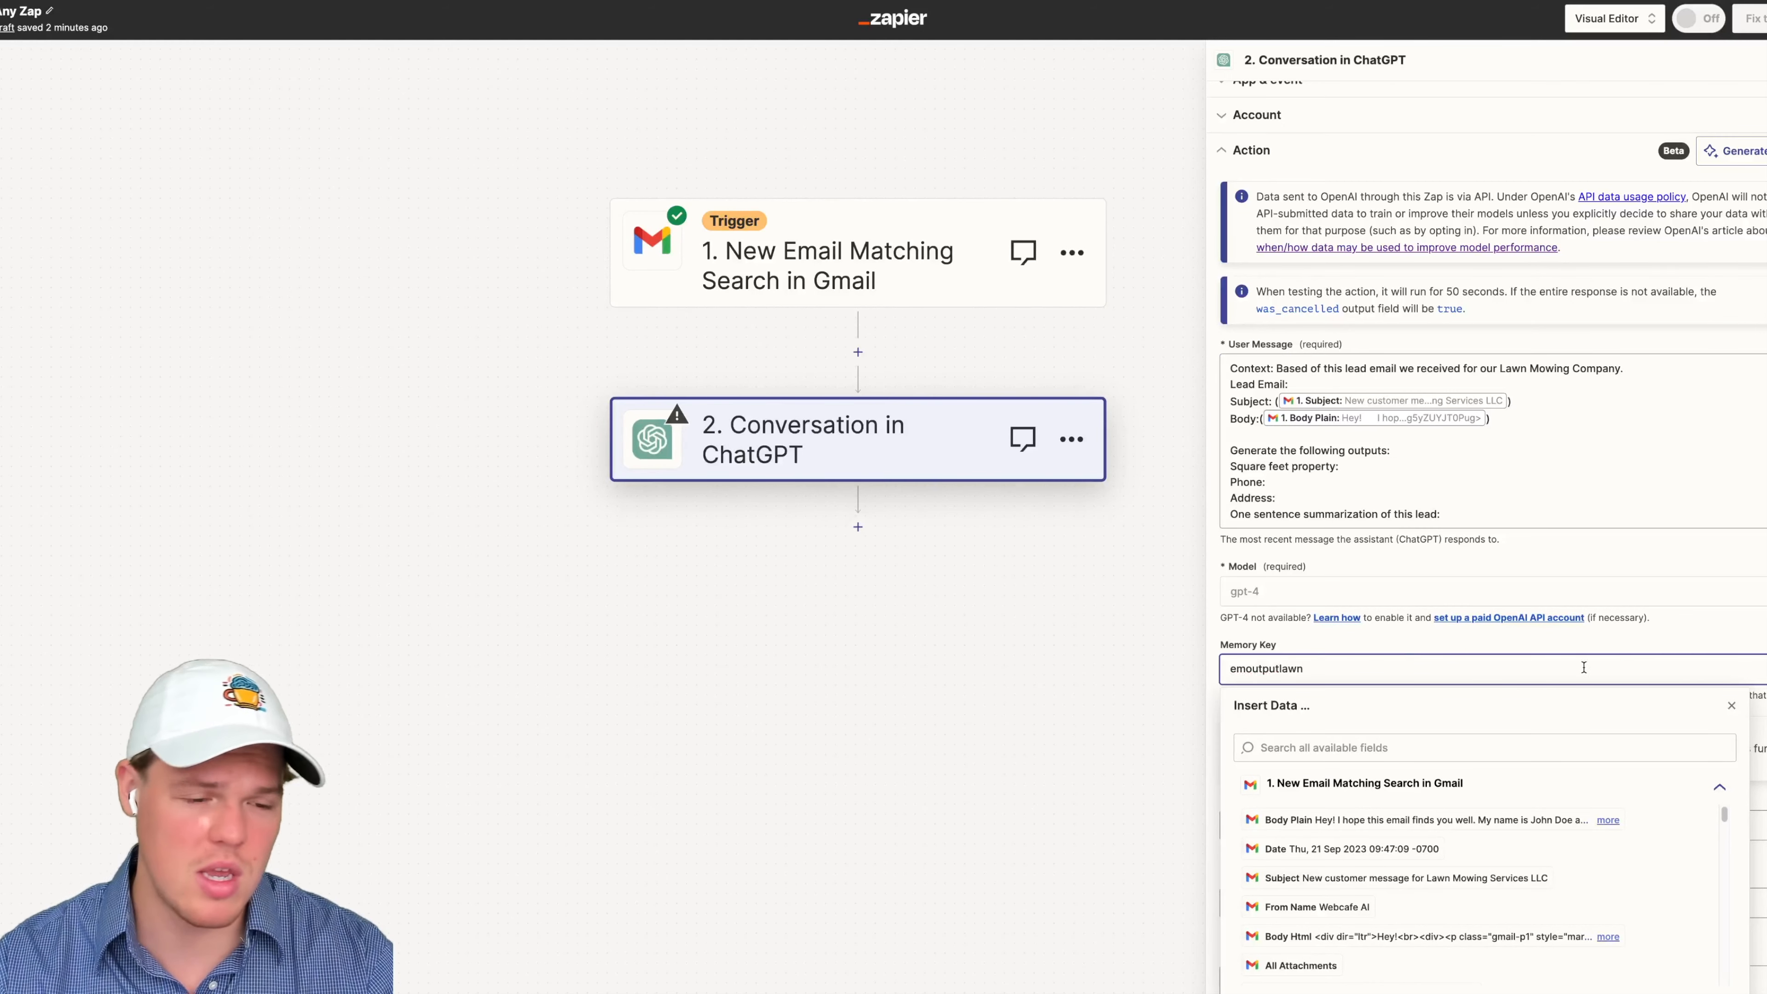
{"action": "left_click", "coordinate": [1690, 634]}
Step: Finish the ChatGPT action setup, keeping the remaining defaults, and test the step by sending the conversation to ChatGPT
{"action": "scroll", "coordinate": [1613, 642], "scroll_direction": "down", "scroll_amount": 5}
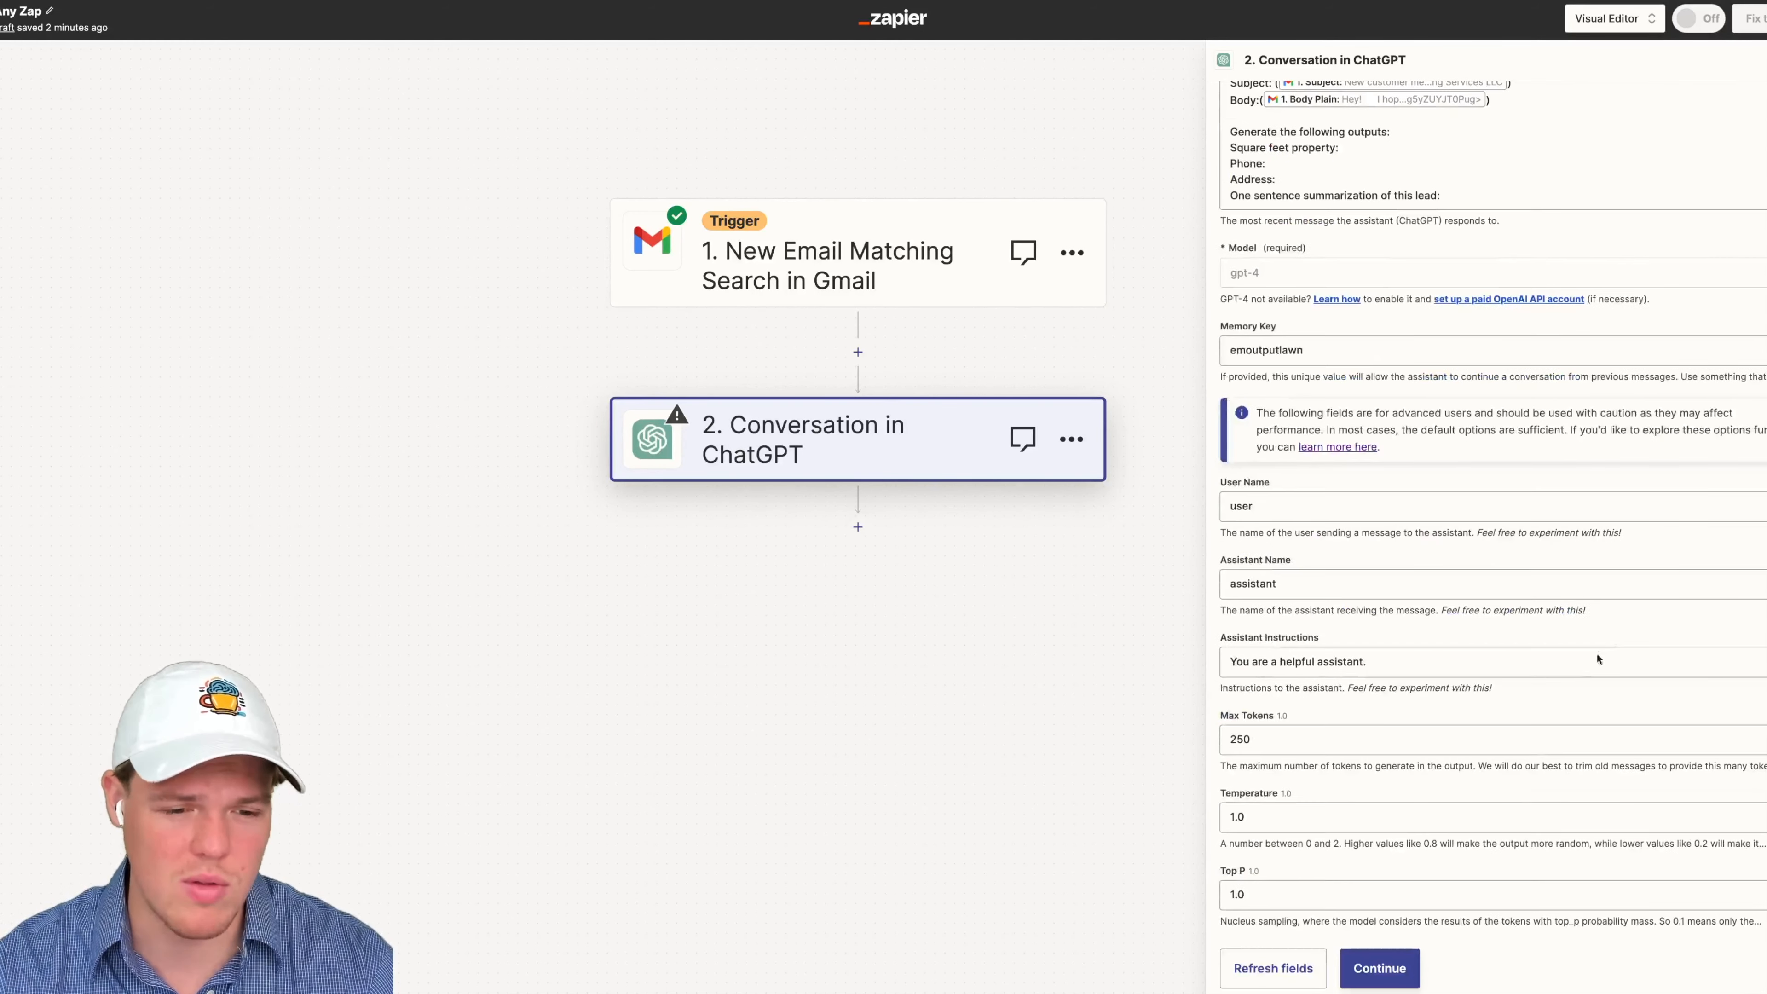
{"action": "left_click", "coordinate": [1390, 961]}
{"action": "left_click", "coordinate": [1344, 966]}
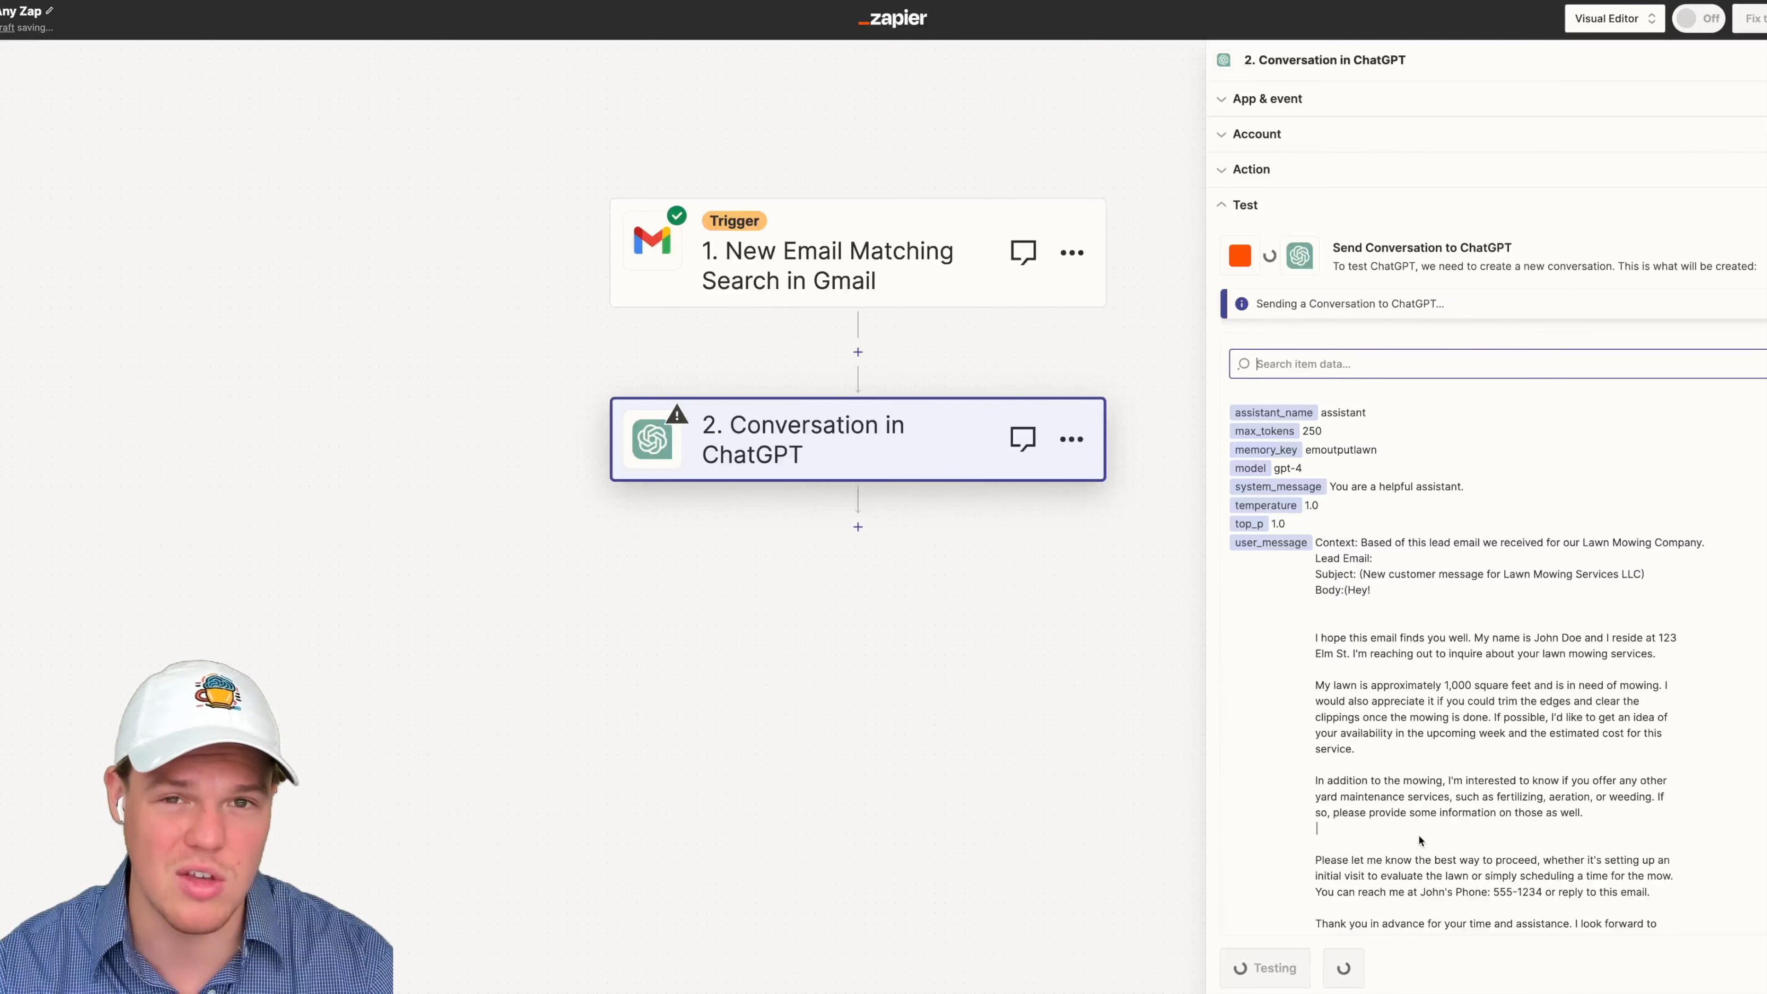
{"action": "scroll", "coordinate": [1420, 842], "scroll_direction": "down", "scroll_amount": 5}
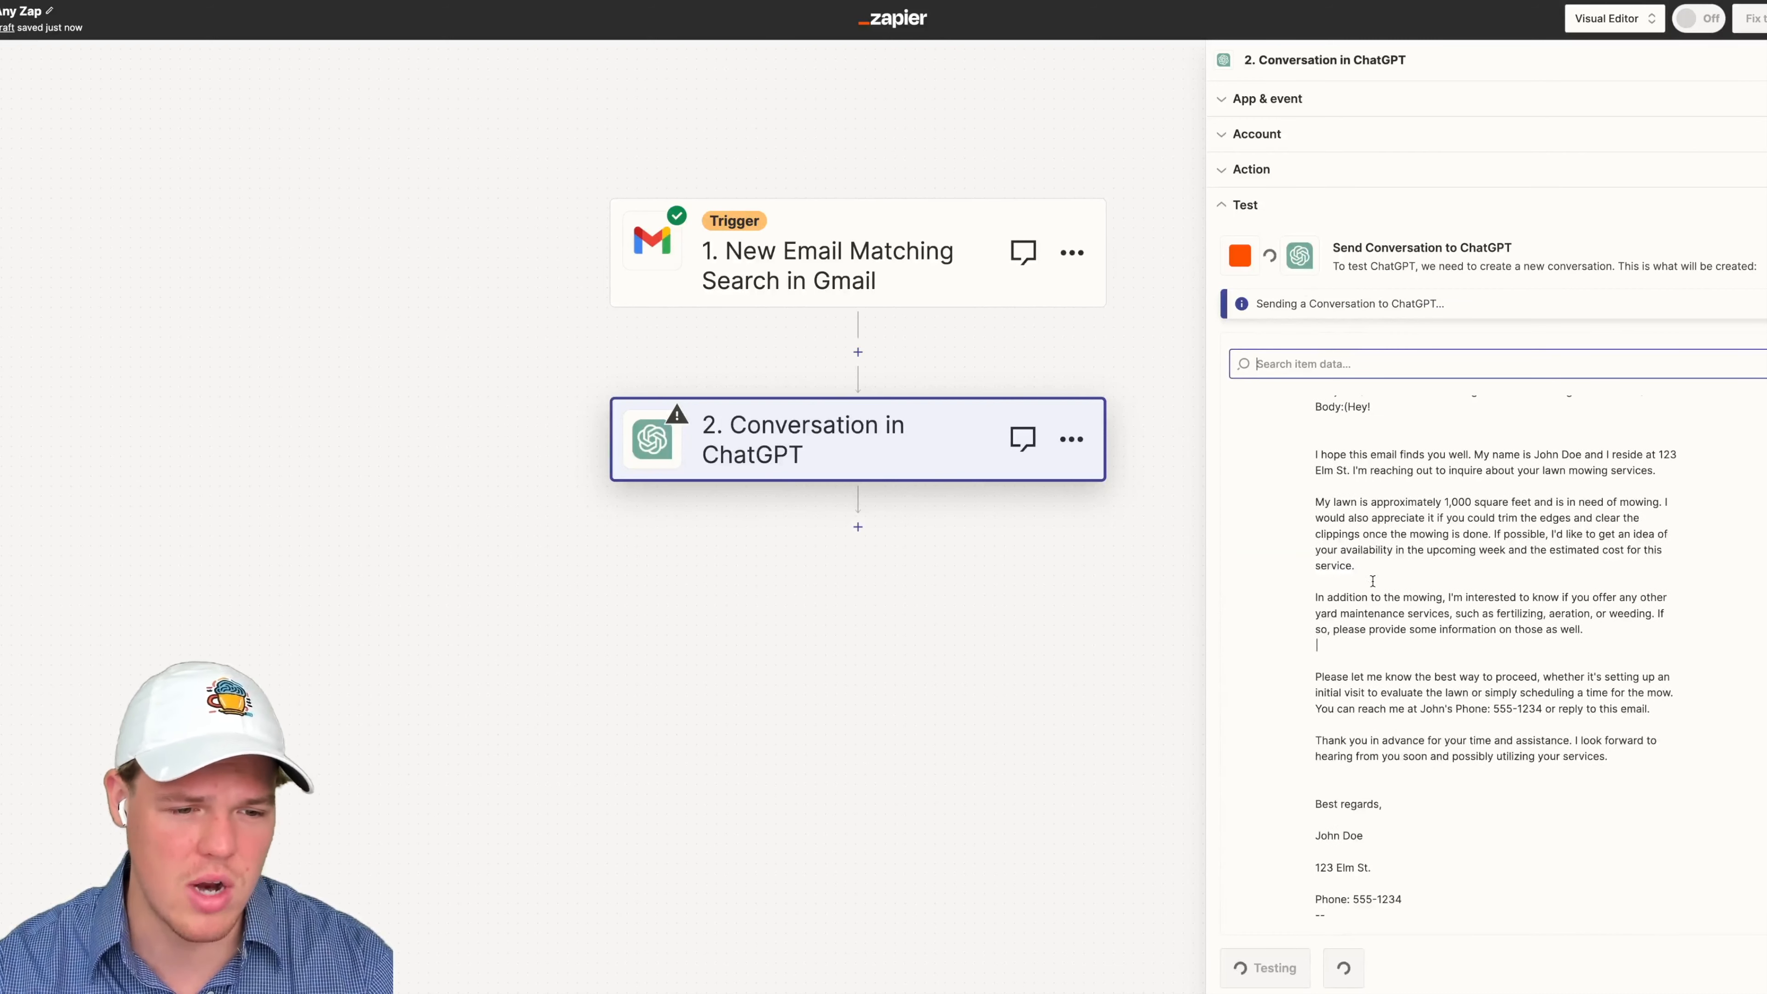
{"action": "scroll", "coordinate": [1372, 578], "scroll_direction": "up", "scroll_amount": 4}
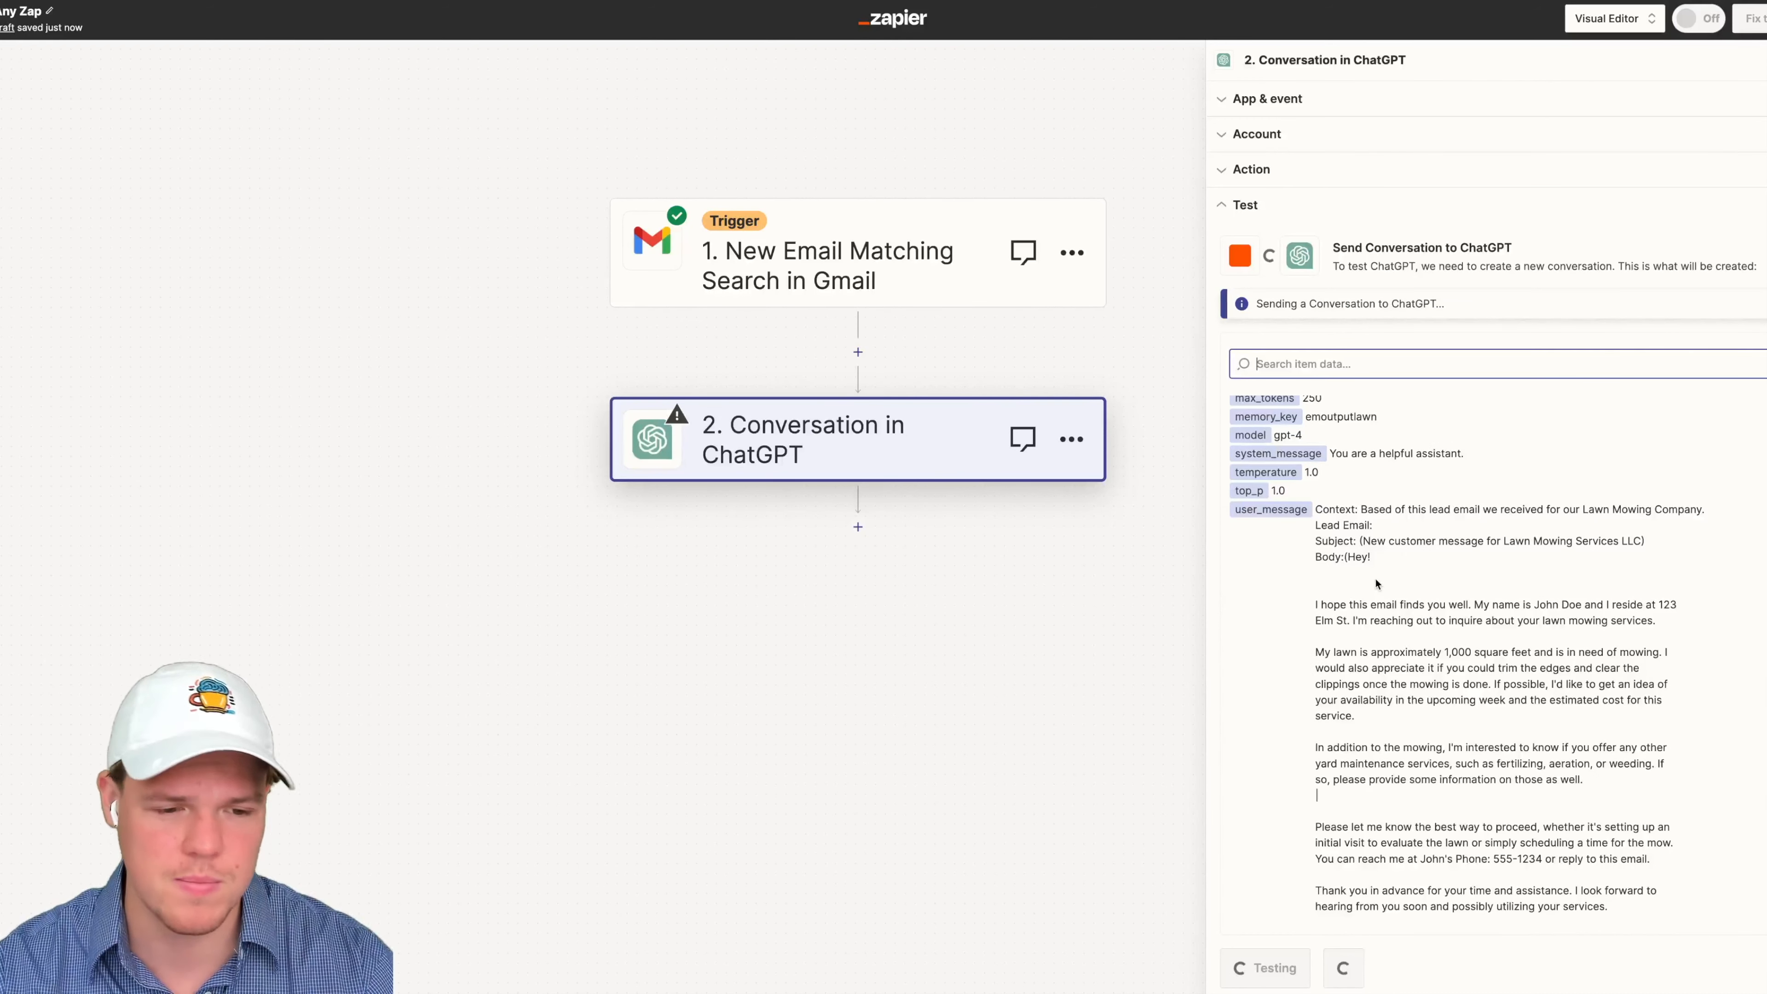
{"action": "scroll", "coordinate": [1378, 567], "scroll_direction": "down", "scroll_amount": 1}
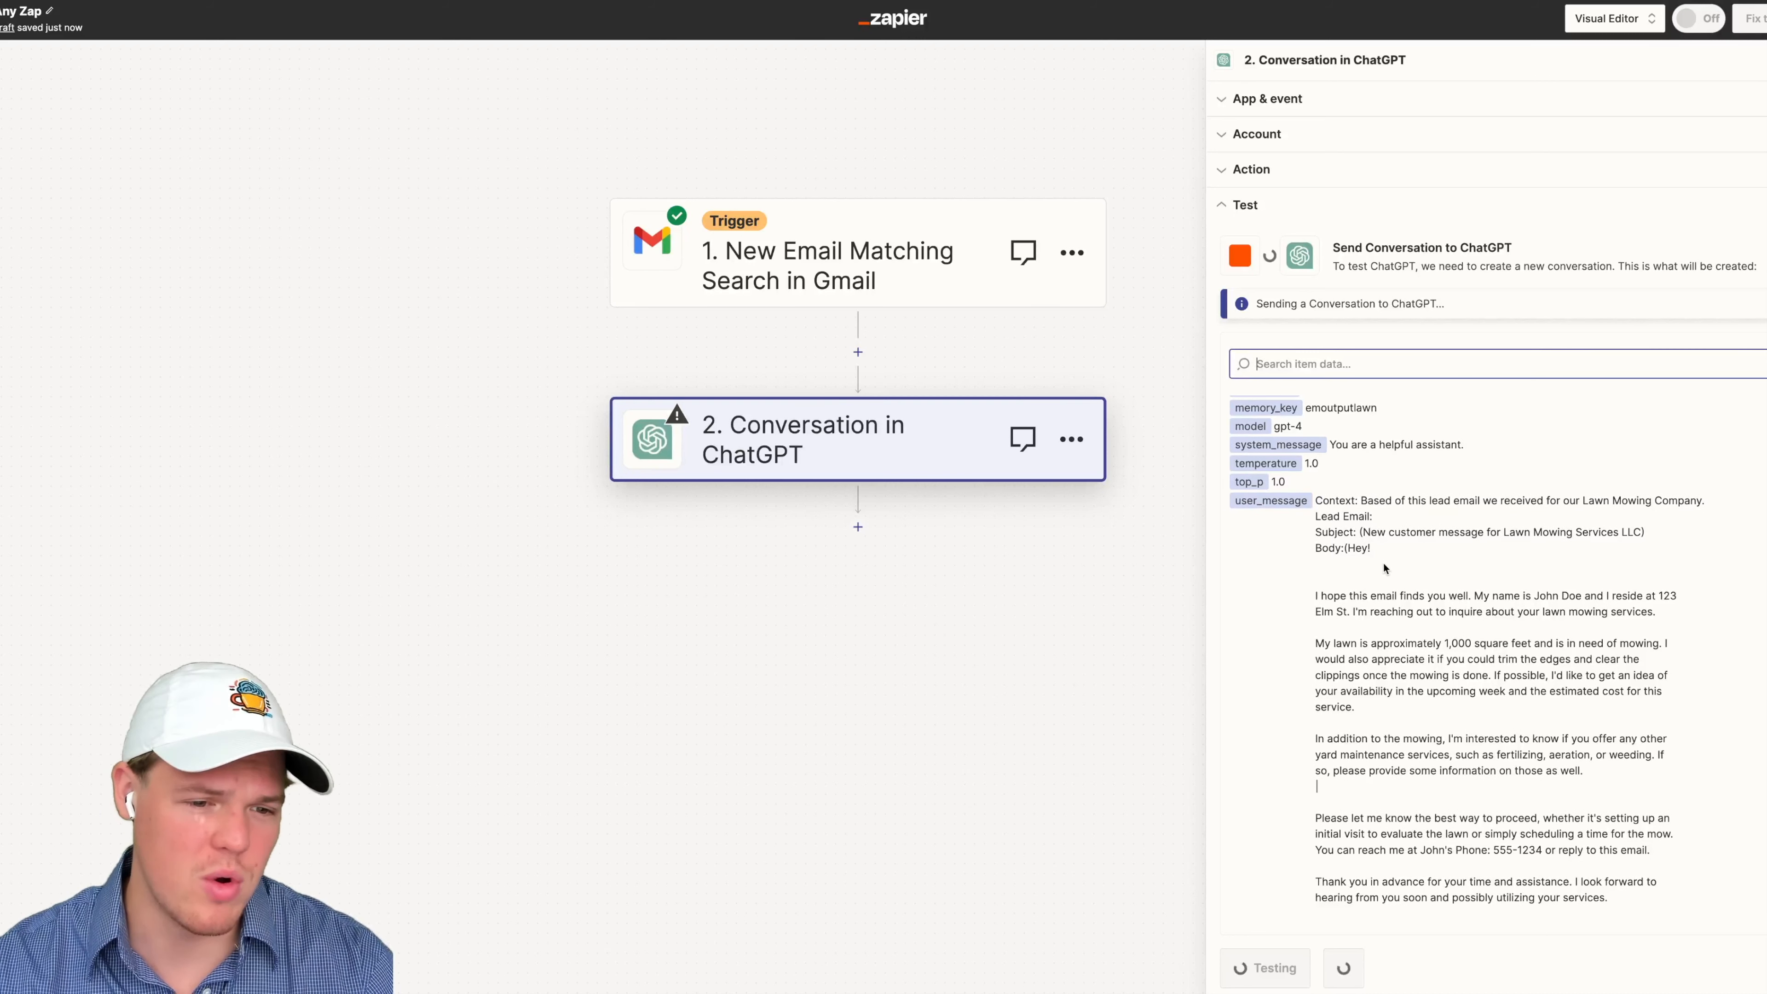
{"action": "scroll", "coordinate": [1383, 568], "scroll_direction": "down", "scroll_amount": 1}
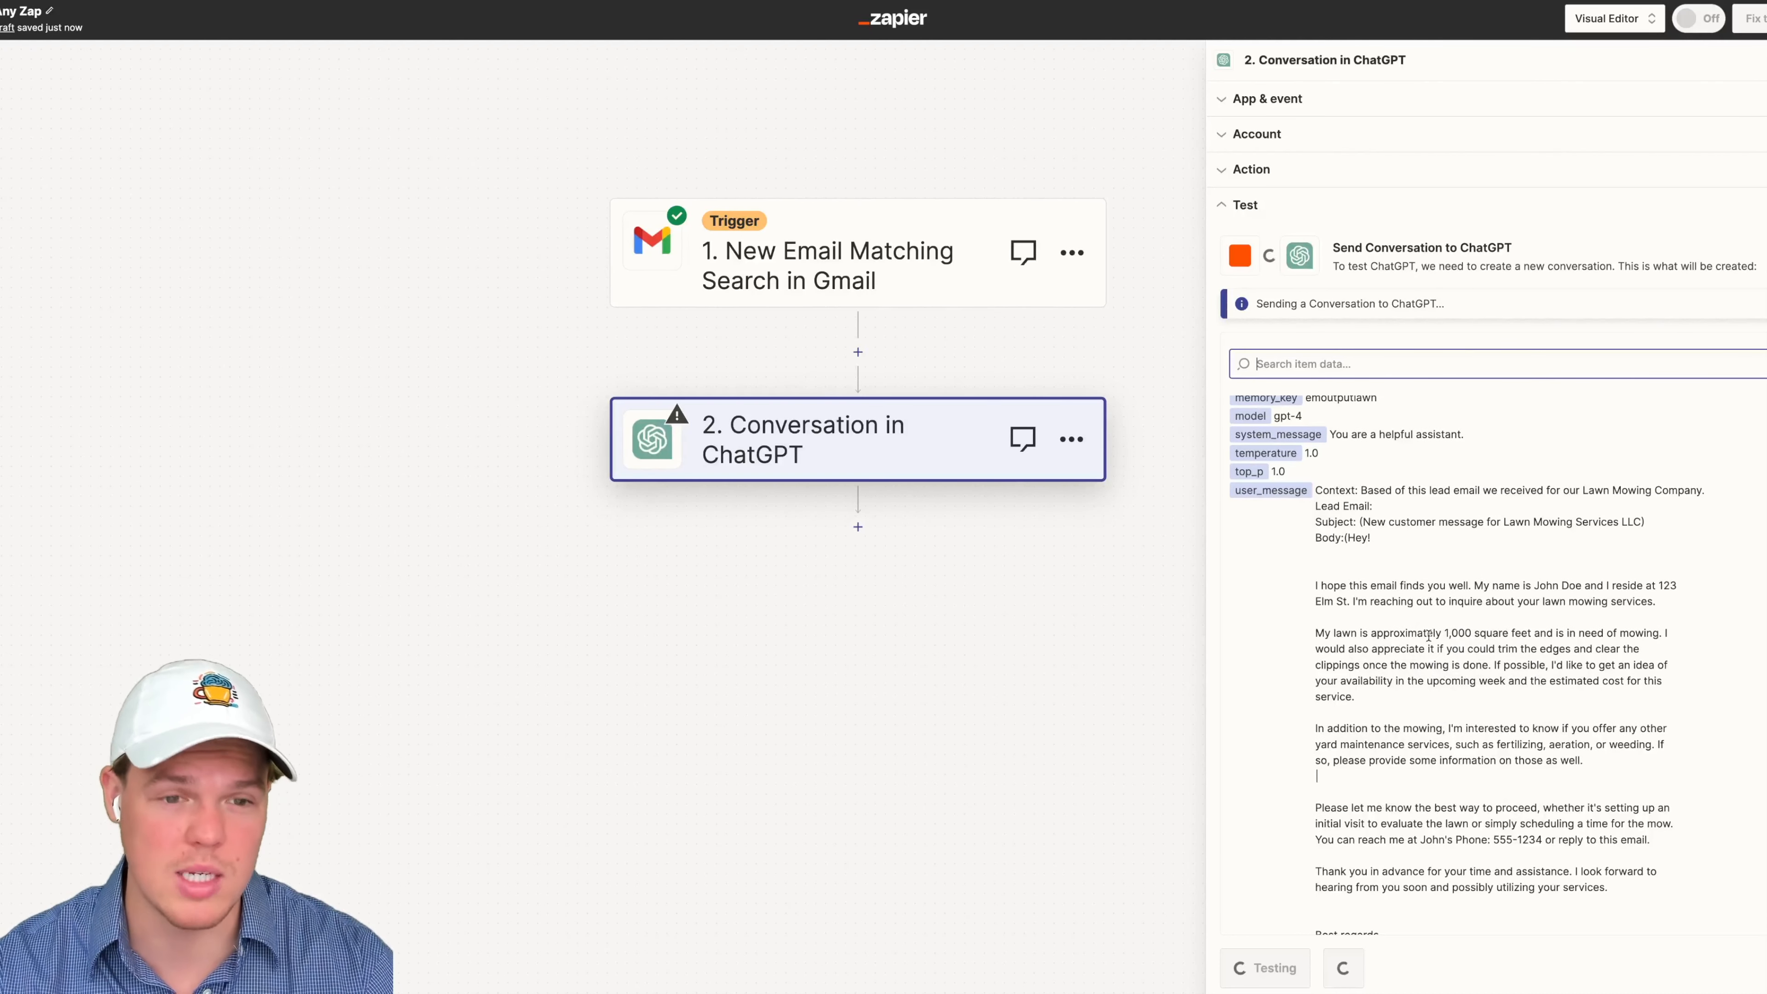
{"action": "scroll", "coordinate": [1433, 640], "scroll_direction": "down", "scroll_amount": 2}
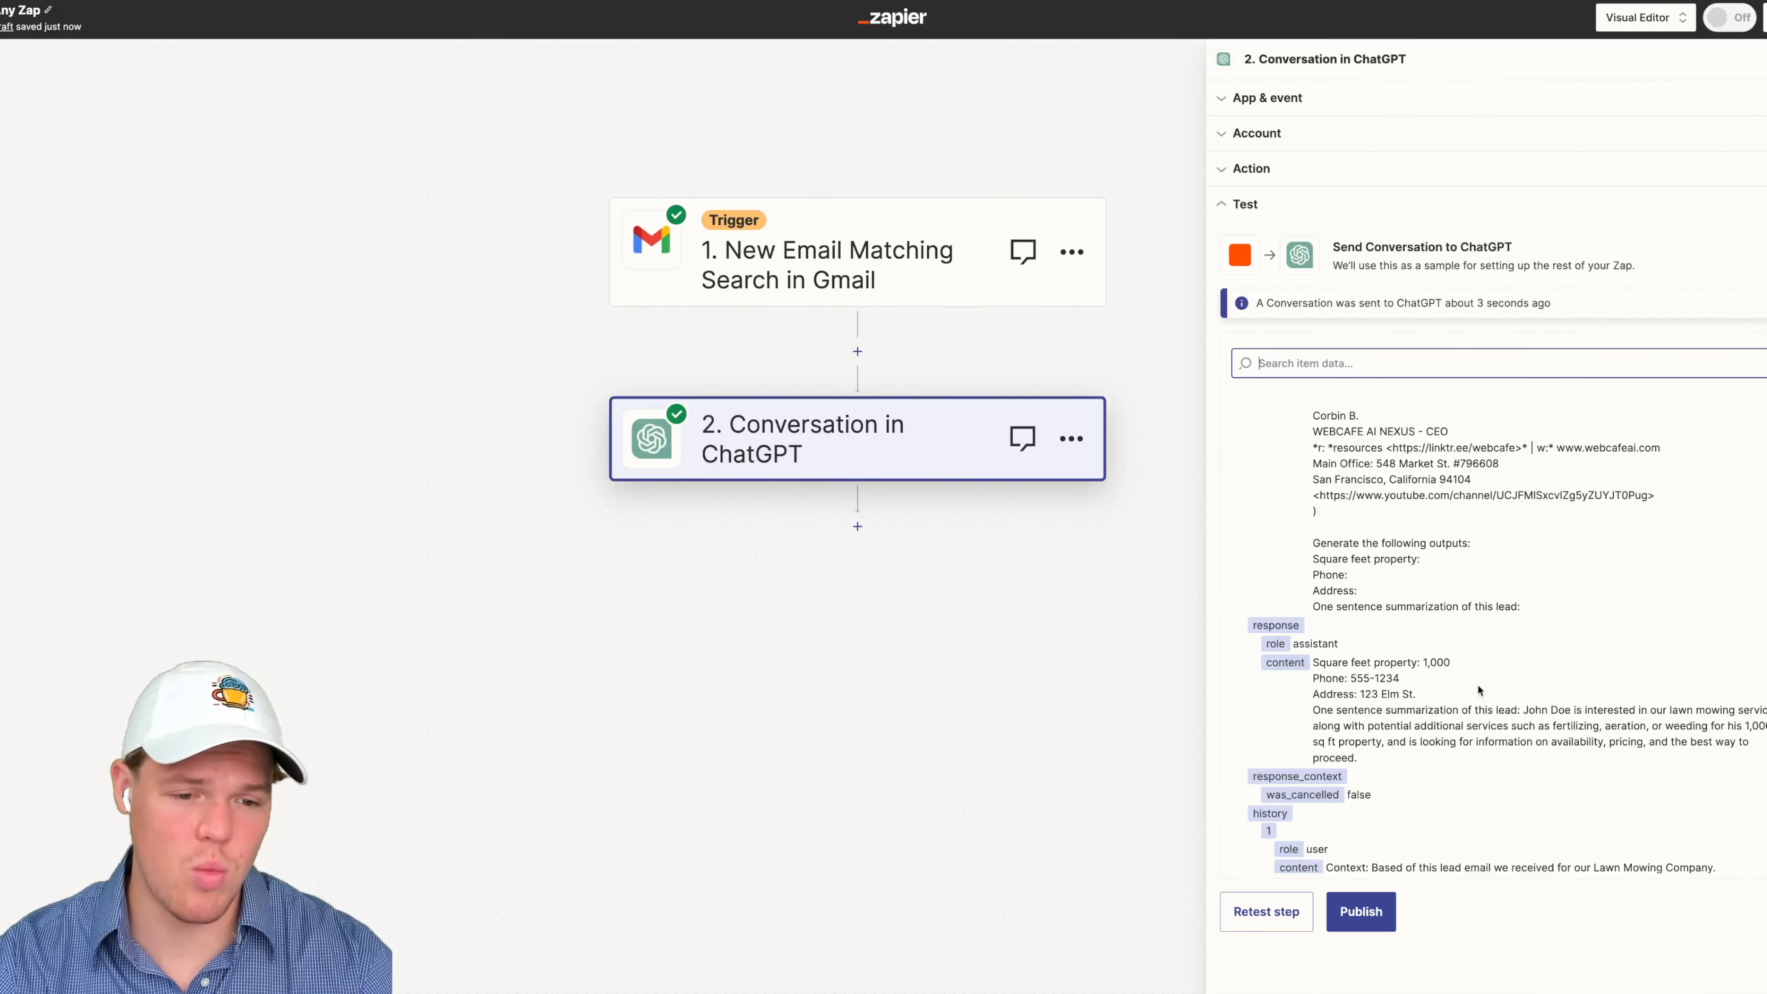
Step: Compare the square footage, phone, address and summary in ChatGPT's test response with the original lead email text
{"action": "scroll", "coordinate": [1389, 665], "scroll_direction": "down", "scroll_amount": 1}
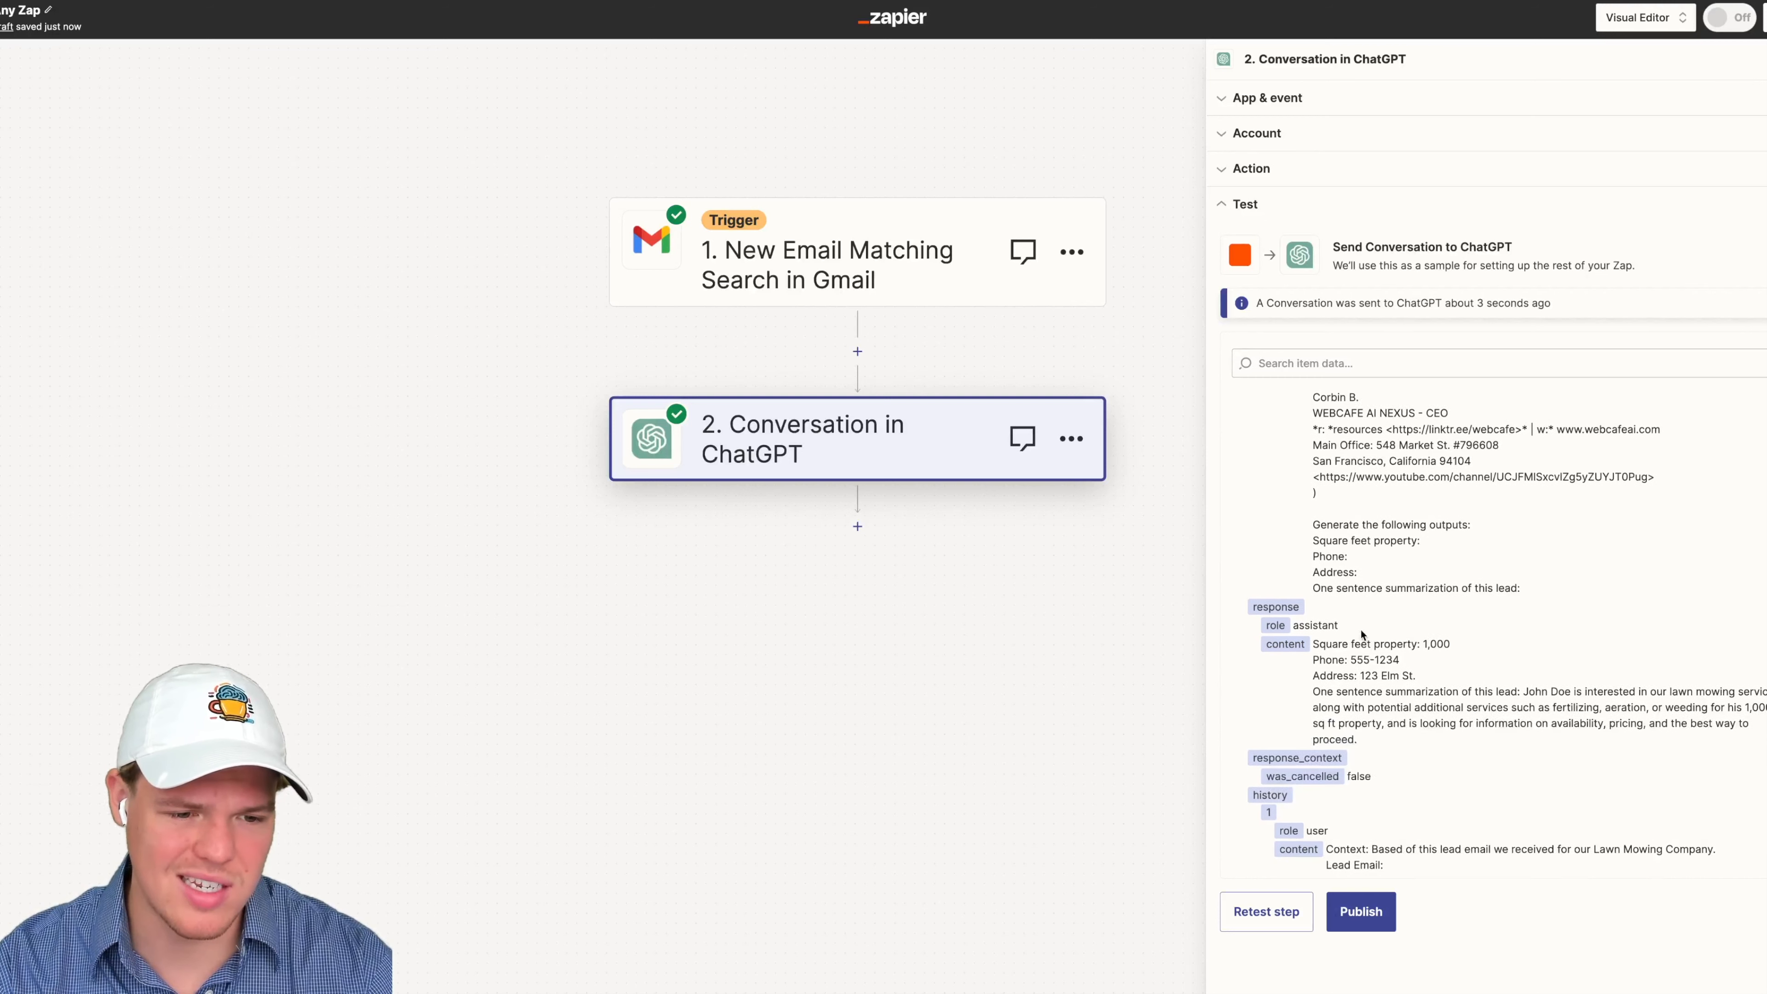
{"action": "scroll", "coordinate": [1356, 635], "scroll_direction": "down", "scroll_amount": 1}
{"action": "left_click_drag", "start_coordinate": [1402, 624], "coordinate": [1461, 632]}
{"action": "scroll", "coordinate": [1433, 654], "scroll_direction": "down", "scroll_amount": 1}
{"action": "scroll", "coordinate": [1444, 634], "scroll_direction": "up", "scroll_amount": 1}
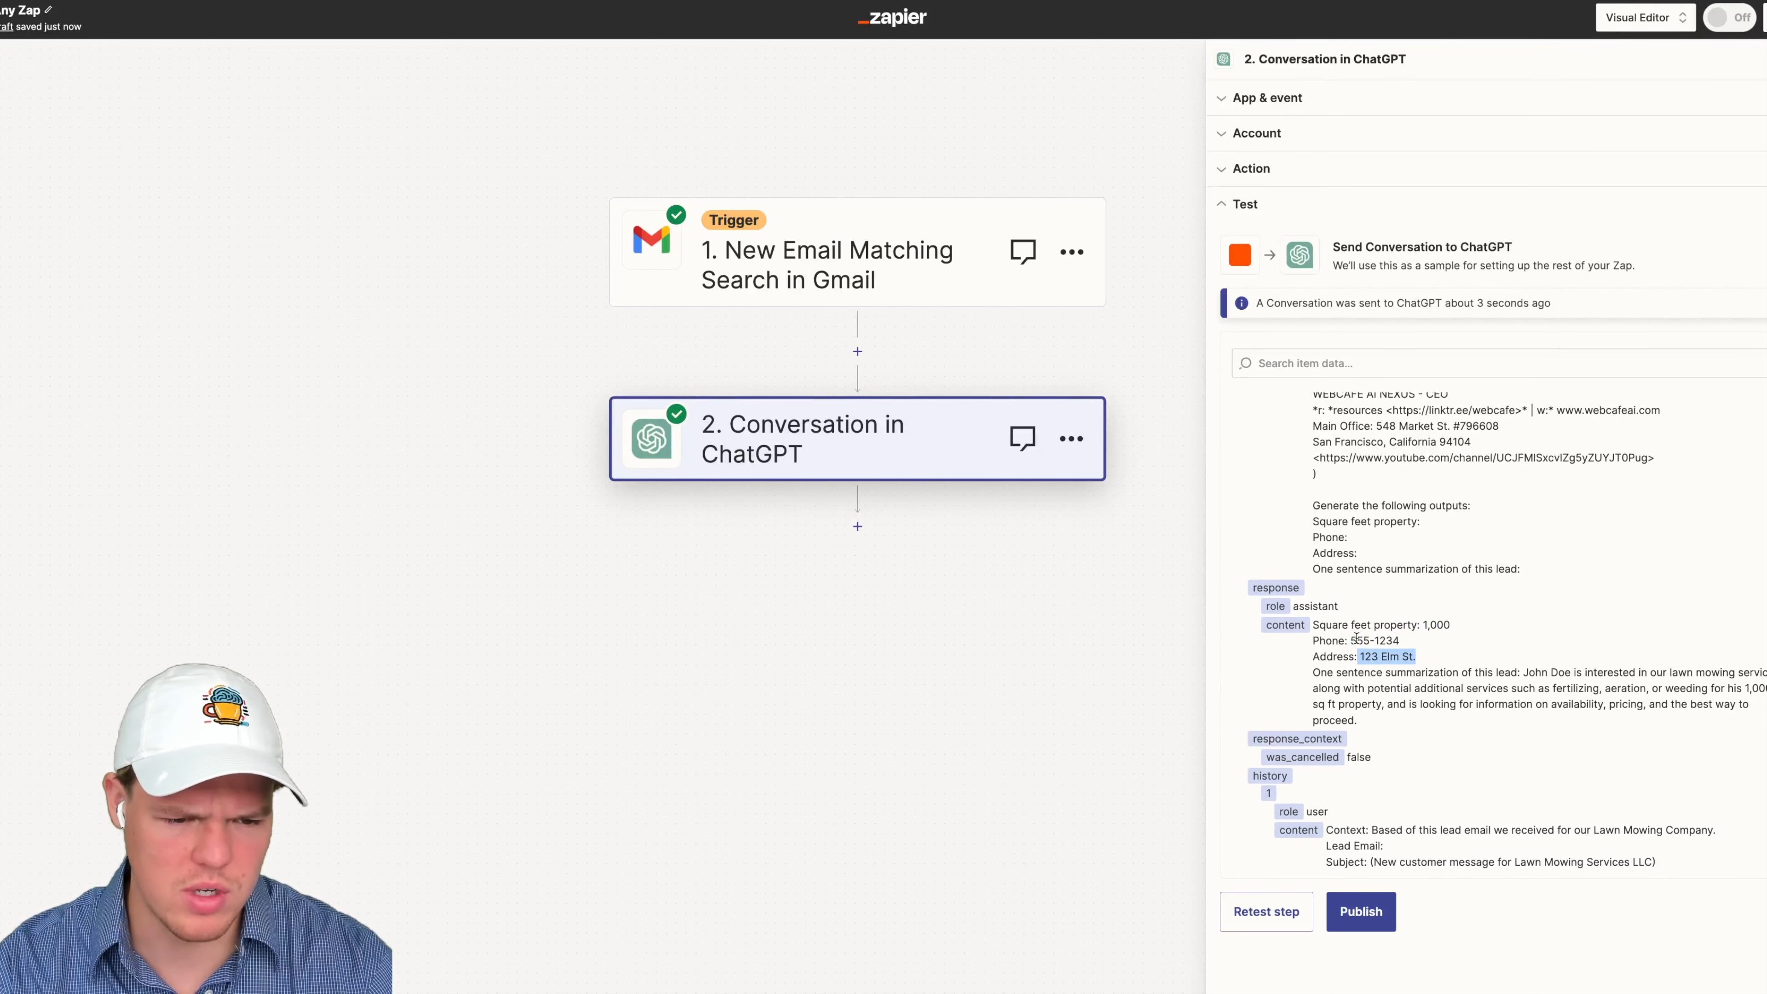
{"action": "scroll", "coordinate": [1432, 633], "scroll_direction": "up", "scroll_amount": 5}
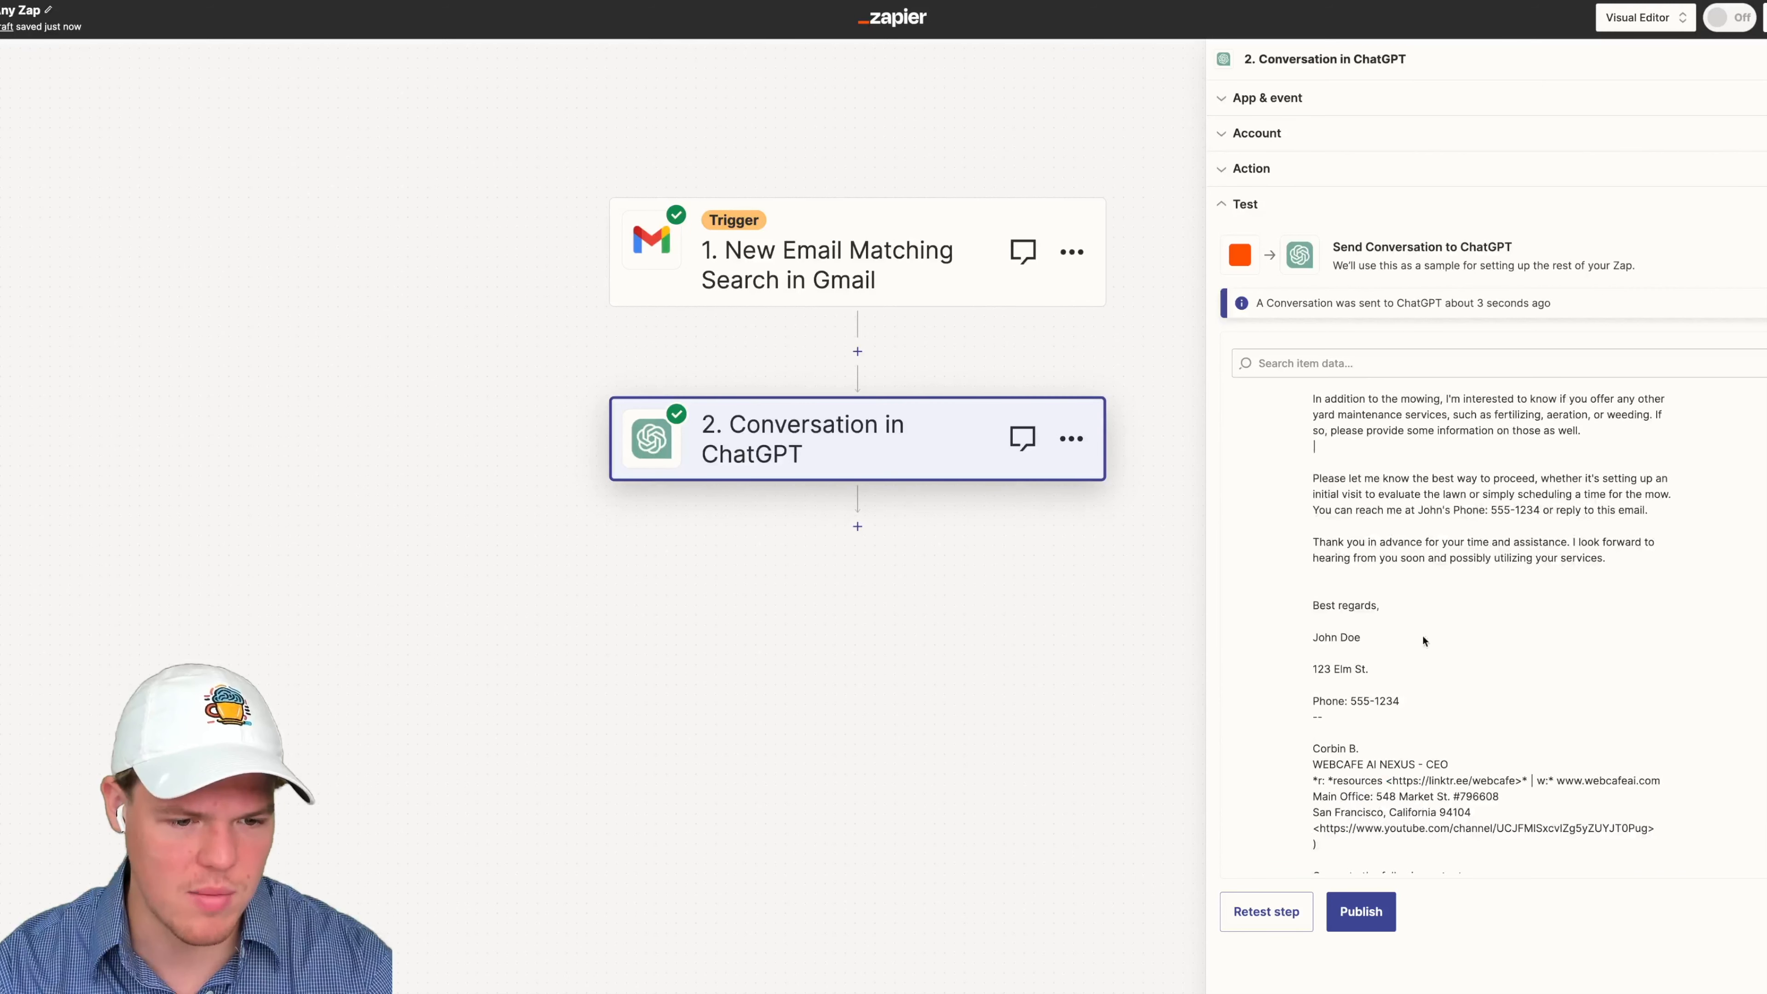
{"action": "left_click_drag", "start_coordinate": [1352, 694], "coordinate": [1445, 693]}
{"action": "left_click_drag", "start_coordinate": [1488, 508], "coordinate": [1524, 506]}
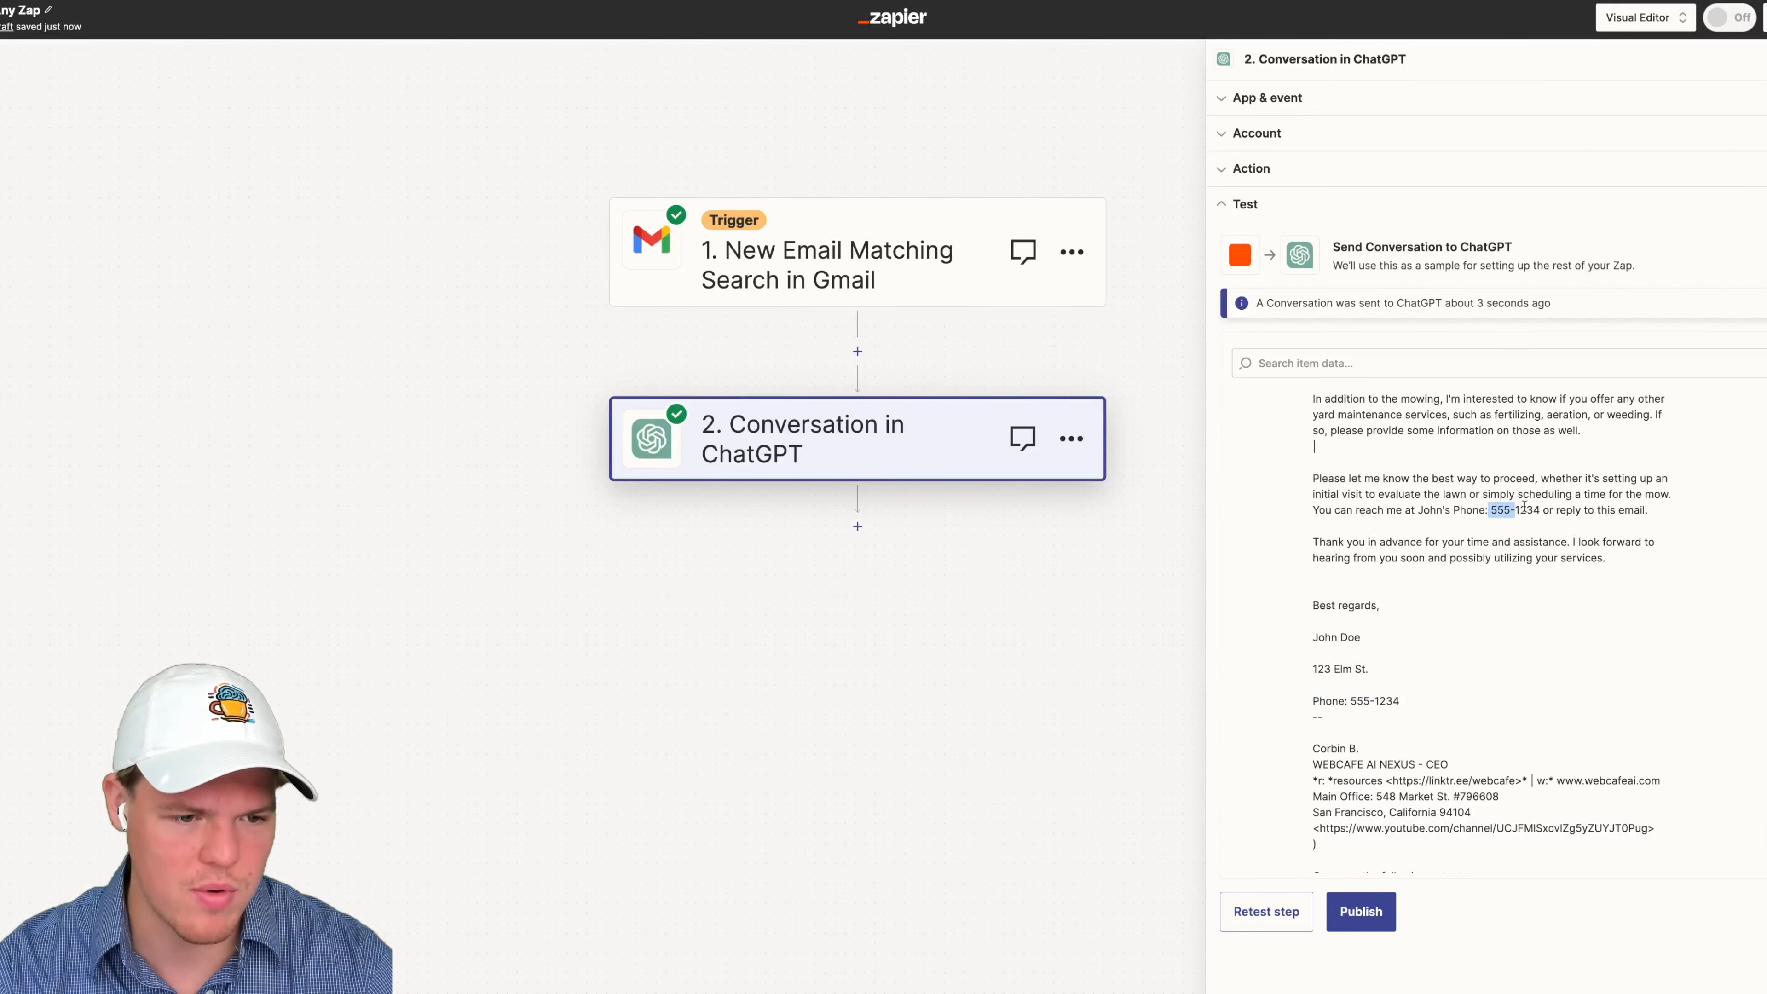
{"action": "left_click", "coordinate": [1542, 575]}
{"action": "scroll", "coordinate": [1460, 613], "scroll_direction": "down", "scroll_amount": 6}
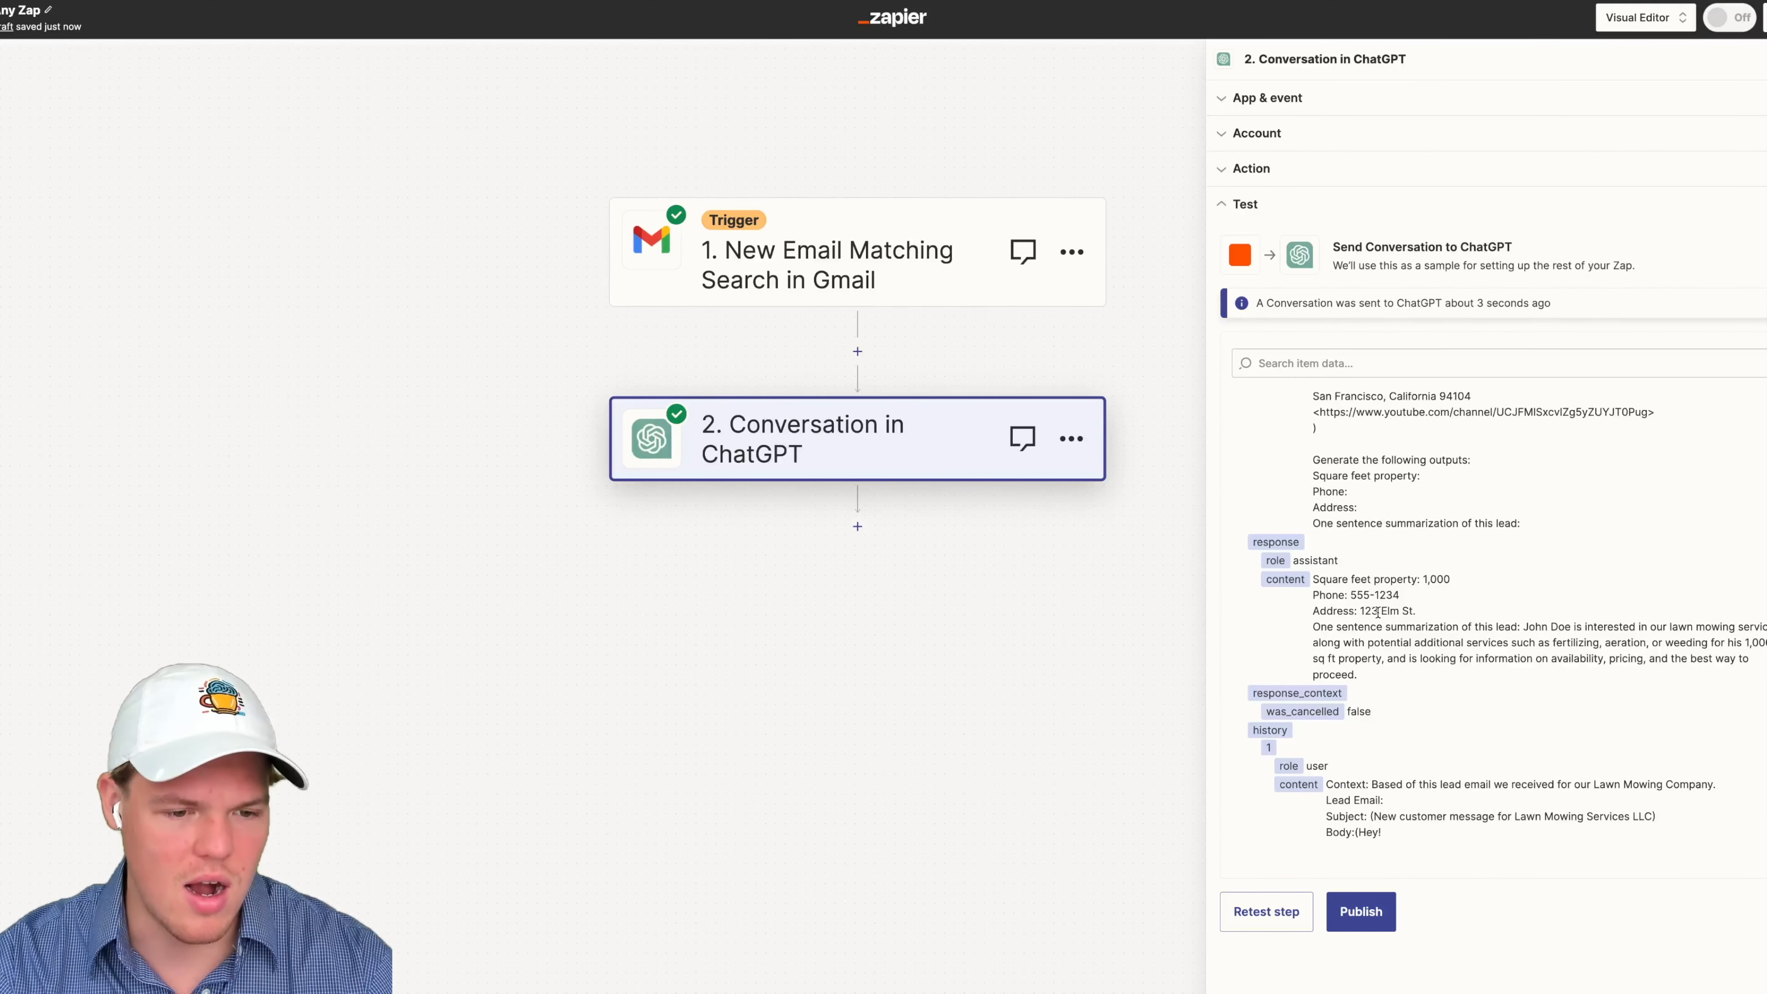
{"action": "left_click_drag", "start_coordinate": [1308, 634], "coordinate": [1497, 656]}
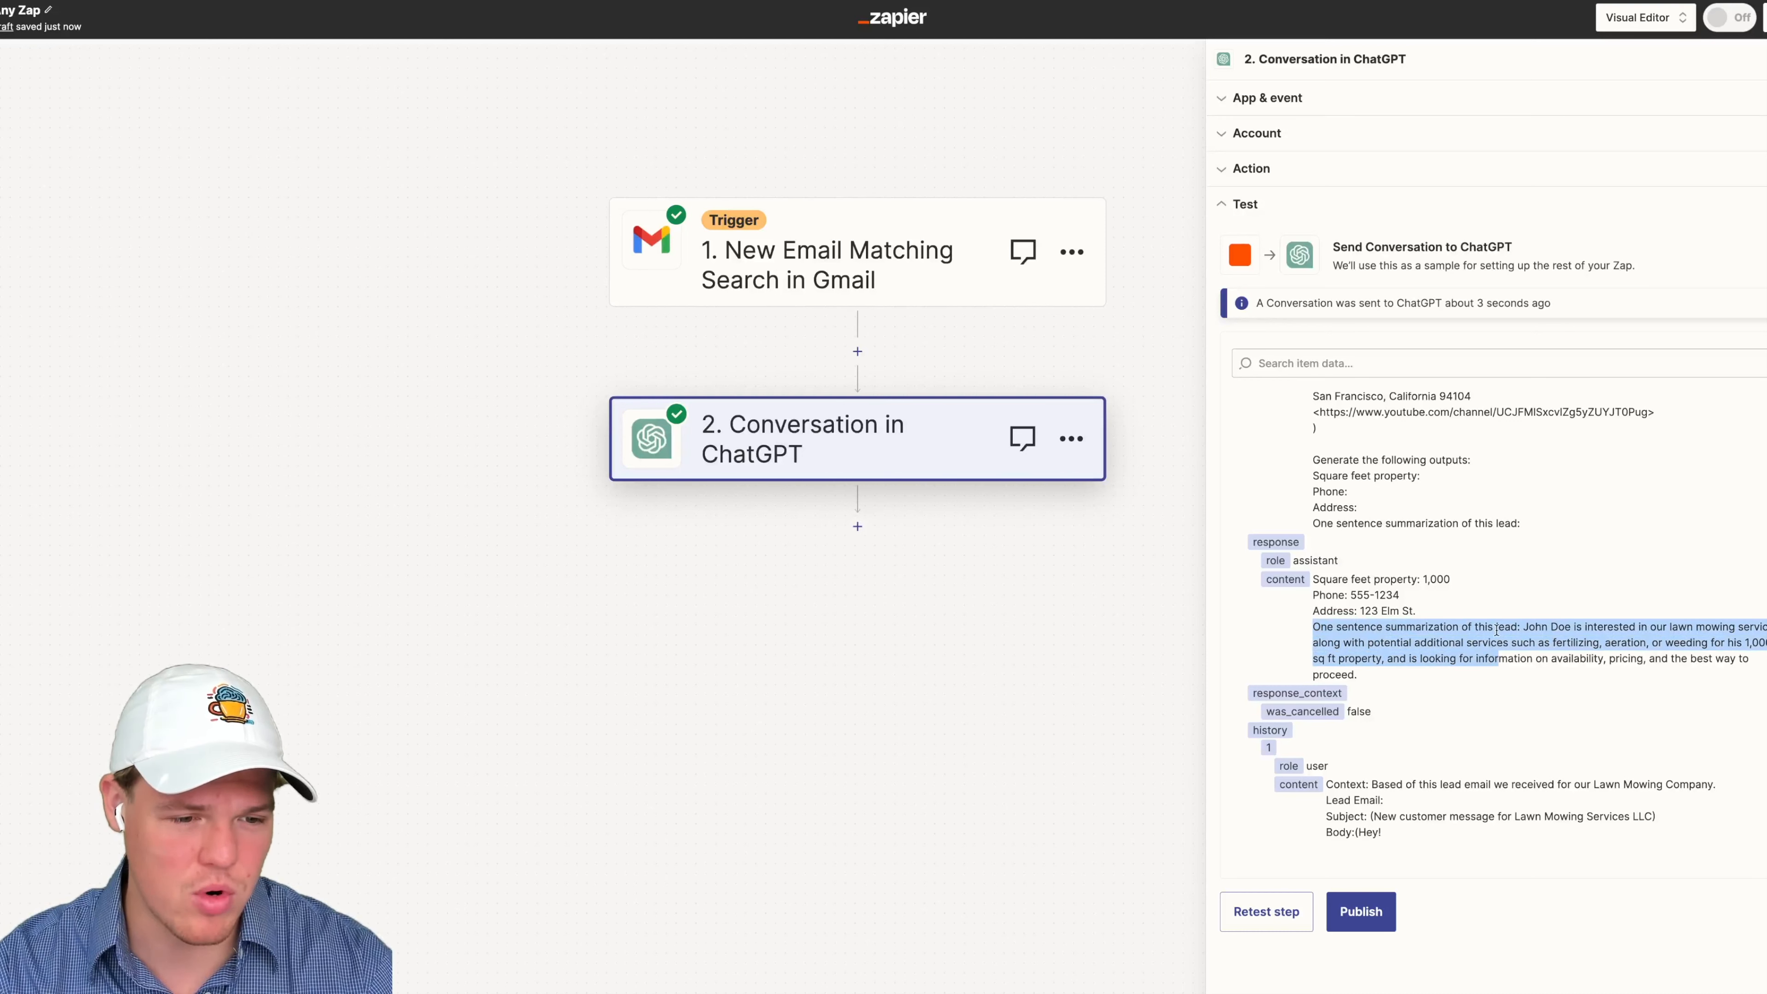
{"action": "left_click", "coordinate": [1554, 628]}
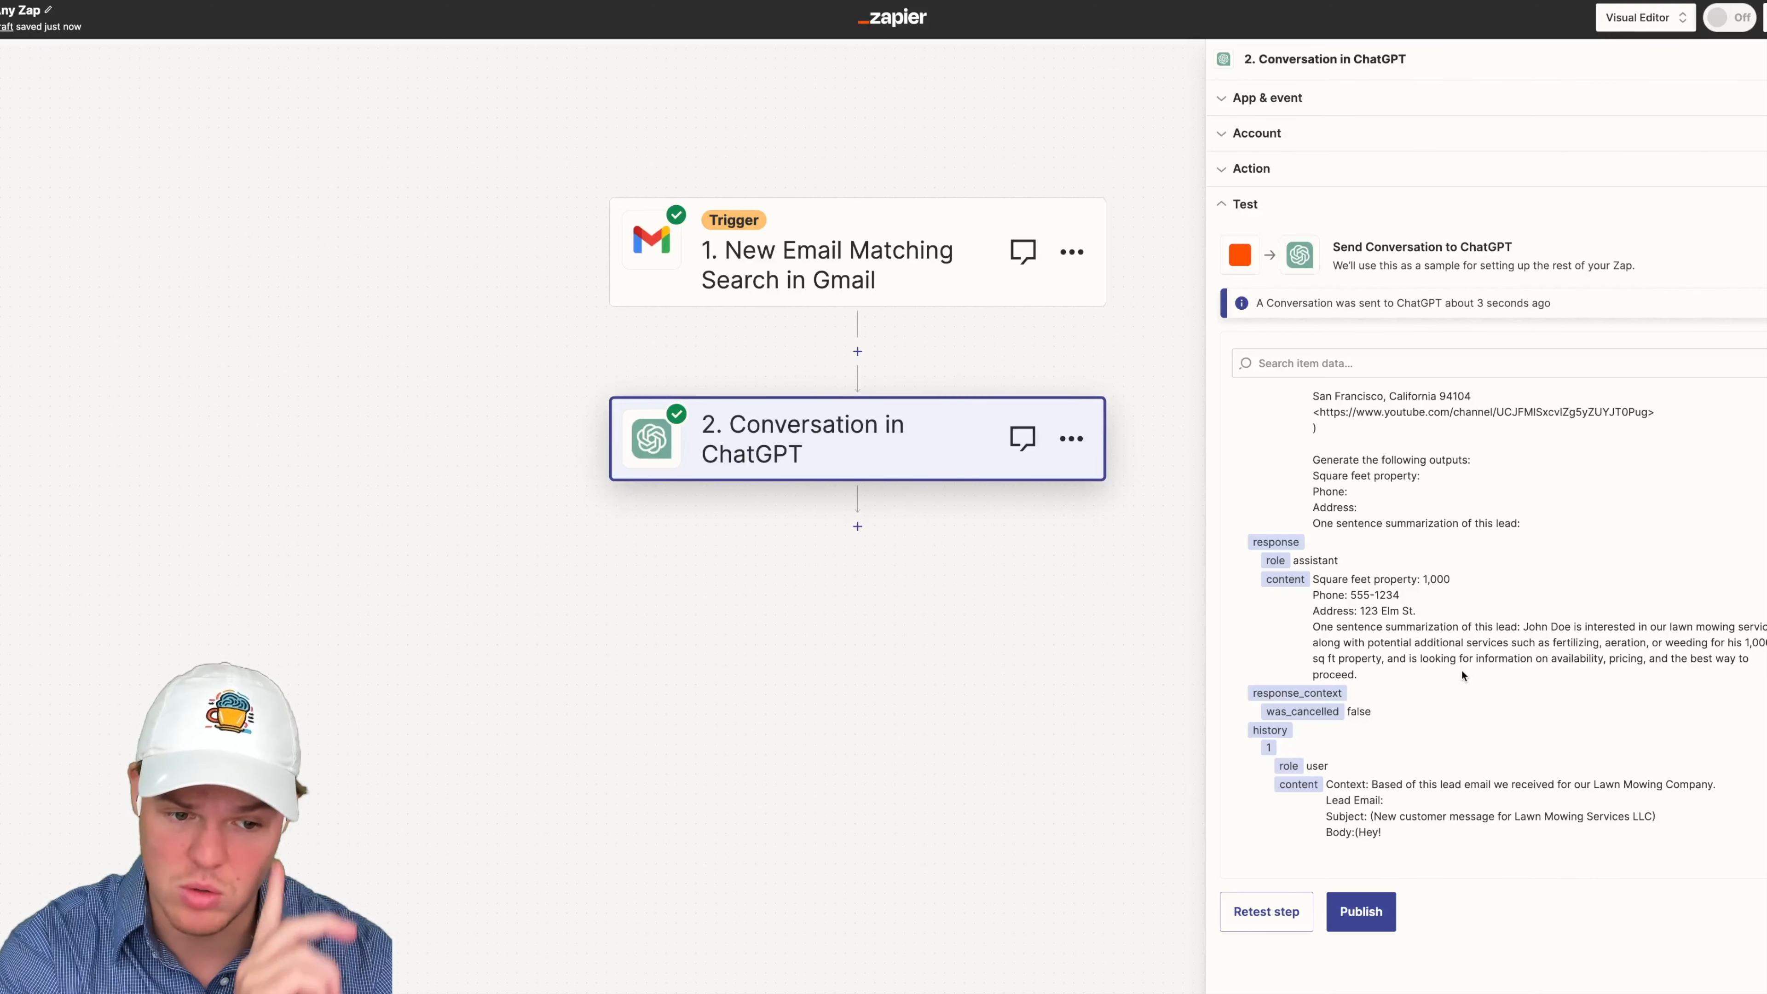
Step: Add an action step after the ChatGPT conversation and close the app picker without choosing an app
{"action": "scroll", "coordinate": [876, 507], "scroll_direction": "right", "scroll_amount": 2}
{"action": "scroll", "coordinate": [877, 506], "scroll_direction": "down", "scroll_amount": 1}
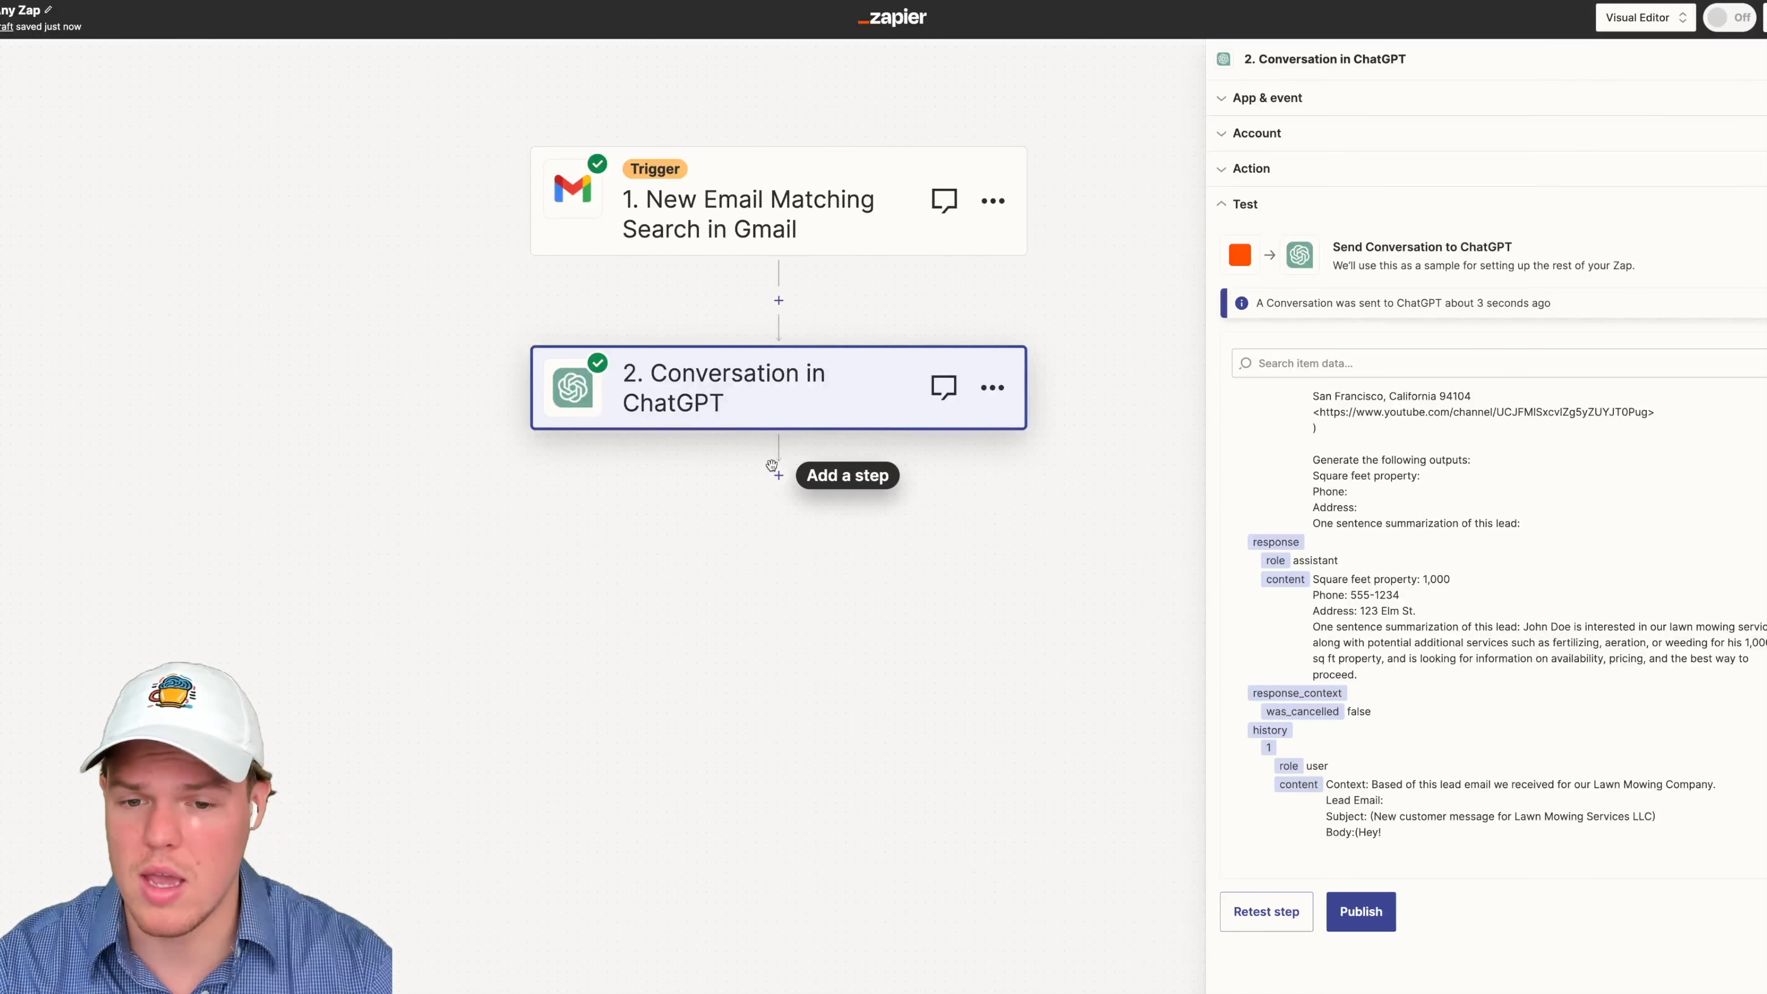
{"action": "left_click", "coordinate": [774, 468]}
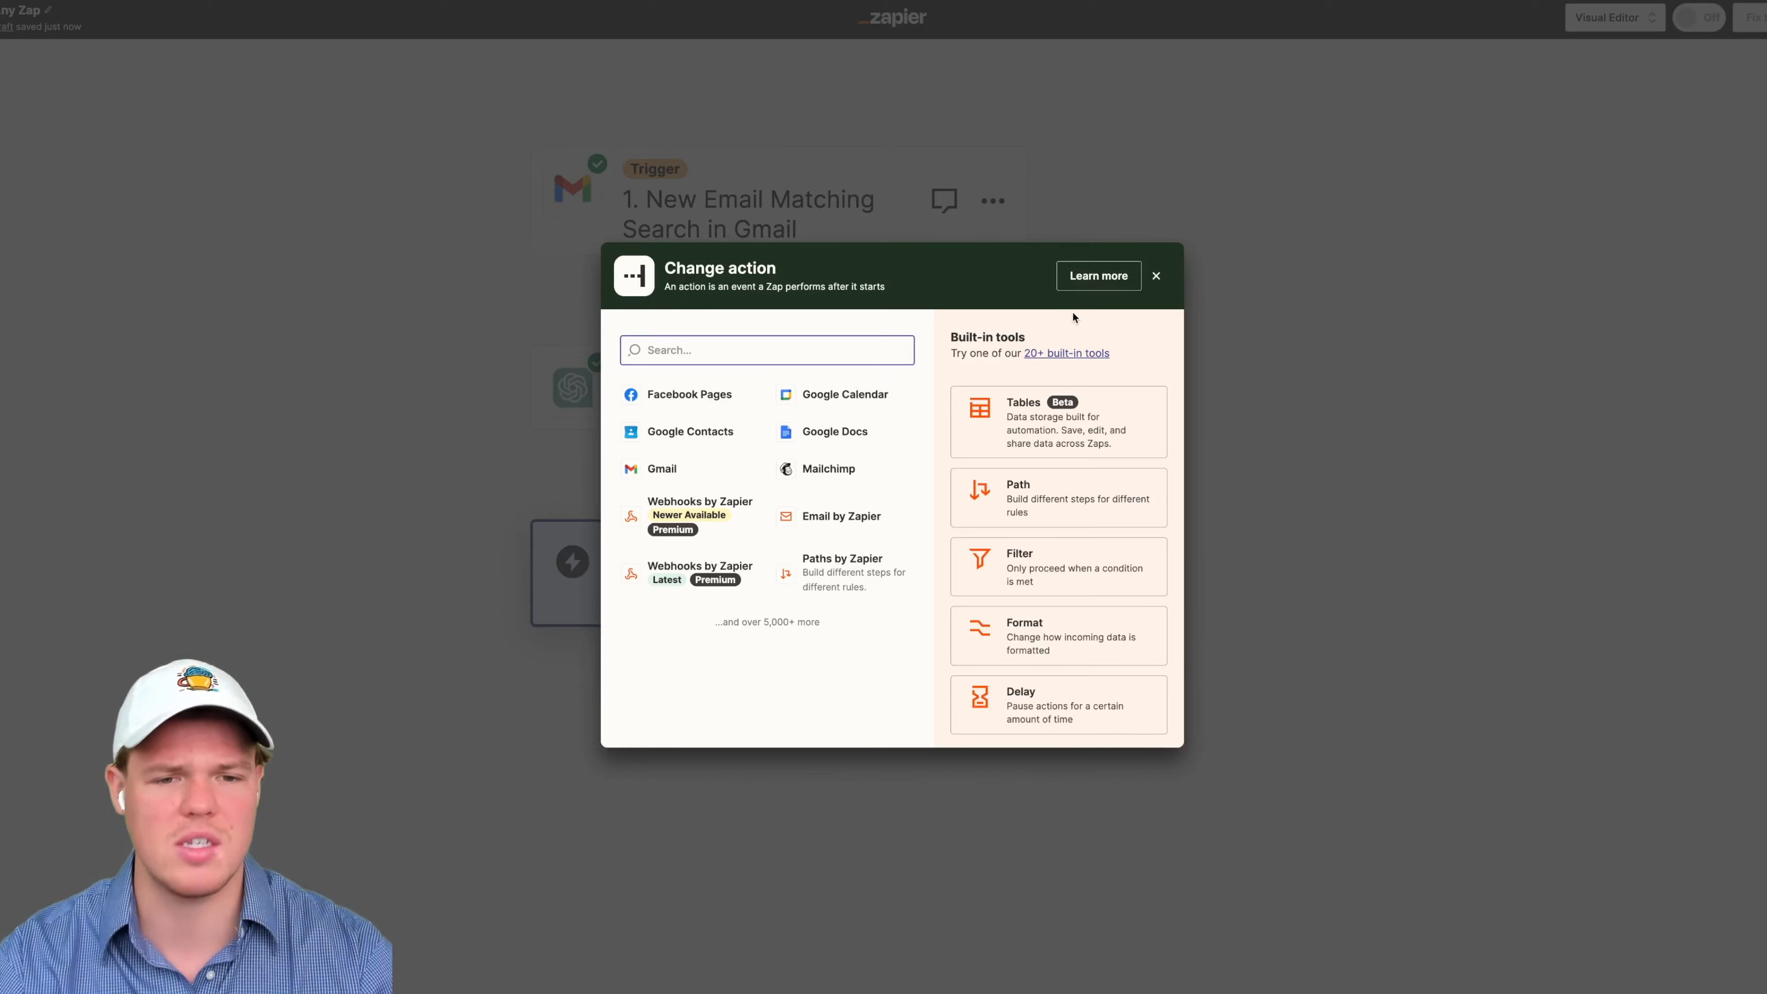
{"action": "left_click", "coordinate": [1156, 275]}
Step: Reopen the ChatGPT step's test result and highlight the lead details in the response content
{"action": "left_click", "coordinate": [638, 417]}
{"action": "left_click", "coordinate": [1245, 414]}
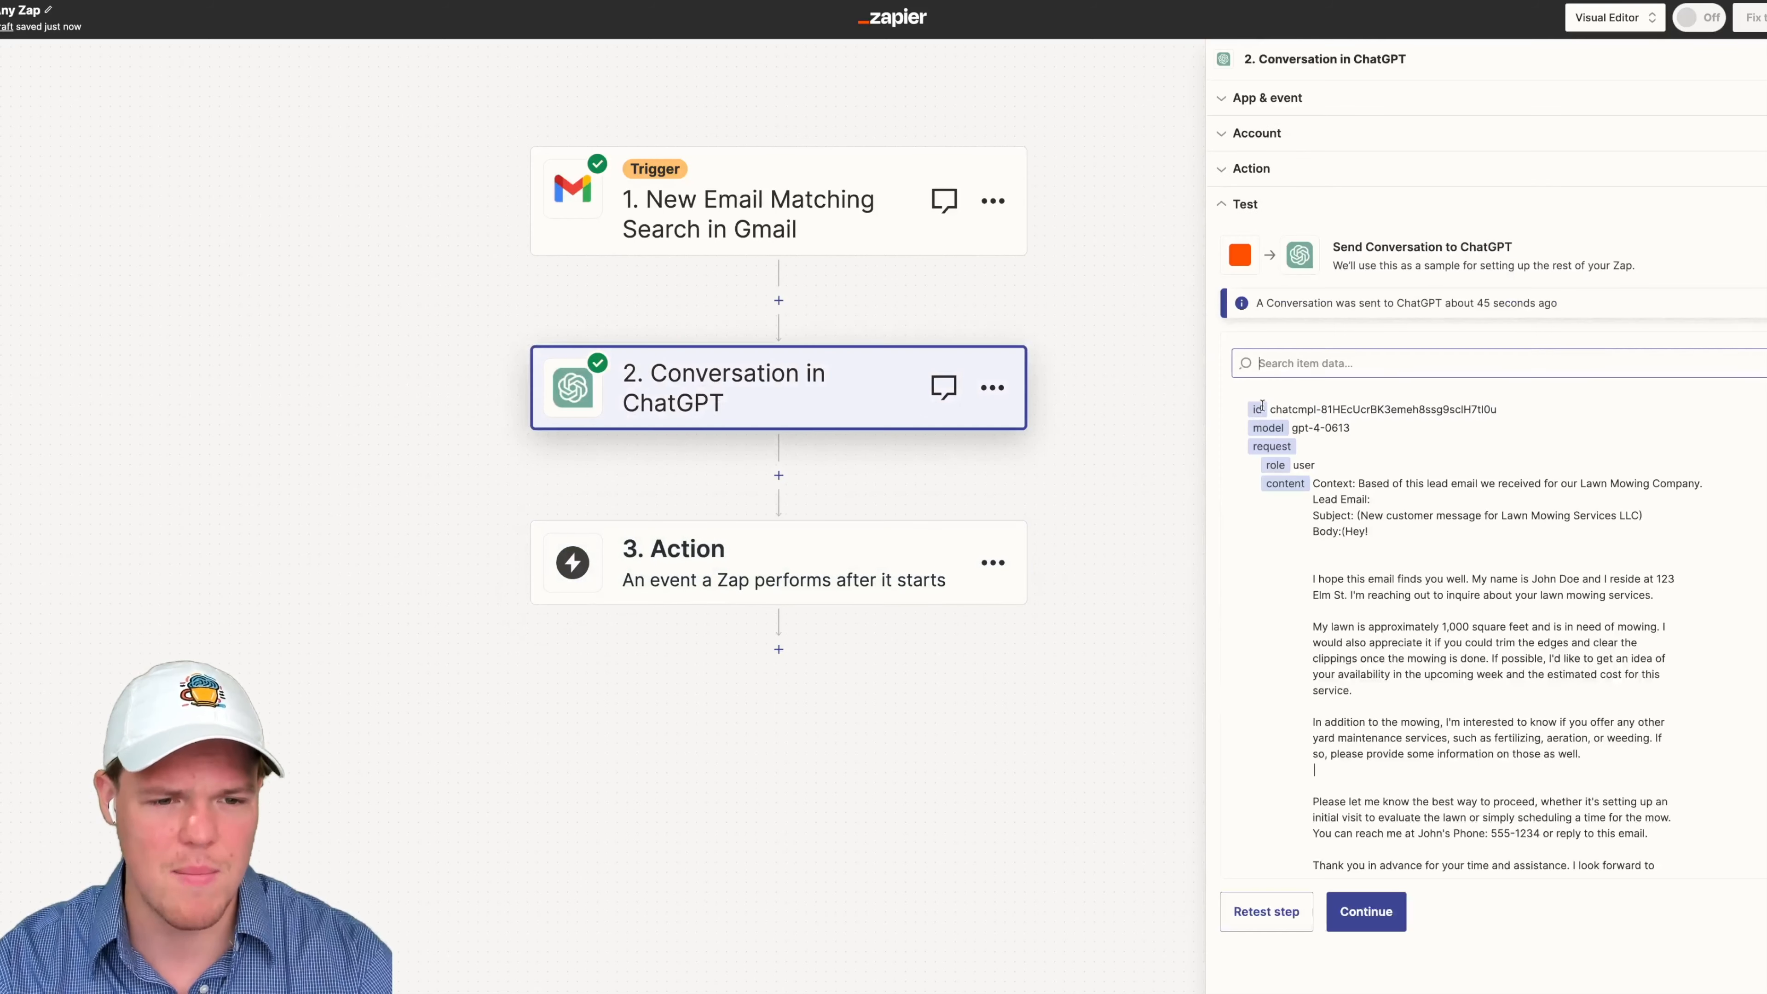
{"action": "scroll", "coordinate": [1362, 710], "scroll_direction": "down", "scroll_amount": 10}
{"action": "scroll", "coordinate": [1363, 710], "scroll_direction": "down", "scroll_amount": 3}
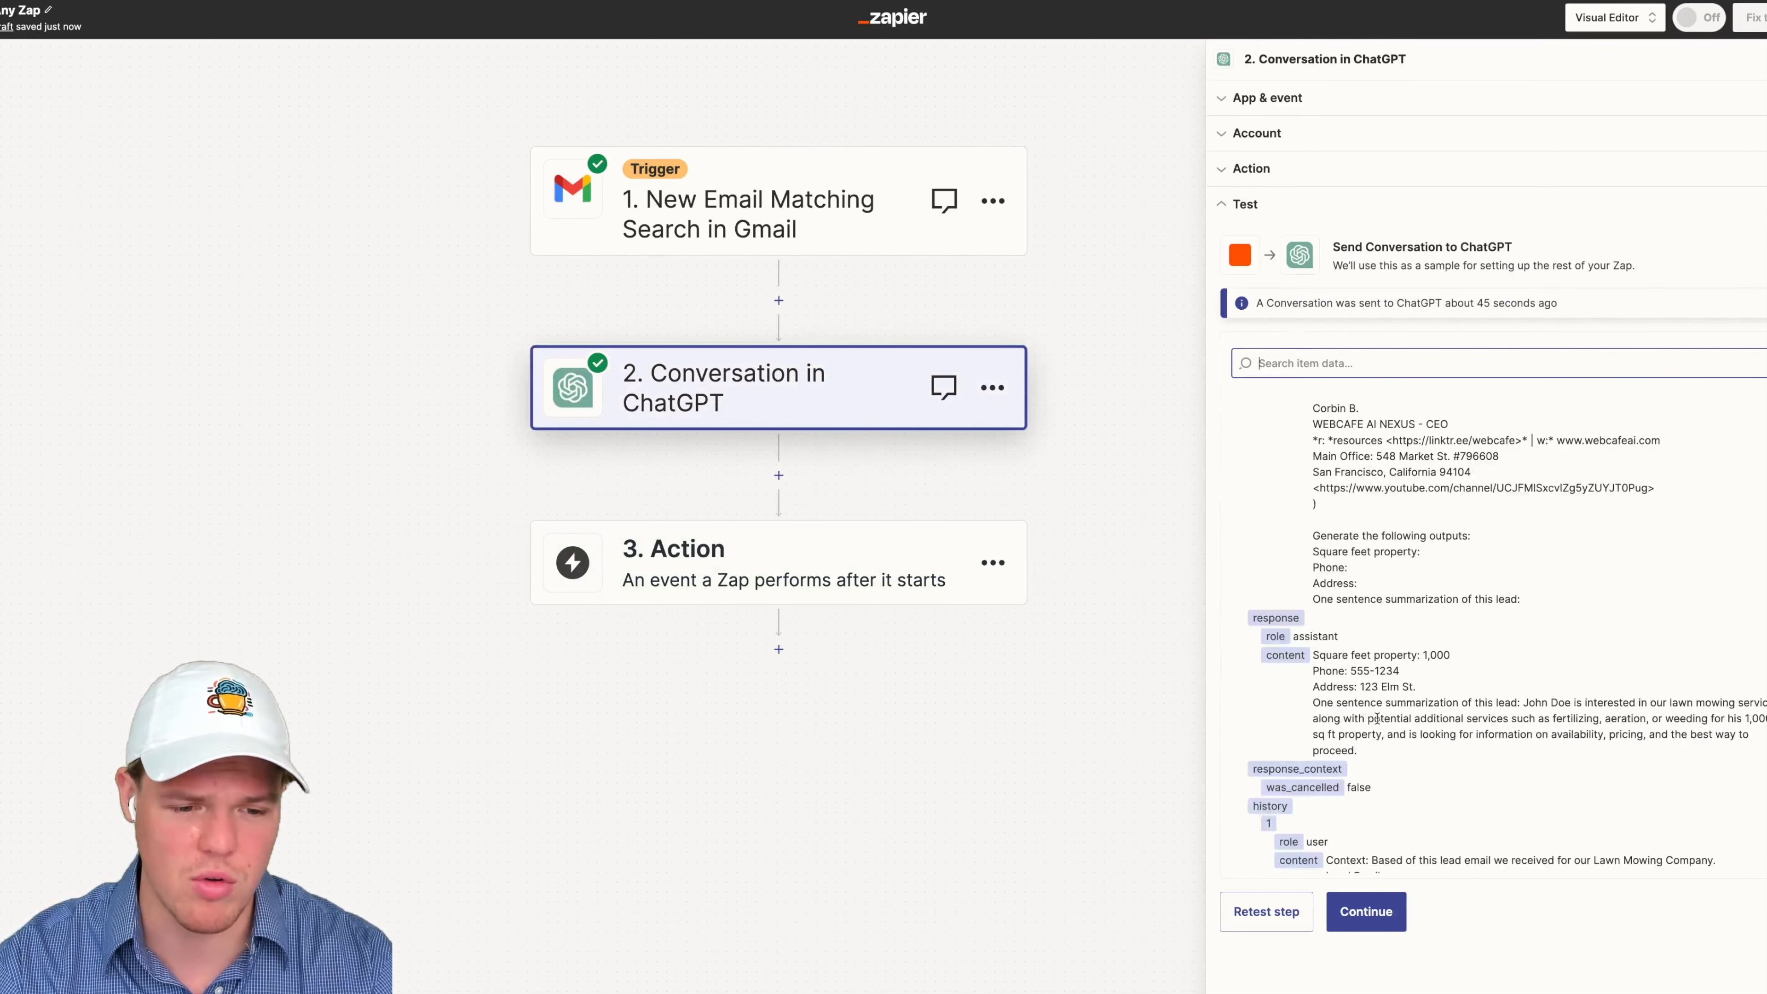
{"action": "left_click_drag", "start_coordinate": [1392, 737], "coordinate": [1329, 658]}
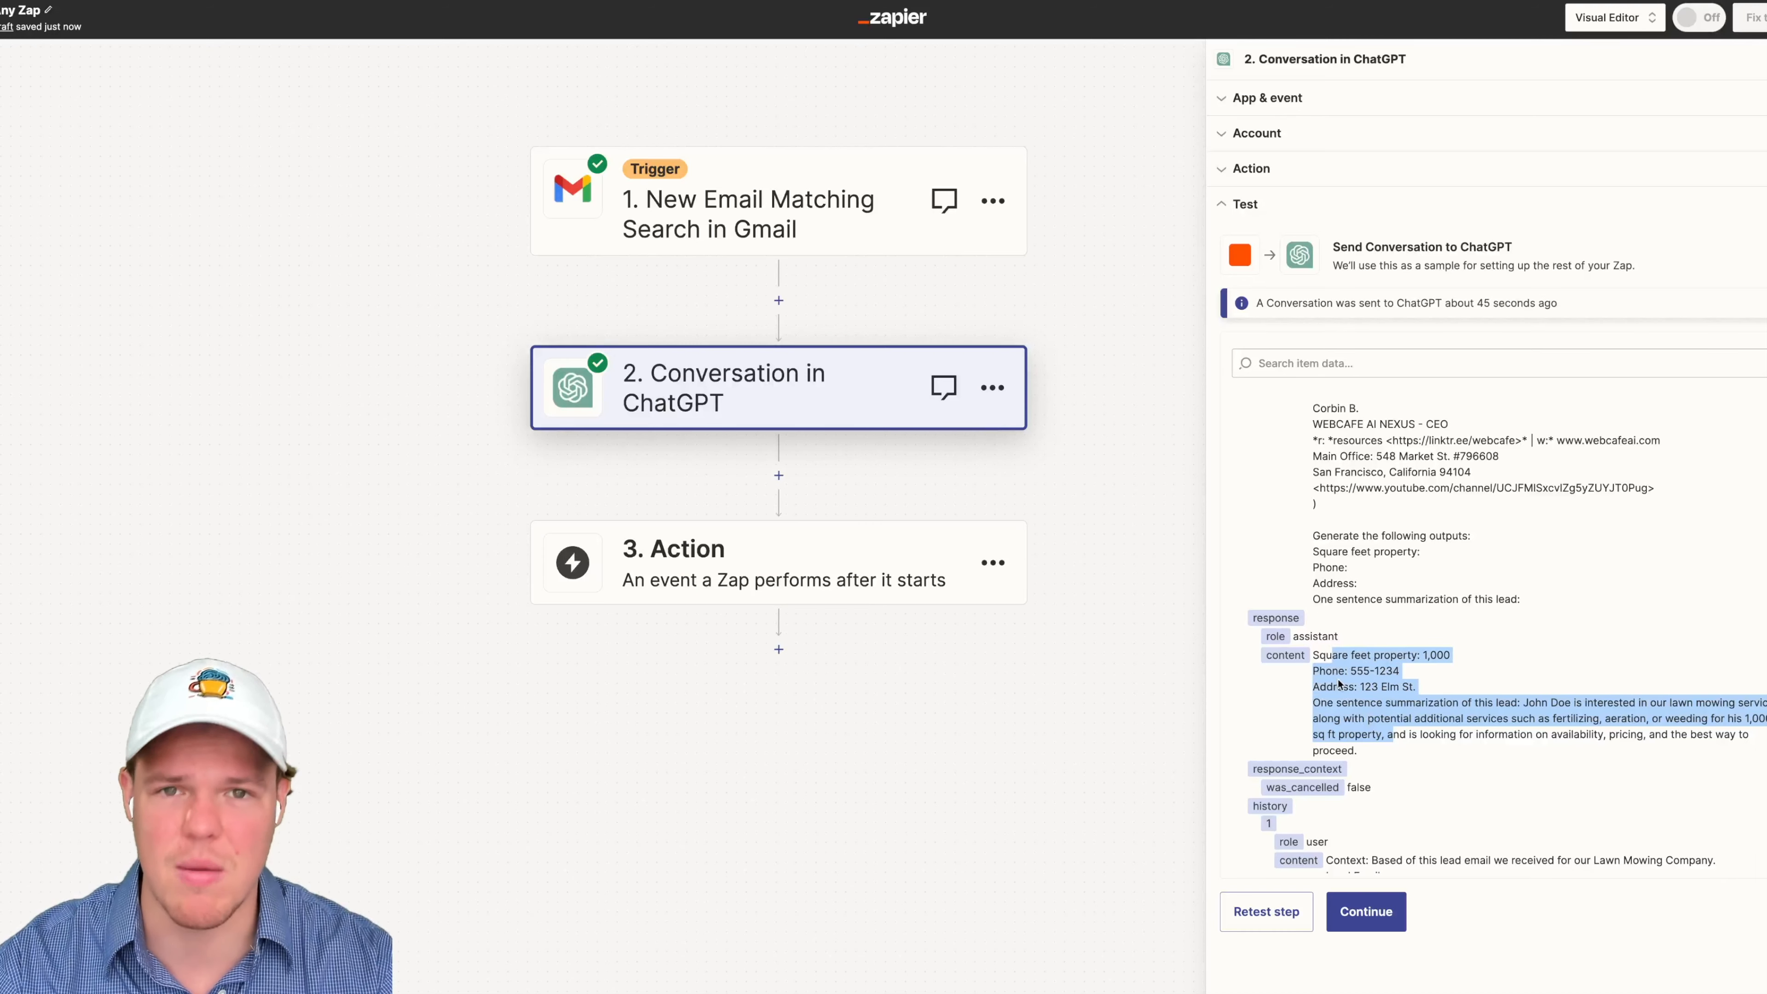
Step: Set the empty third action to Formatter by Zapier with the Text event and proceed to its action settings
{"action": "left_click", "coordinate": [818, 577]}
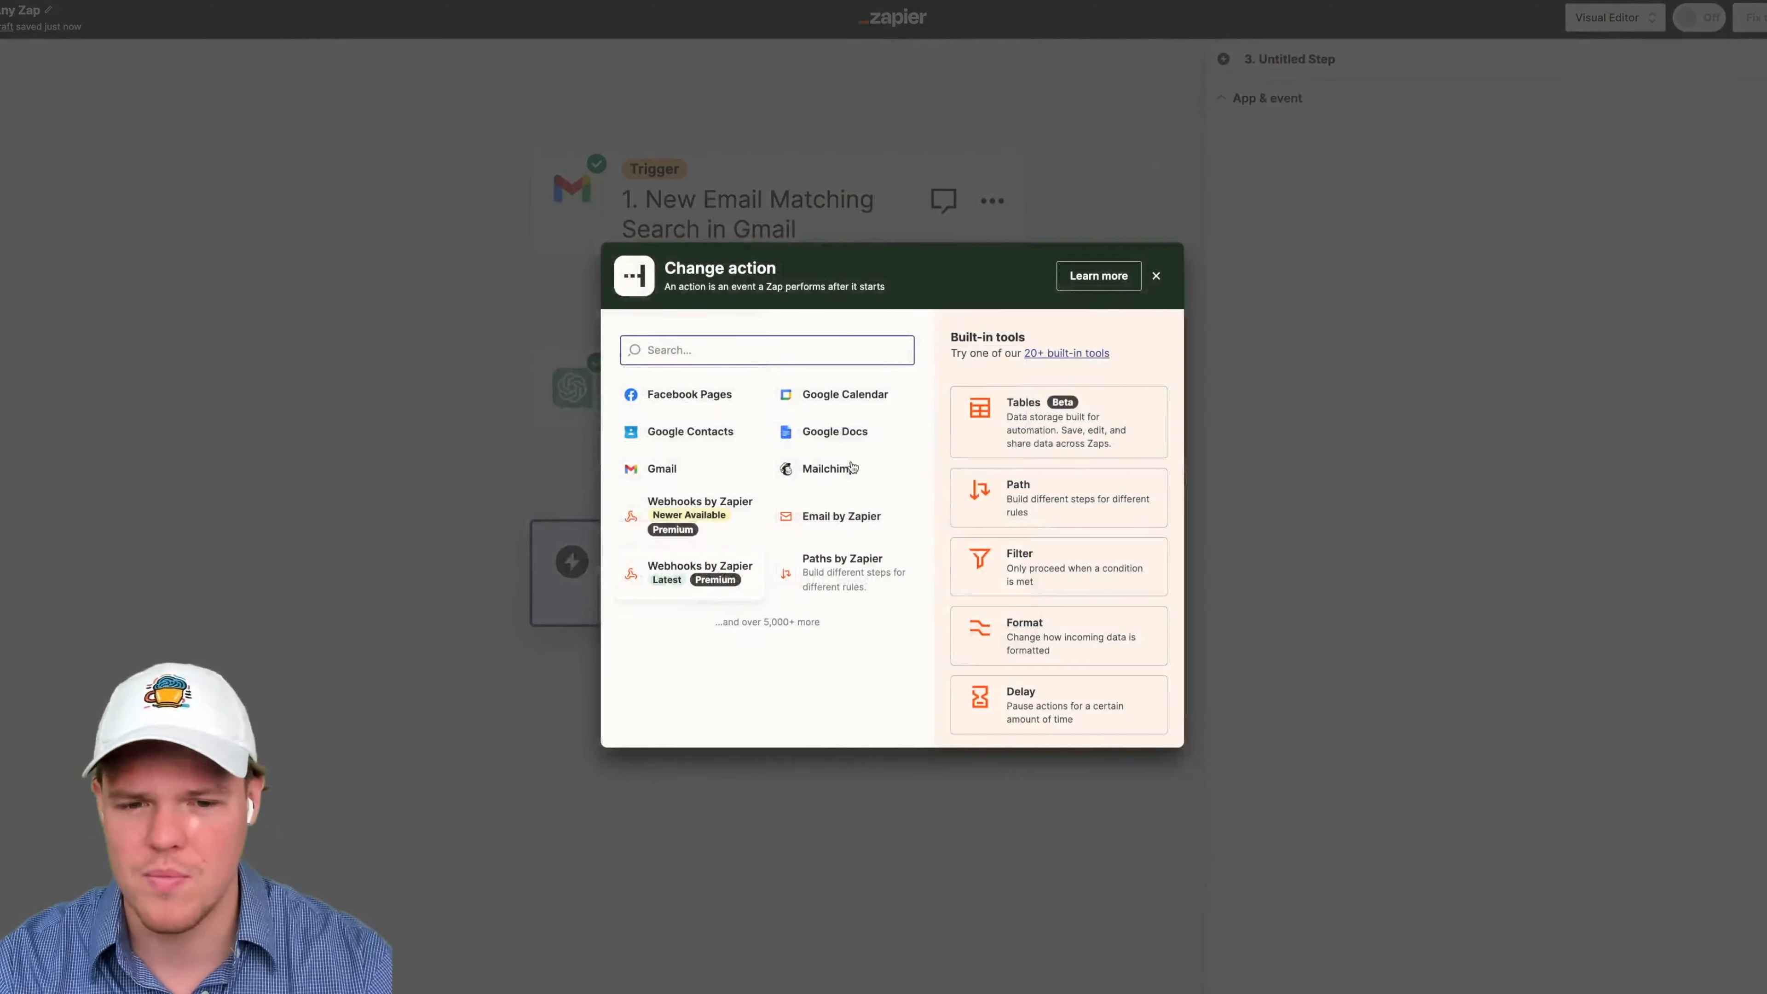
{"action": "type", "text": "forma"}
{"action": "left_click", "coordinate": [778, 413]}
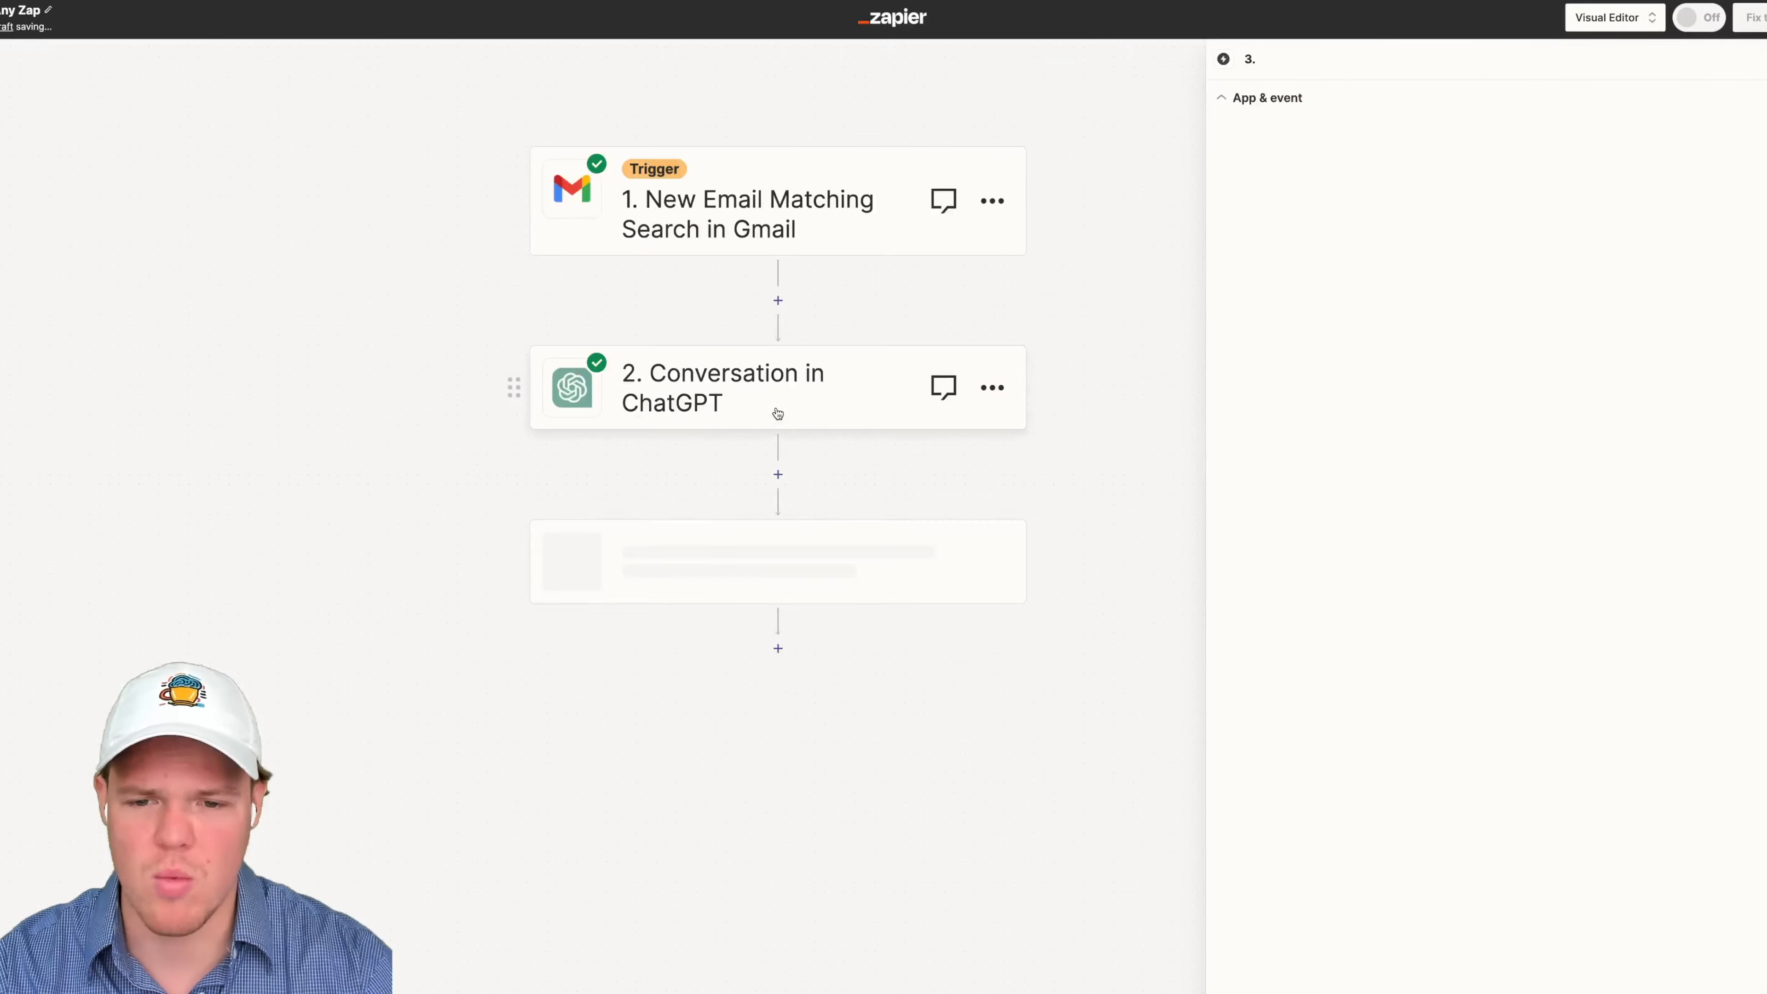
{"action": "left_click", "coordinate": [1363, 213]}
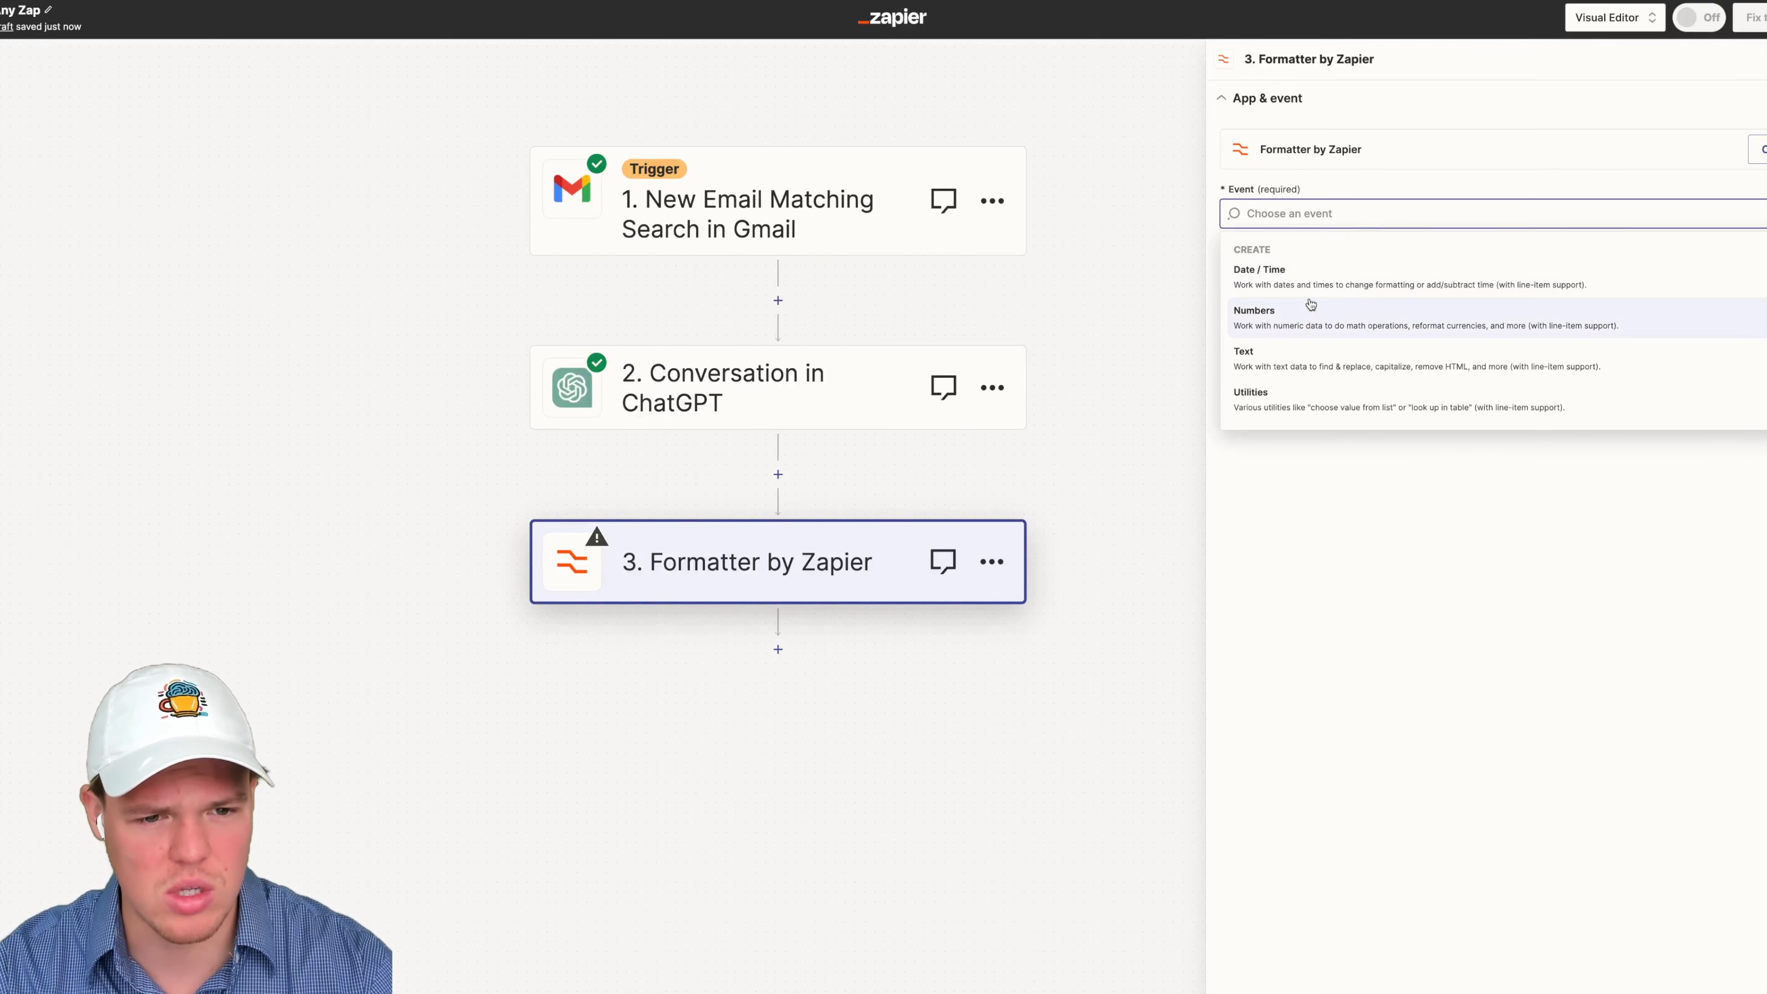
{"action": "left_click", "coordinate": [1302, 354]}
{"action": "left_click", "coordinate": [1322, 213]}
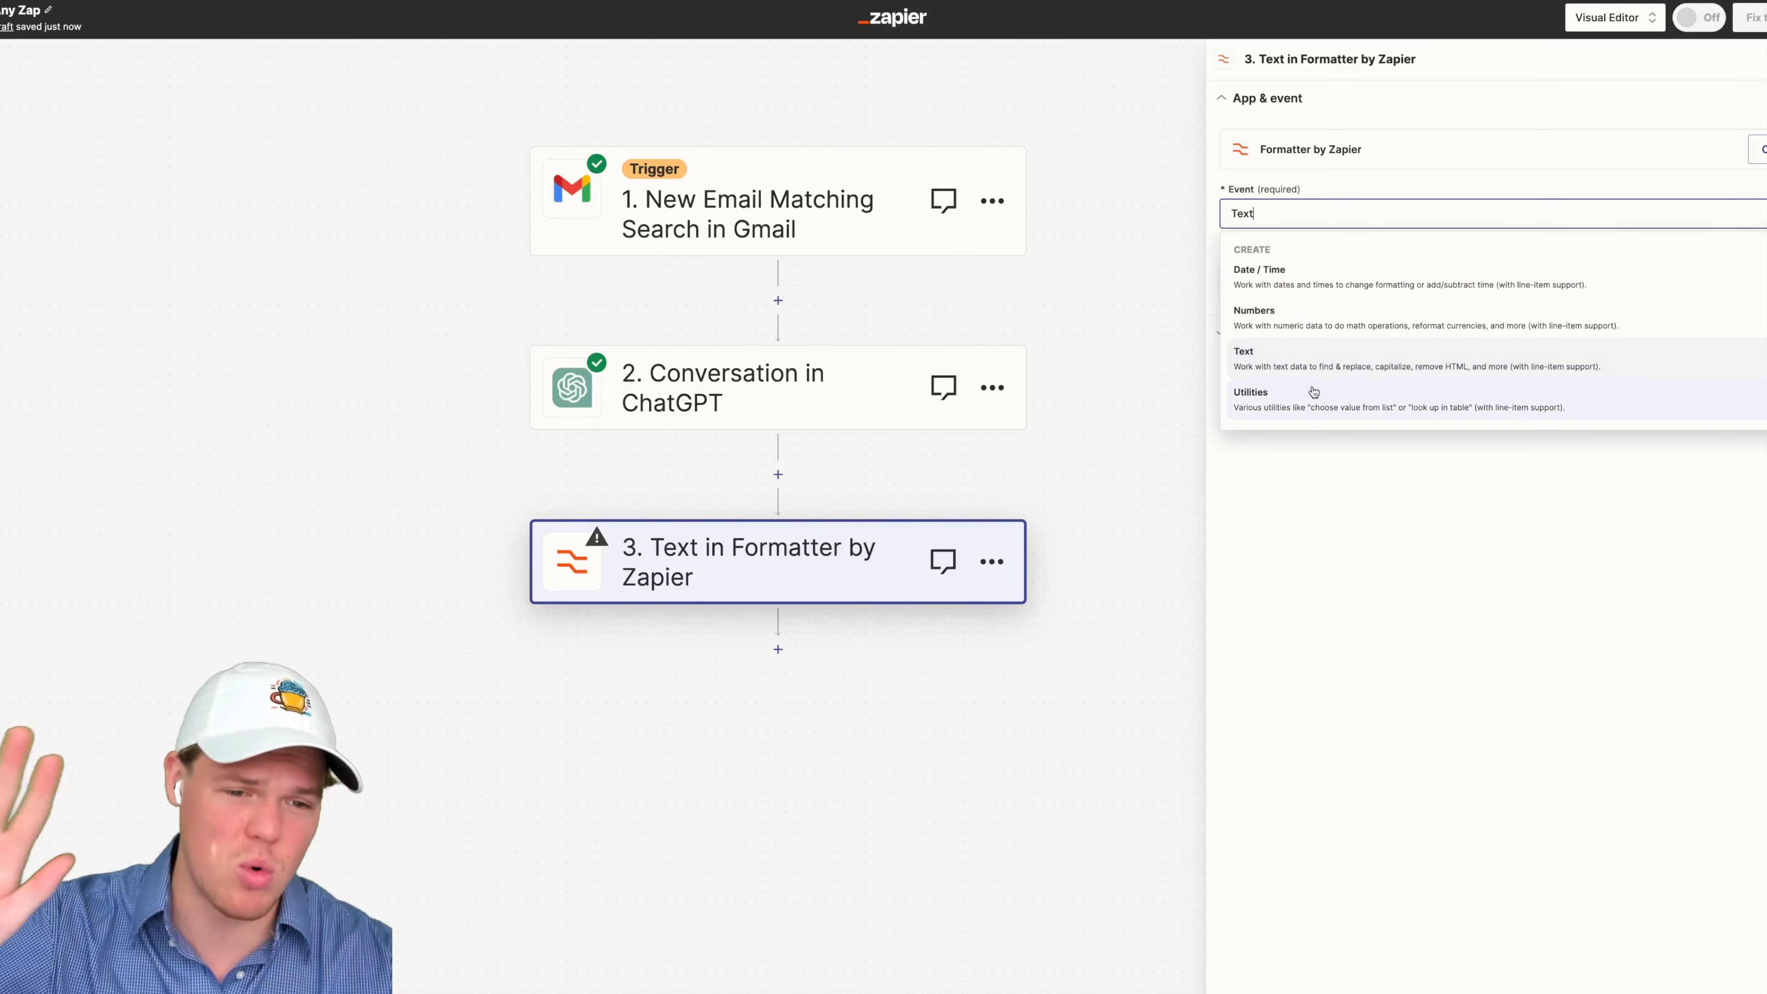
{"action": "left_click", "coordinate": [1315, 368]}
{"action": "left_click", "coordinate": [1352, 285]}
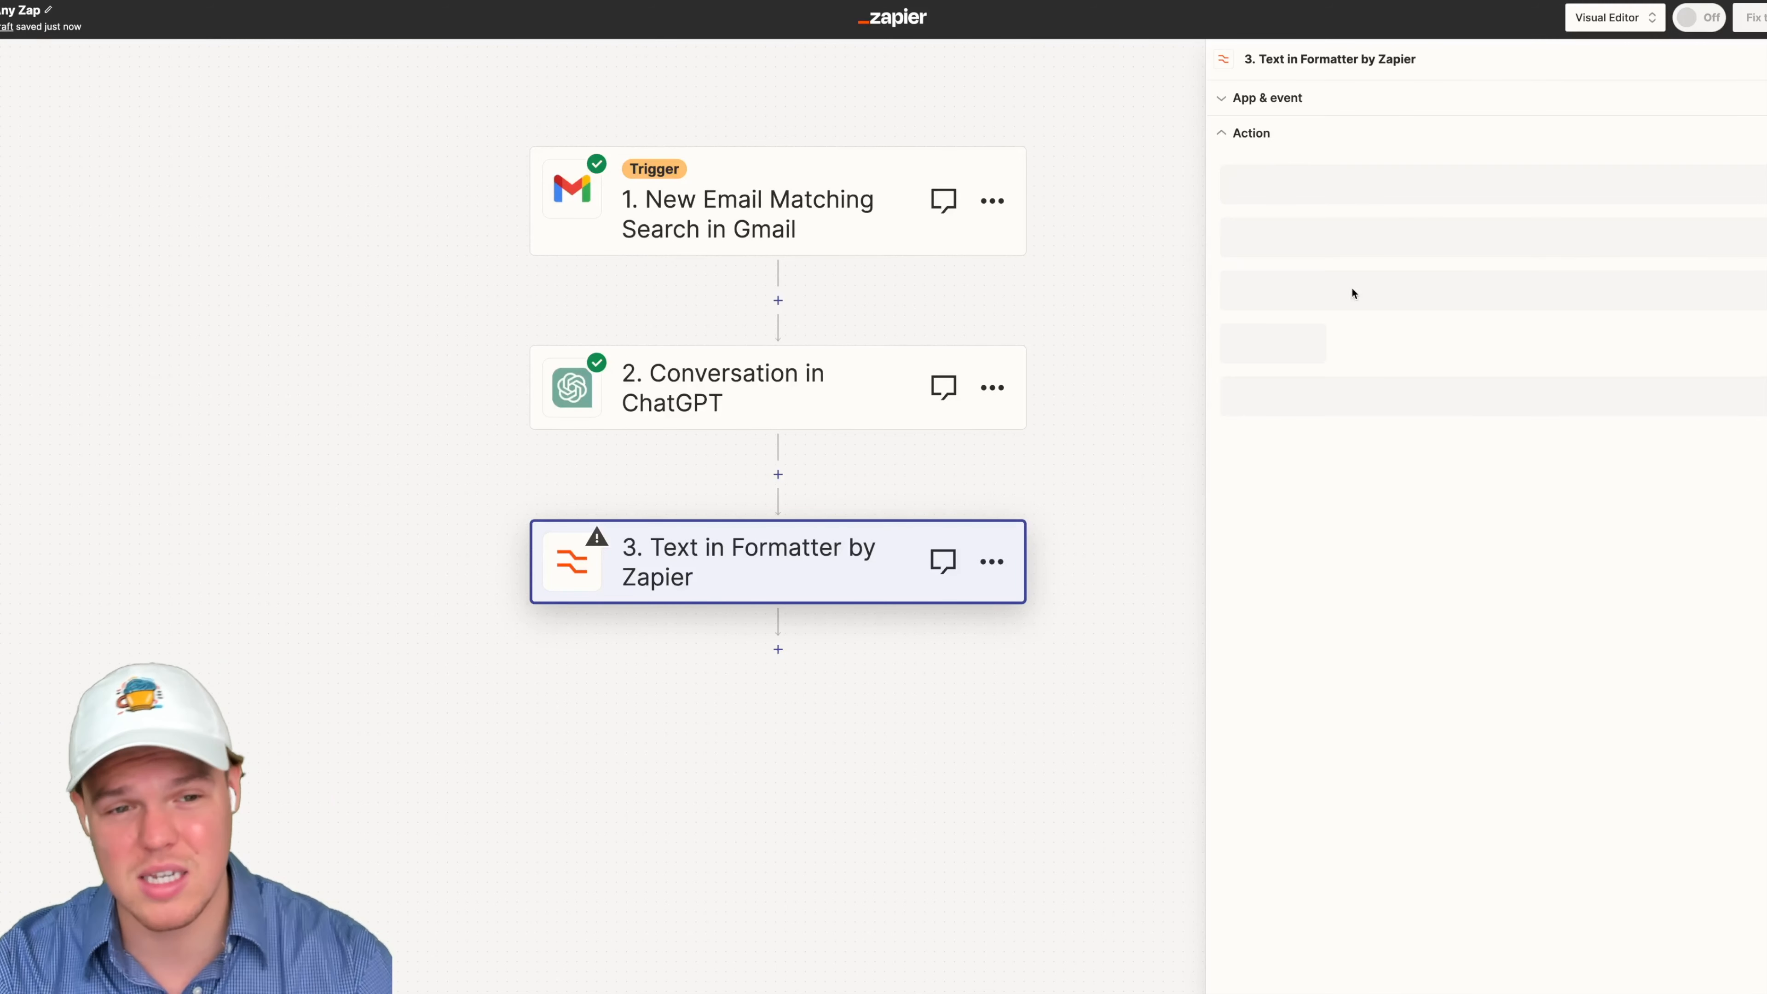
Step: Choose the Split Text transform and insert the Reply from the ChatGPT conversation as its input
{"action": "left_click", "coordinate": [1337, 200]}
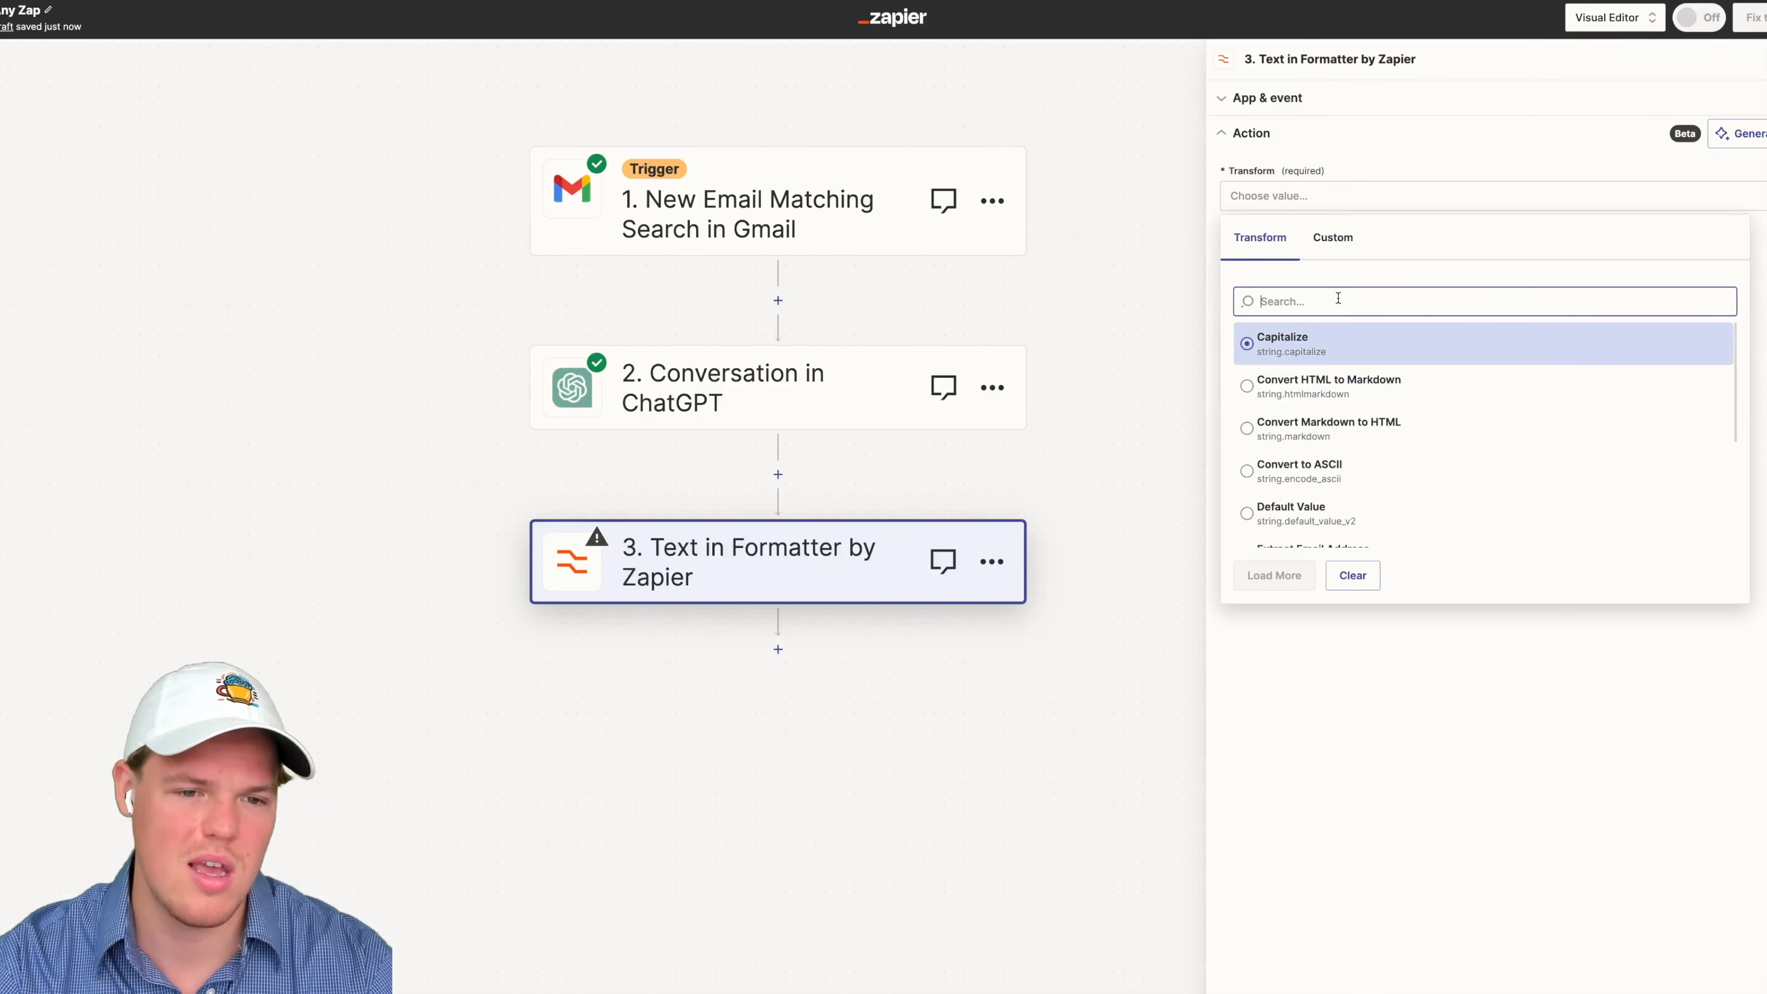
{"action": "type", "text": "split"}
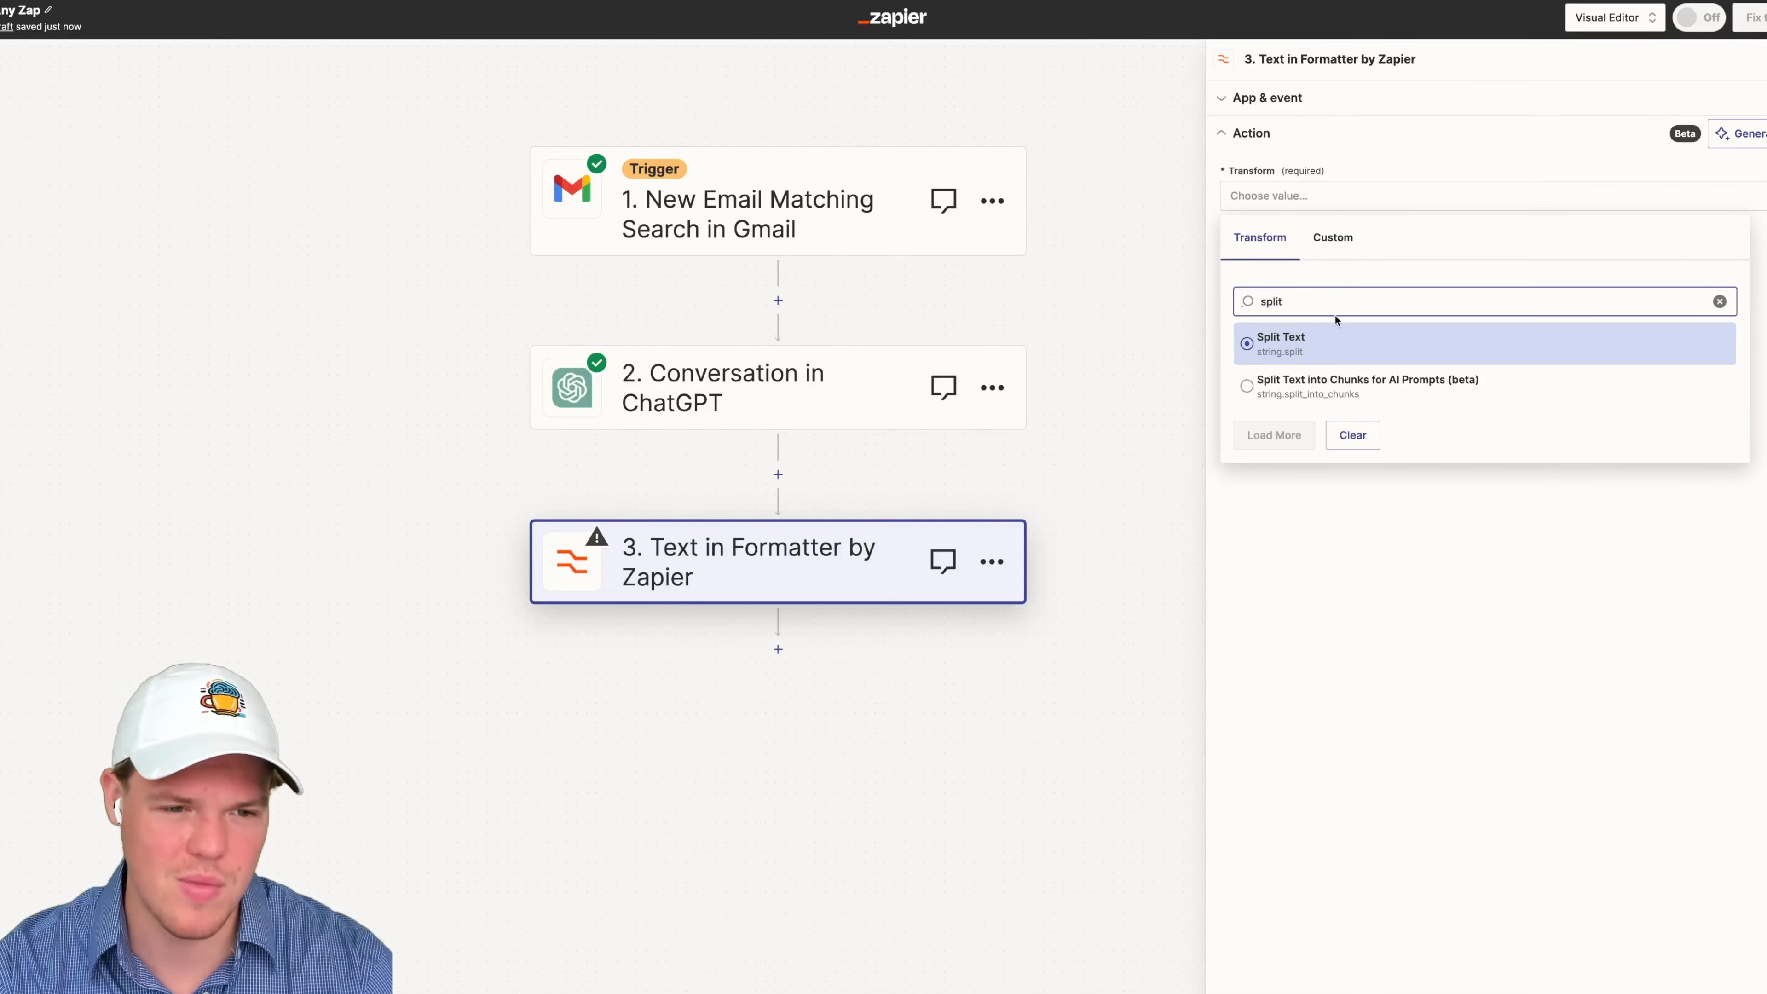
{"action": "left_click", "coordinate": [1329, 335]}
{"action": "left_click", "coordinate": [1327, 332]}
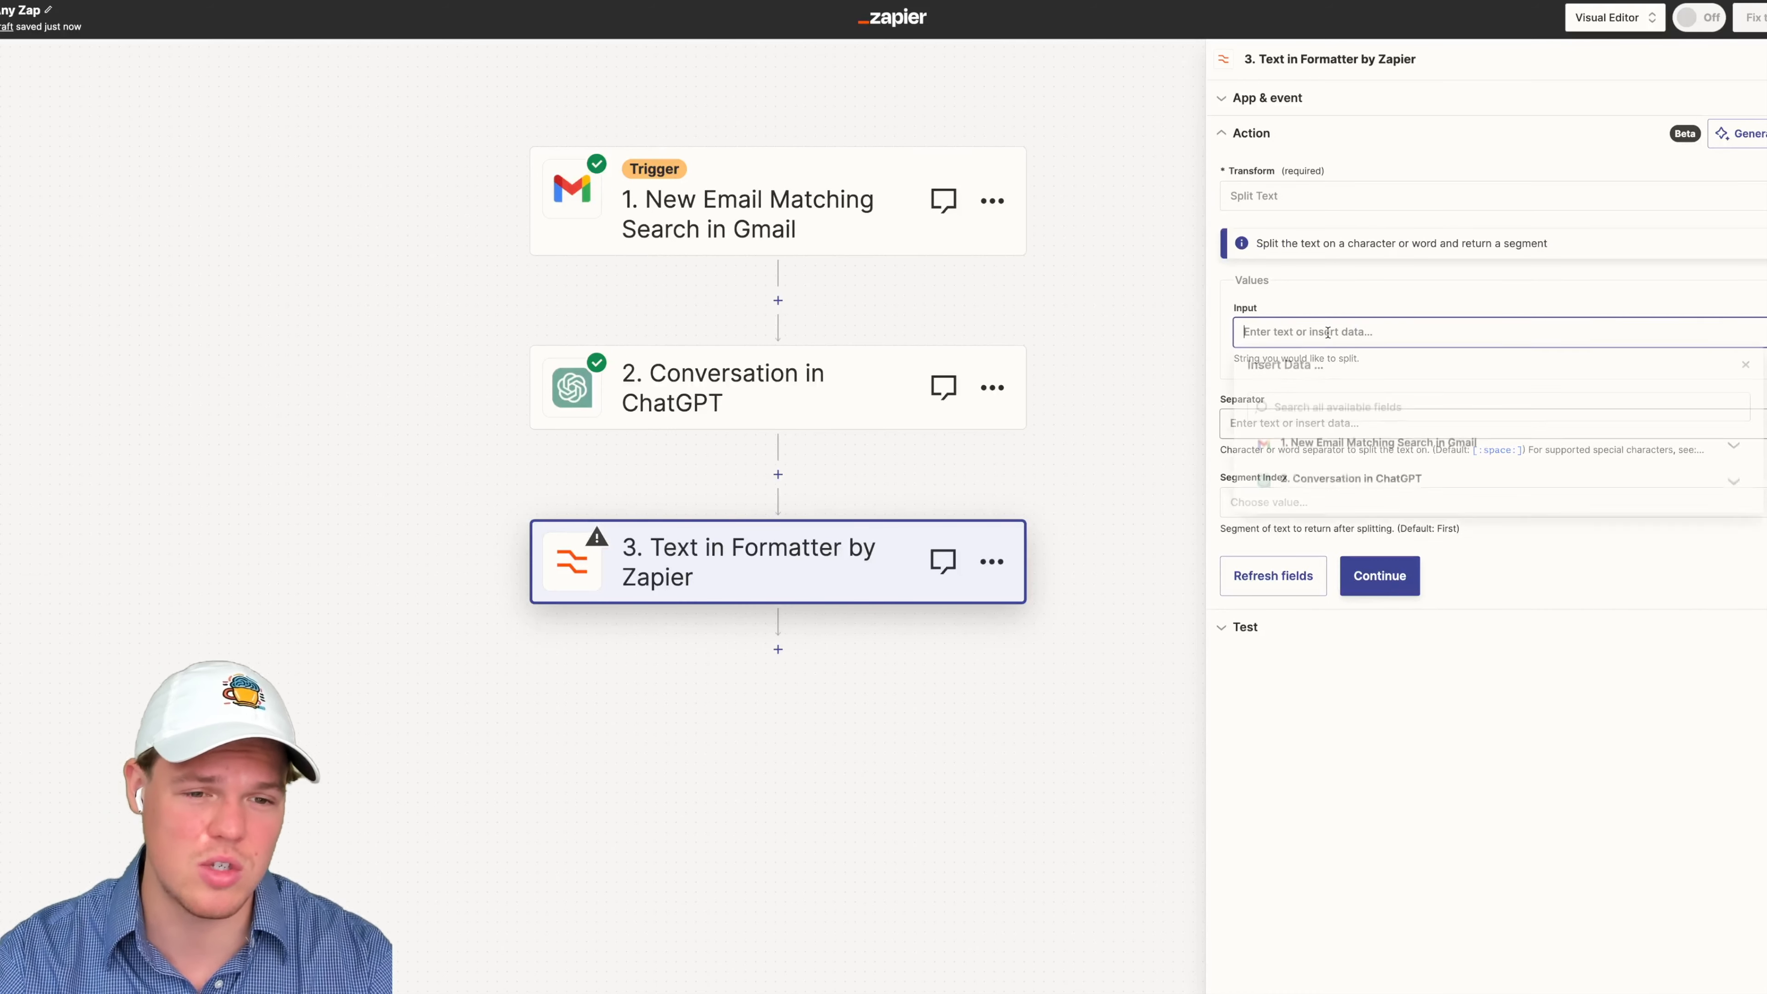
{"action": "left_click", "coordinate": [1340, 479]}
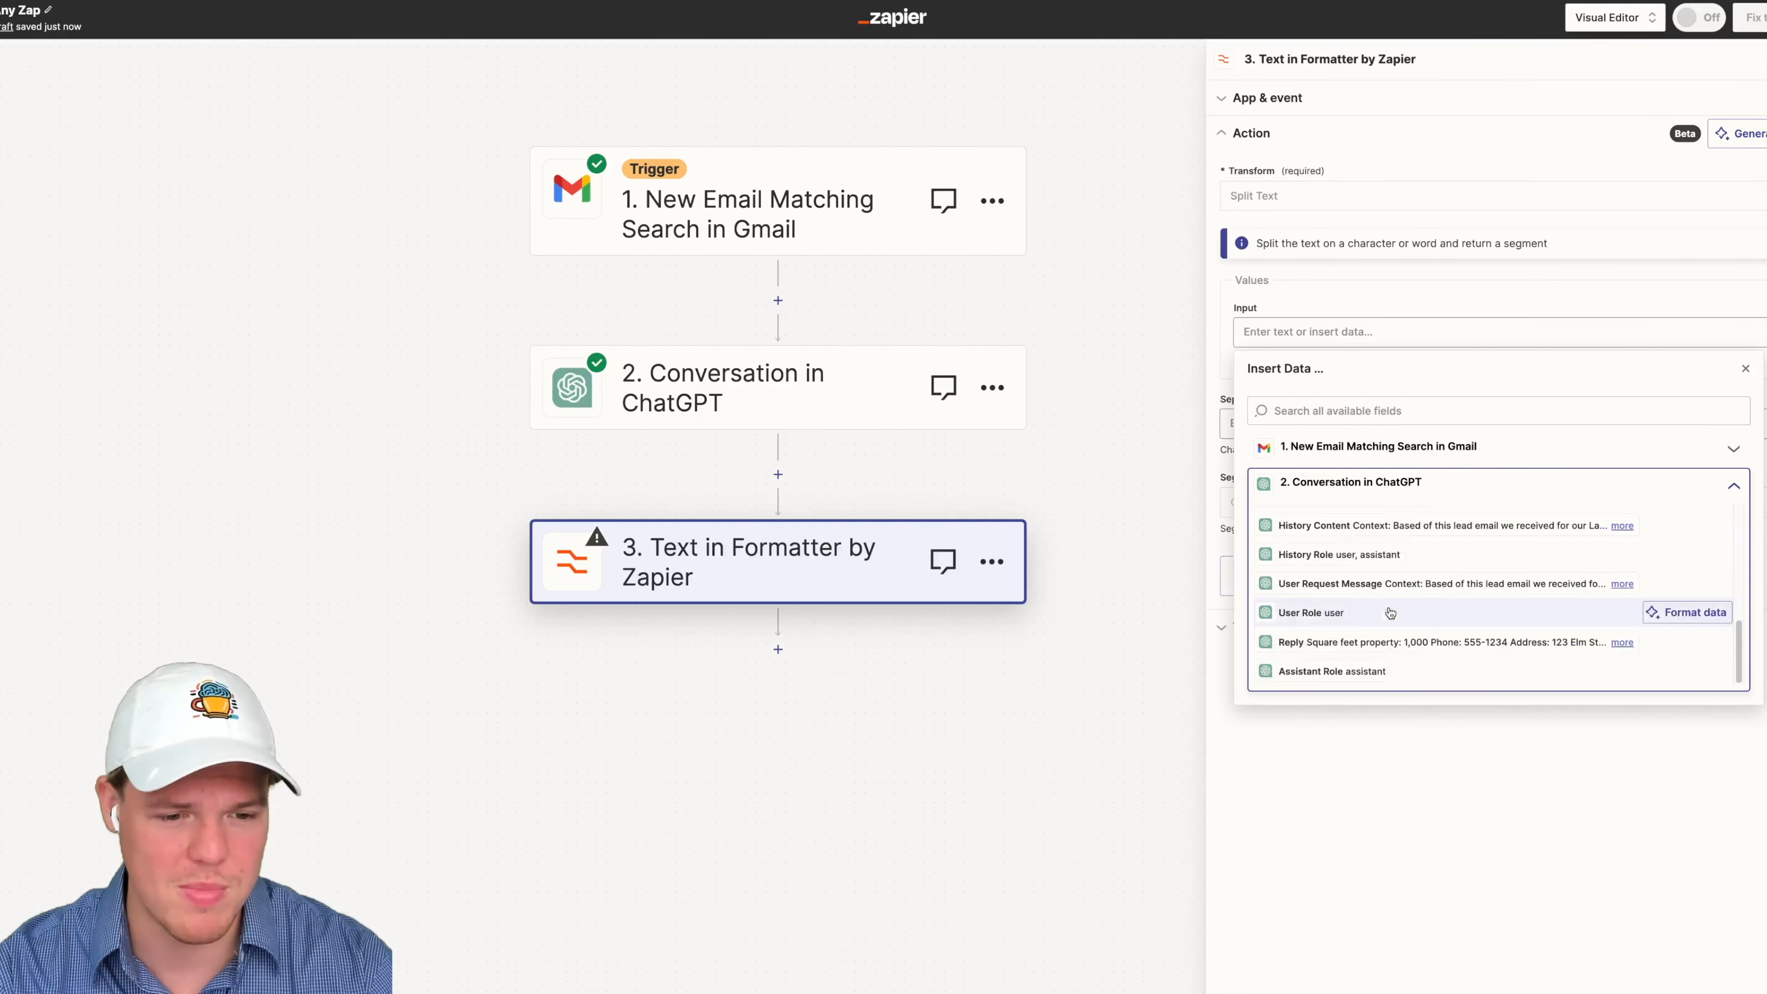
{"action": "left_click", "coordinate": [1391, 642]}
{"action": "left_click", "coordinate": [1488, 307]}
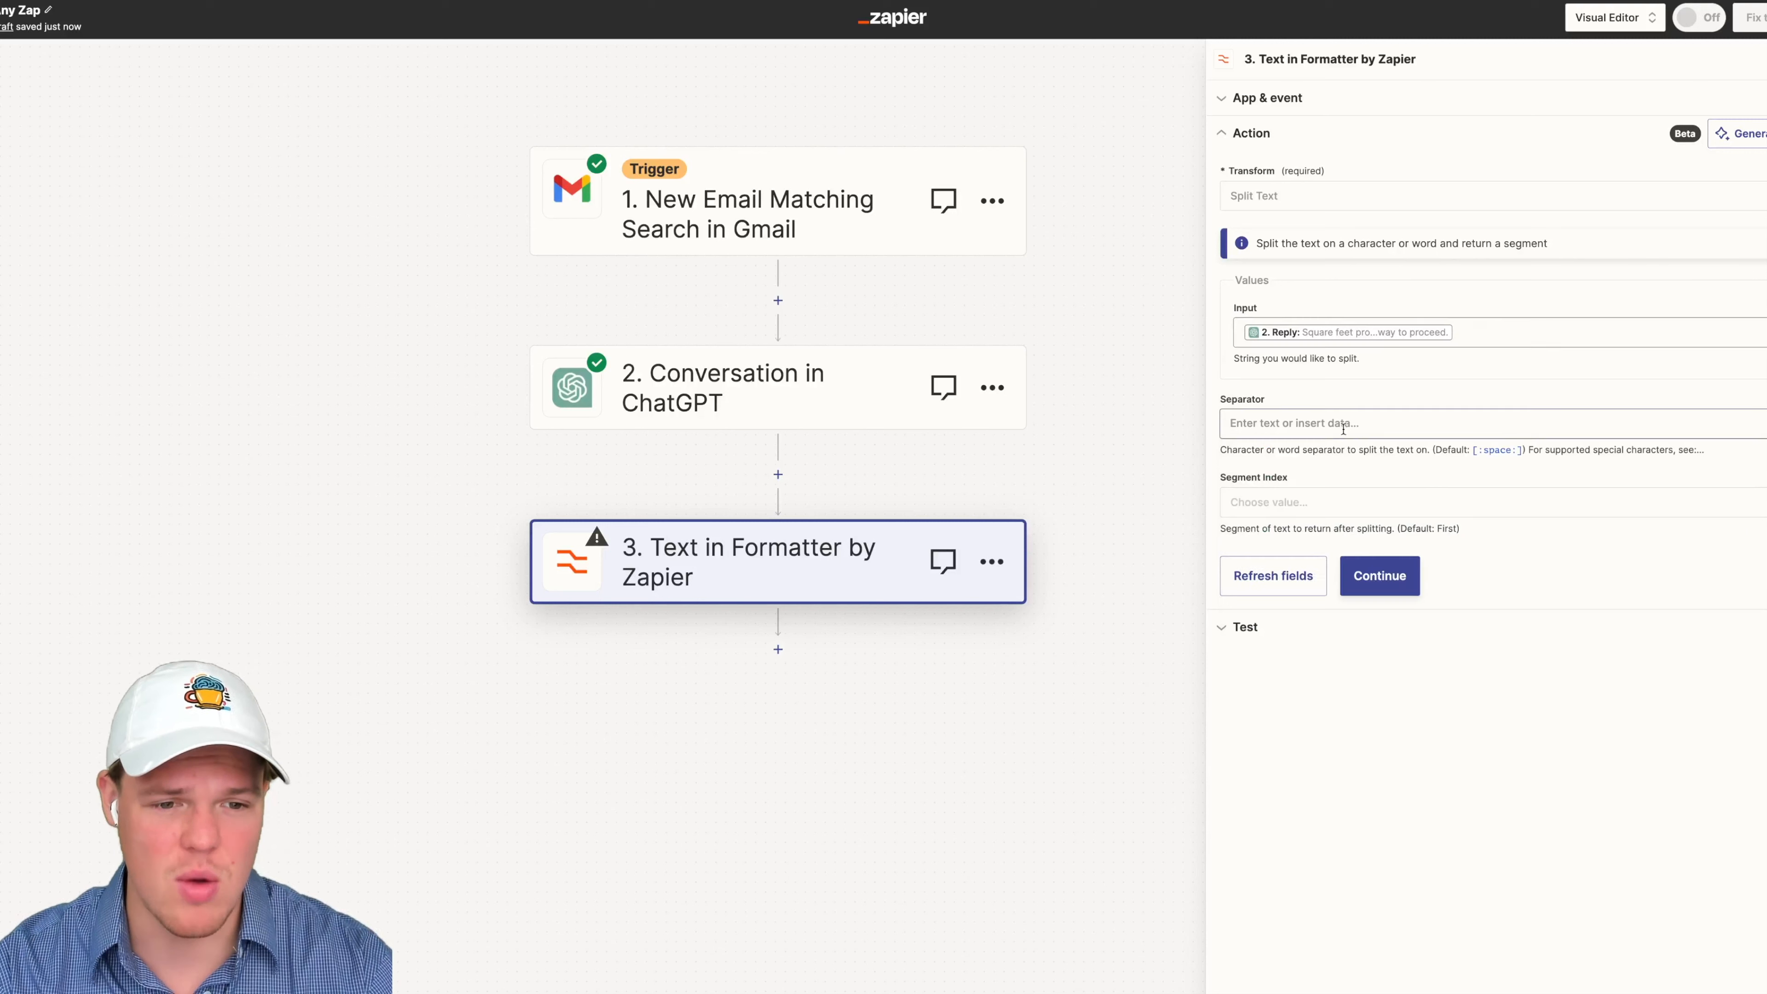
Step: Set the Split Text separator to [:newline:]
{"action": "left_click", "coordinate": [1607, 426]}
{"action": "type", "text": "[:ne"}
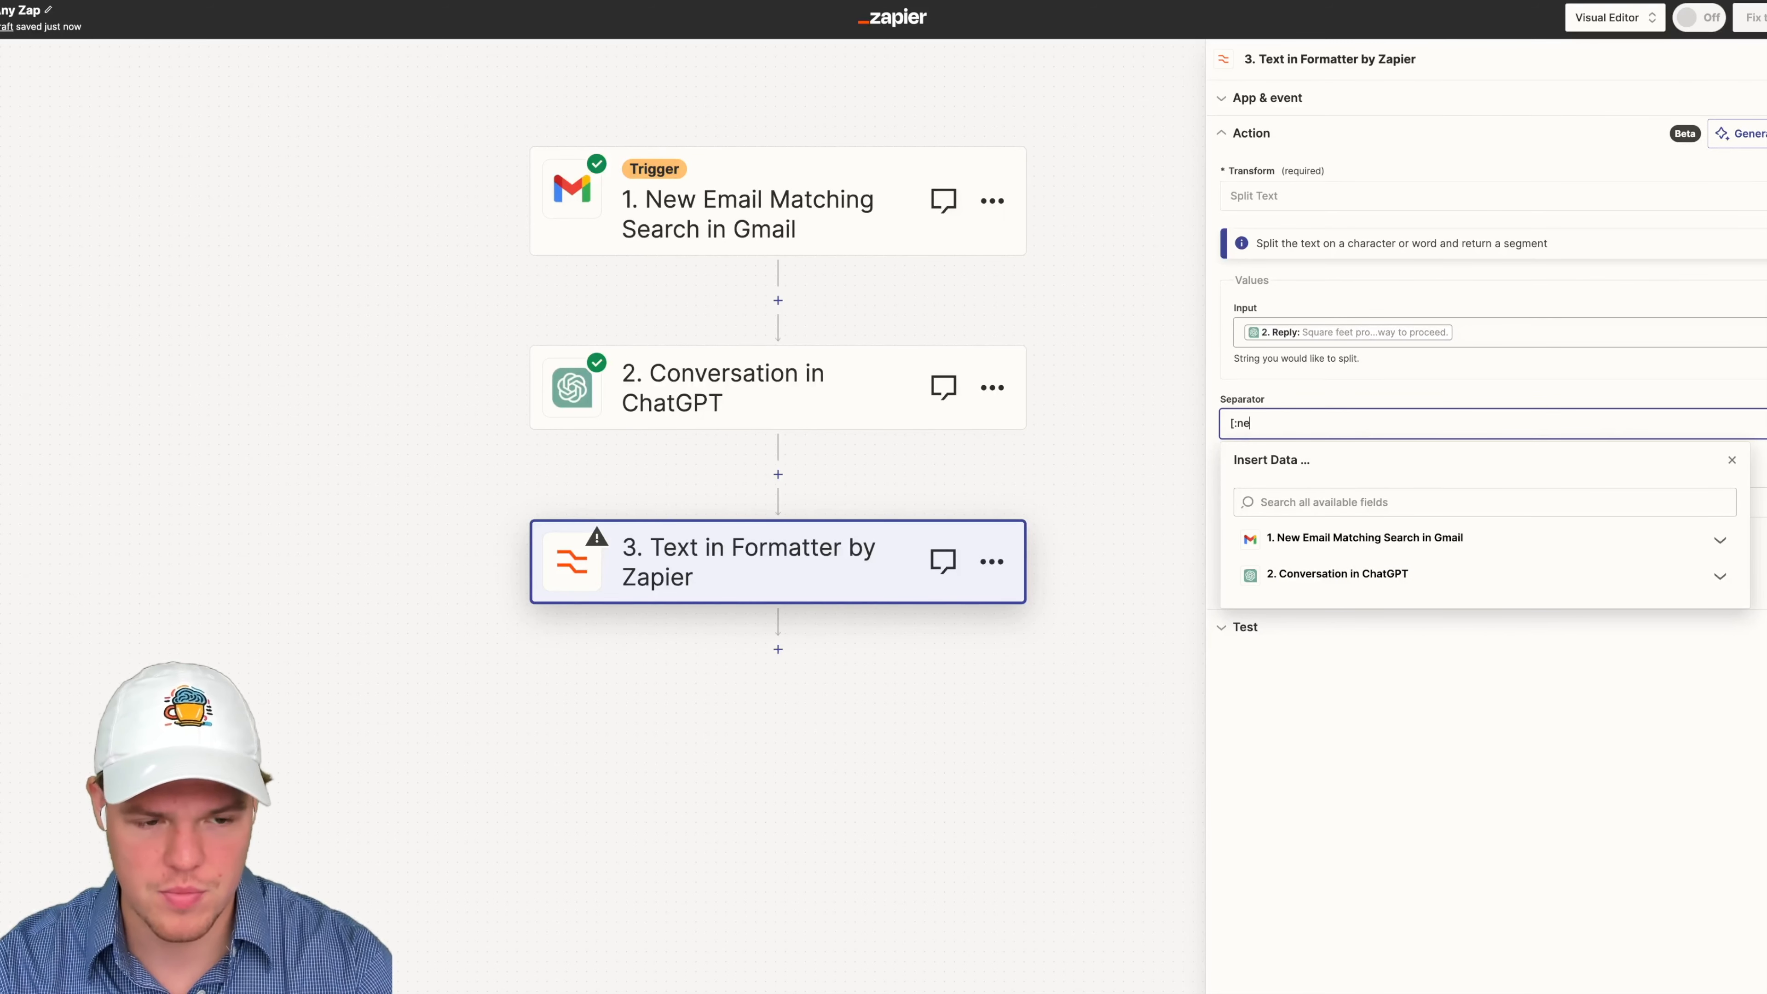
{"action": "type", "text": "wli"}
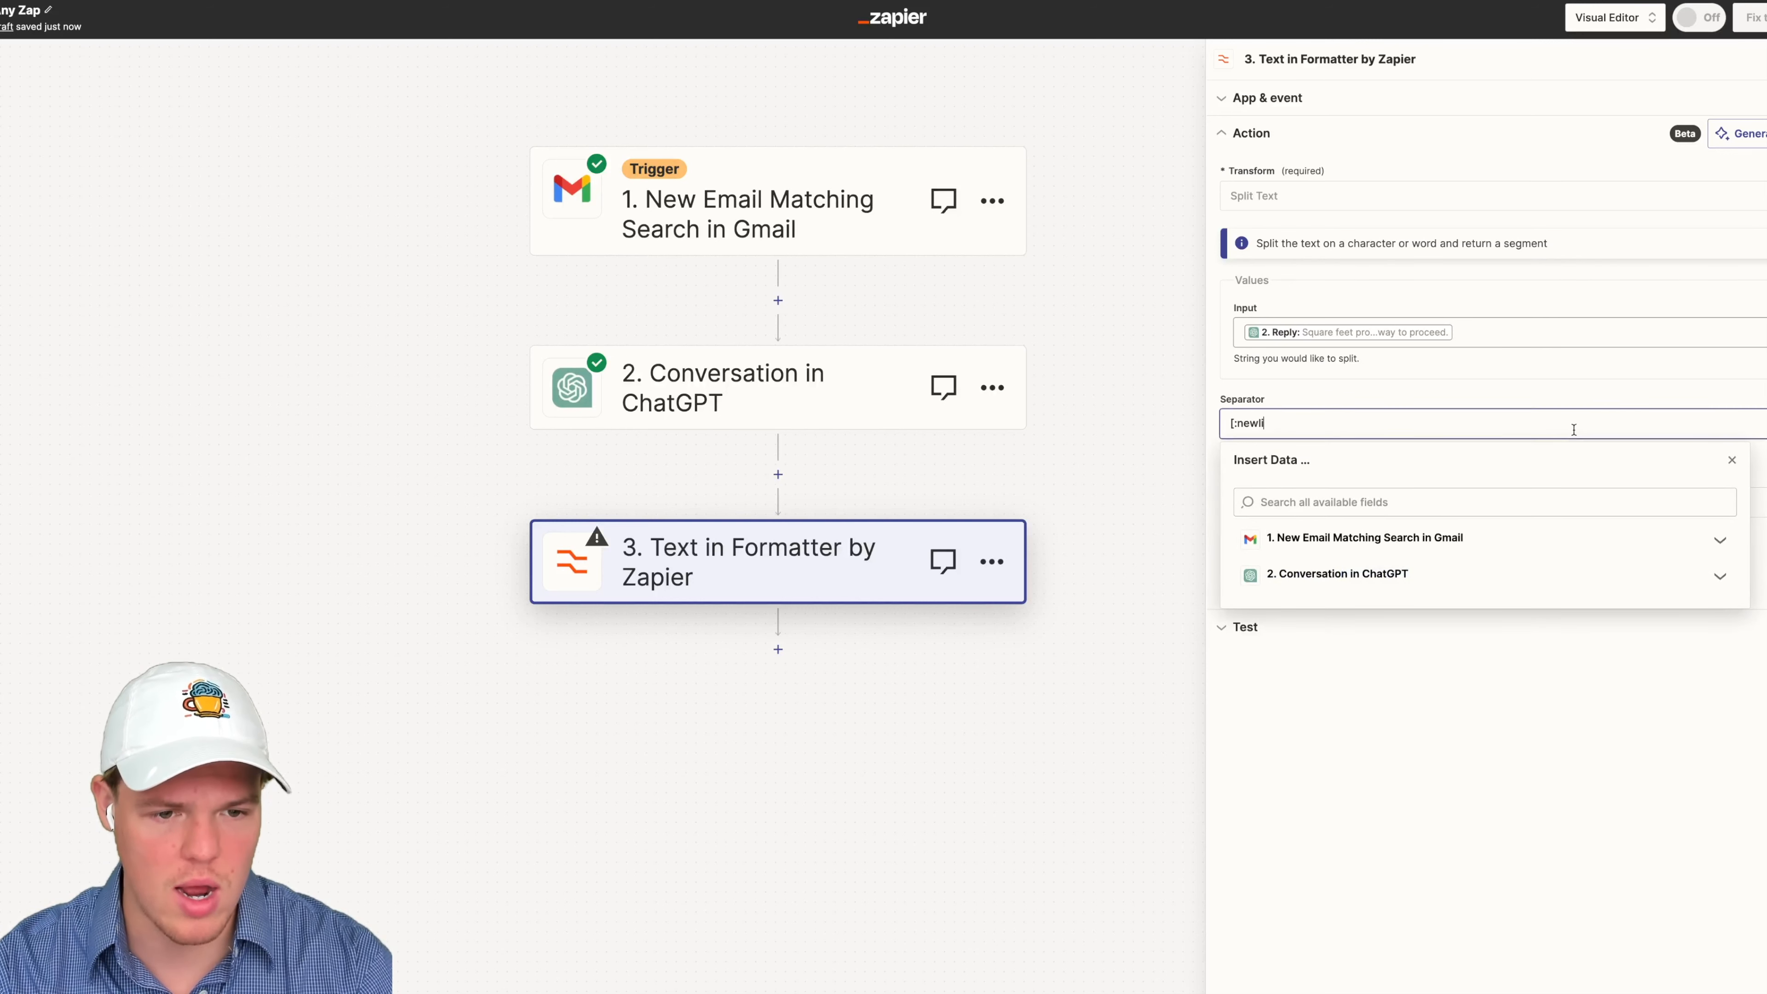
{"action": "type", "text": "ne:"}
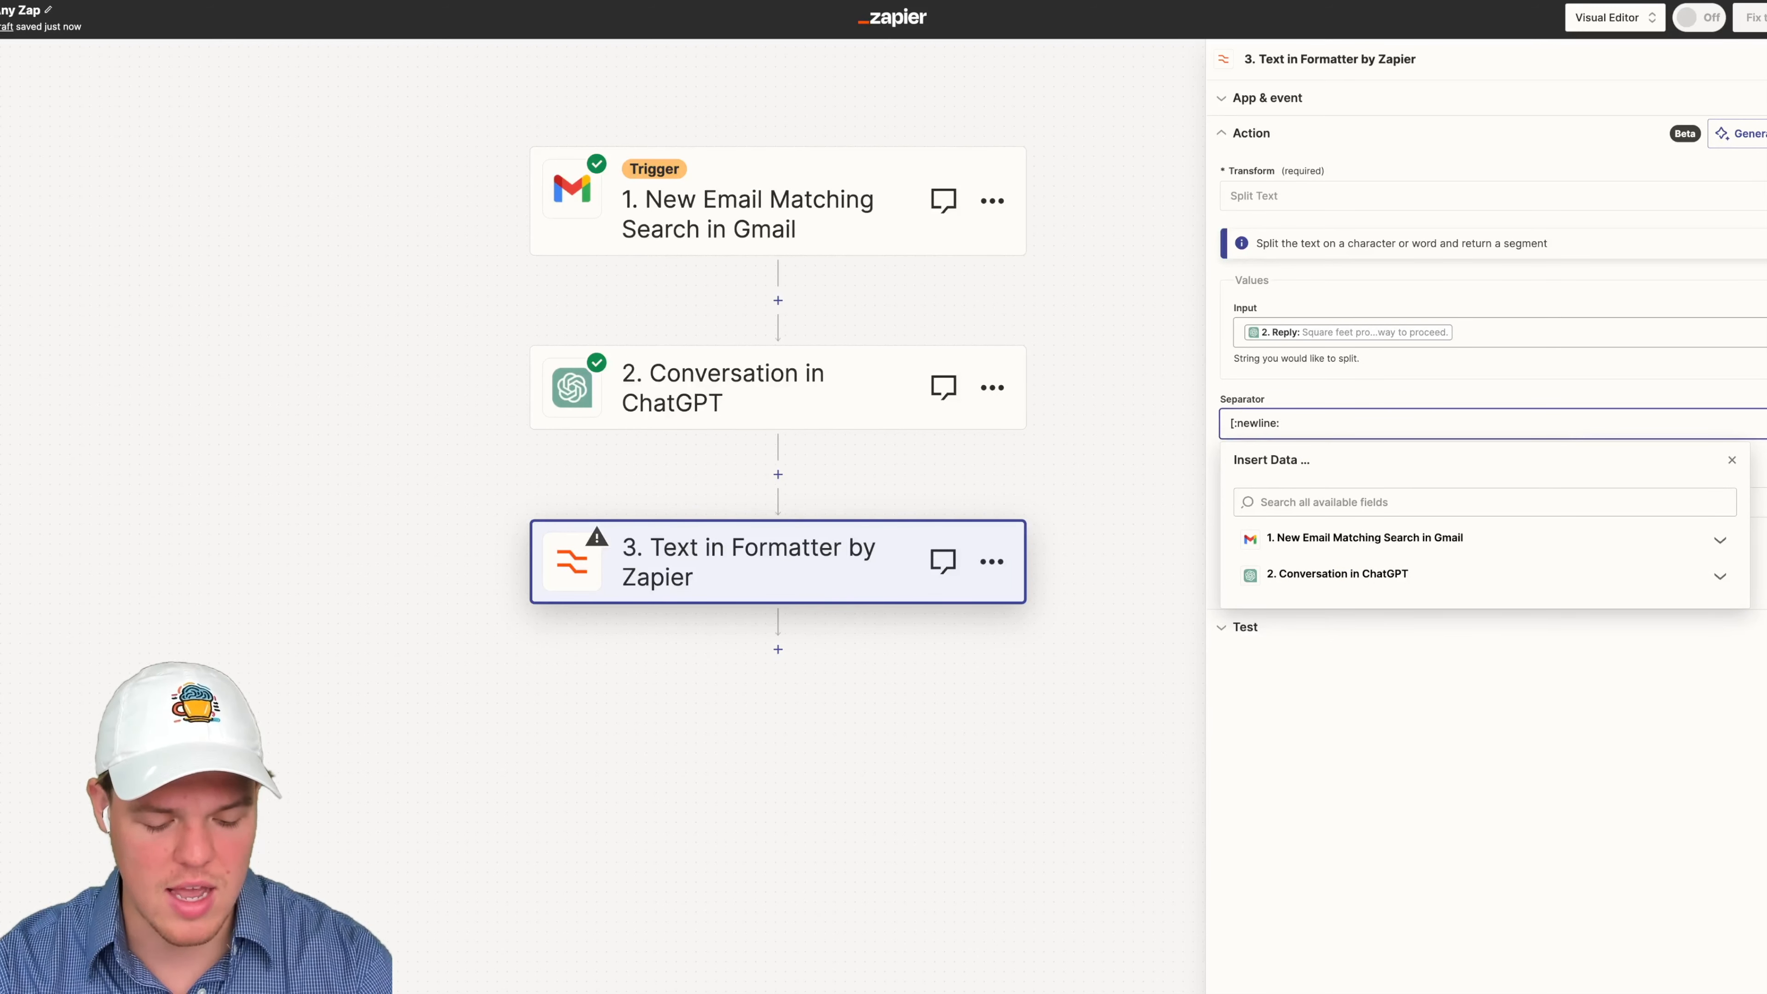
{"action": "type", "text": "]"}
{"action": "left_click", "coordinate": [1503, 543]}
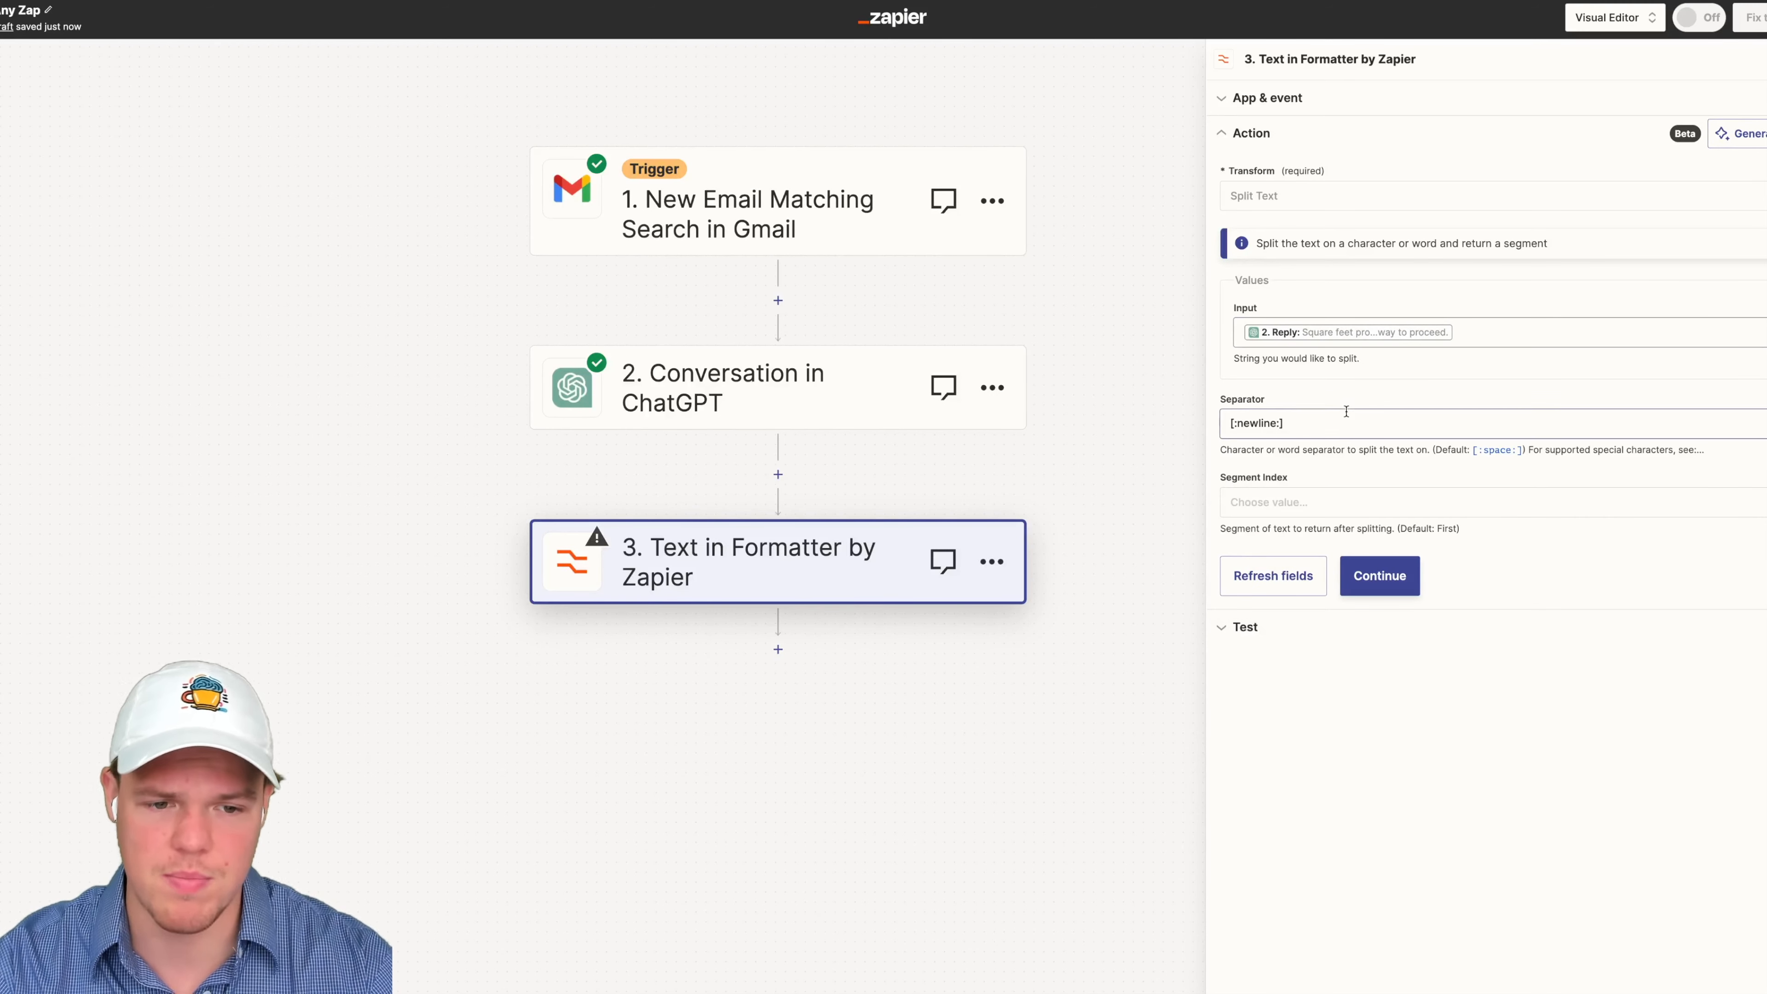
Step: Set the segment index to All (as Separate Fields) and test the Formatter step
{"action": "left_click", "coordinate": [1325, 501]}
{"action": "scroll", "coordinate": [1343, 717], "scroll_direction": "down", "scroll_amount": 2}
{"action": "left_click", "coordinate": [1315, 828]}
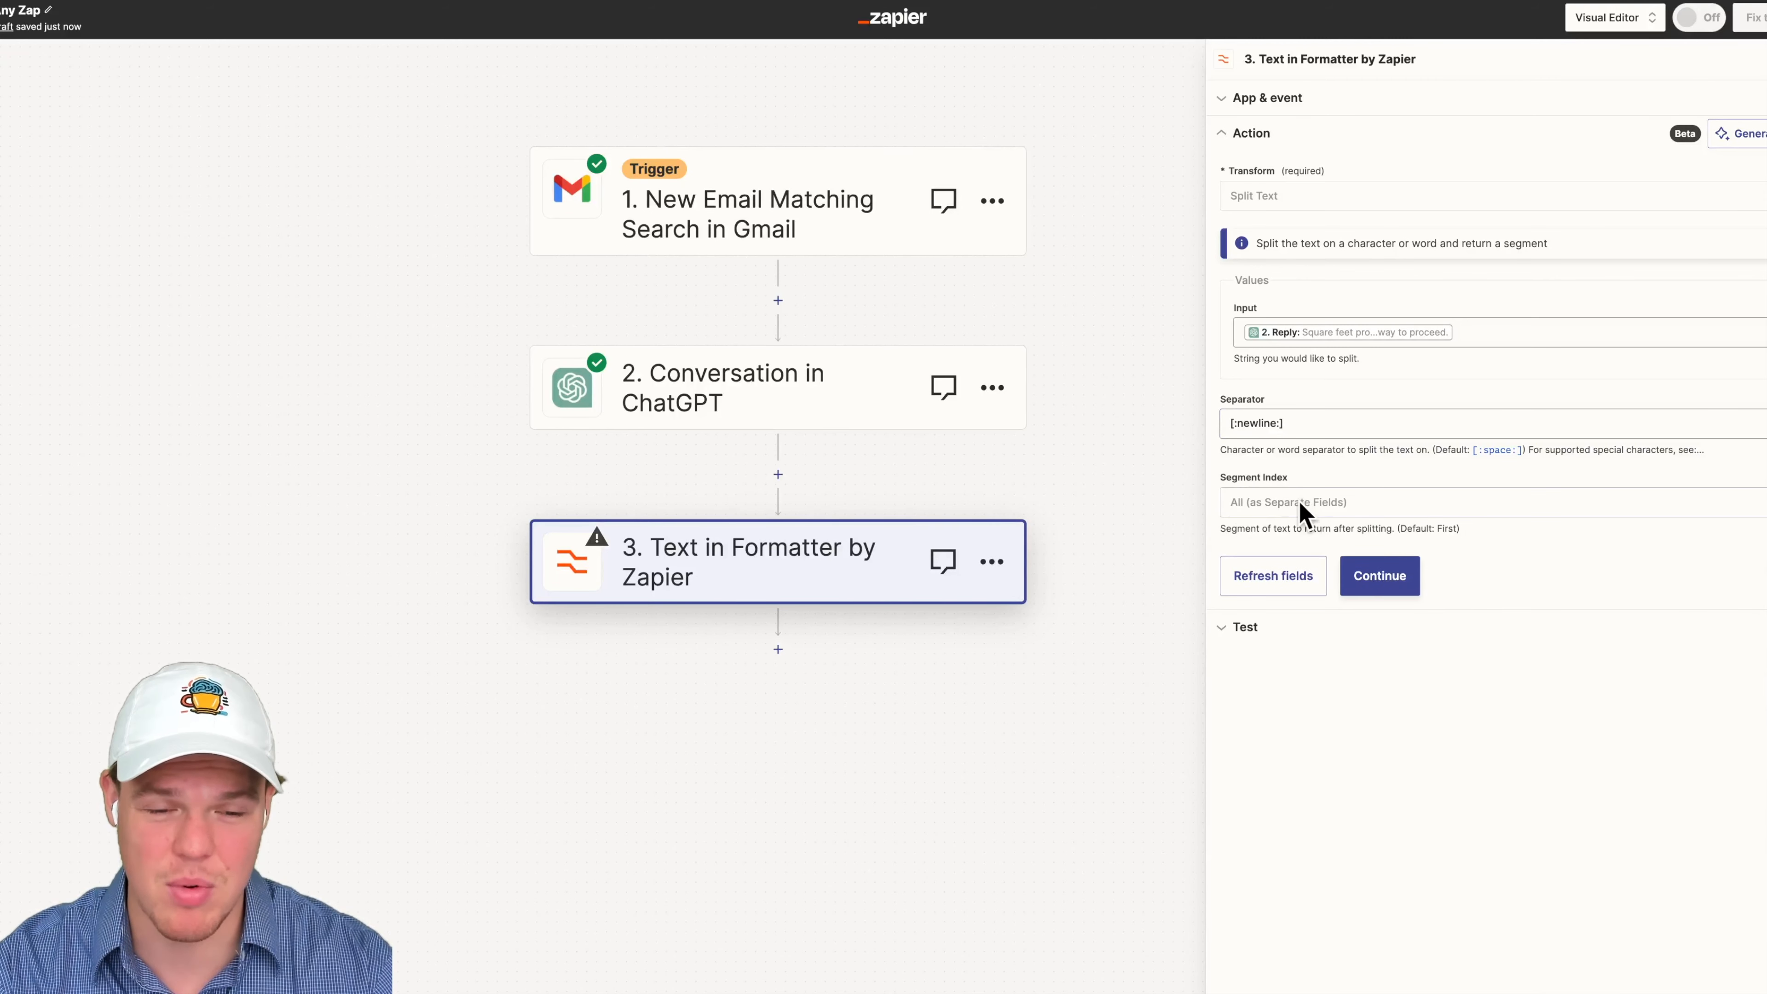
{"action": "left_click", "coordinate": [1377, 576]}
{"action": "left_click", "coordinate": [1364, 566]}
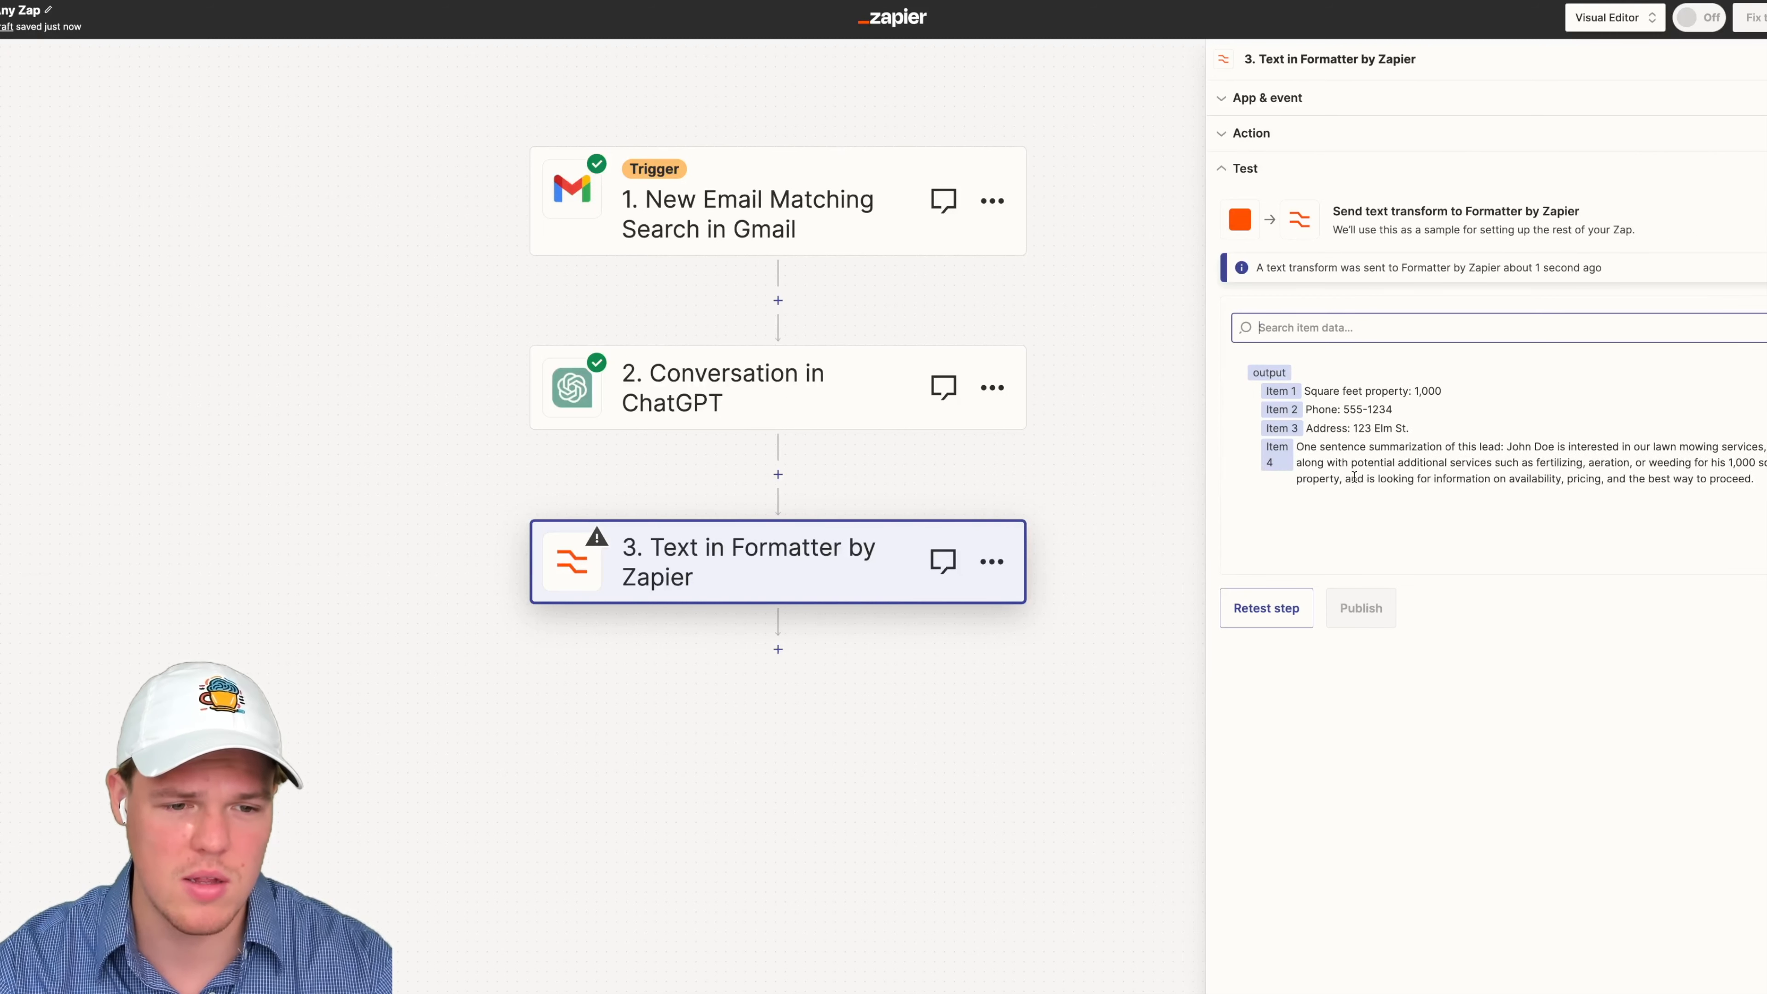
Step: Examine the separate output items in the Formatter test result, highlighting the square footage, phone, address and summary
{"action": "left_click_drag", "start_coordinate": [1754, 482], "coordinate": [1289, 454]}
{"action": "left_click", "coordinate": [1359, 445]}
{"action": "triple_click", "coordinate": [1345, 462]}
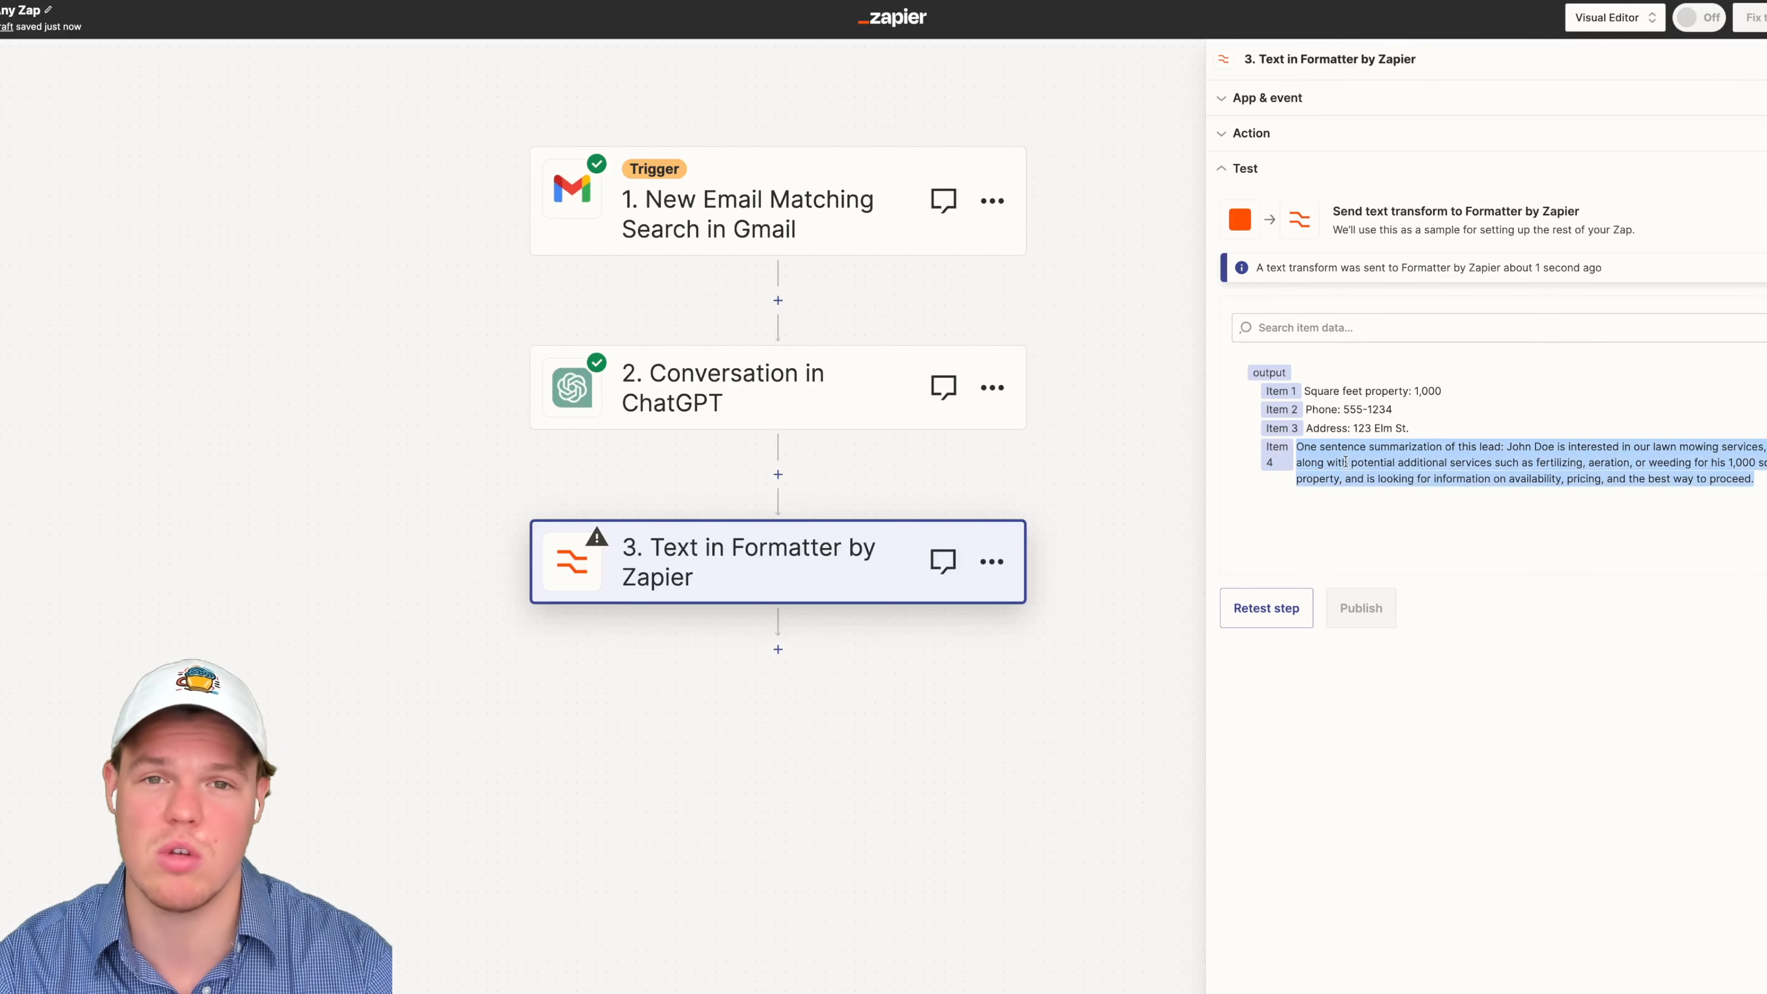
{"action": "triple_click", "coordinate": [1340, 390]}
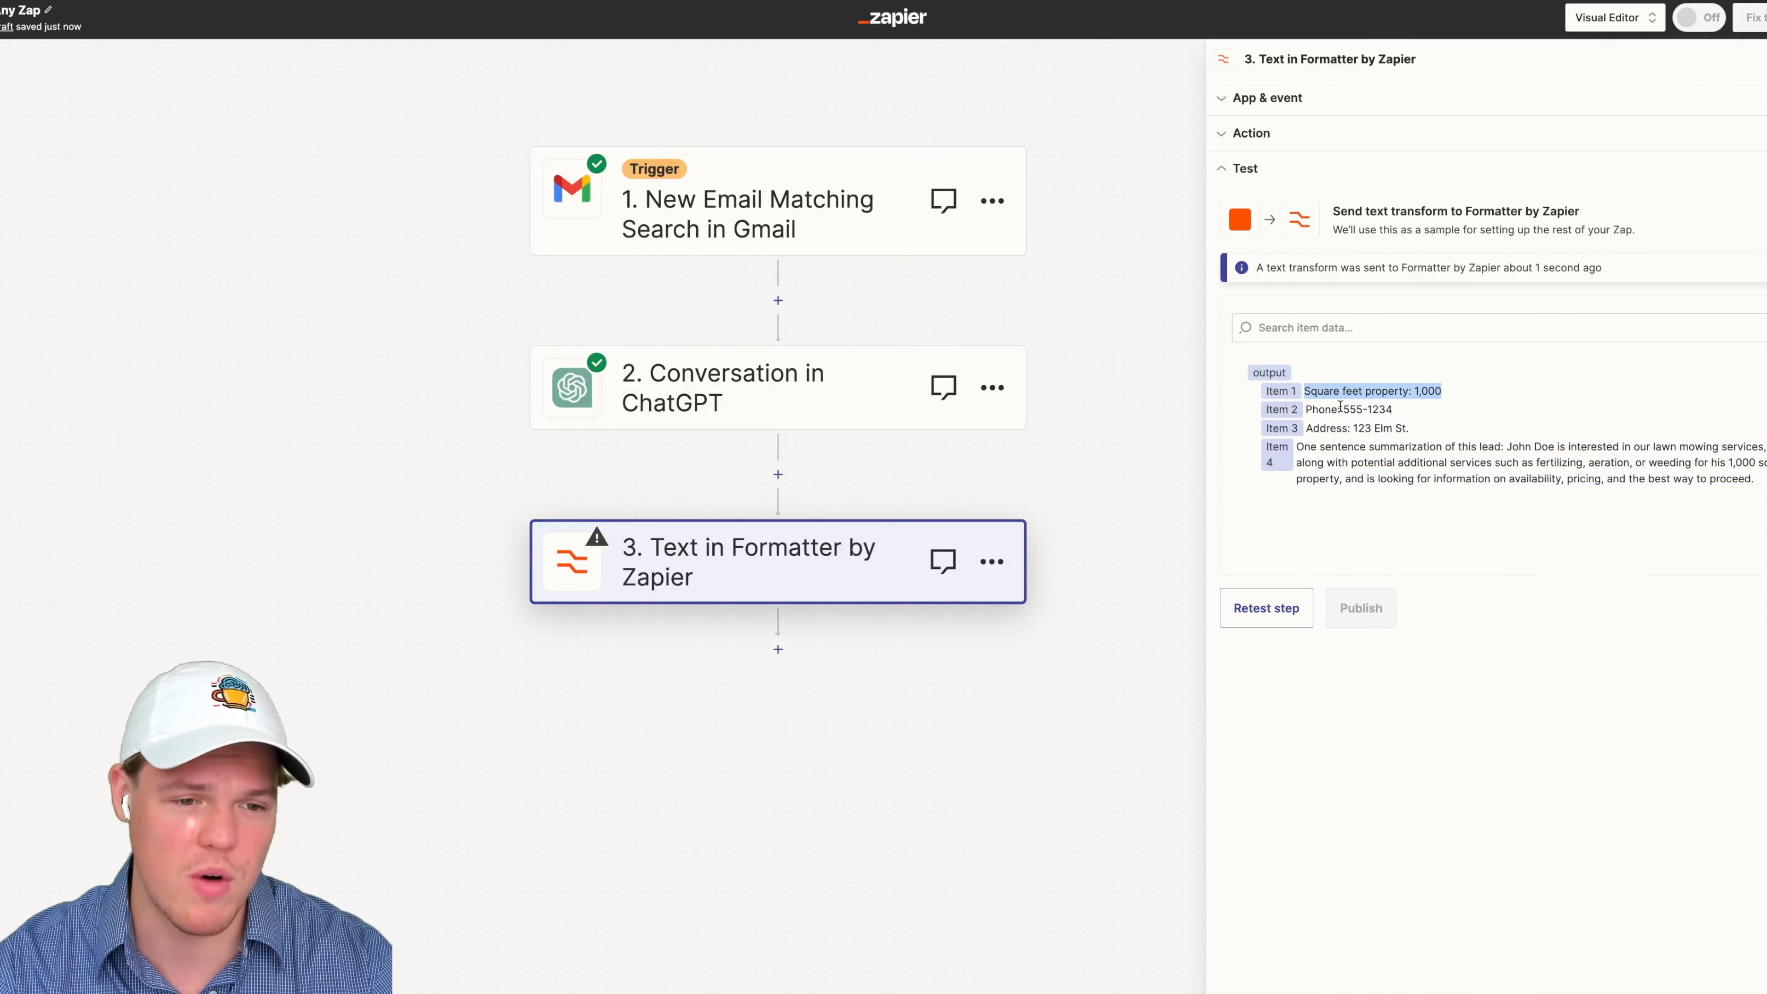
{"action": "triple_click", "coordinate": [1340, 409]}
{"action": "triple_click", "coordinate": [1340, 428]}
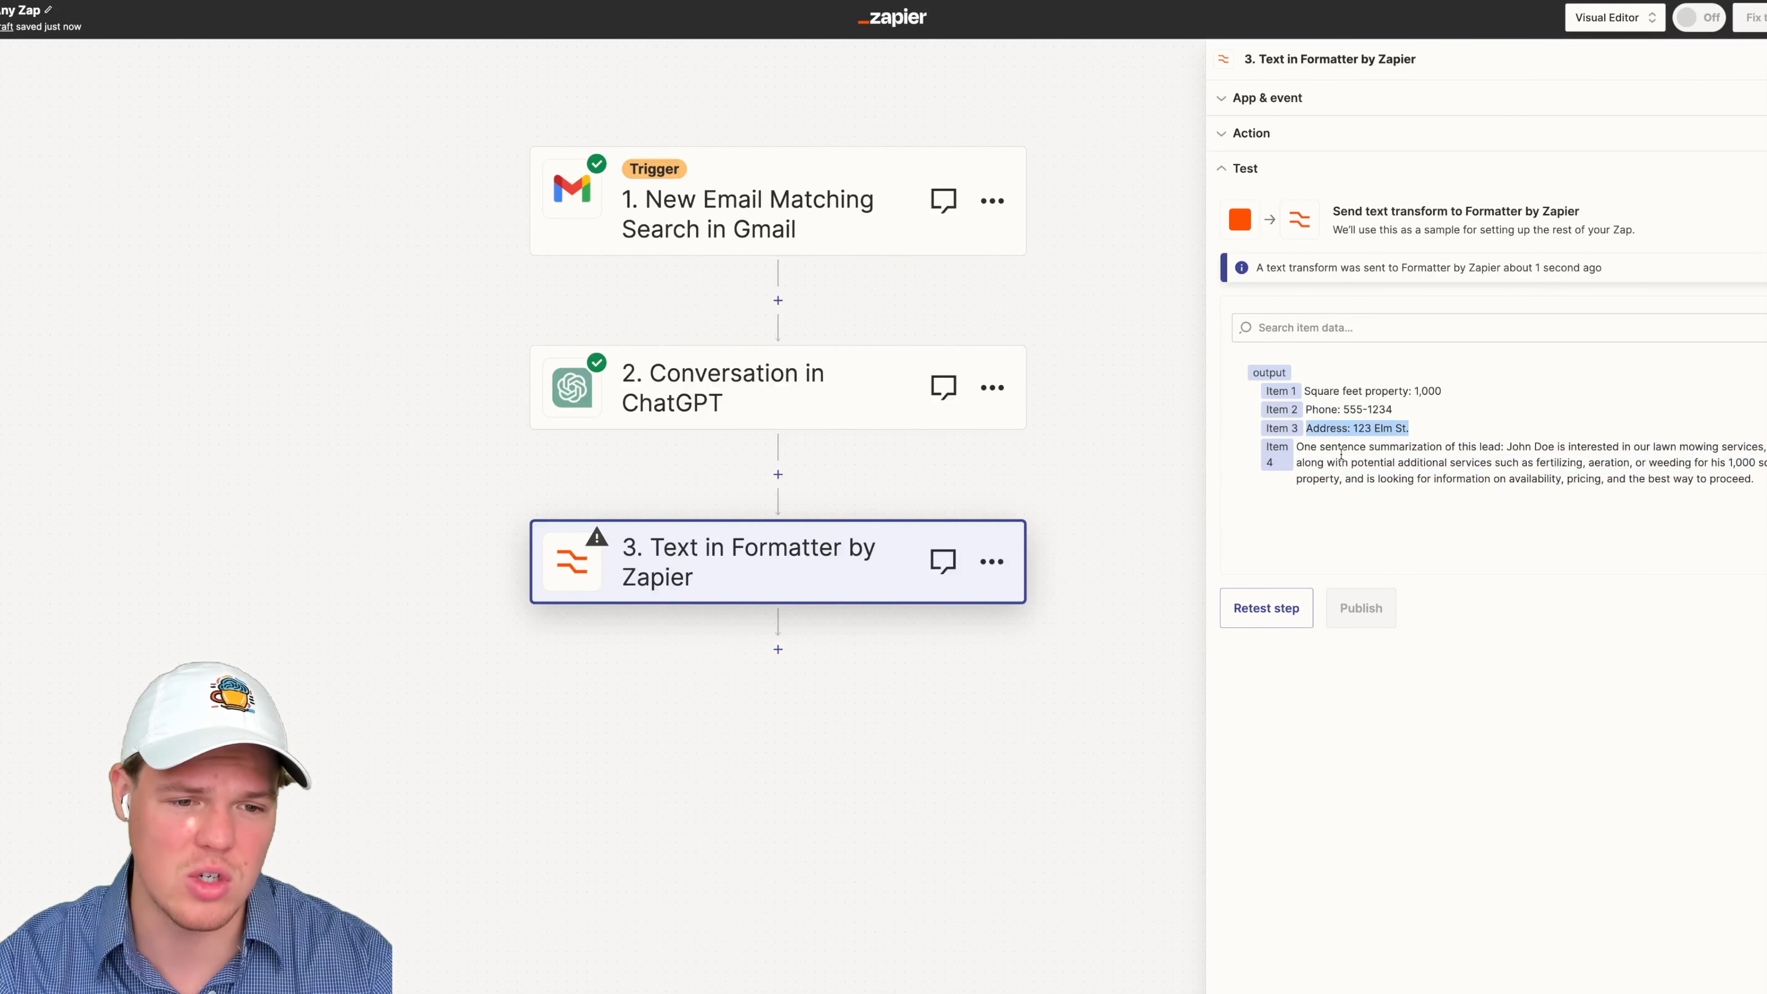
{"action": "triple_click", "coordinate": [1341, 456]}
Step: Add a Filter by Zapier step after the Split Text formatter
{"action": "scroll", "coordinate": [1096, 505], "scroll_direction": "down", "scroll_amount": 2}
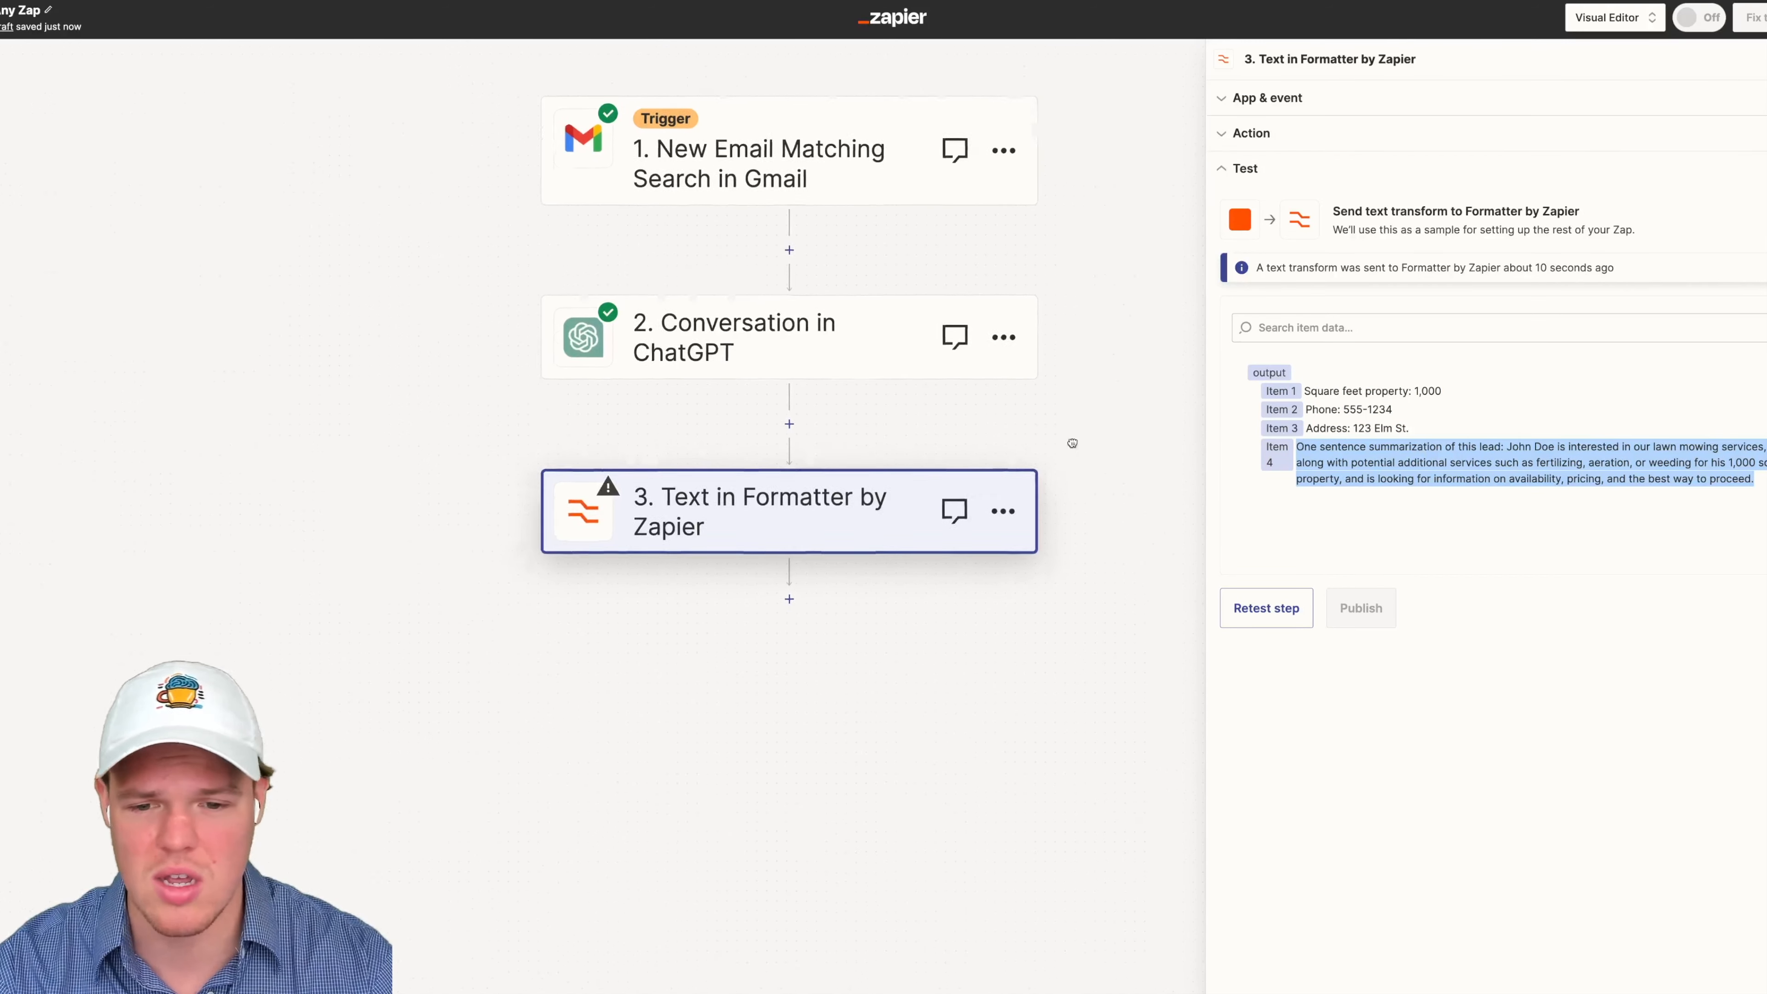
{"action": "left_click", "coordinate": [798, 568]}
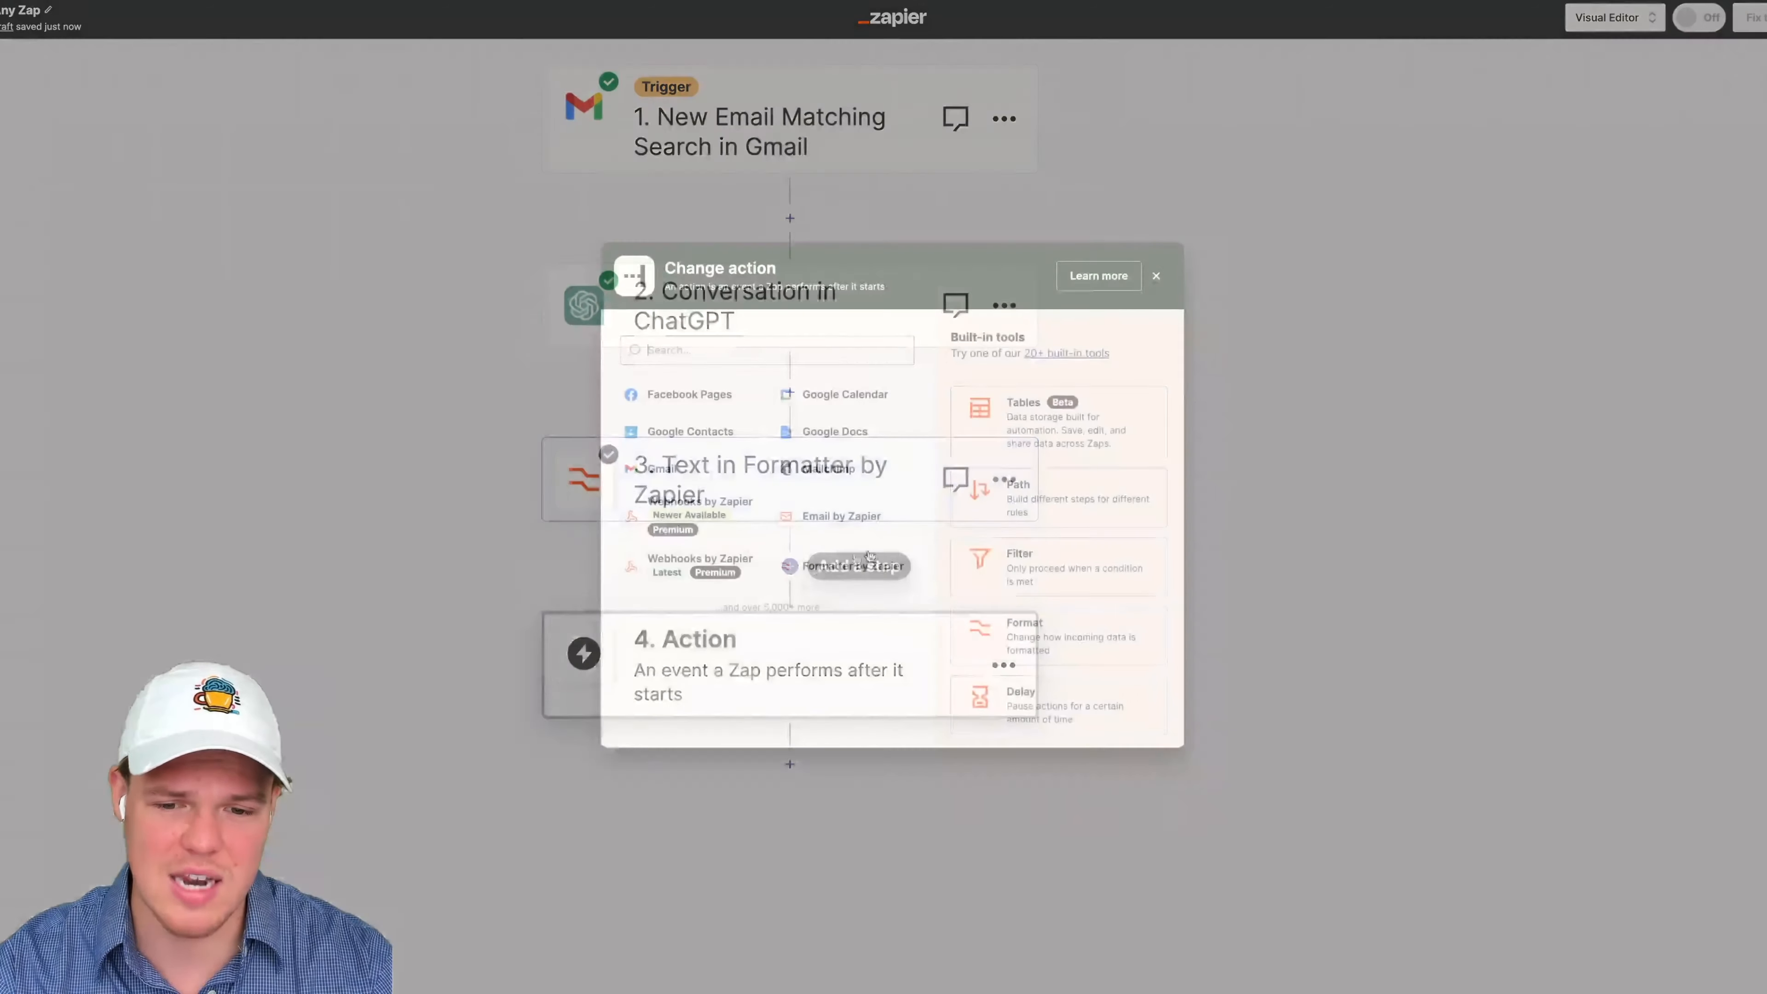
{"action": "type", "text": "filt"}
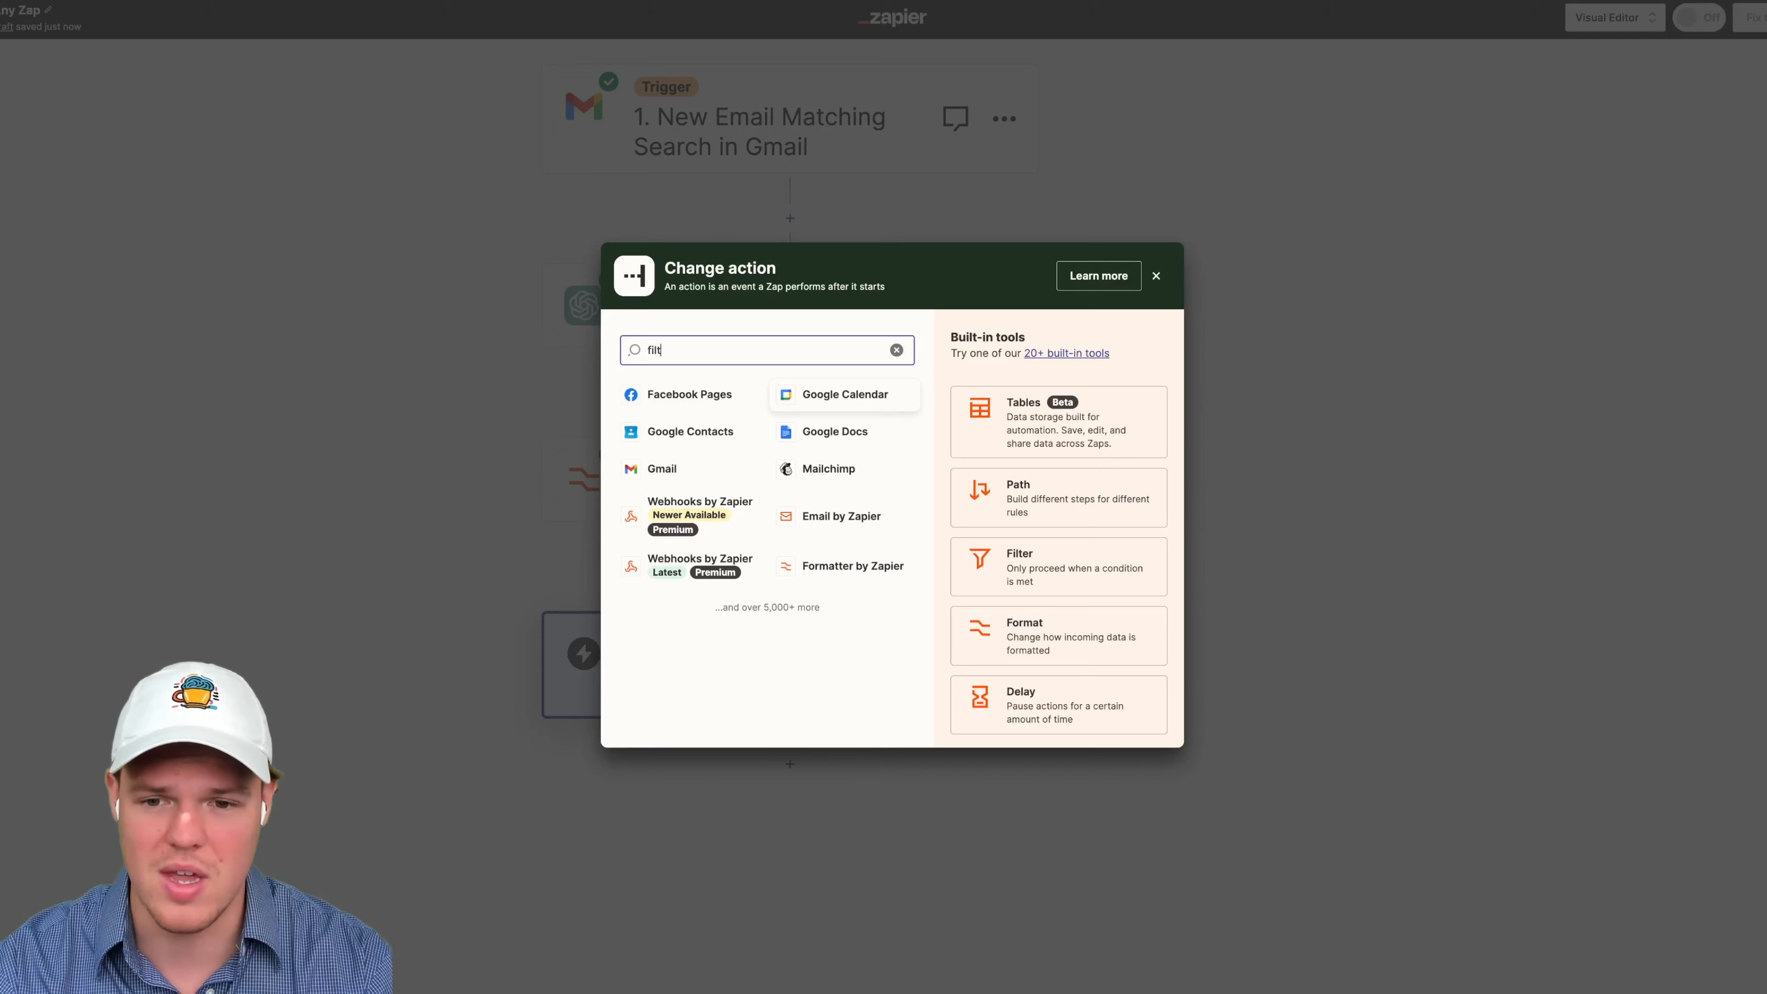
{"action": "left_click", "coordinate": [897, 405]}
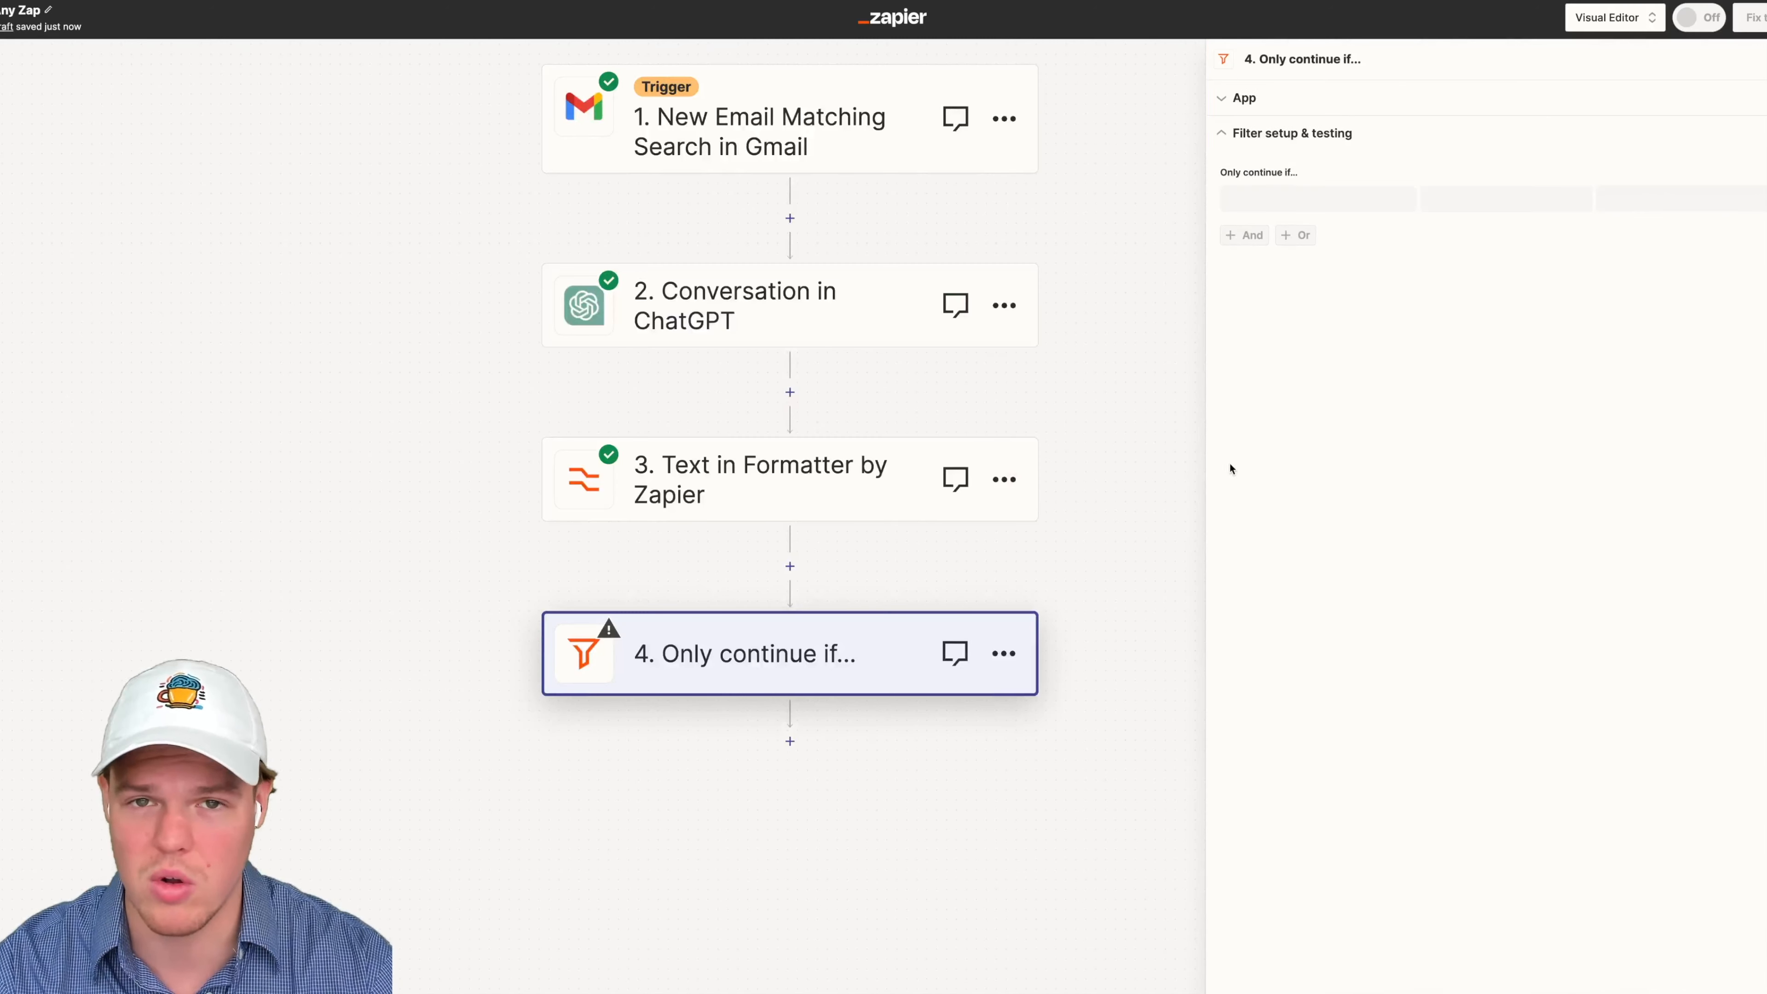
Step: Set the filter rule's field to Output Item 1, the square footage, from the Formatter step
{"action": "left_click_drag", "start_coordinate": [1146, 442], "coordinate": [1115, 363]}
{"action": "left_click_drag", "start_coordinate": [1083, 430], "coordinate": [1091, 327]}
{"action": "left_click", "coordinate": [1245, 347]}
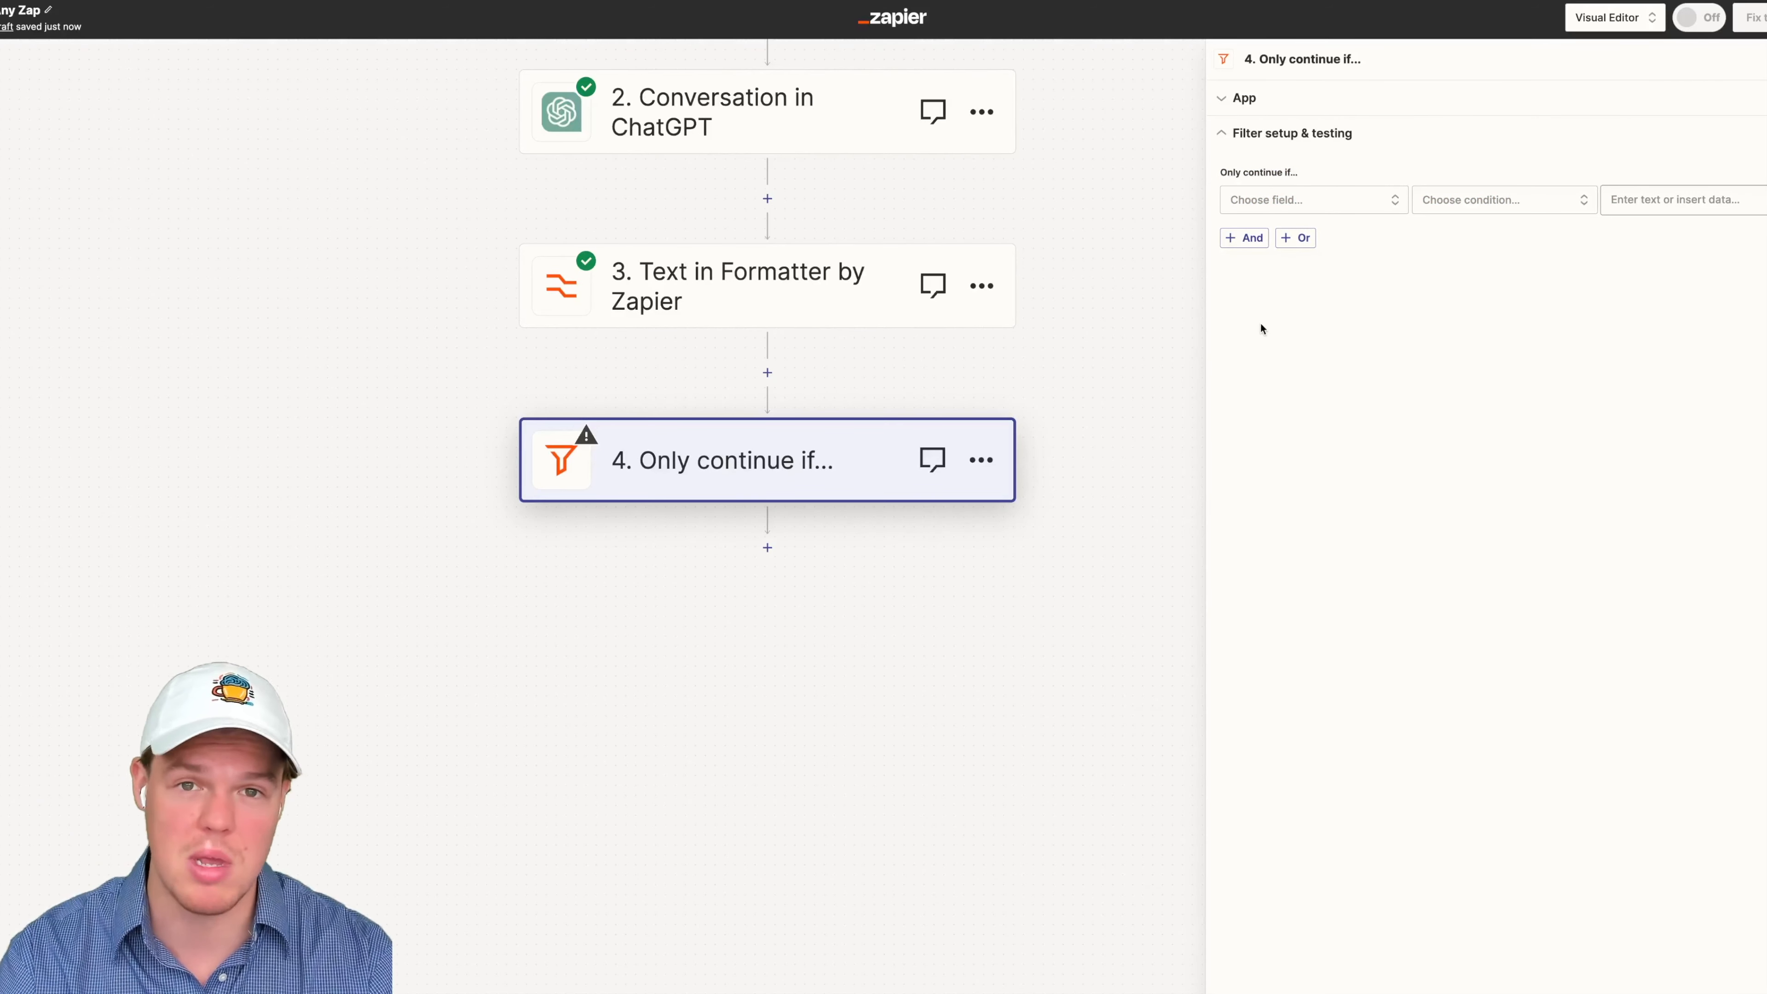
{"action": "scroll", "coordinate": [1136, 331], "scroll_direction": "up", "scroll_amount": 5}
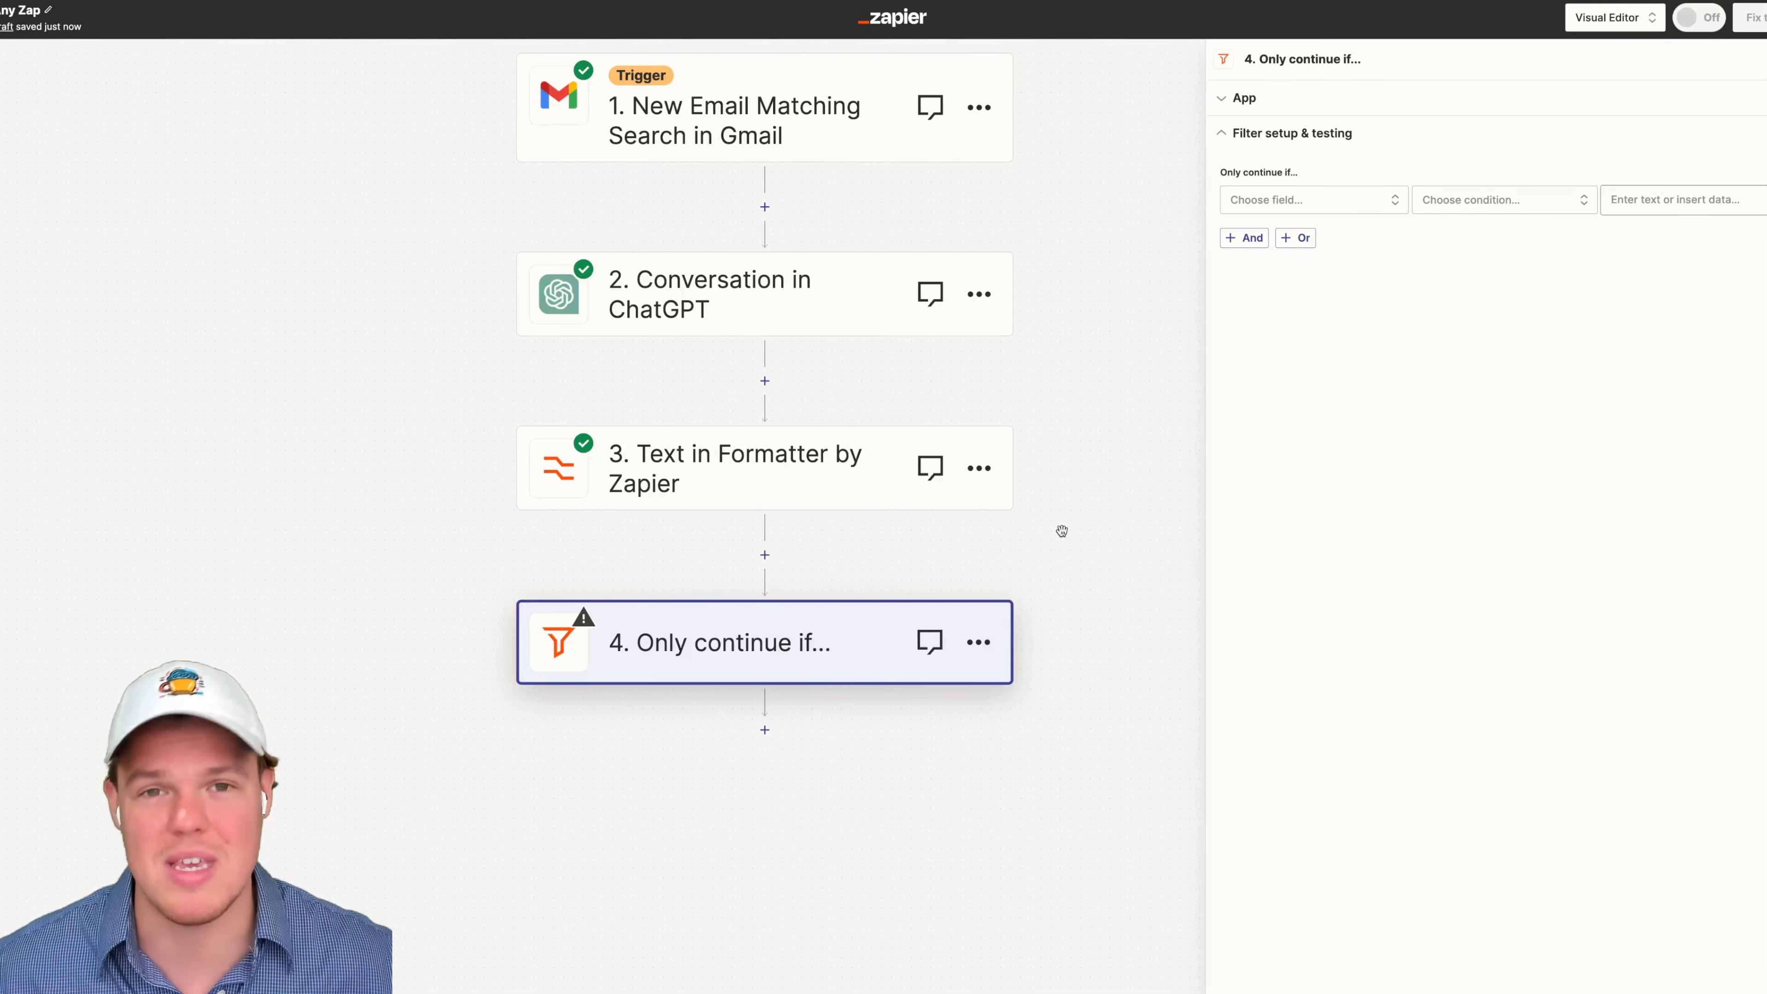
{"action": "left_click", "coordinate": [1388, 204]}
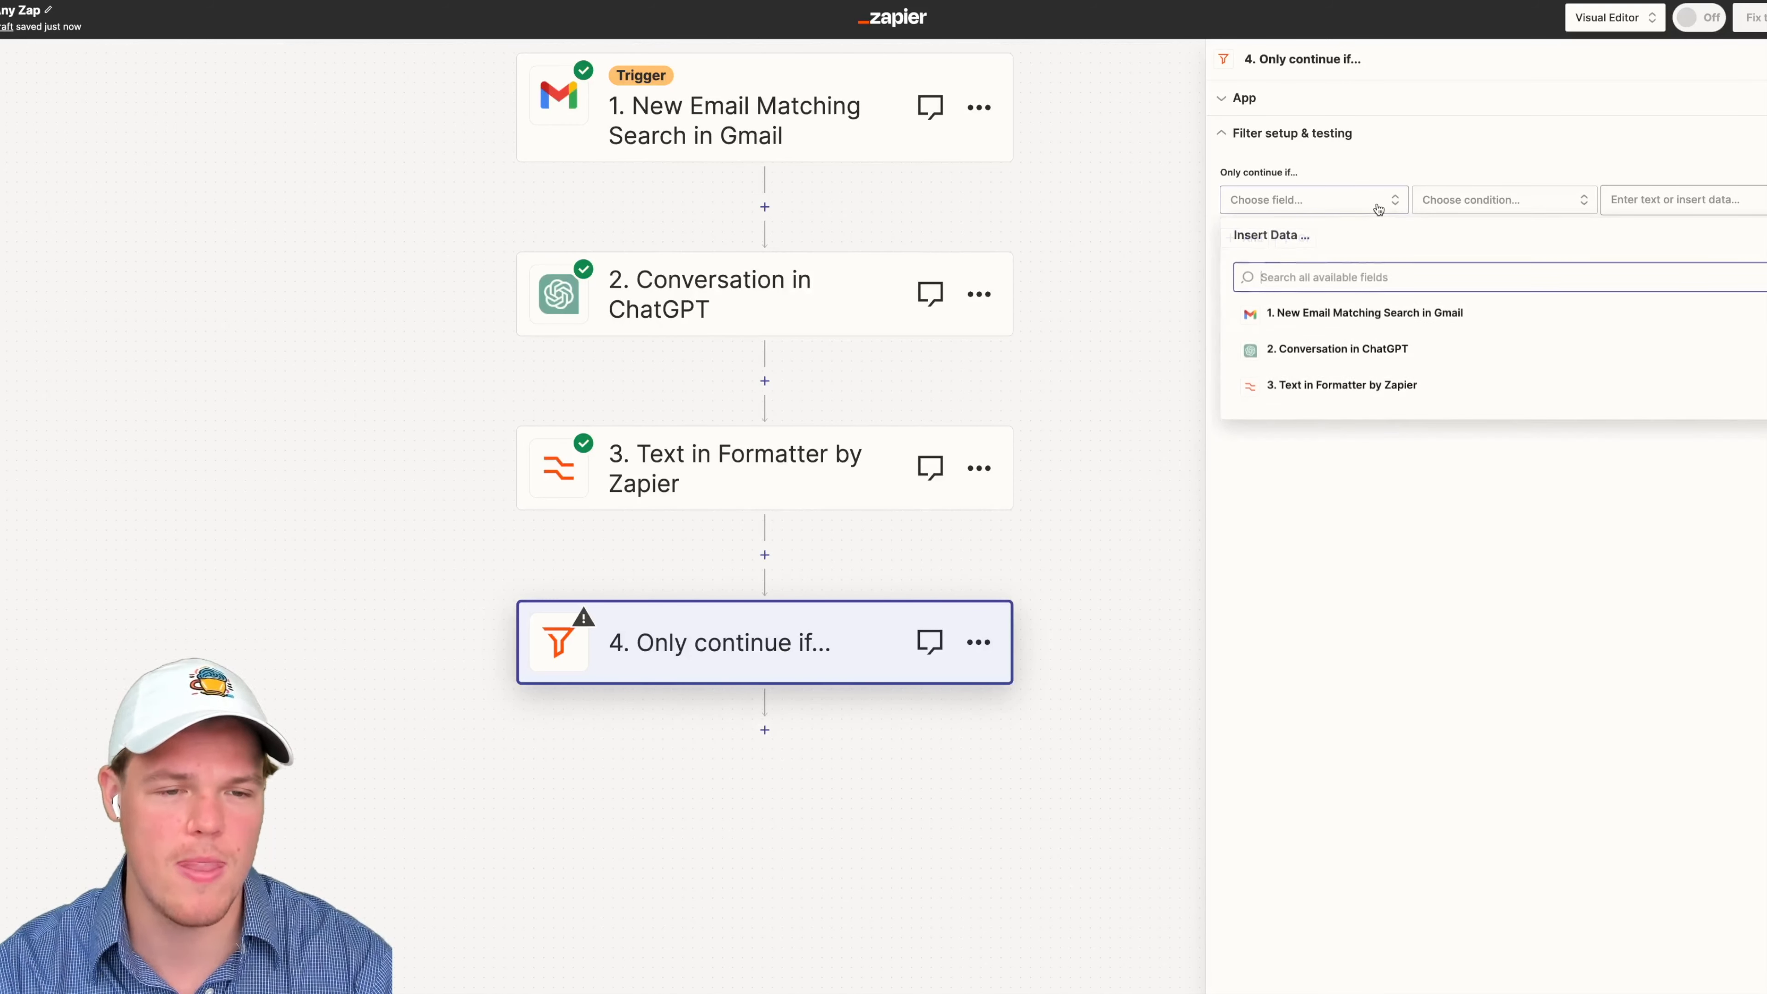
{"action": "left_click", "coordinate": [1374, 383]}
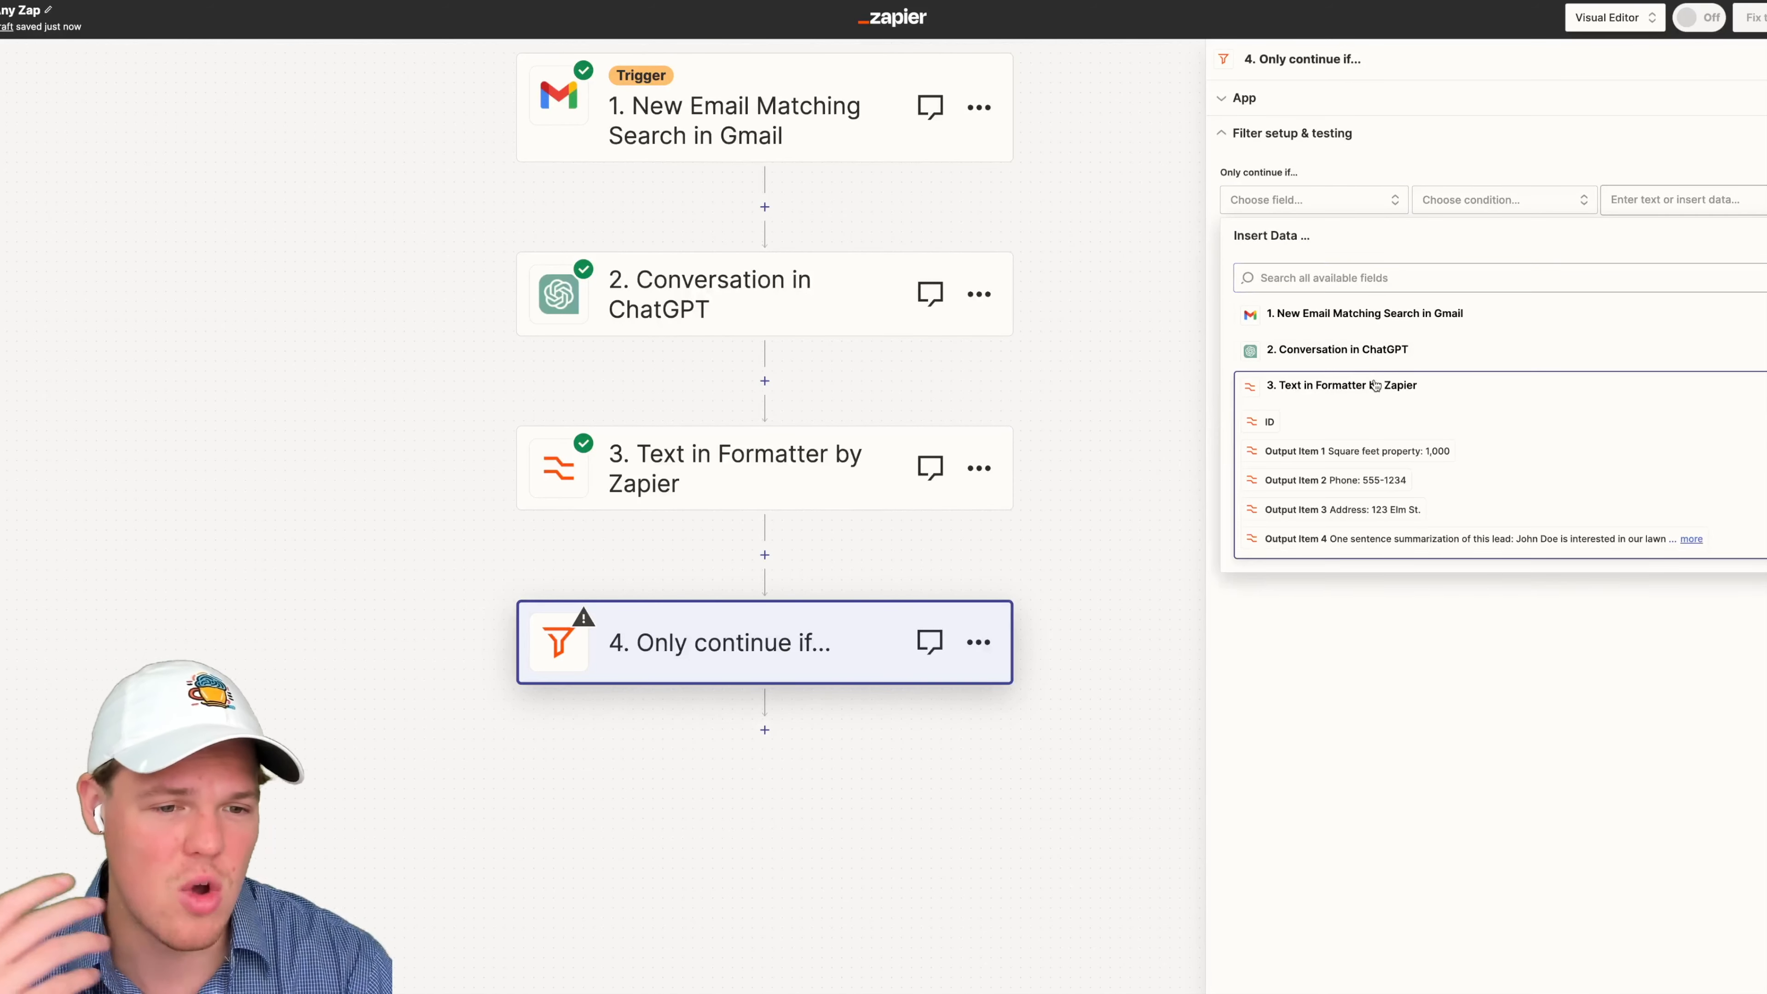
{"action": "left_click", "coordinate": [1440, 451]}
Step: Look through the filter's condition options and review the Formatter's output items in the rule's field choices
{"action": "left_click", "coordinate": [1502, 199]}
{"action": "scroll", "coordinate": [1514, 278], "scroll_direction": "down", "scroll_amount": 5}
{"action": "left_click", "coordinate": [1416, 258]}
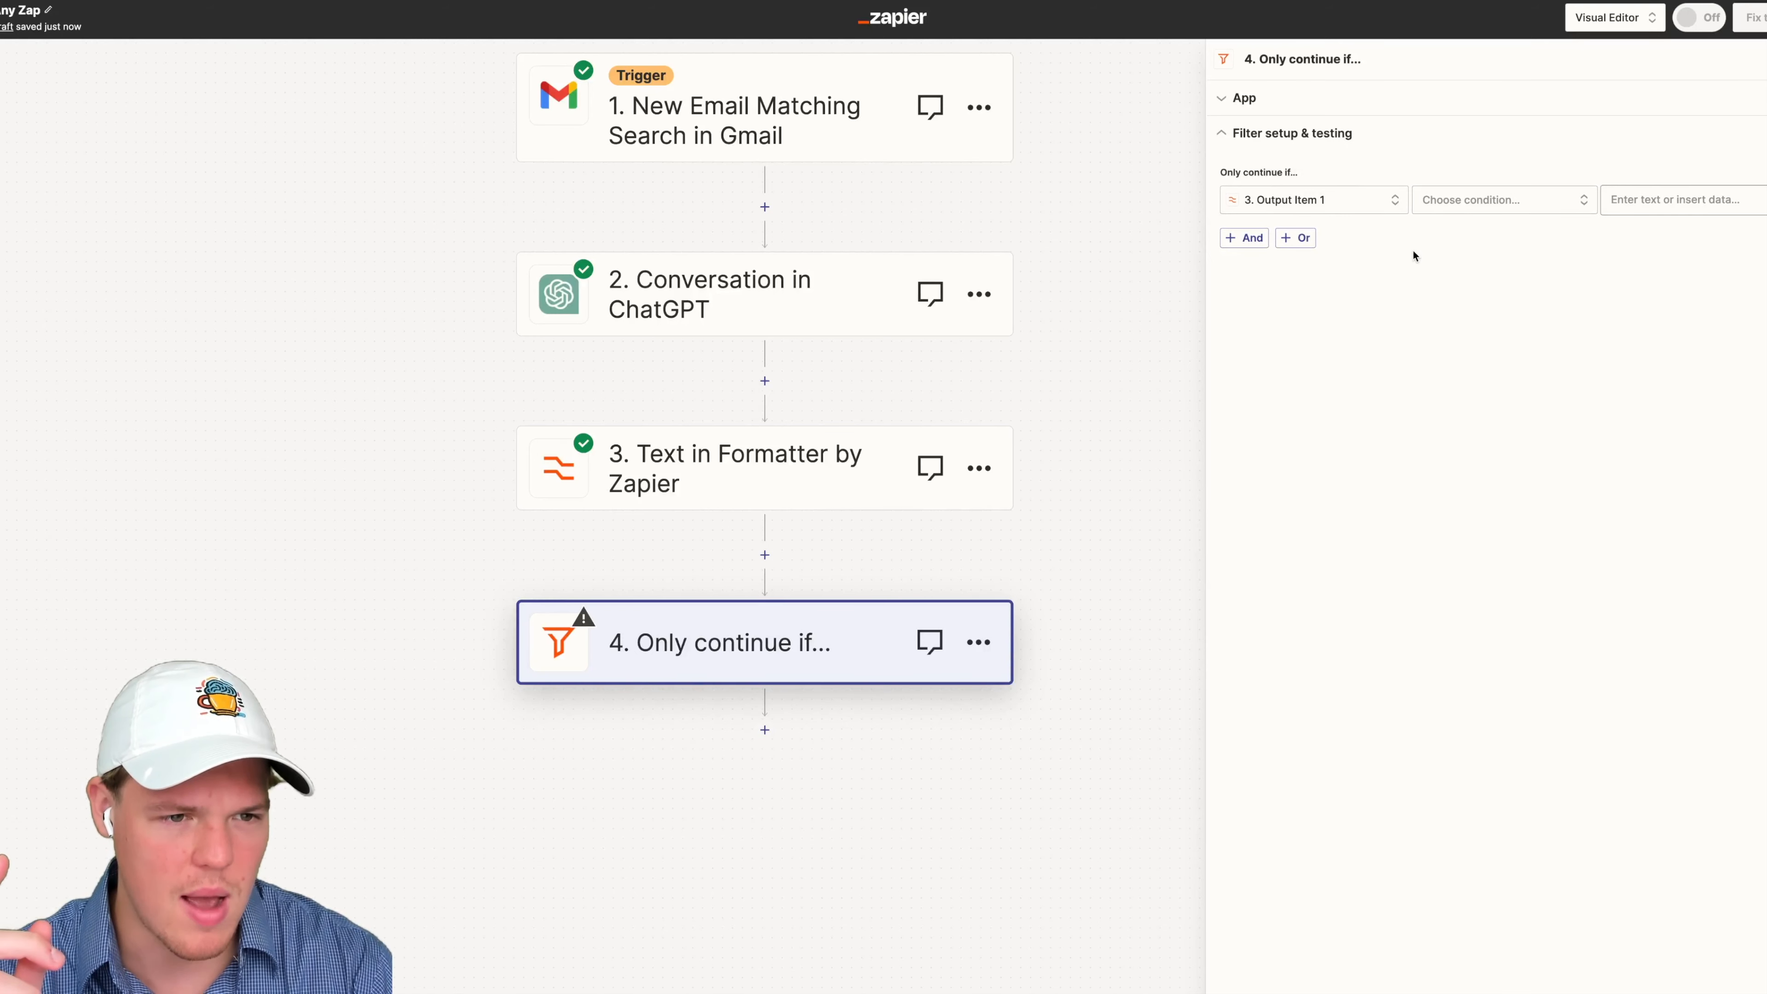
{"action": "left_click", "coordinate": [1402, 205]}
{"action": "left_click", "coordinate": [1419, 384]}
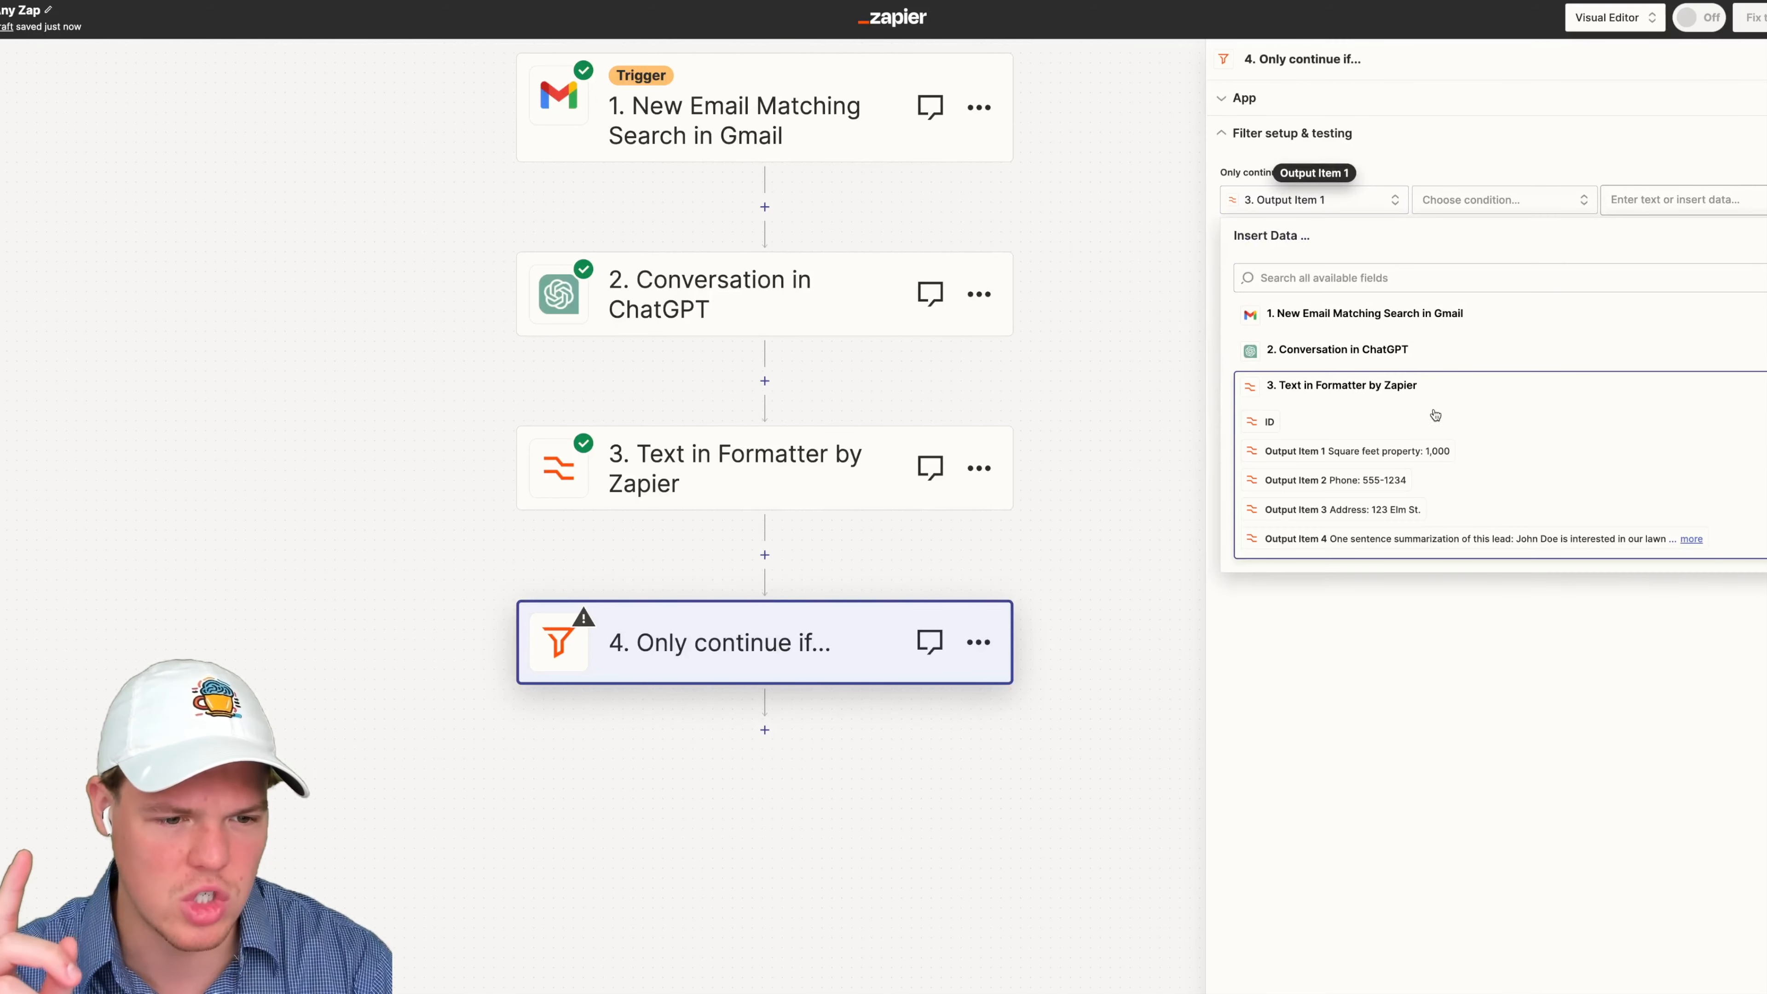
{"action": "left_click", "coordinate": [1430, 463]}
{"action": "left_click", "coordinate": [1390, 209]}
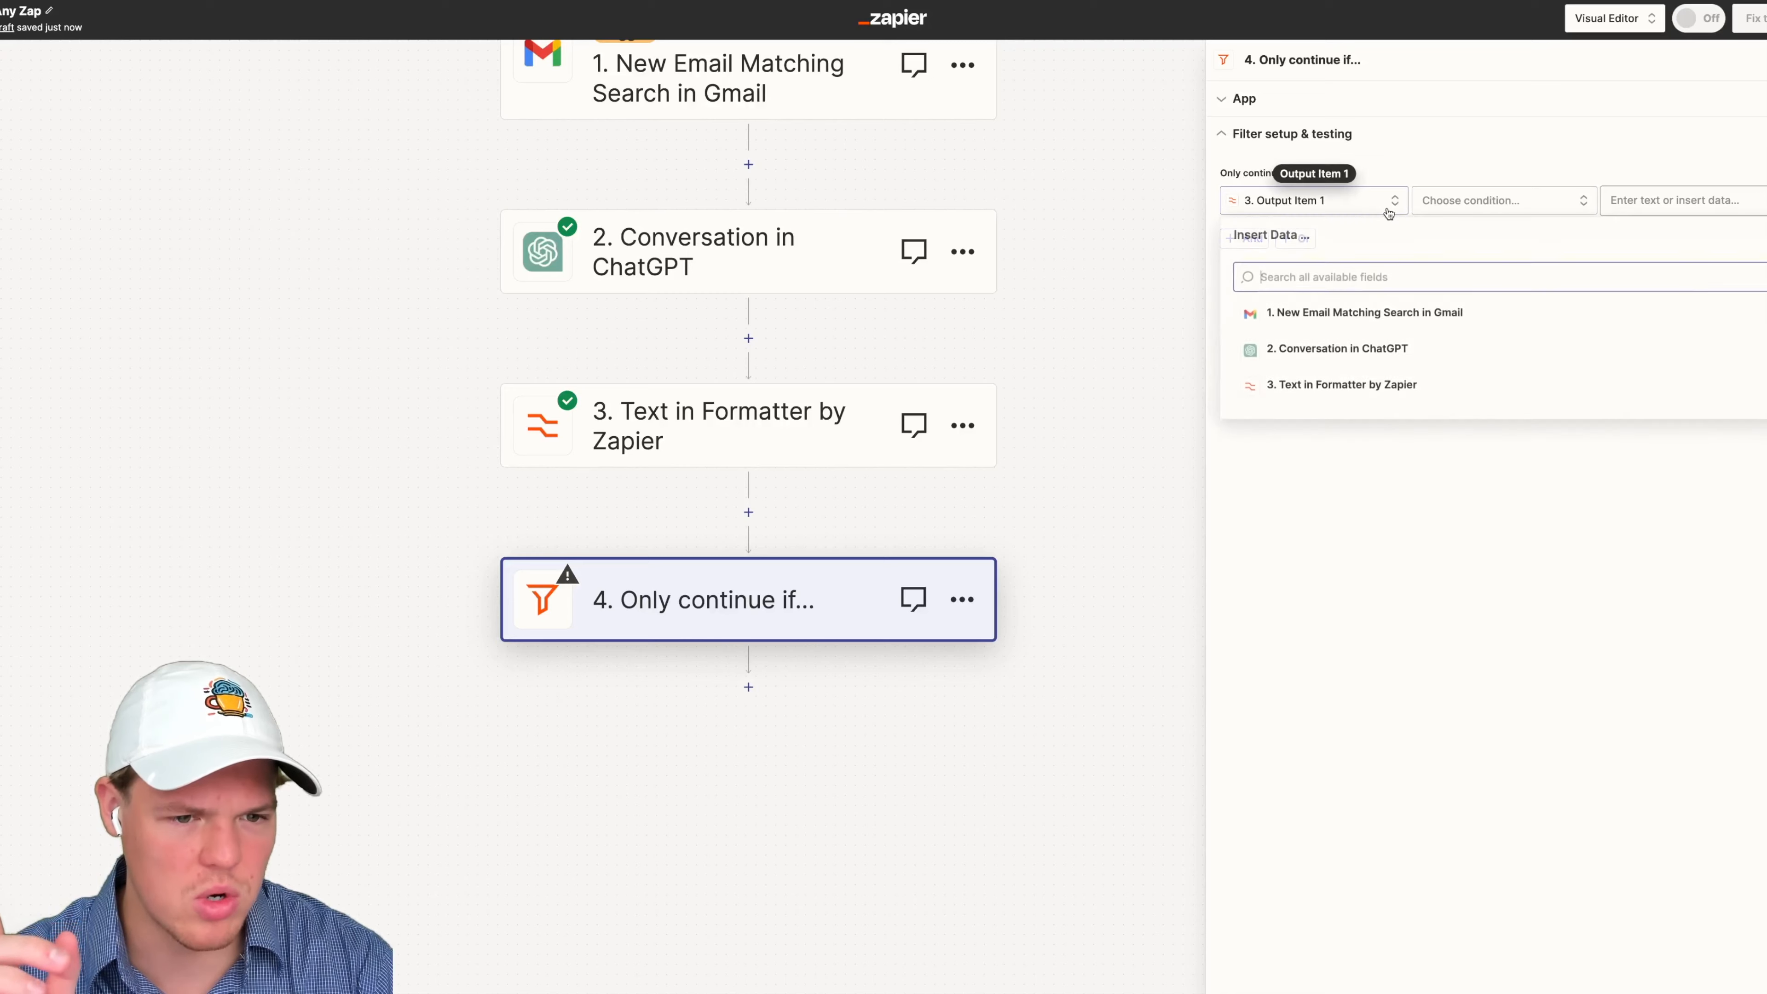
{"action": "left_click", "coordinate": [1394, 388]}
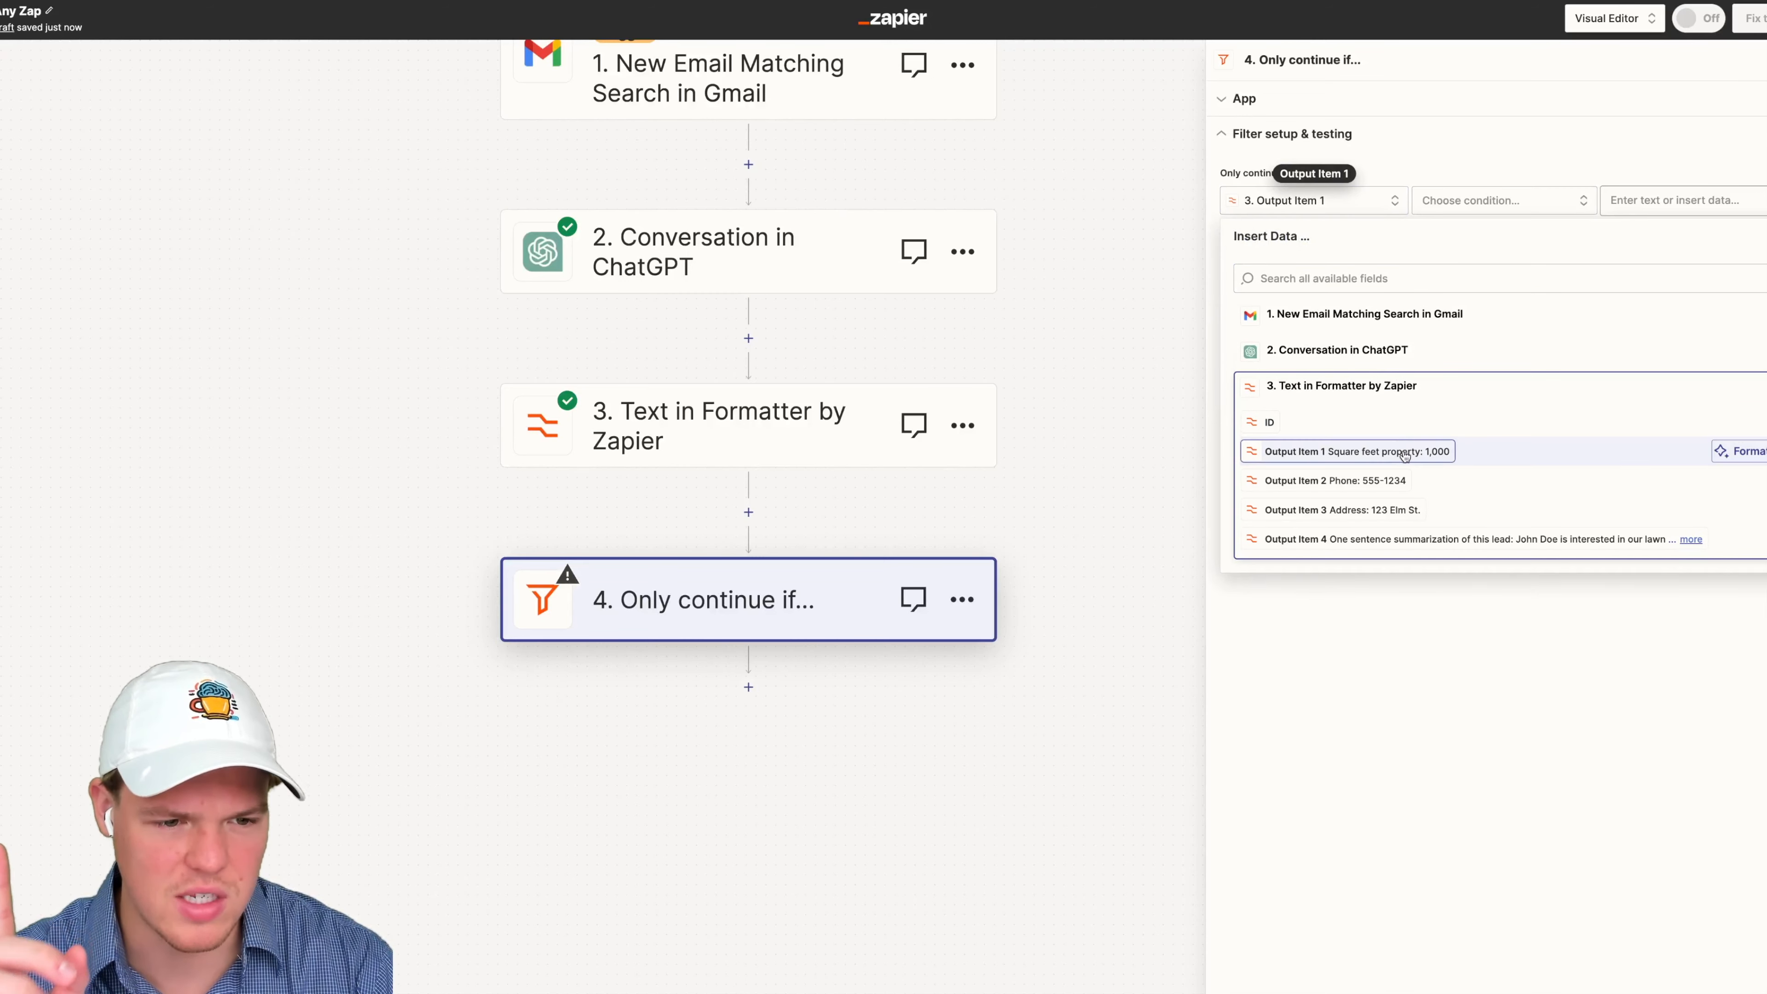
{"action": "scroll", "coordinate": [1132, 415], "scroll_direction": "down", "scroll_amount": 1}
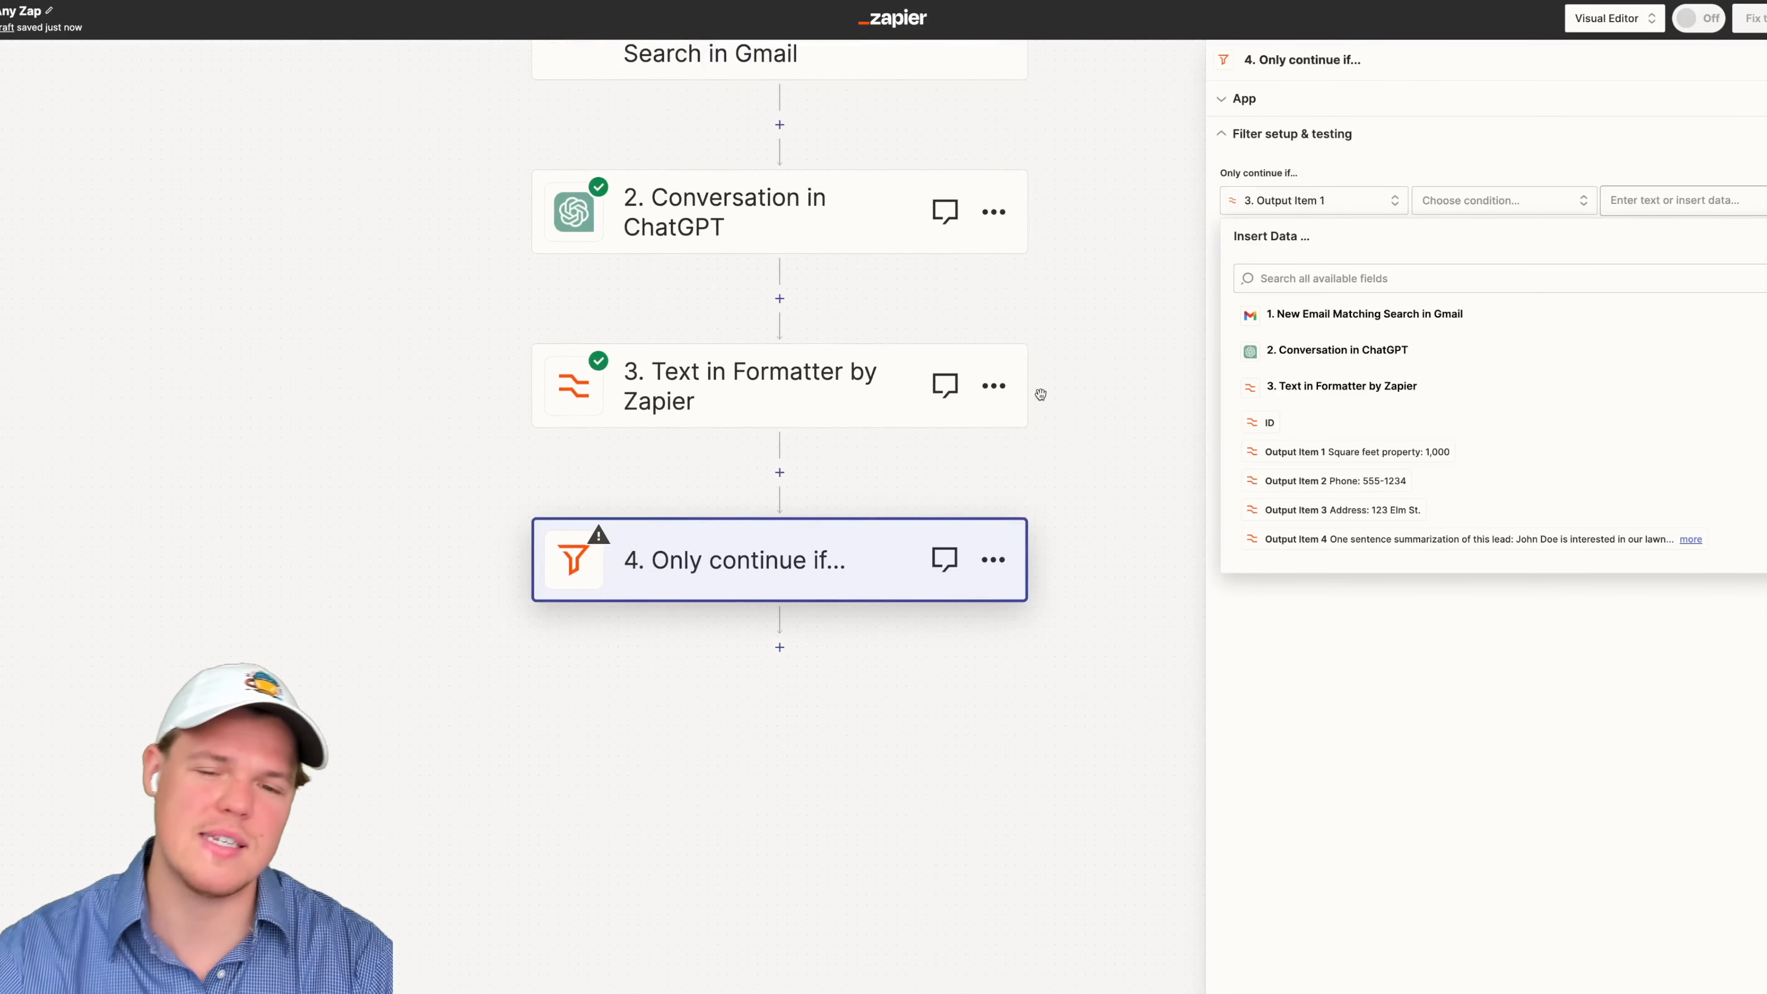
Step: Insert another Formatter by Zapier step between the Split Text formatter and the filter
{"action": "left_click", "coordinate": [778, 474]}
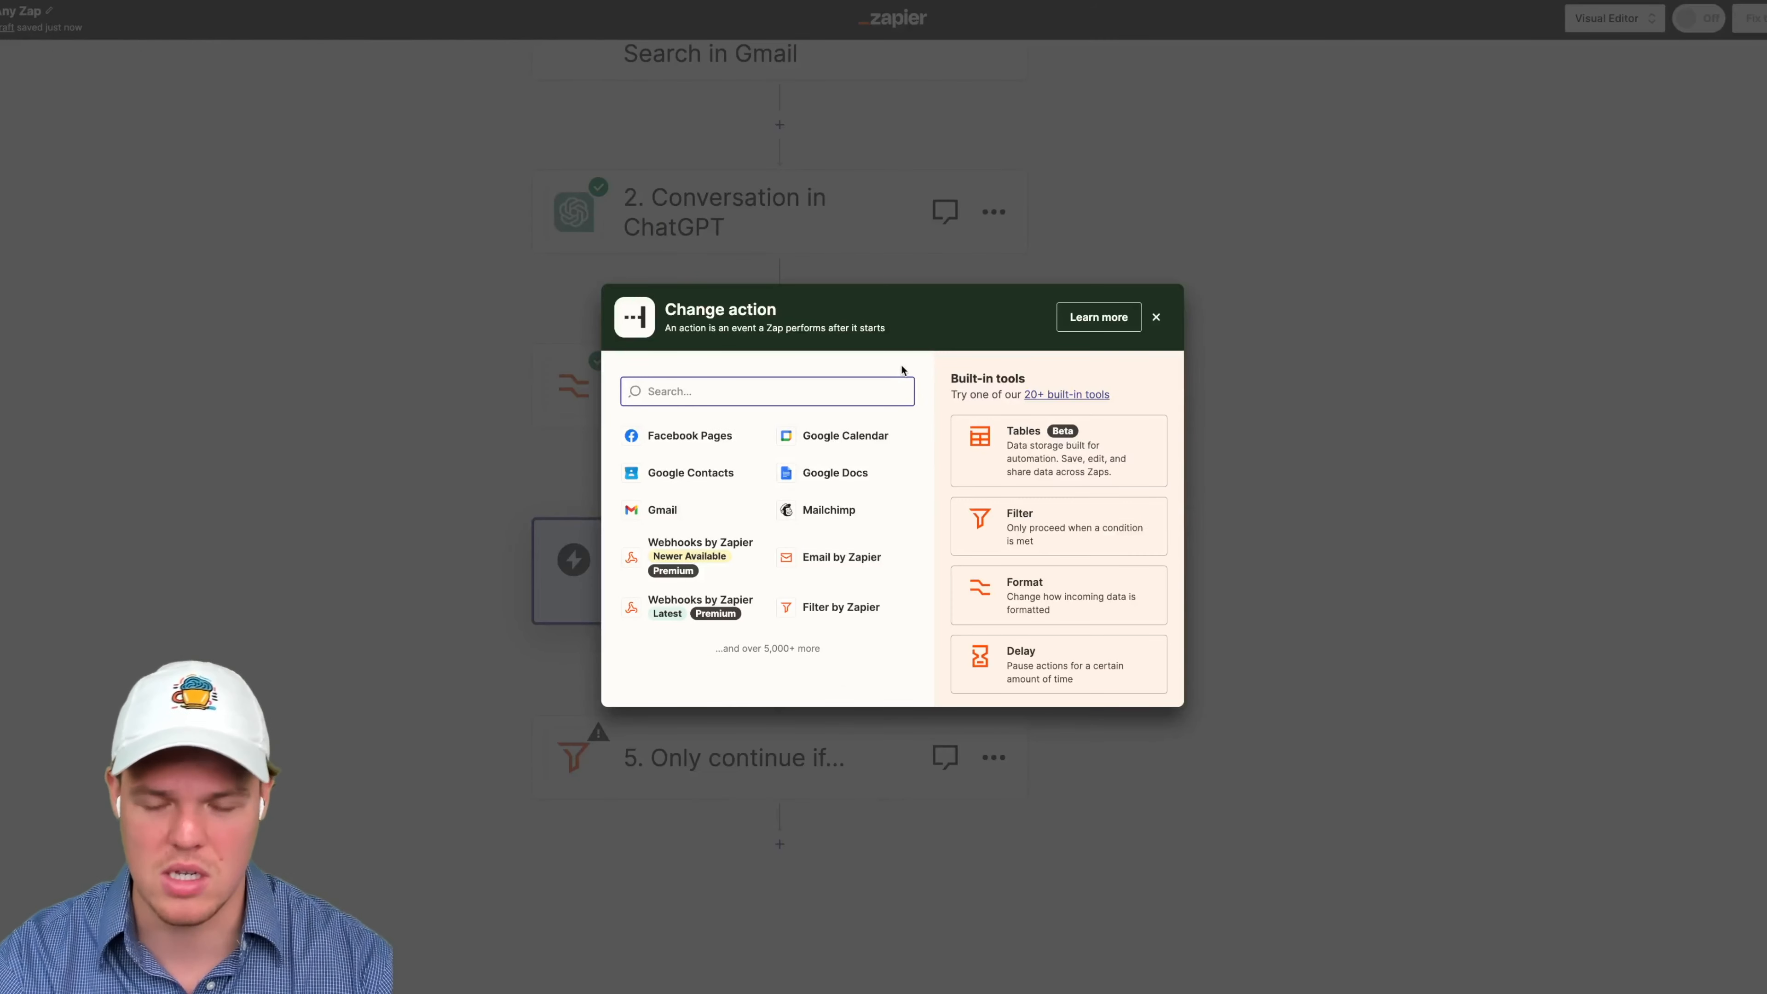
{"action": "type", "text": "format"}
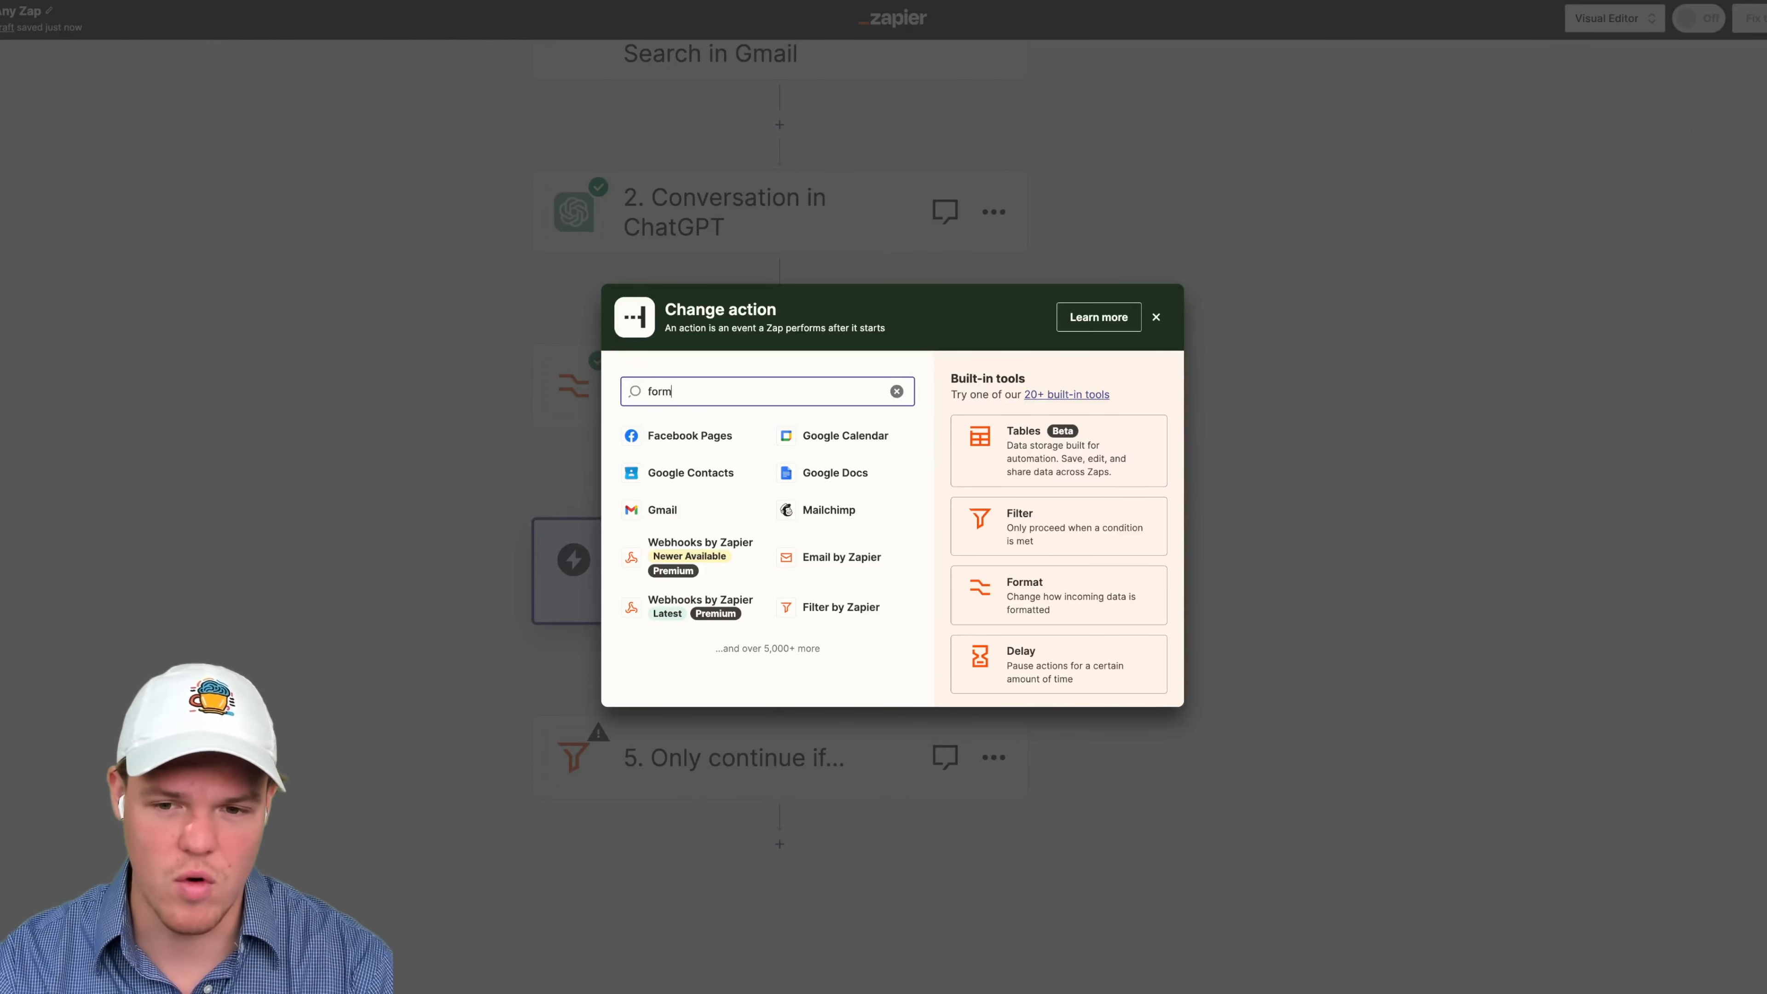
{"action": "left_click", "coordinate": [751, 445]}
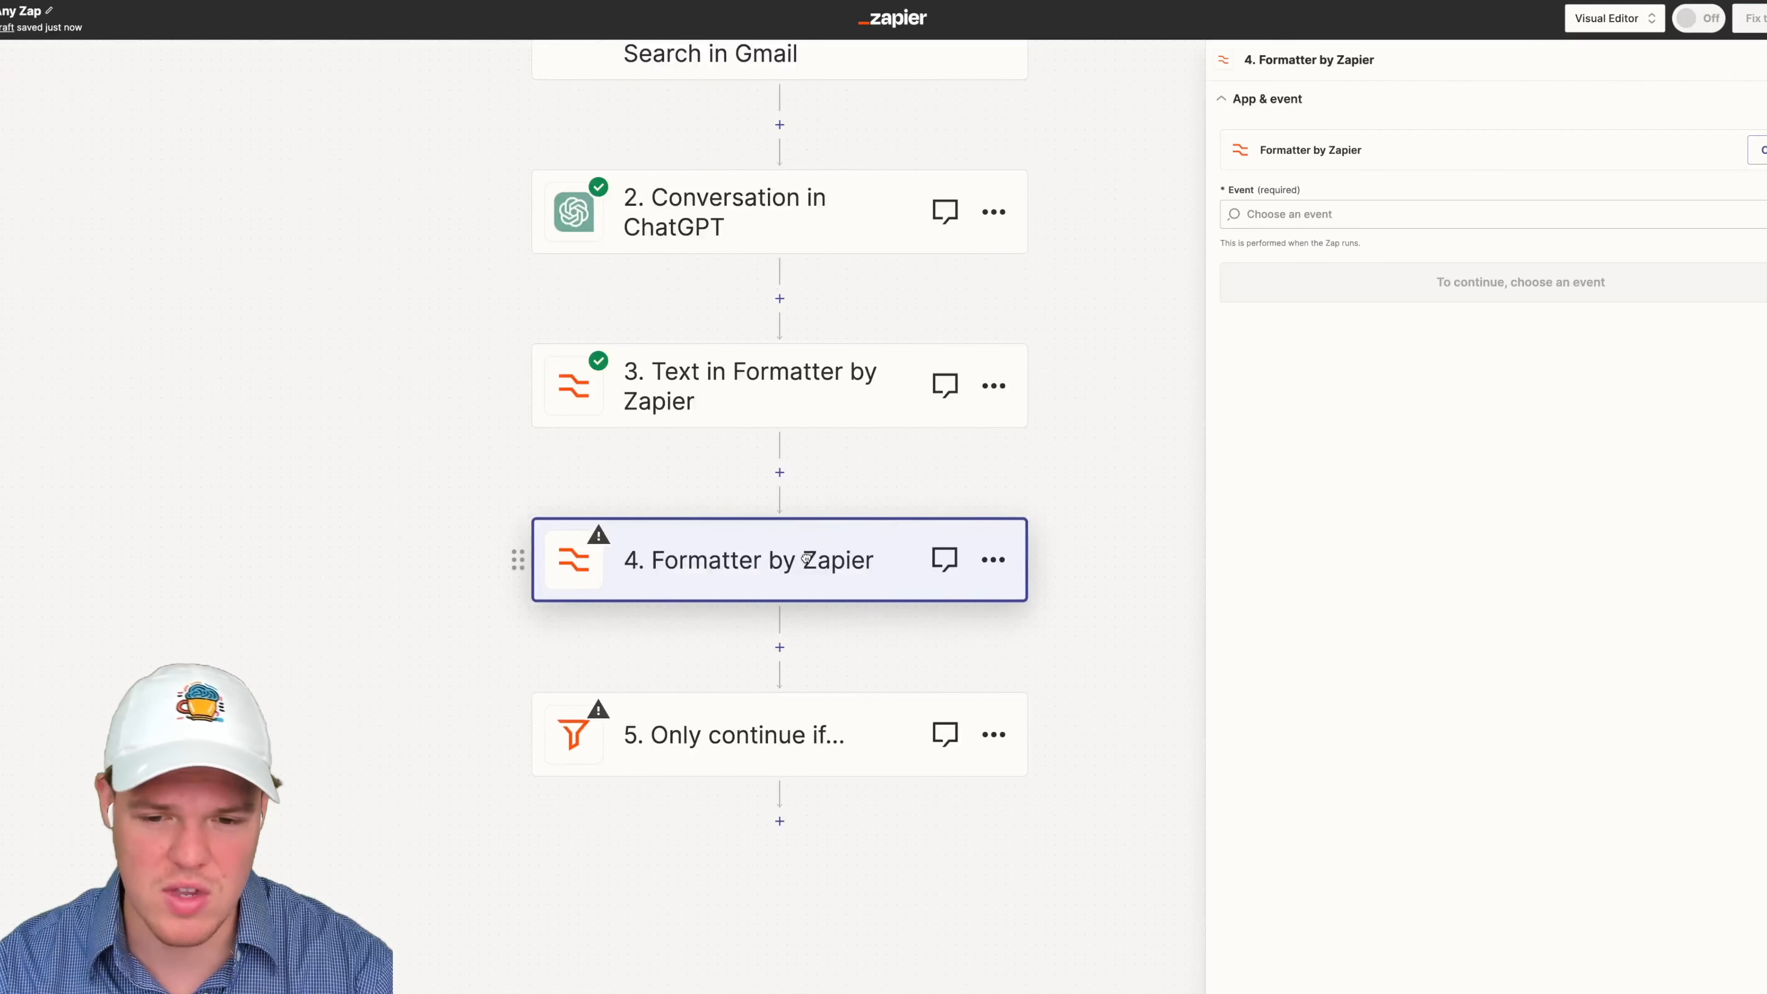
Step: Copy the label "Square feet property:" from the response content in the ChatGPT step's test output
{"action": "left_click_drag", "start_coordinate": [1072, 417], "coordinate": [1073, 373]}
{"action": "left_click", "coordinate": [1285, 217]}
{"action": "left_click", "coordinate": [773, 182]}
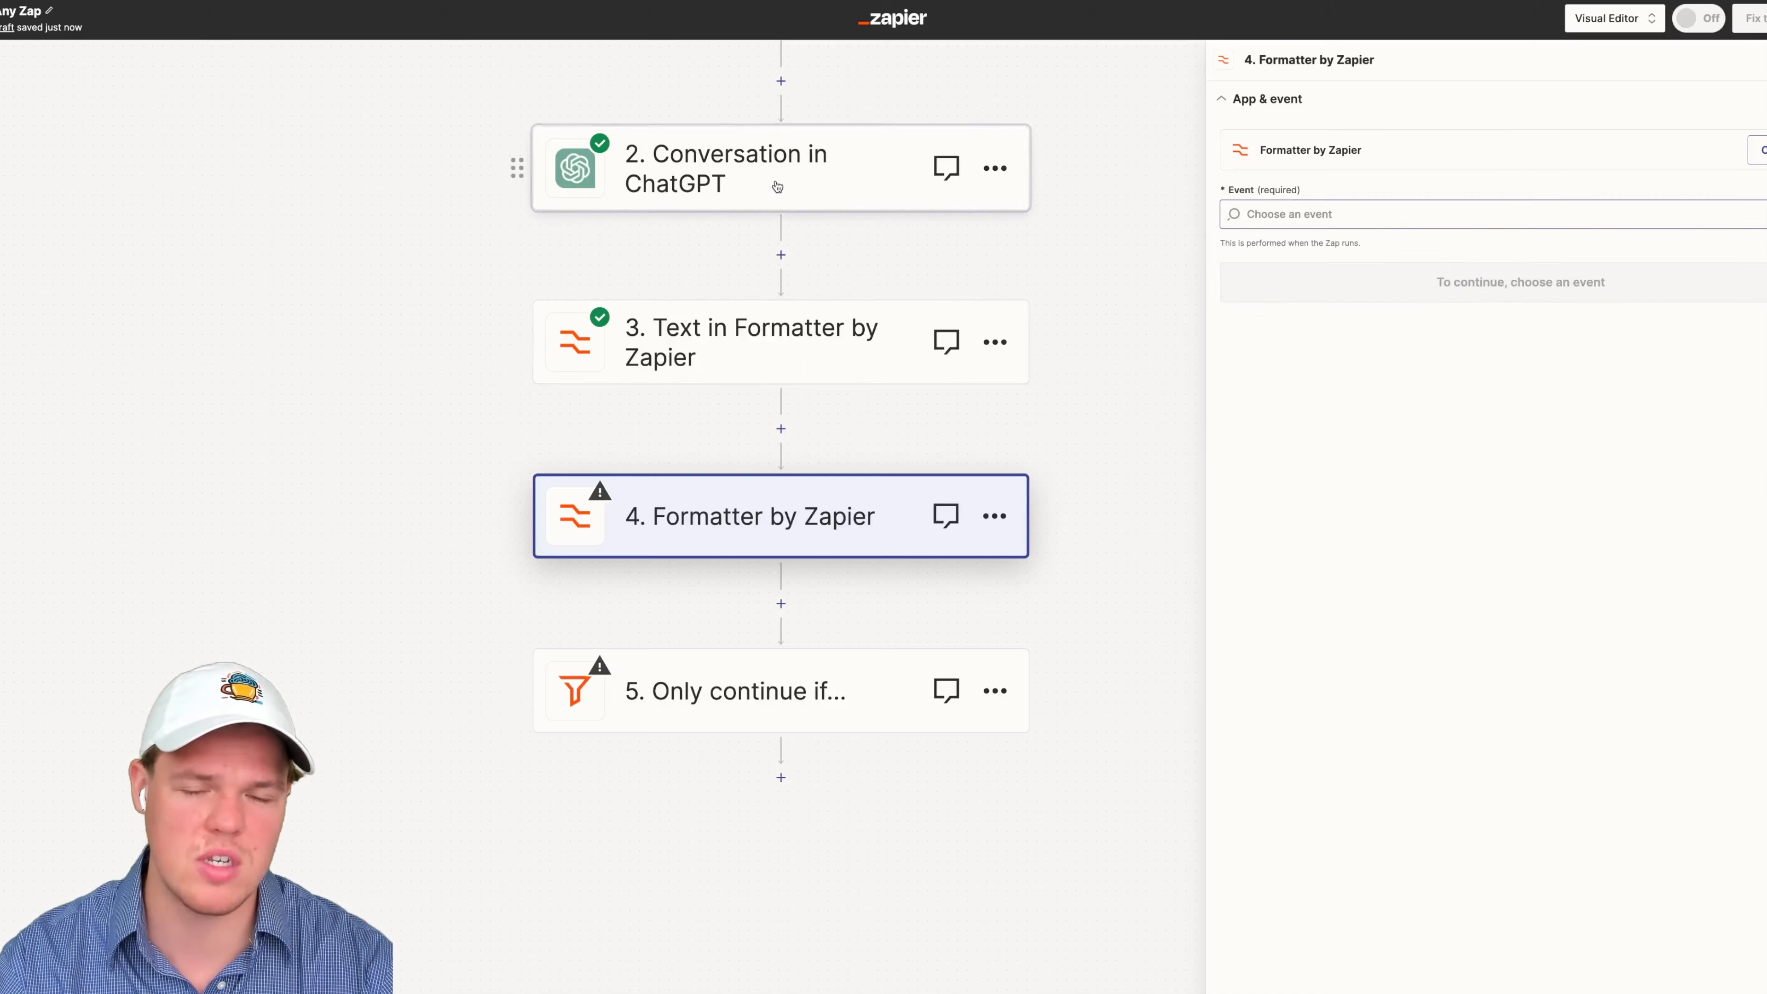
{"action": "scroll", "coordinate": [1360, 515], "scroll_direction": "down", "scroll_amount": 4}
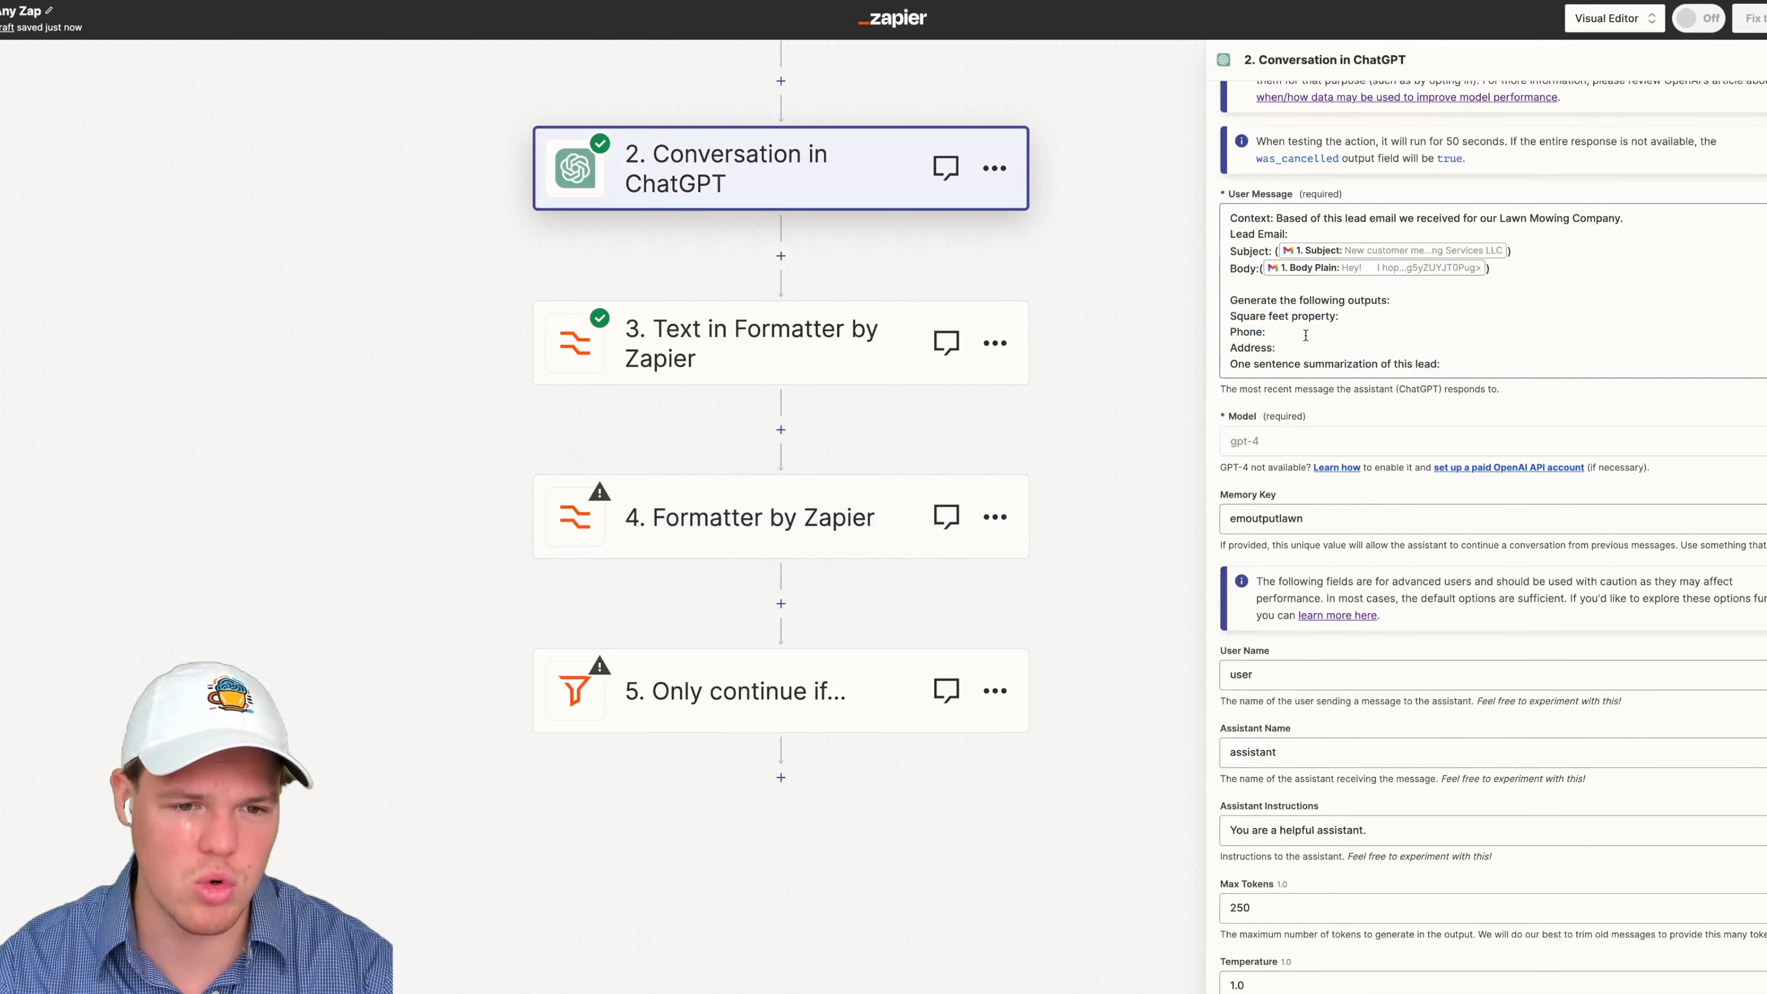
{"action": "scroll", "coordinate": [1307, 438], "scroll_direction": "down", "scroll_amount": 3}
{"action": "scroll", "coordinate": [1307, 445], "scroll_direction": "up", "scroll_amount": 5}
{"action": "scroll", "coordinate": [1461, 414], "scroll_direction": "down", "scroll_amount": 2}
{"action": "scroll", "coordinate": [1460, 413], "scroll_direction": "down", "scroll_amount": 3}
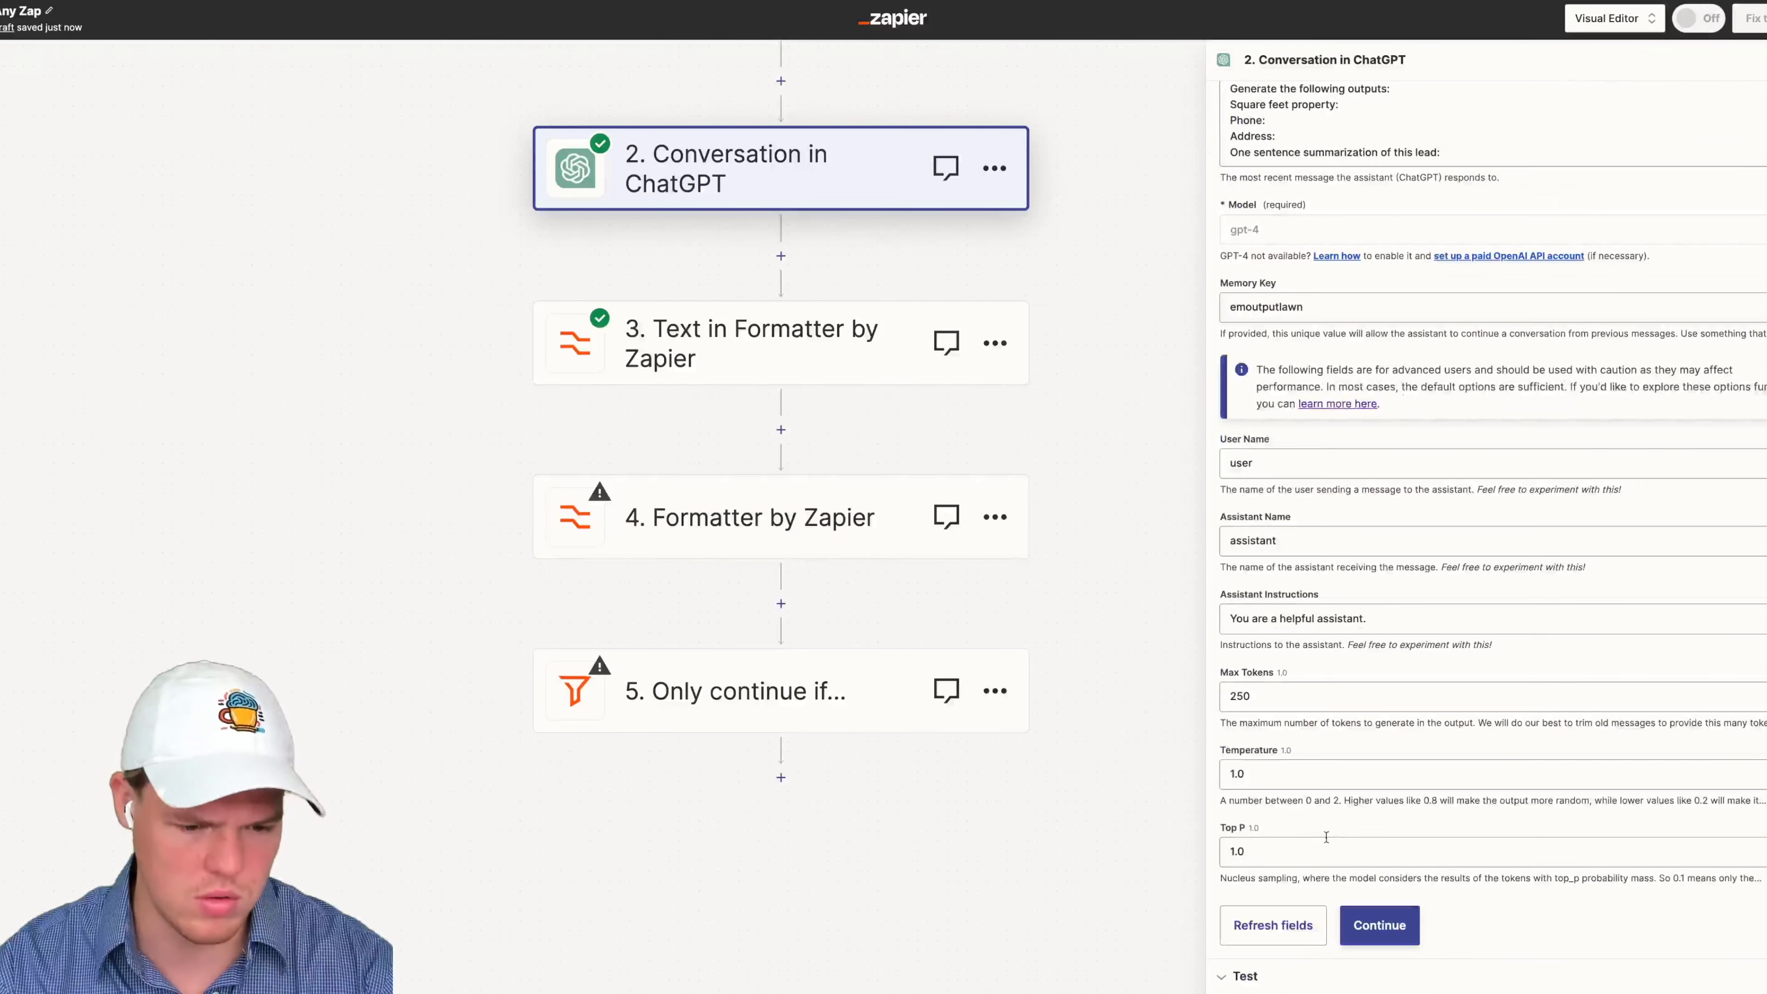
{"action": "left_click", "coordinate": [1341, 933]}
{"action": "scroll", "coordinate": [1454, 547], "scroll_direction": "down", "scroll_amount": 10}
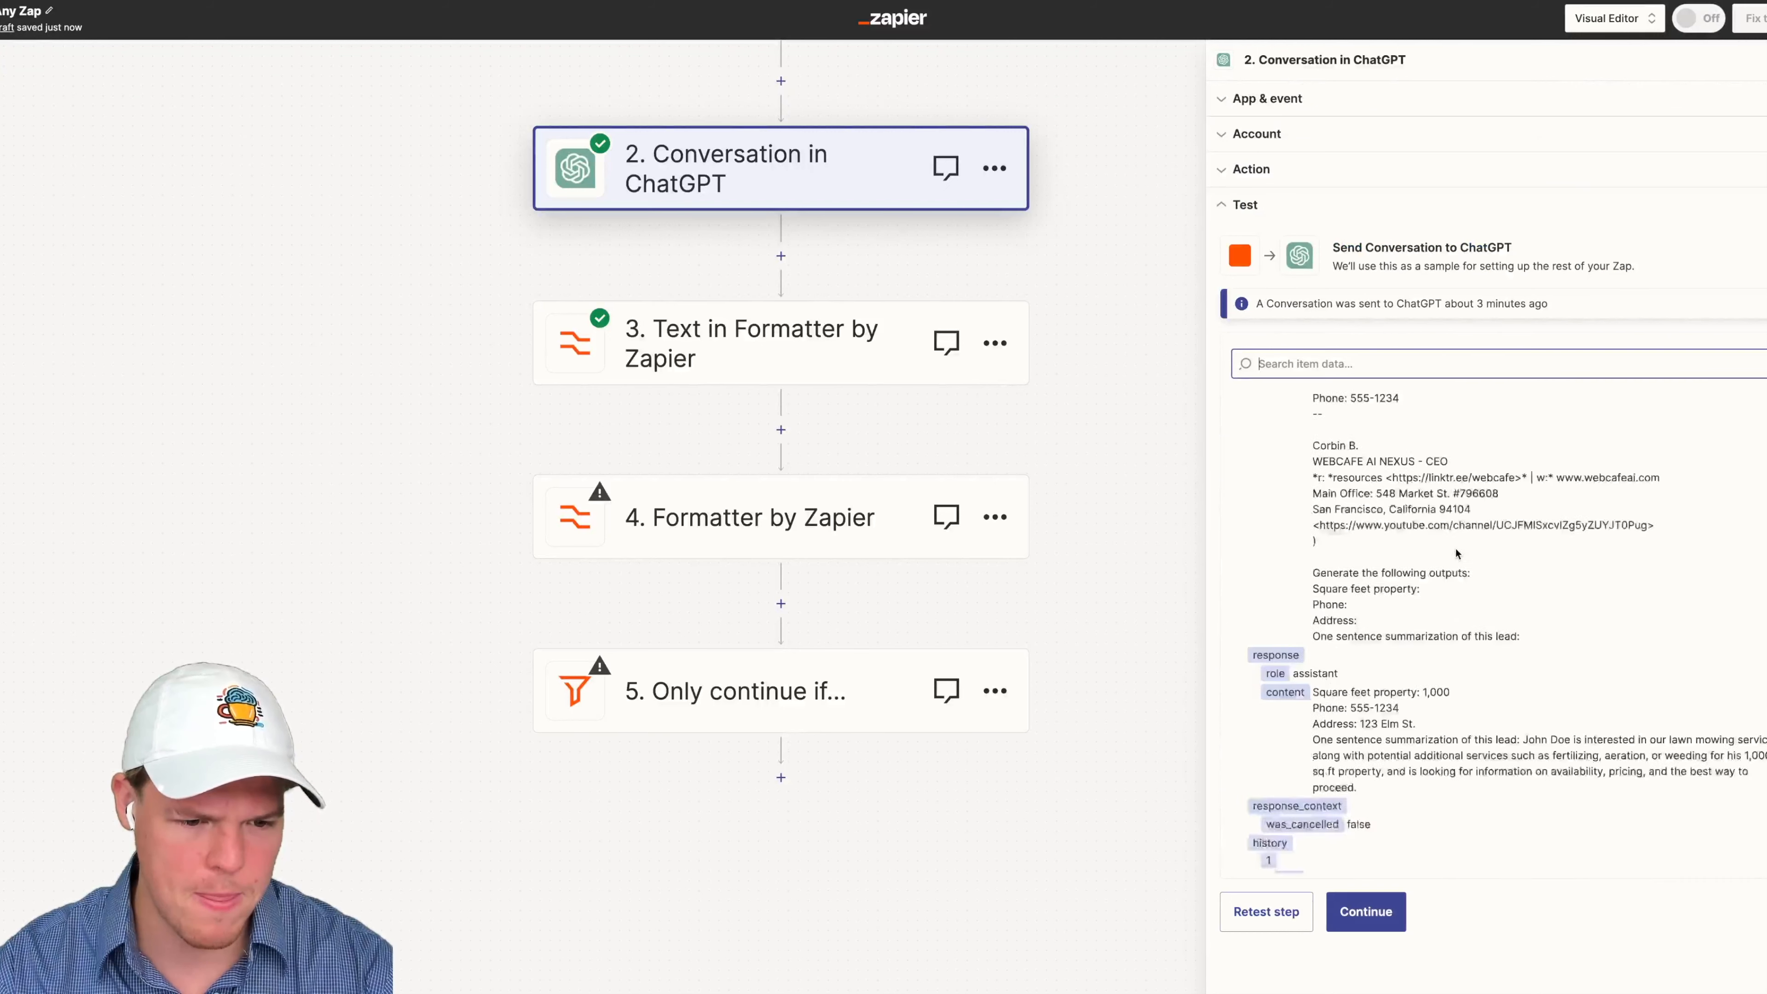
{"action": "left_click_drag", "start_coordinate": [1420, 466], "coordinate": [1314, 468]}
{"action": "key", "text": "super+c"}
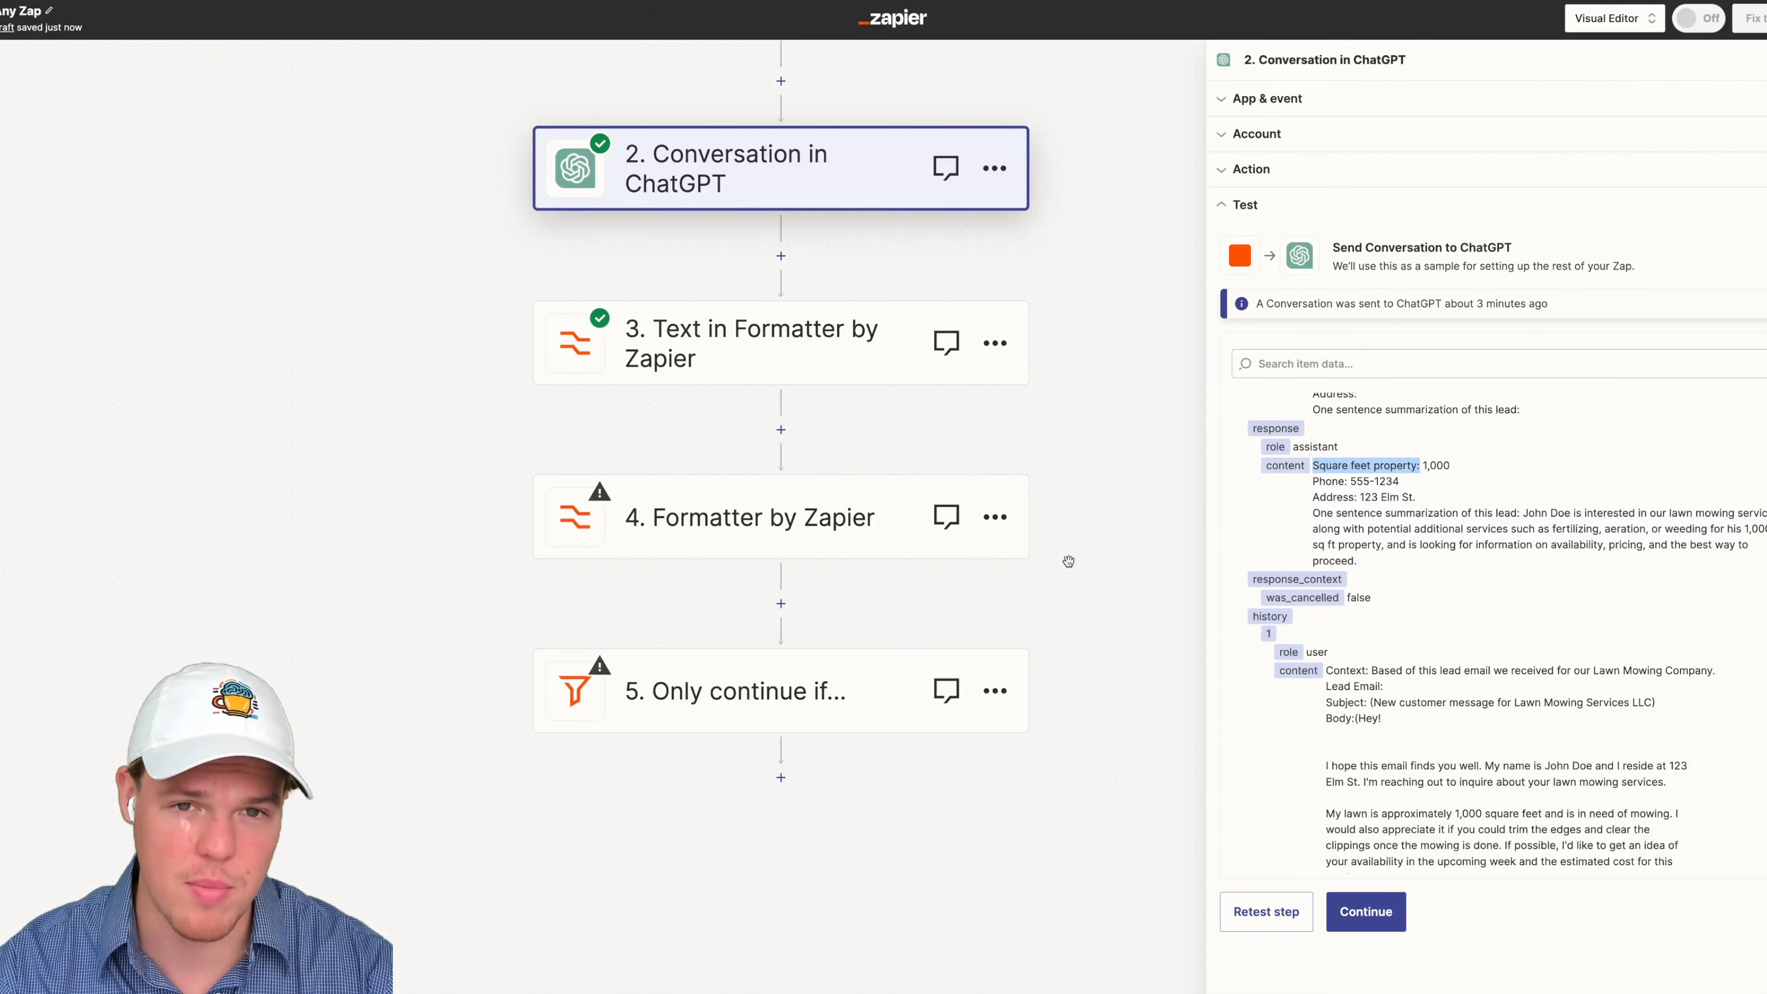
Step: Set the new Formatter step's event to Text and its transform to Replace
{"action": "left_click", "coordinate": [807, 536]}
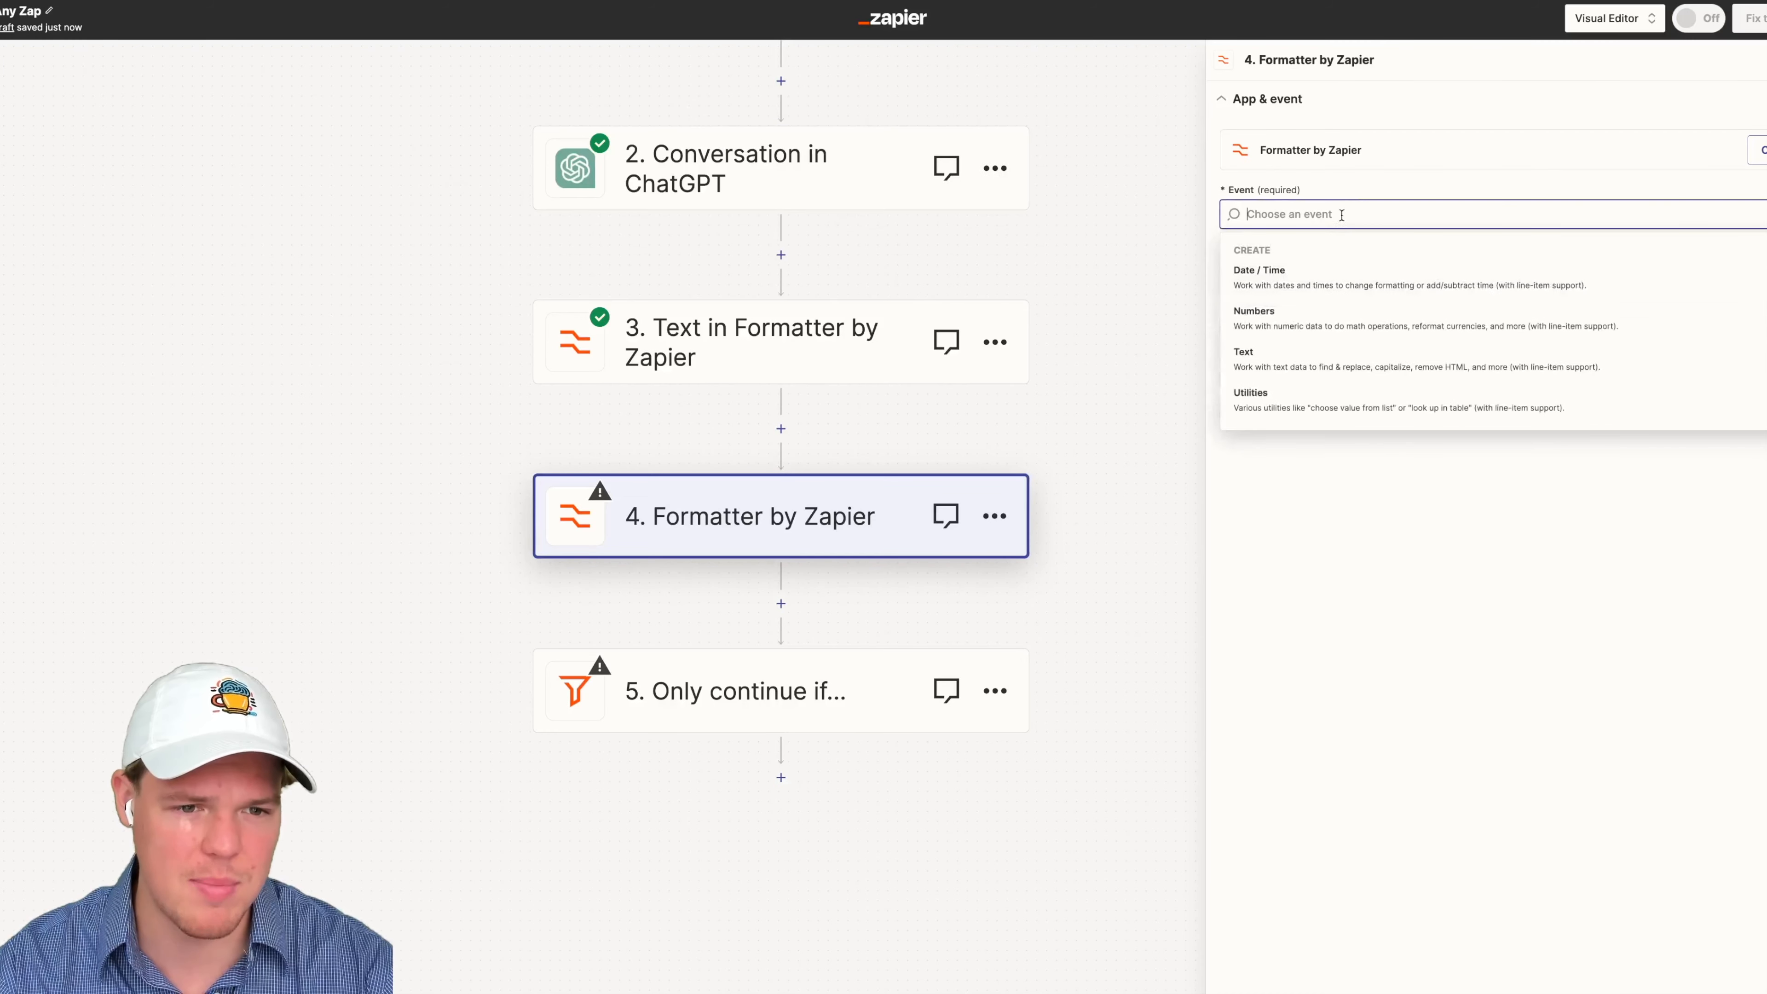
{"action": "left_click", "coordinate": [1285, 360]}
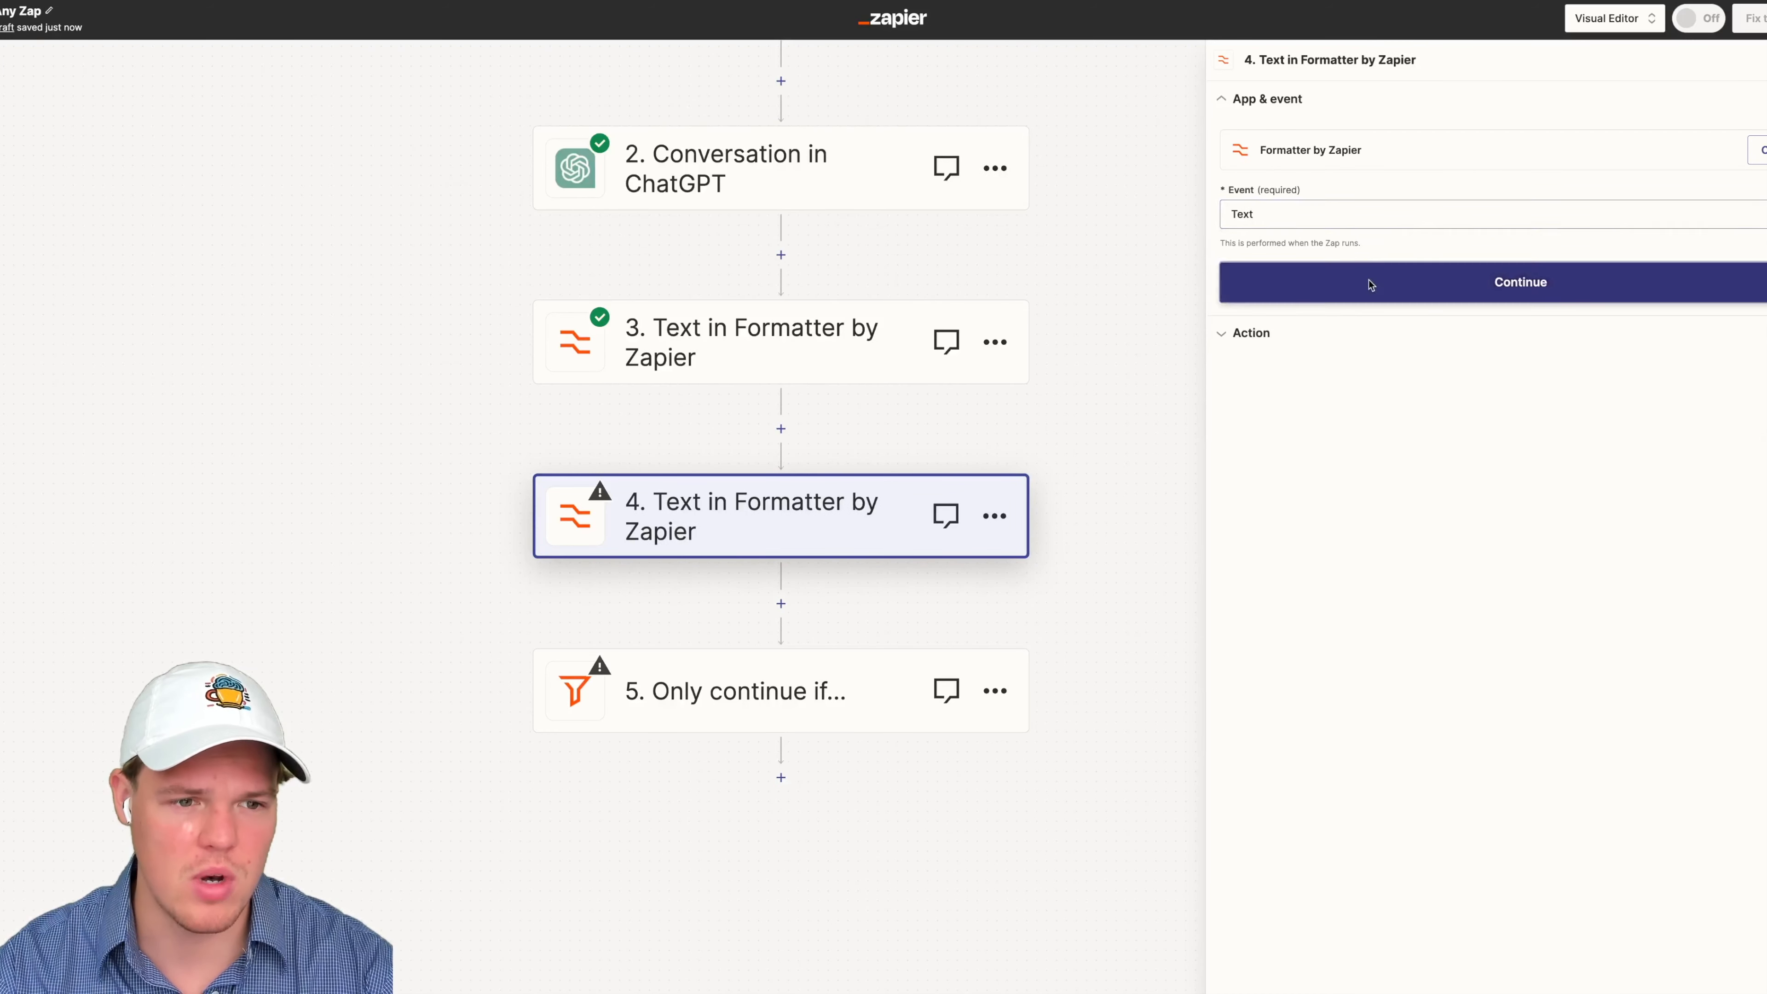
{"action": "left_click", "coordinate": [1313, 259]}
{"action": "left_click", "coordinate": [1321, 198]}
{"action": "type", "text": "repl"}
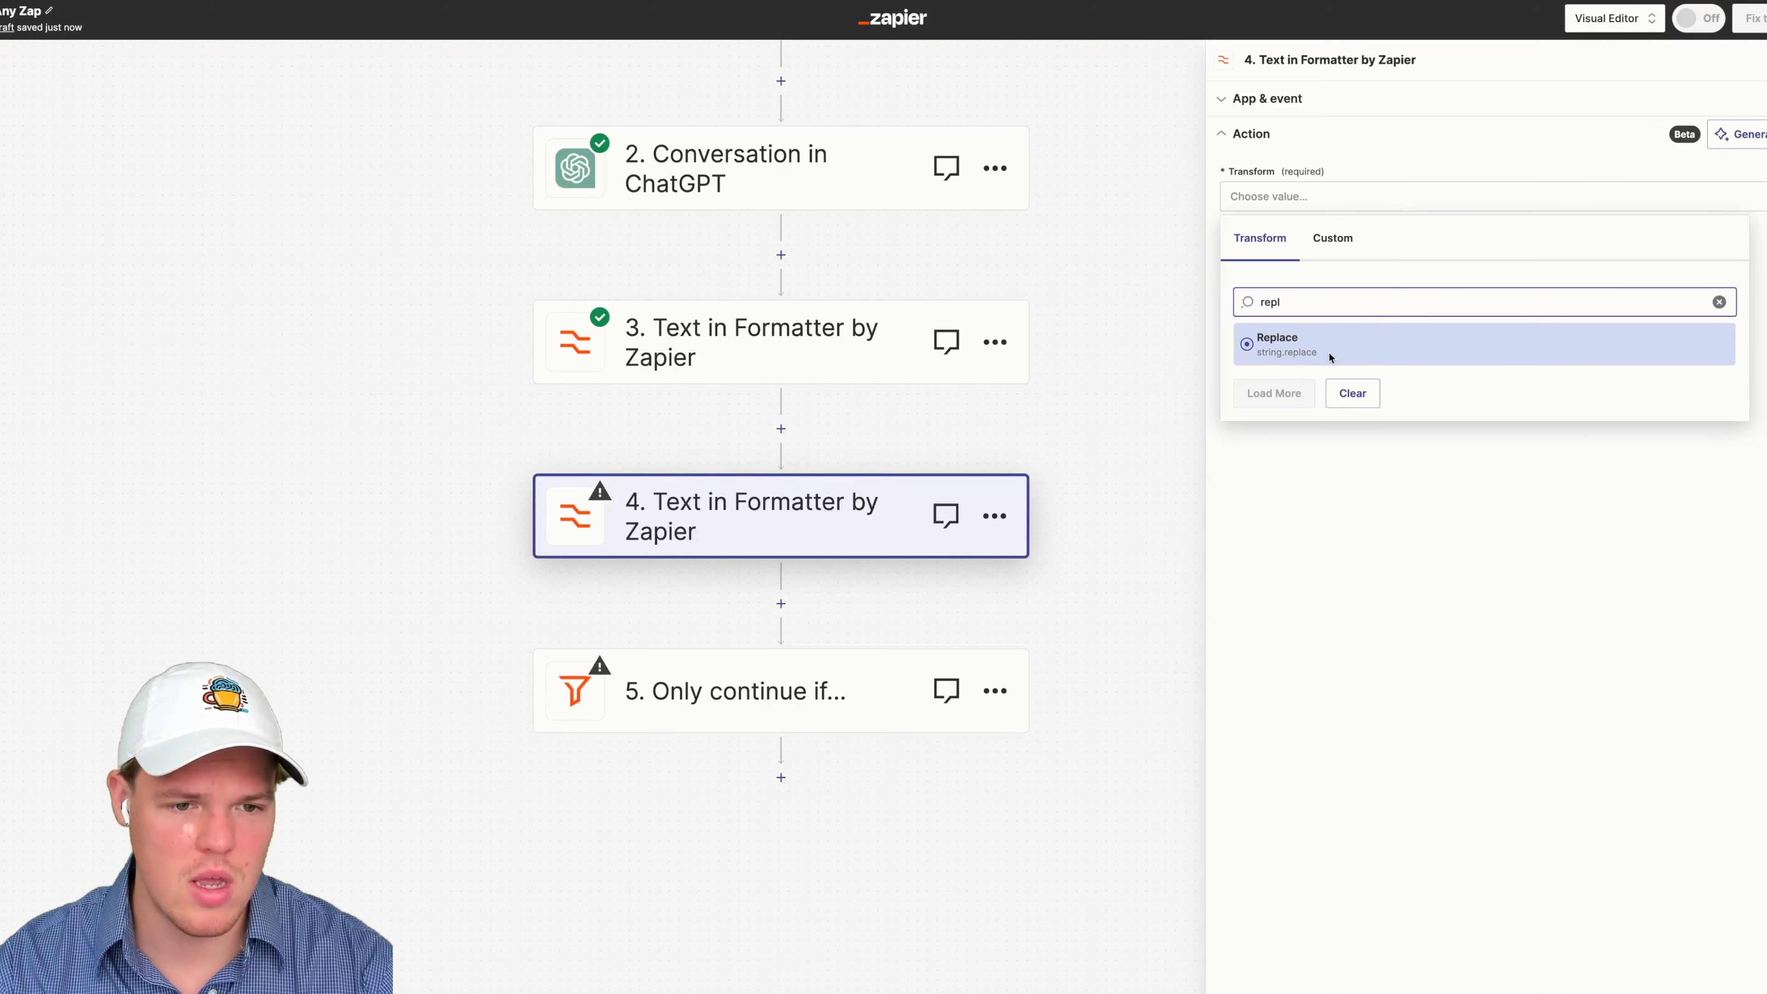
{"action": "left_click", "coordinate": [1328, 352]}
Step: Use Output Item 1 from the Split Text formatter as the Replace input and find "Square feet property:" with an empty replacement
{"action": "left_click", "coordinate": [1360, 332]}
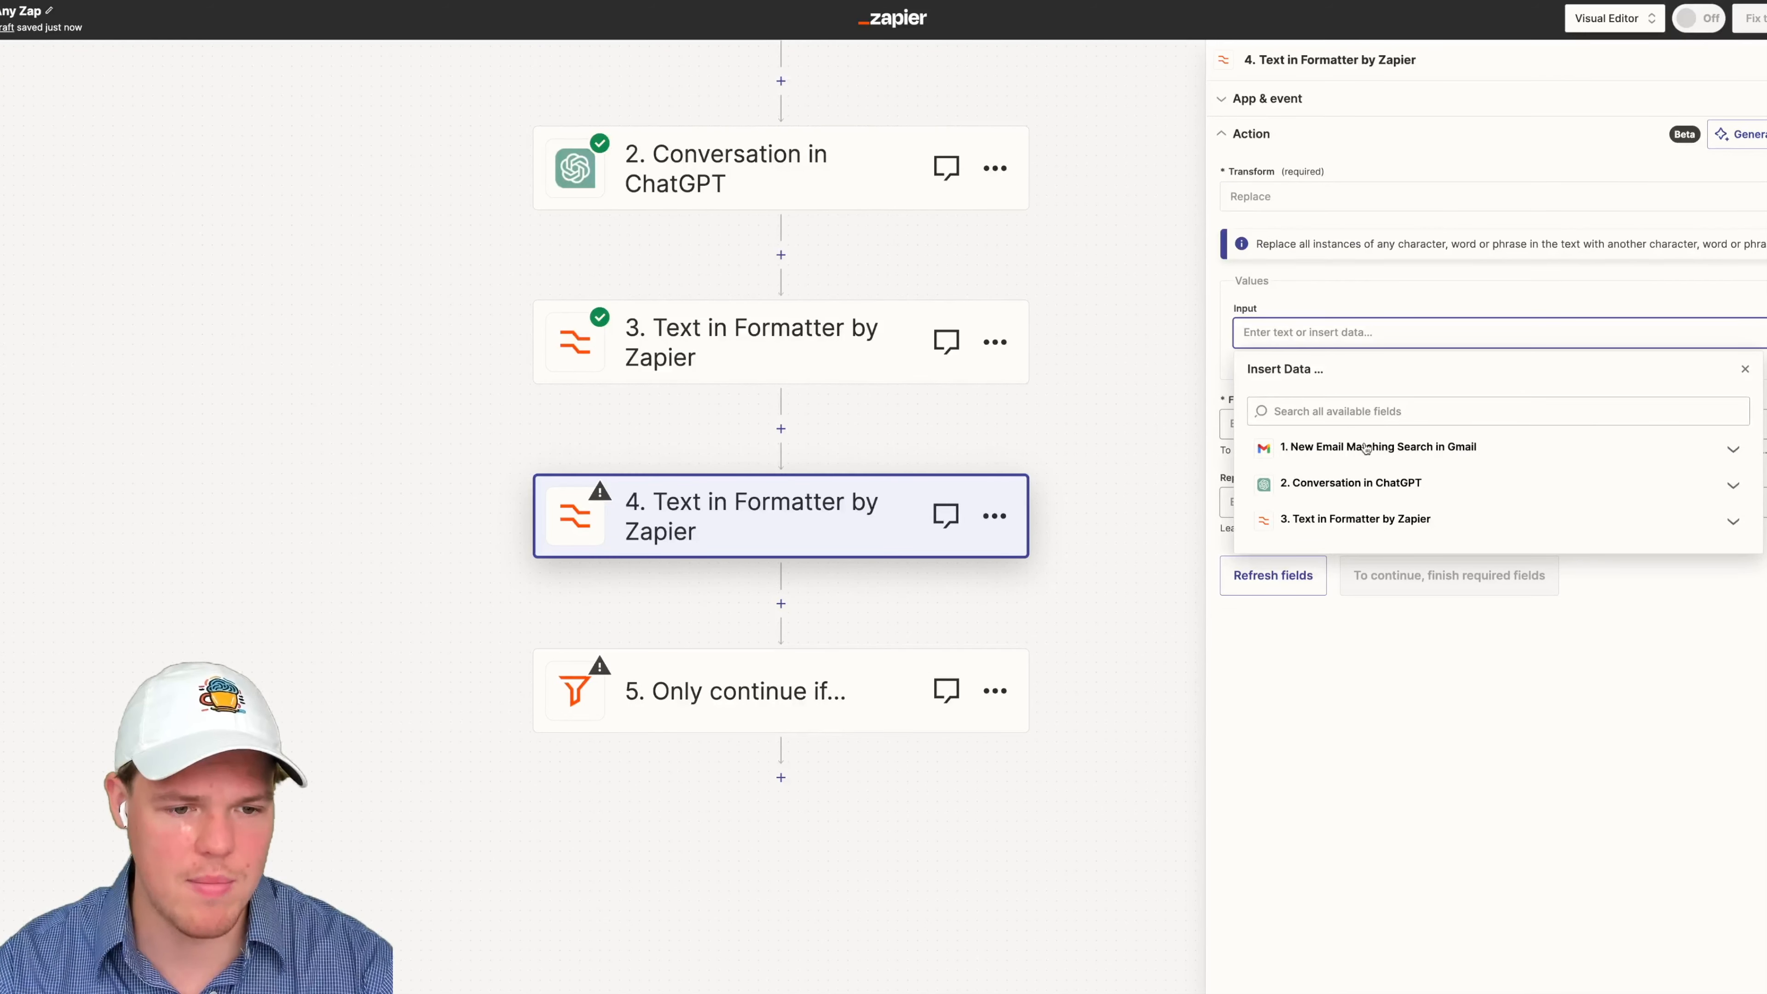
{"action": "left_click", "coordinate": [1356, 529]}
{"action": "left_click", "coordinate": [1424, 582]}
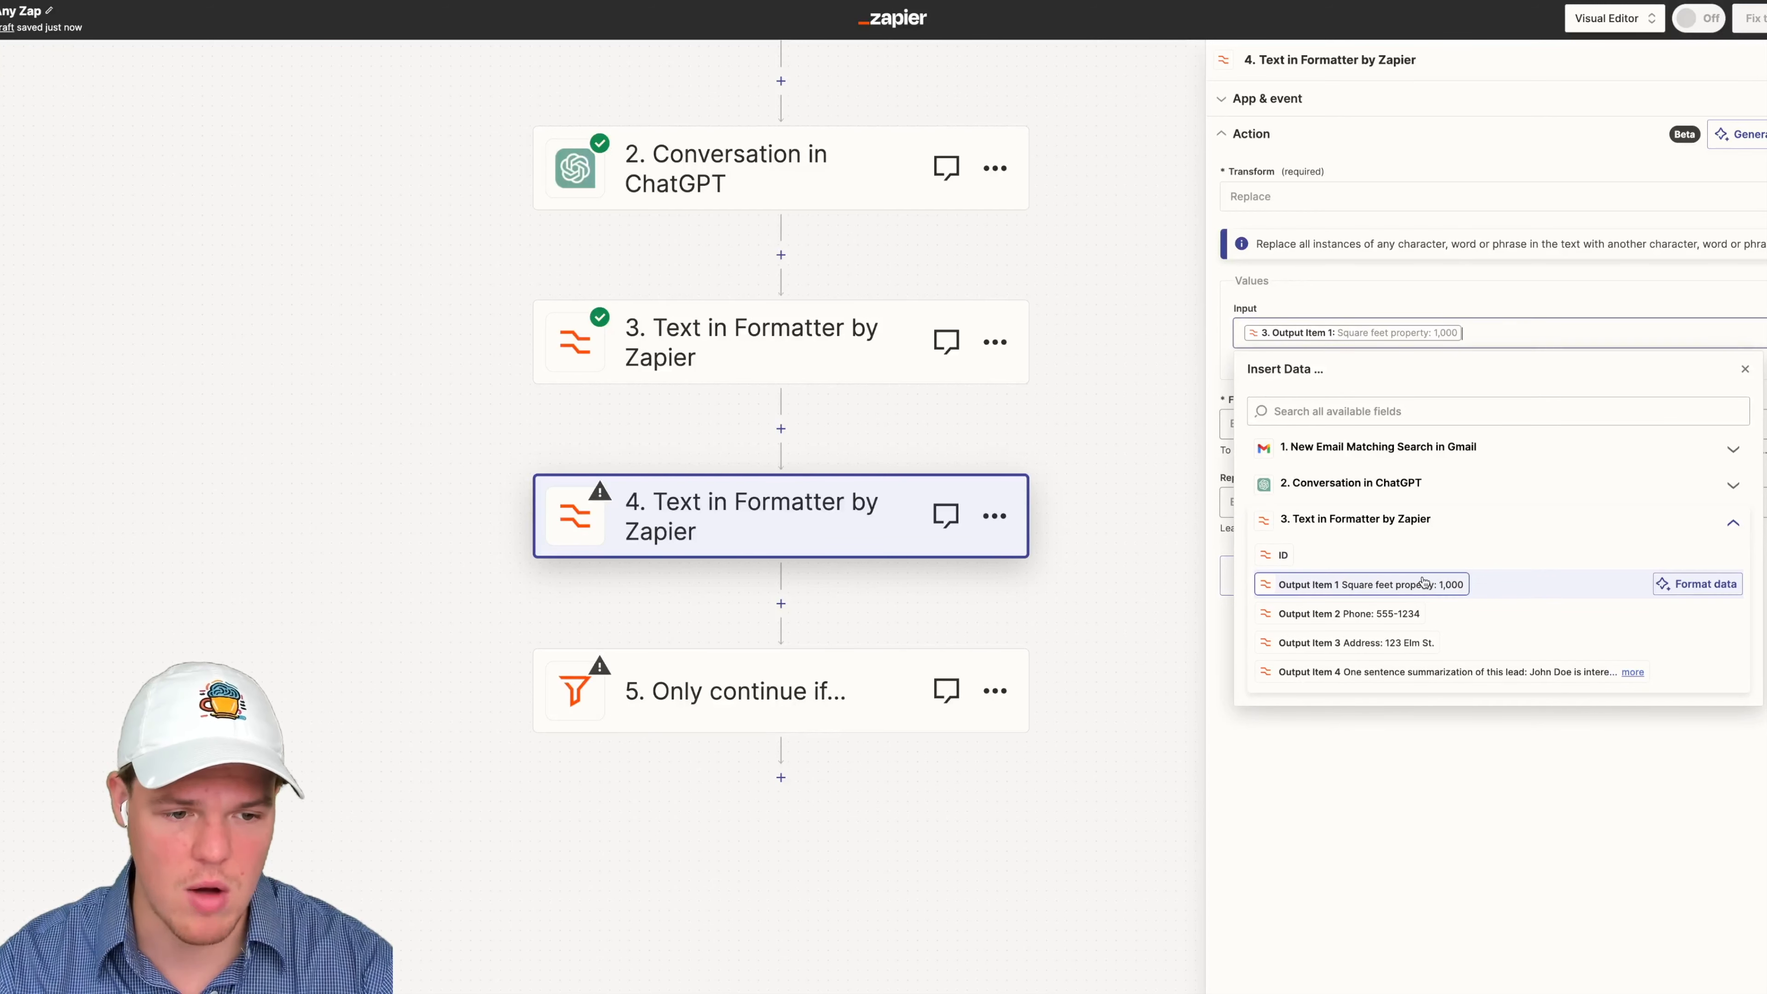
{"action": "left_click", "coordinate": [1538, 864]}
{"action": "left_click", "coordinate": [1288, 425]}
{"action": "key", "text": "super+v"}
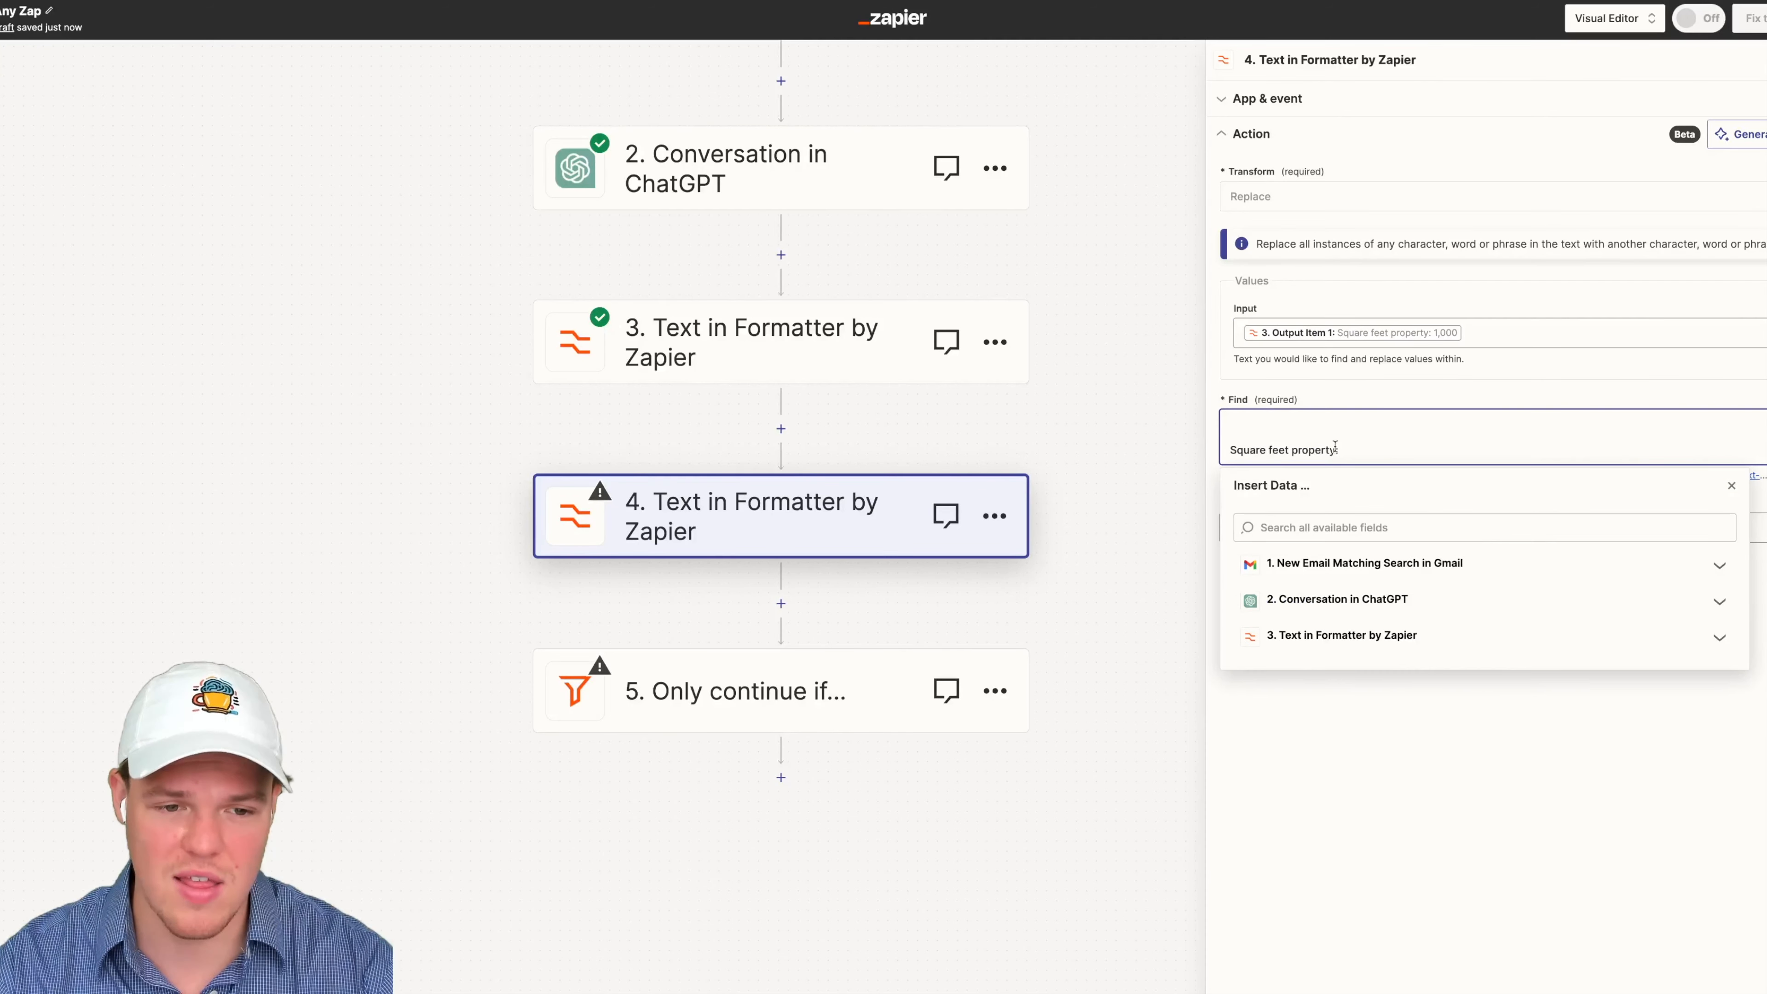
{"action": "key", "text": "BackSpace"}
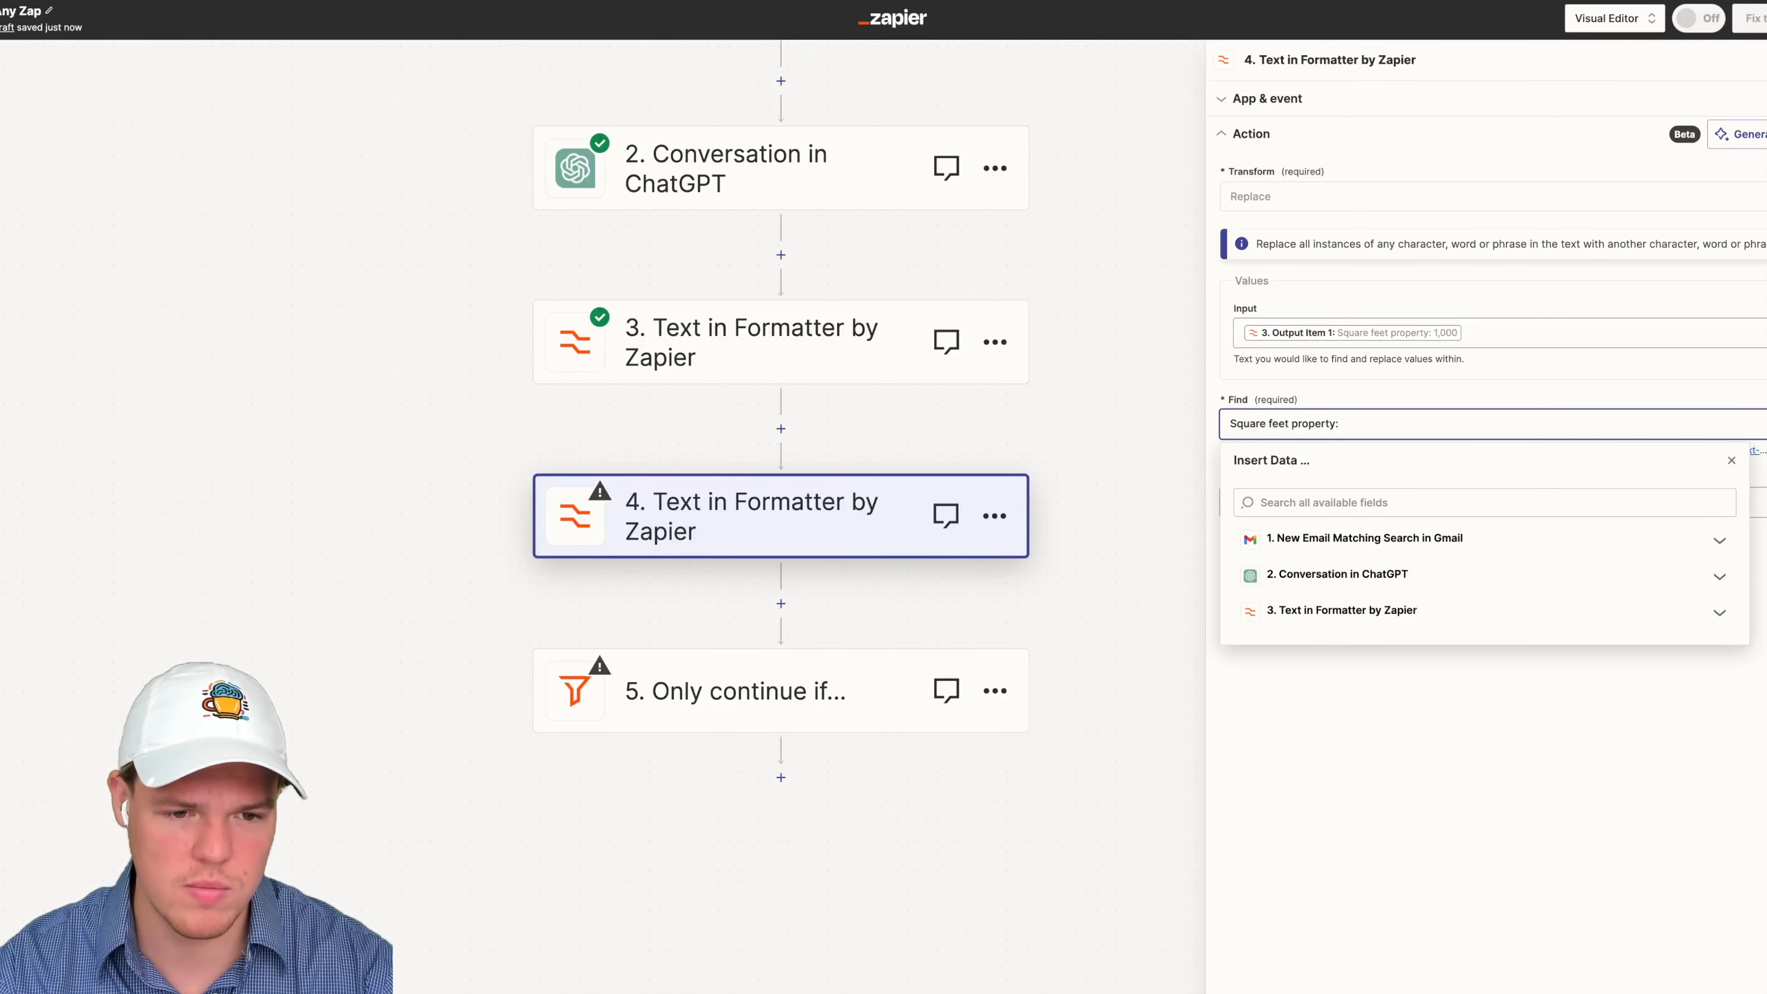
{"action": "left_click", "coordinate": [1325, 403]}
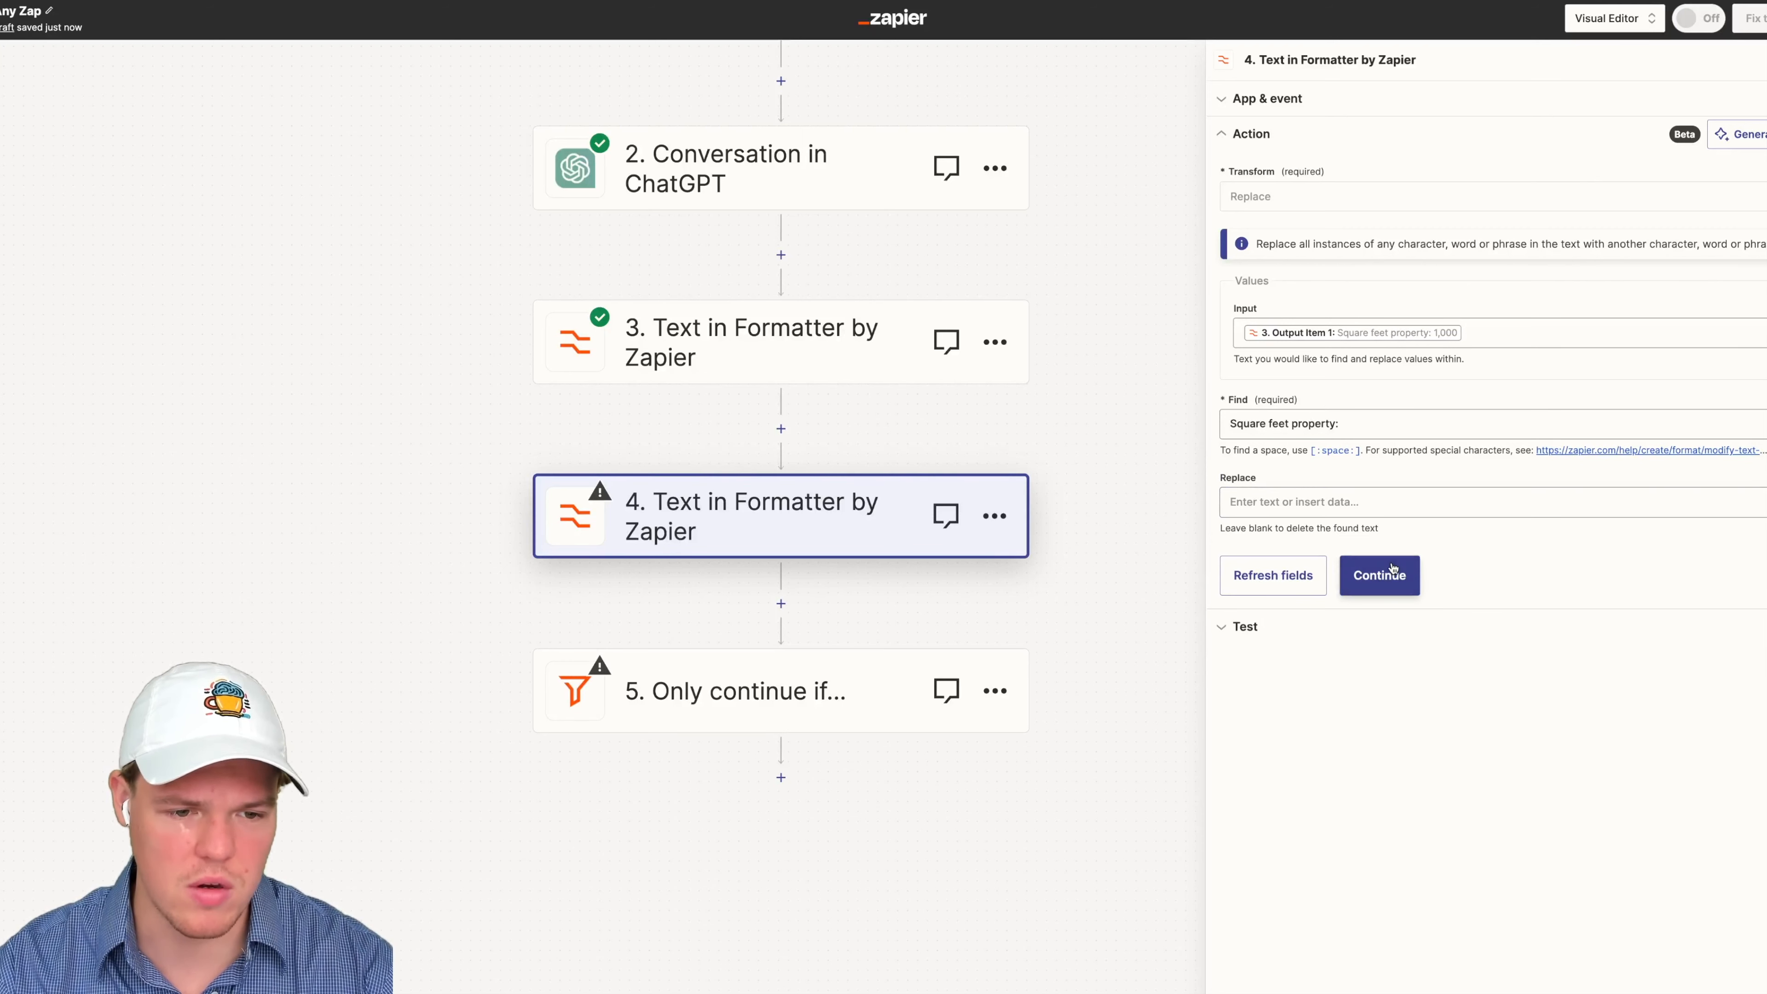
Step: Continue to testing and run a test of the Replace formatter step
{"action": "left_click", "coordinate": [1381, 569]}
{"action": "left_click", "coordinate": [1342, 557]}
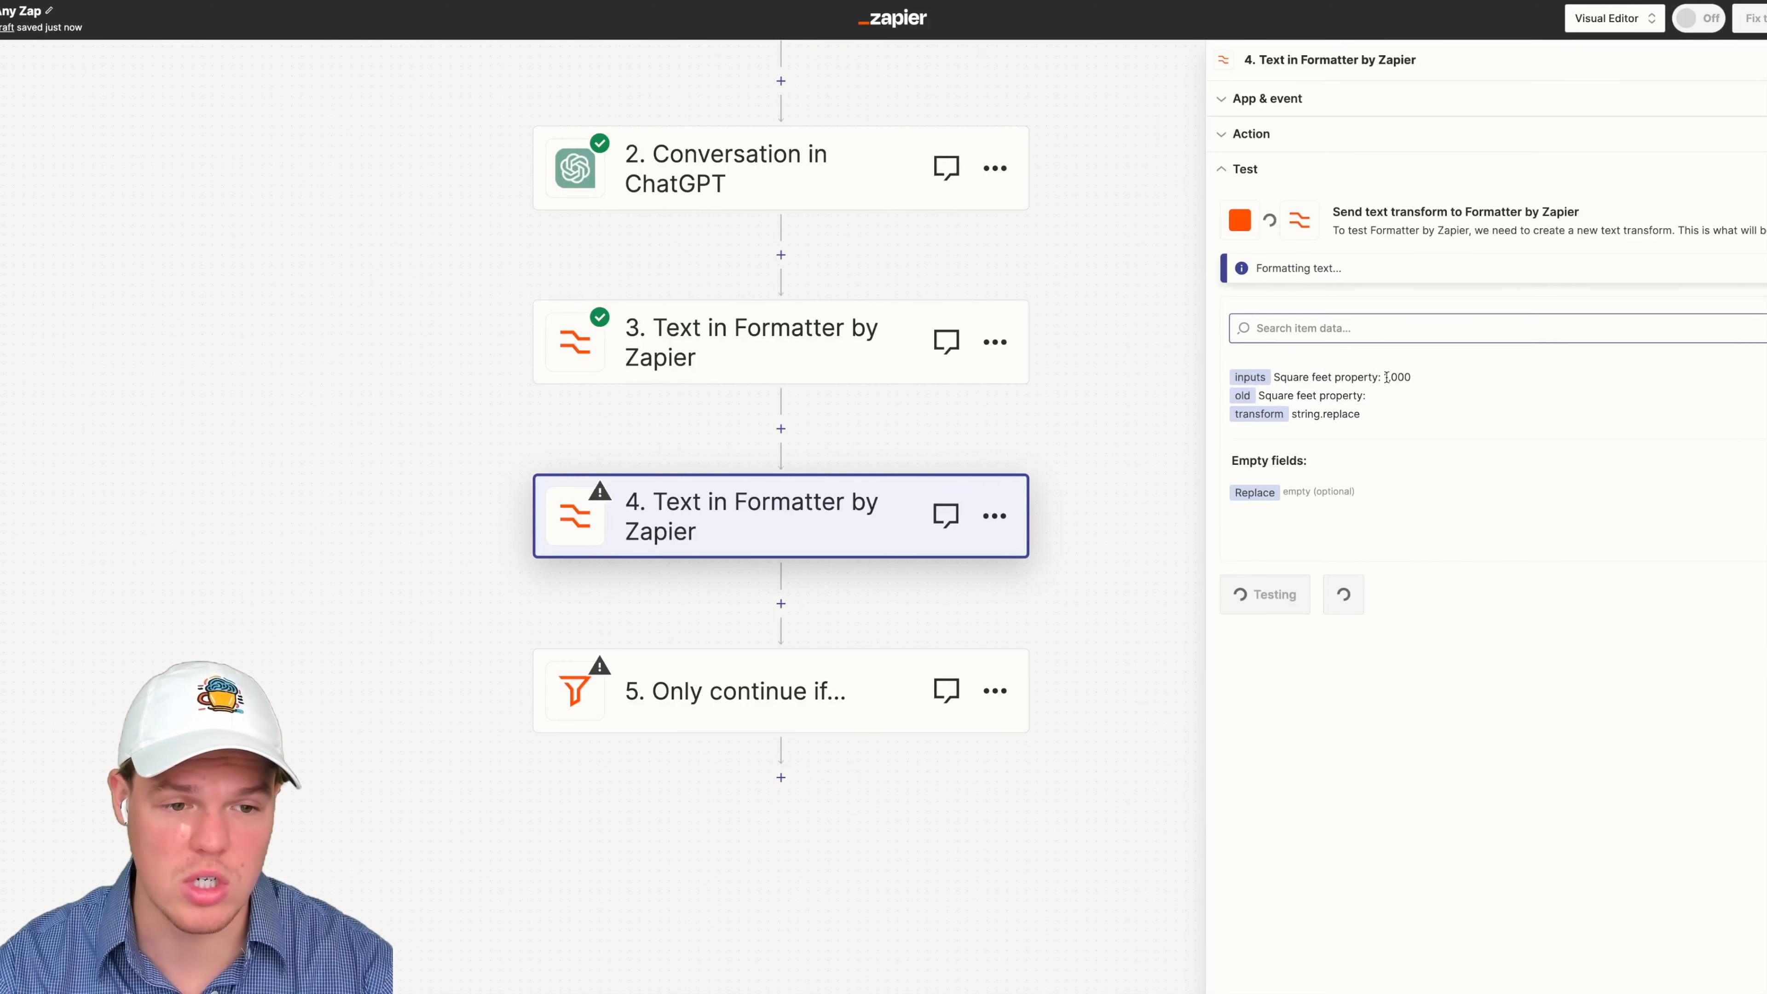
{"action": "left_click_drag", "start_coordinate": [1386, 377], "coordinate": [1438, 386]}
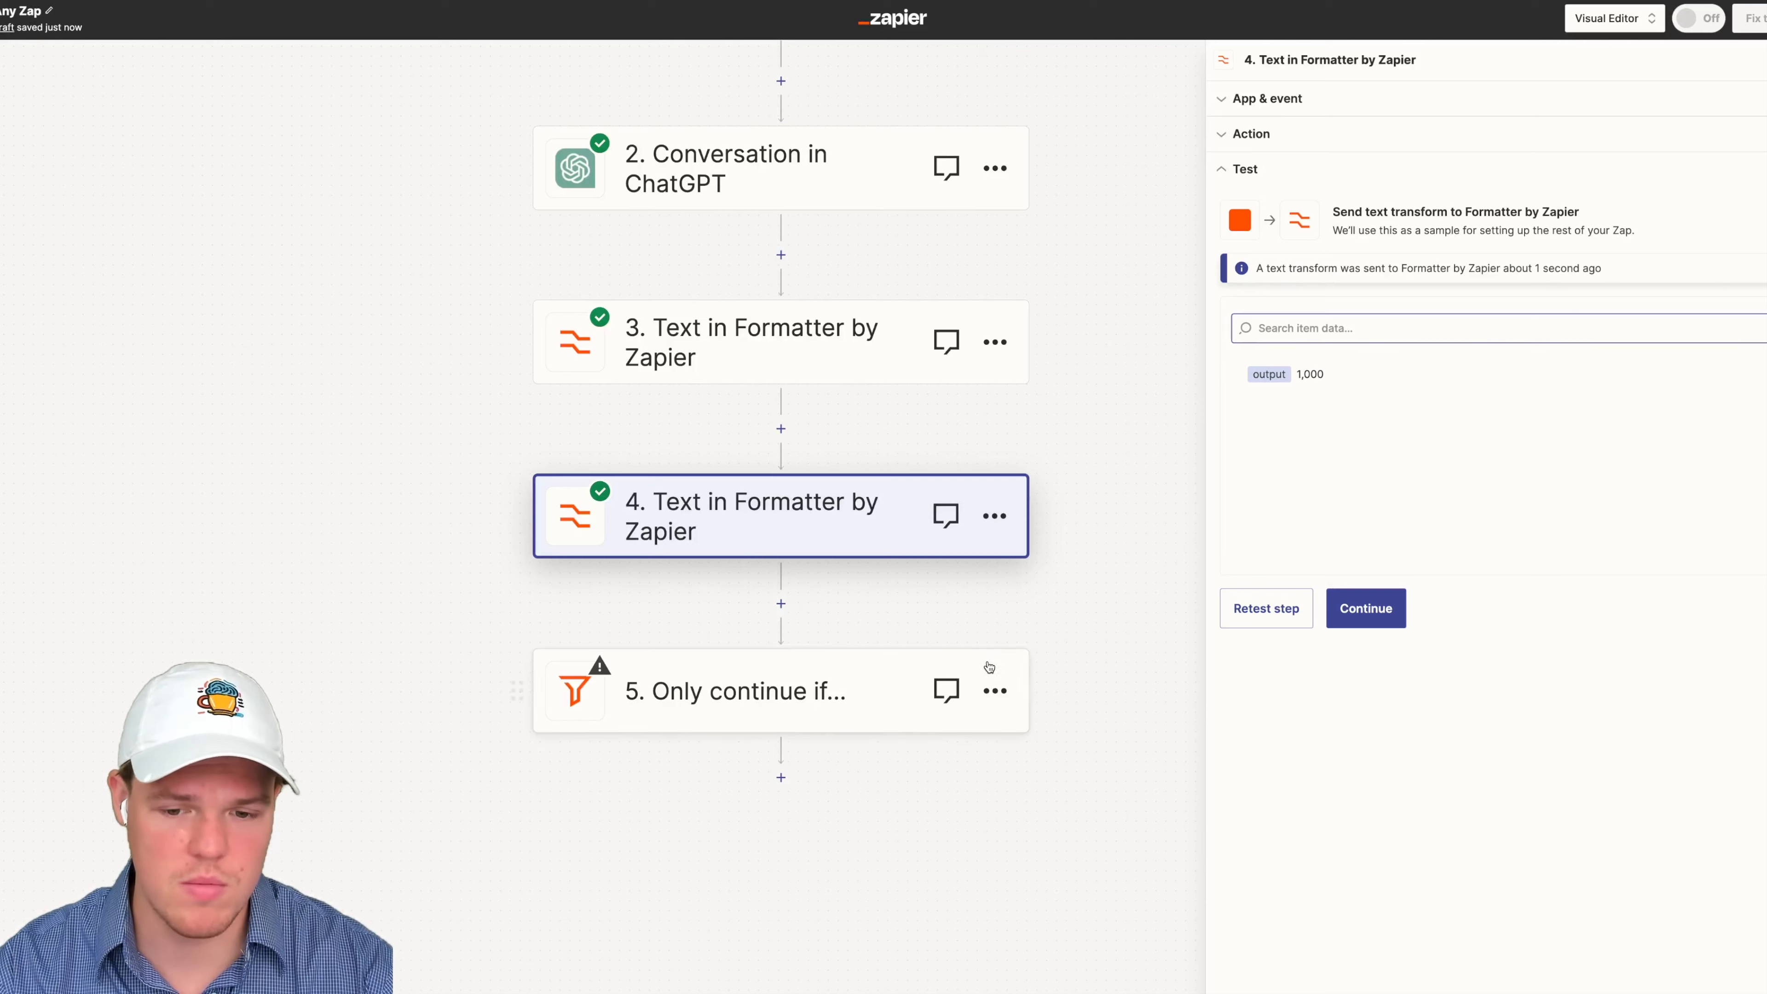
Step: Set the filter rule's field to the Replace formatter's Output and look through the condition options
{"action": "left_click", "coordinate": [714, 722]}
{"action": "left_click", "coordinate": [1374, 204]}
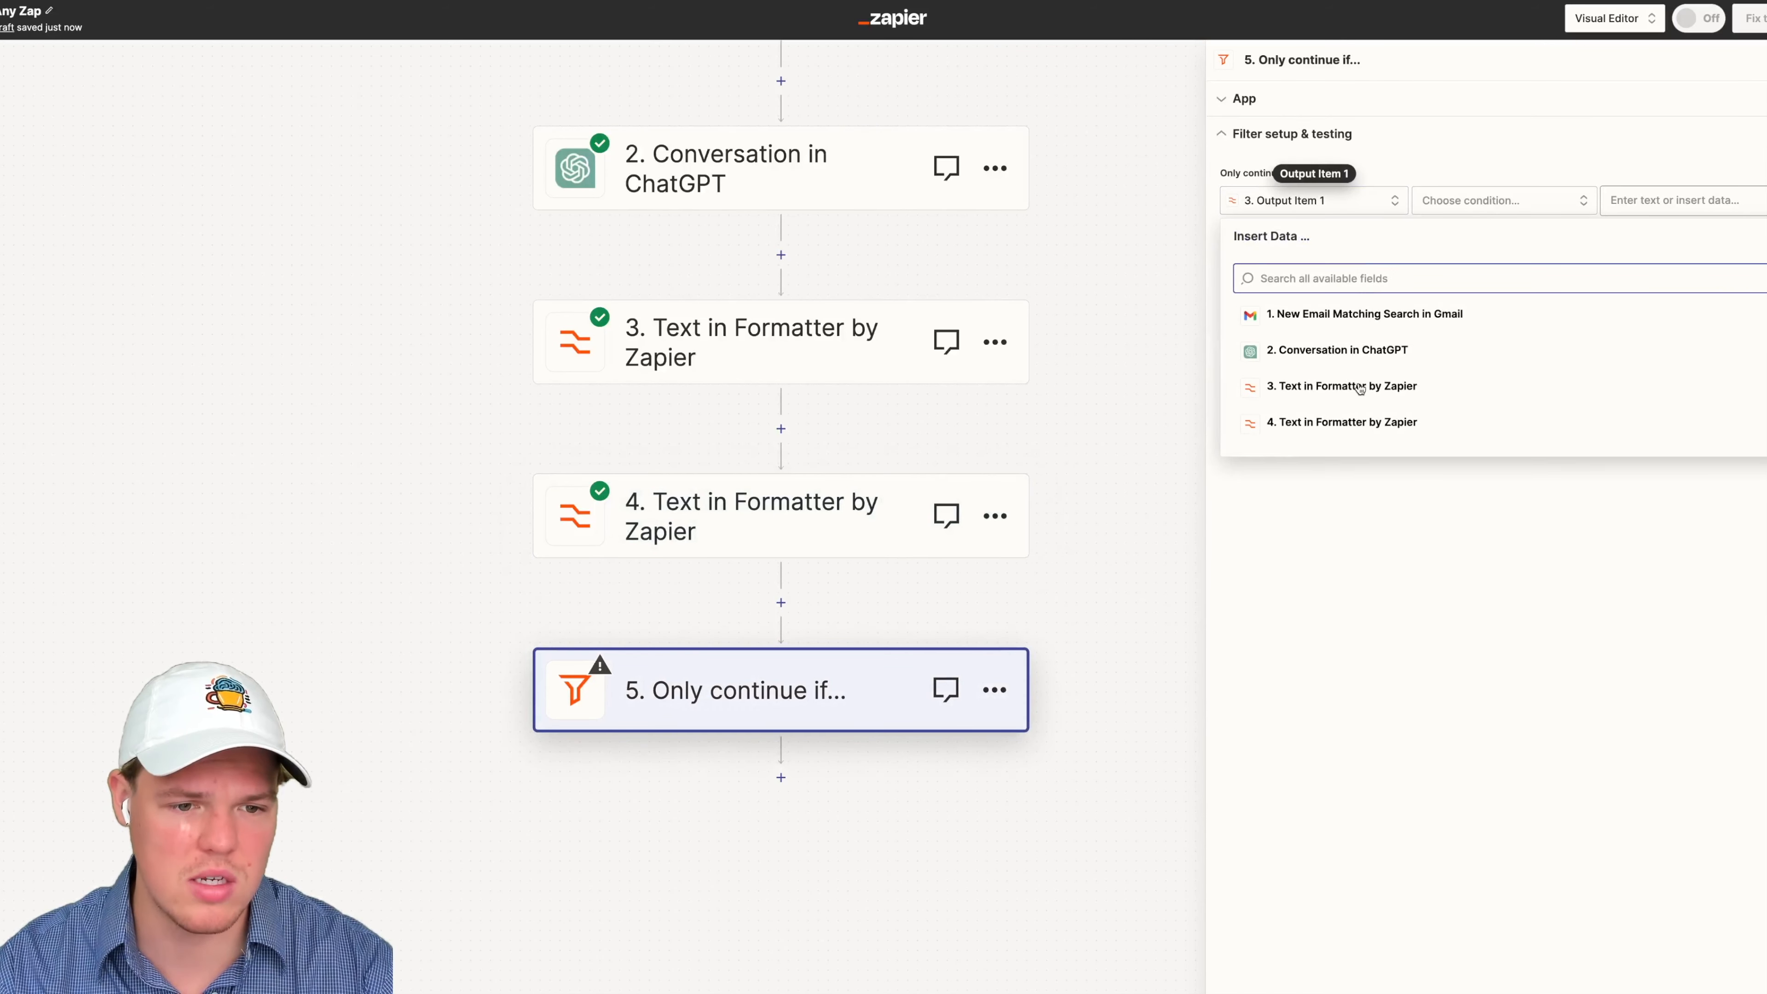
{"action": "left_click", "coordinate": [1364, 422]}
{"action": "left_click", "coordinate": [1300, 486]}
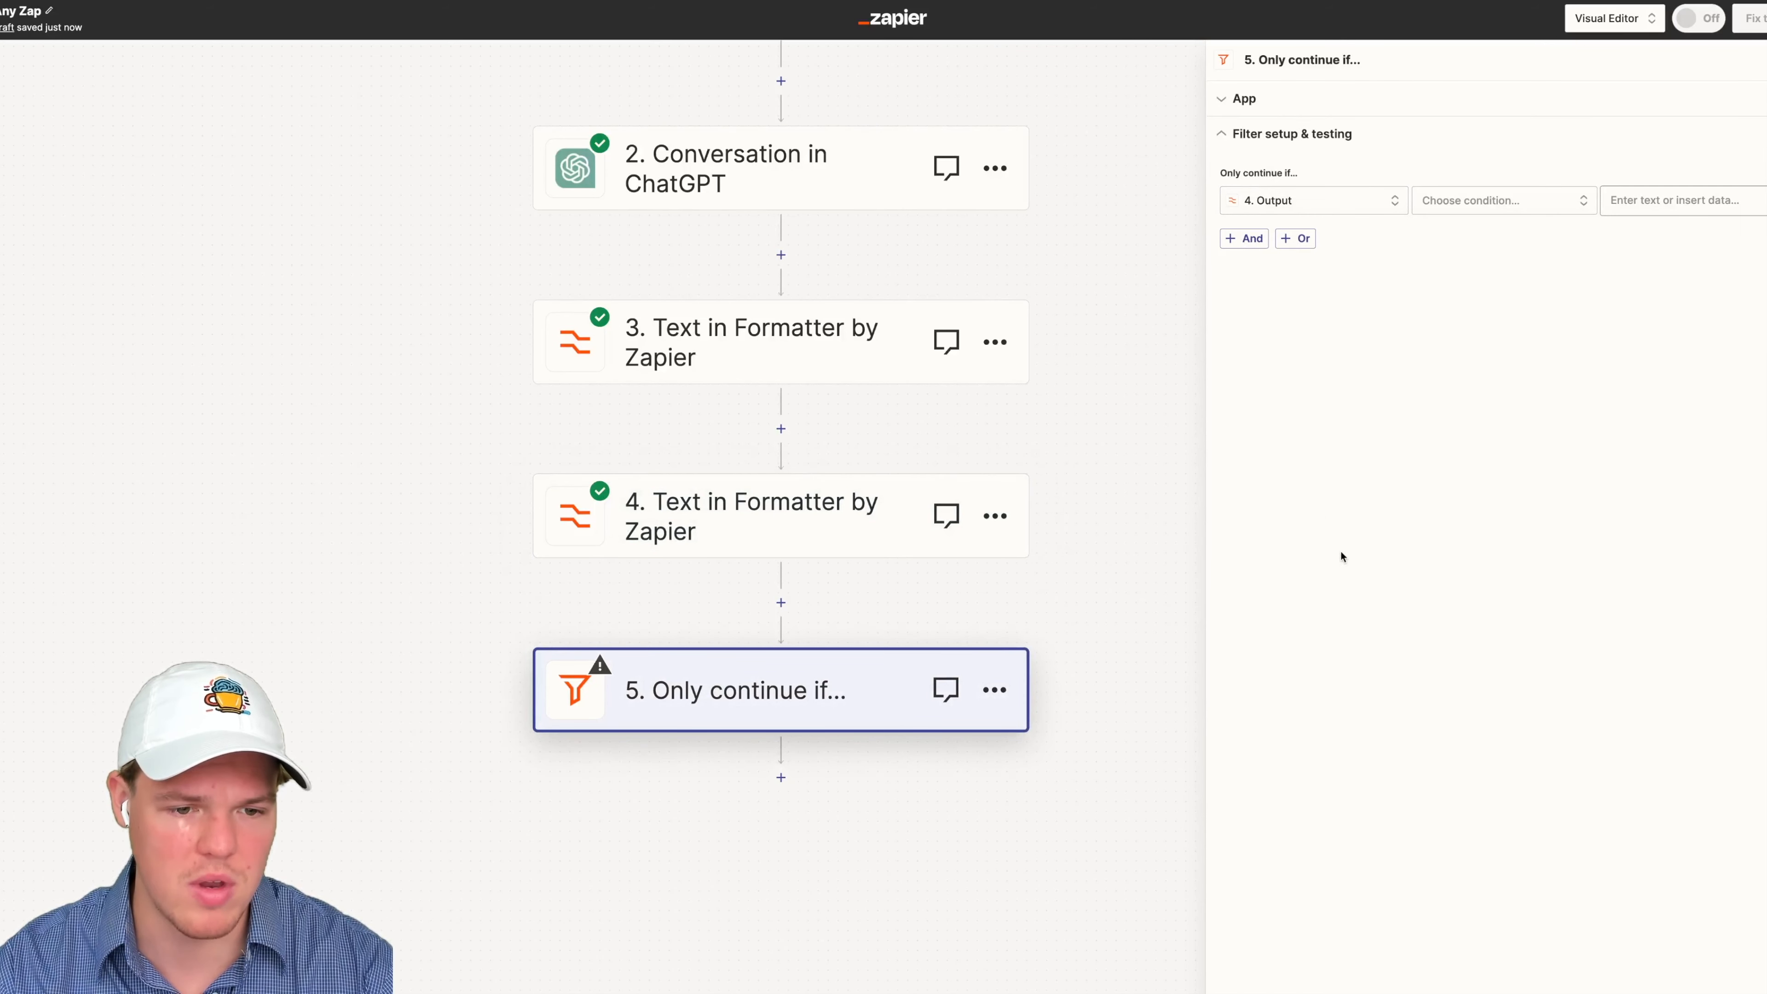
{"action": "left_click", "coordinate": [1474, 208]}
{"action": "scroll", "coordinate": [1512, 301], "scroll_direction": "down", "scroll_amount": 5}
{"action": "scroll", "coordinate": [1514, 302], "scroll_direction": "down", "scroll_amount": 2}
Step: Delete the filter step at the end of the Zap
{"action": "left_click", "coordinate": [1096, 595]}
{"action": "left_click_drag", "start_coordinate": [1096, 596], "coordinate": [1141, 548]}
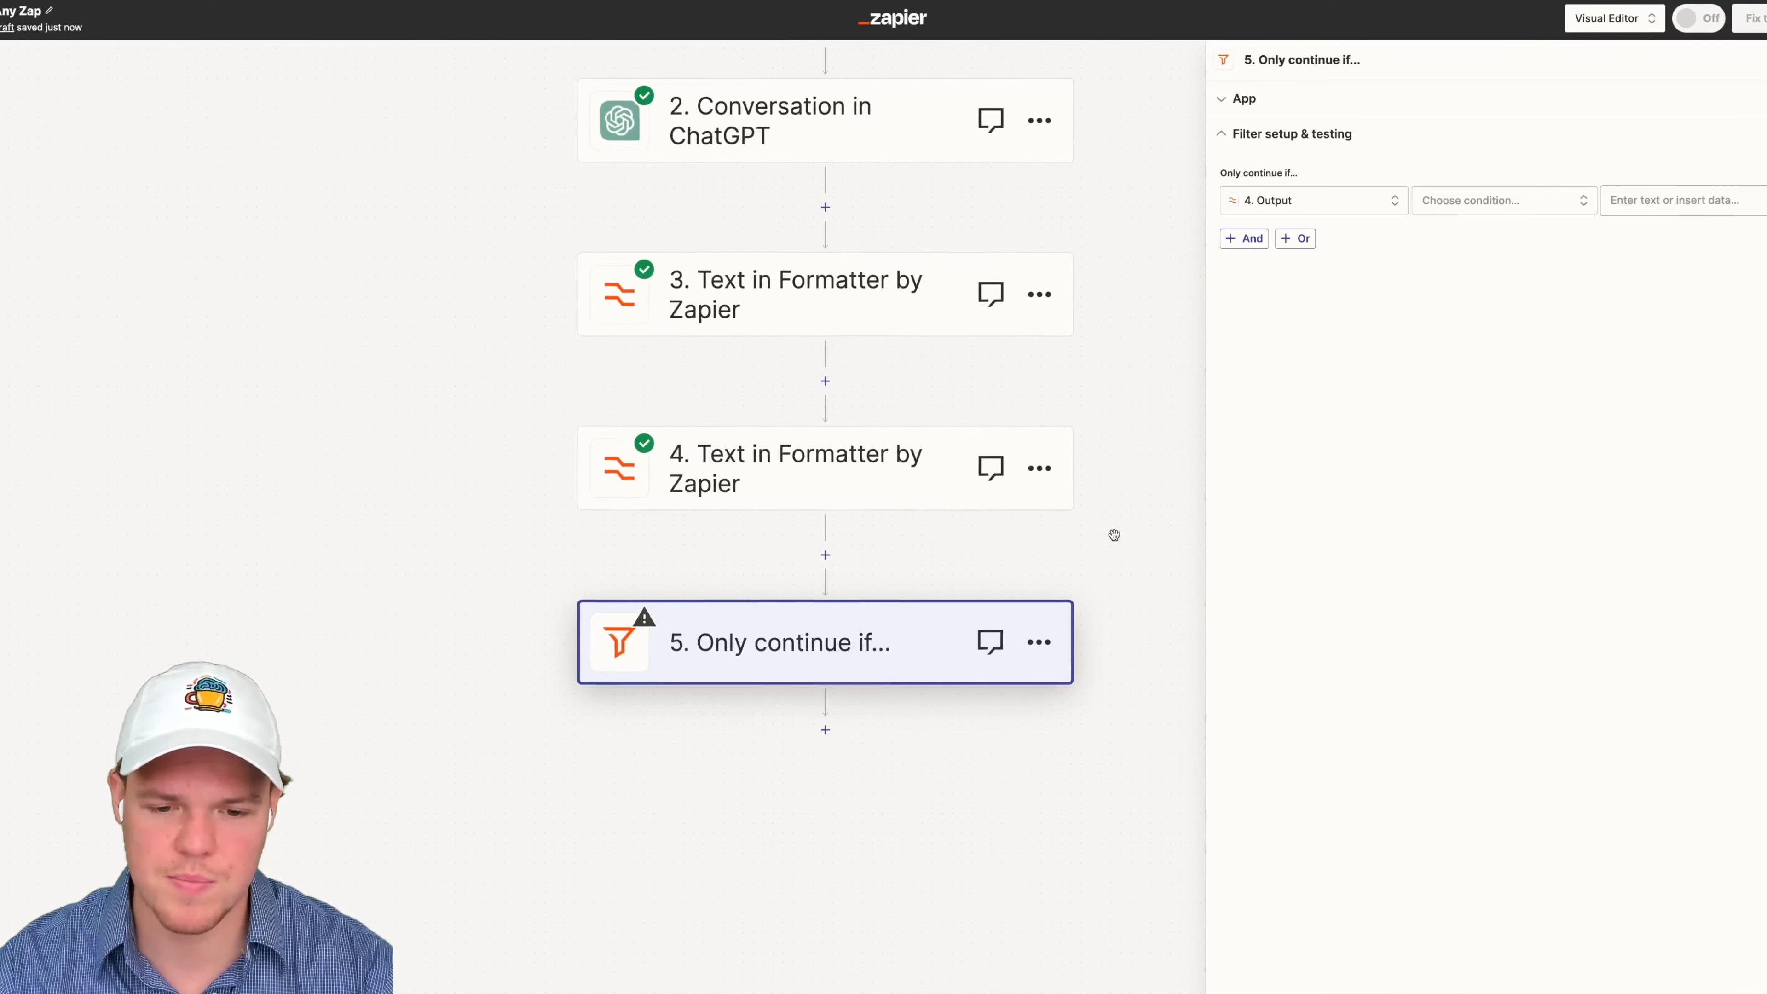
{"action": "left_click", "coordinate": [1039, 643]}
{"action": "left_click", "coordinate": [1025, 853]}
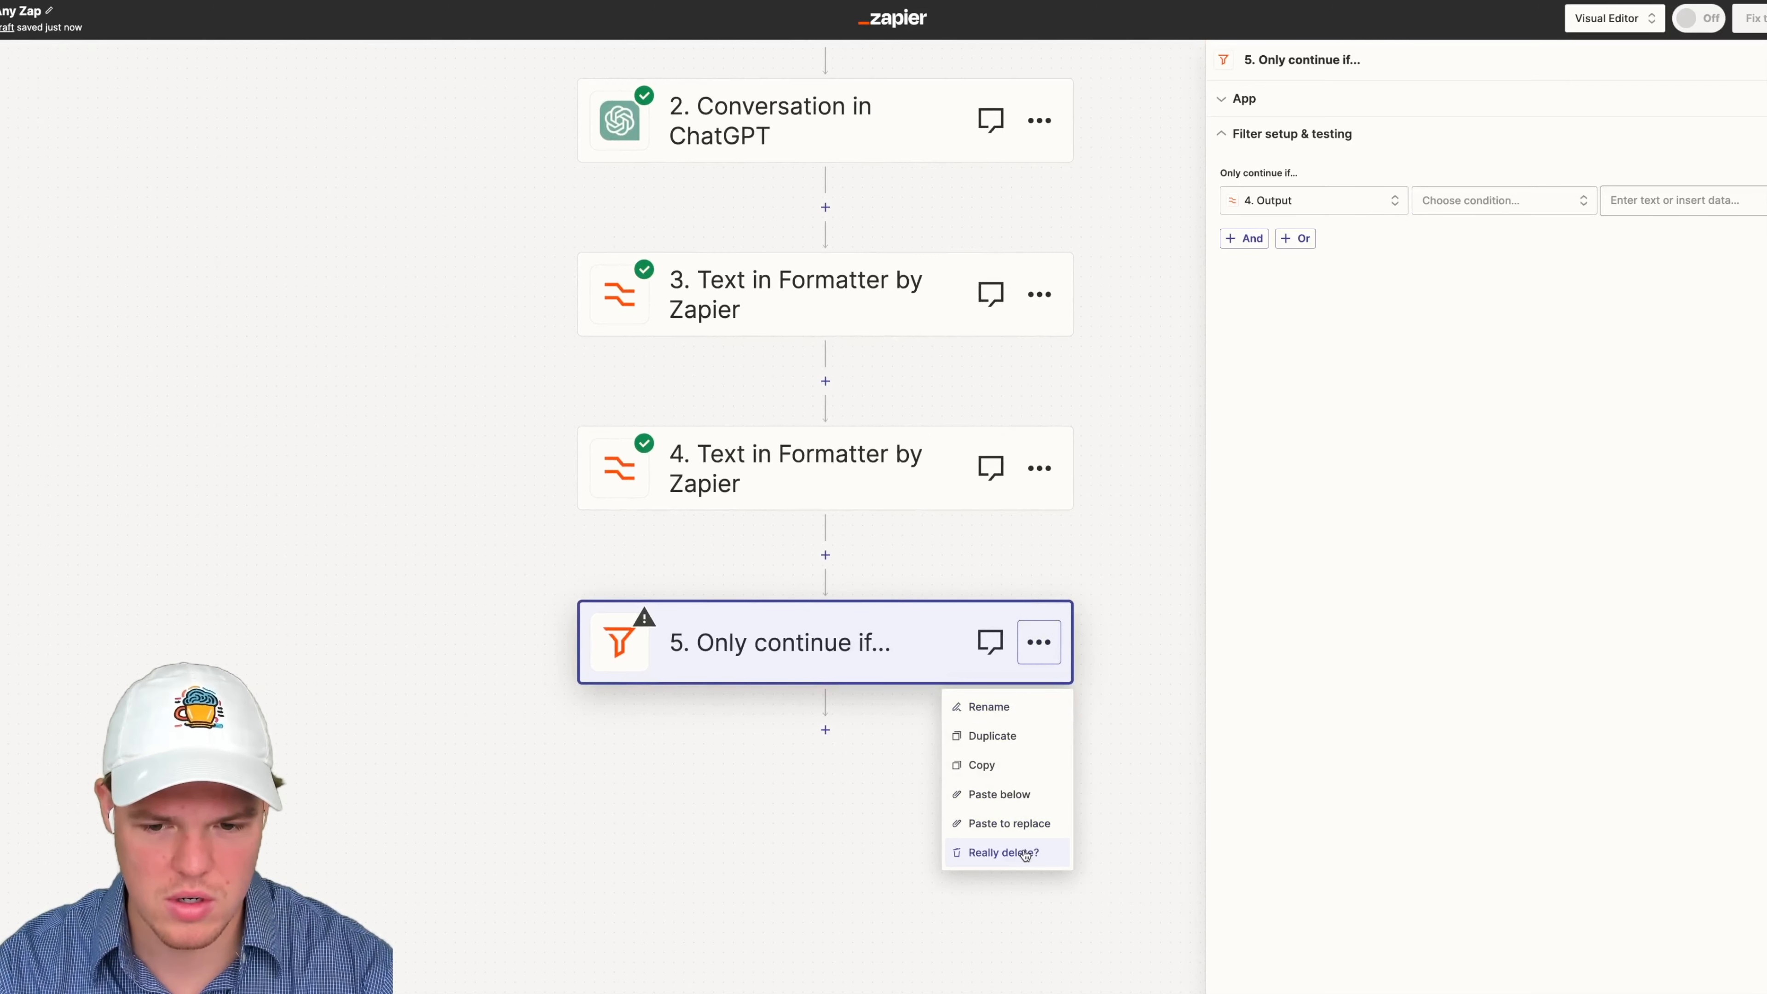
{"action": "left_click", "coordinate": [1025, 853]}
Step: Add a Paths step after the Replace formatter to split the Zap into branches
{"action": "left_click", "coordinate": [824, 555]}
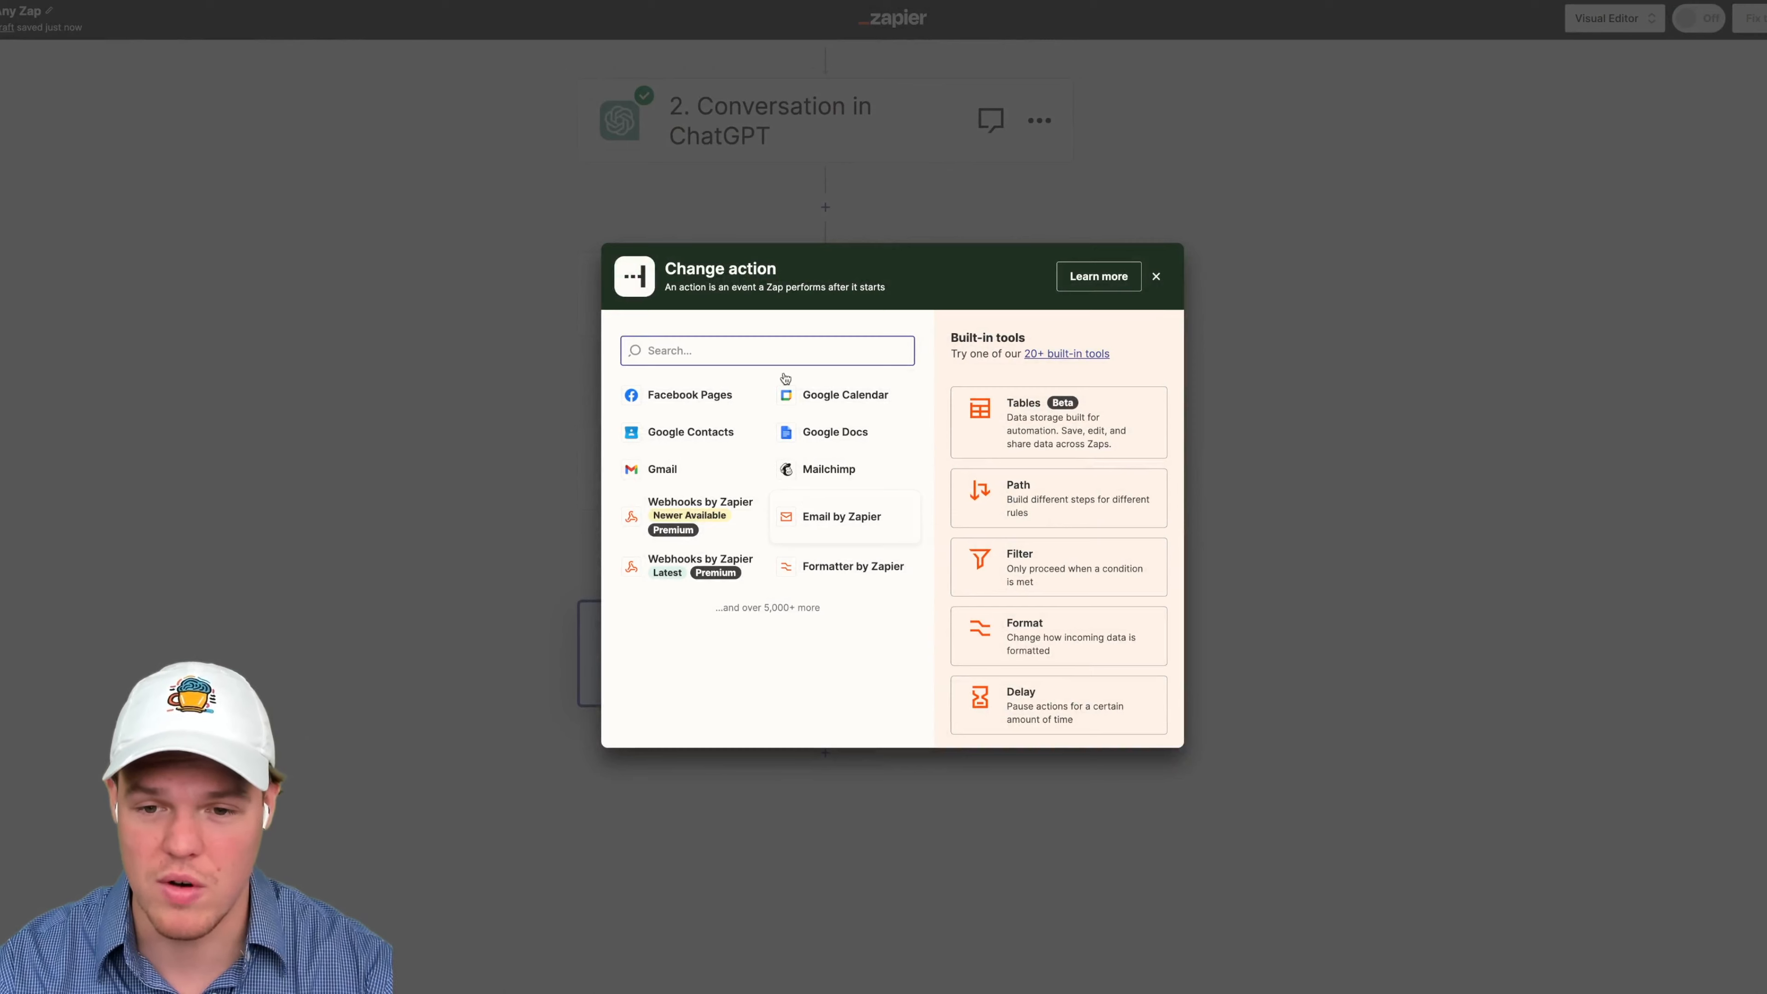
{"action": "type", "text": "path"}
{"action": "left_click", "coordinate": [708, 412]}
{"action": "left_click", "coordinate": [784, 405]}
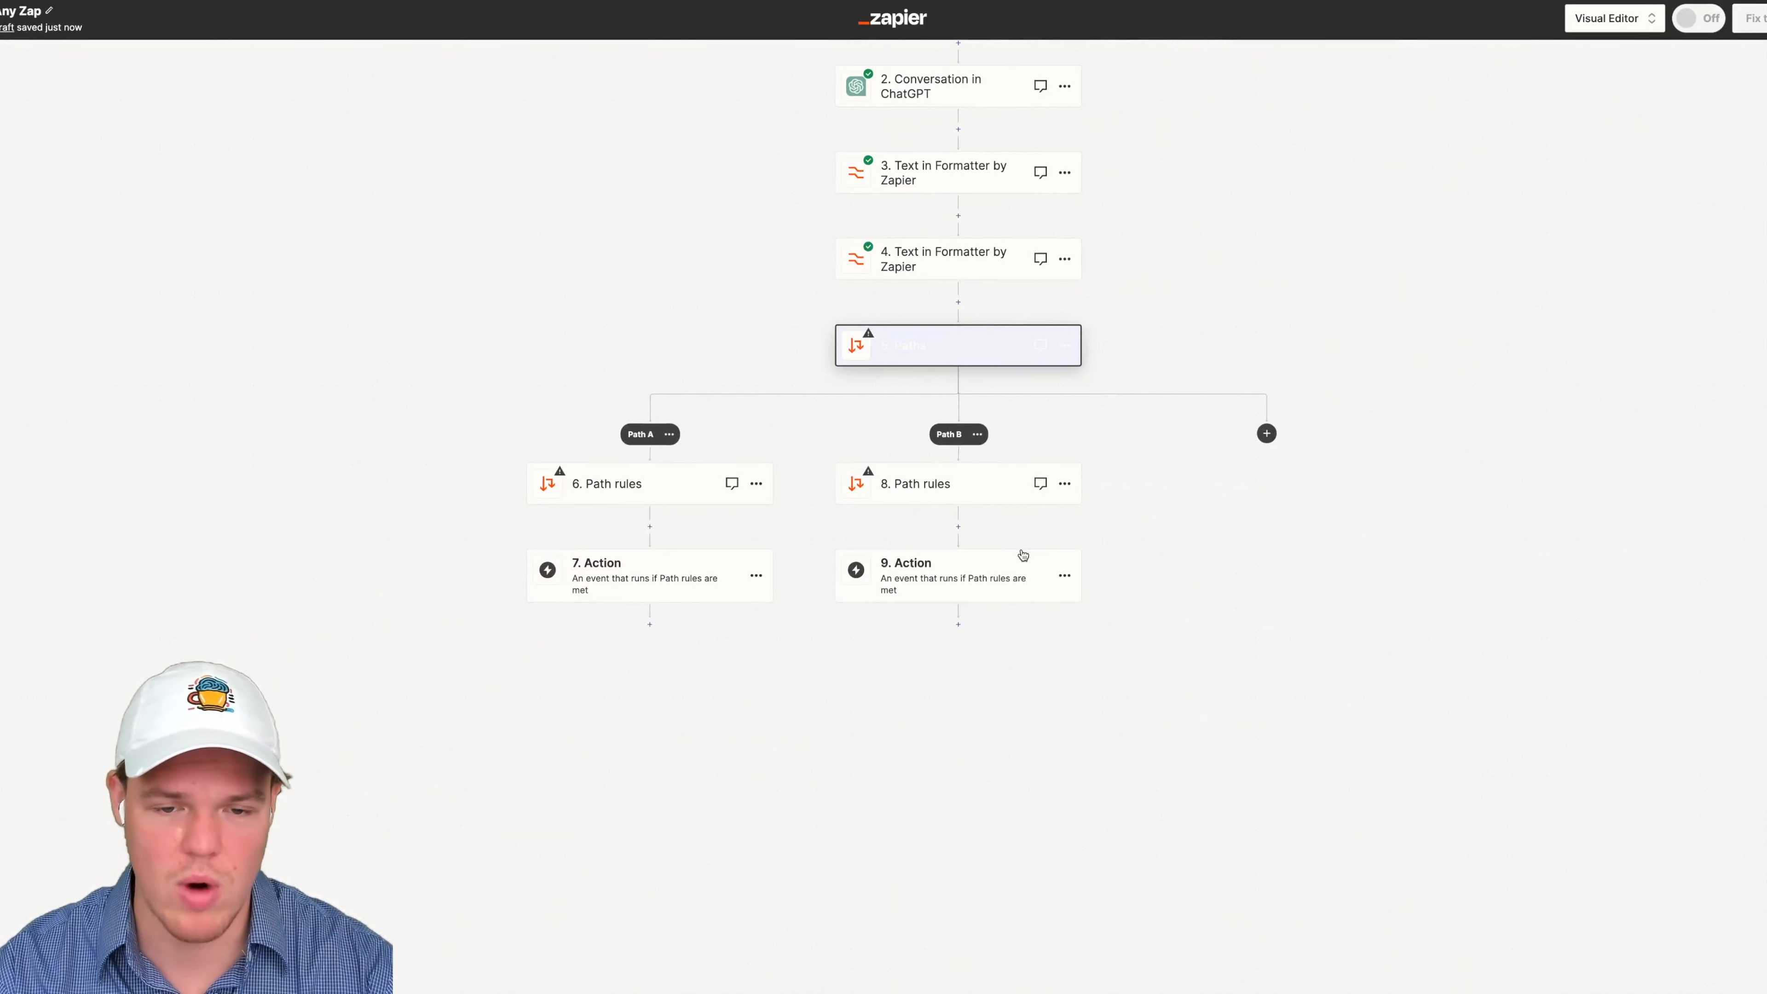
Step: Rename Path A as ">1,000 sq"
{"action": "scroll", "coordinate": [642, 304], "scroll_direction": "up", "scroll_amount": 2}
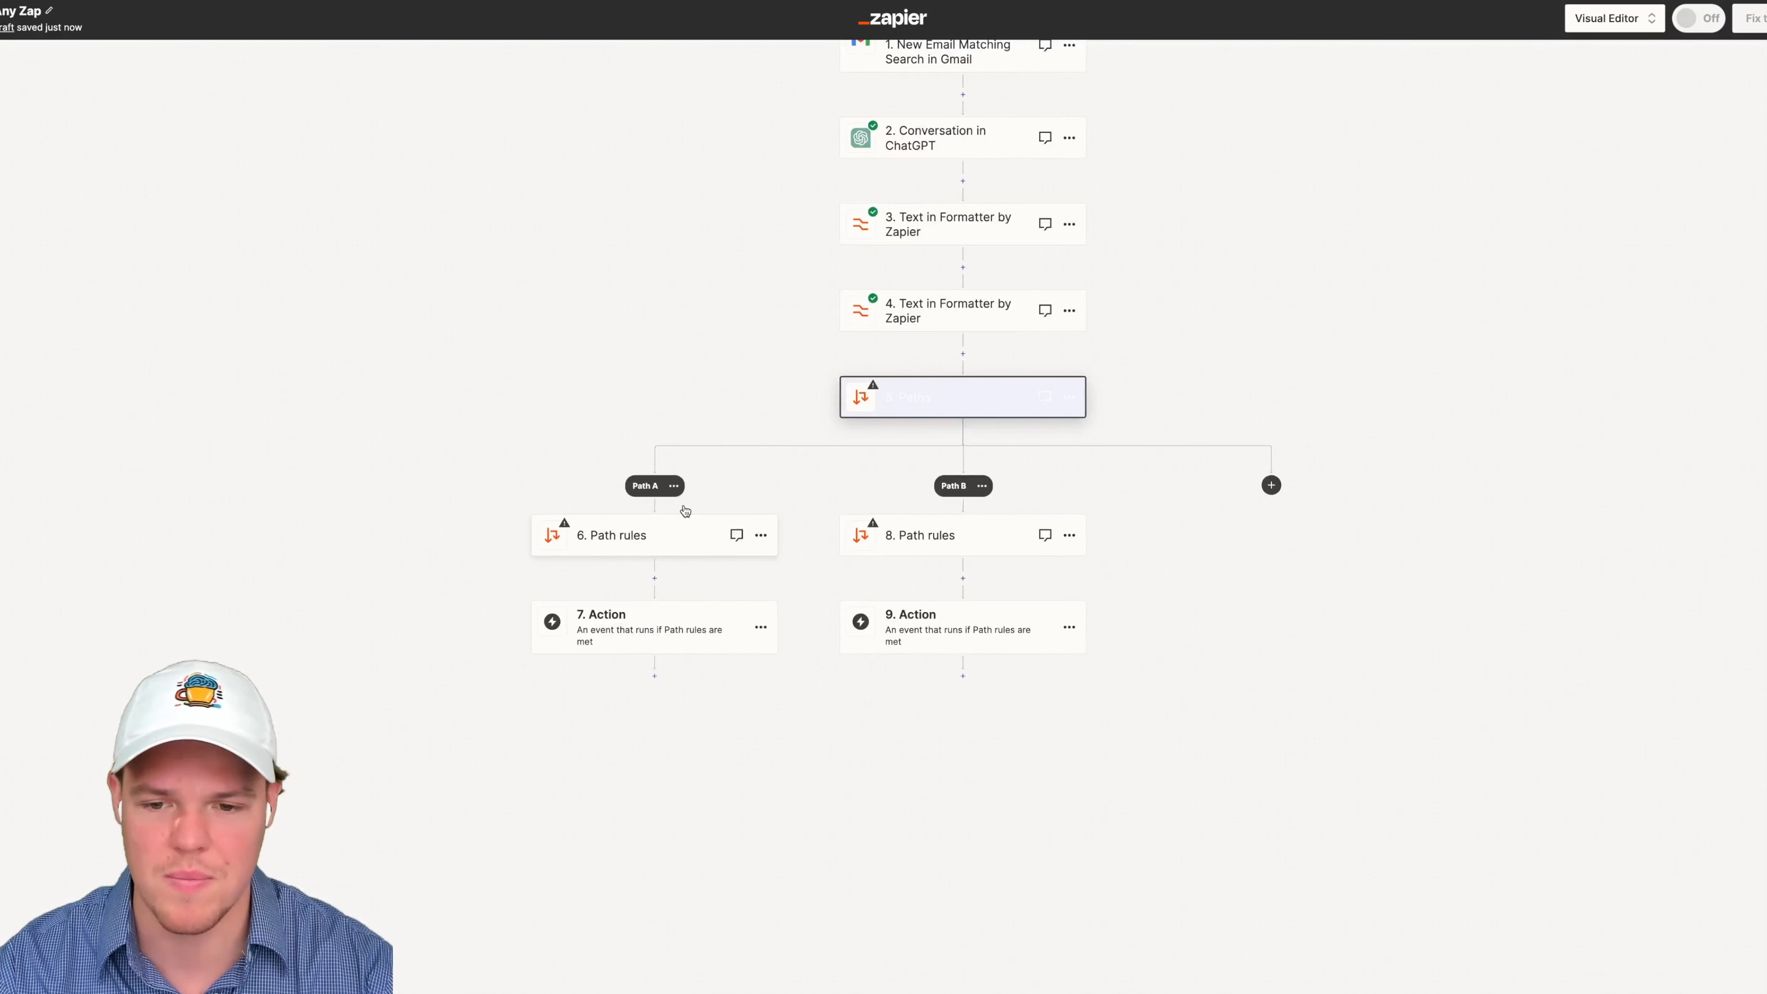
{"action": "left_click", "coordinate": [672, 486]}
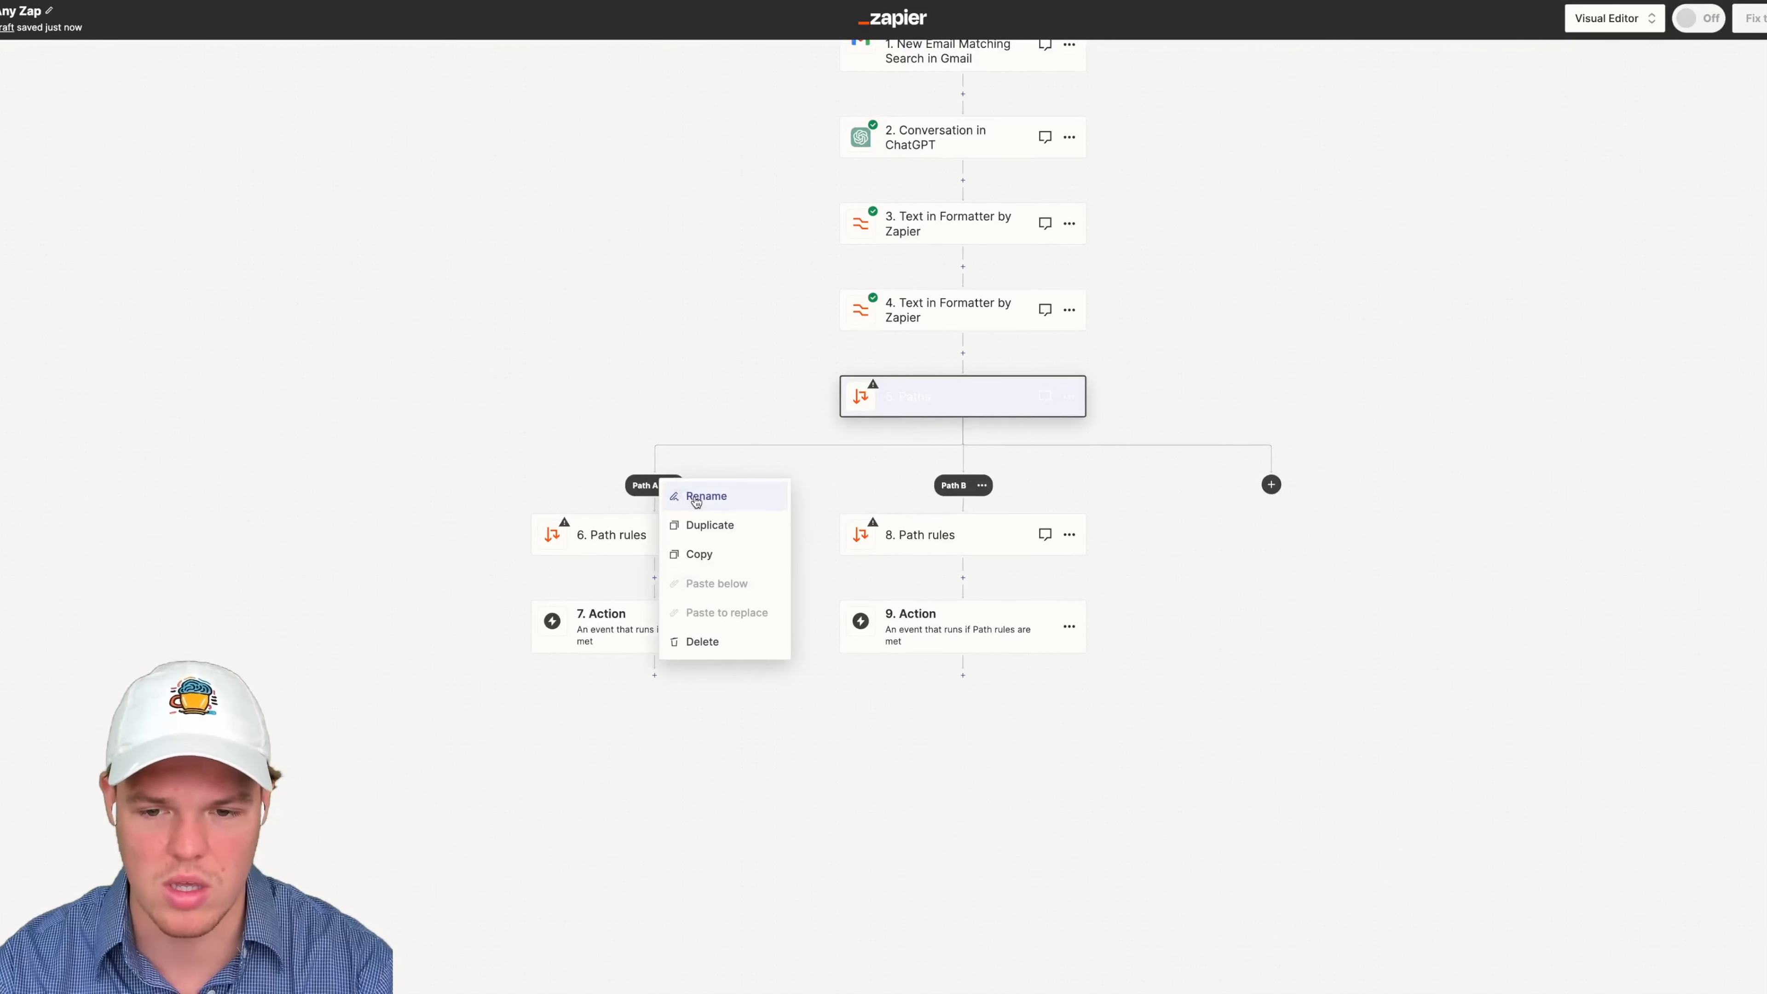
{"action": "left_click", "coordinate": [696, 495]}
{"action": "type", "text": "c"}
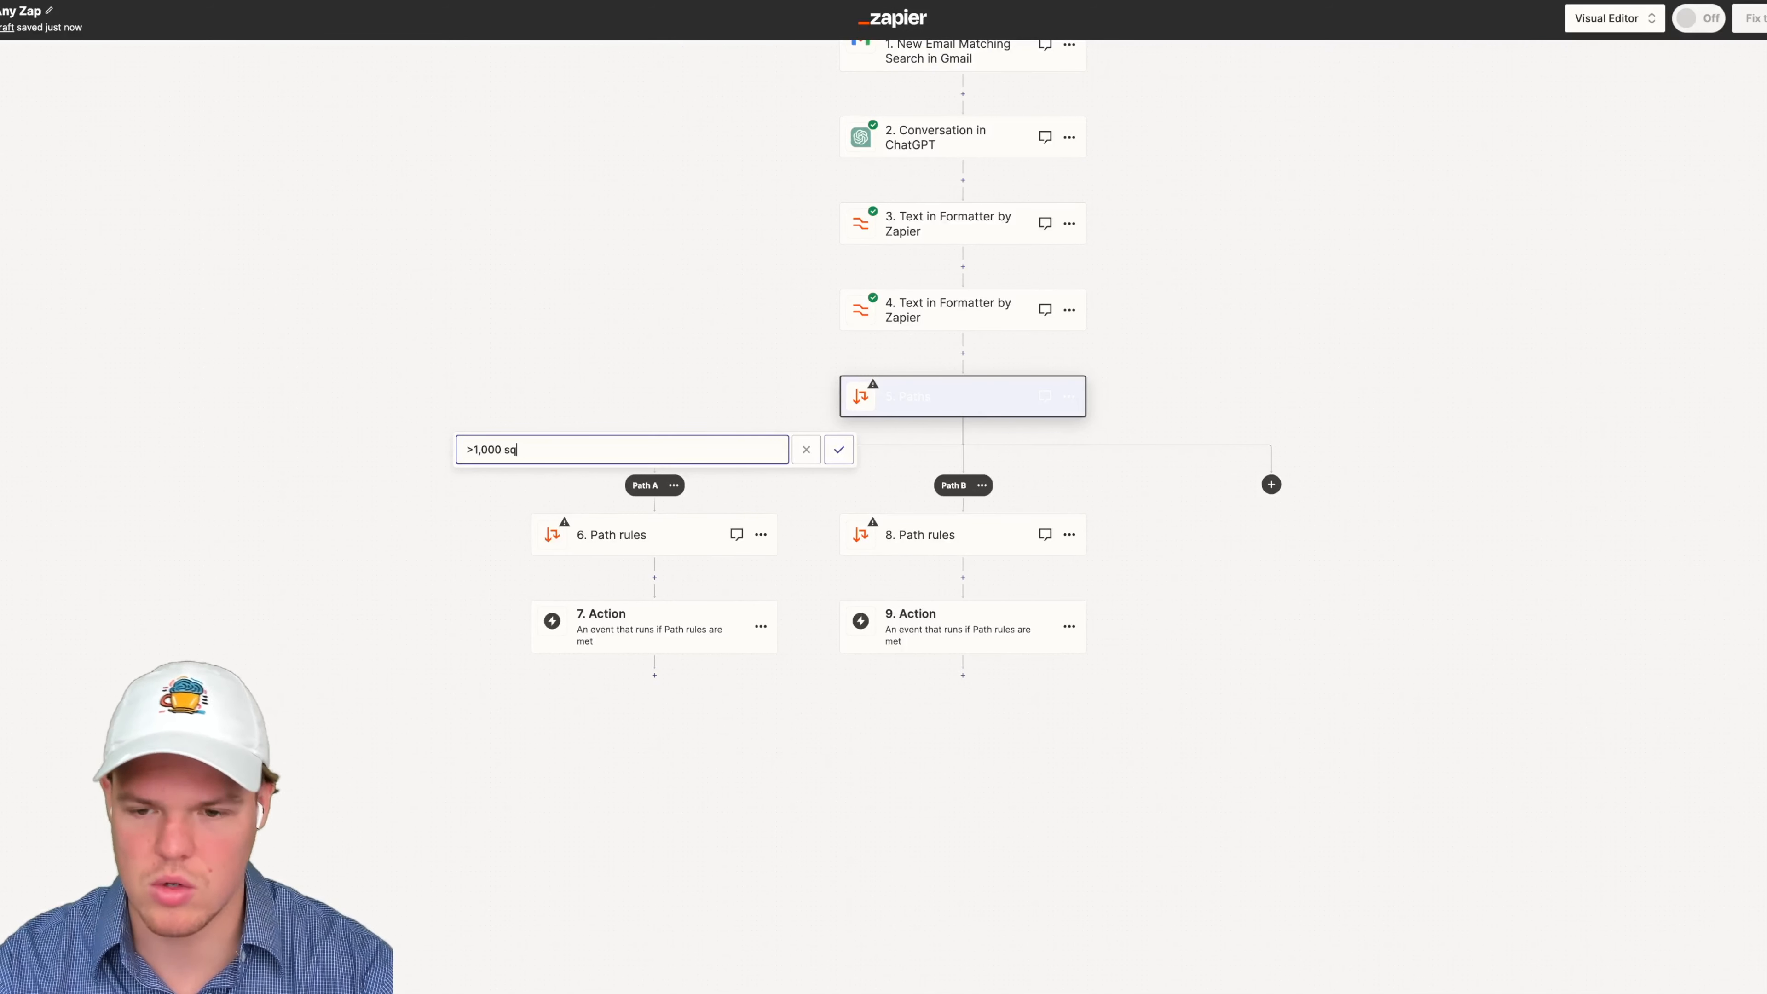
{"action": "left_click", "coordinate": [838, 449]}
Step: Rename Path B as "<1,000 sq"
{"action": "left_click", "coordinate": [1021, 493]}
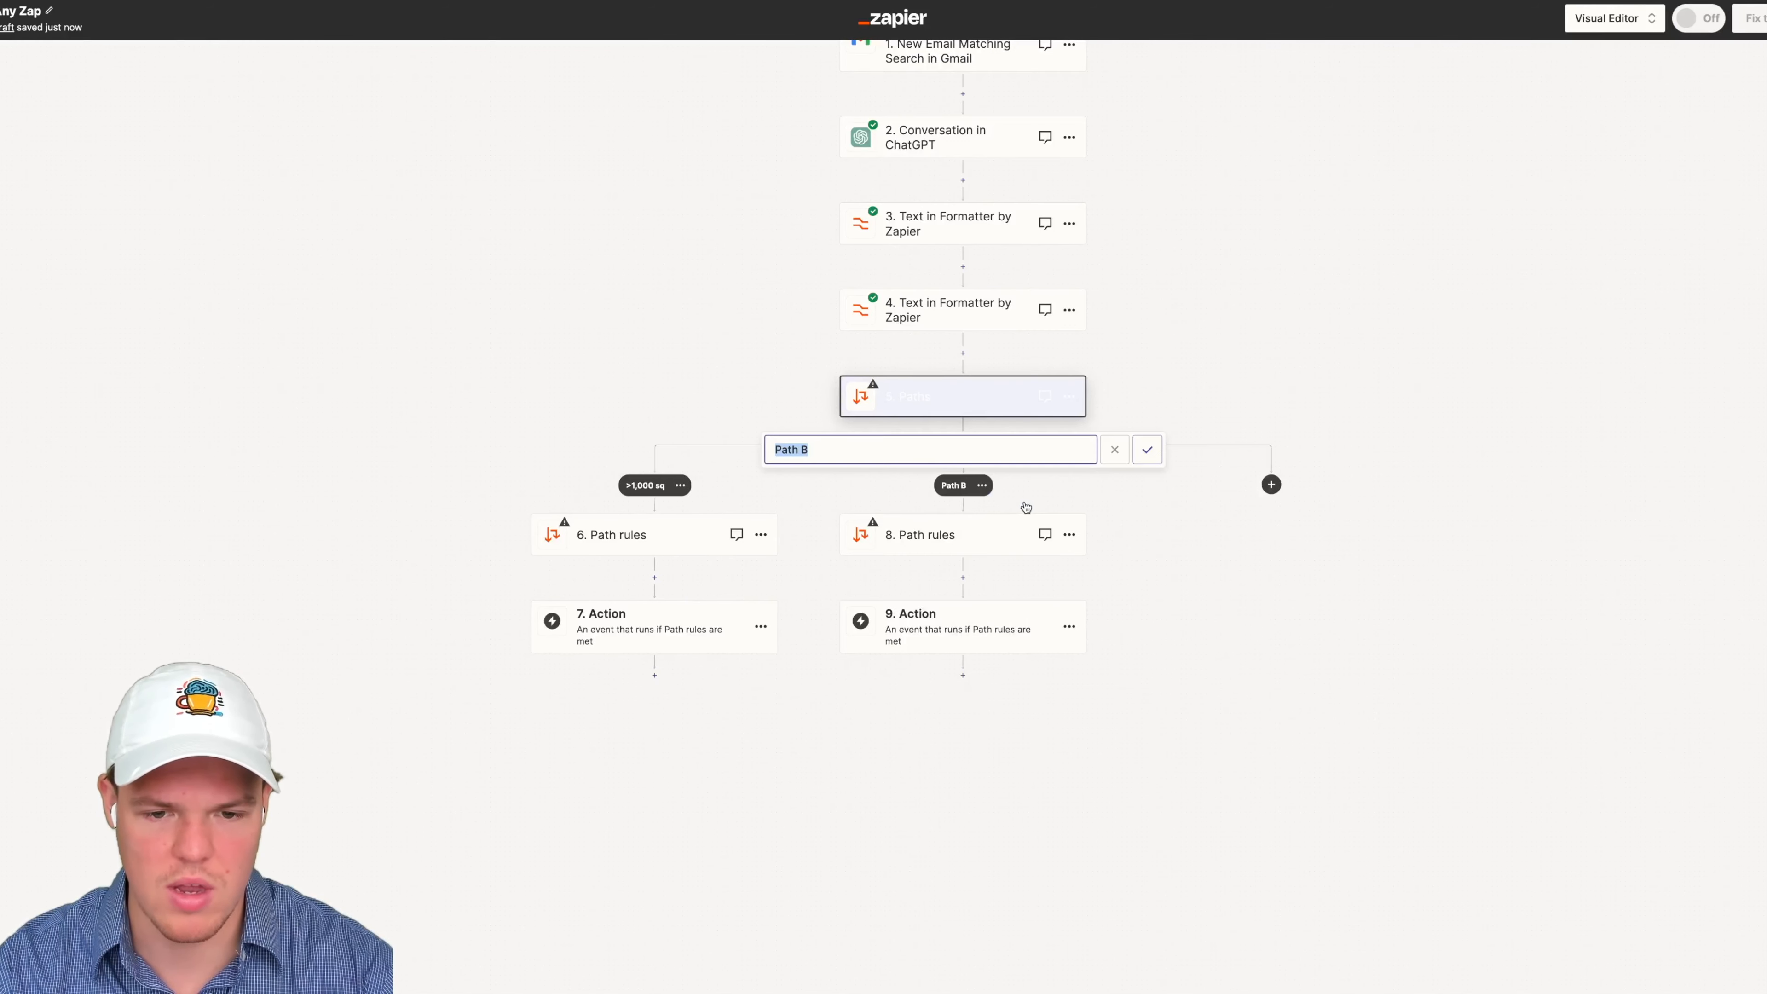
{"action": "type", "text": "<1,000 s"}
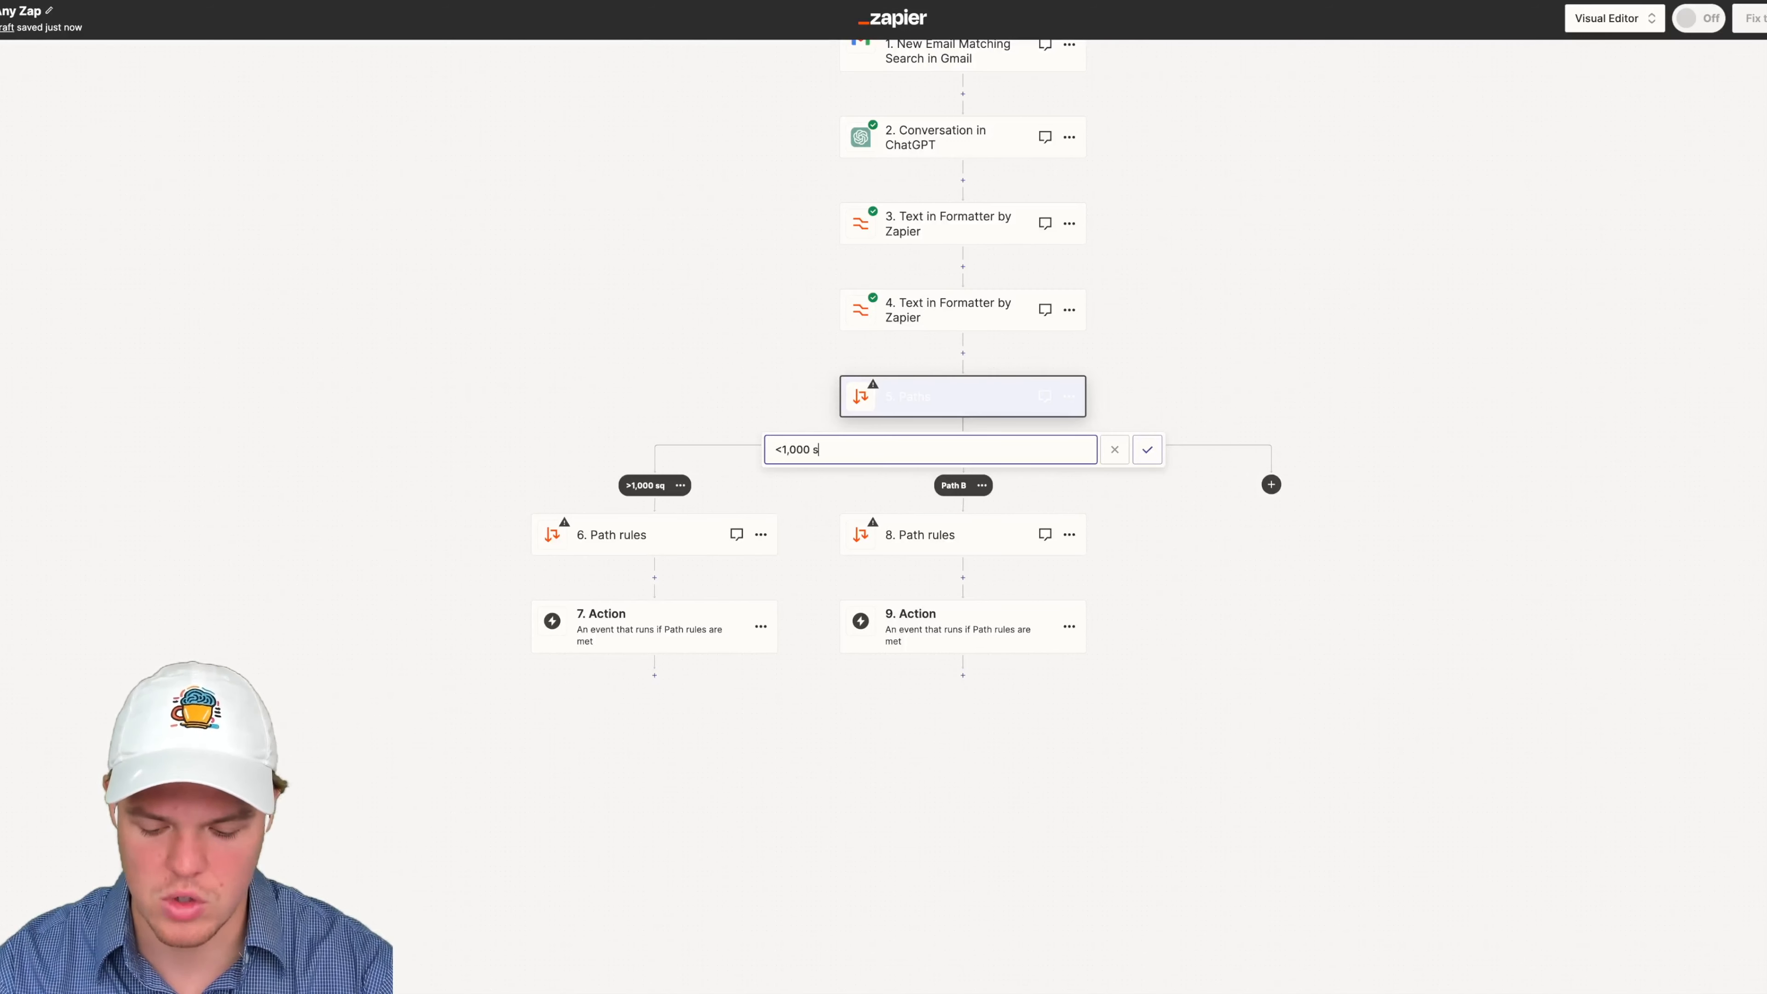
{"action": "left_click", "coordinate": [1156, 455]}
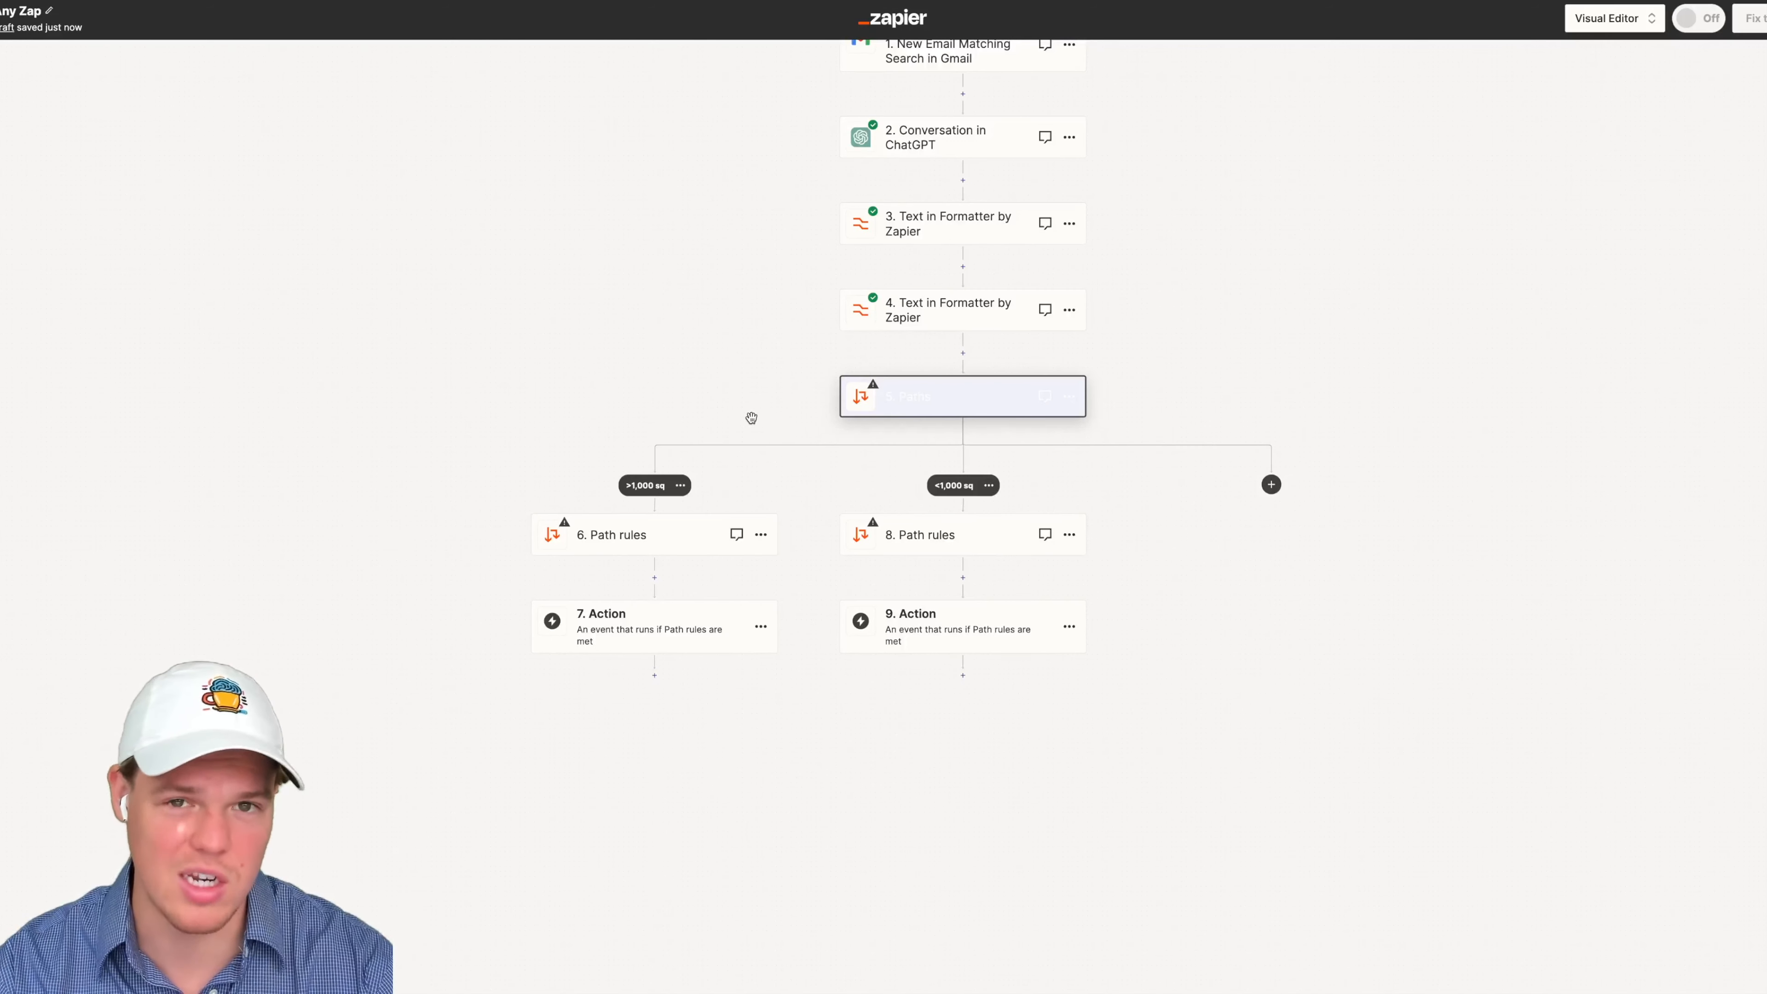
{"action": "scroll", "coordinate": [753, 419], "scroll_direction": "down", "scroll_amount": 1}
{"action": "scroll", "coordinate": [732, 402], "scroll_direction": "left", "scroll_amount": 2}
{"action": "scroll", "coordinate": [732, 402], "scroll_direction": "down", "scroll_amount": 1}
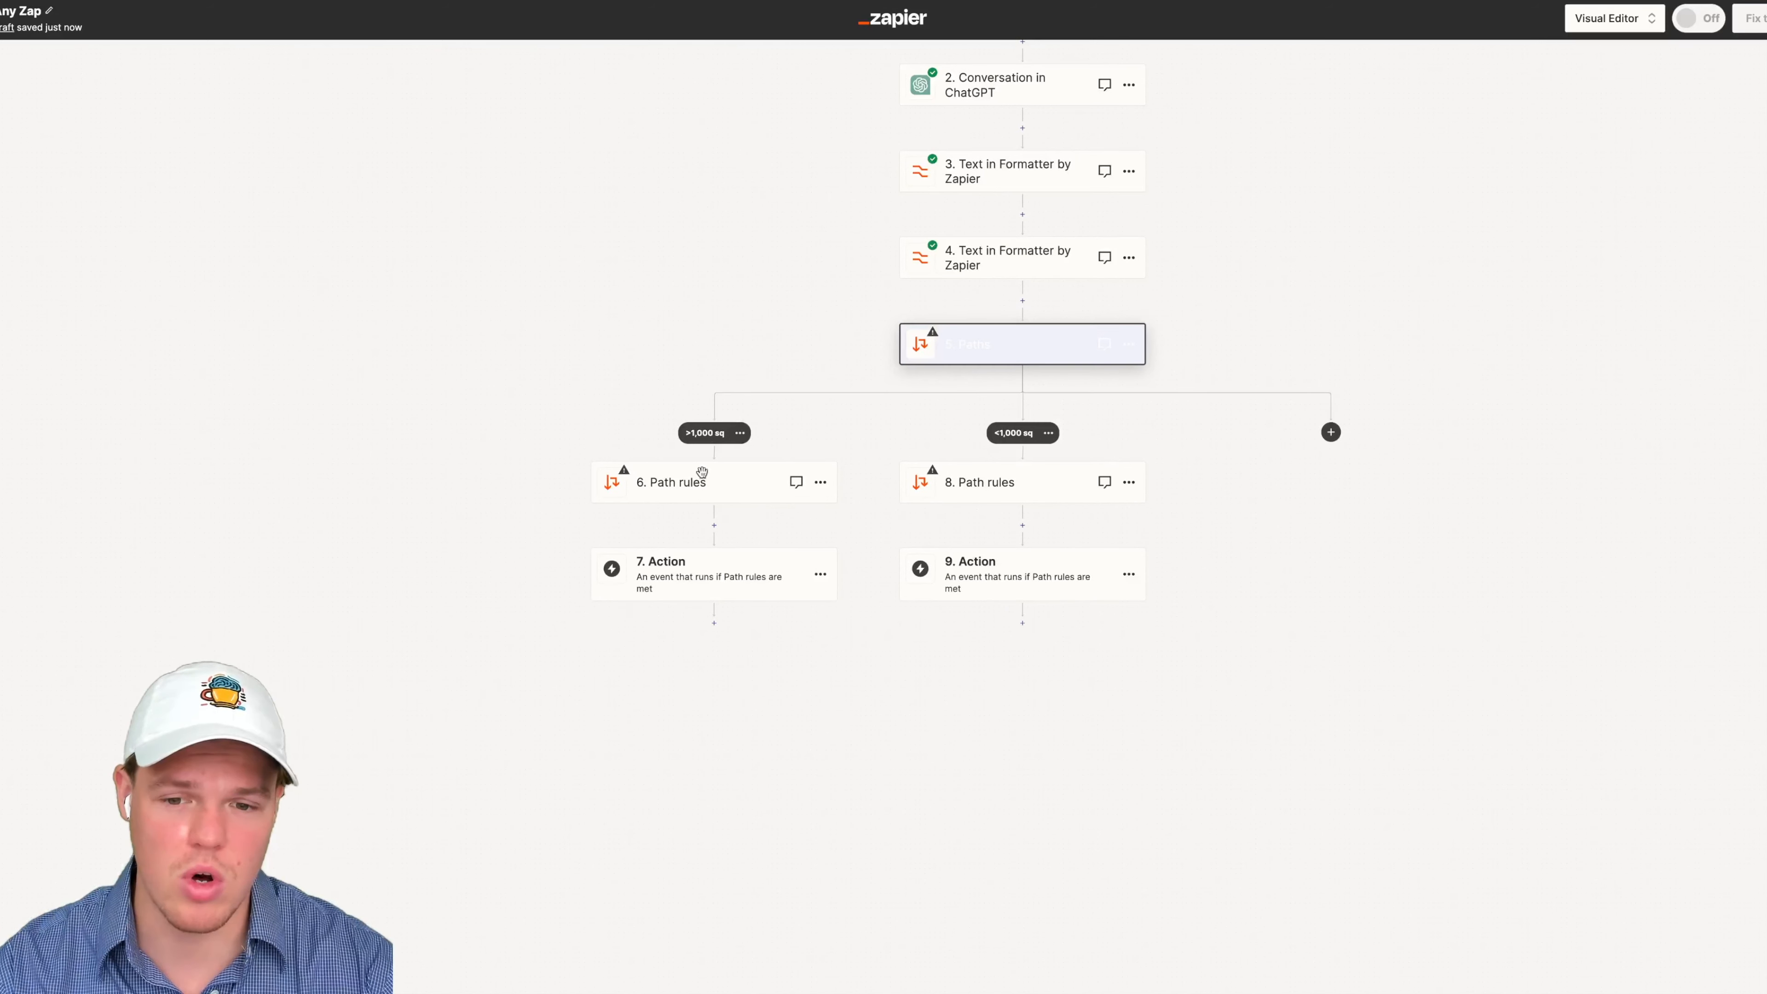
{"action": "scroll", "coordinate": [1133, 452], "scroll_direction": "down", "scroll_amount": 1}
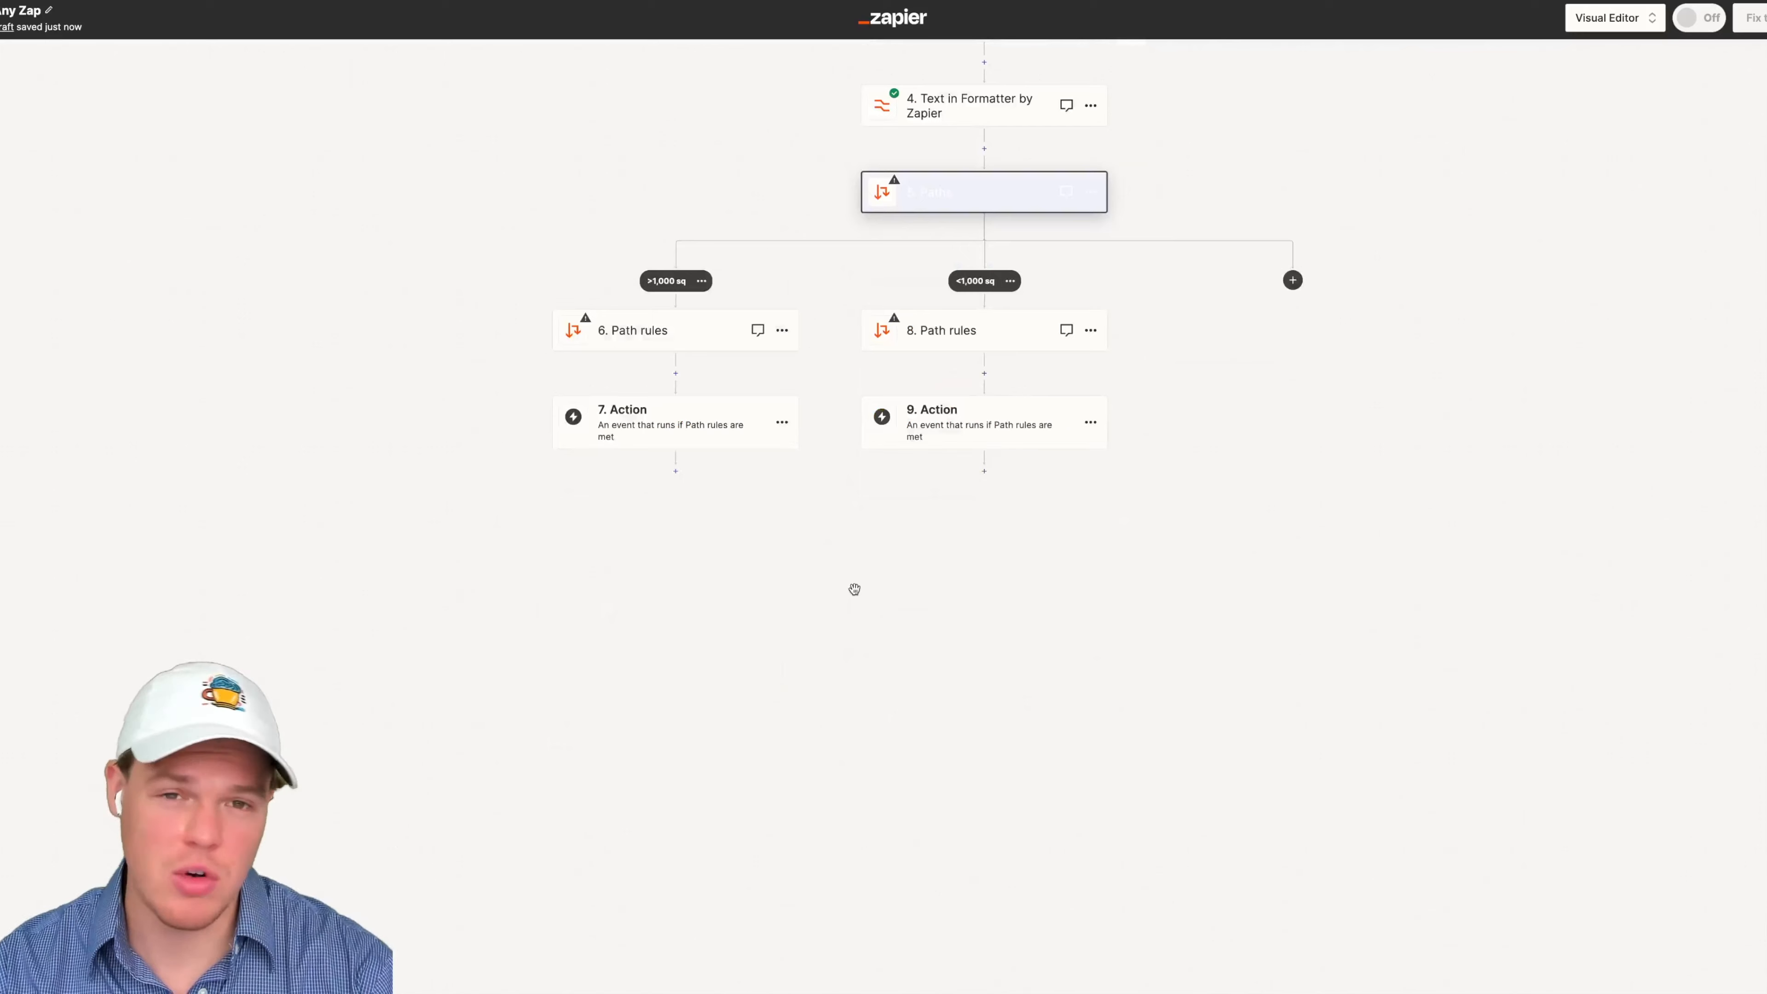
{"action": "left_click_drag", "start_coordinate": [855, 589], "coordinate": [976, 592]}
{"action": "left_click_drag", "start_coordinate": [970, 532], "coordinate": [937, 579]}
{"action": "left_click_drag", "start_coordinate": [1221, 406], "coordinate": [961, 467]}
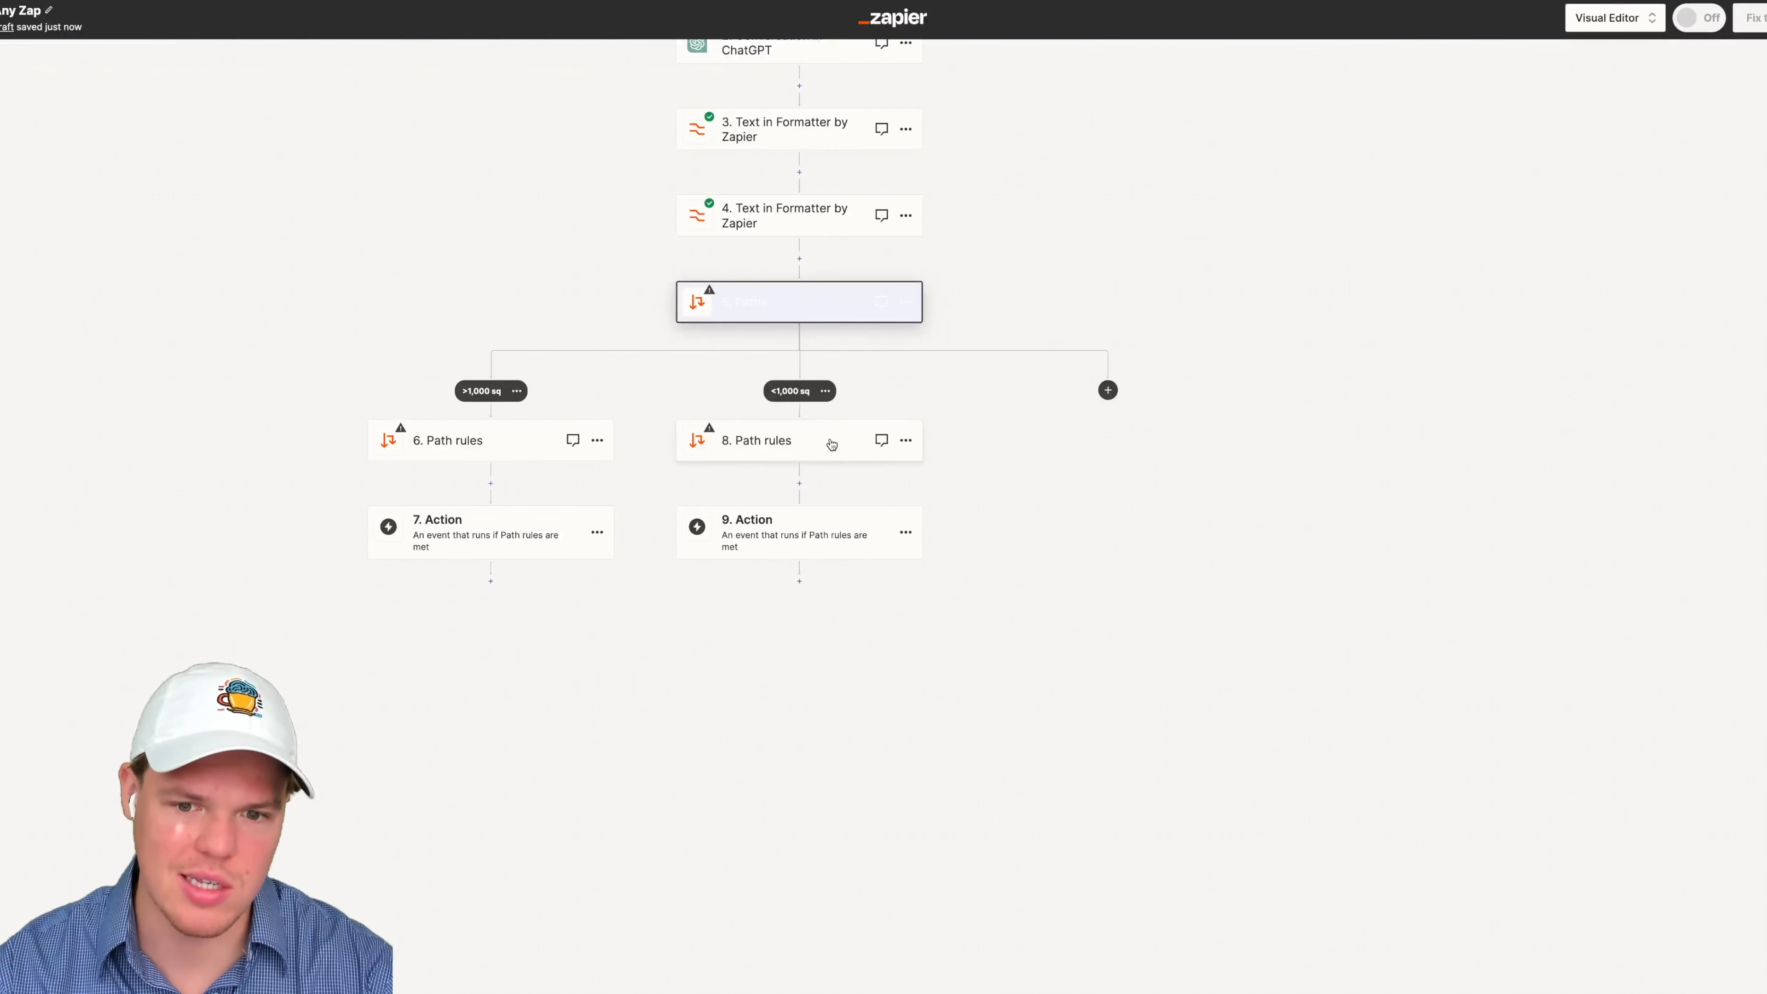
Step: Change the name of the "<1,000 sq" path to "=<1,000 sq"
{"action": "left_click", "coordinate": [824, 390]}
{"action": "left_click", "coordinate": [831, 400]}
{"action": "left_click", "coordinate": [613, 356]}
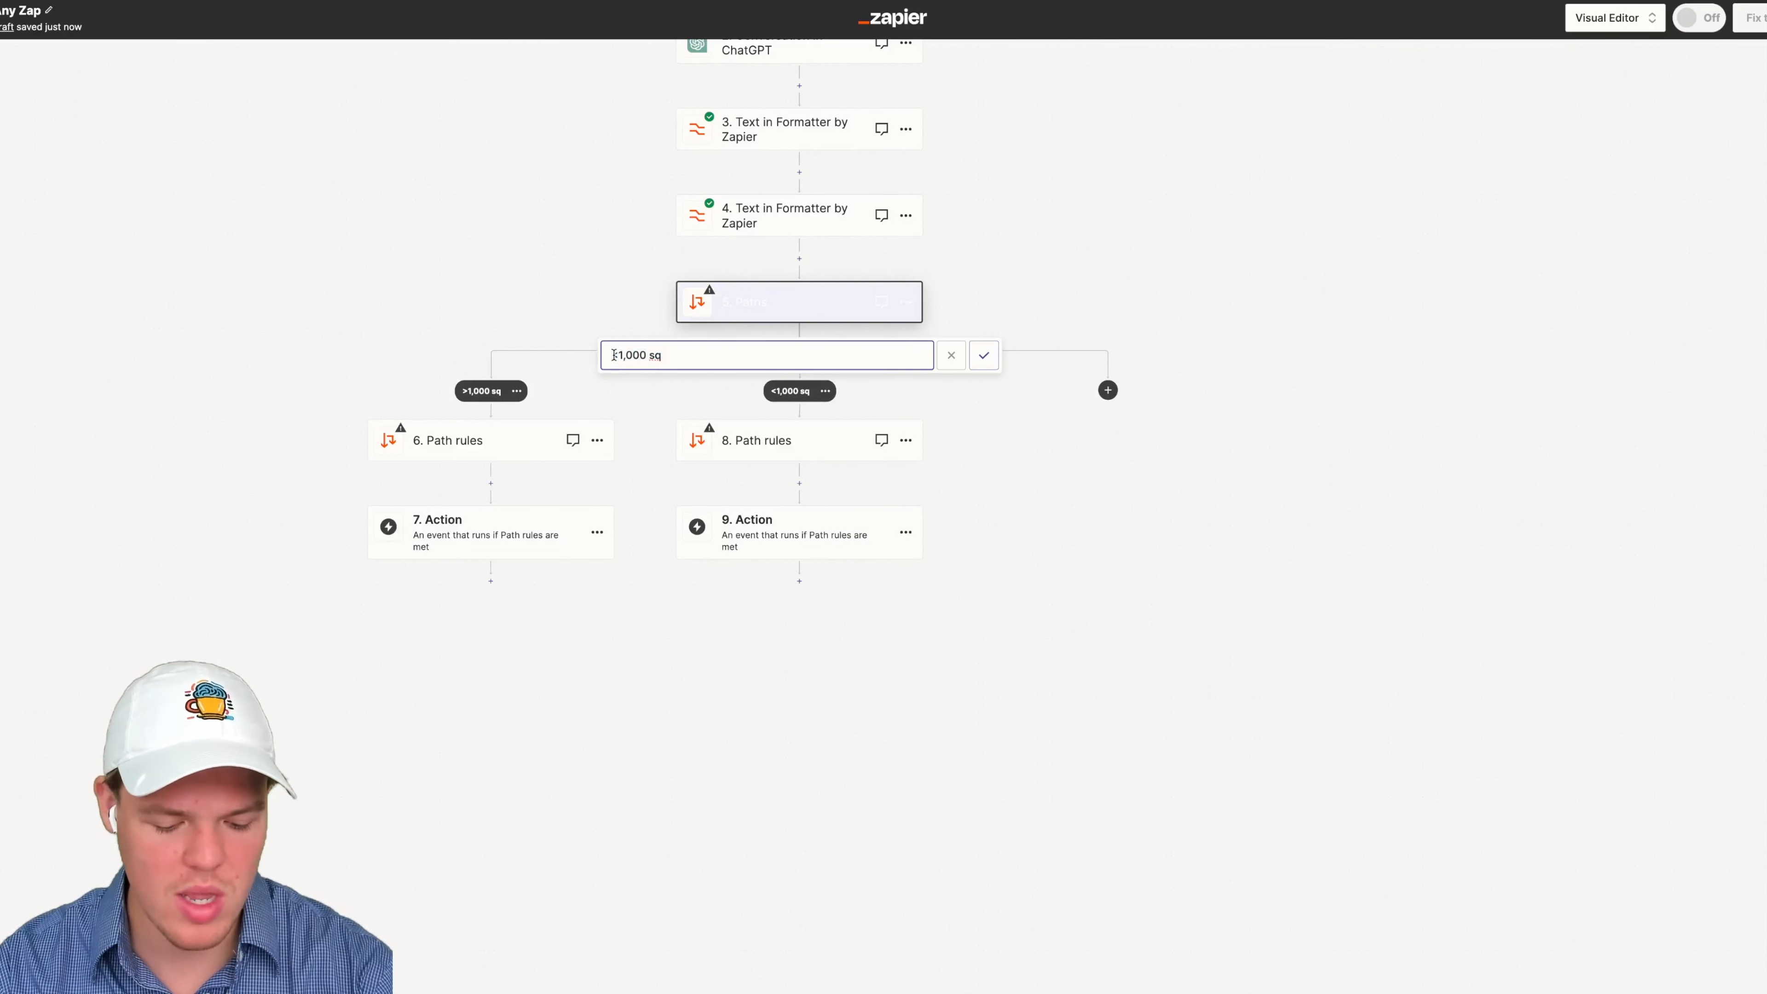
{"action": "type", "text": "="}
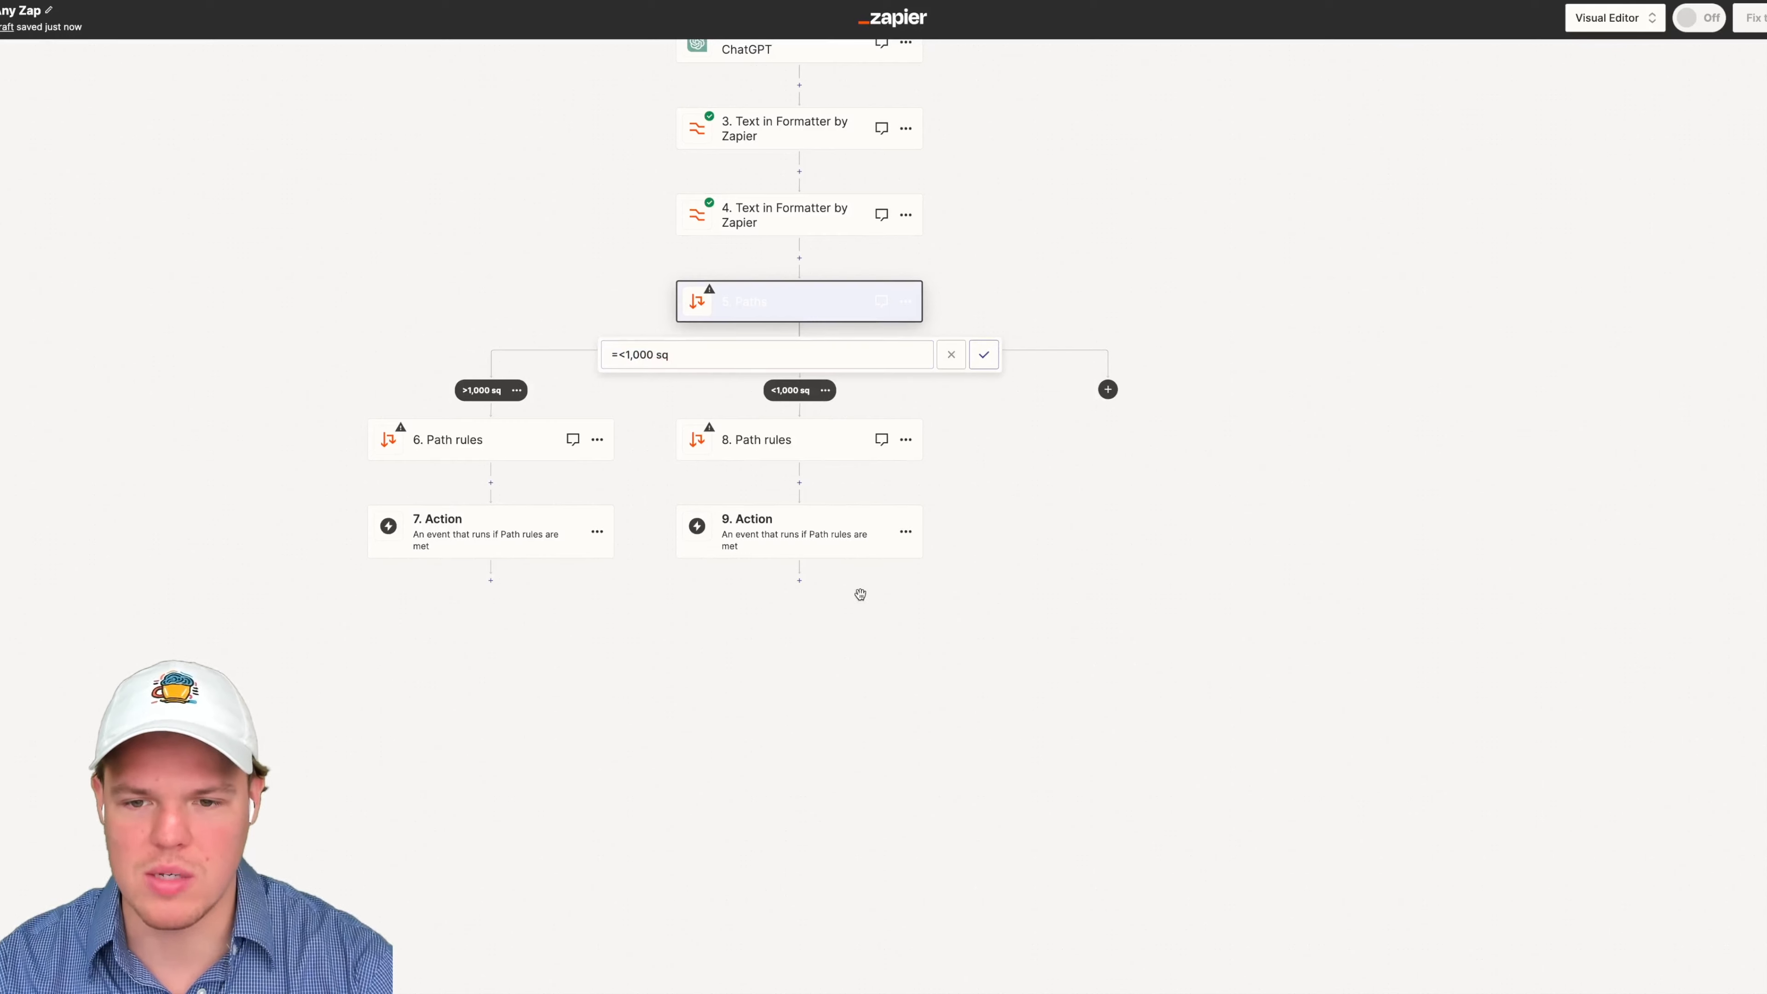
{"action": "left_click", "coordinate": [983, 355]}
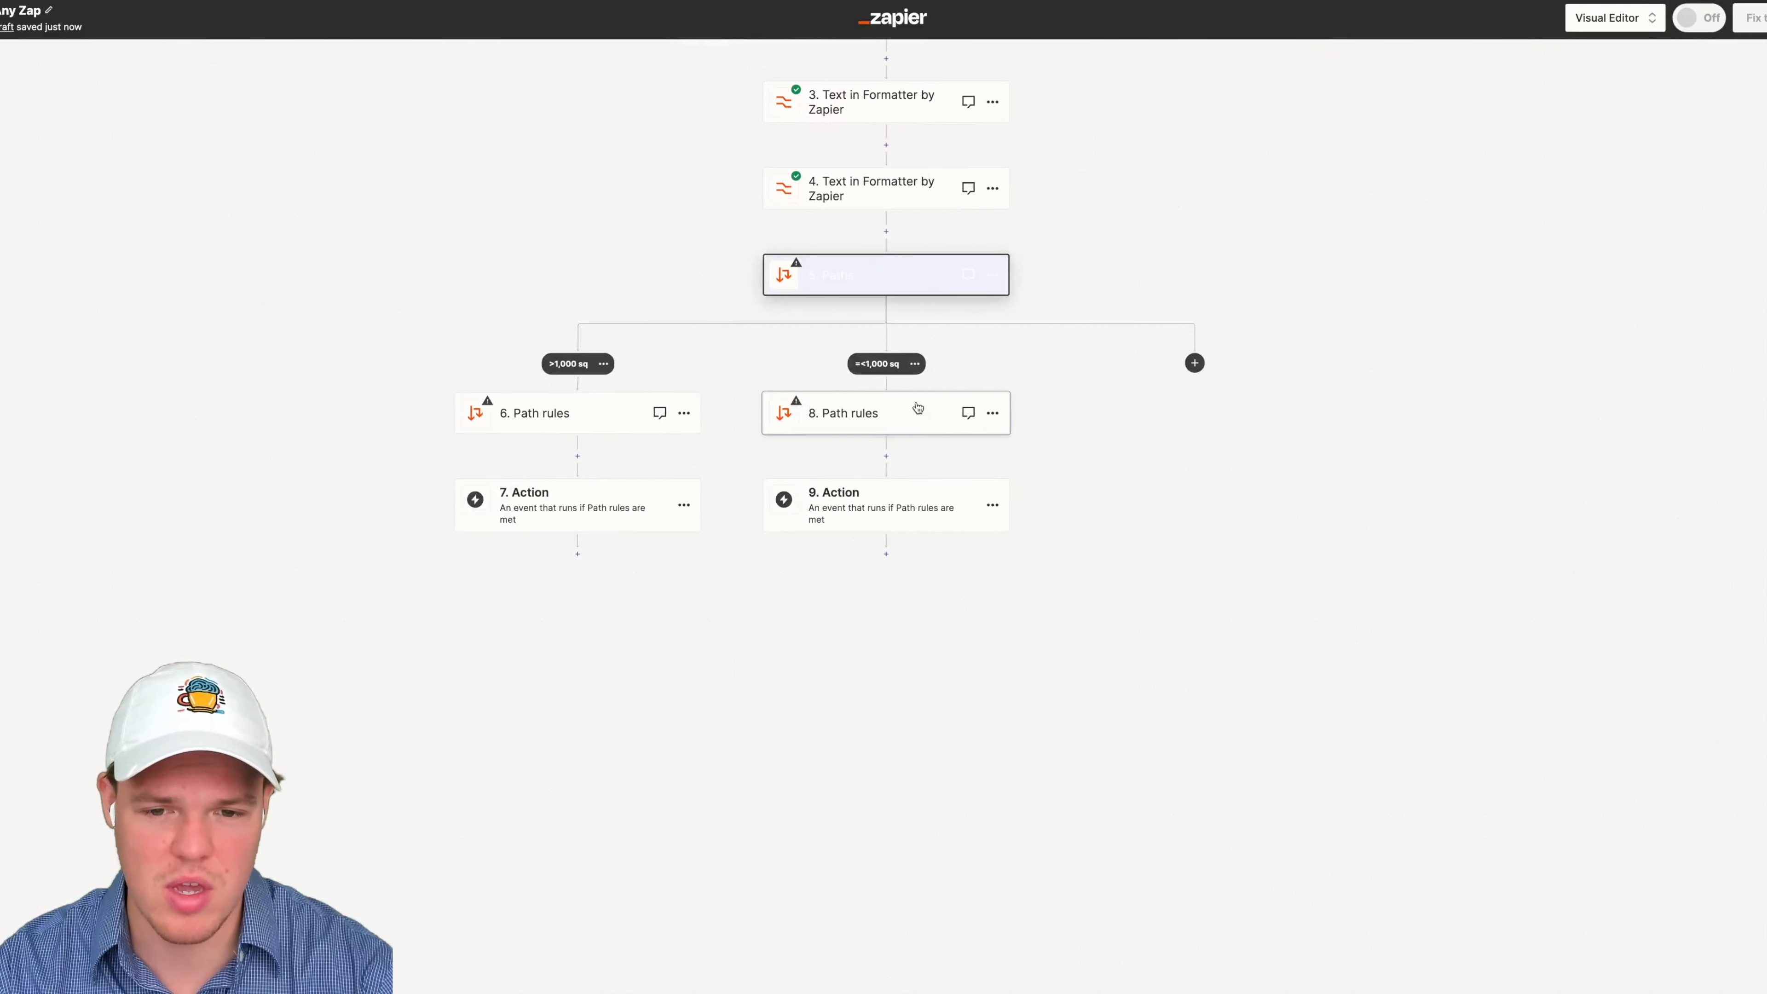
Step: Set the rule field of the "=<1,000 sq" path to the Output of the Replace formatter step
{"action": "left_click", "coordinate": [886, 418]}
{"action": "left_click", "coordinate": [1340, 199]}
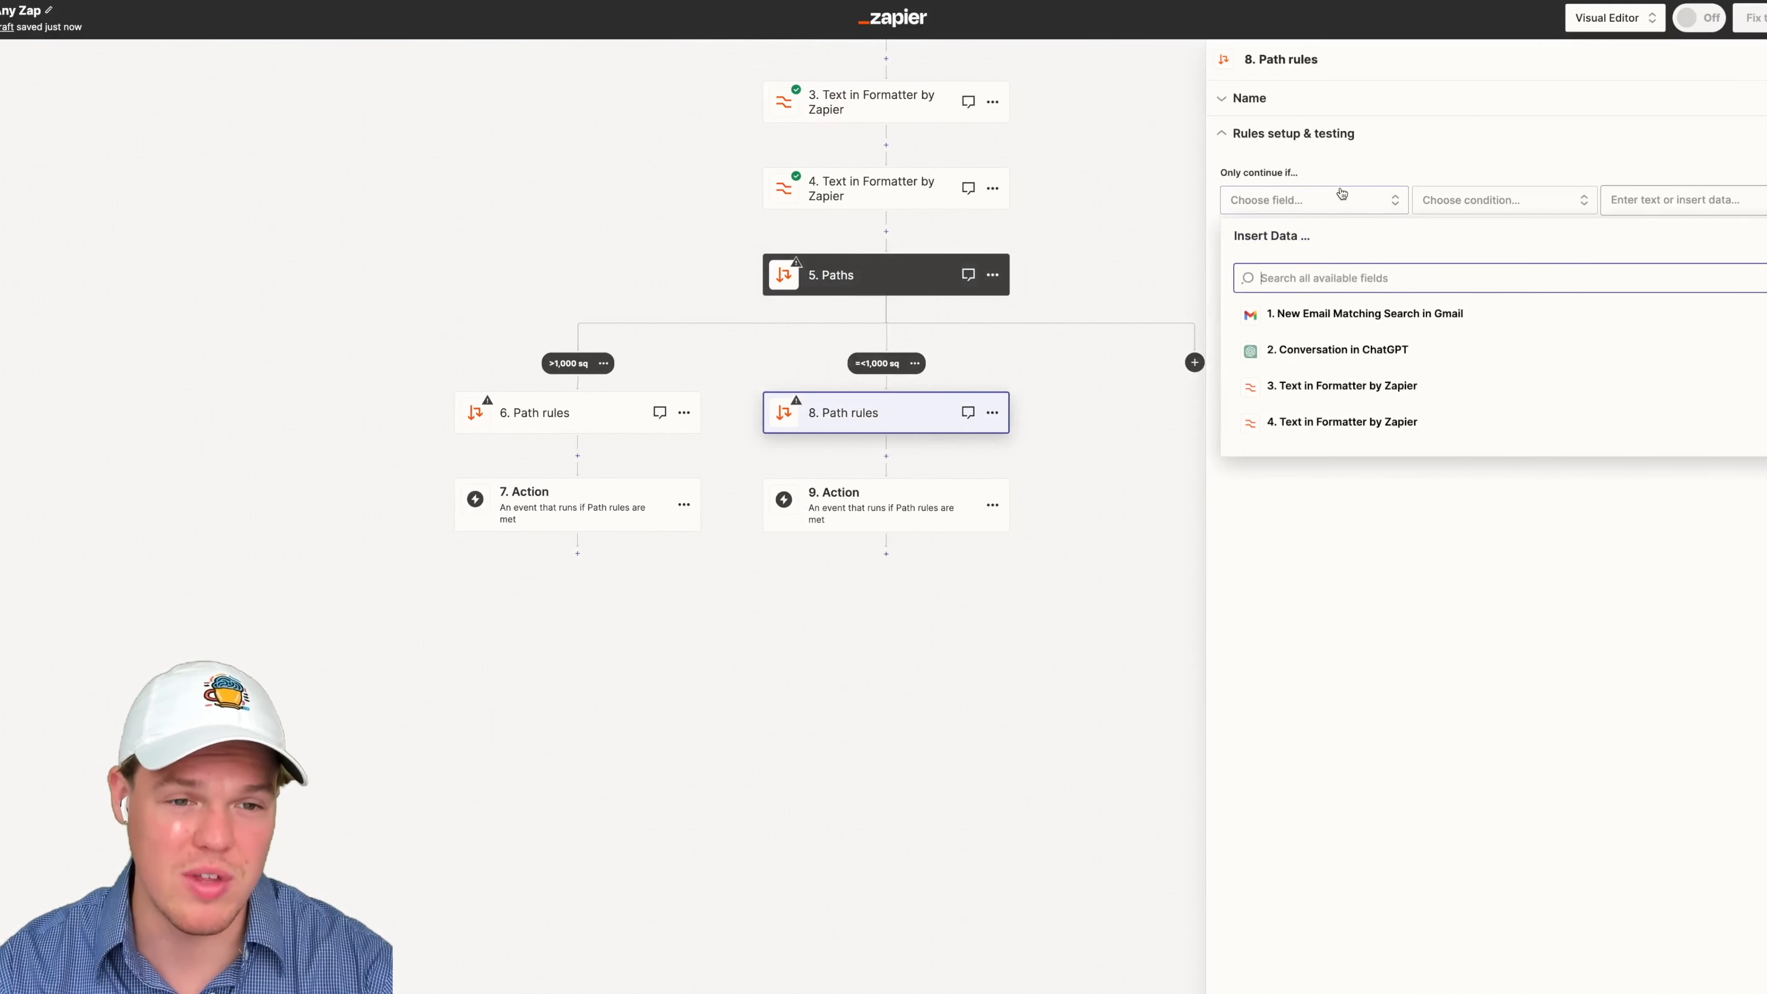
{"action": "left_click", "coordinate": [1314, 423]}
{"action": "left_click", "coordinate": [1293, 487]}
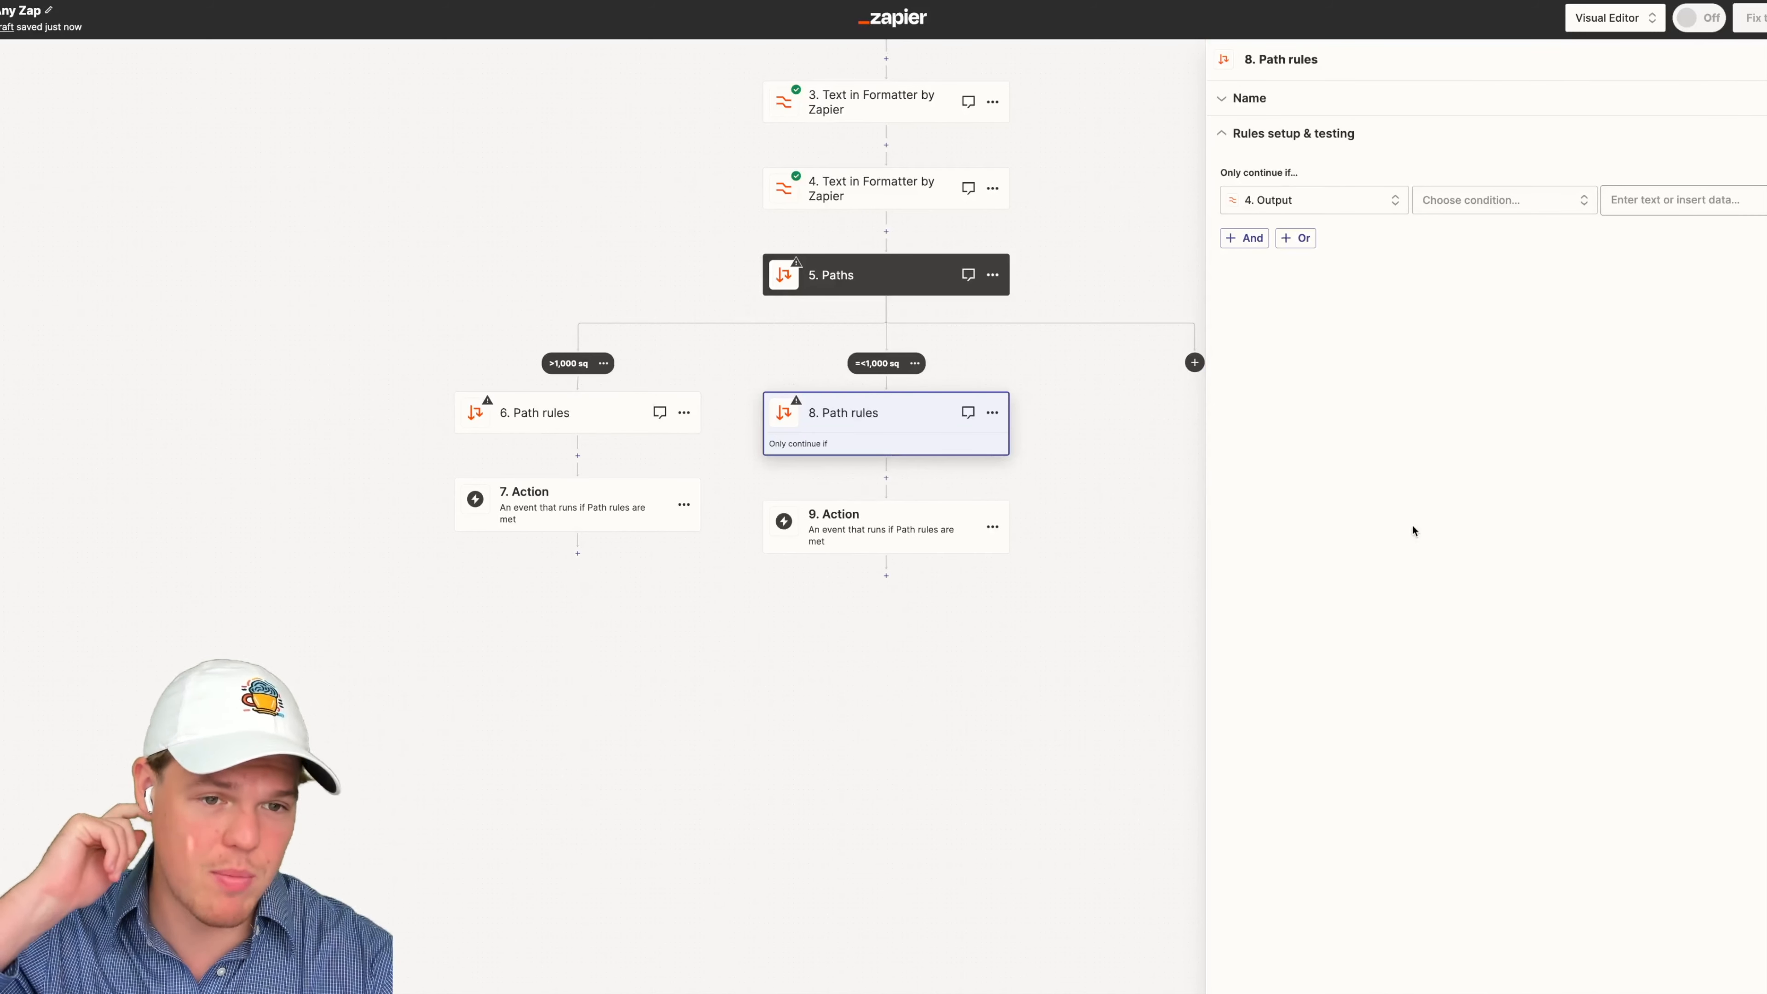
Step: Set the "=<1,000 sq" path rule's condition to (Number) Greater than with the value 999
{"action": "left_click", "coordinate": [1544, 200]}
{"action": "scroll", "coordinate": [1526, 309], "scroll_direction": "down", "scroll_amount": 6}
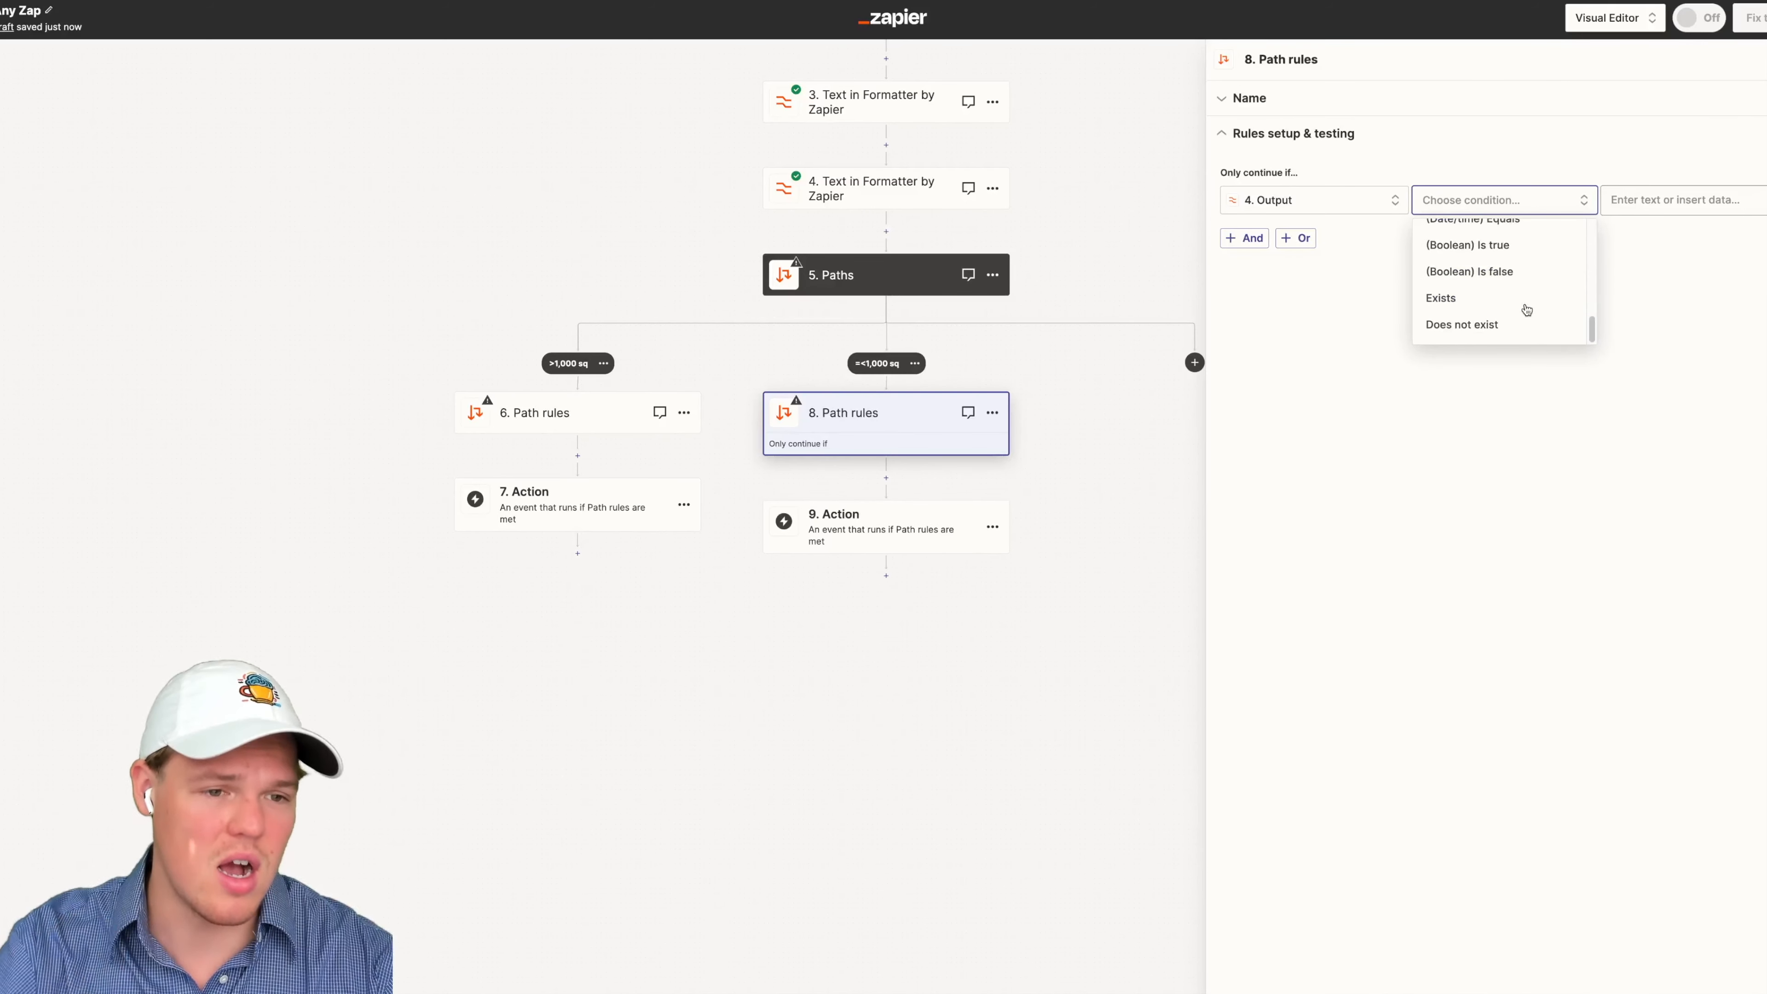
{"action": "scroll", "coordinate": [1500, 257], "scroll_direction": "up", "scroll_amount": 6}
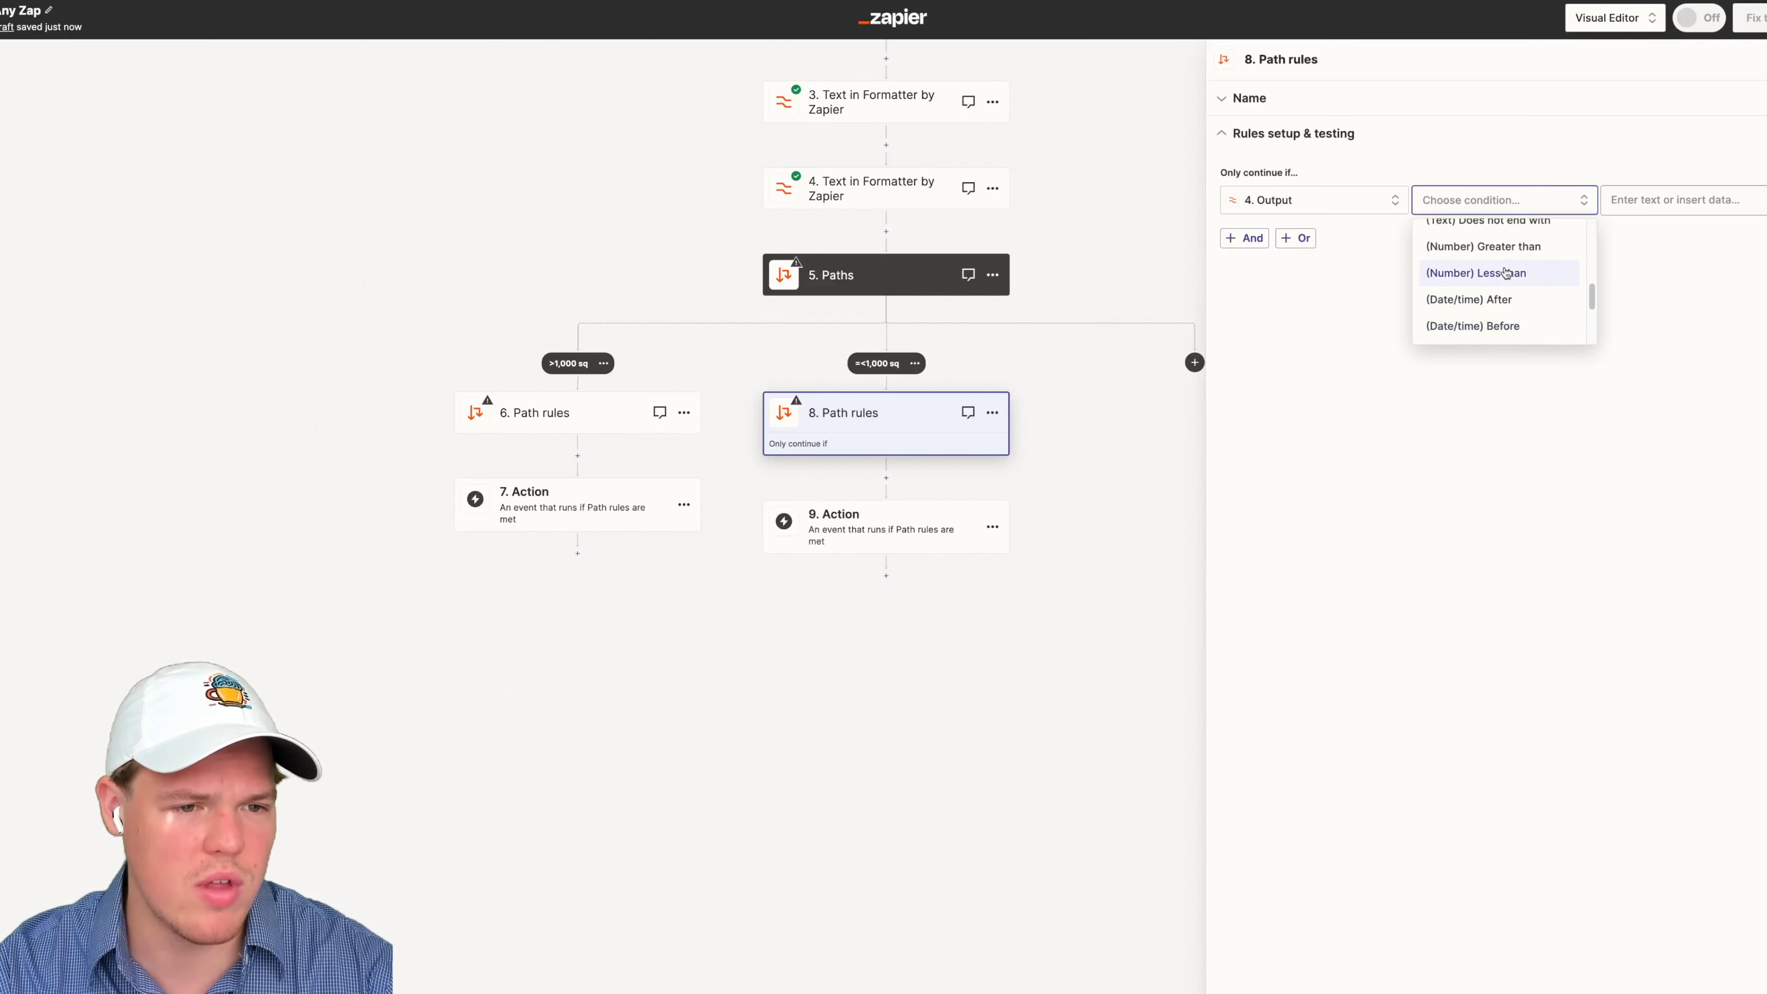
{"action": "scroll", "coordinate": [1506, 312], "scroll_direction": "down", "scroll_amount": 1}
{"action": "left_click", "coordinate": [1506, 313]}
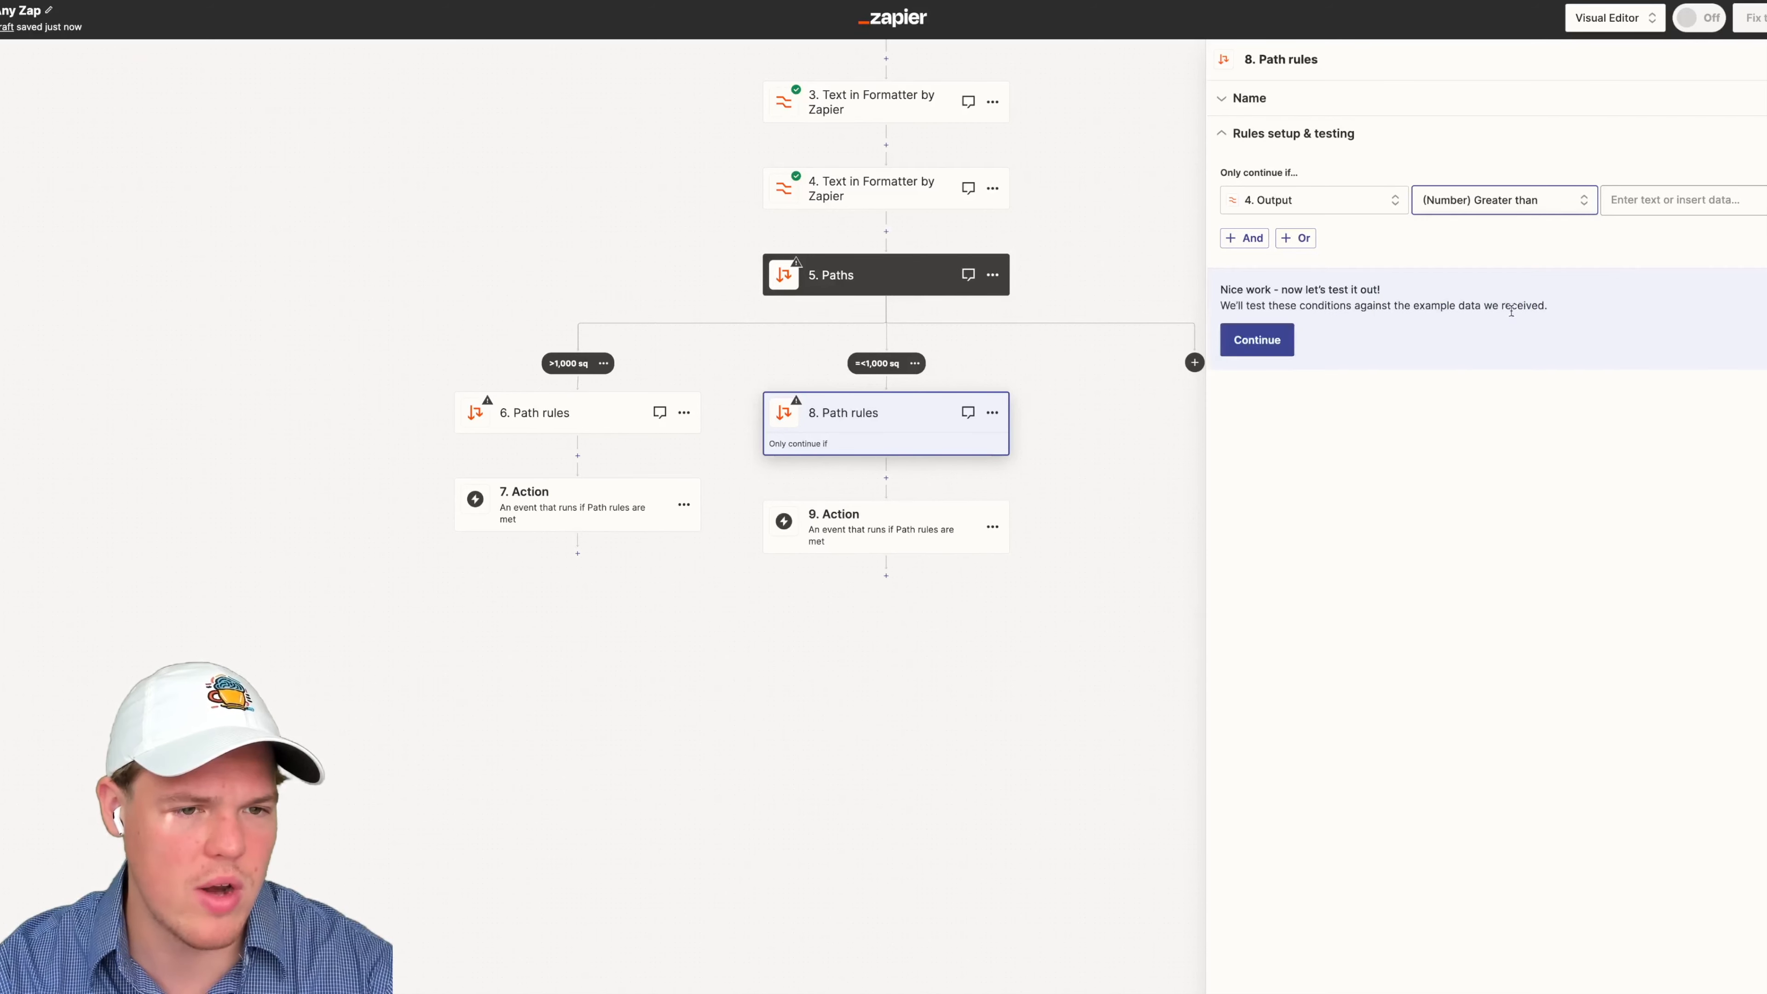
{"action": "left_click", "coordinate": [1665, 201]}
{"action": "type", "text": "999"}
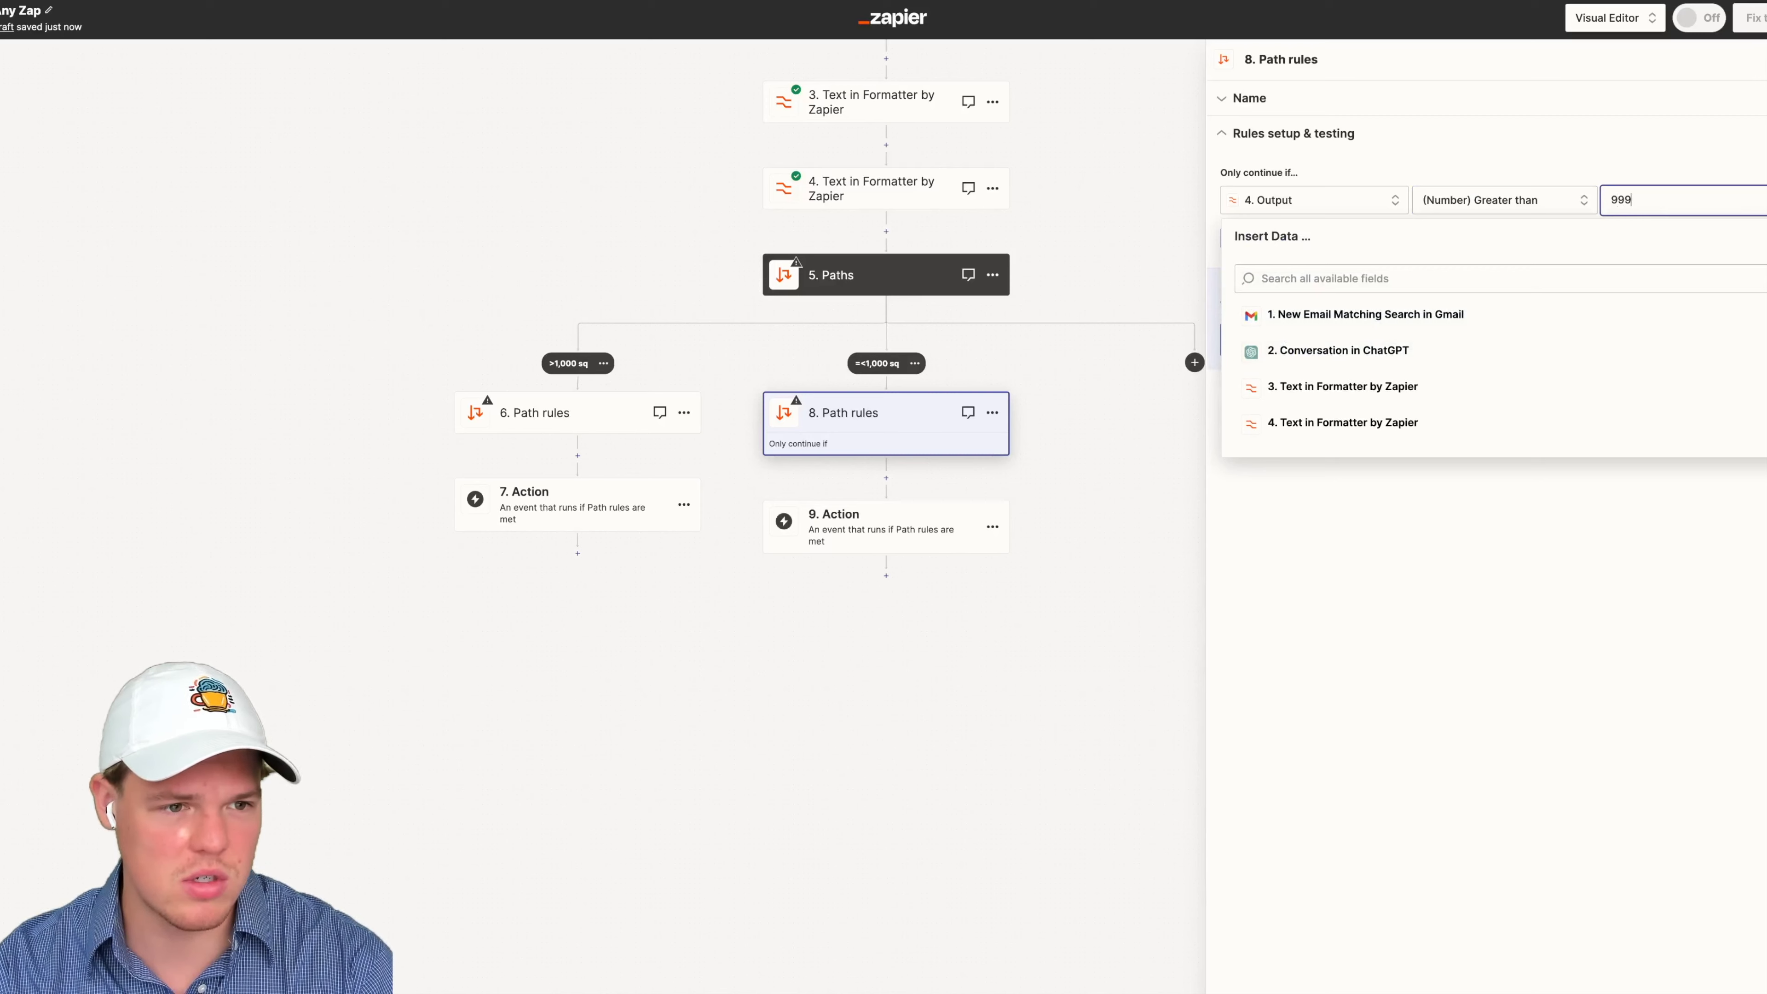
{"action": "left_click", "coordinate": [1609, 813]}
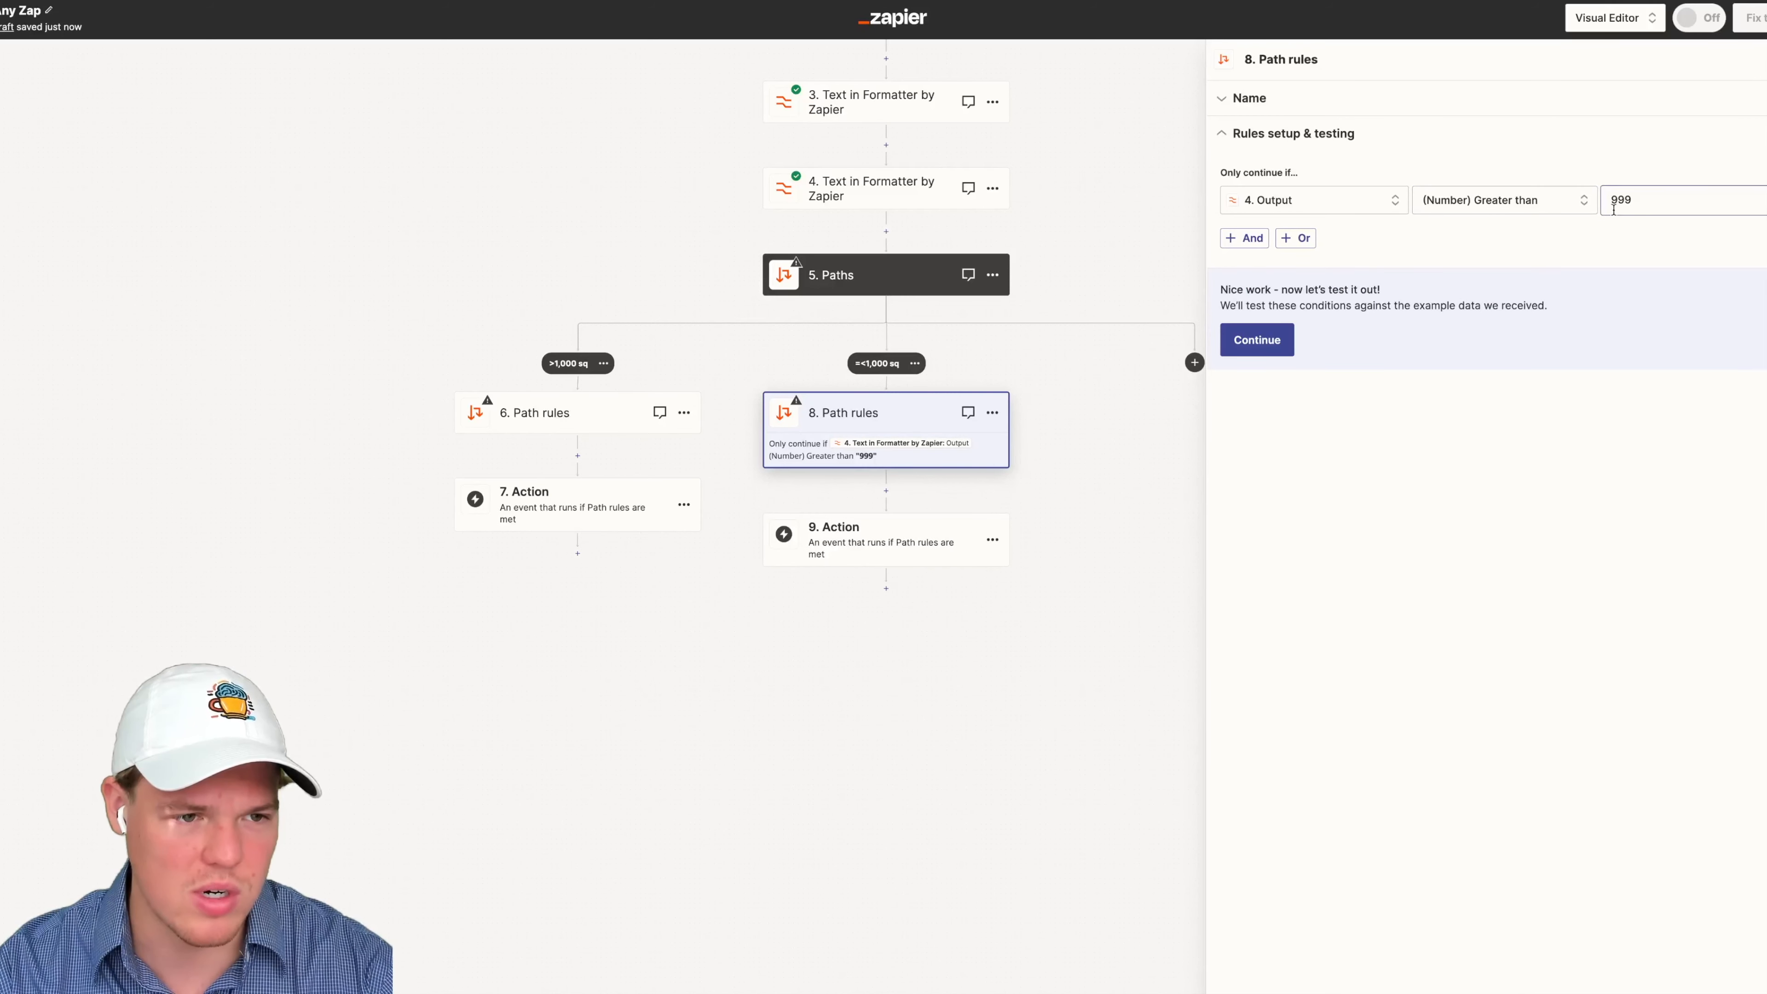
Step: Test the "=<1,000 sq" path rule against the example data
{"action": "left_click", "coordinate": [1262, 342]}
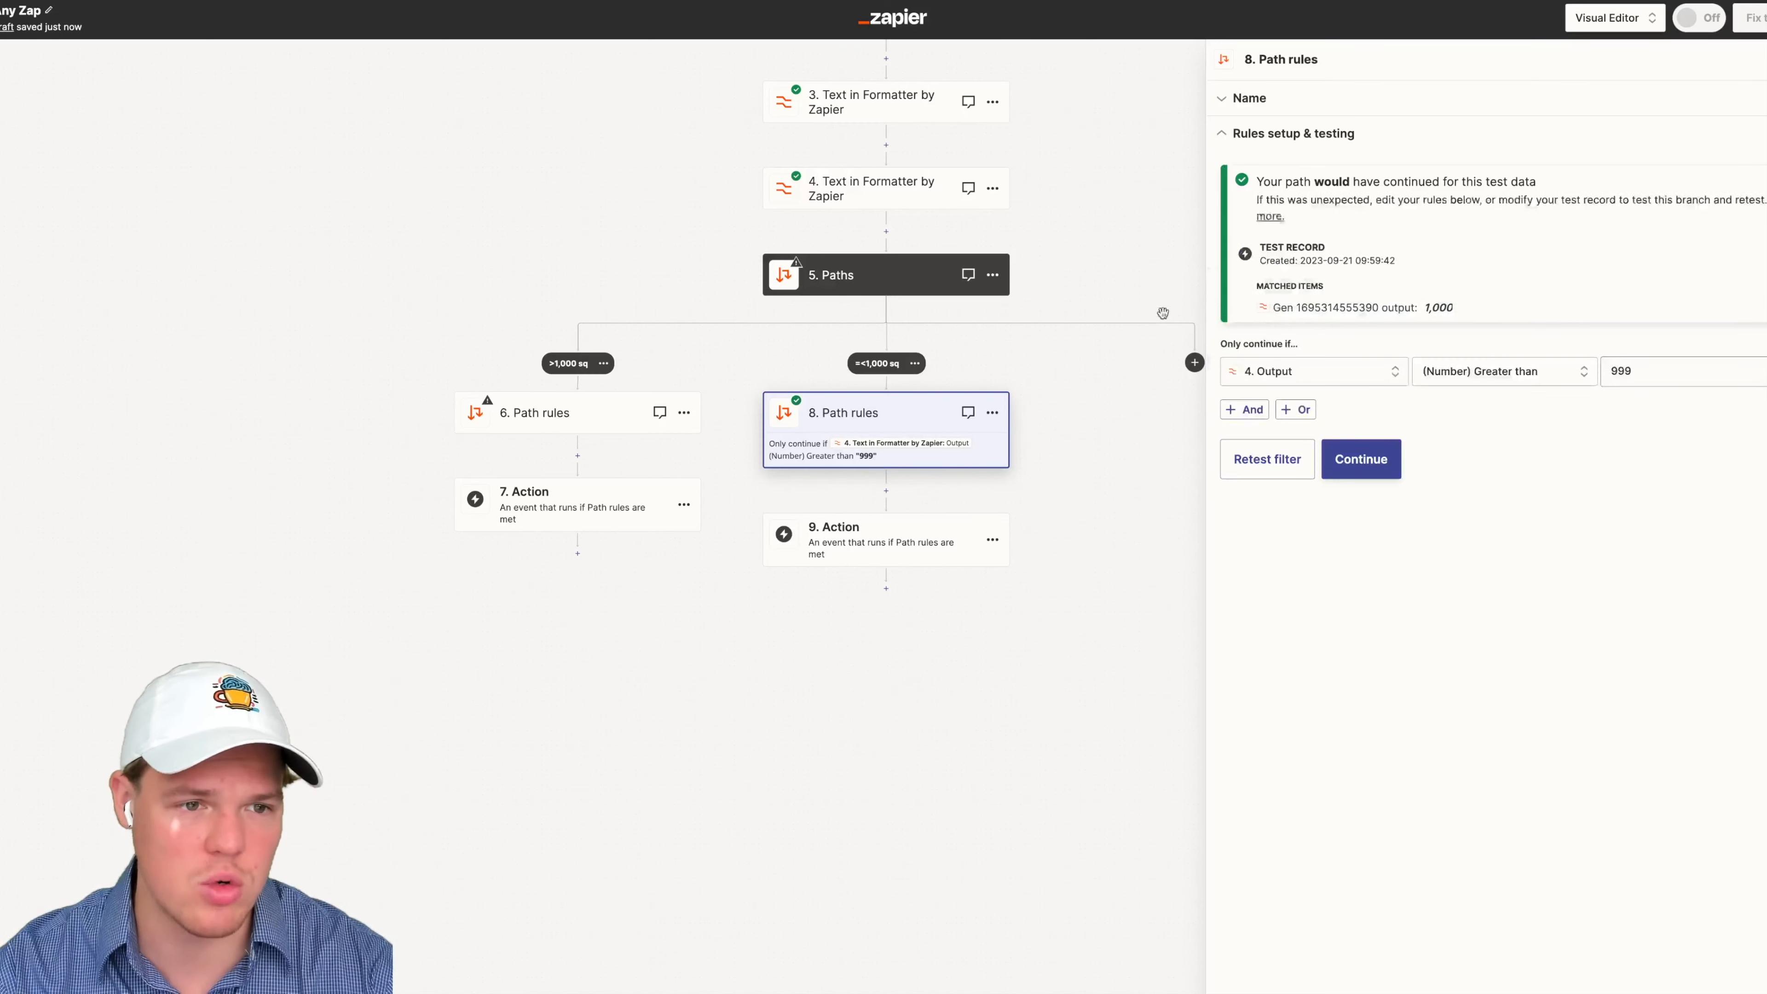
{"action": "scroll", "coordinate": [1169, 327], "scroll_direction": "down", "scroll_amount": 3}
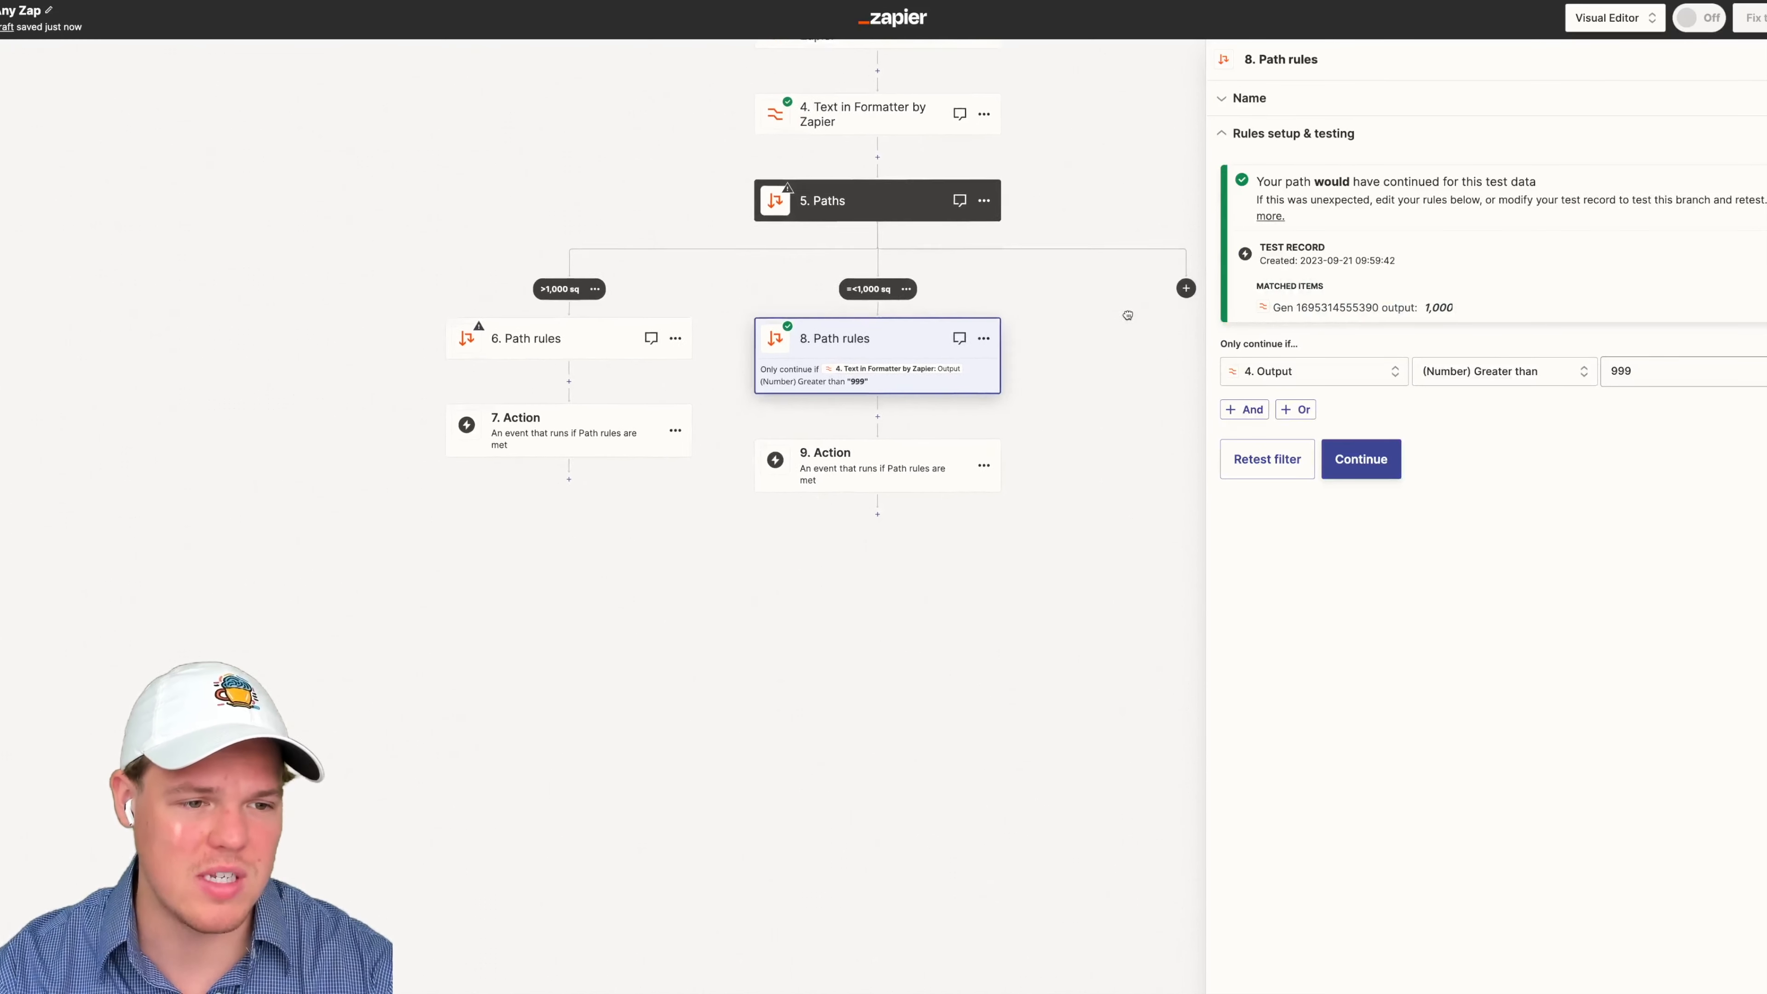
{"action": "left_click", "coordinate": [1631, 370]}
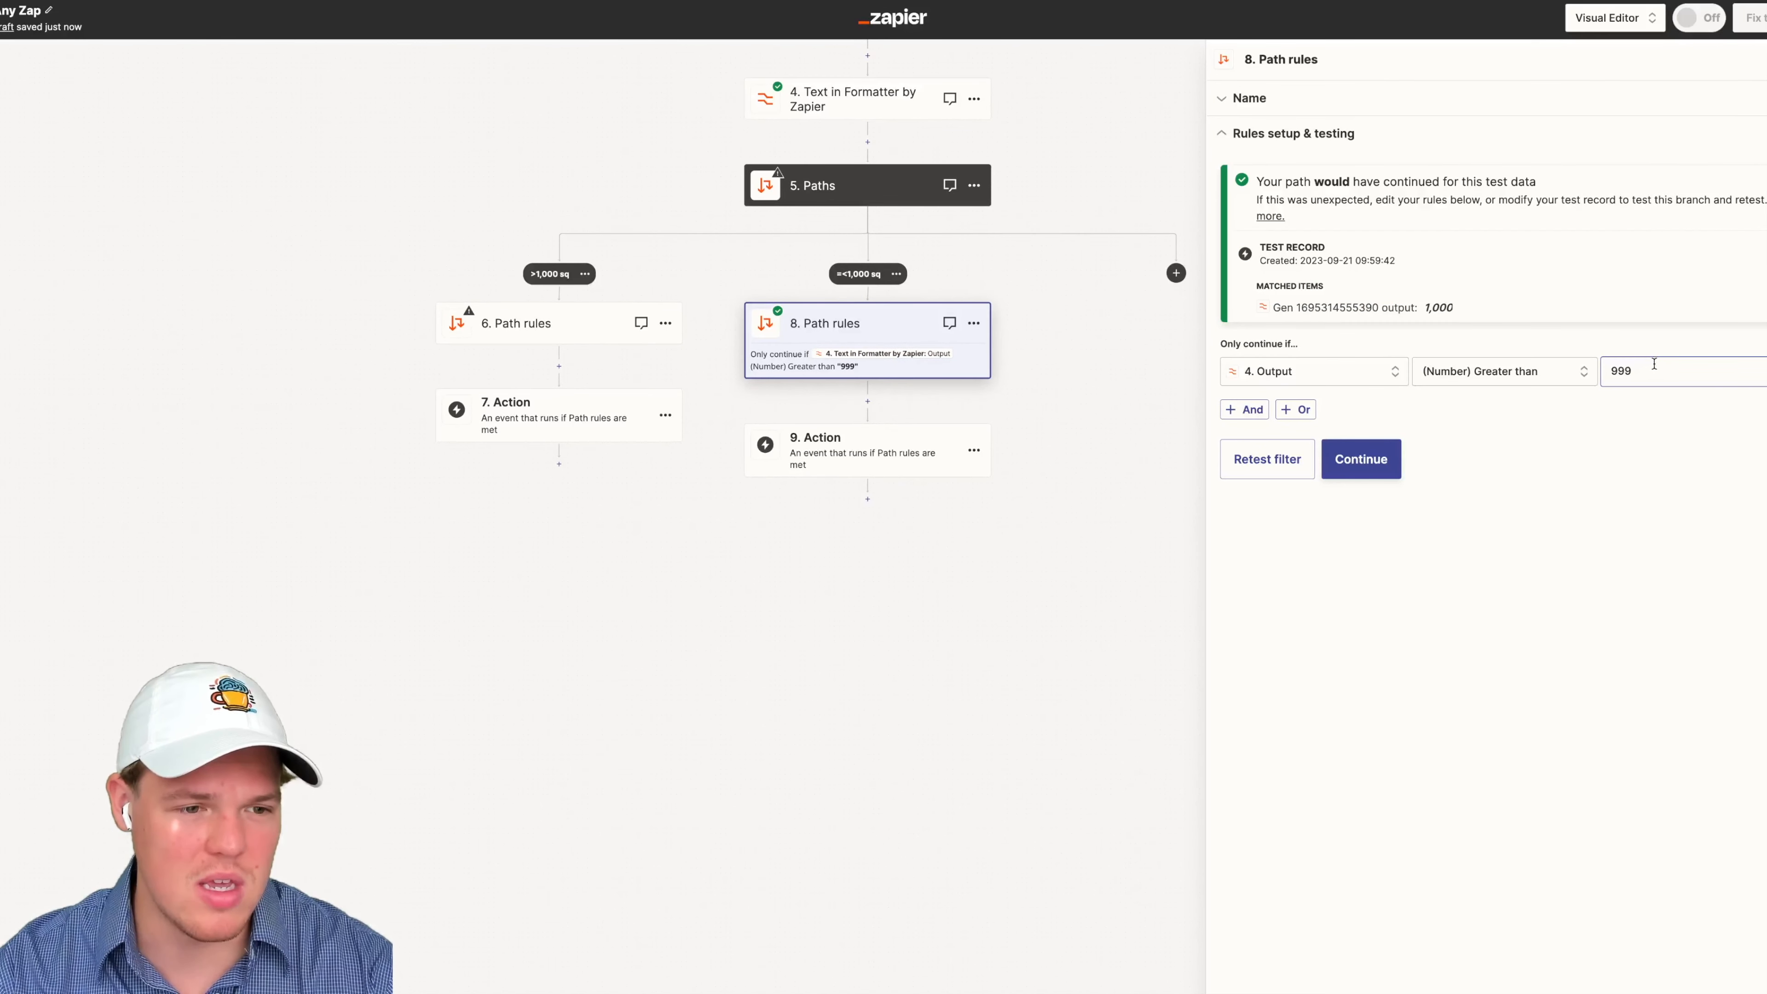
Step: Set Google Drive as the app for the empty action under the "=<1,000 sq" path
{"action": "left_click", "coordinate": [901, 468]}
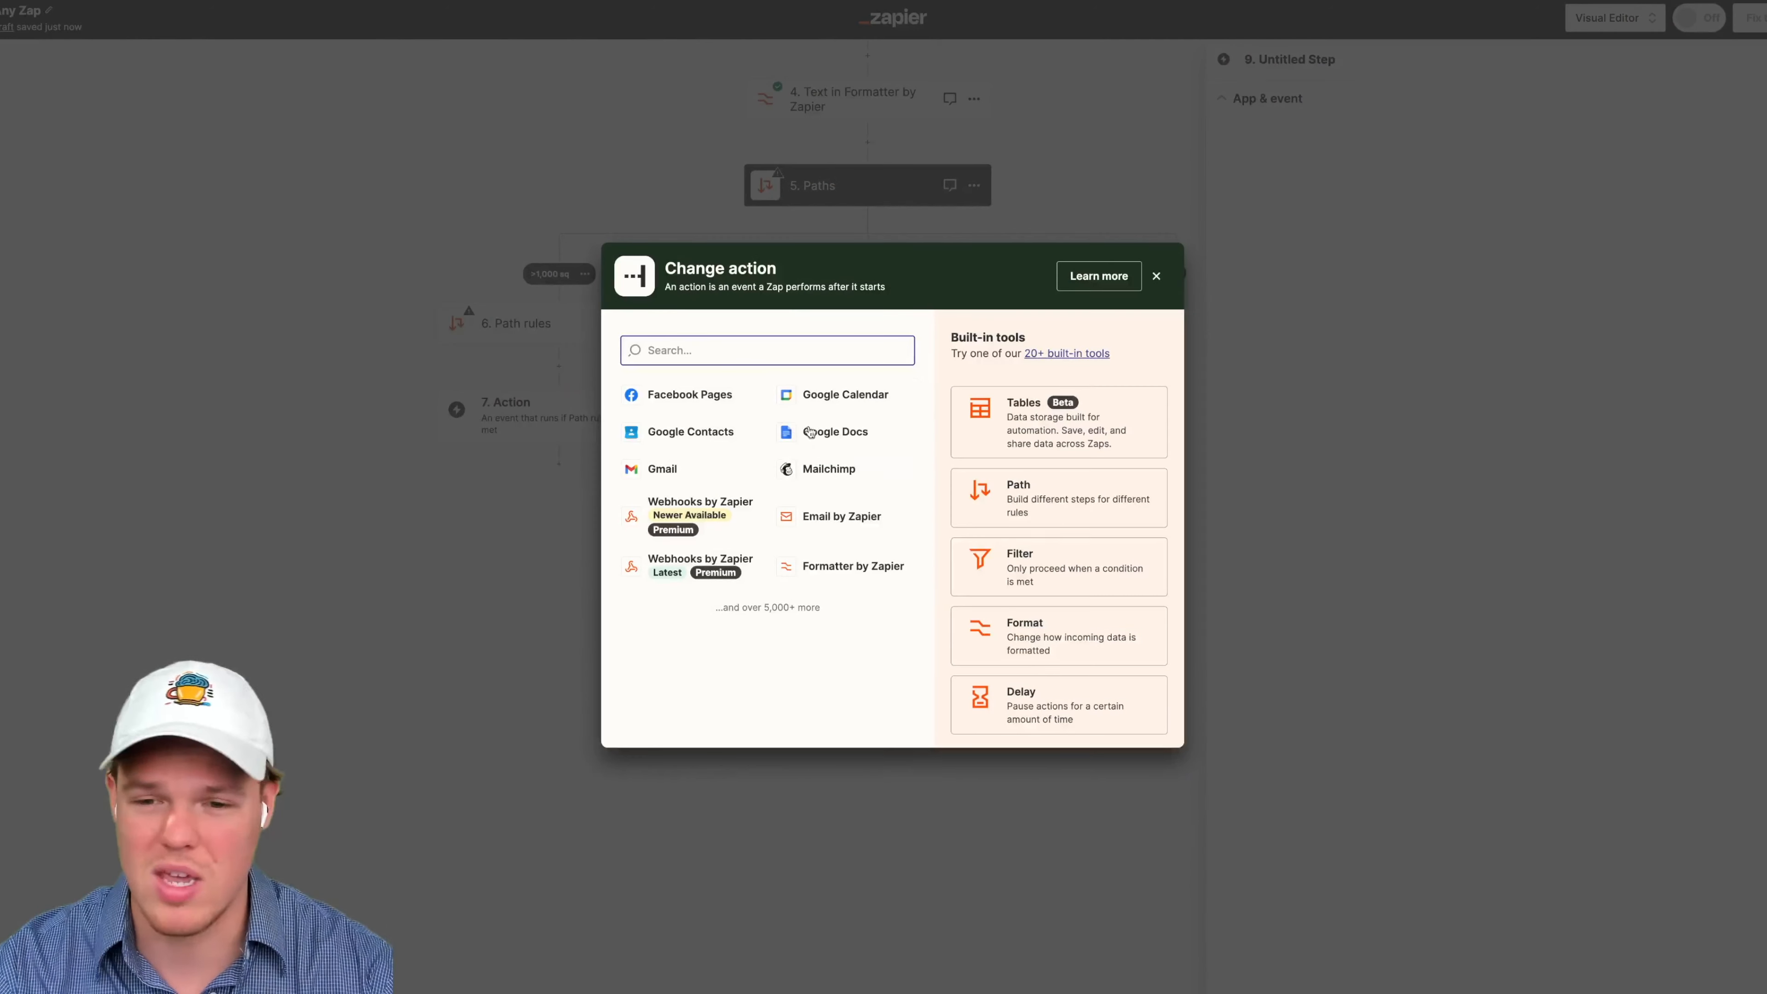
{"action": "type", "text": "google "}
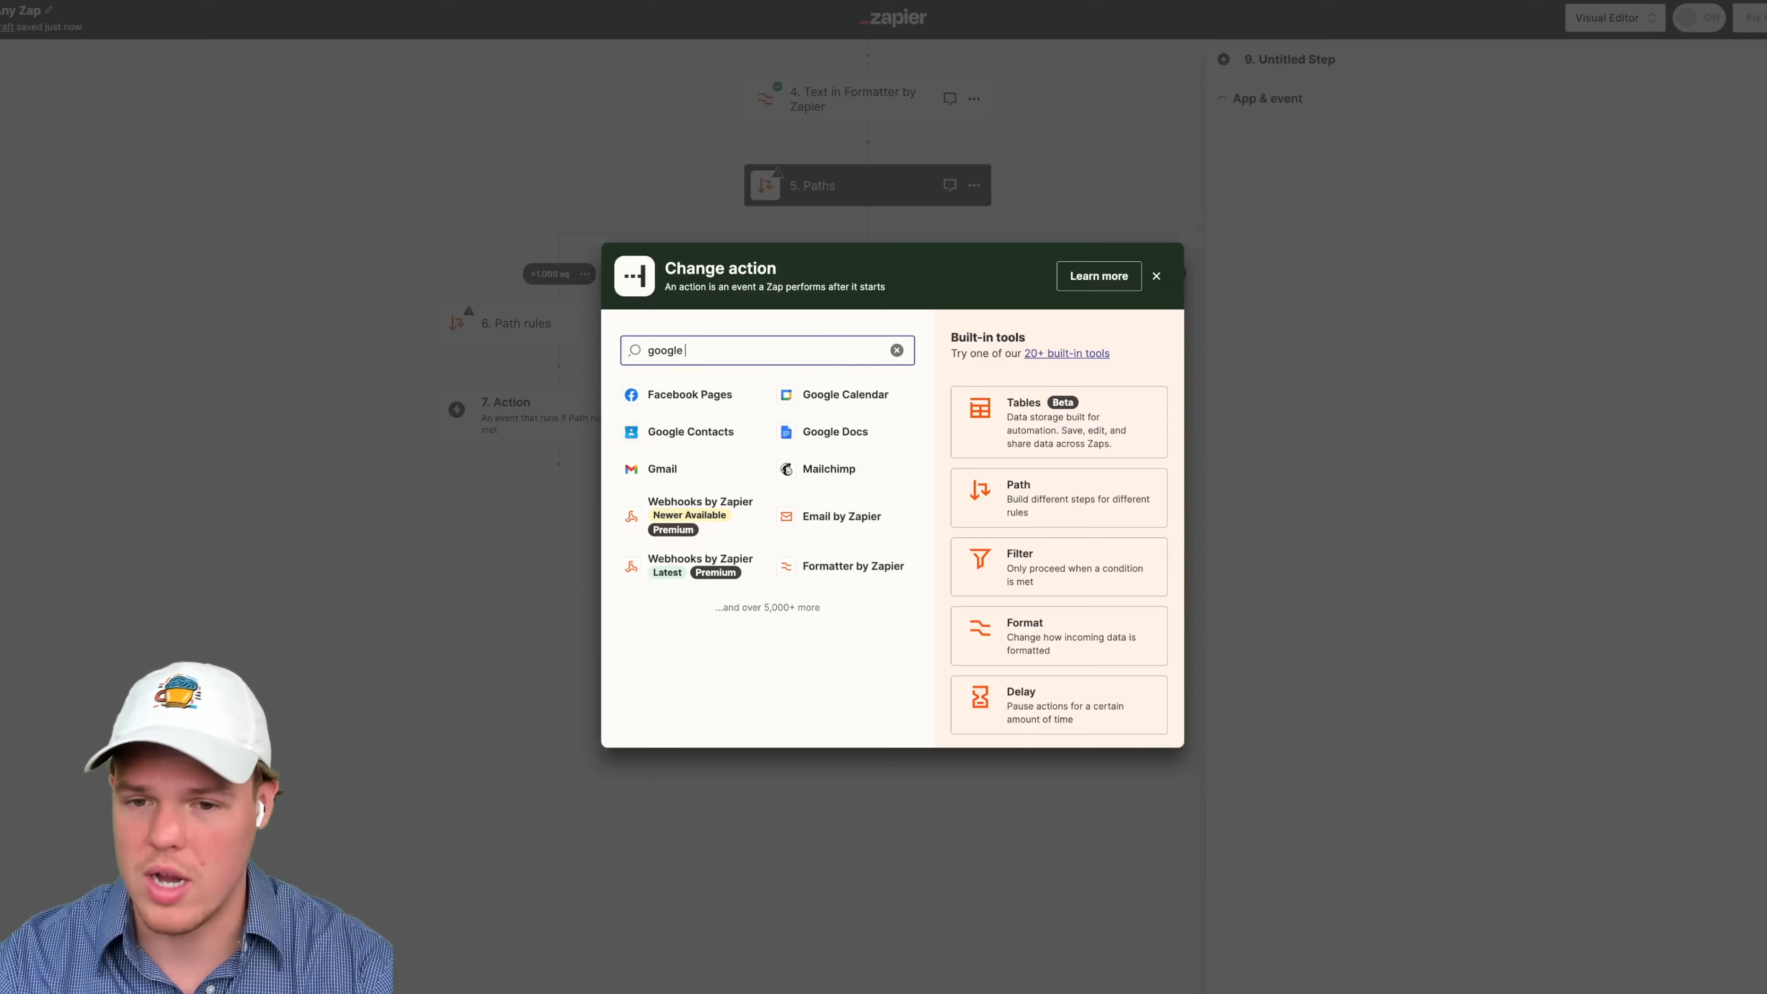
{"action": "type", "text": "dr"}
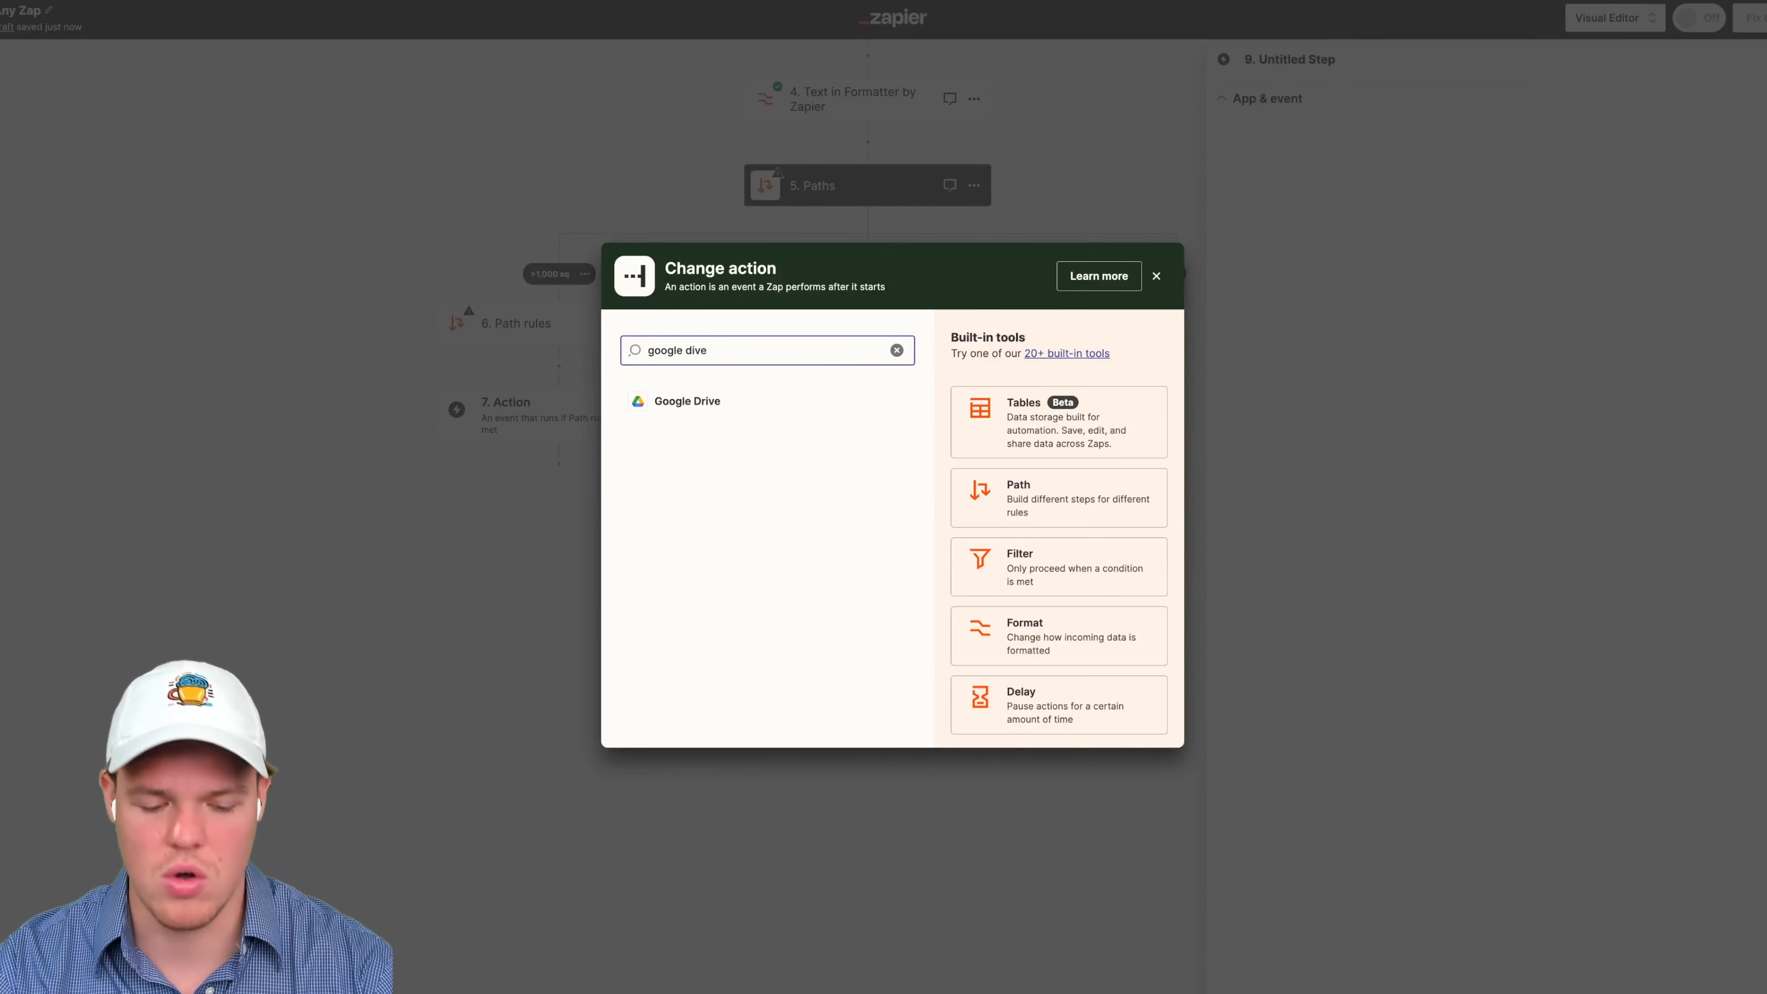
{"action": "left_click", "coordinate": [739, 408]}
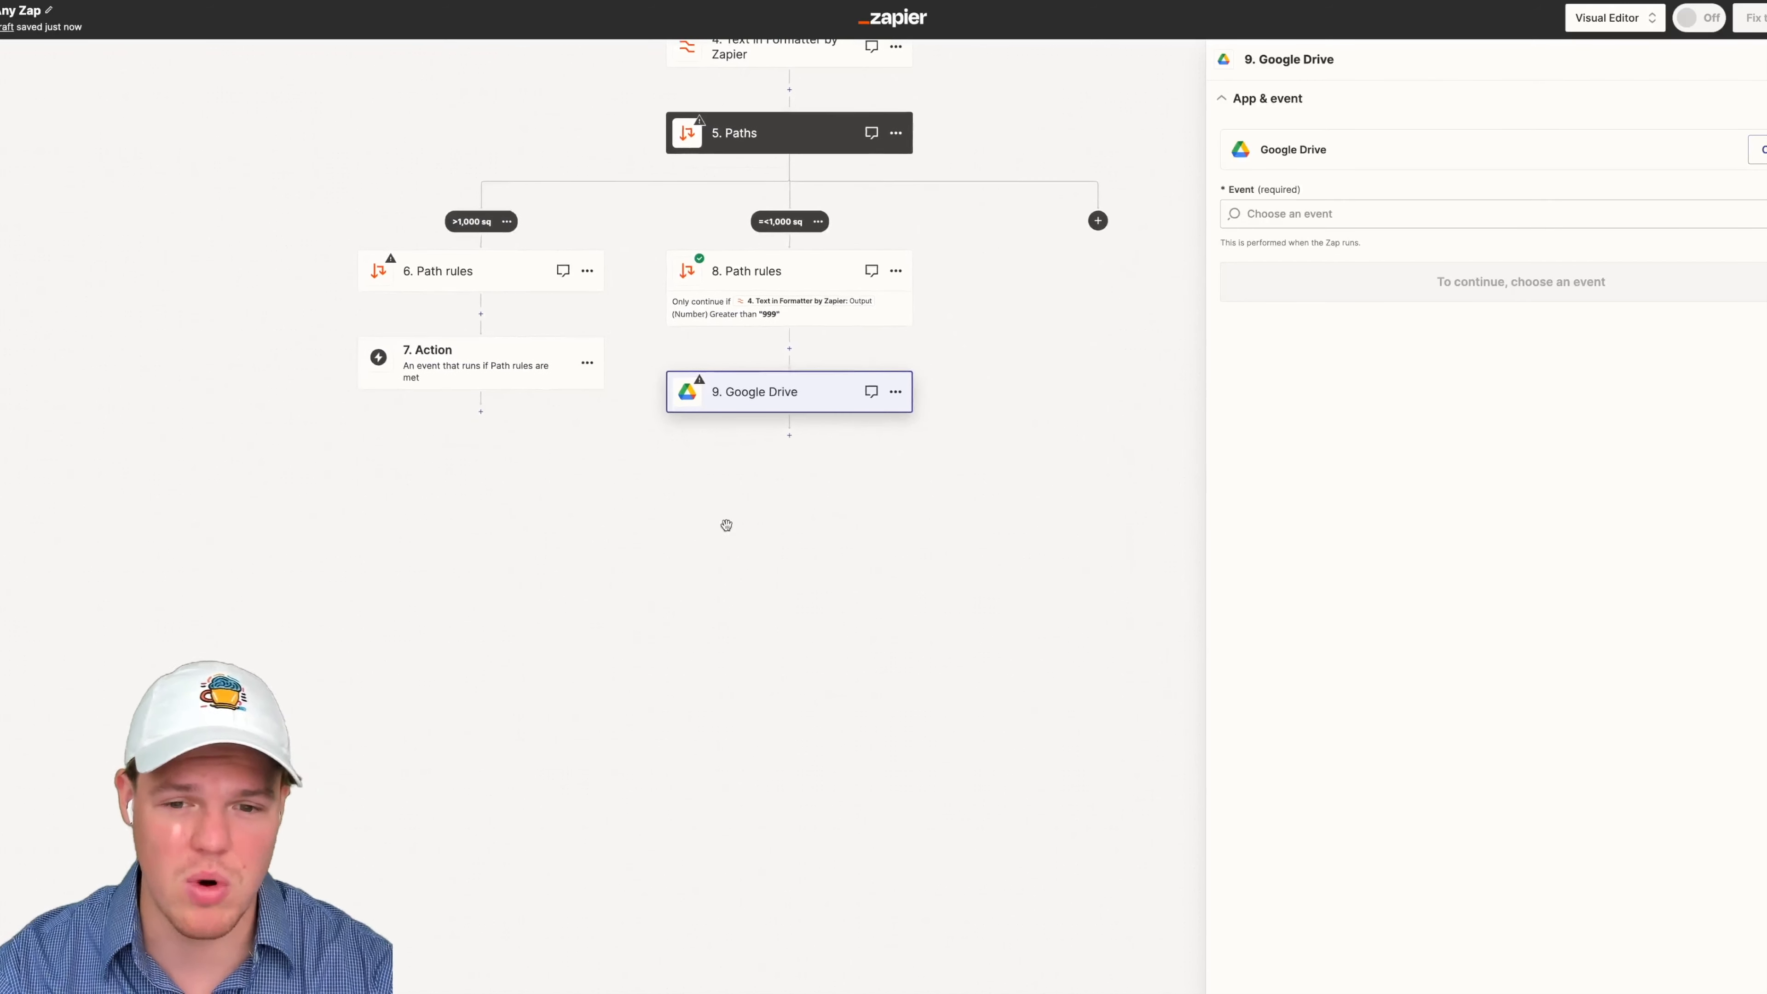
Step: Add a Gmail action after the Google Drive step in the "=<1,000 sq" path
{"action": "left_click", "coordinate": [787, 436]}
{"action": "type", "text": "gmail"}
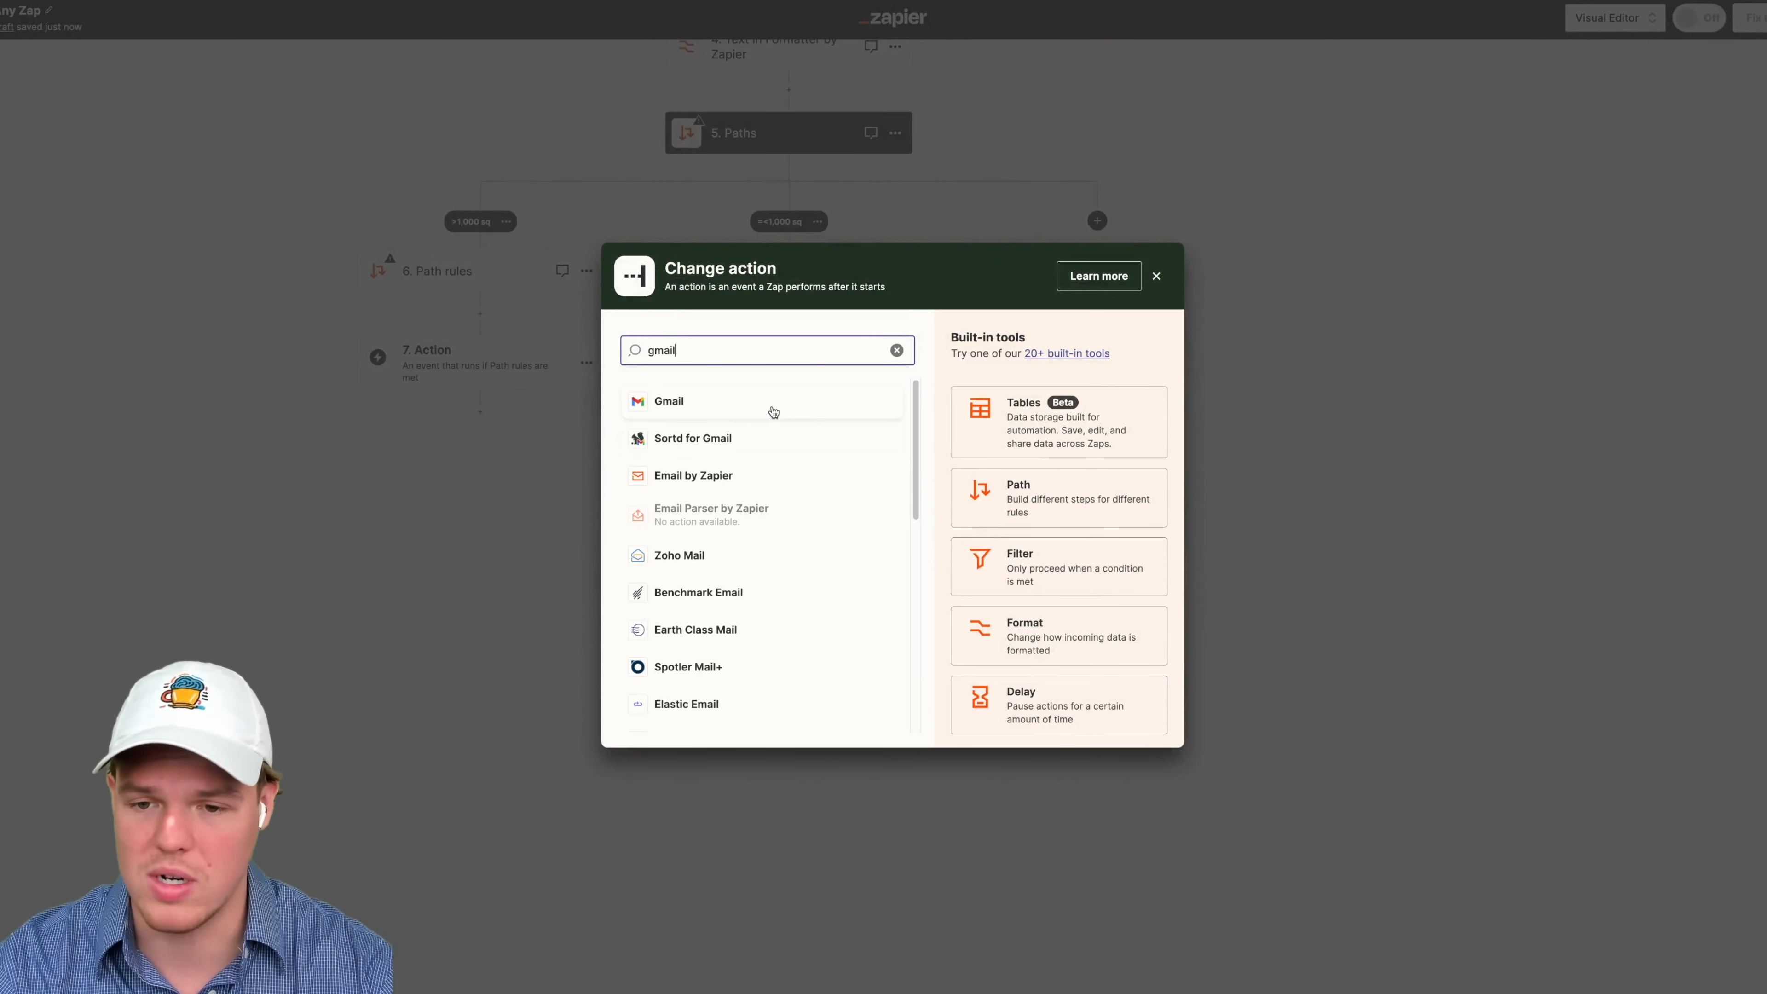
{"action": "left_click", "coordinate": [772, 409]}
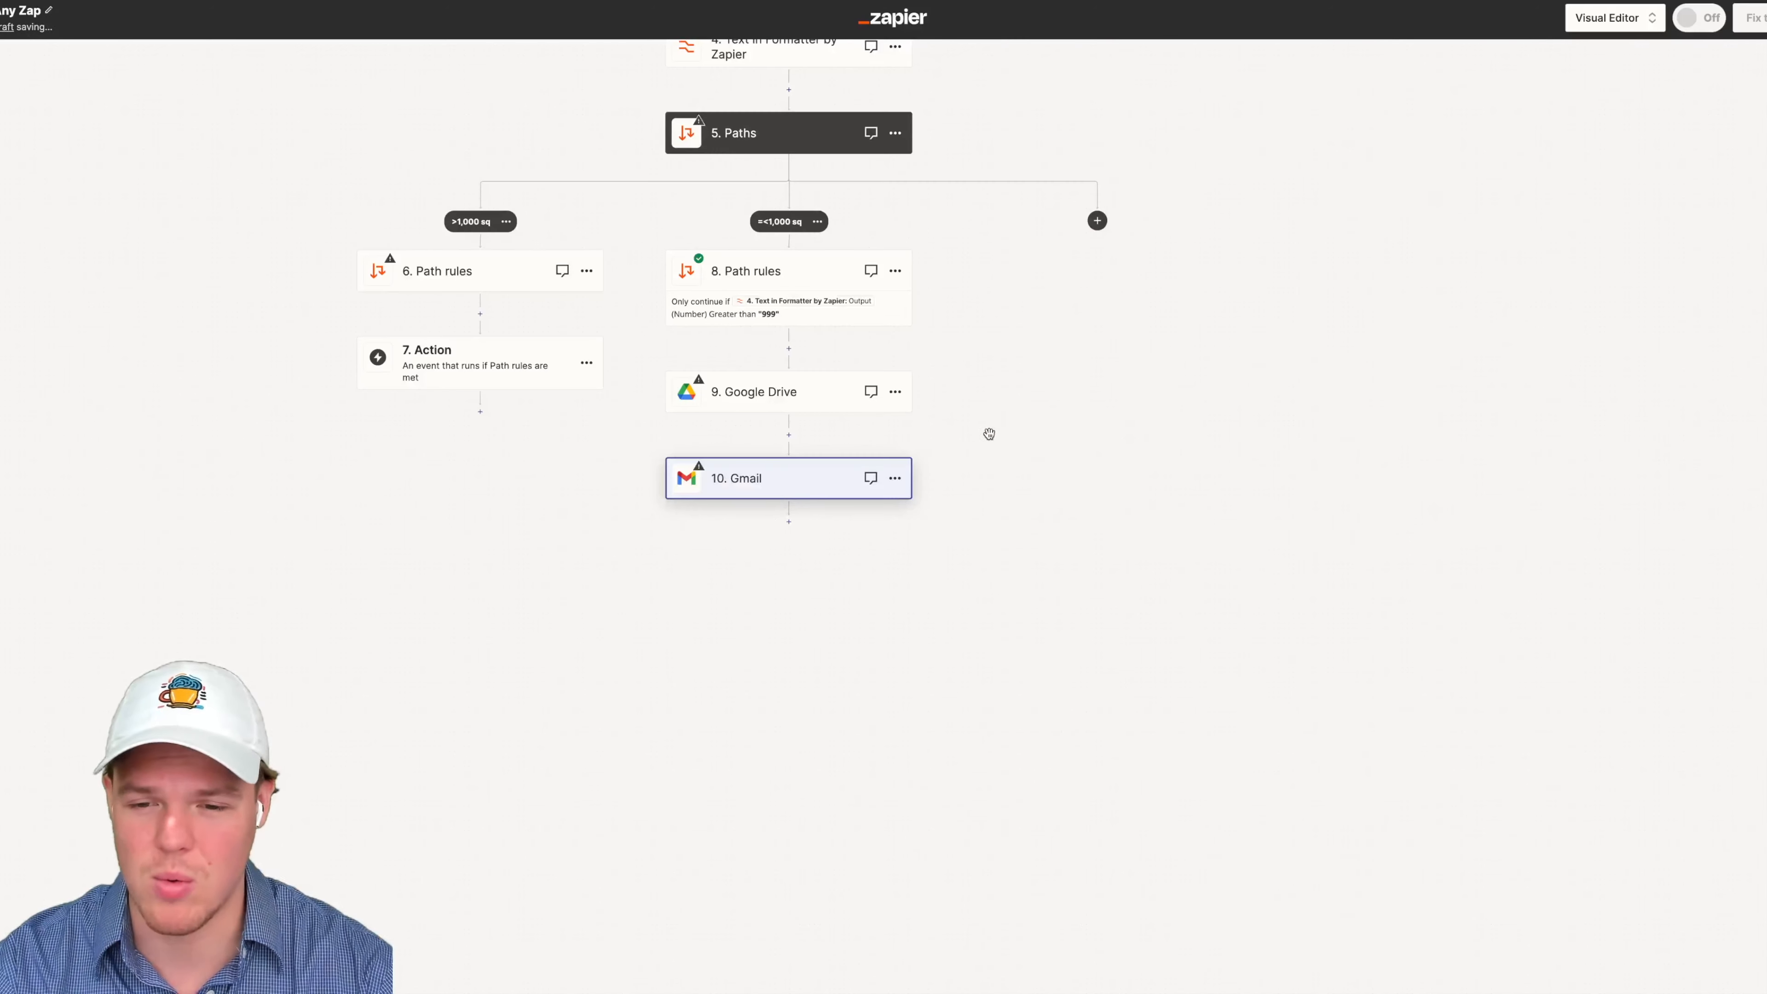
Step: Set the Google Drive step's event to Find a File and continue to the account choice
{"action": "left_click", "coordinate": [855, 437]}
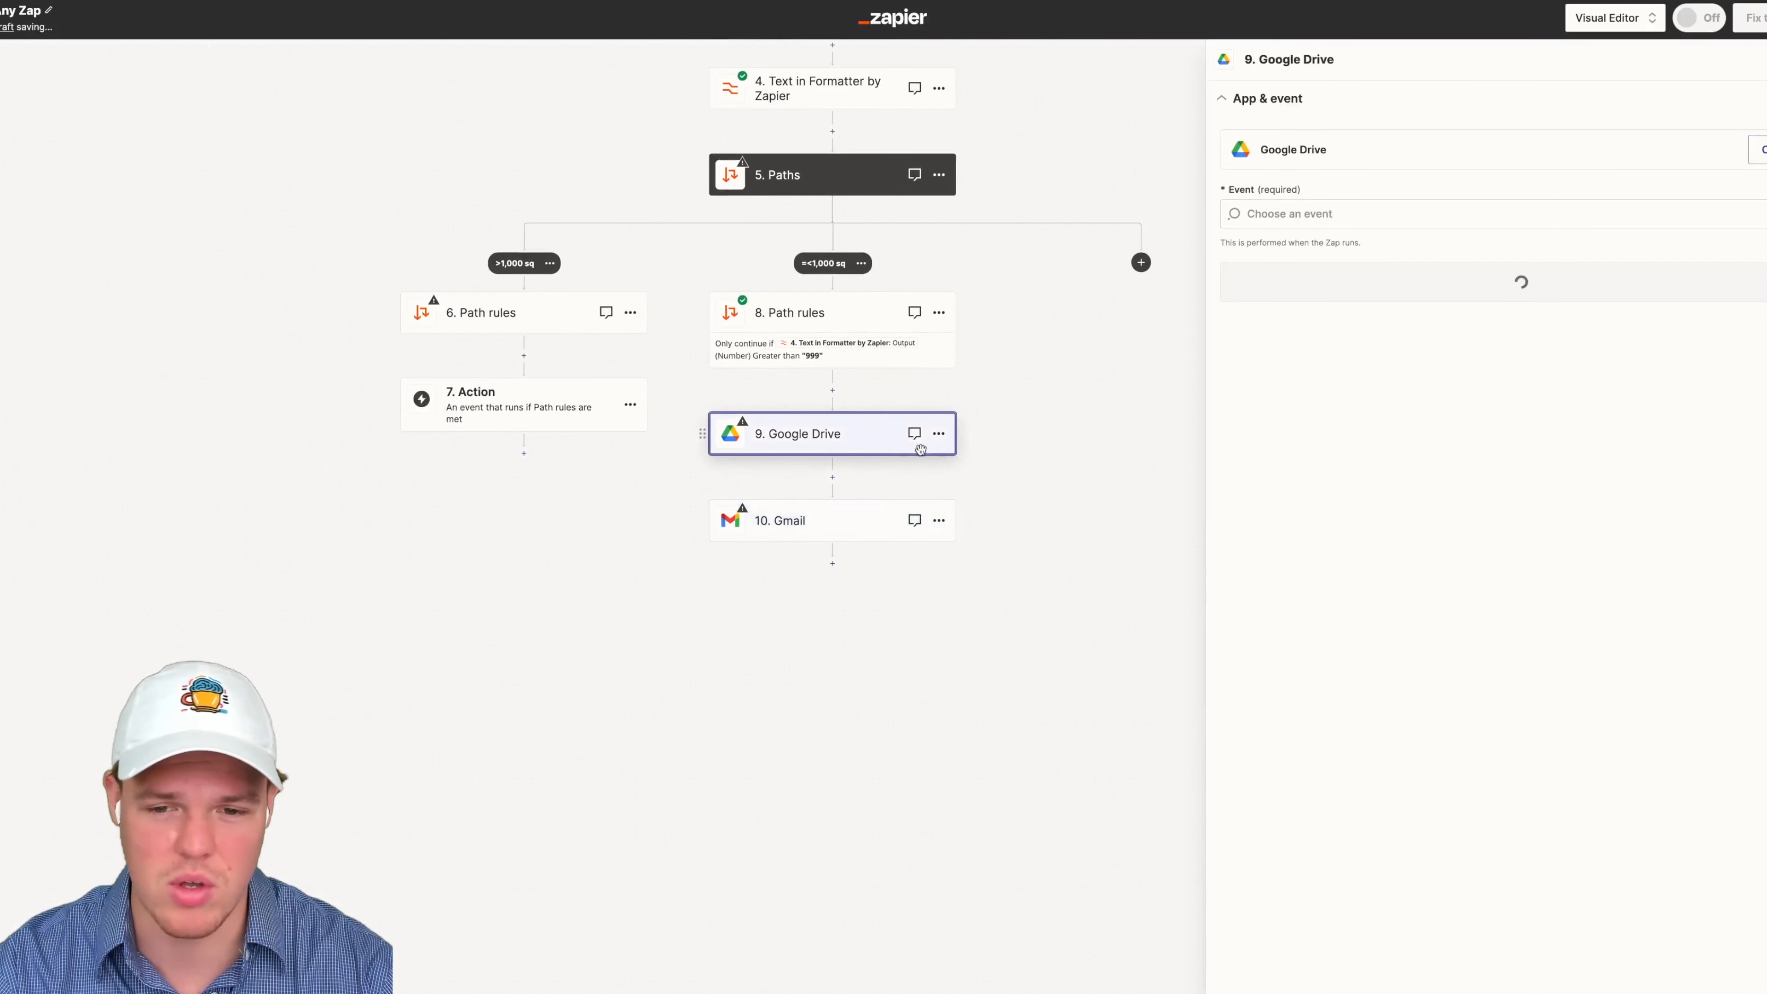
{"action": "left_click", "coordinate": [1332, 213]}
{"action": "scroll", "coordinate": [1328, 390], "scroll_direction": "down", "scroll_amount": 3}
{"action": "scroll", "coordinate": [1327, 427], "scroll_direction": "down", "scroll_amount": 2}
{"action": "left_click", "coordinate": [1331, 424]}
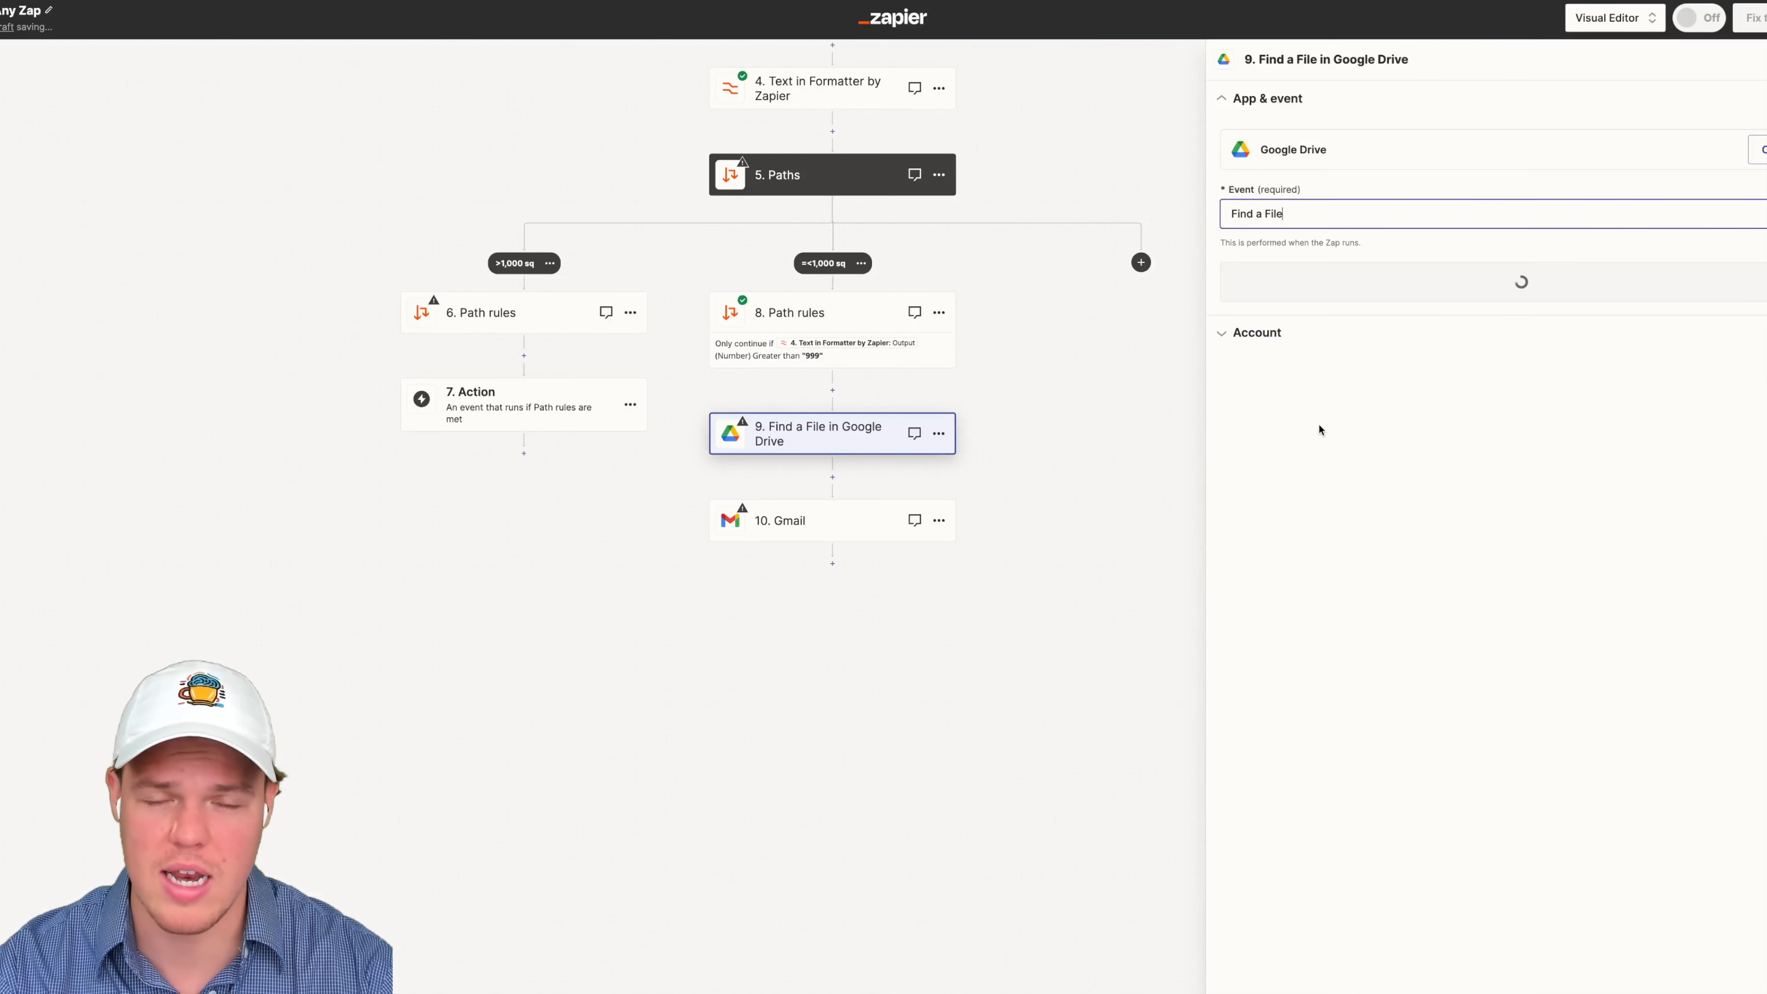
{"action": "left_click", "coordinate": [1375, 298]}
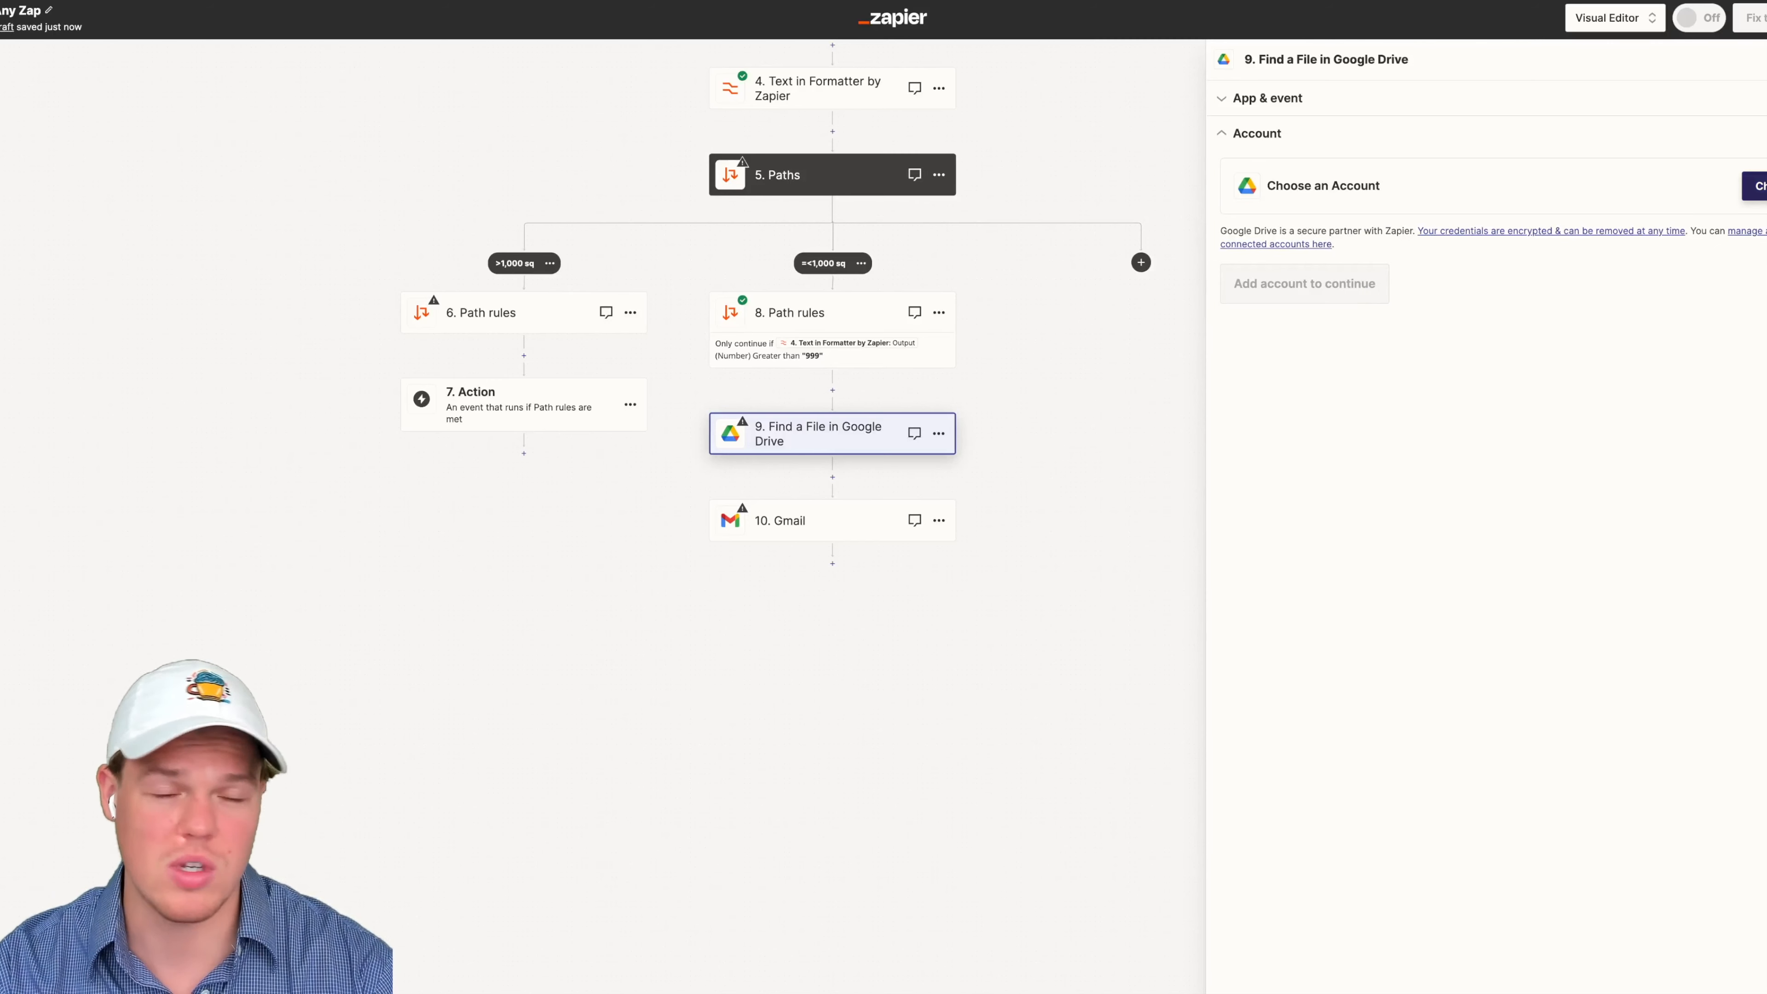
Step: Select the connected courses Google Drive account for the Find a File step and continue to the action setup
{"action": "left_click", "coordinate": [1758, 192]}
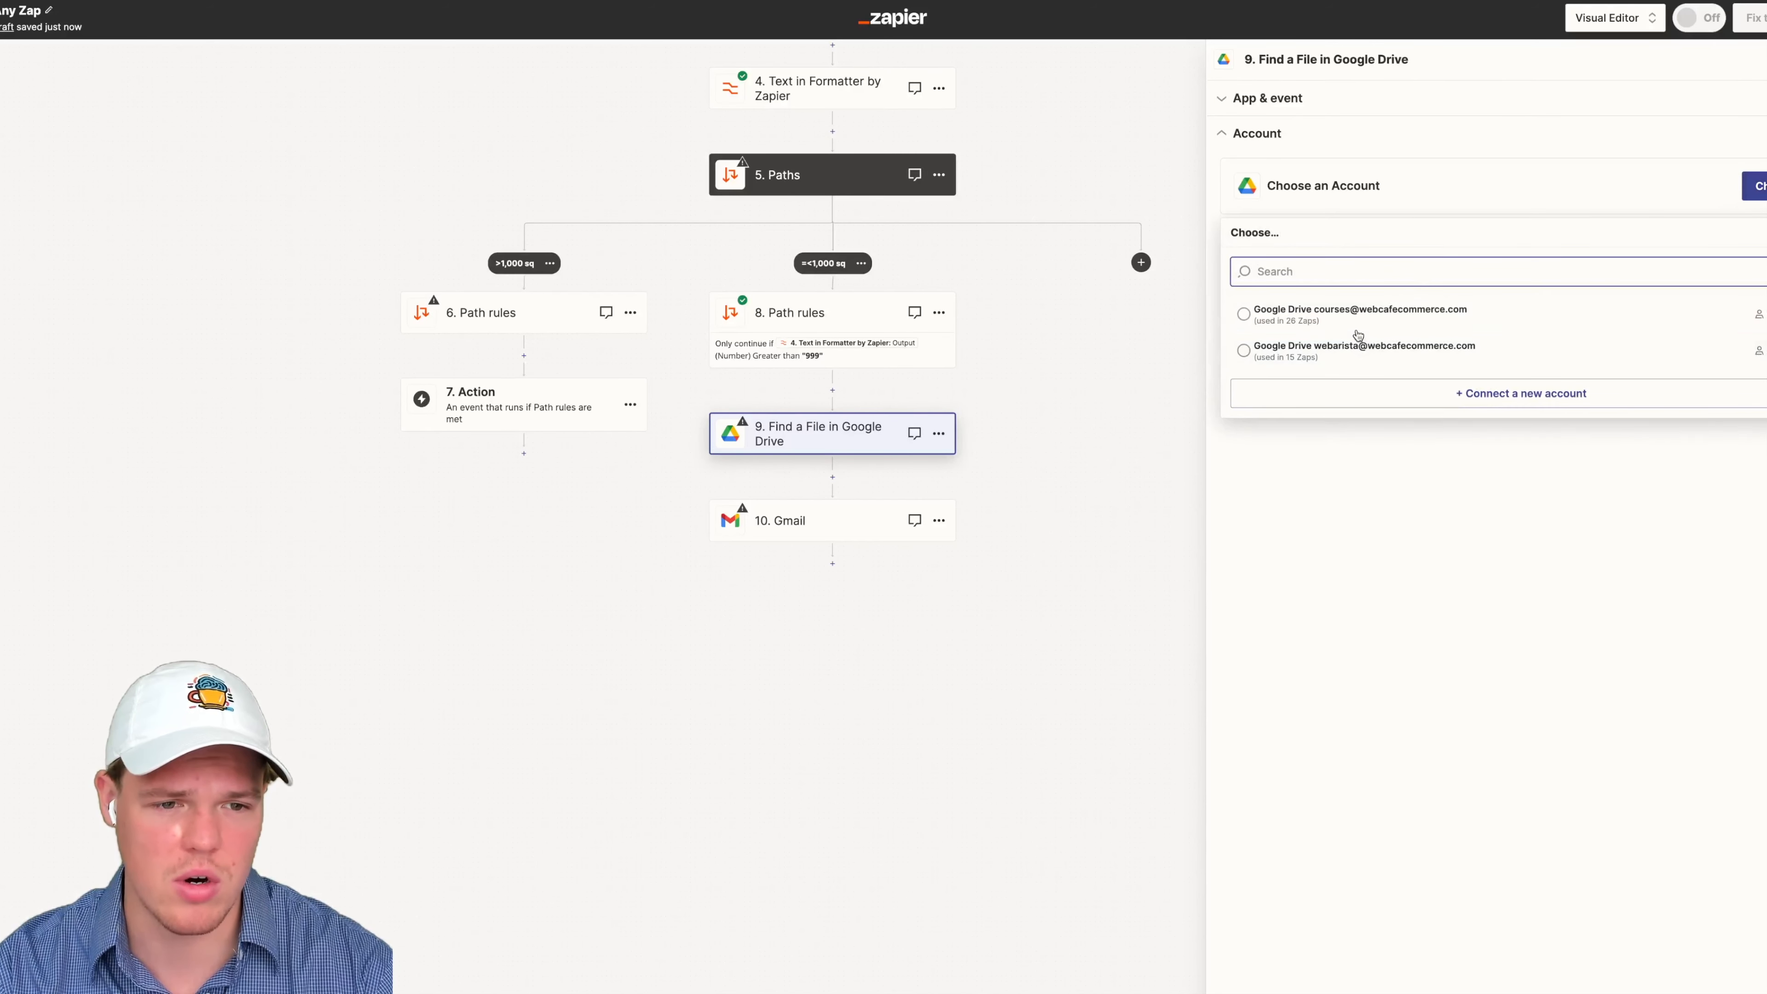
{"action": "left_click", "coordinate": [1360, 316]}
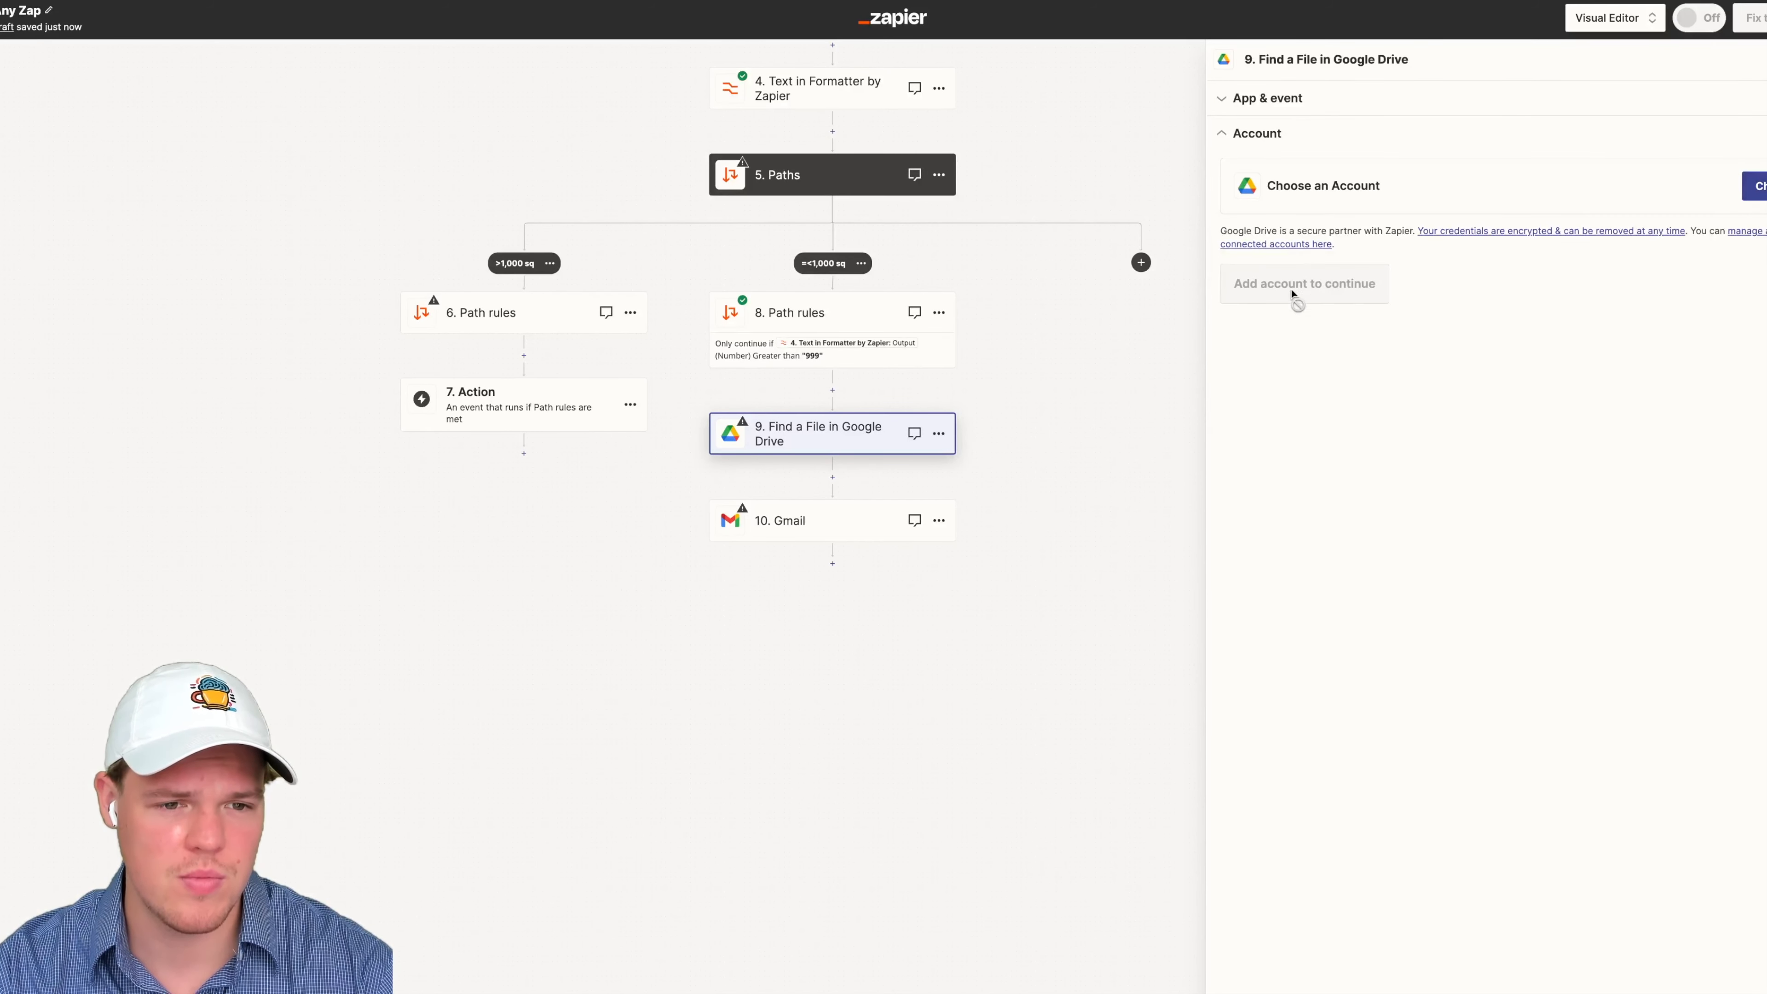
{"action": "left_click", "coordinate": [1294, 296]}
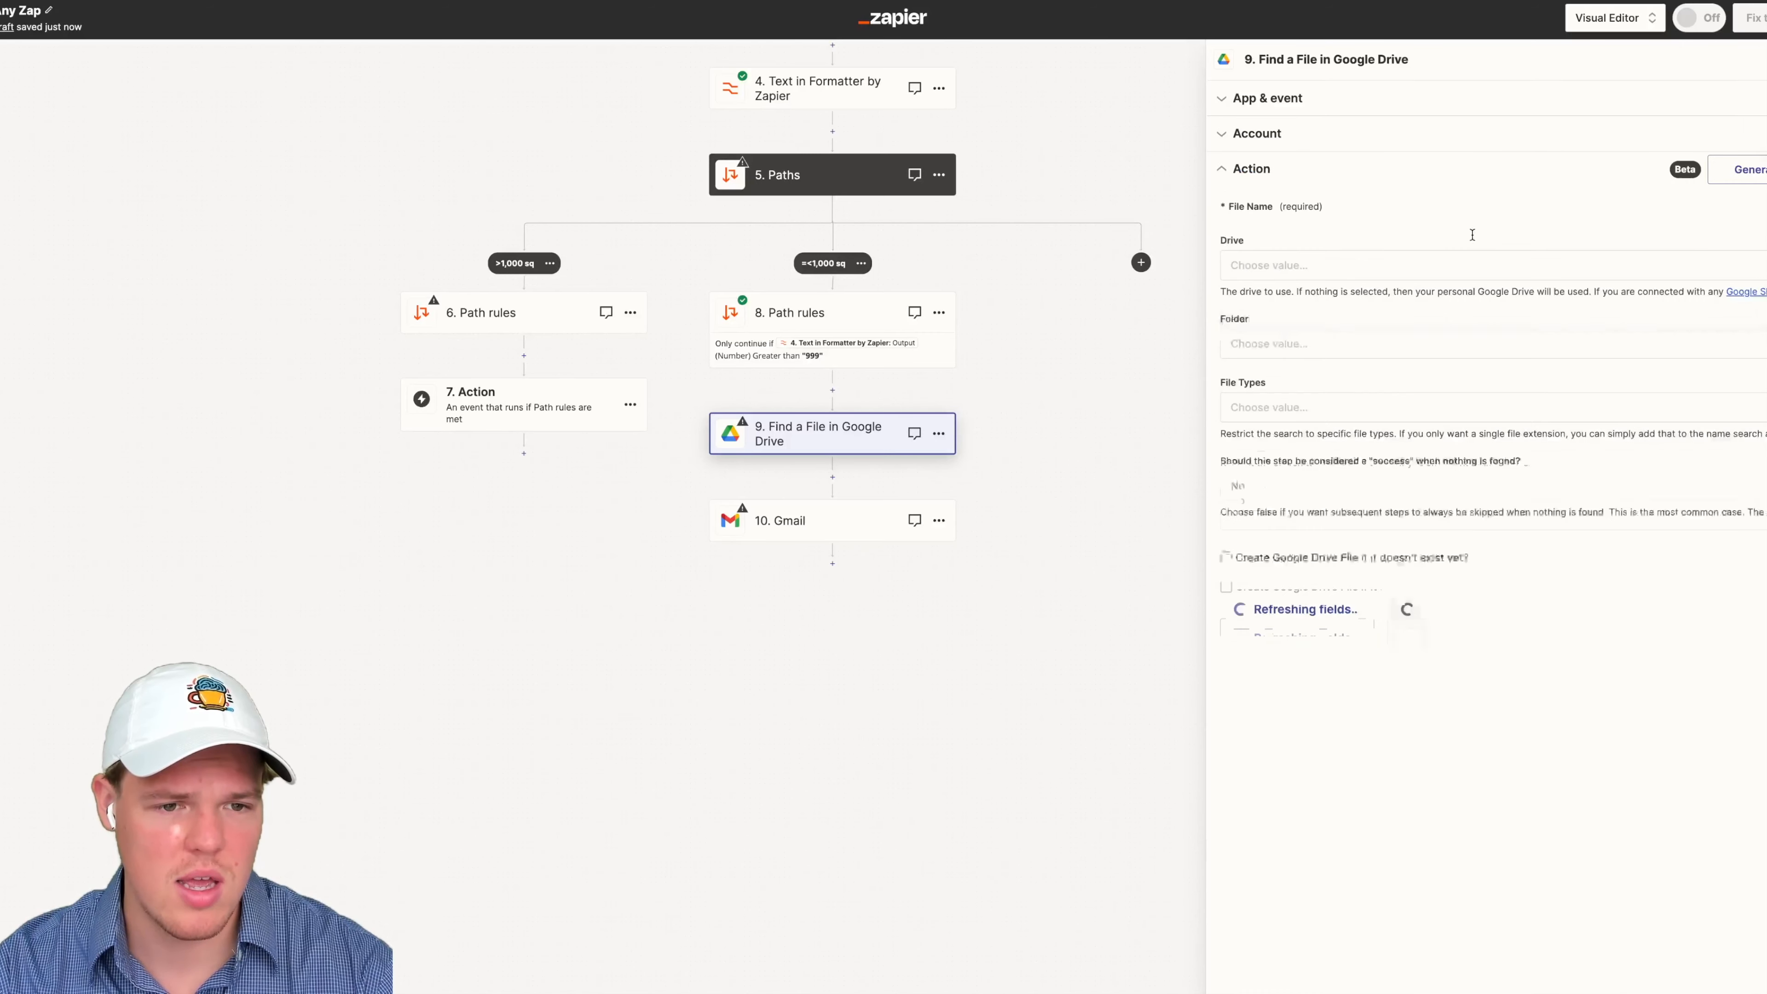
Step: Copy the name of the PDF in Google Drive's API Access folder and enter "Apple Inc" as the Find a File step's File Name
{"action": "left_click", "coordinate": [1253, 240]}
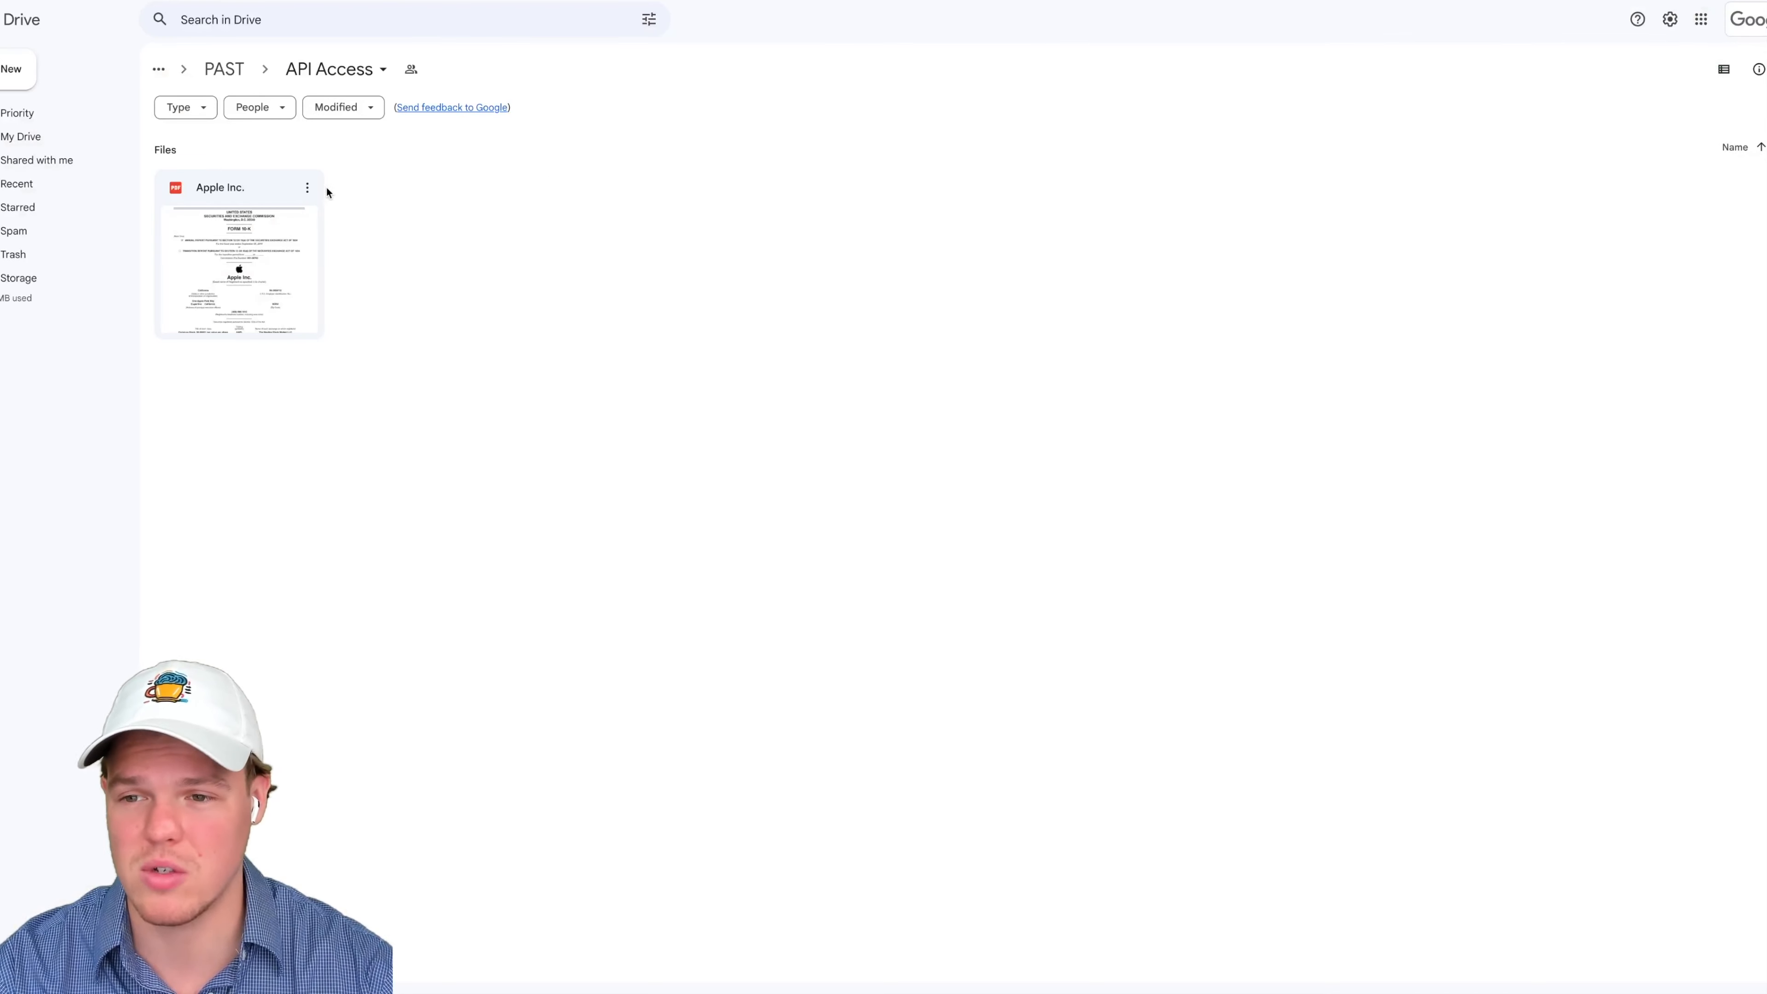
{"action": "left_click", "coordinate": [307, 188]}
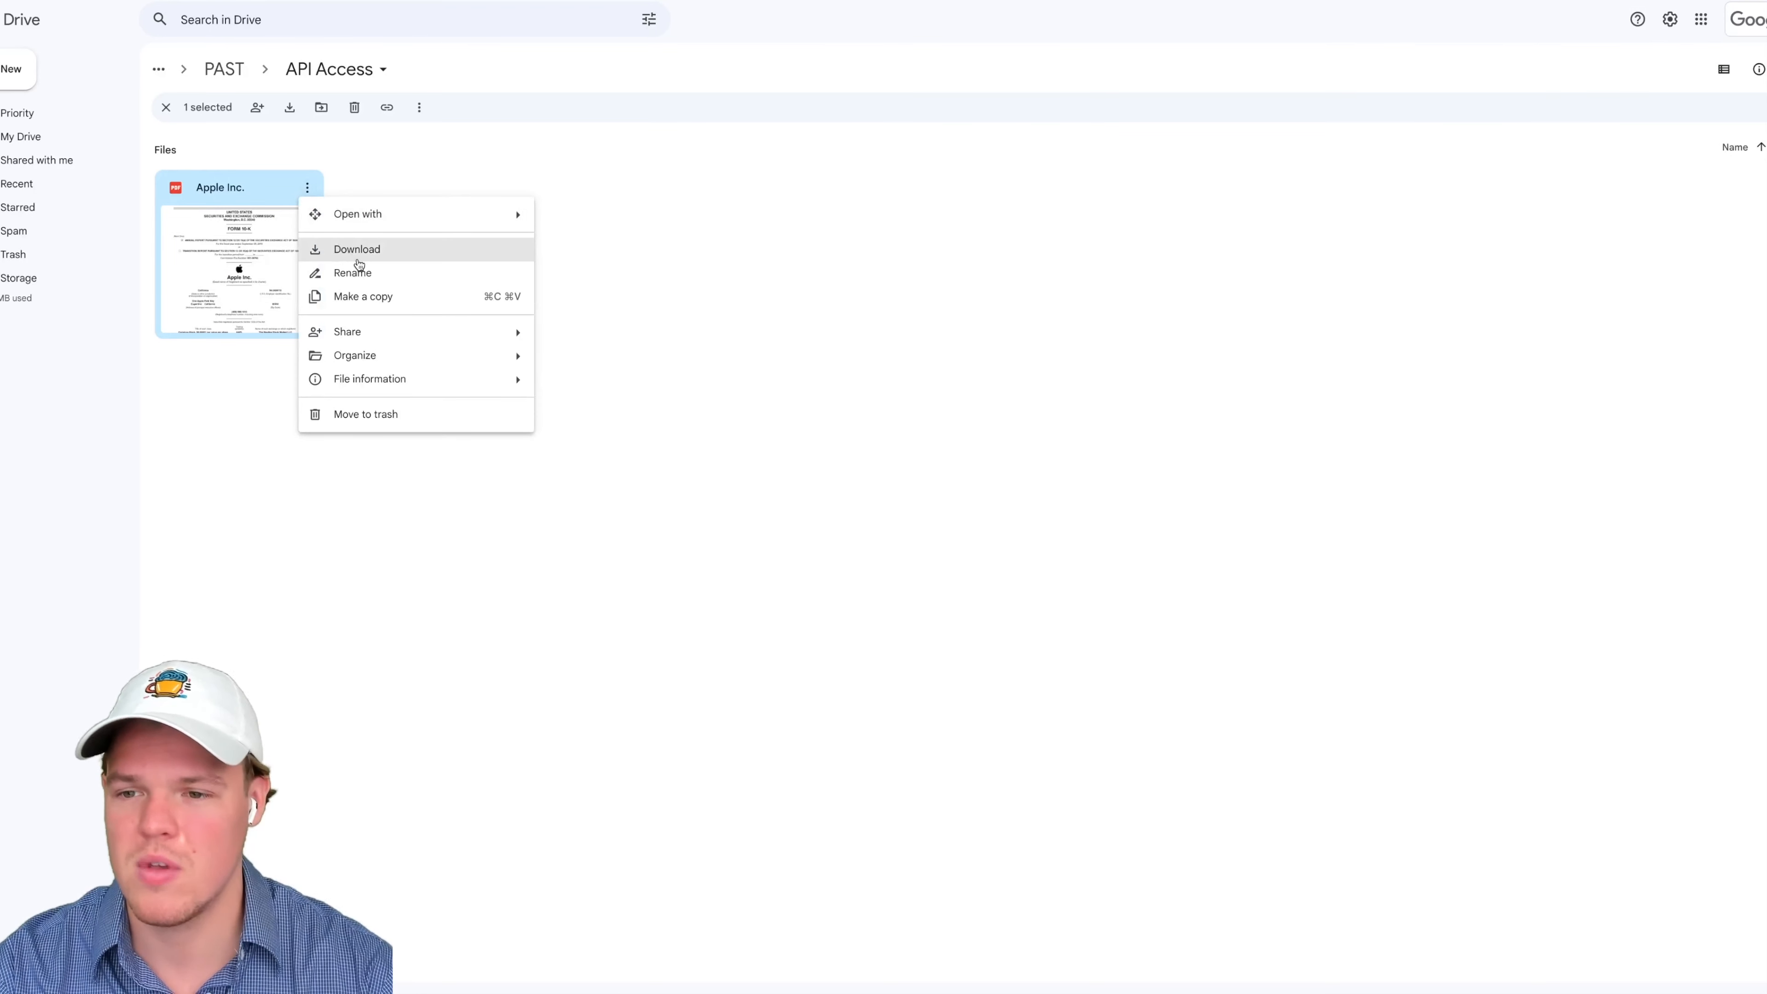
{"action": "left_click", "coordinate": [397, 279]}
{"action": "key", "text": "ctrl+c"}
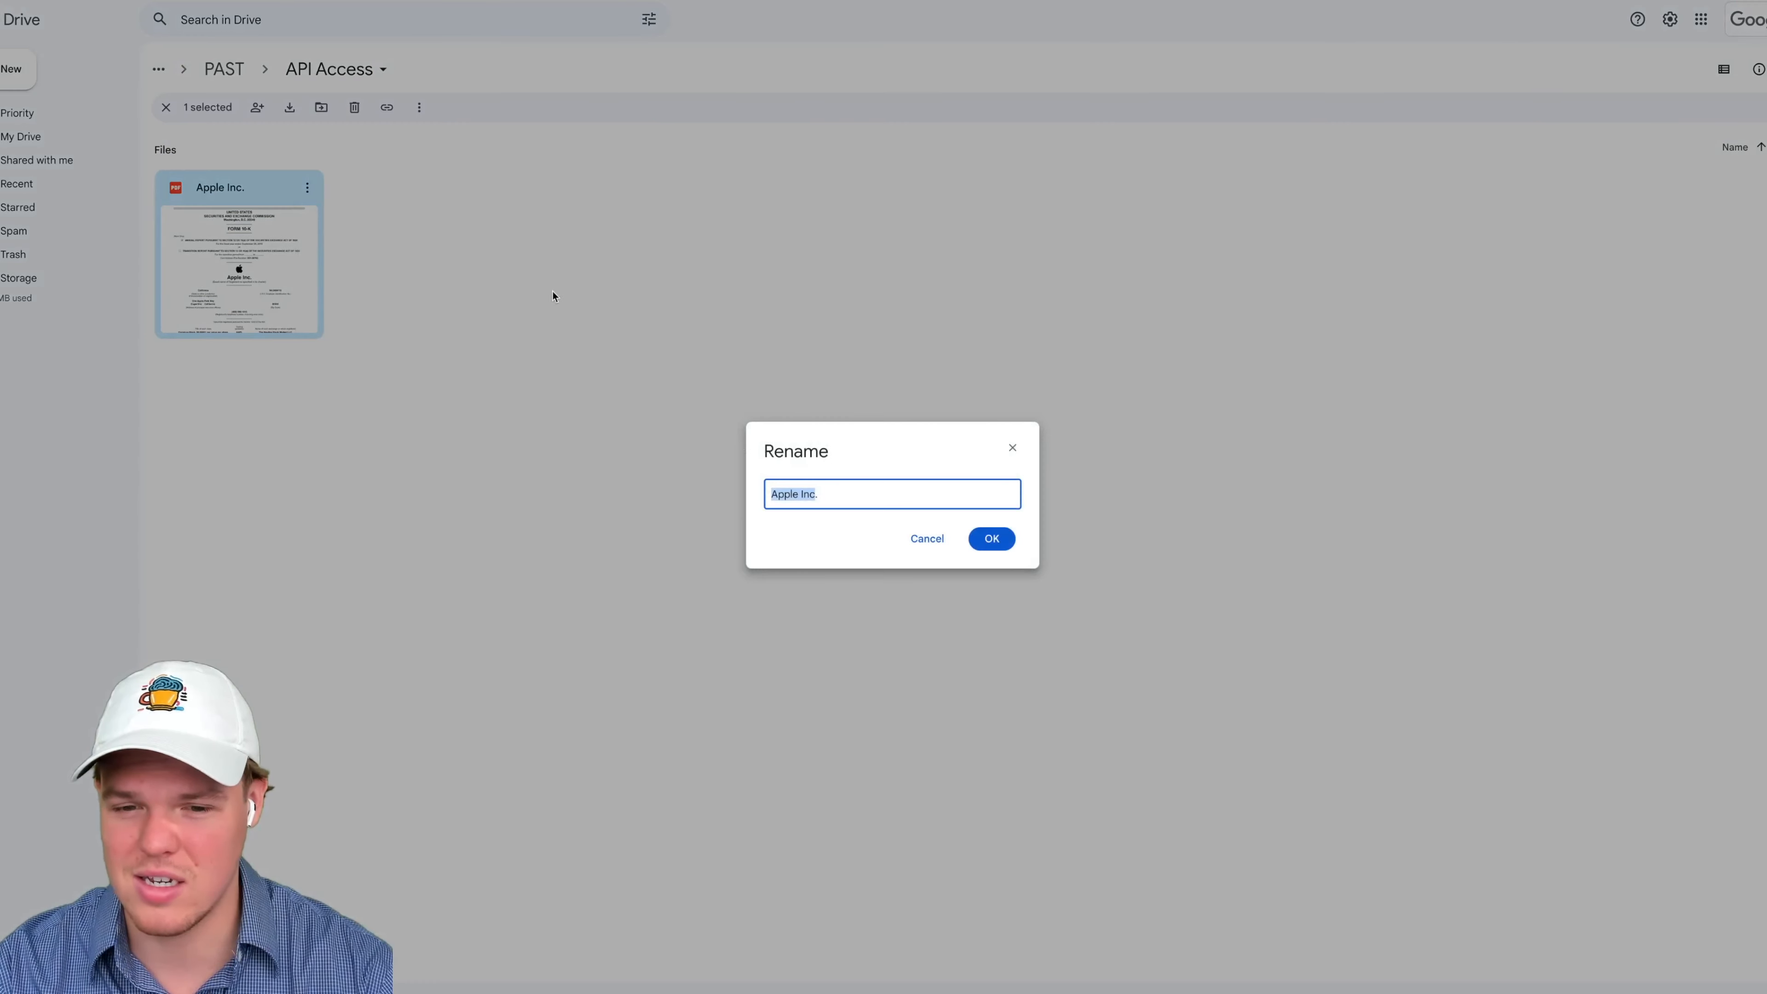
{"action": "left_click", "coordinate": [994, 538]}
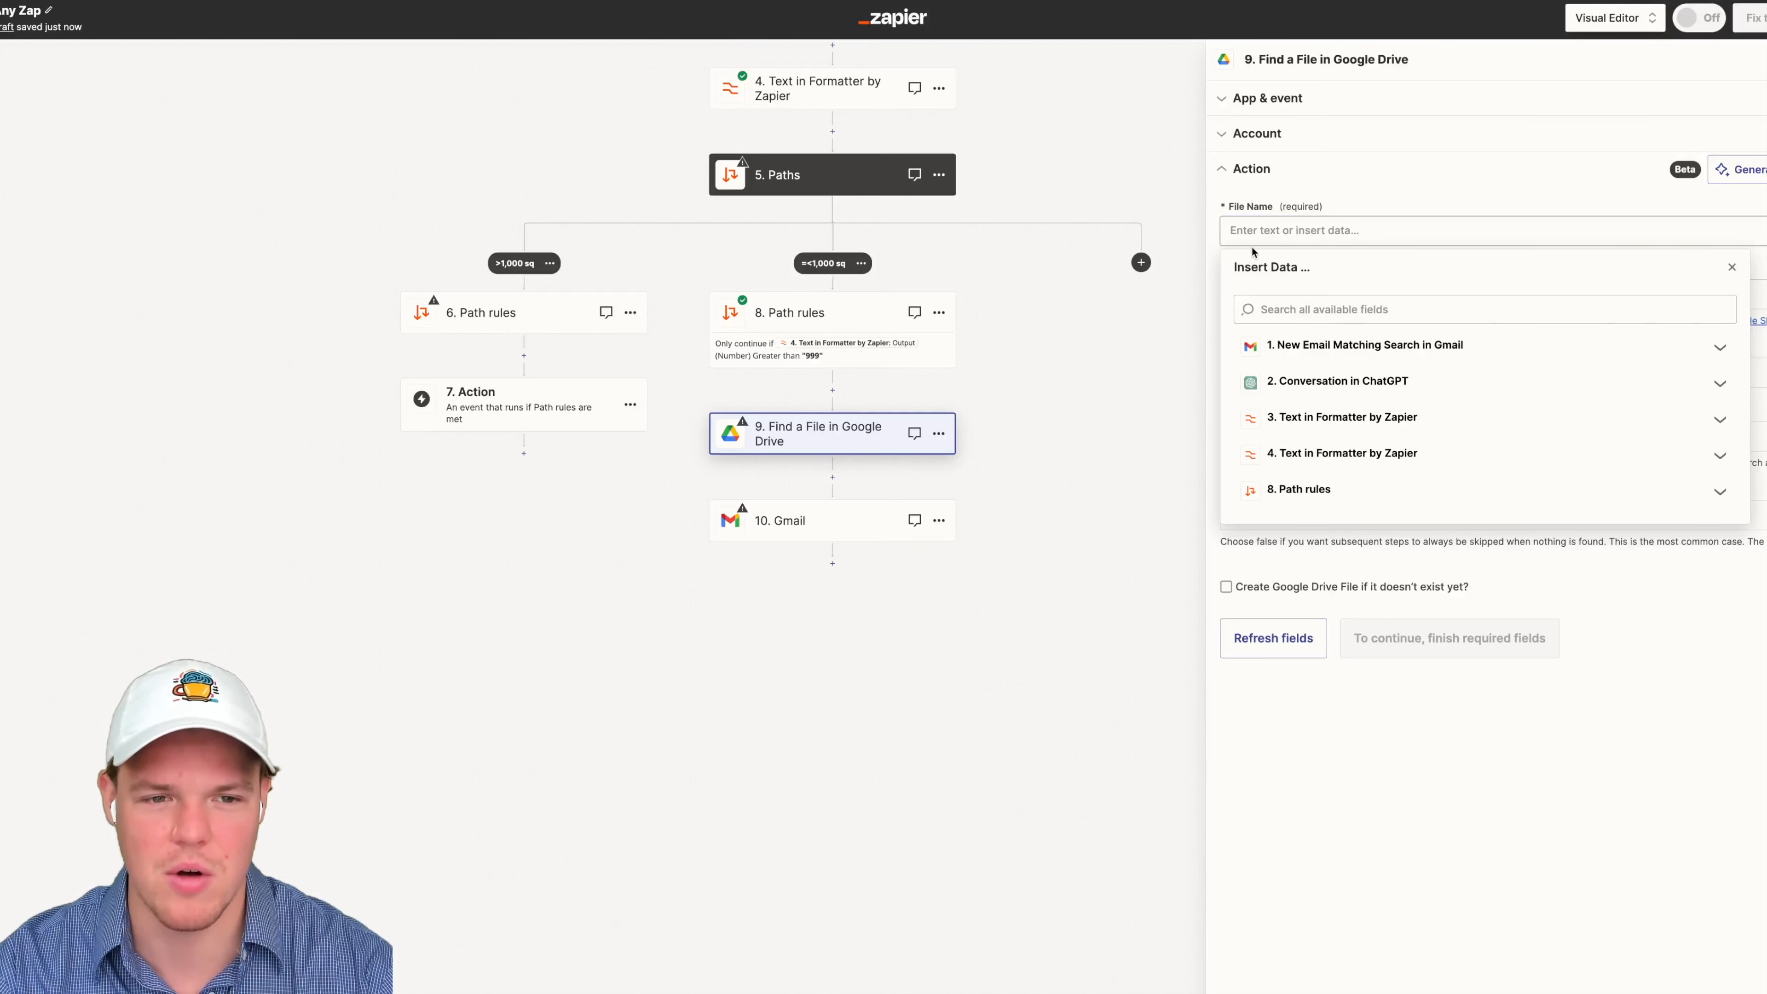
{"action": "key", "text": "ctrl+v"}
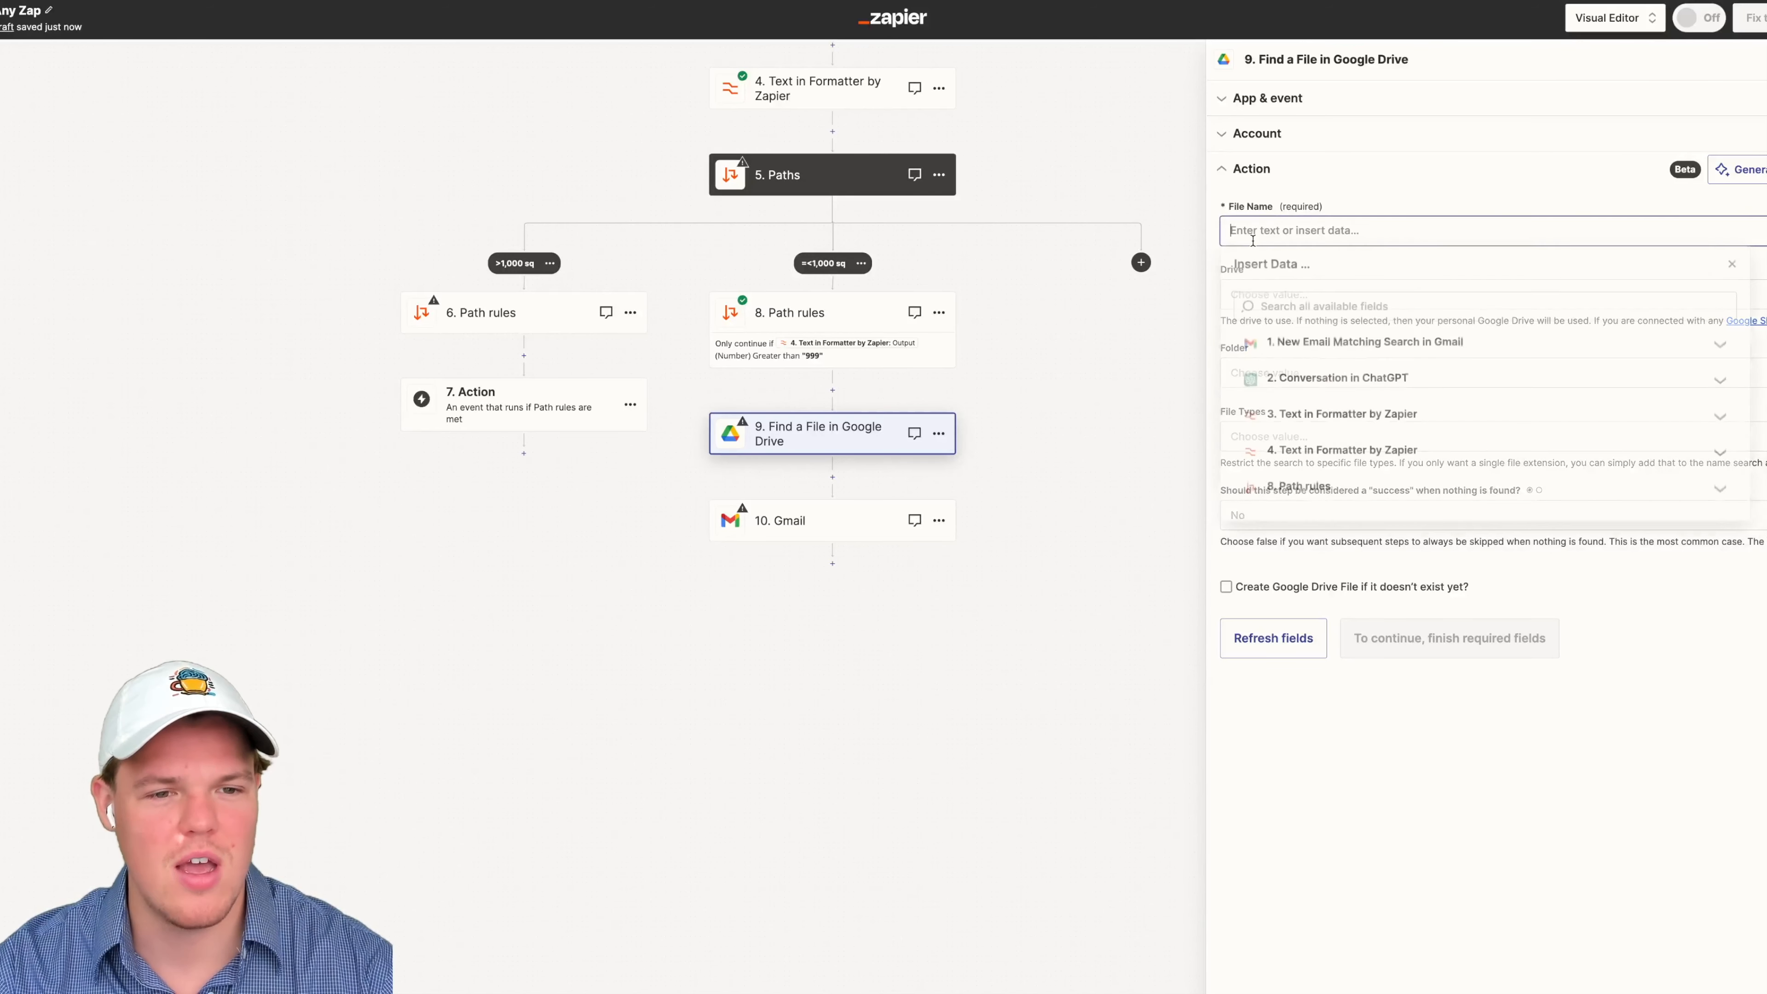
{"action": "left_click", "coordinate": [1419, 198]}
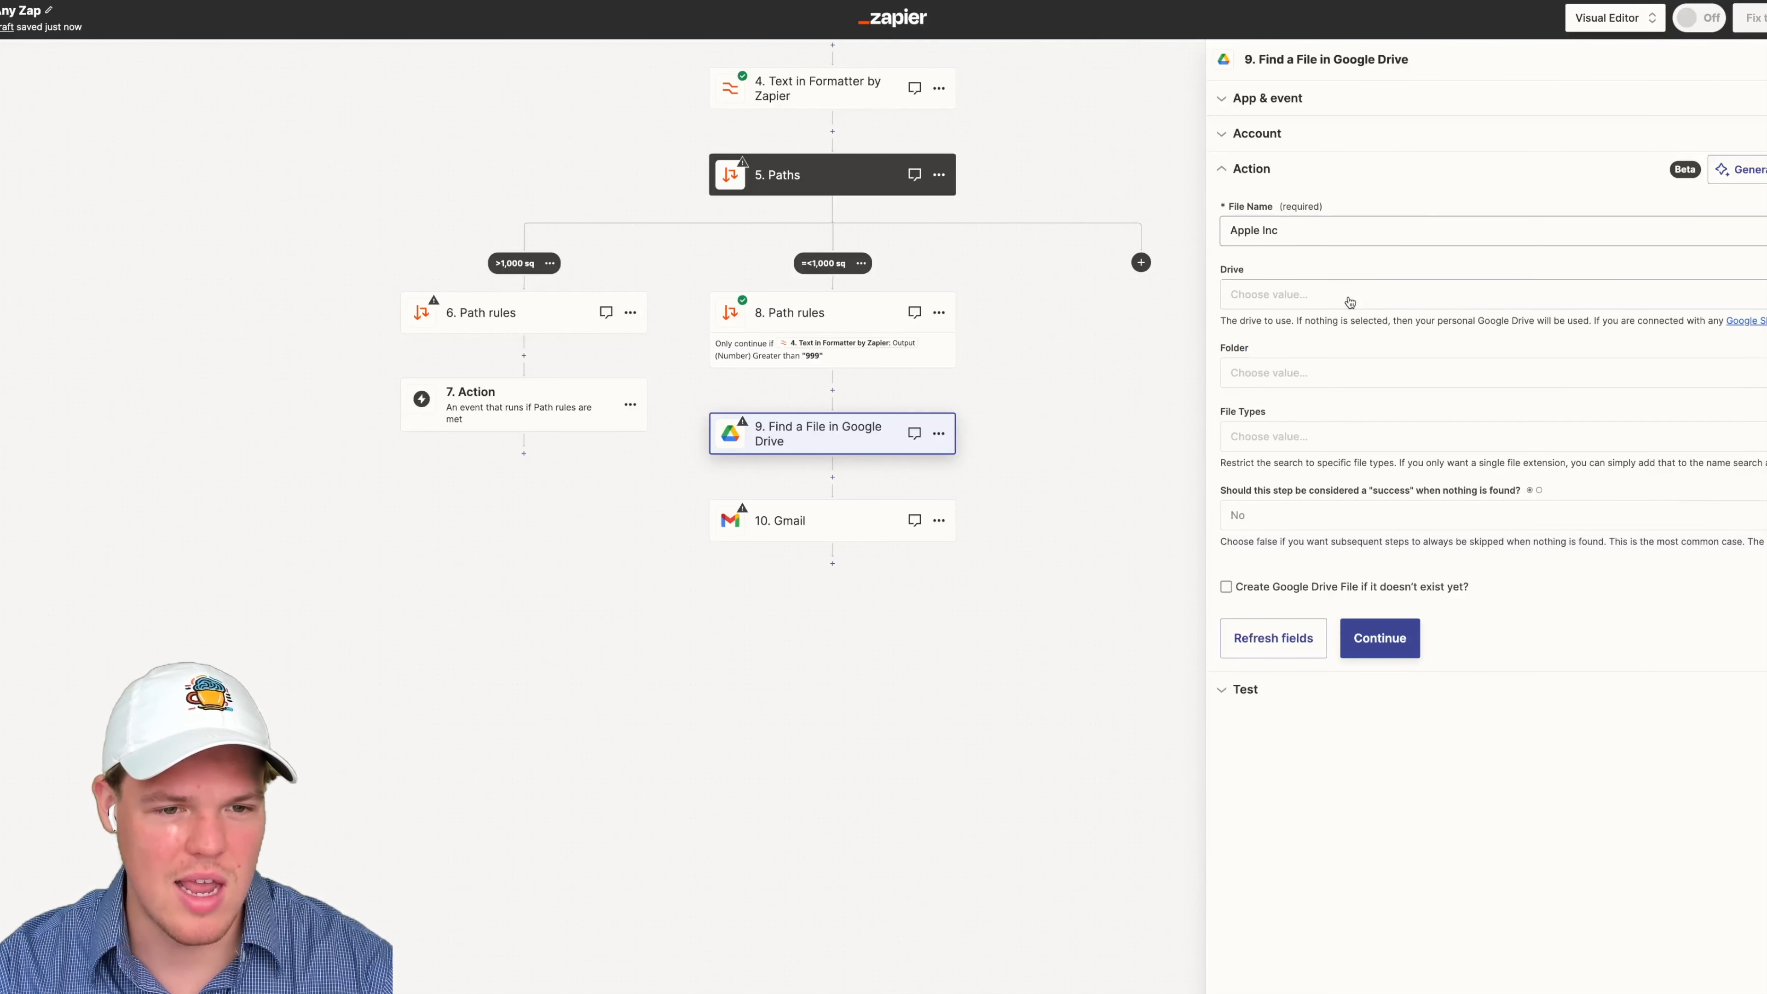
{"action": "left_click", "coordinate": [1309, 369]}
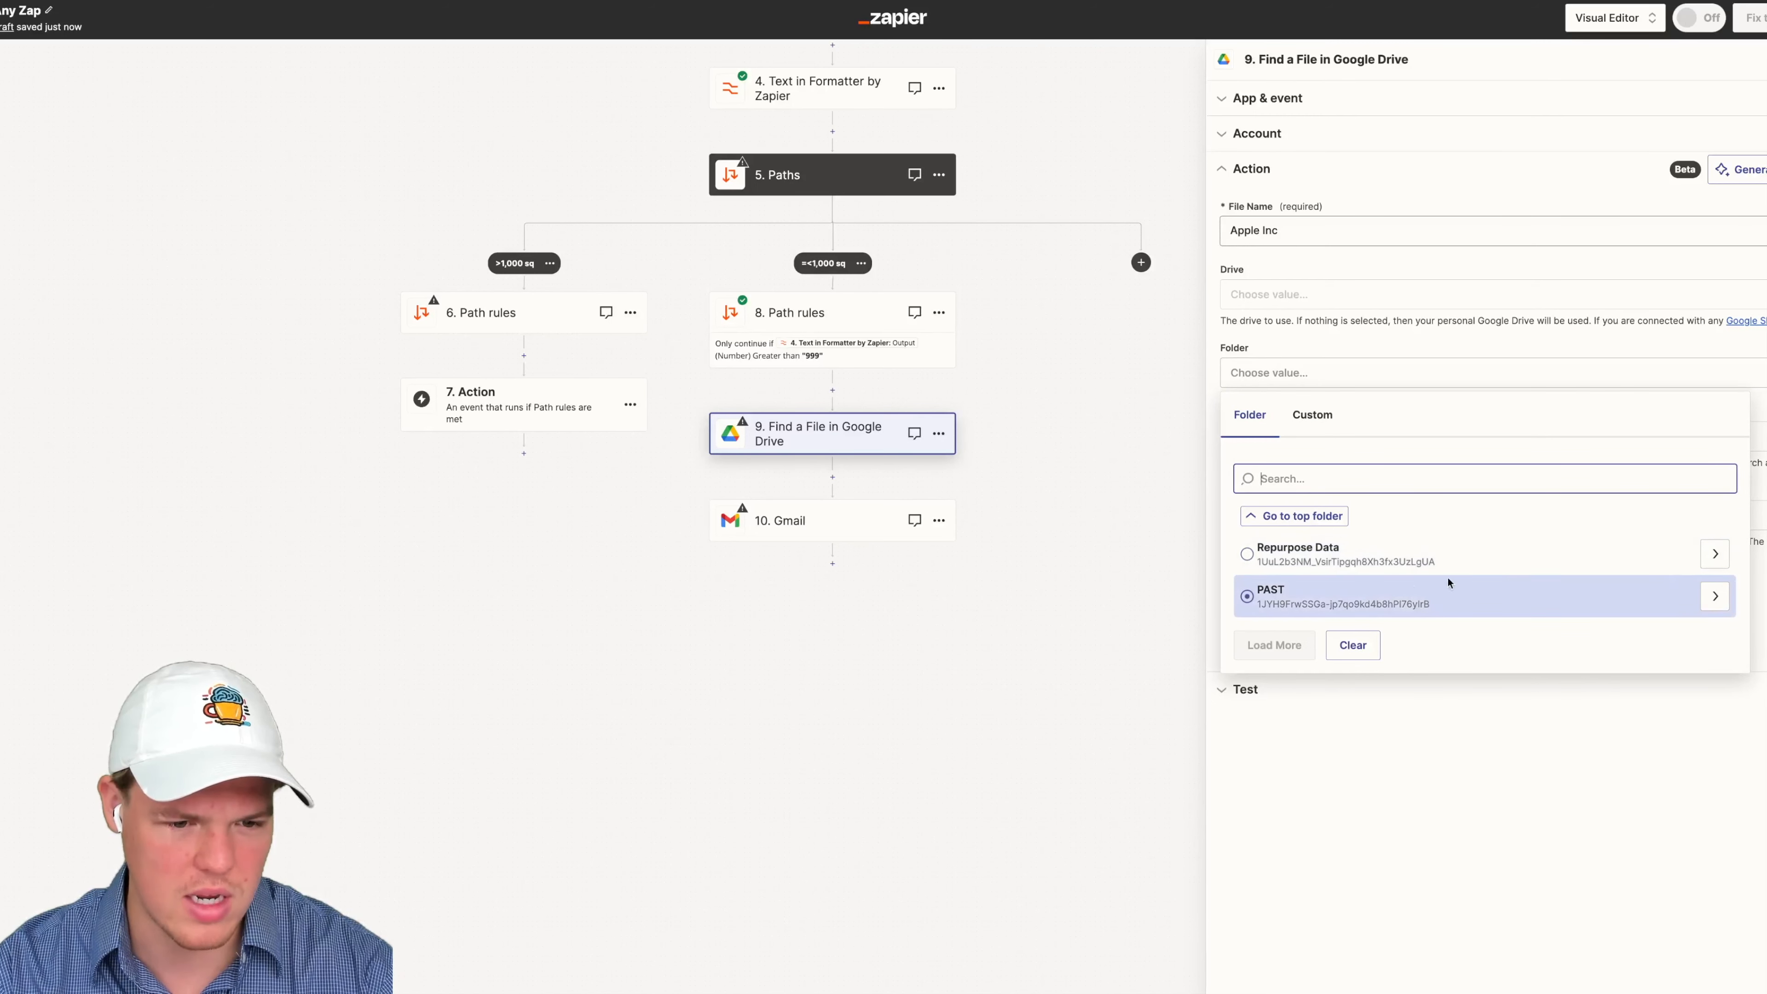
{"action": "left_click", "coordinate": [1715, 596]}
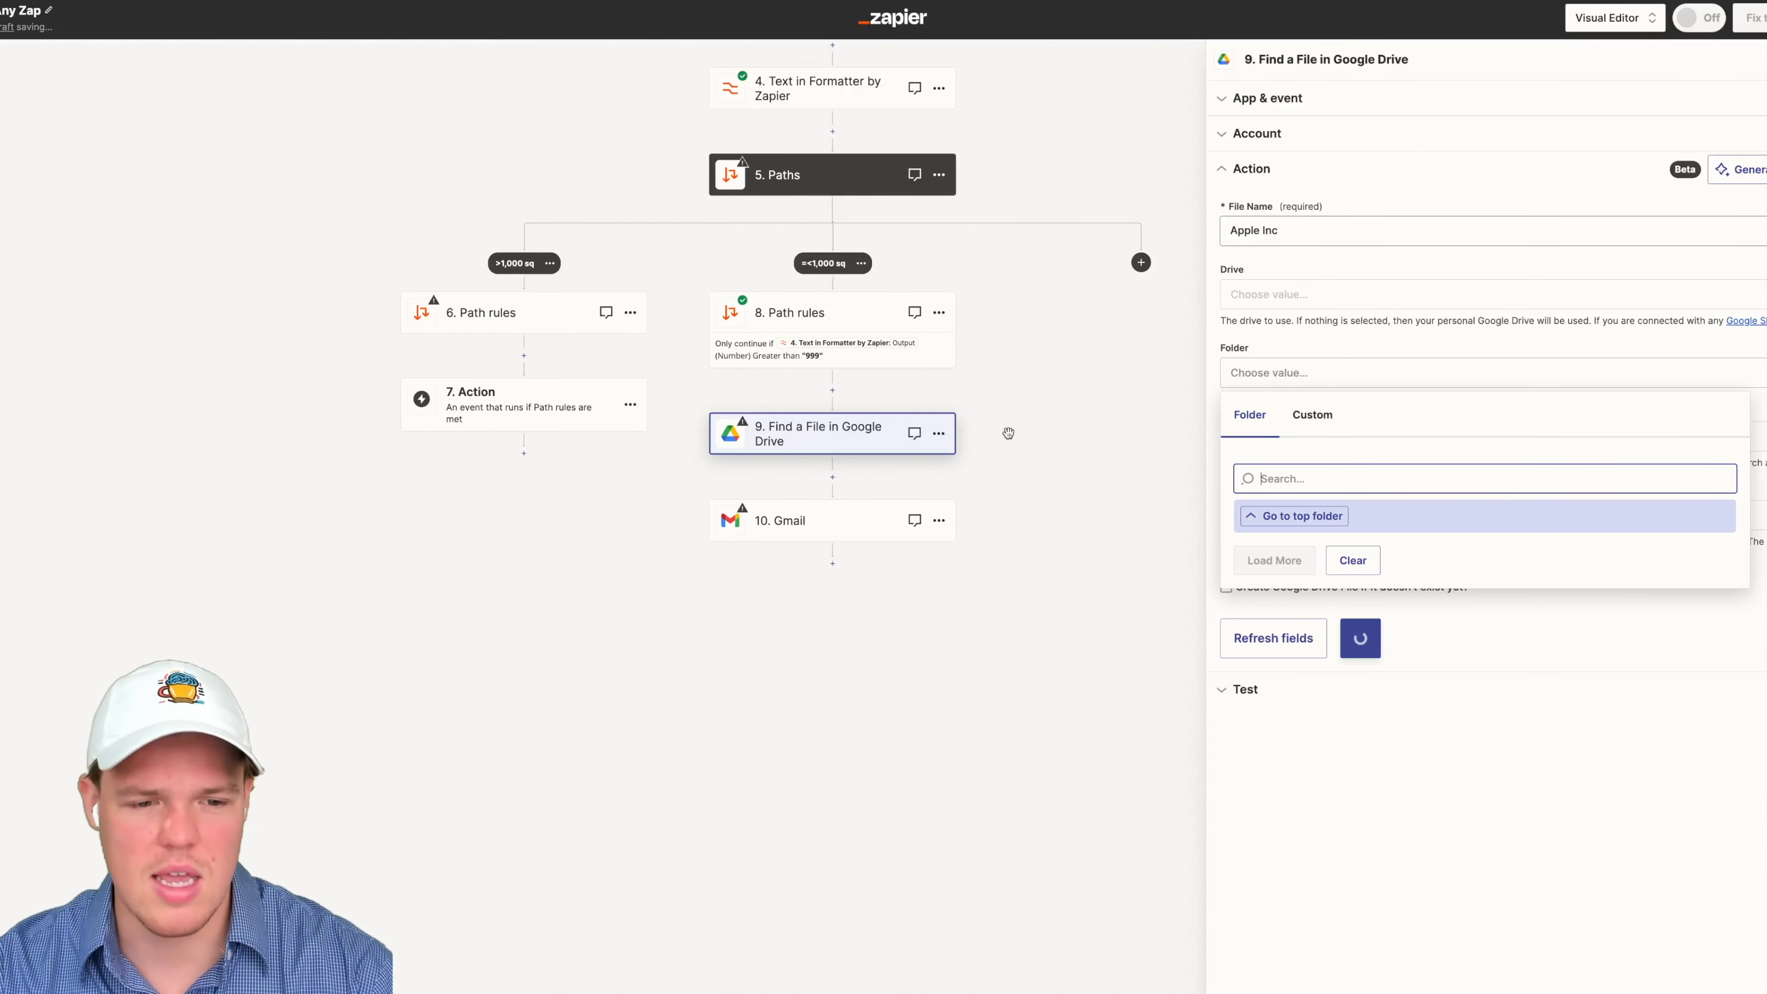
{"action": "left_click", "coordinate": [1451, 727]}
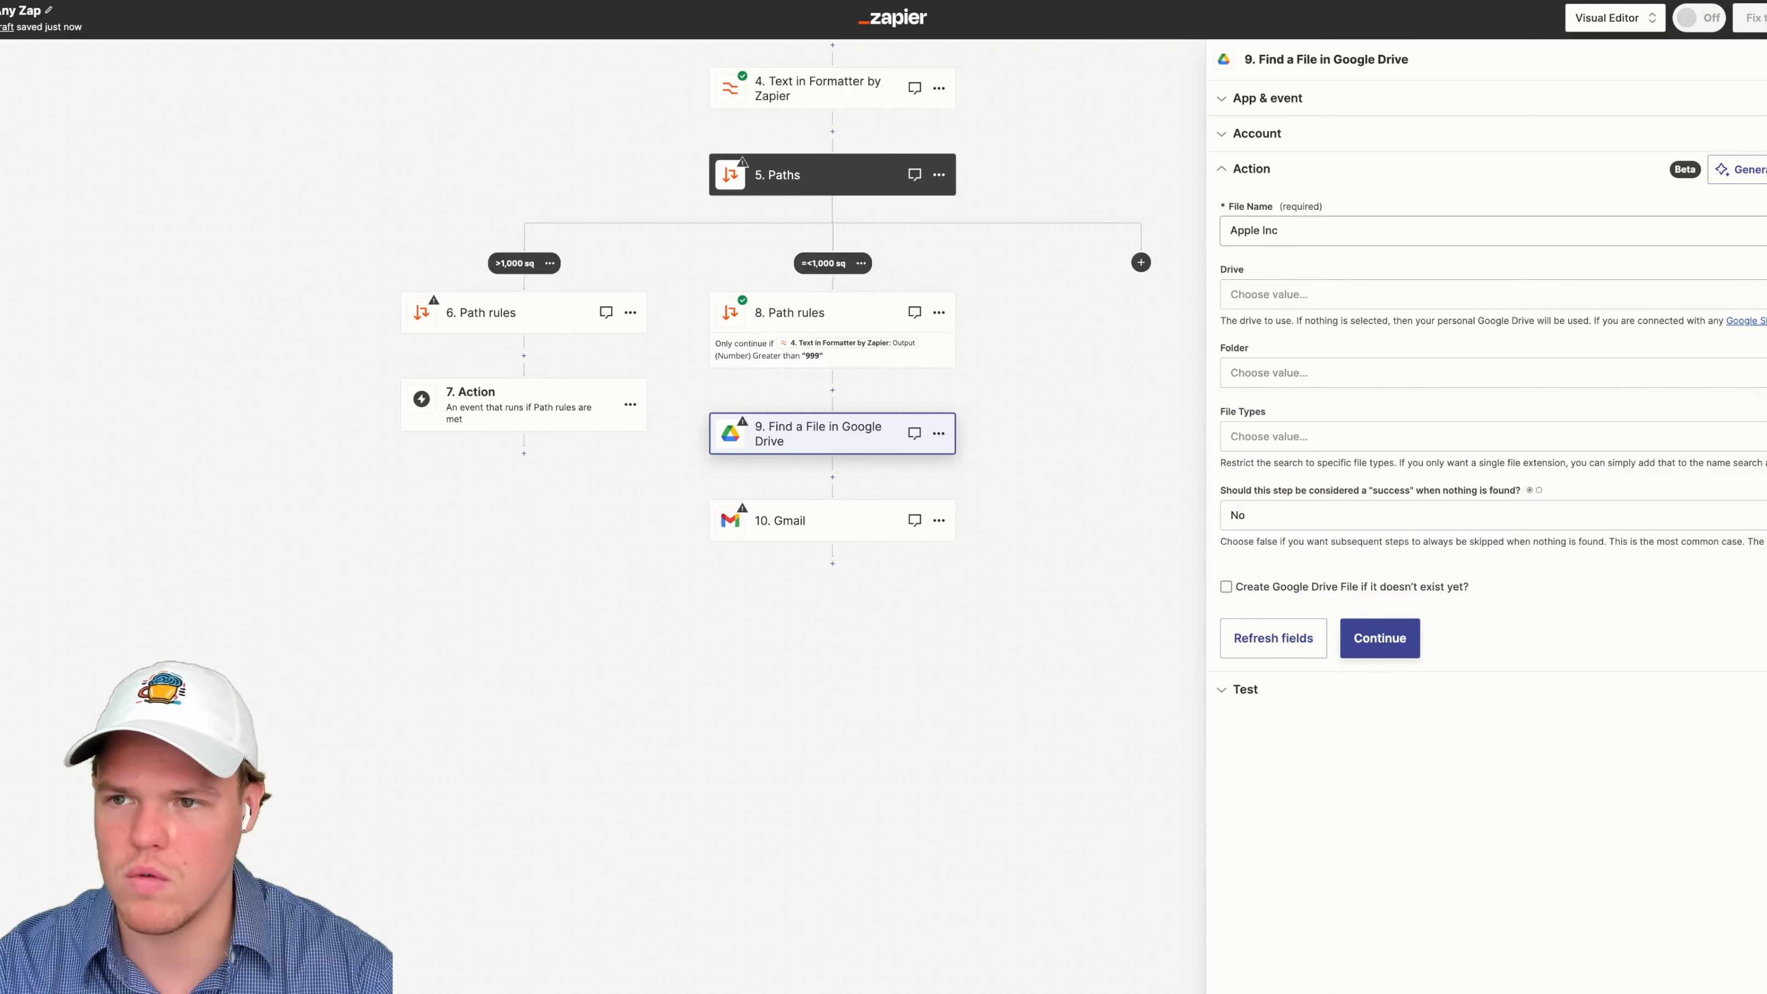
Step: Switch to Google Drive and check the general access setting in the API Access folder's sharing options
{"action": "key", "text": "ctrl+Tab"}
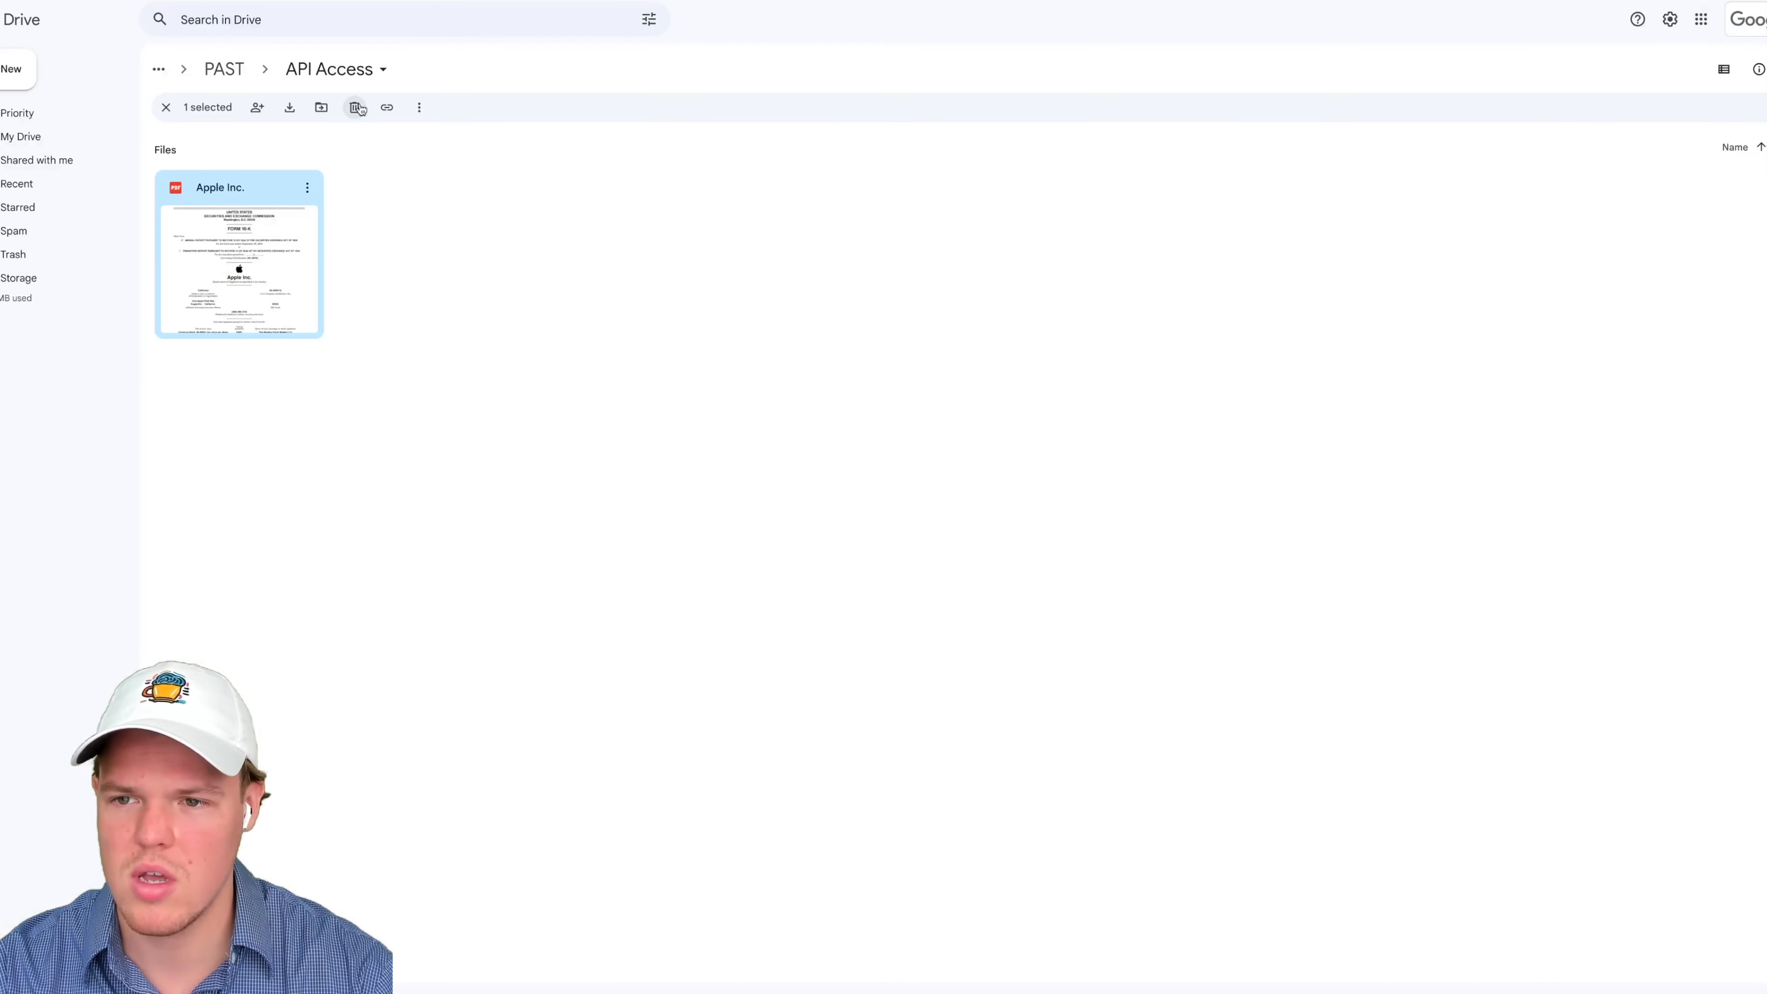
{"action": "left_click", "coordinate": [373, 78]}
{"action": "mouse_move", "coordinate": [359, 232]}
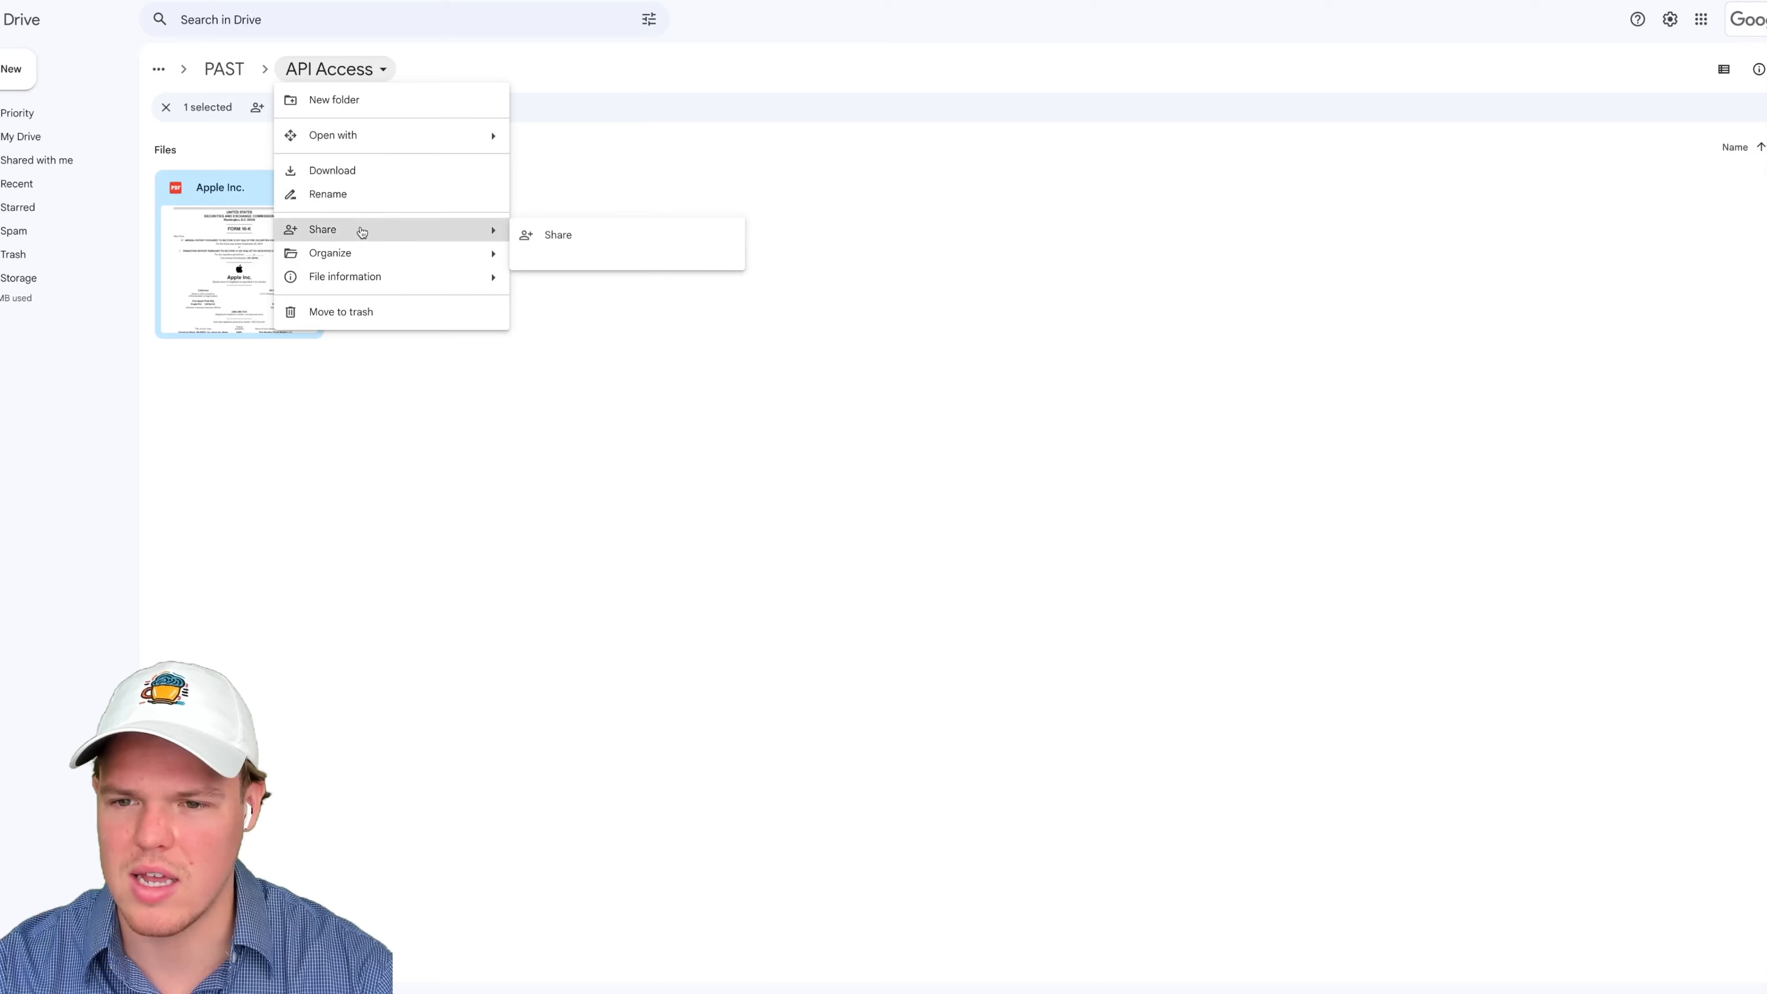
{"action": "left_click", "coordinate": [554, 232]}
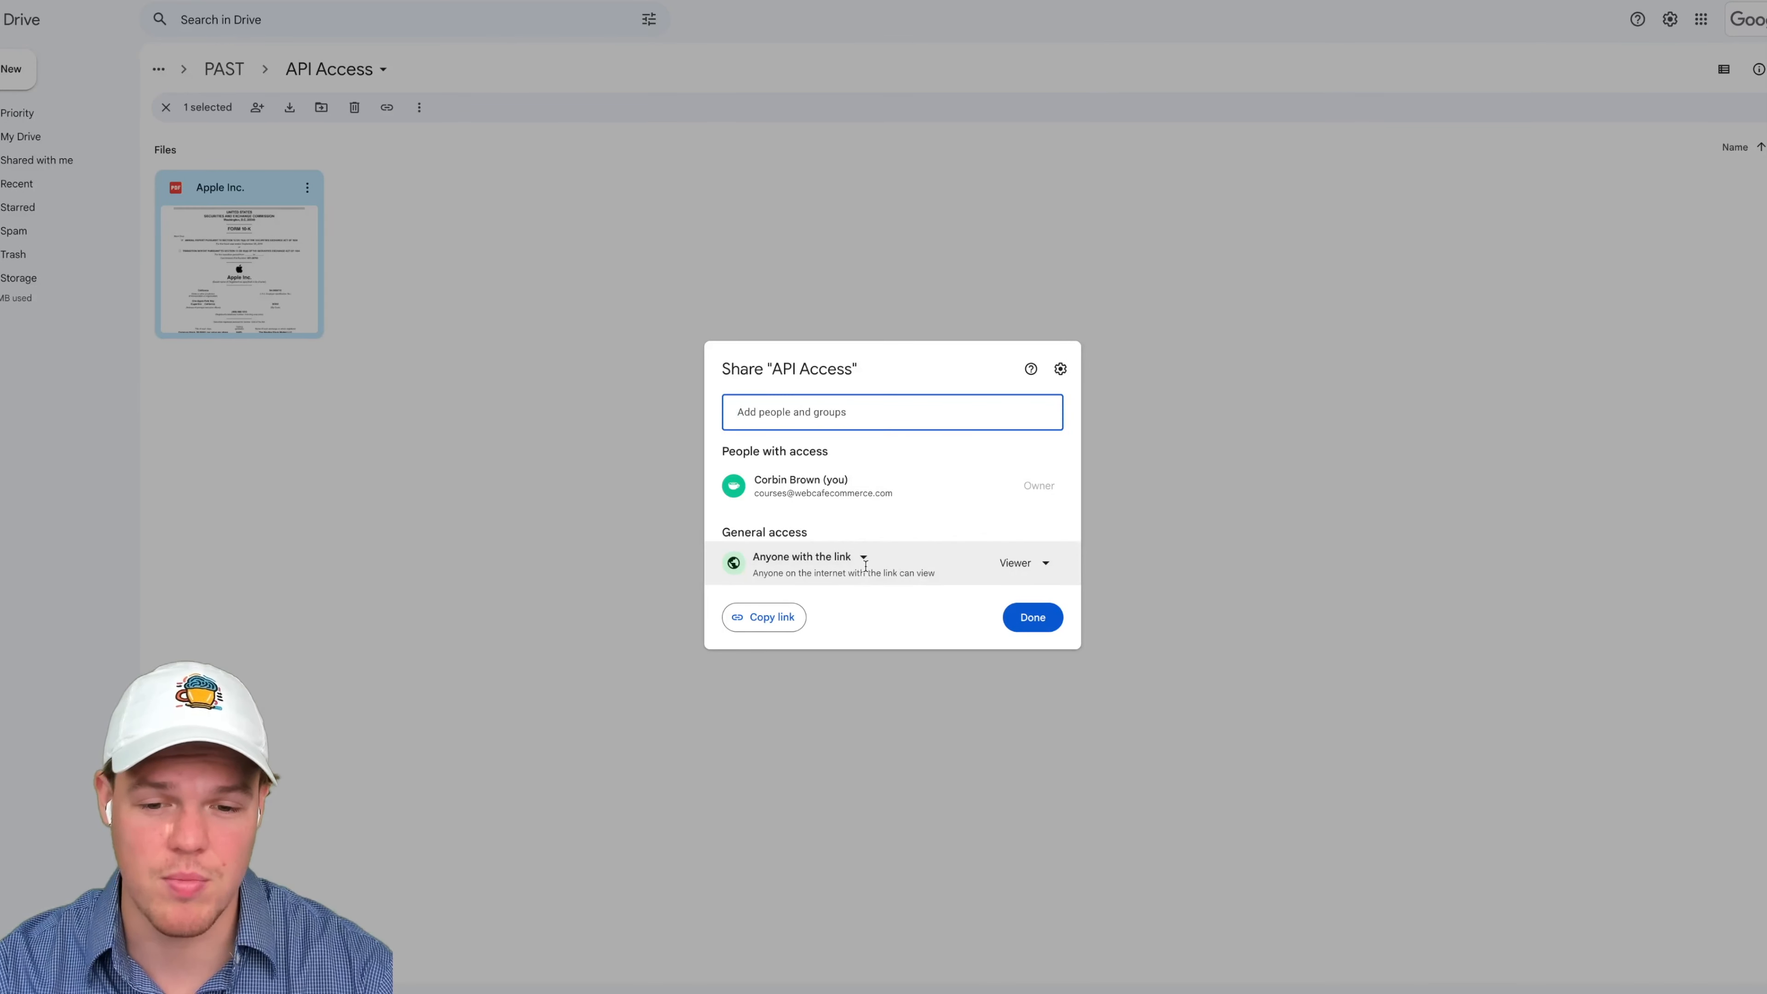
{"action": "left_click", "coordinate": [1077, 311]}
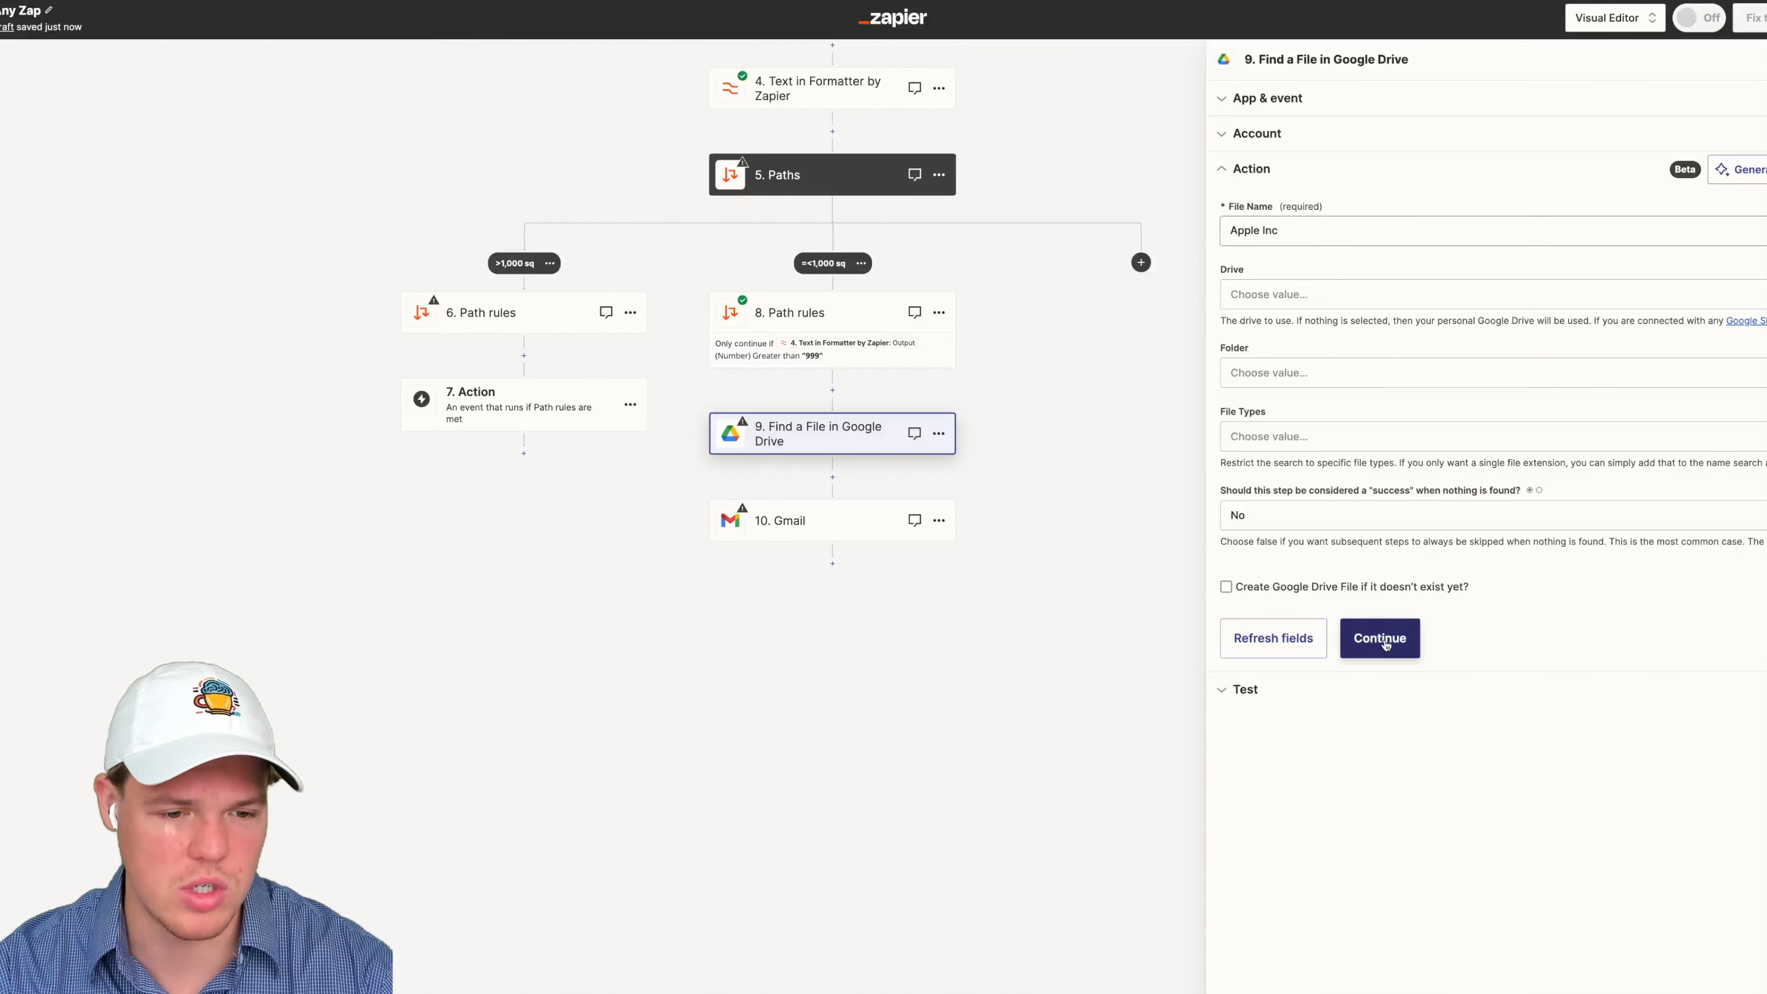
Step: Test the Find a File in Google Drive step and review the returned file data
{"action": "left_click", "coordinate": [1375, 635]}
{"action": "left_click", "coordinate": [1352, 588]}
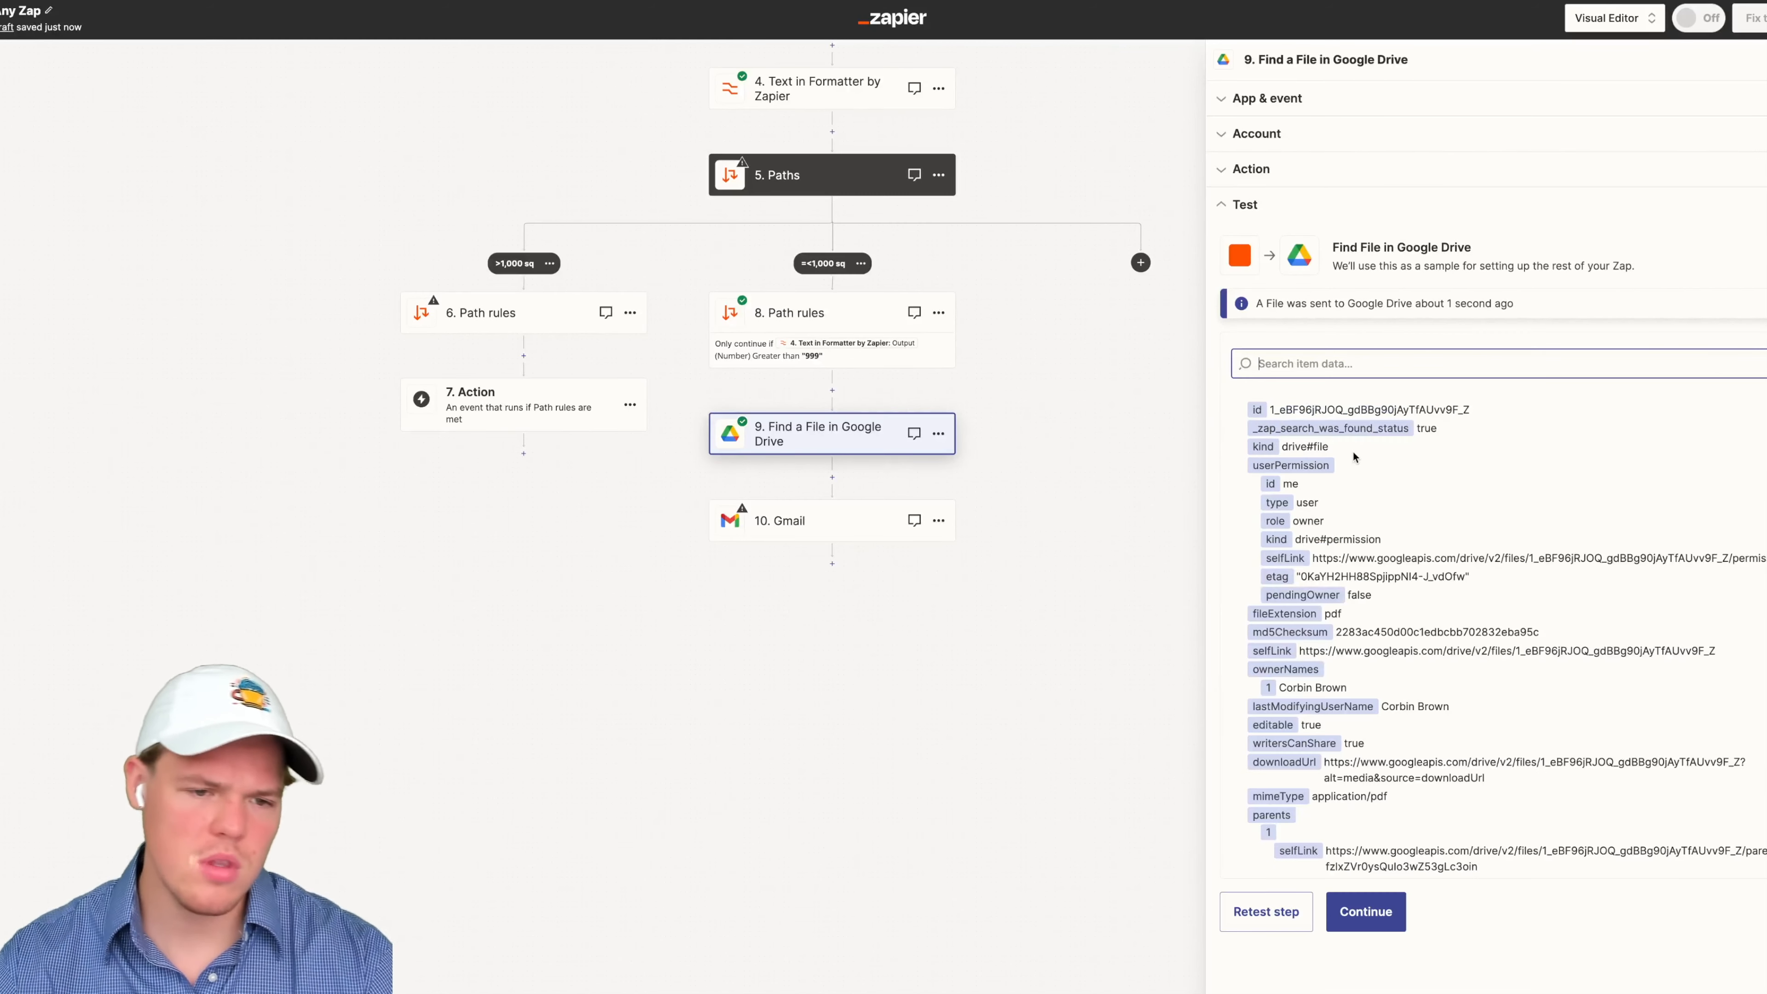
{"action": "scroll", "coordinate": [1346, 447], "scroll_direction": "down", "scroll_amount": 15}
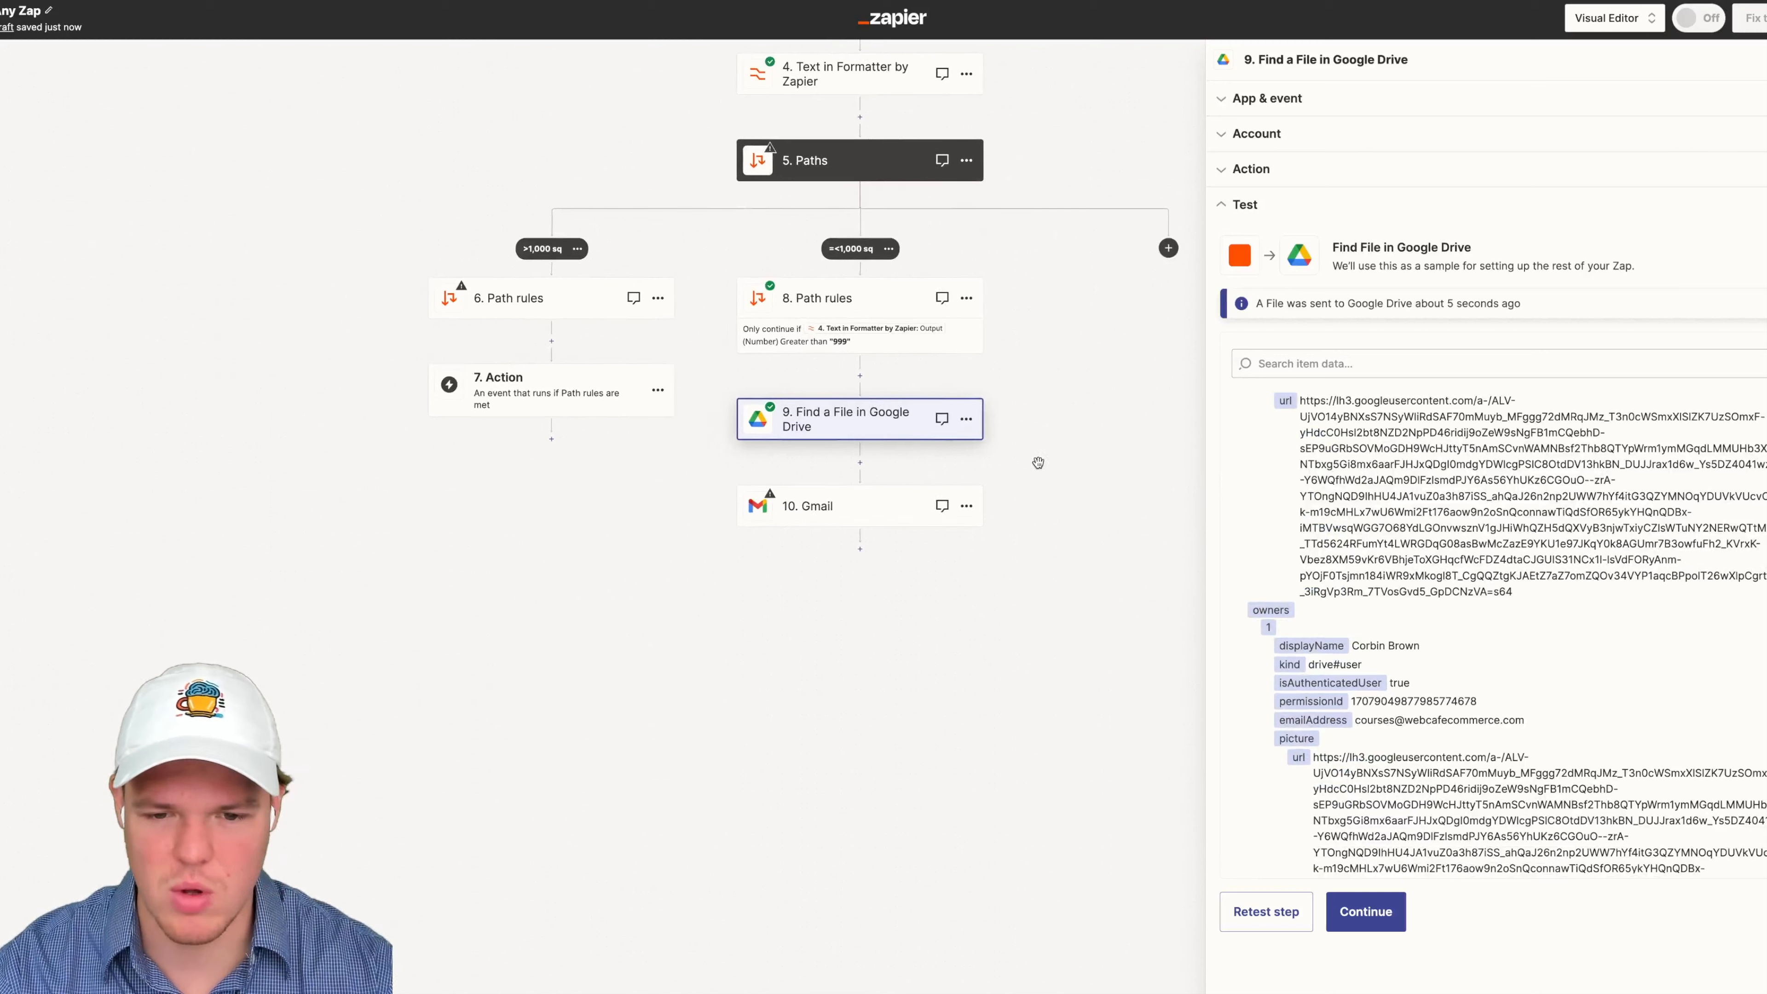
Step: Set the Gmail step's event to Create Draft and continue with the connected Gmail account to the action setup
{"action": "left_click", "coordinate": [862, 513]}
{"action": "left_click", "coordinate": [1377, 215]}
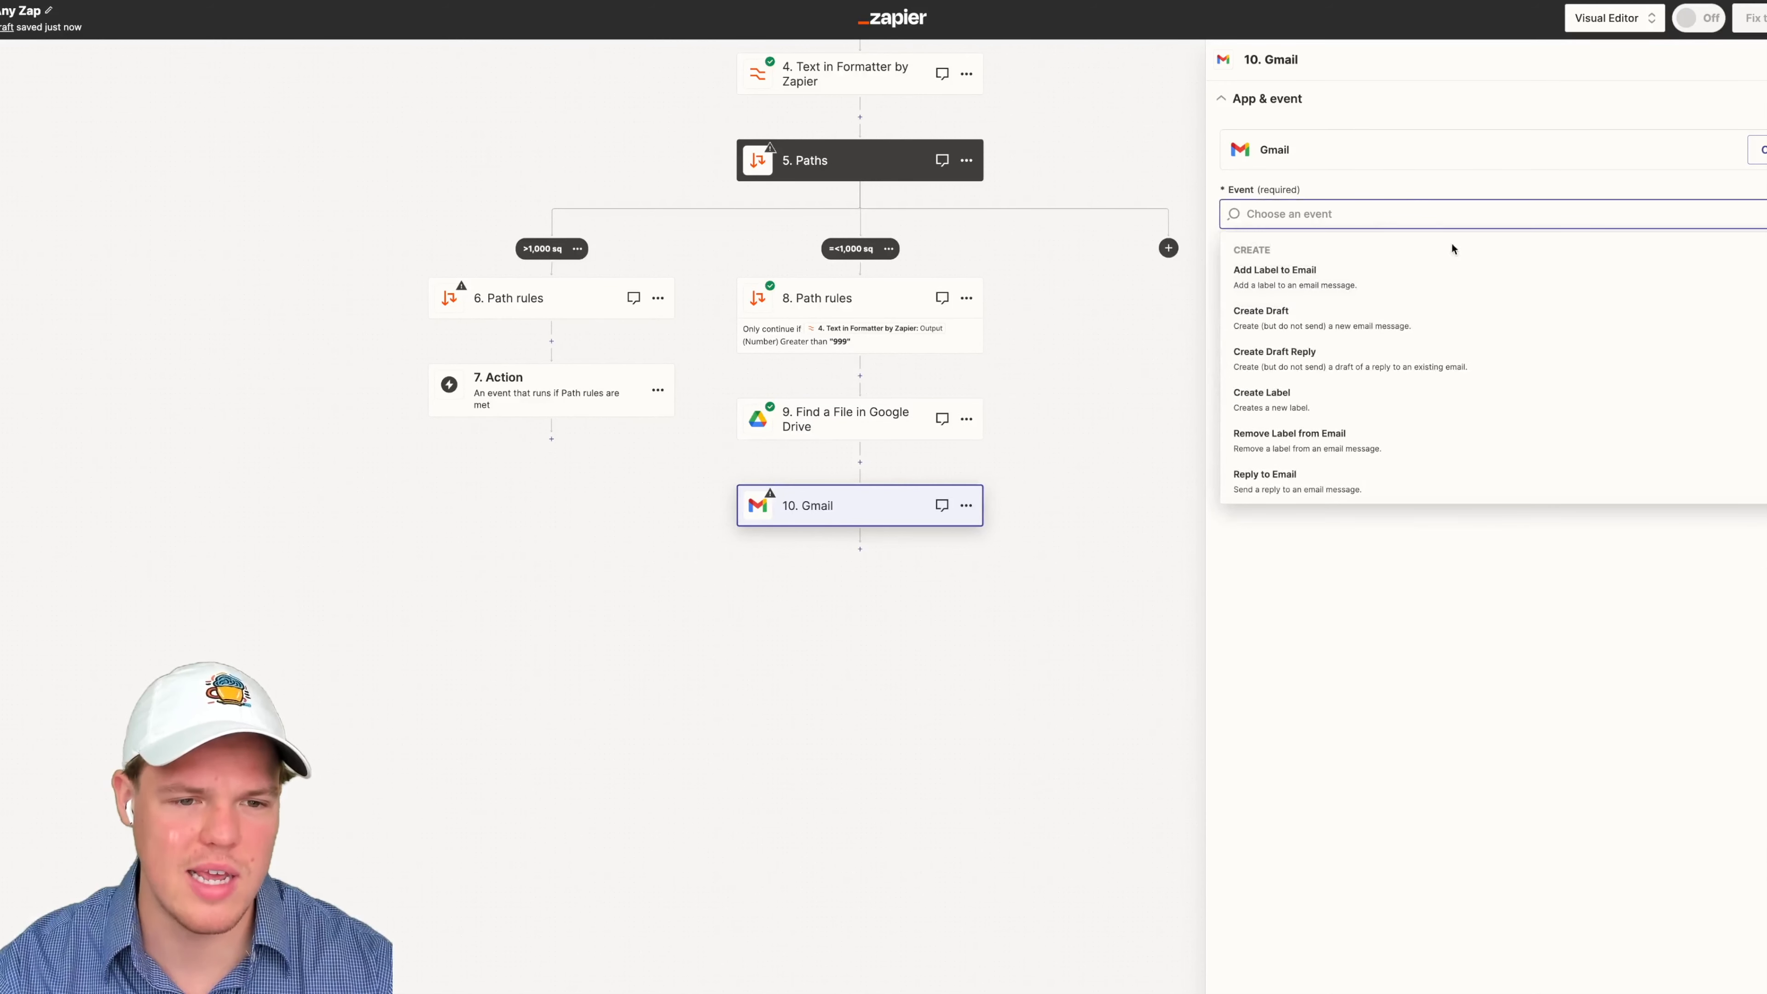
{"action": "left_click", "coordinate": [1409, 324]}
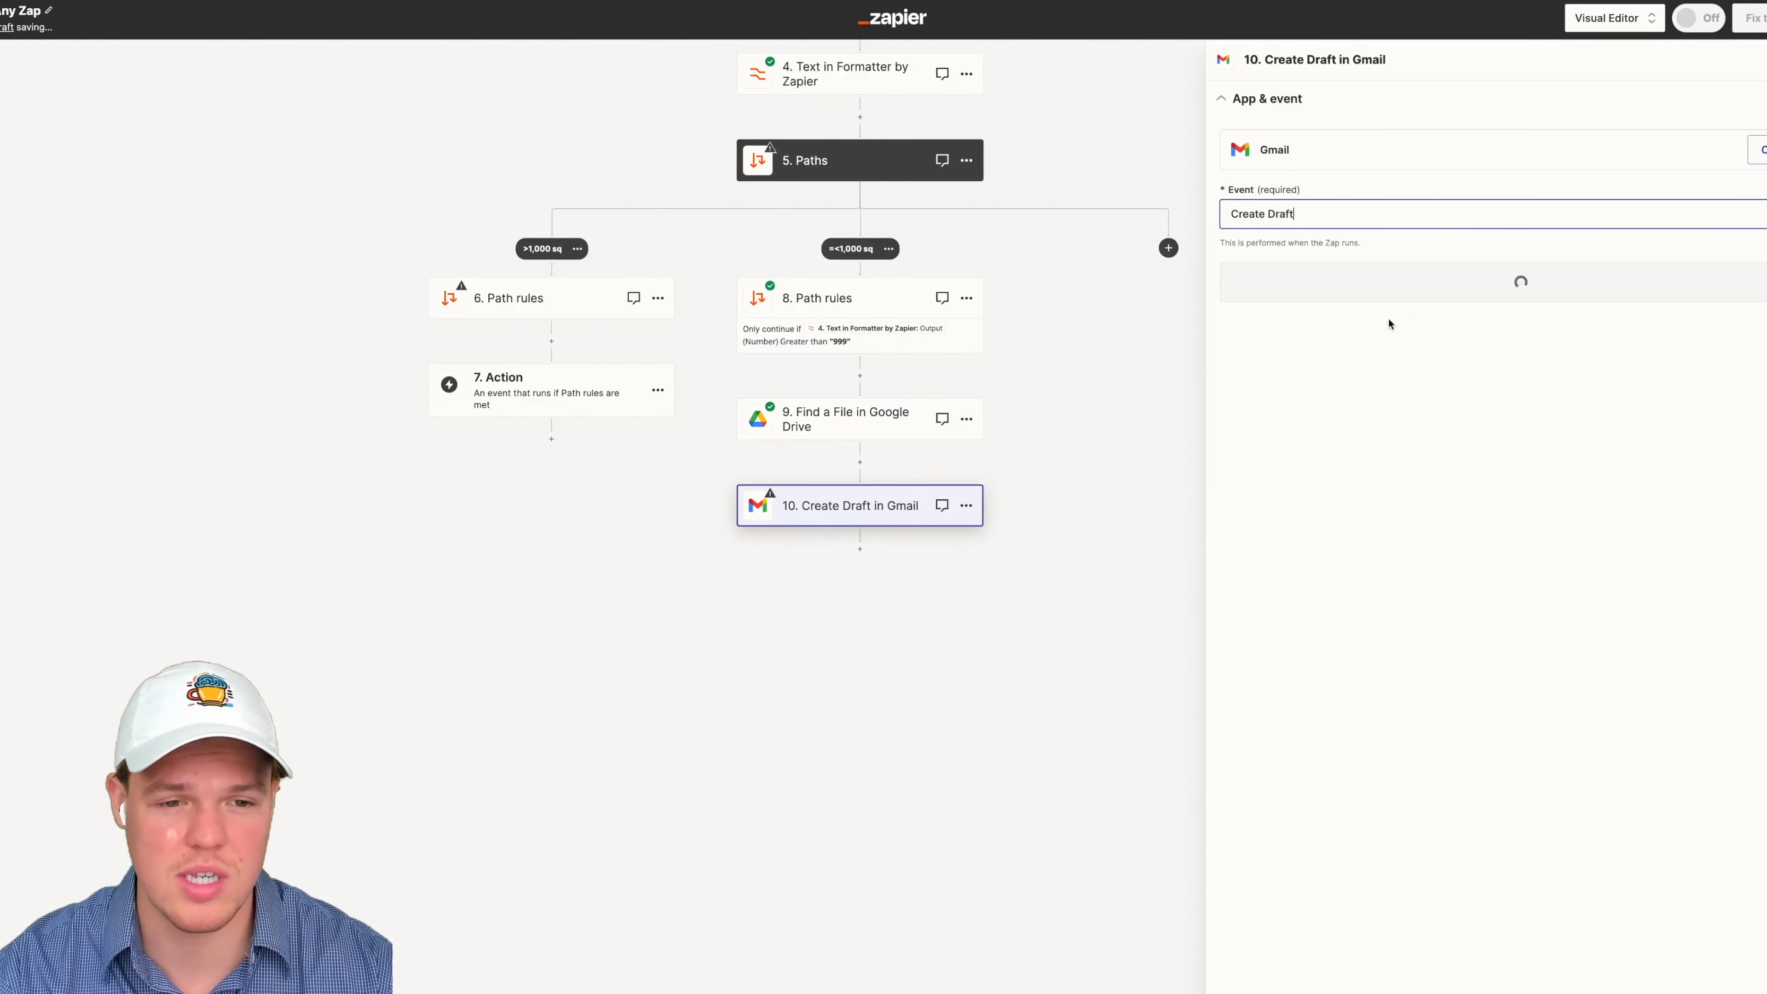
{"action": "left_click", "coordinate": [1367, 282]}
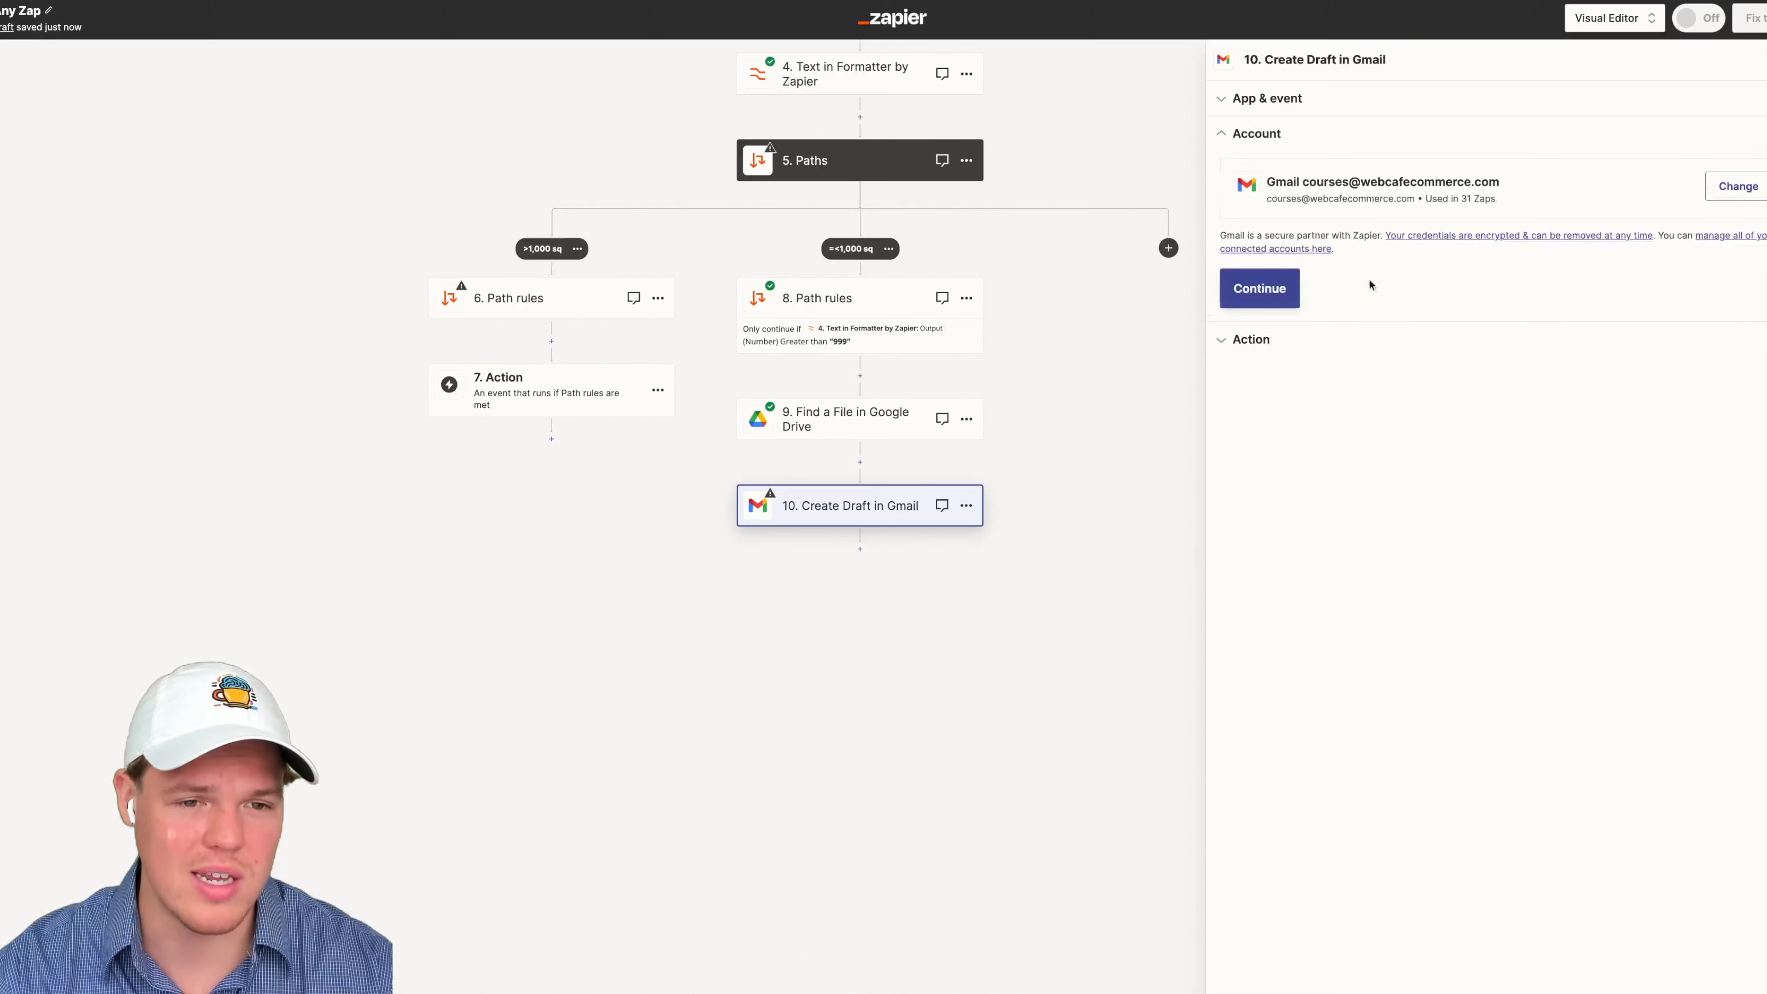
{"action": "left_click", "coordinate": [1274, 290]}
Step: Enter "New Lead is Here" as the Gmail draft's Subject
{"action": "left_click_drag", "start_coordinate": [1175, 184], "coordinate": [1006, 418]}
{"action": "left_click_drag", "start_coordinate": [1049, 351], "coordinate": [1082, 295]}
{"action": "left_click_drag", "start_coordinate": [974, 288], "coordinate": [935, 162]}
{"action": "left_click_drag", "start_coordinate": [1011, 223], "coordinate": [1069, 265]}
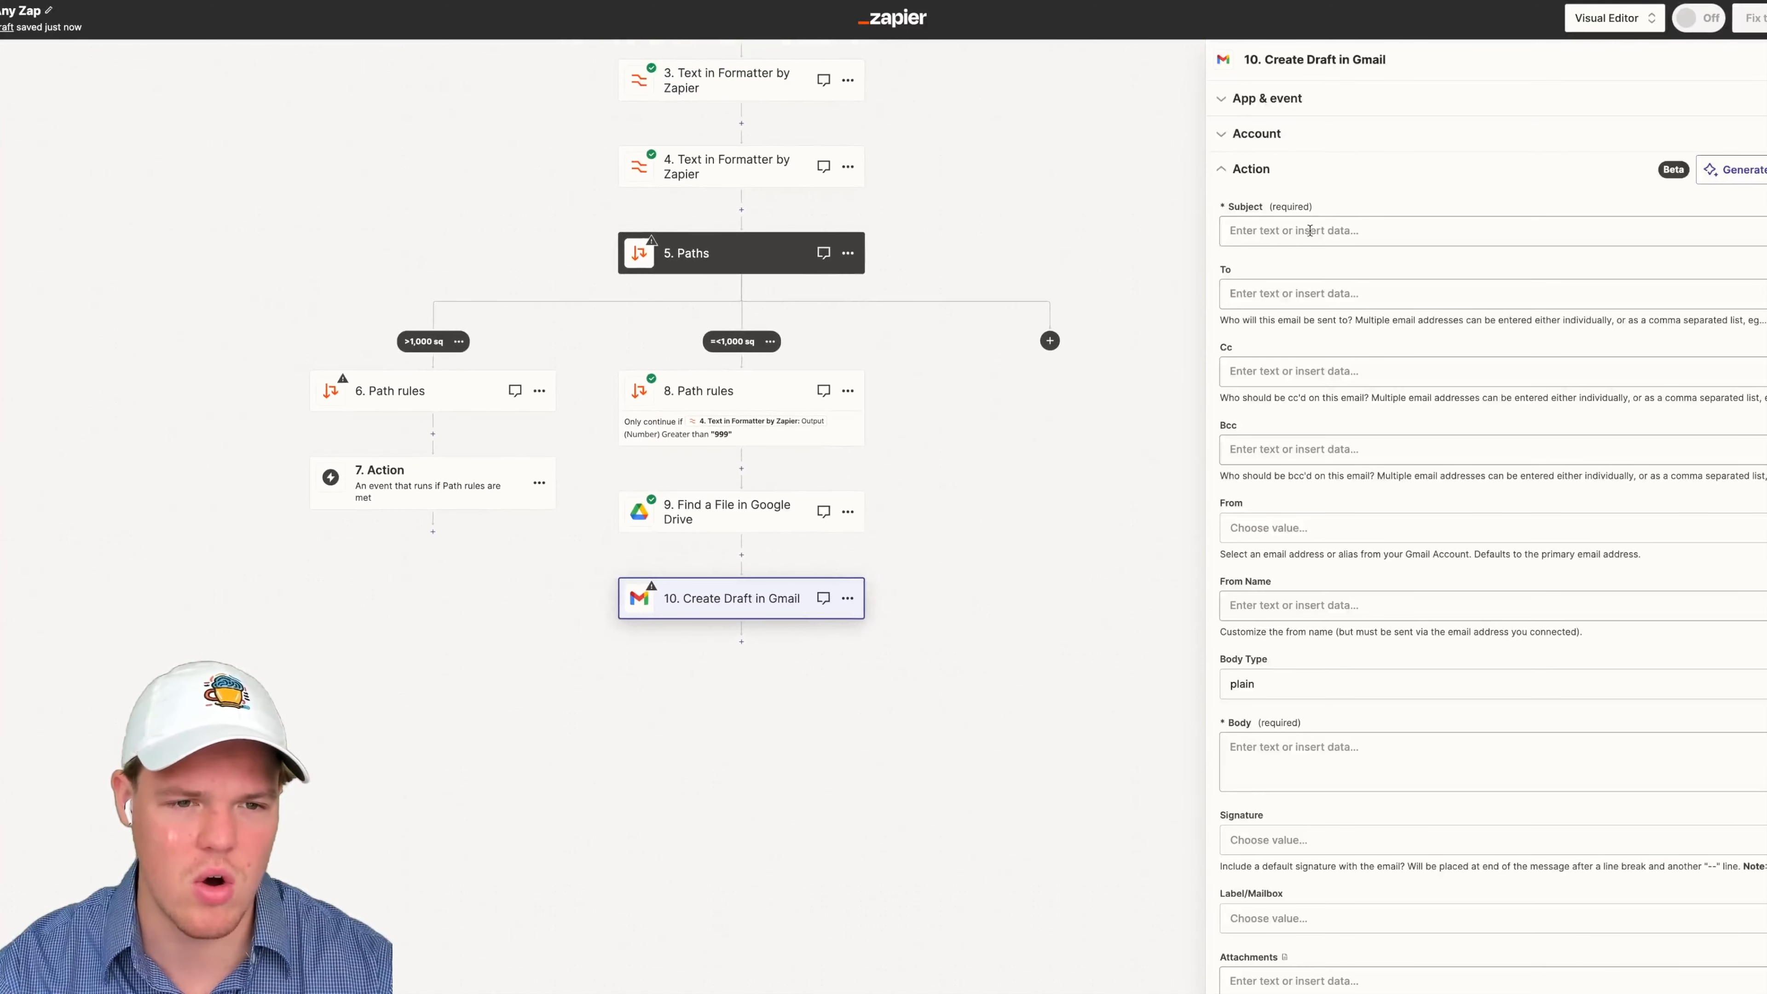
{"action": "left_click", "coordinate": [1309, 231]}
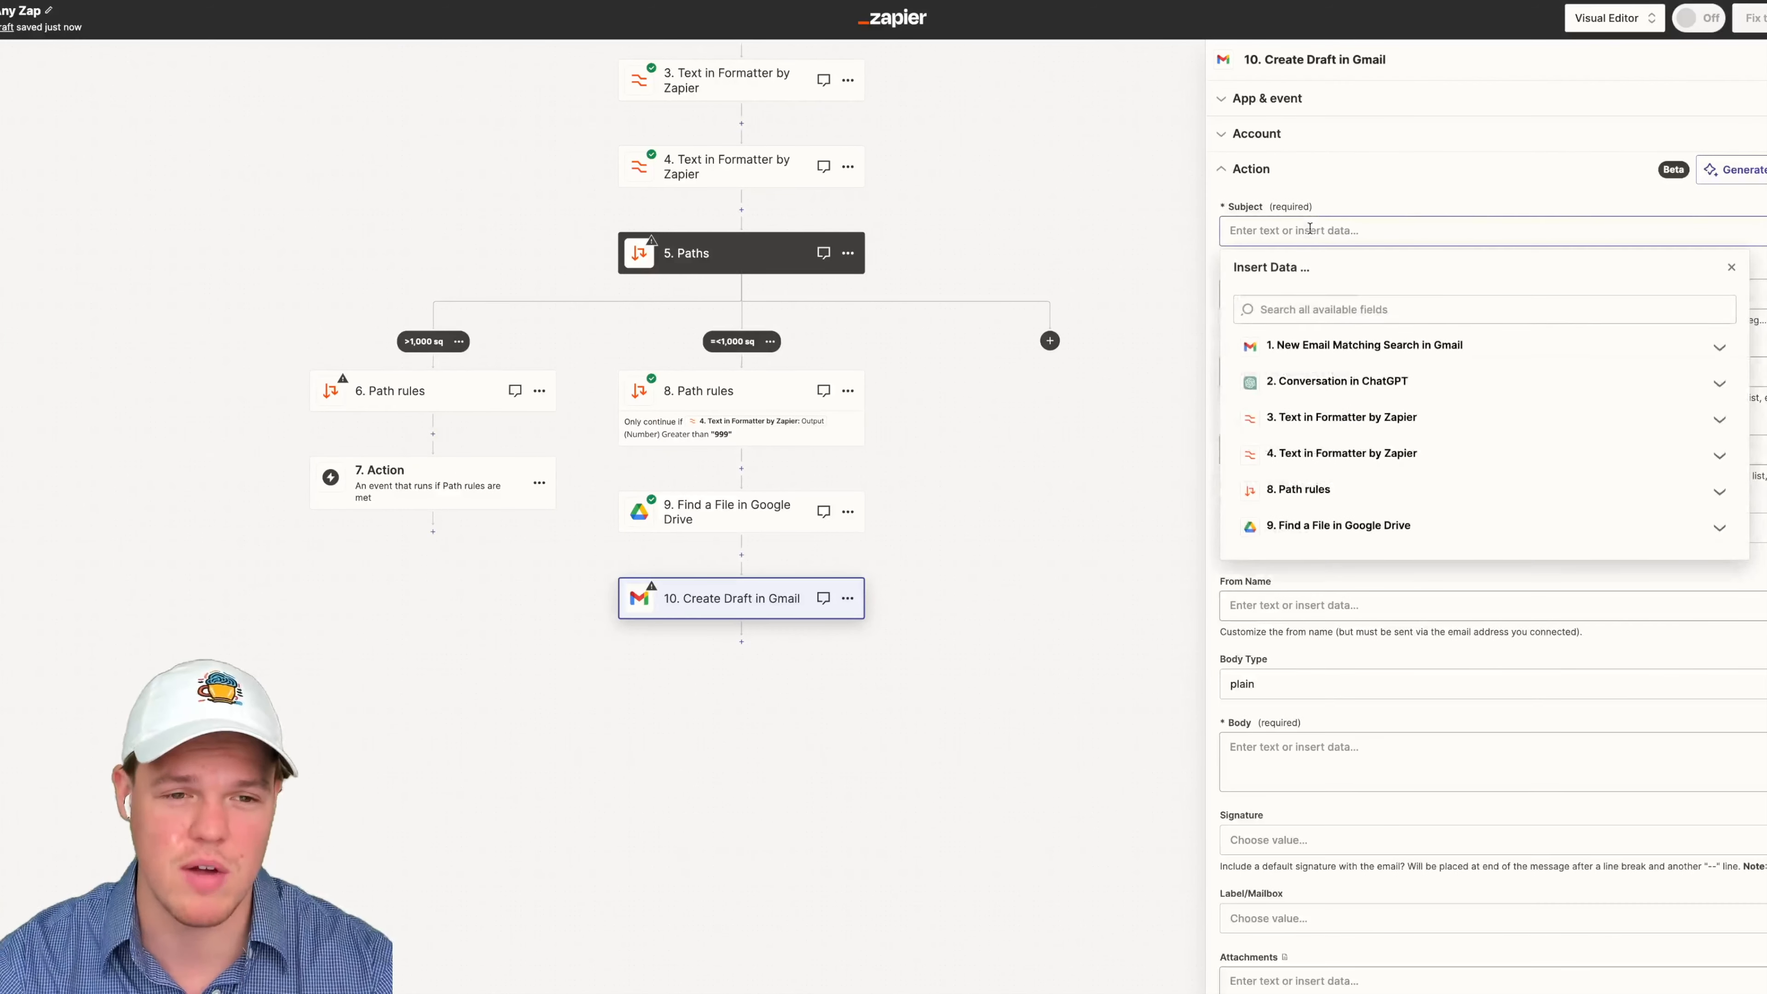
{"action": "left_click", "coordinate": [1308, 237]}
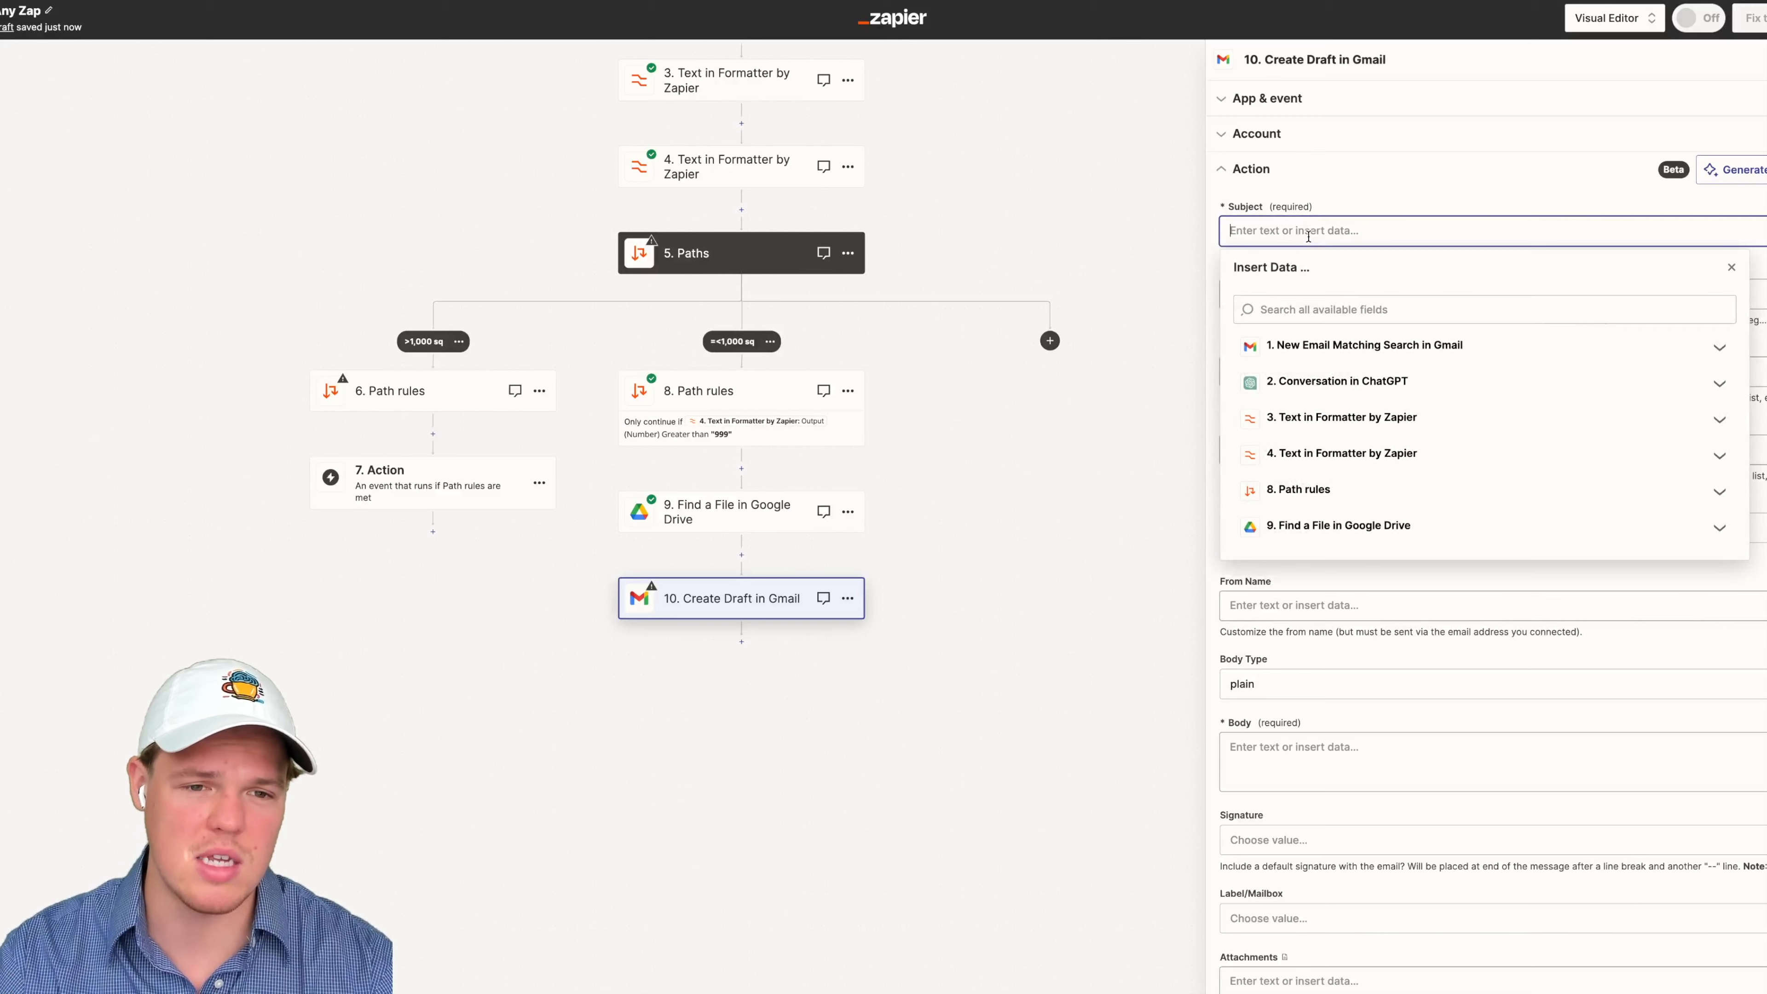
{"action": "type", "text": "New Lead is Here"}
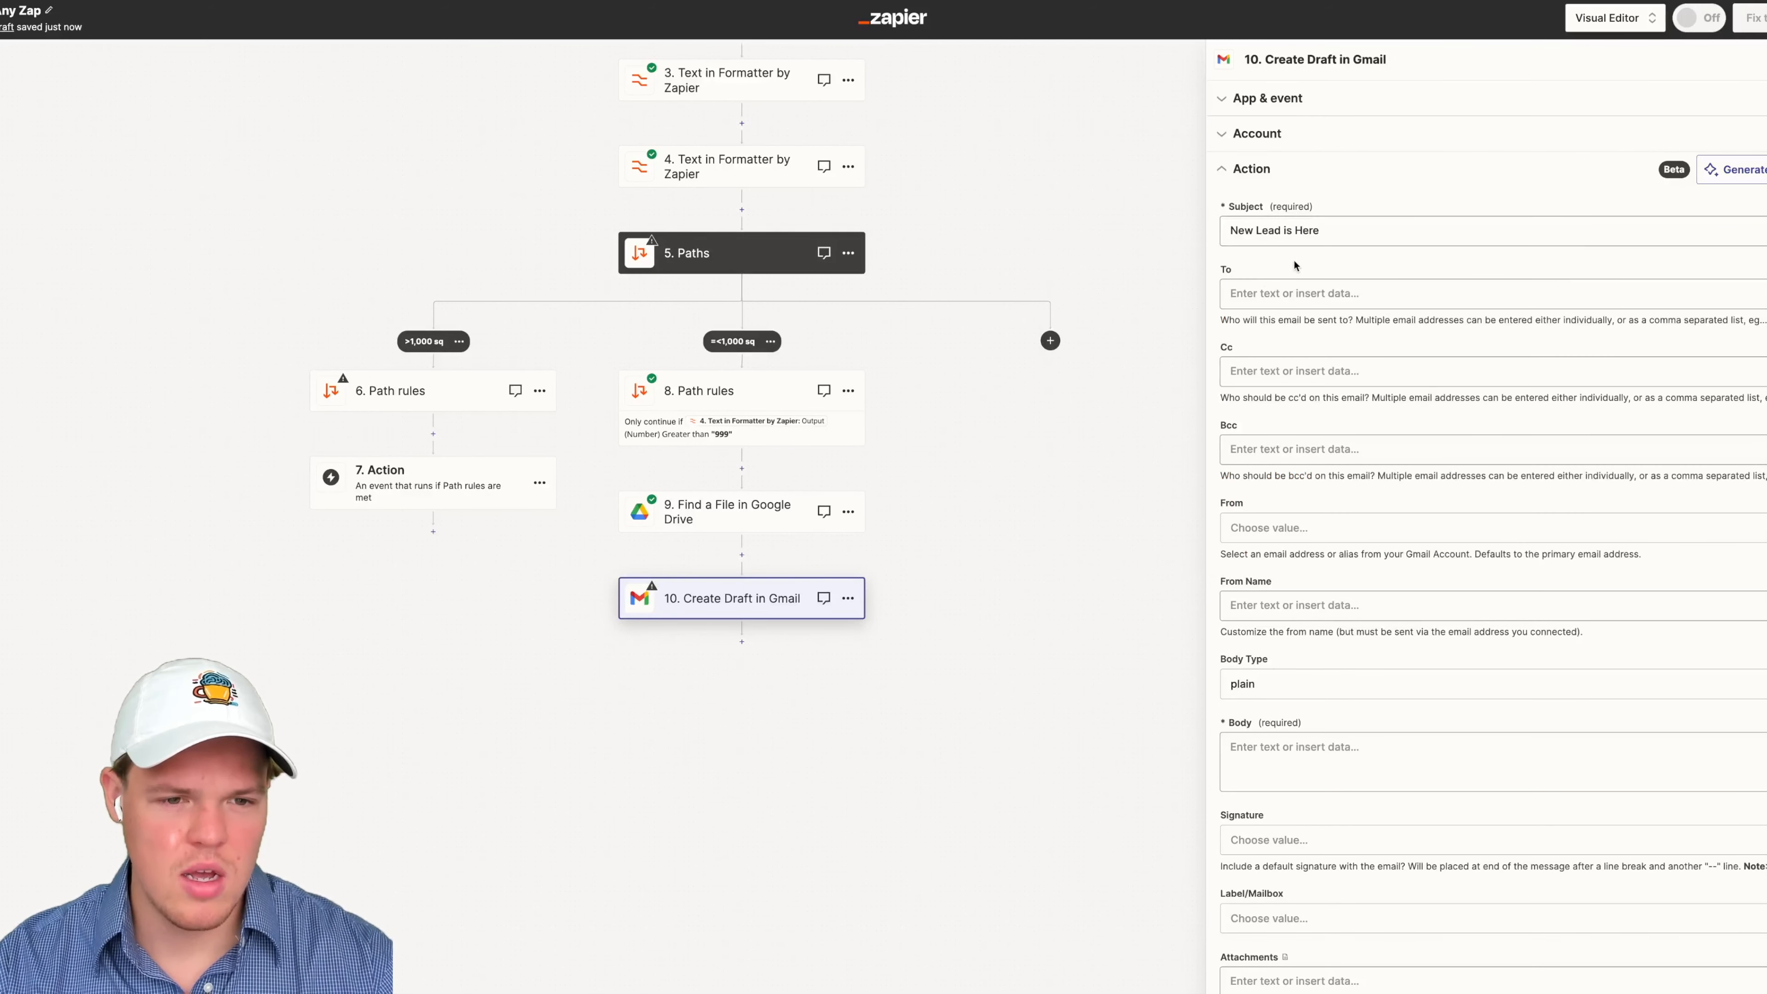
Step: Map the draft's To field to From Email from step 1, New Email Matching Search in Gmail
{"action": "left_click", "coordinate": [1308, 288]}
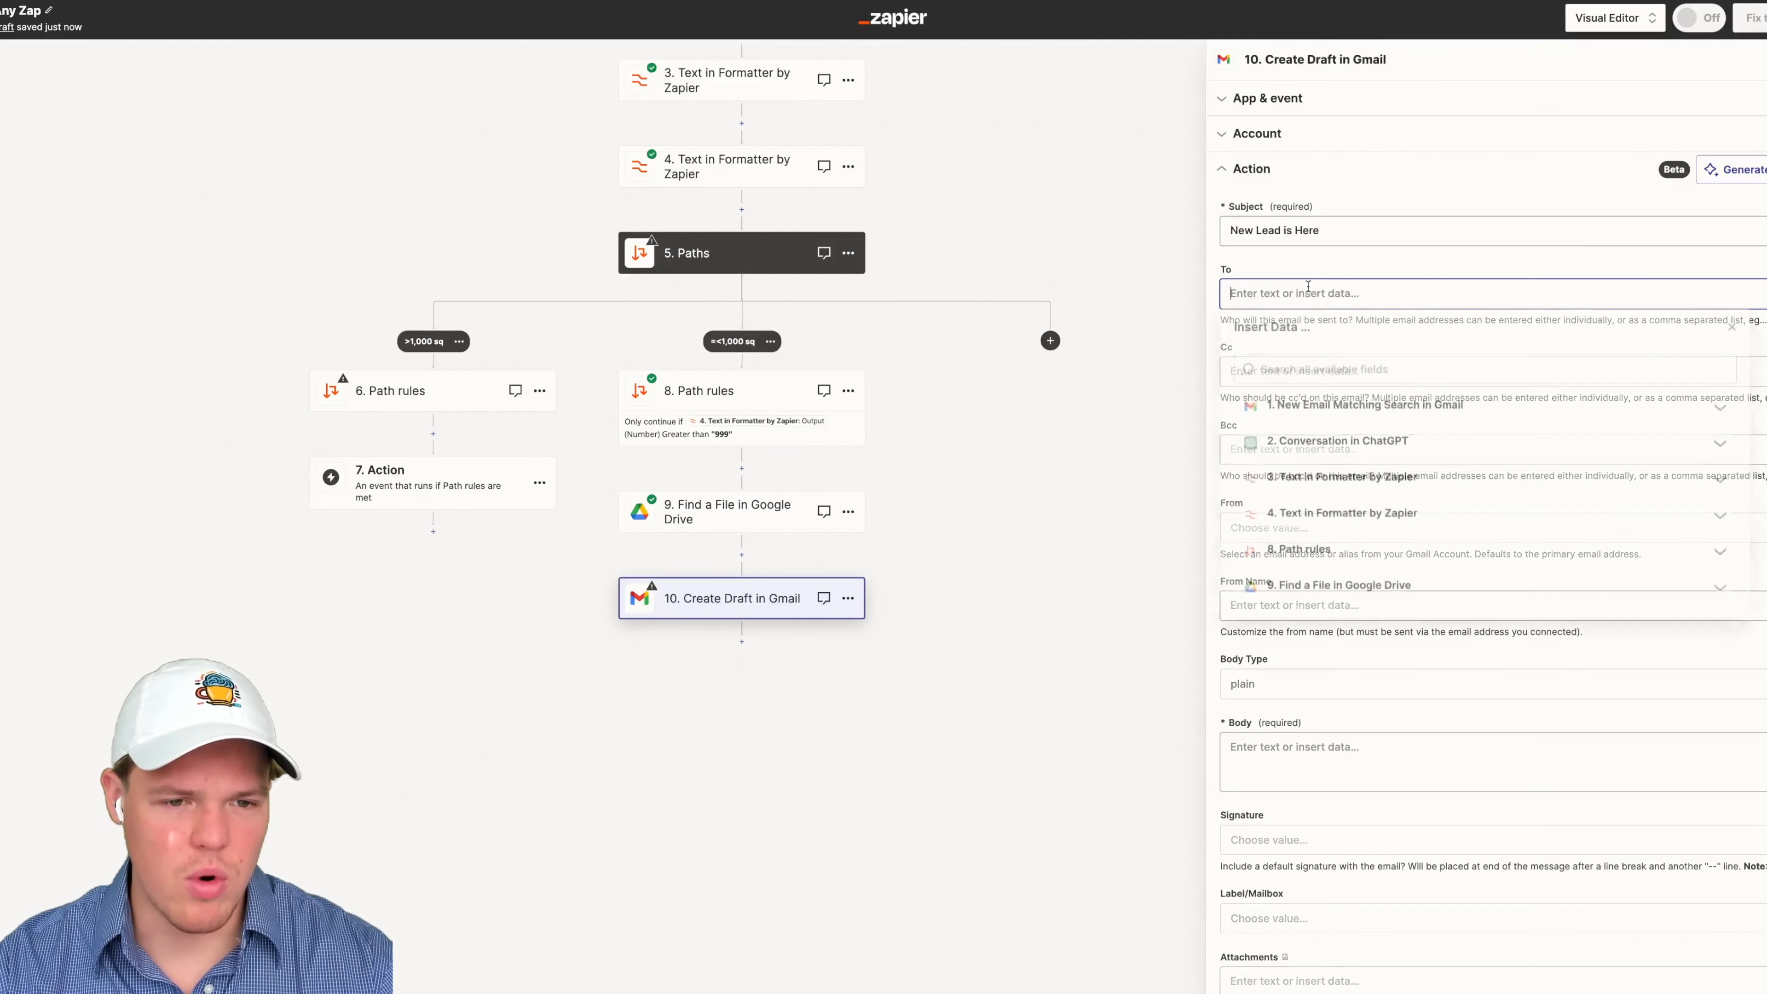
{"action": "left_click", "coordinate": [1380, 421]}
{"action": "scroll", "coordinate": [1367, 515], "scroll_direction": "down", "scroll_amount": 1}
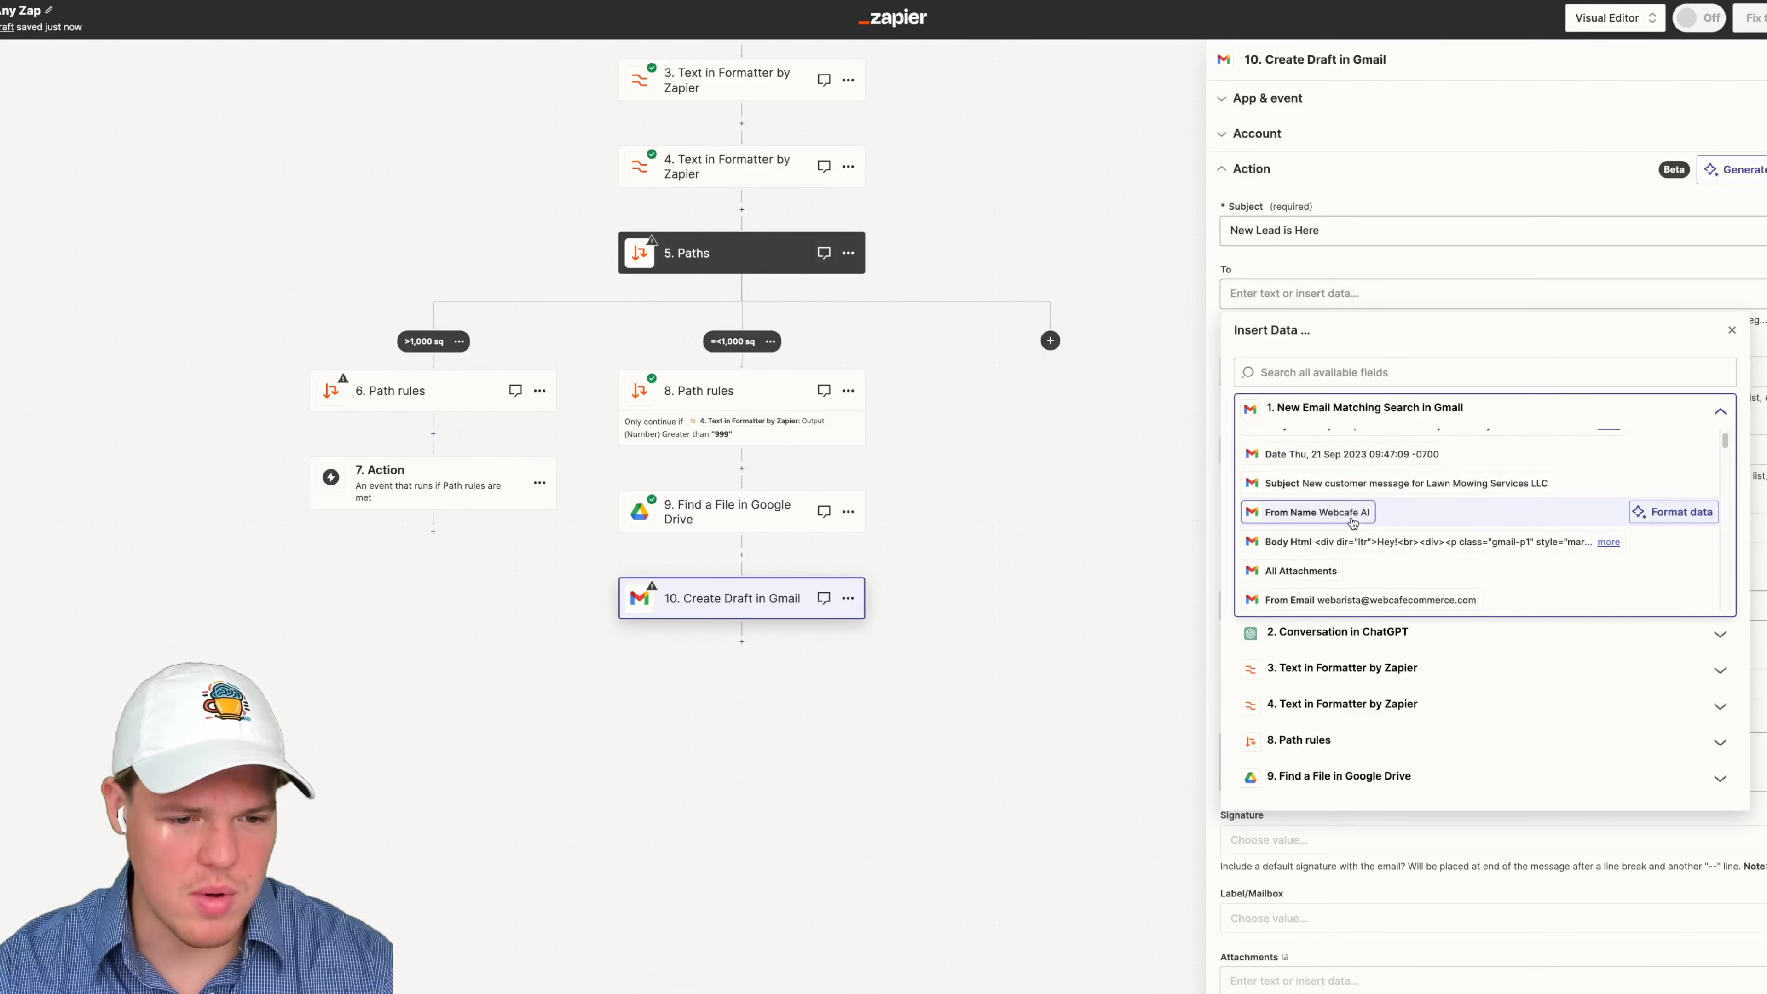
{"action": "scroll", "coordinate": [1353, 522], "scroll_direction": "down", "scroll_amount": 1}
{"action": "left_click", "coordinate": [1364, 560]}
{"action": "left_click", "coordinate": [1469, 192]}
Step: Fill the draft's Body with Output Item 4, the one-sentence lead summary, from step 3, Text in Formatter by Zapier
{"action": "scroll", "coordinate": [1400, 432], "scroll_direction": "down", "scroll_amount": 3}
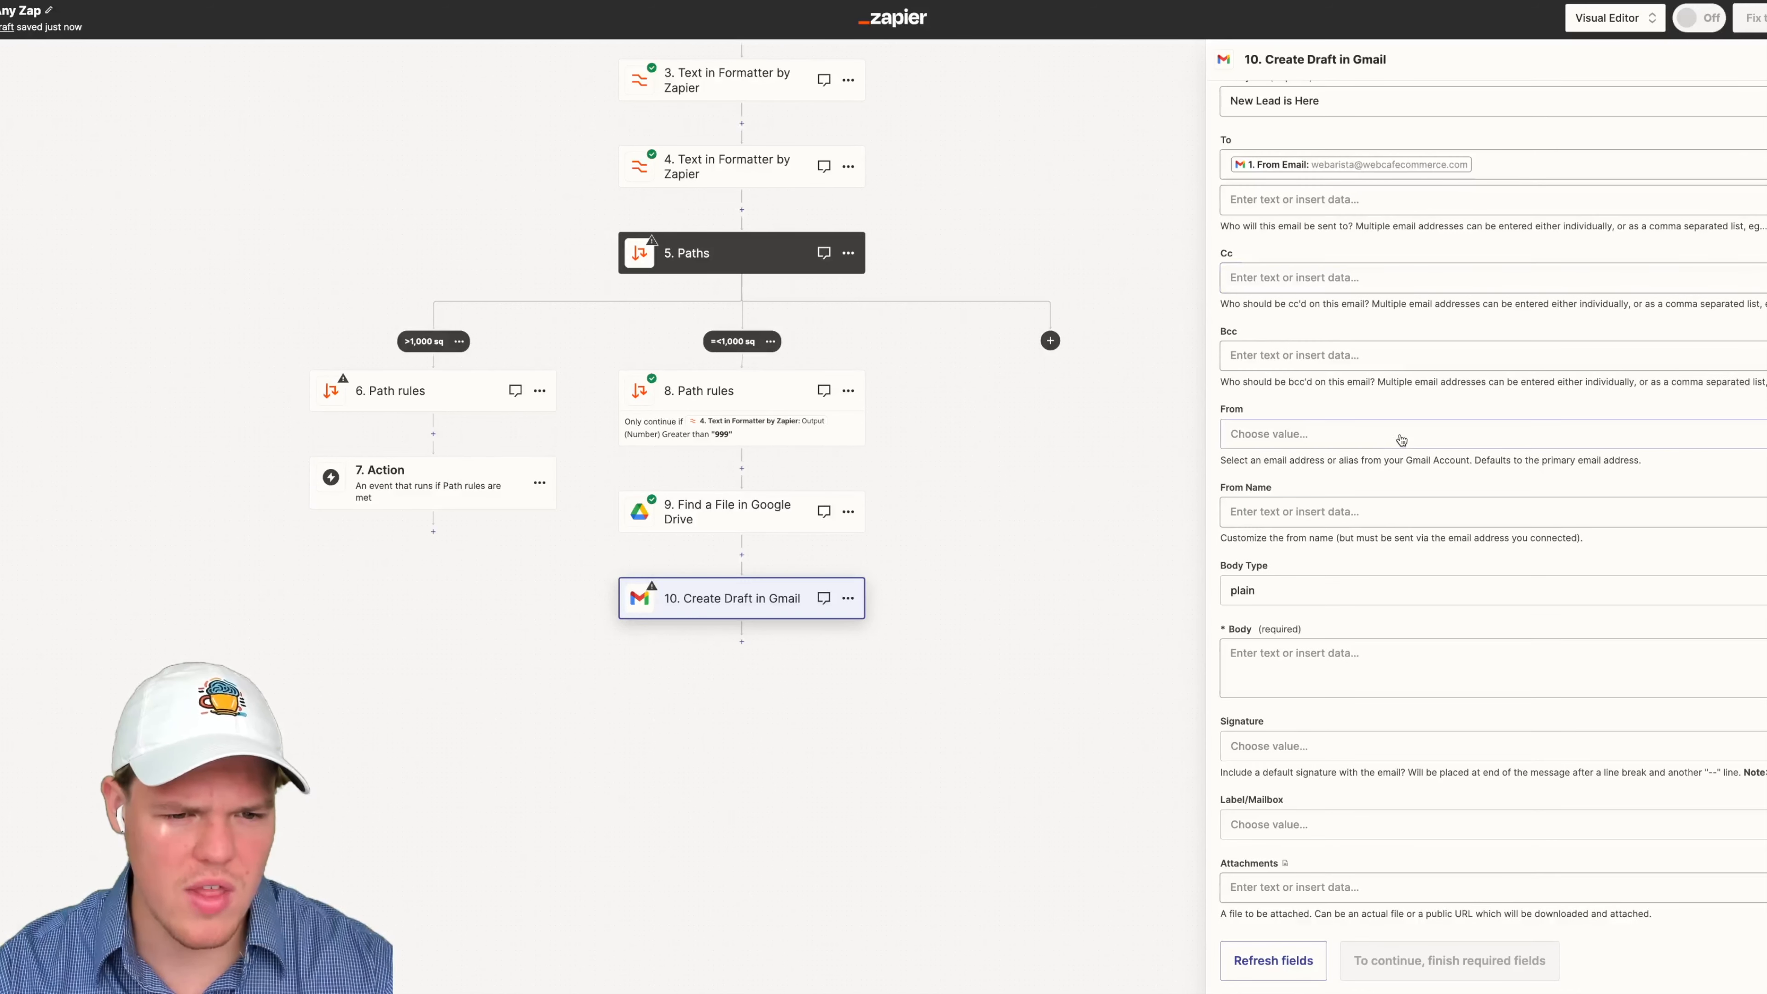
{"action": "left_click", "coordinate": [1279, 516]}
{"action": "key", "text": "Escape"}
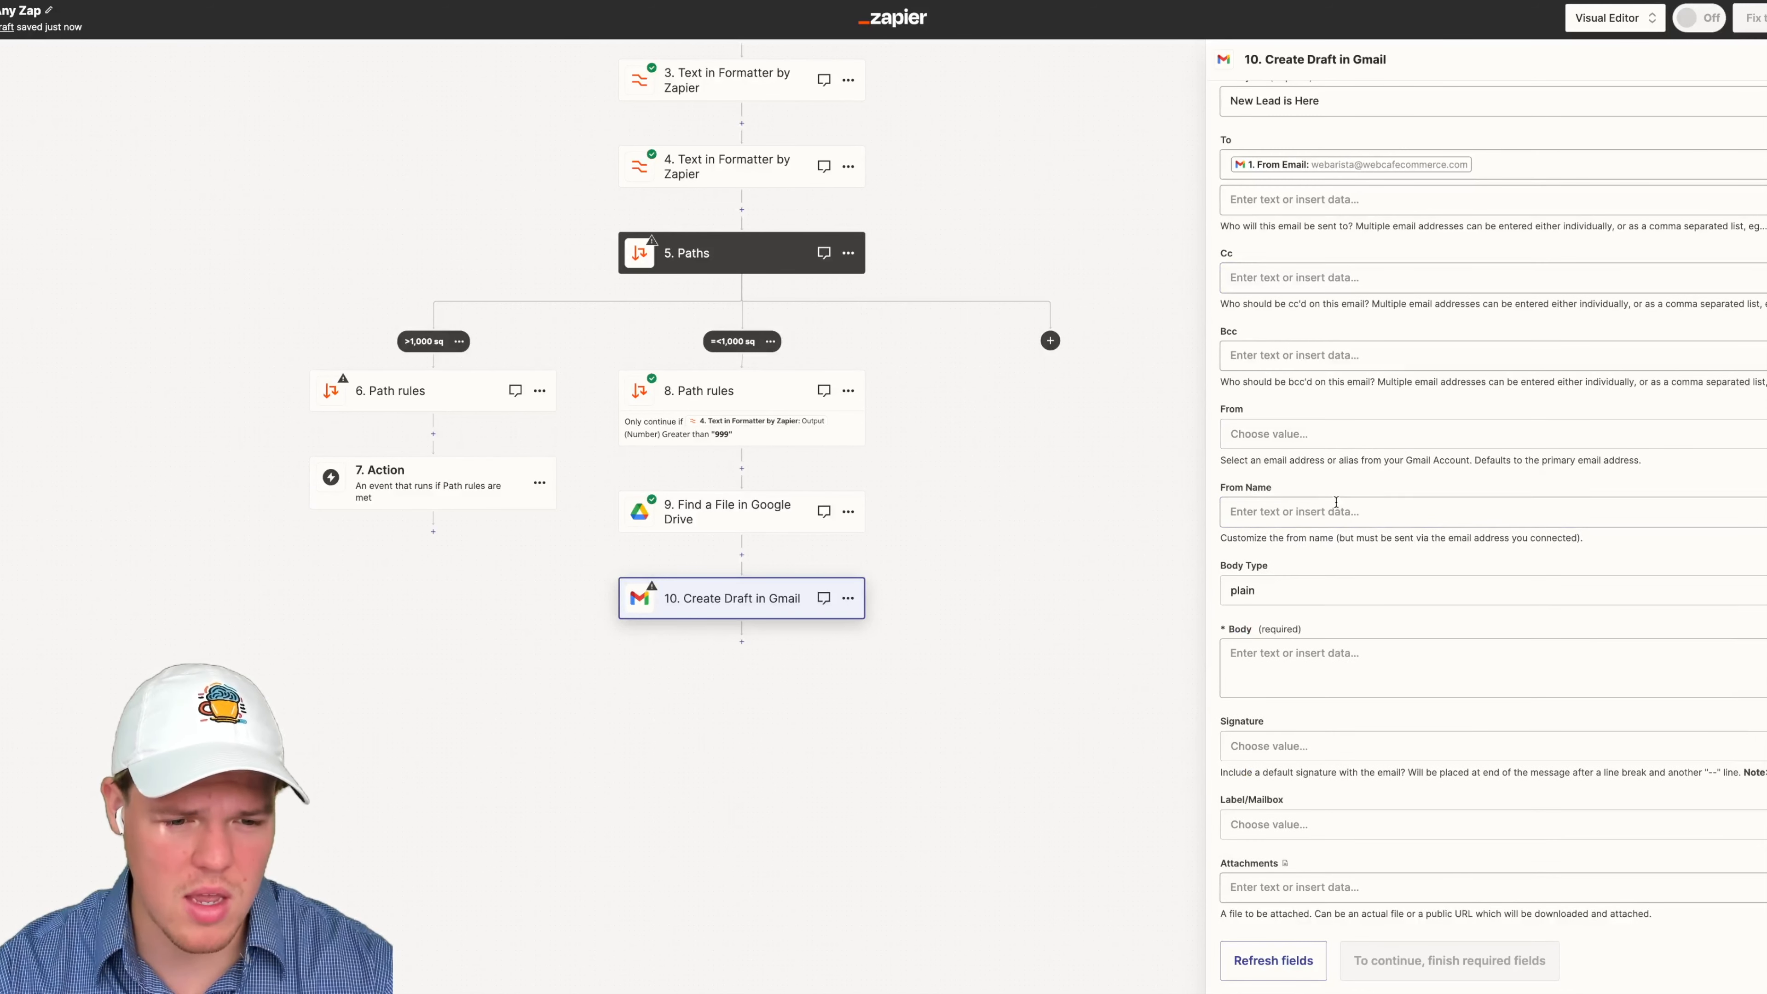
{"action": "left_click", "coordinate": [1295, 648]}
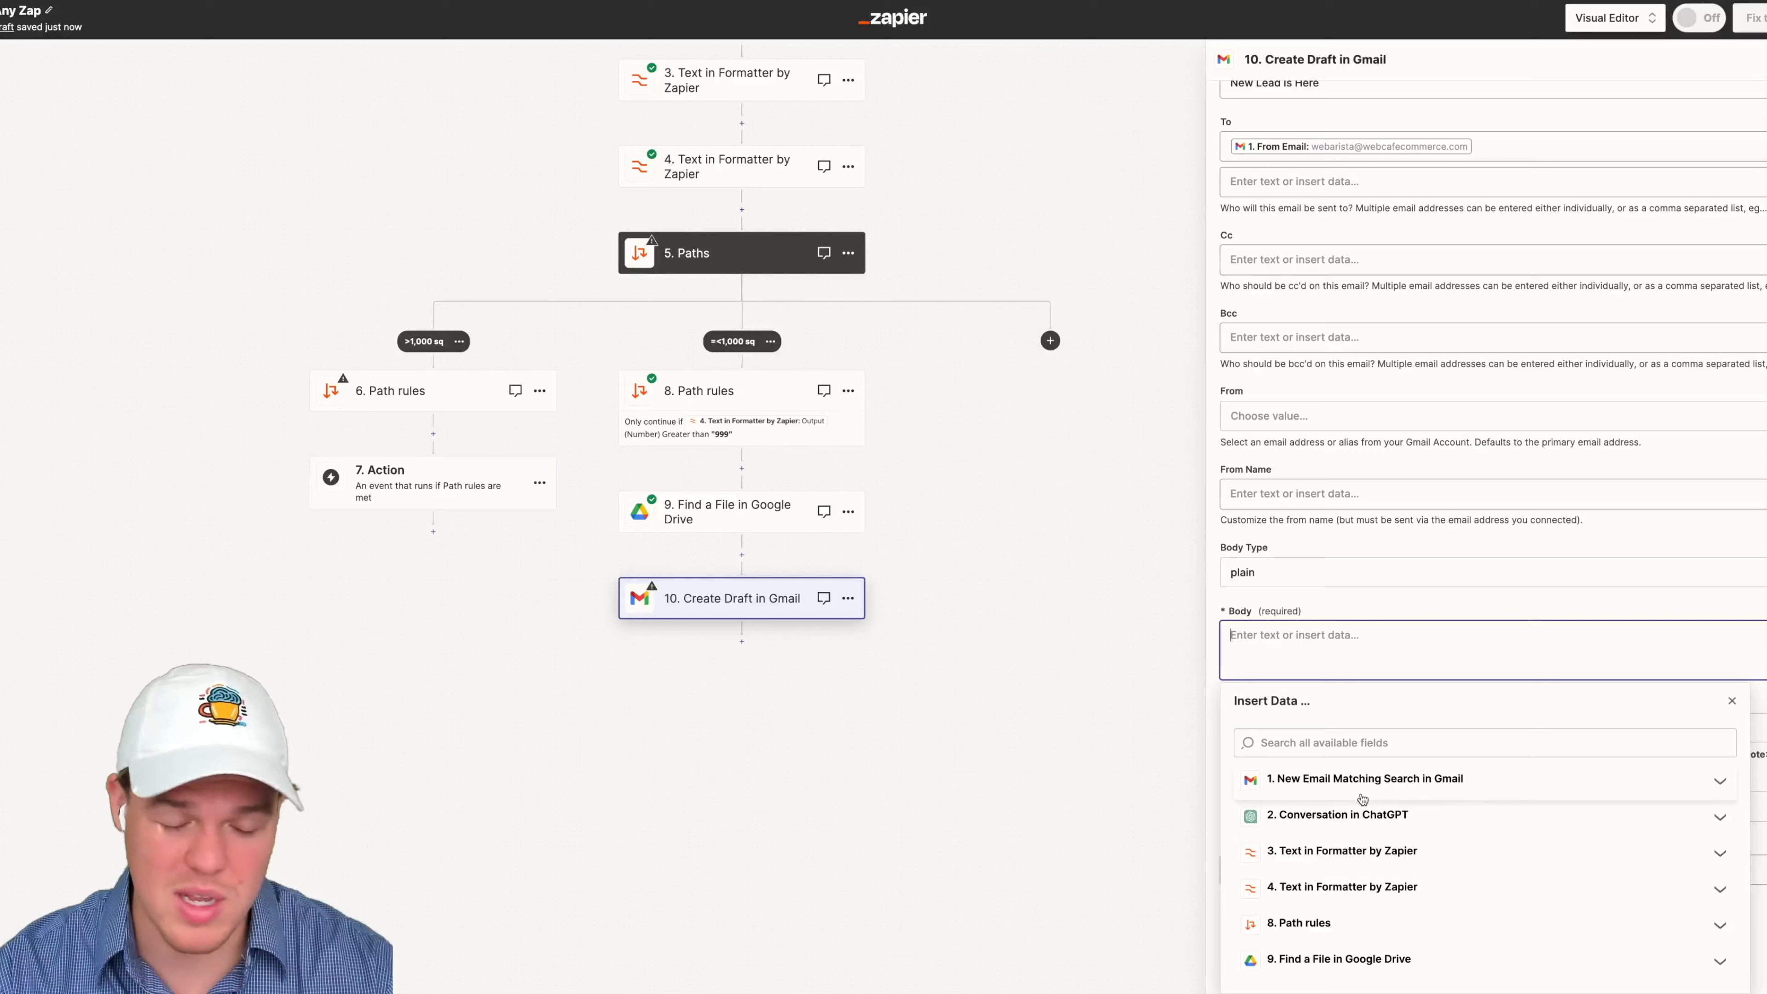
{"action": "left_click", "coordinate": [1382, 862]}
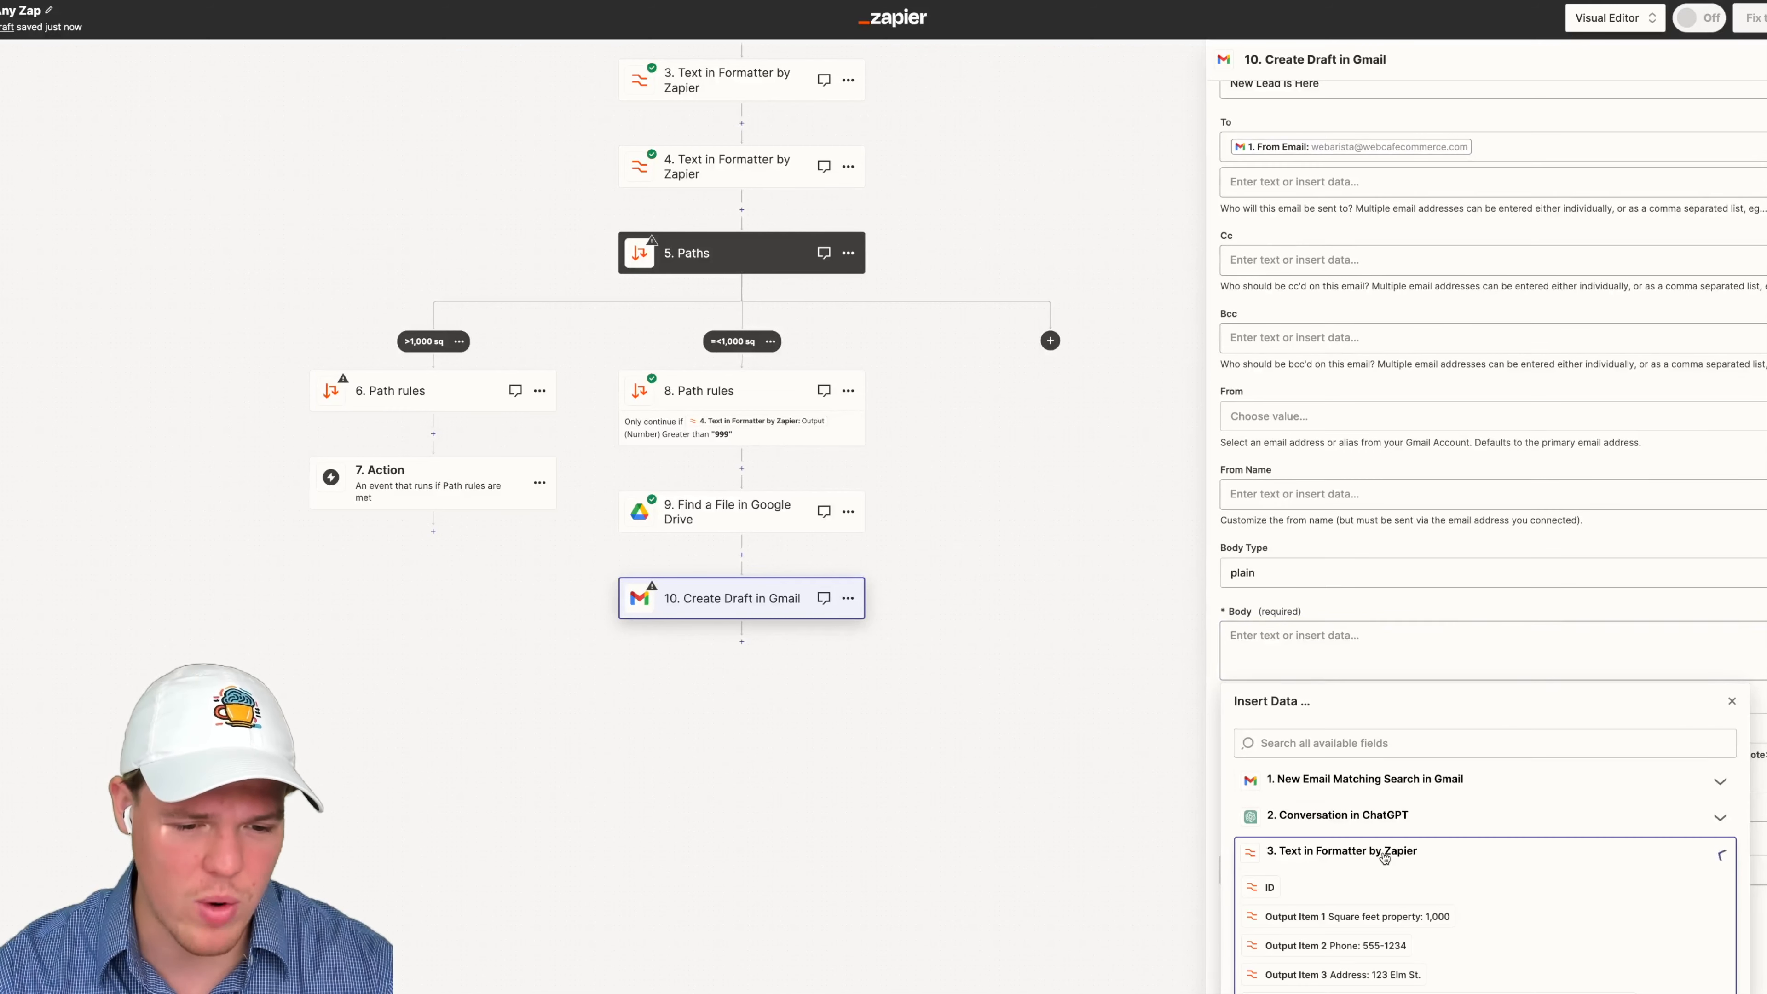
{"action": "left_click", "coordinate": [1421, 851]}
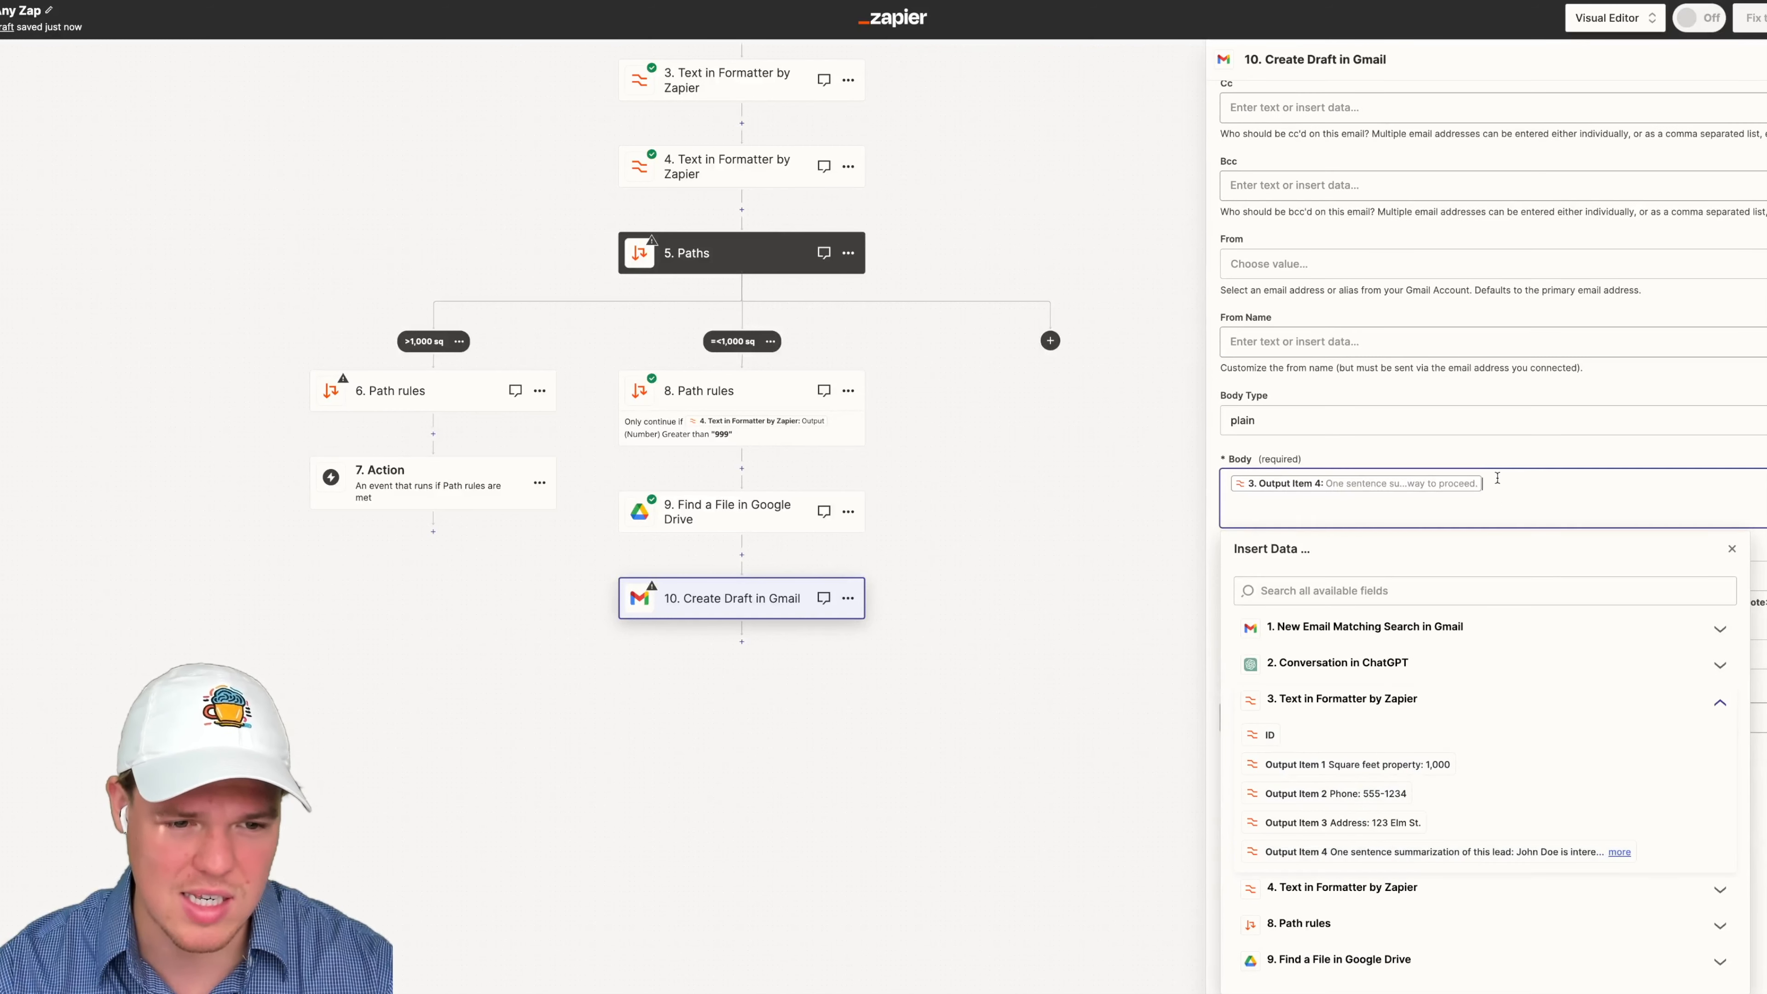
{"action": "left_click", "coordinate": [1530, 454]}
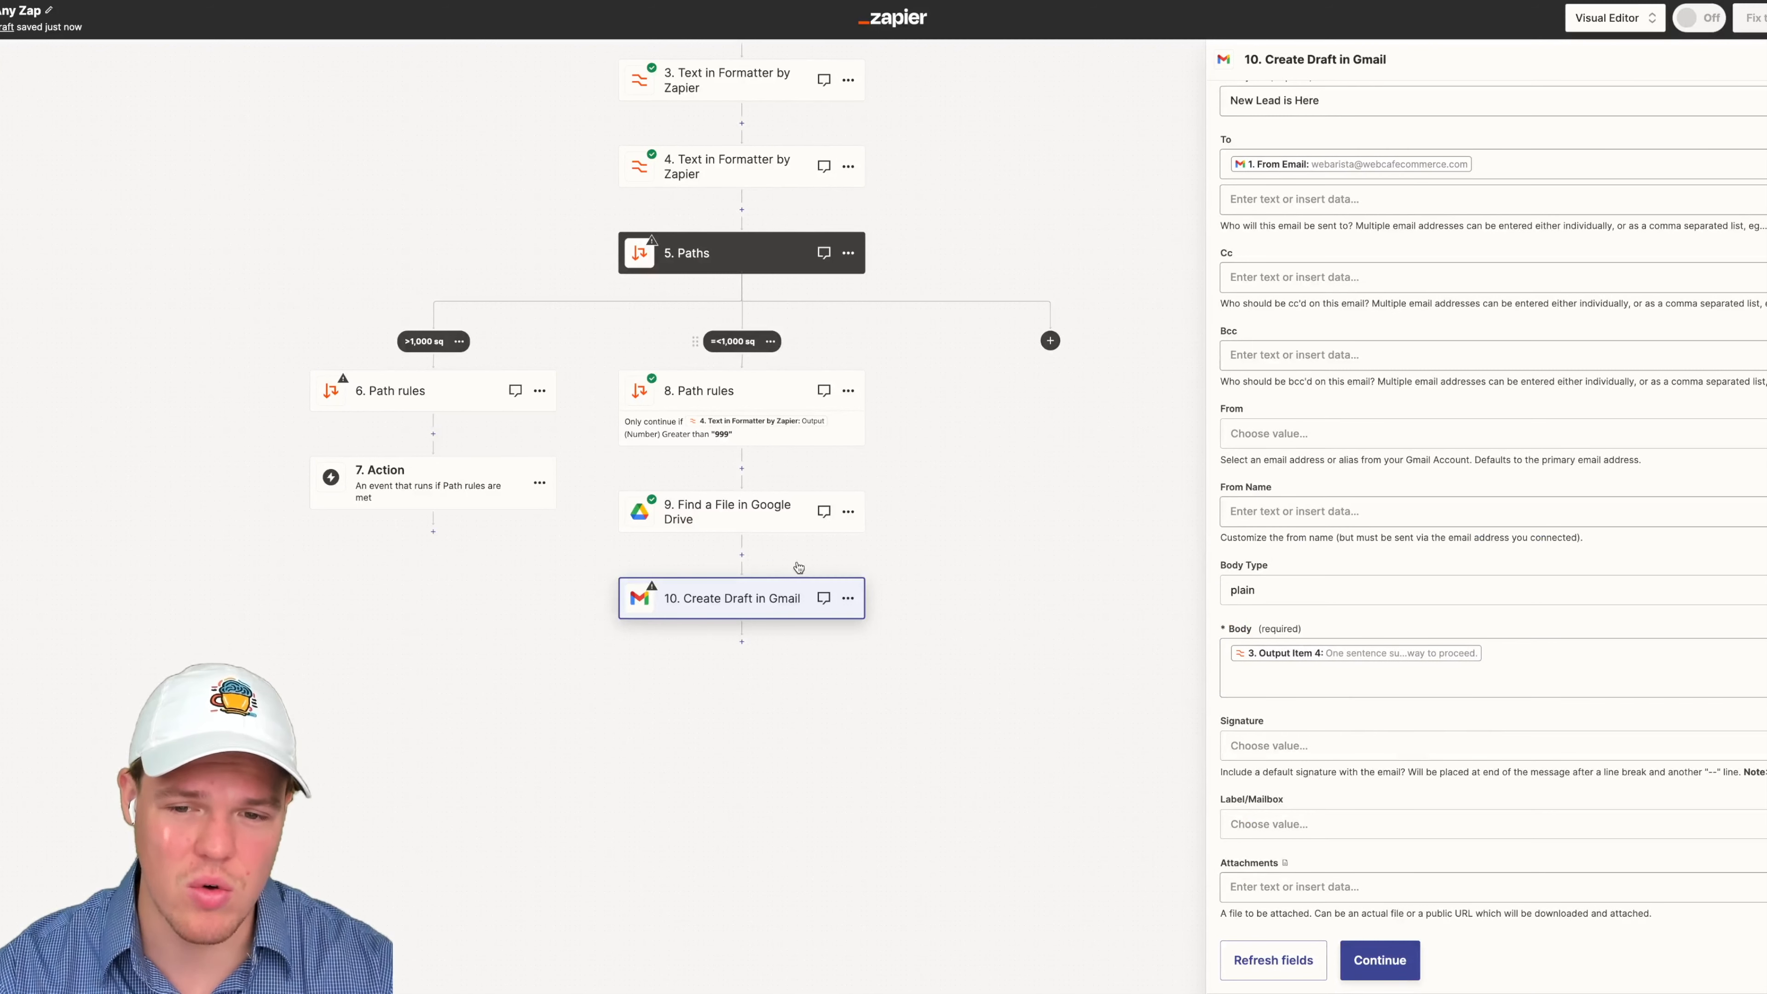
Step: Extend the draft's Subject to "New Lead is Here <1,000 sq"
{"action": "scroll", "coordinate": [1090, 355], "scroll_direction": "up", "scroll_amount": 1}
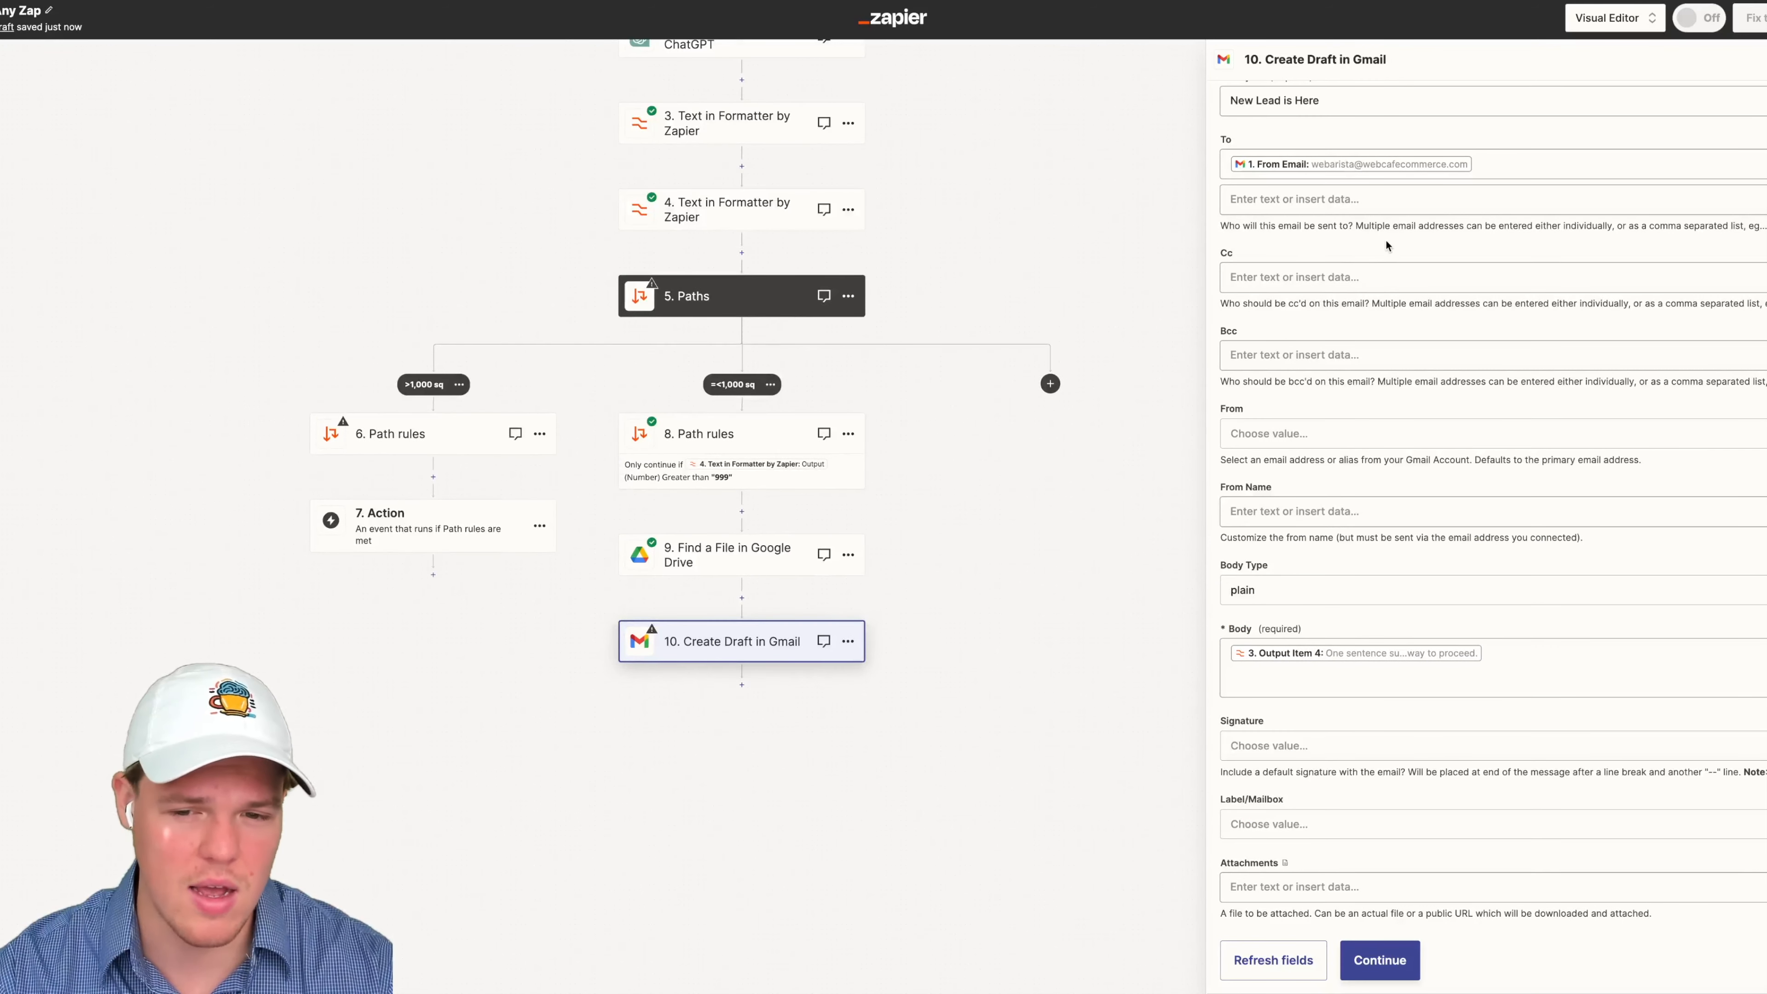
{"action": "scroll", "coordinate": [1349, 220], "scroll_direction": "up", "scroll_amount": 2}
{"action": "left_click", "coordinate": [1379, 223]}
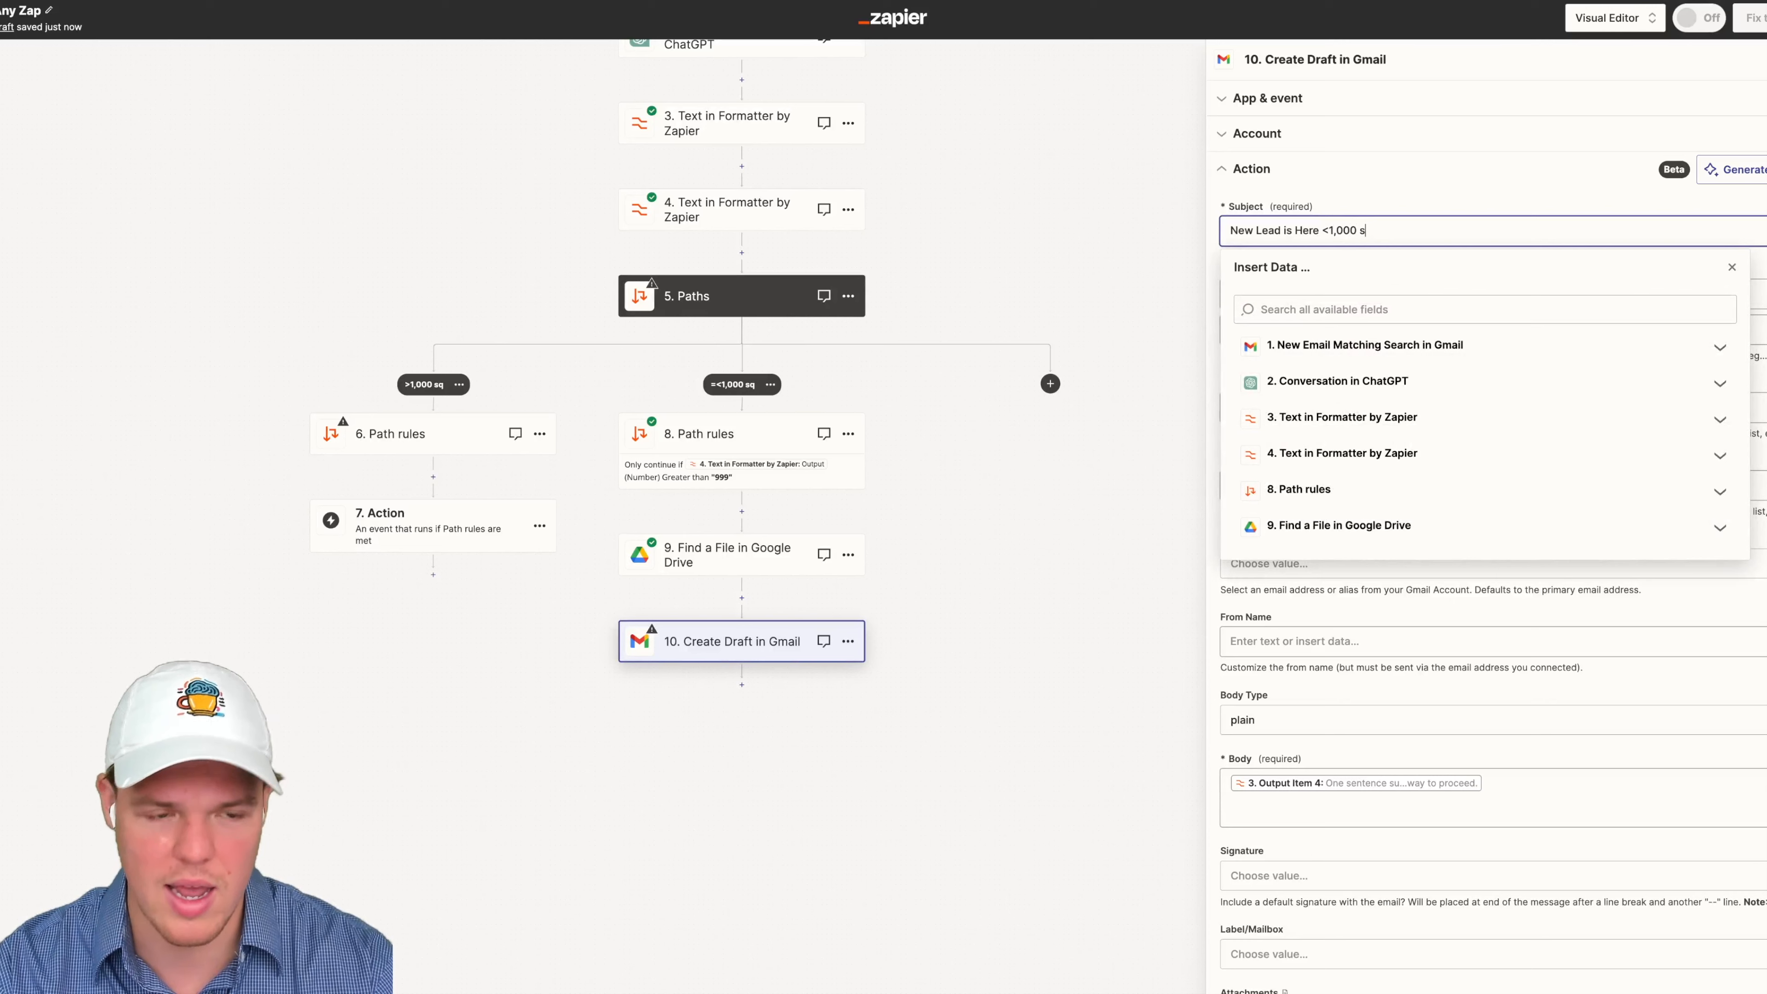
{"action": "left_click", "coordinate": [1396, 208]}
Step: Map the draft's Attachments to the File output of step 9, Find a File in Google Drive
{"action": "scroll", "coordinate": [1366, 710], "scroll_direction": "down", "scroll_amount": 3}
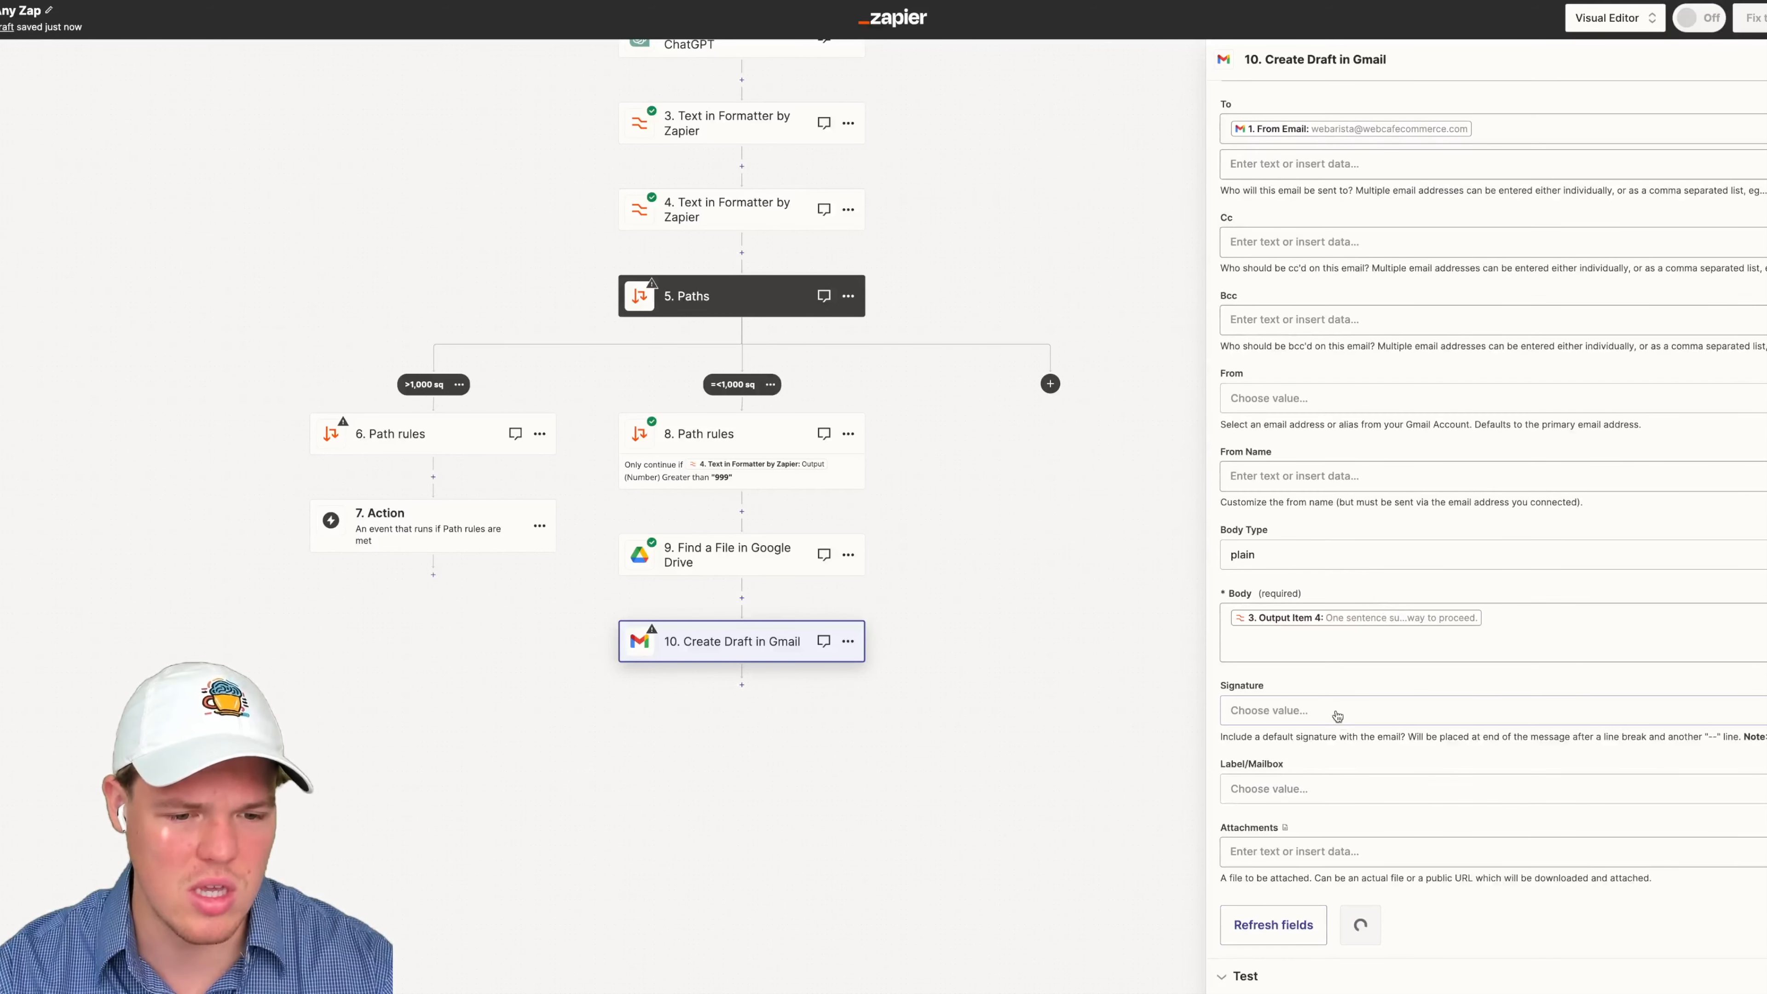
{"action": "left_click", "coordinate": [1311, 850]}
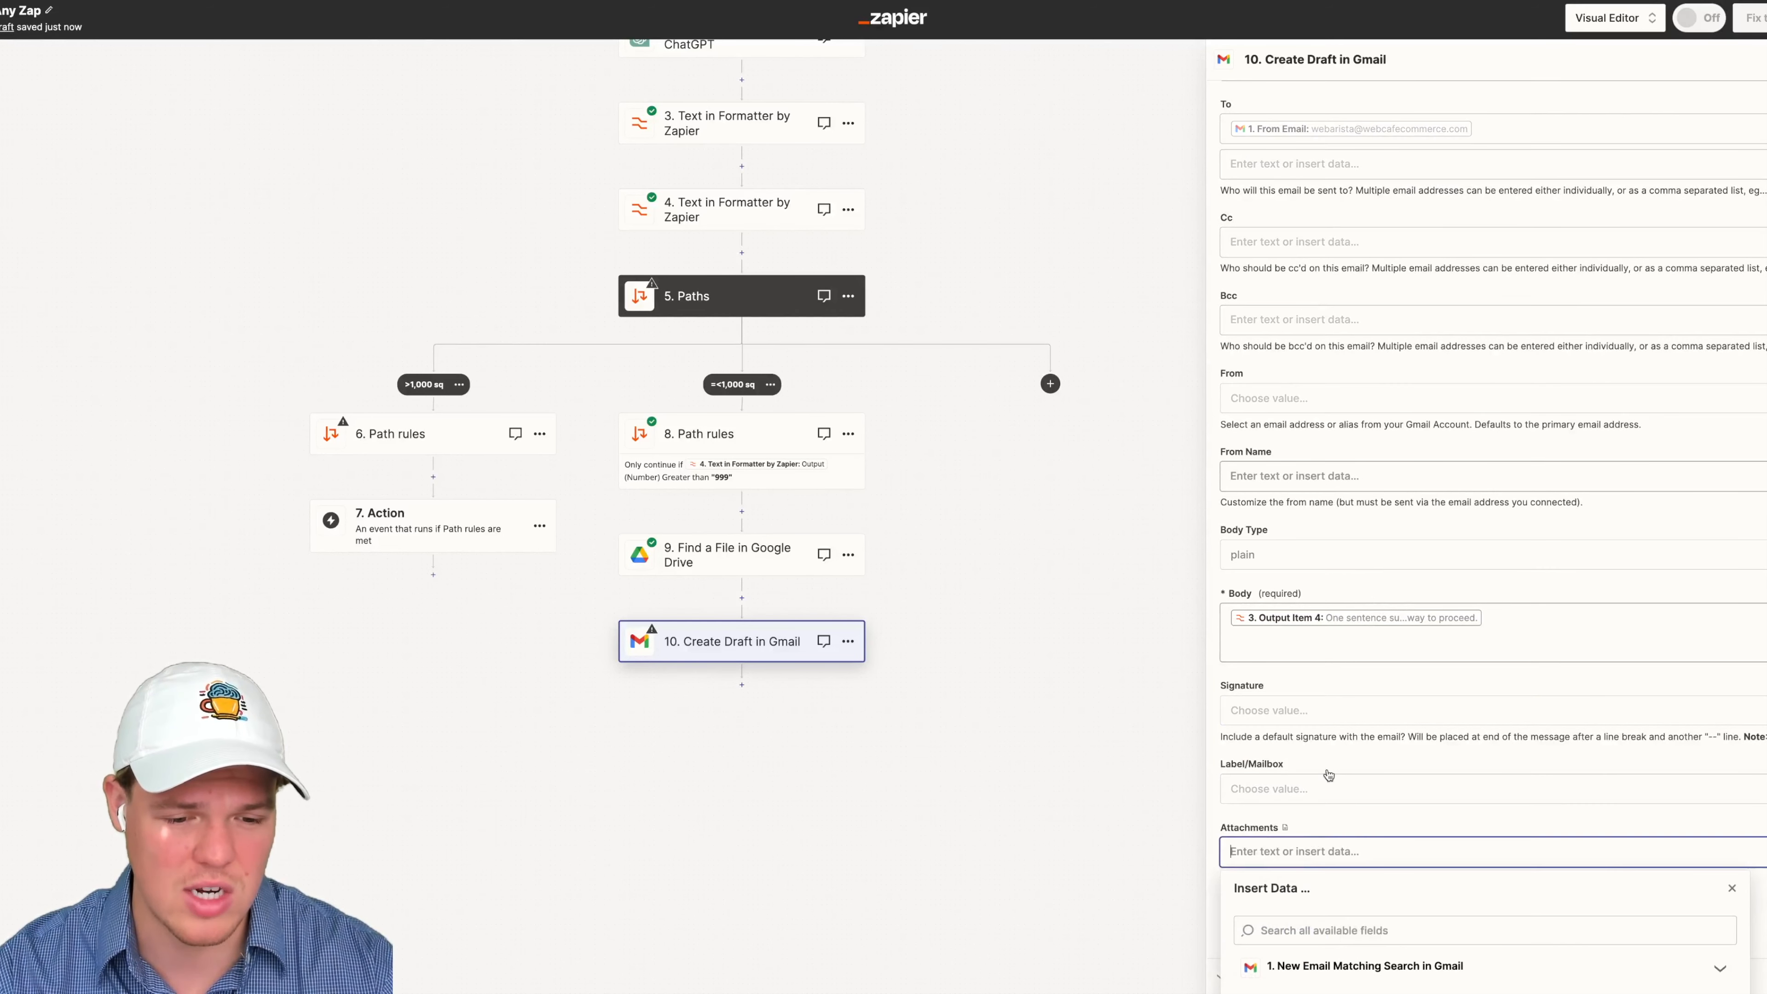
{"action": "left_click", "coordinate": [1385, 964]}
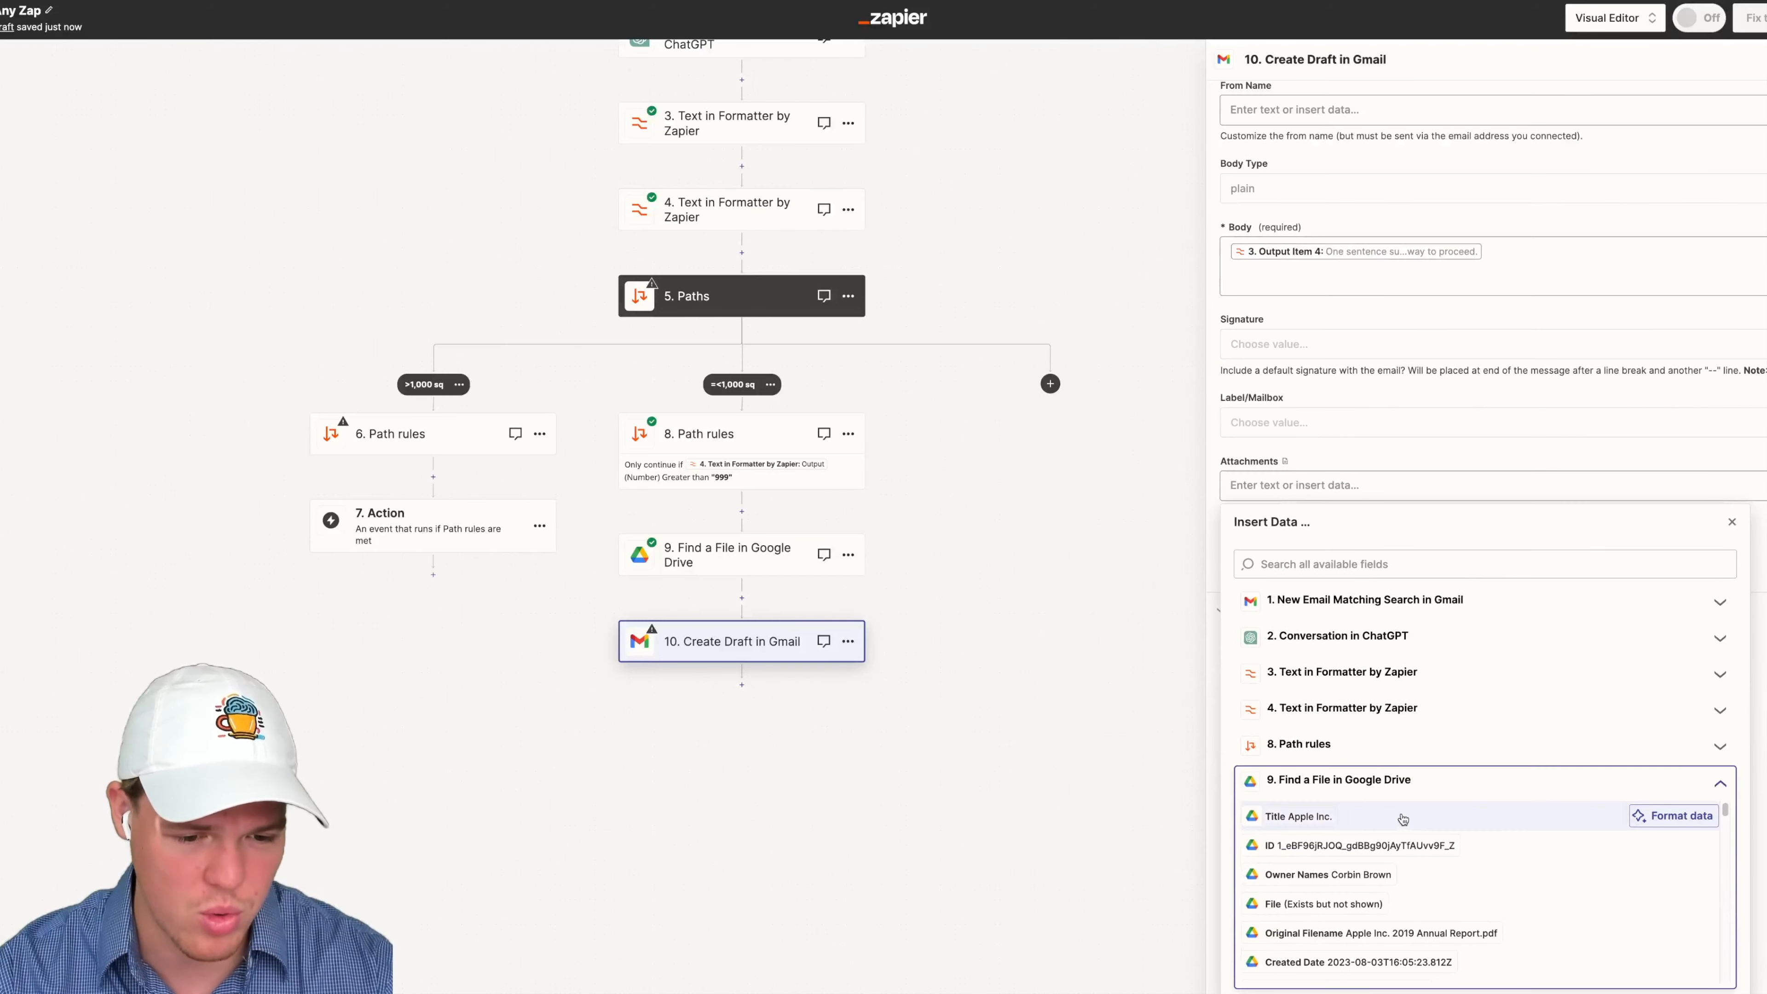
{"action": "left_click", "coordinate": [1356, 904]}
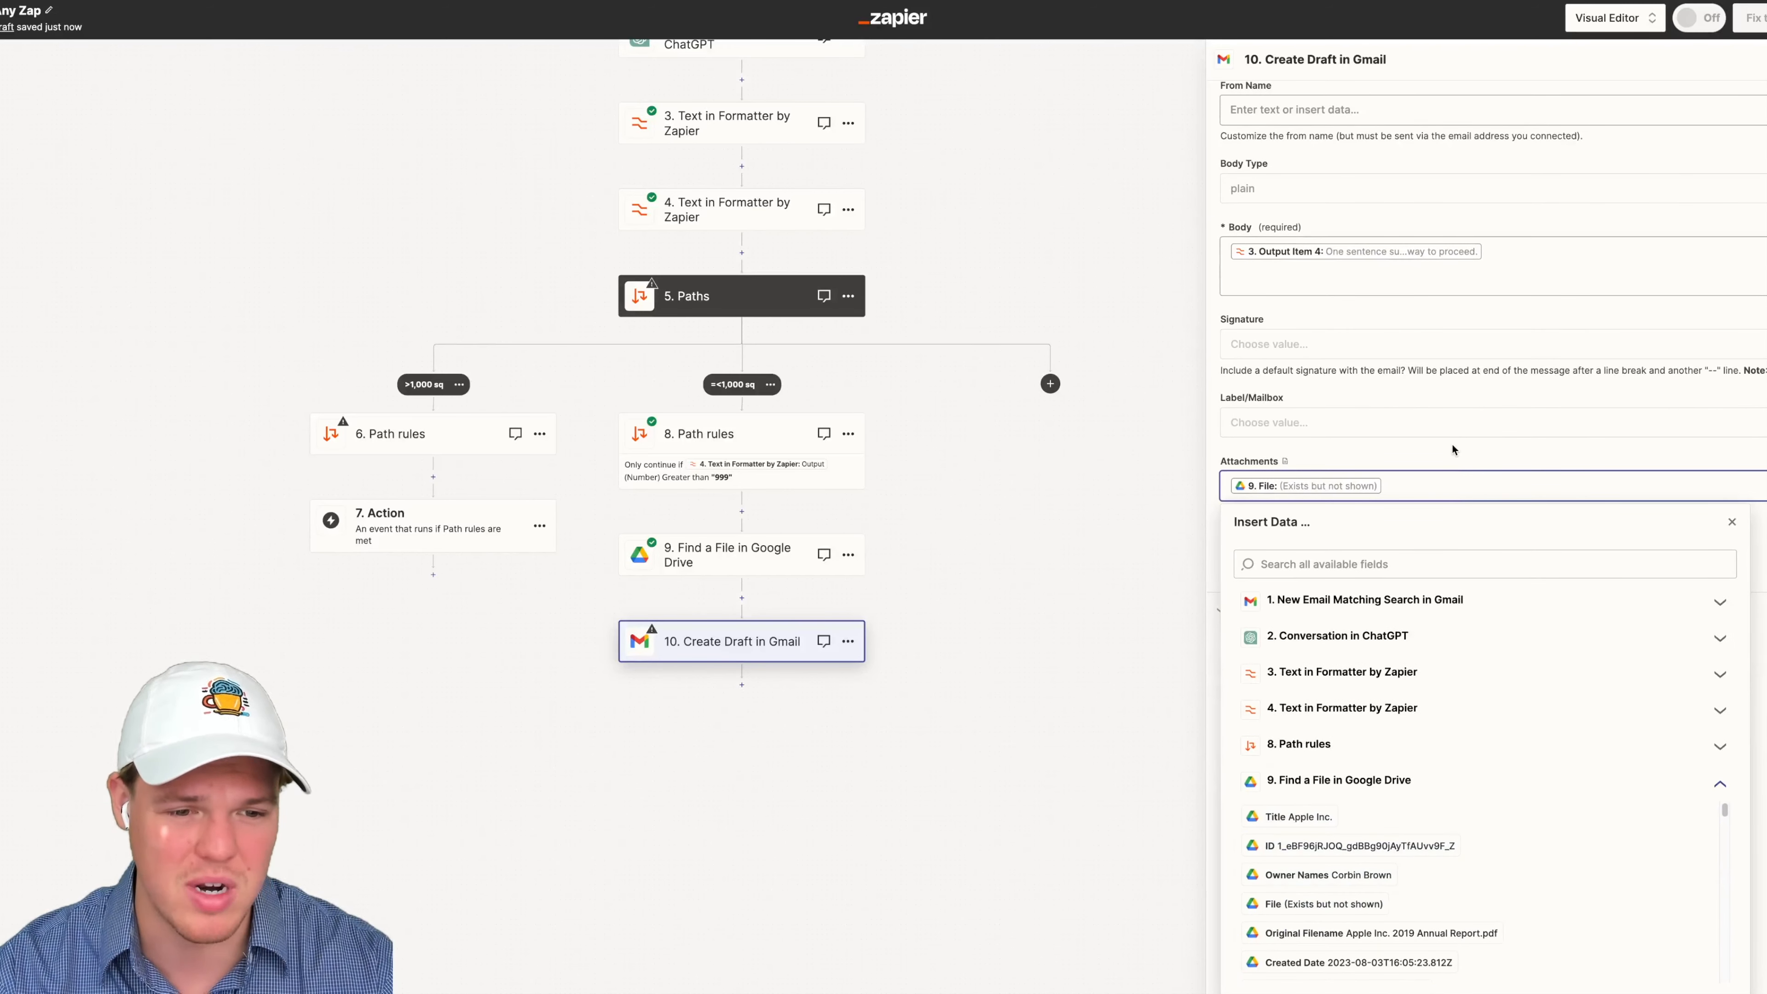
Step: Finish the Create Draft action setup and run the step's test in Gmail
{"action": "left_click", "coordinate": [1452, 449]}
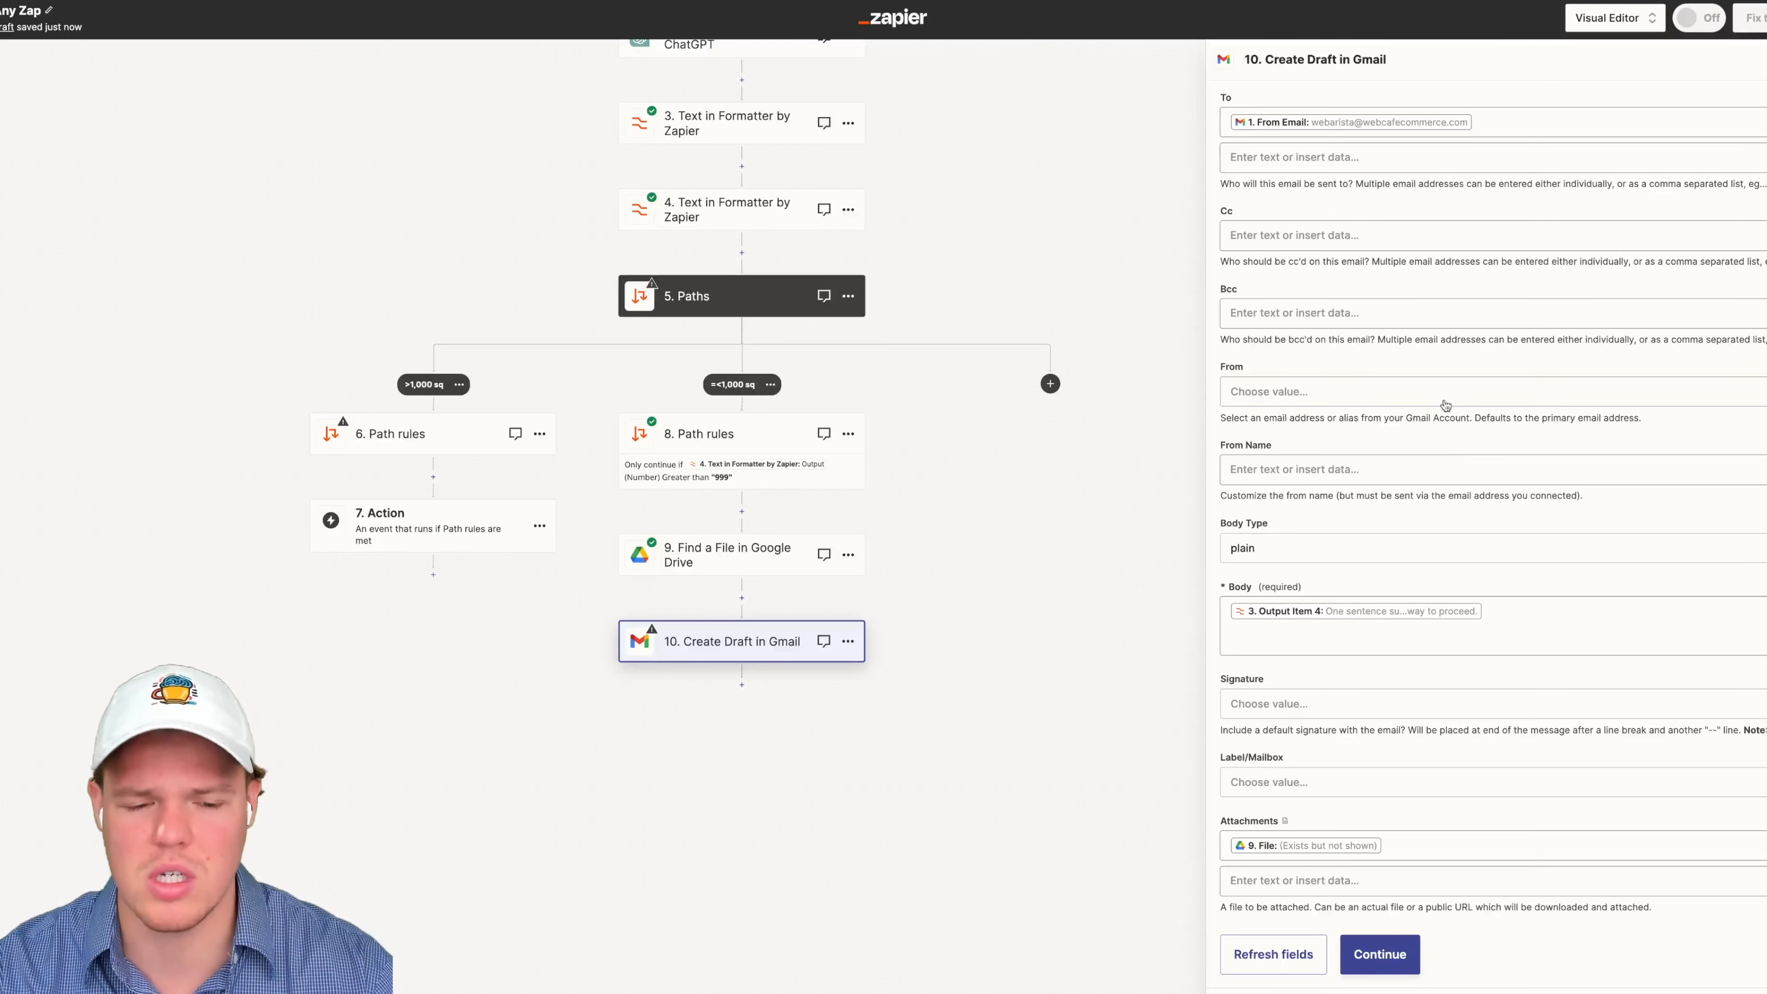
{"action": "left_click", "coordinate": [1379, 954]}
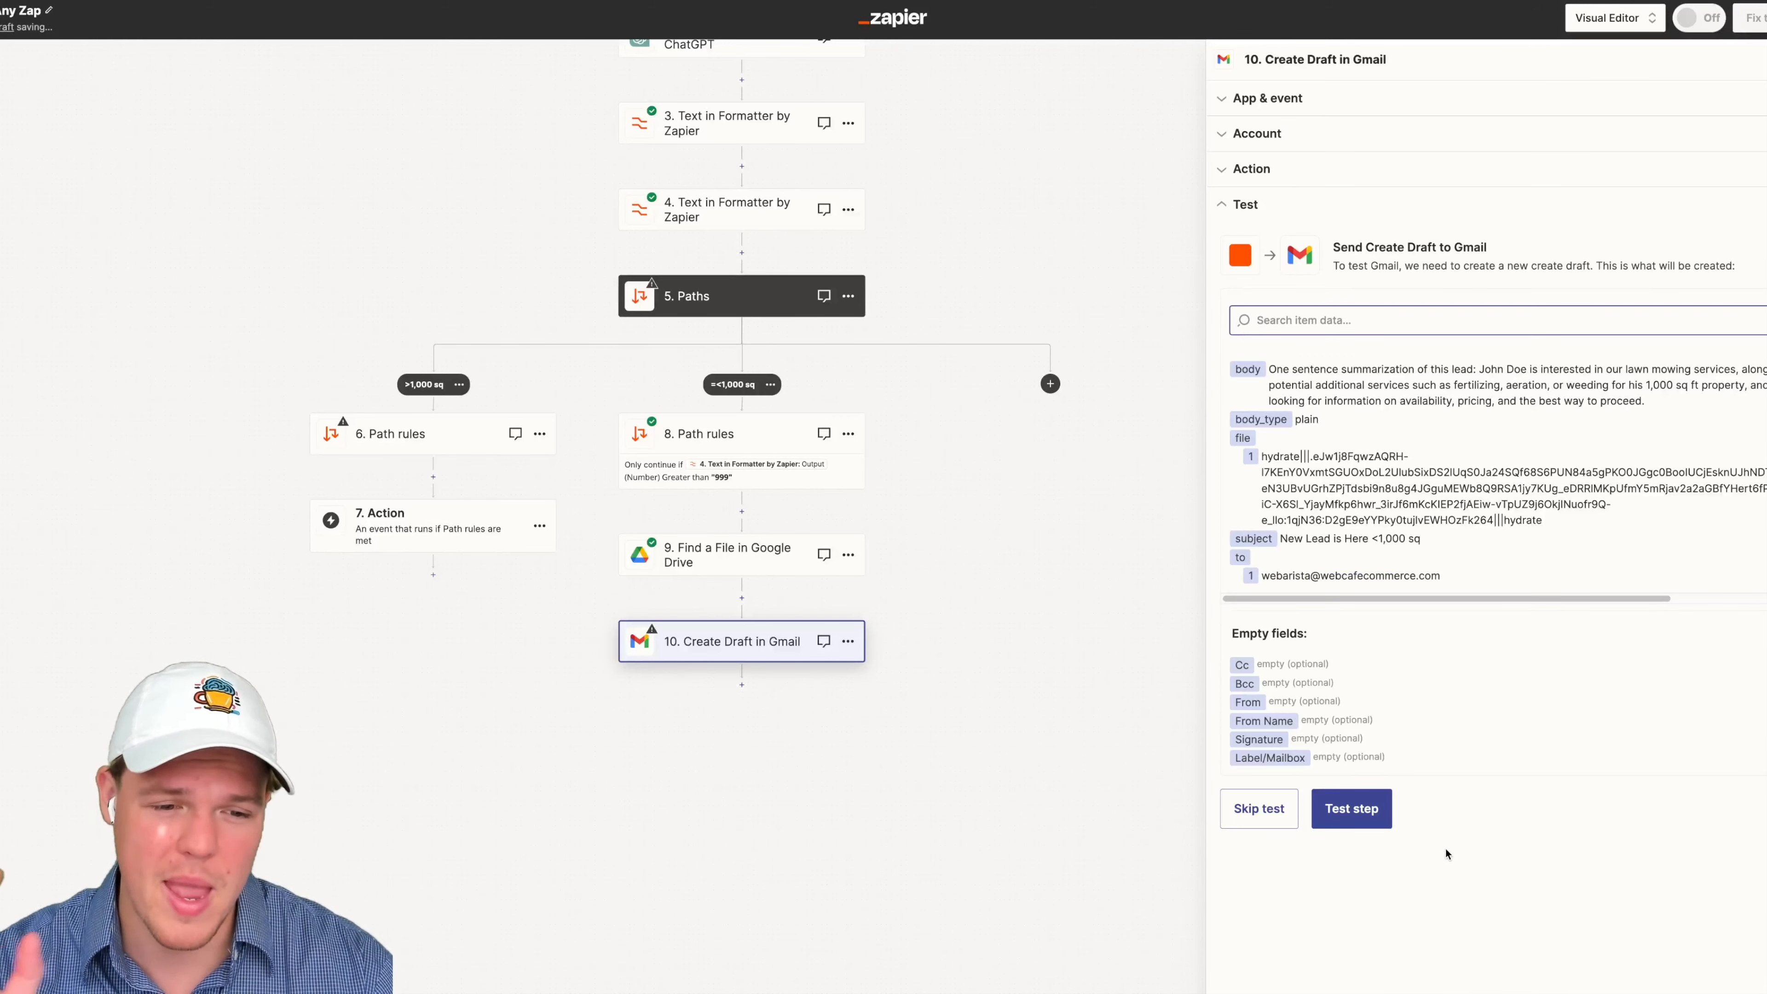
{"action": "left_click", "coordinate": [1367, 827]}
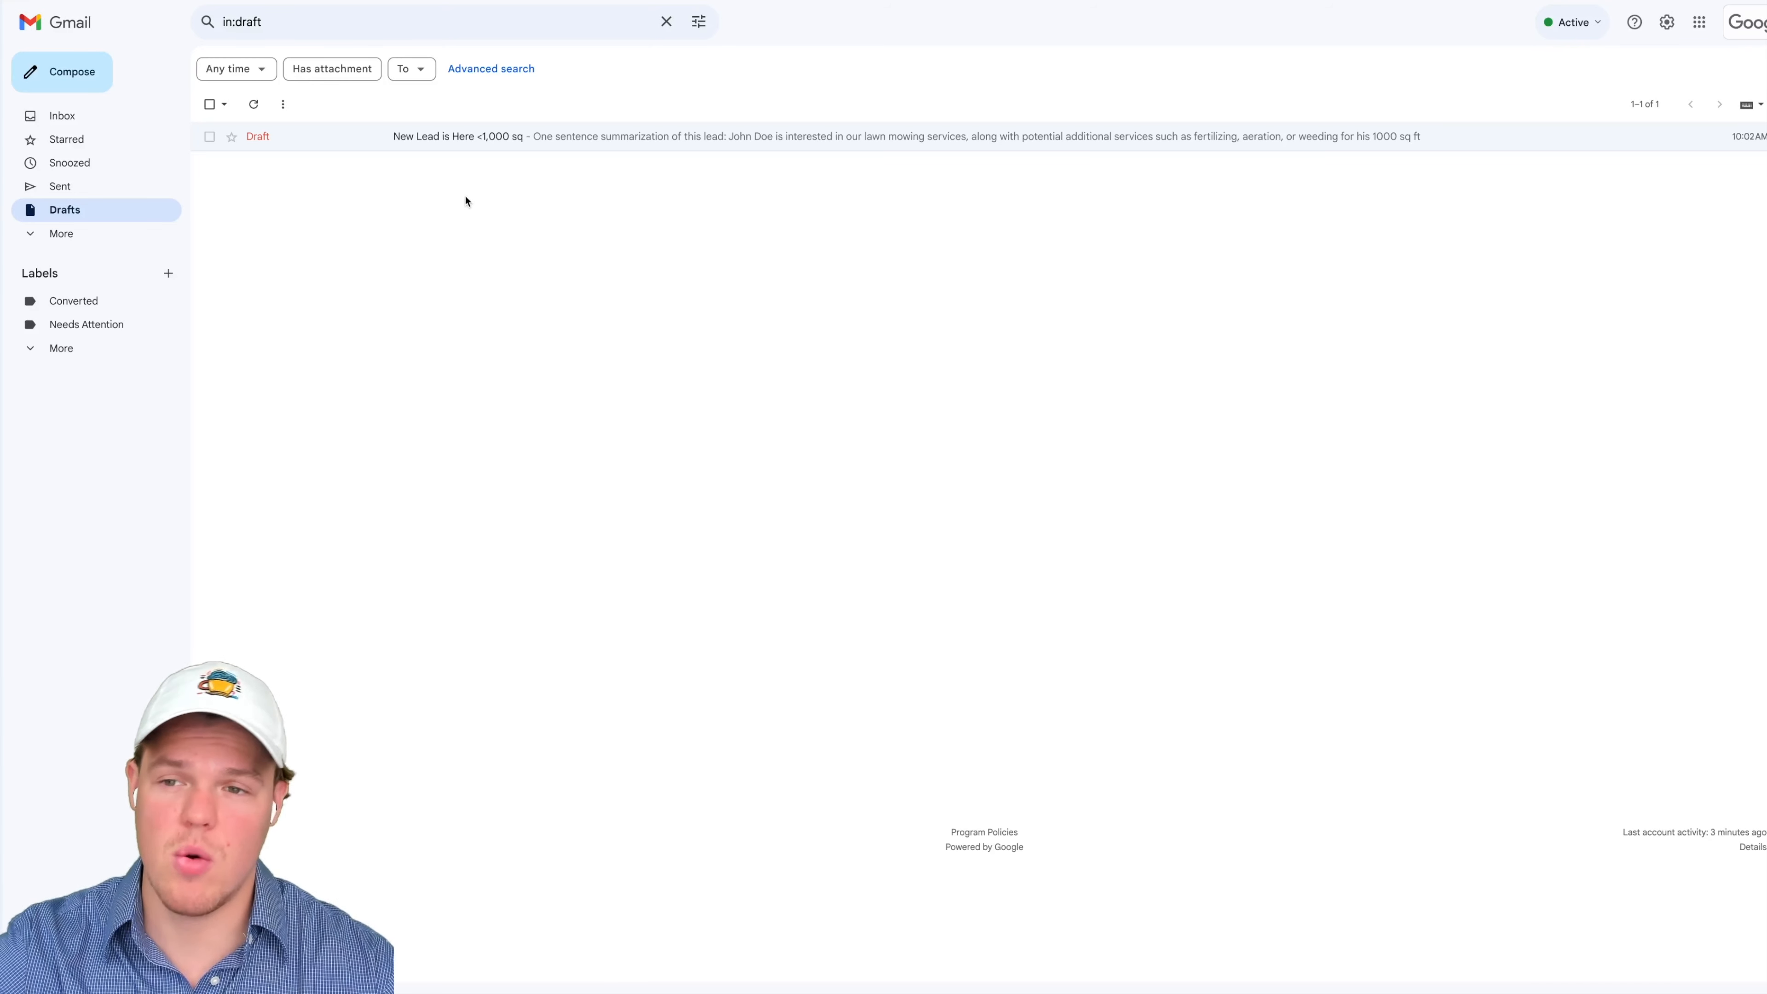
Step: Switch to Gmail and open the test draft to check its recipient, subject, body text and PDF attachment
{"action": "left_click", "coordinate": [461, 139]}
{"action": "triple_click", "coordinate": [1449, 649]}
{"action": "left_click", "coordinate": [1460, 718]}
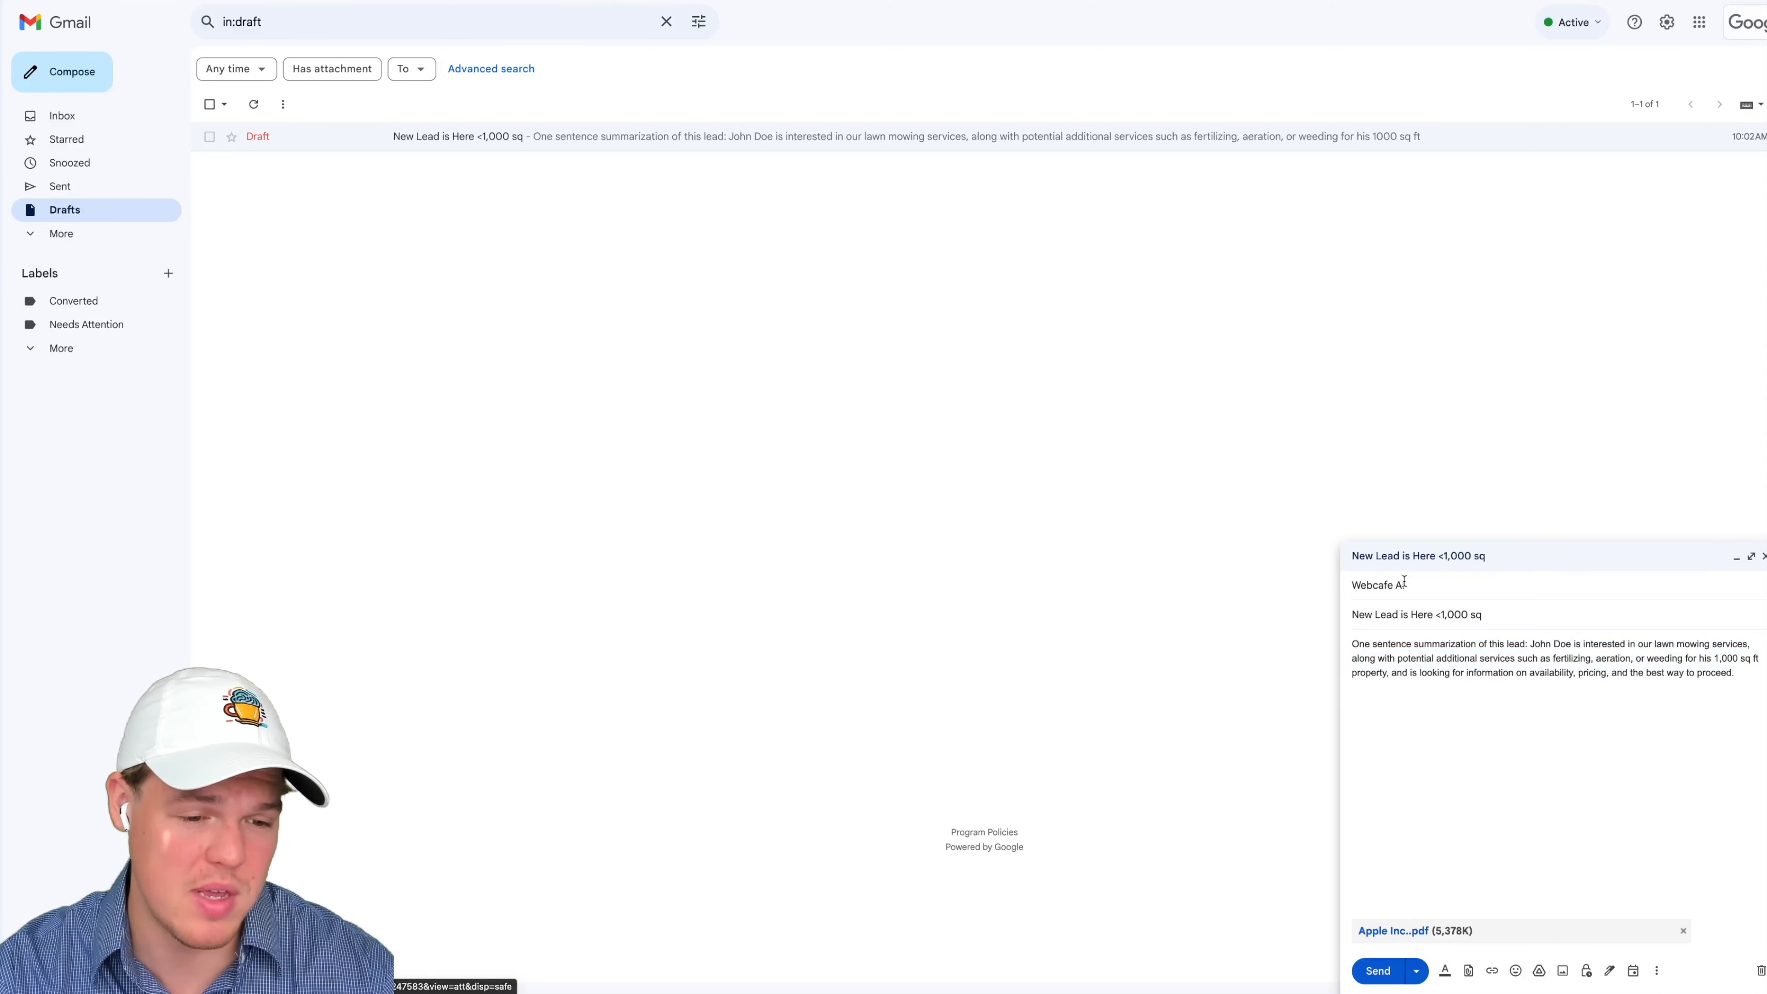
{"action": "left_click_drag", "start_coordinate": [1501, 613], "coordinate": [1338, 616]}
{"action": "left_click", "coordinate": [1226, 613]}
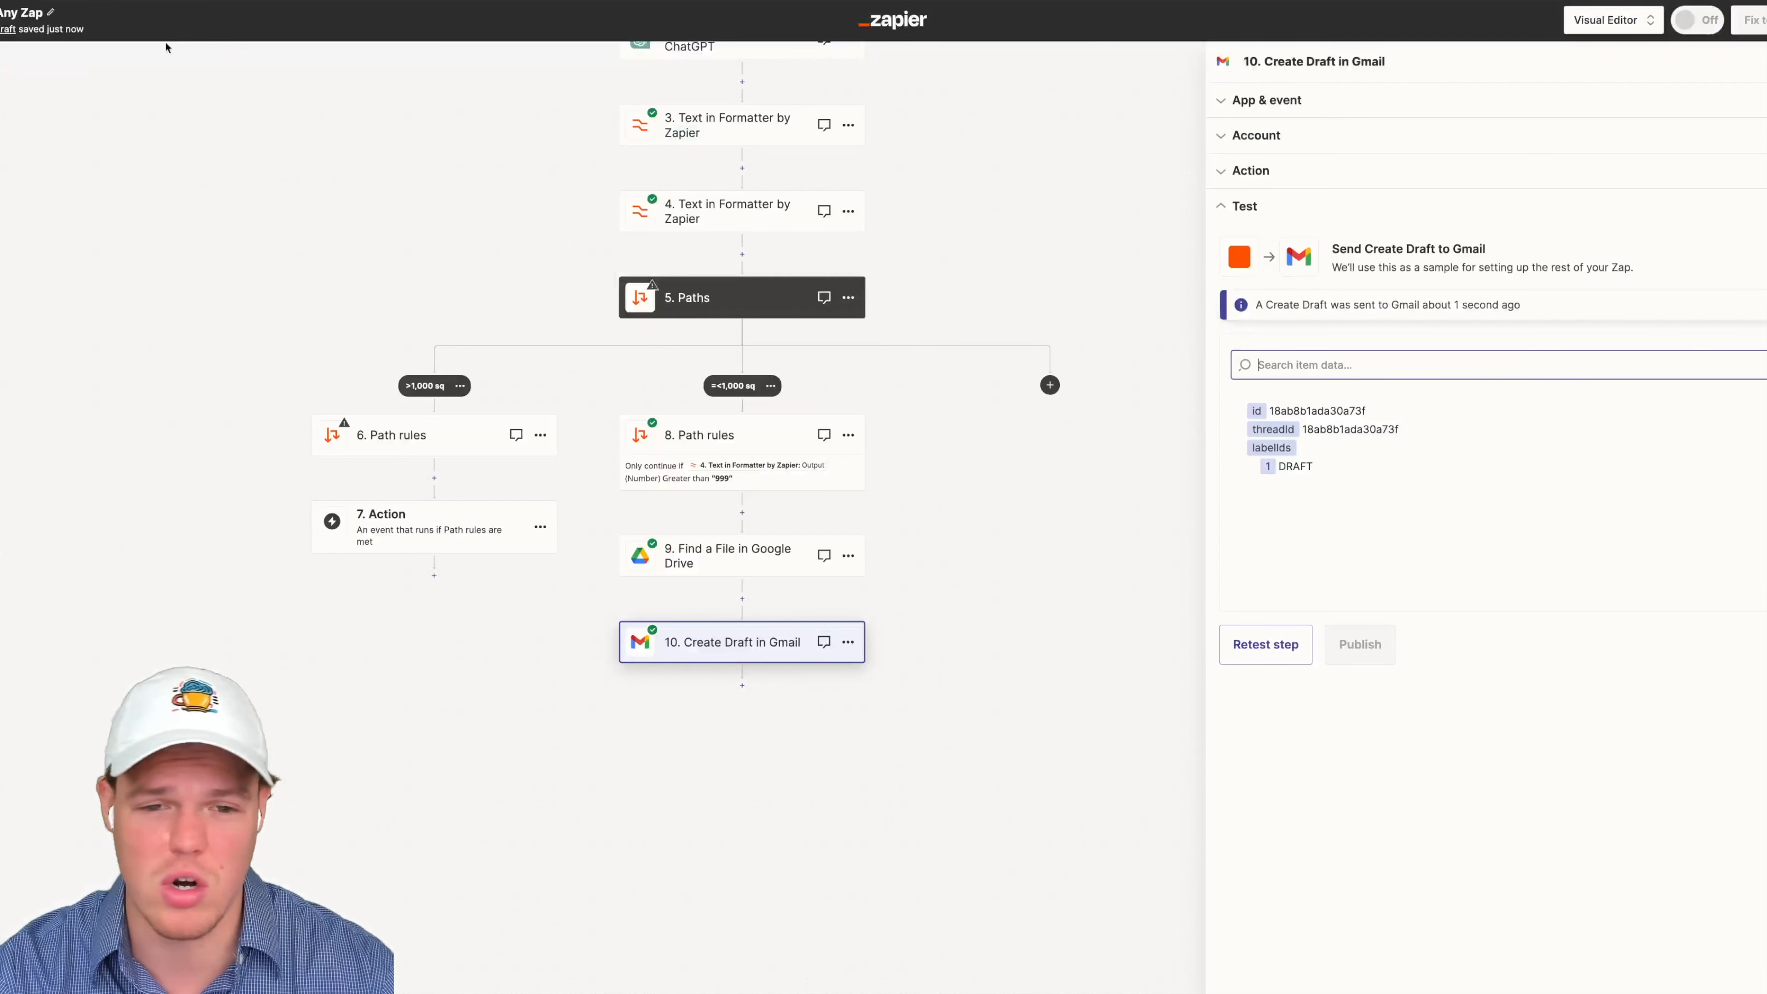
{"action": "scroll", "coordinate": [1140, 487], "scroll_direction": "up", "scroll_amount": 3}
{"action": "scroll", "coordinate": [1125, 582], "scroll_direction": "up", "scroll_amount": 2}
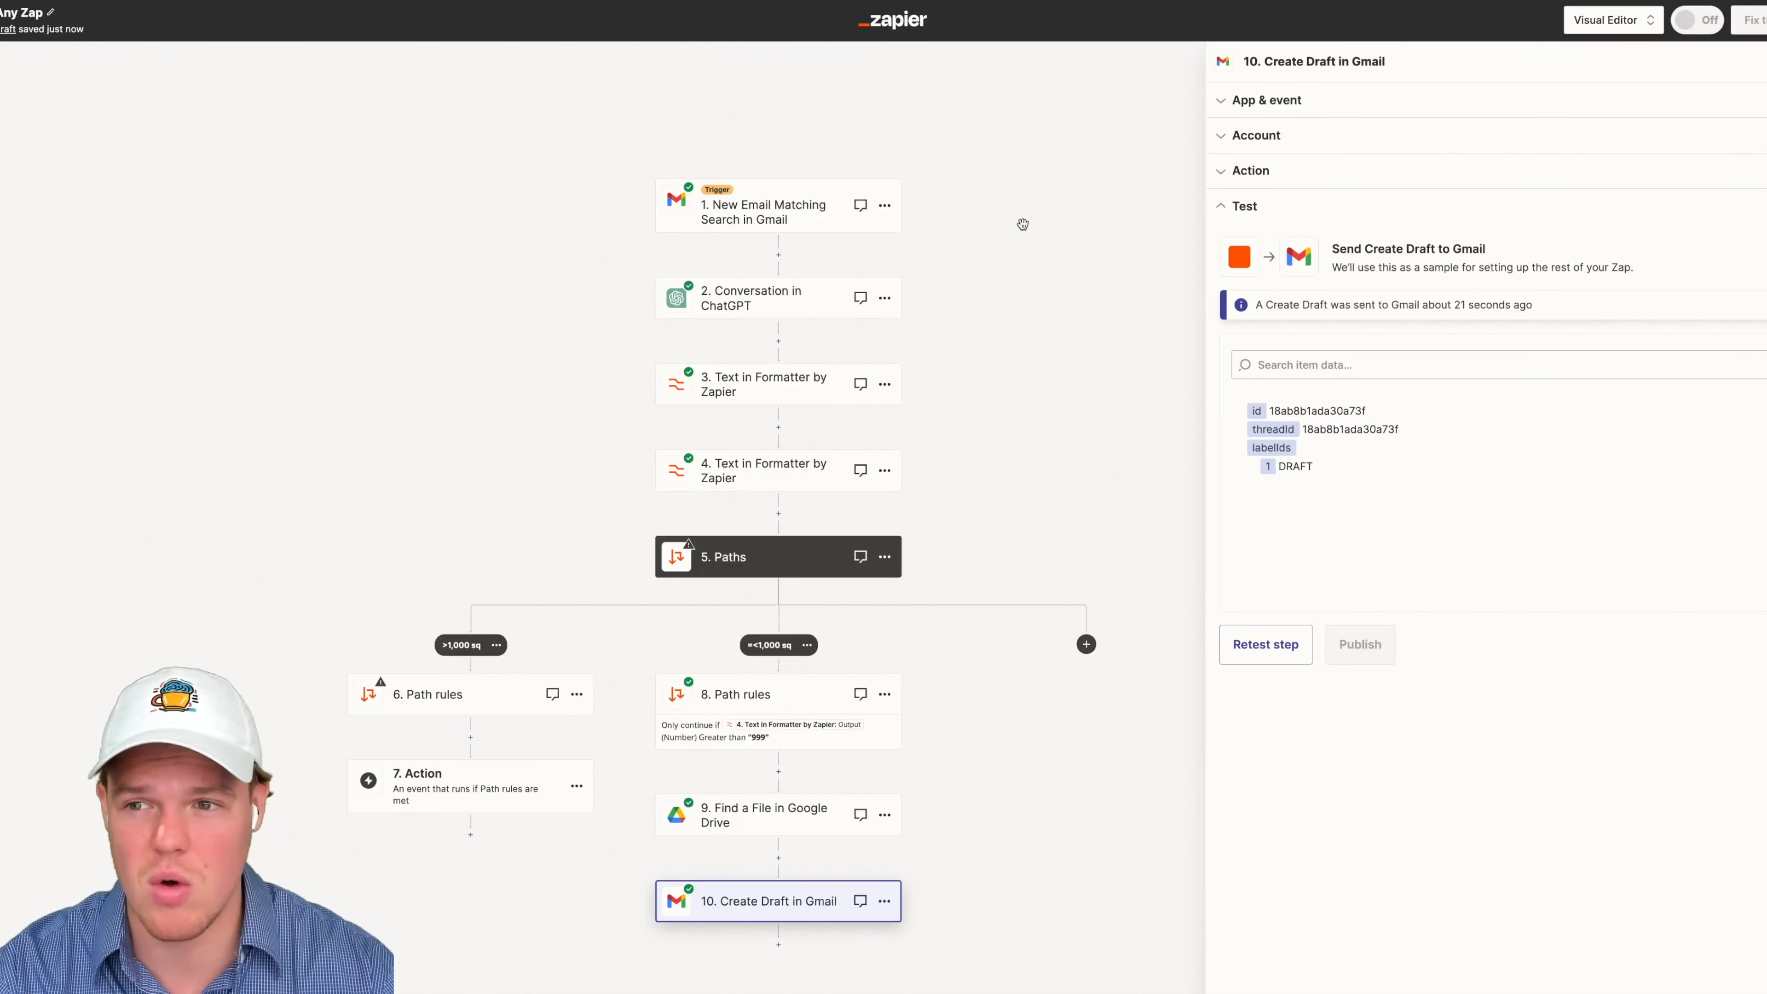
{"action": "scroll", "coordinate": [1022, 226], "scroll_direction": "down", "scroll_amount": 3}
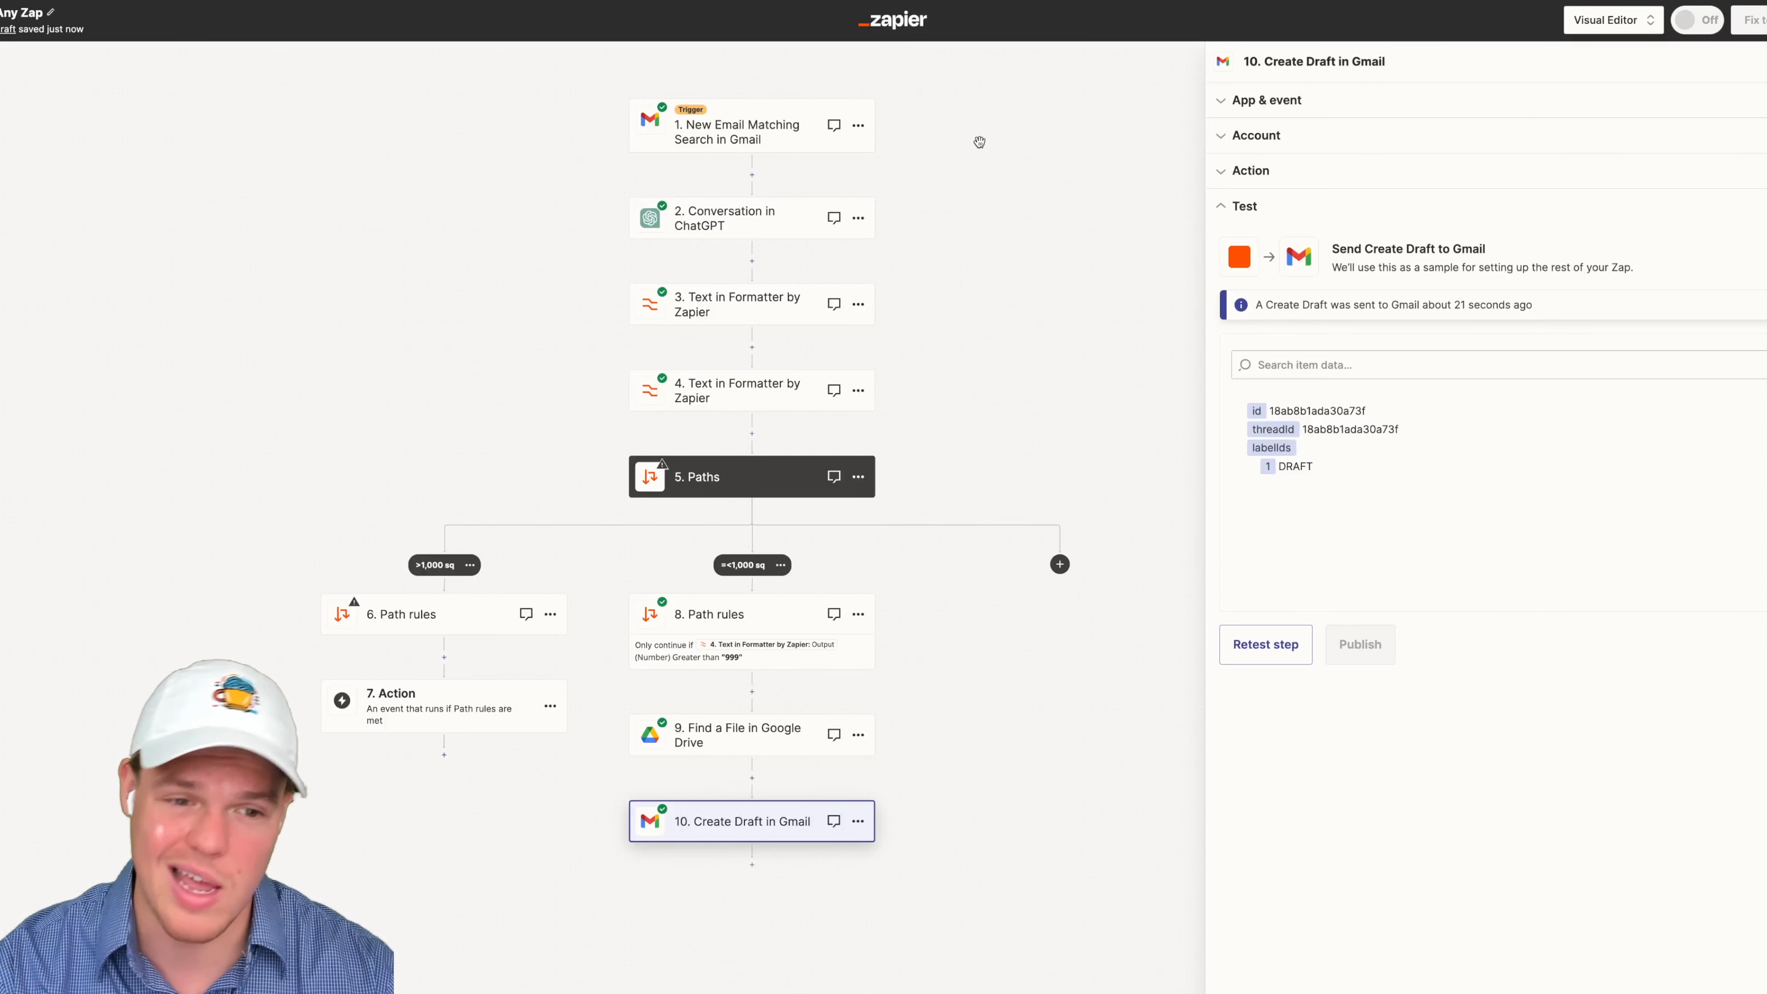
{"action": "left_click_drag", "start_coordinate": [999, 171], "coordinate": [1035, 139]}
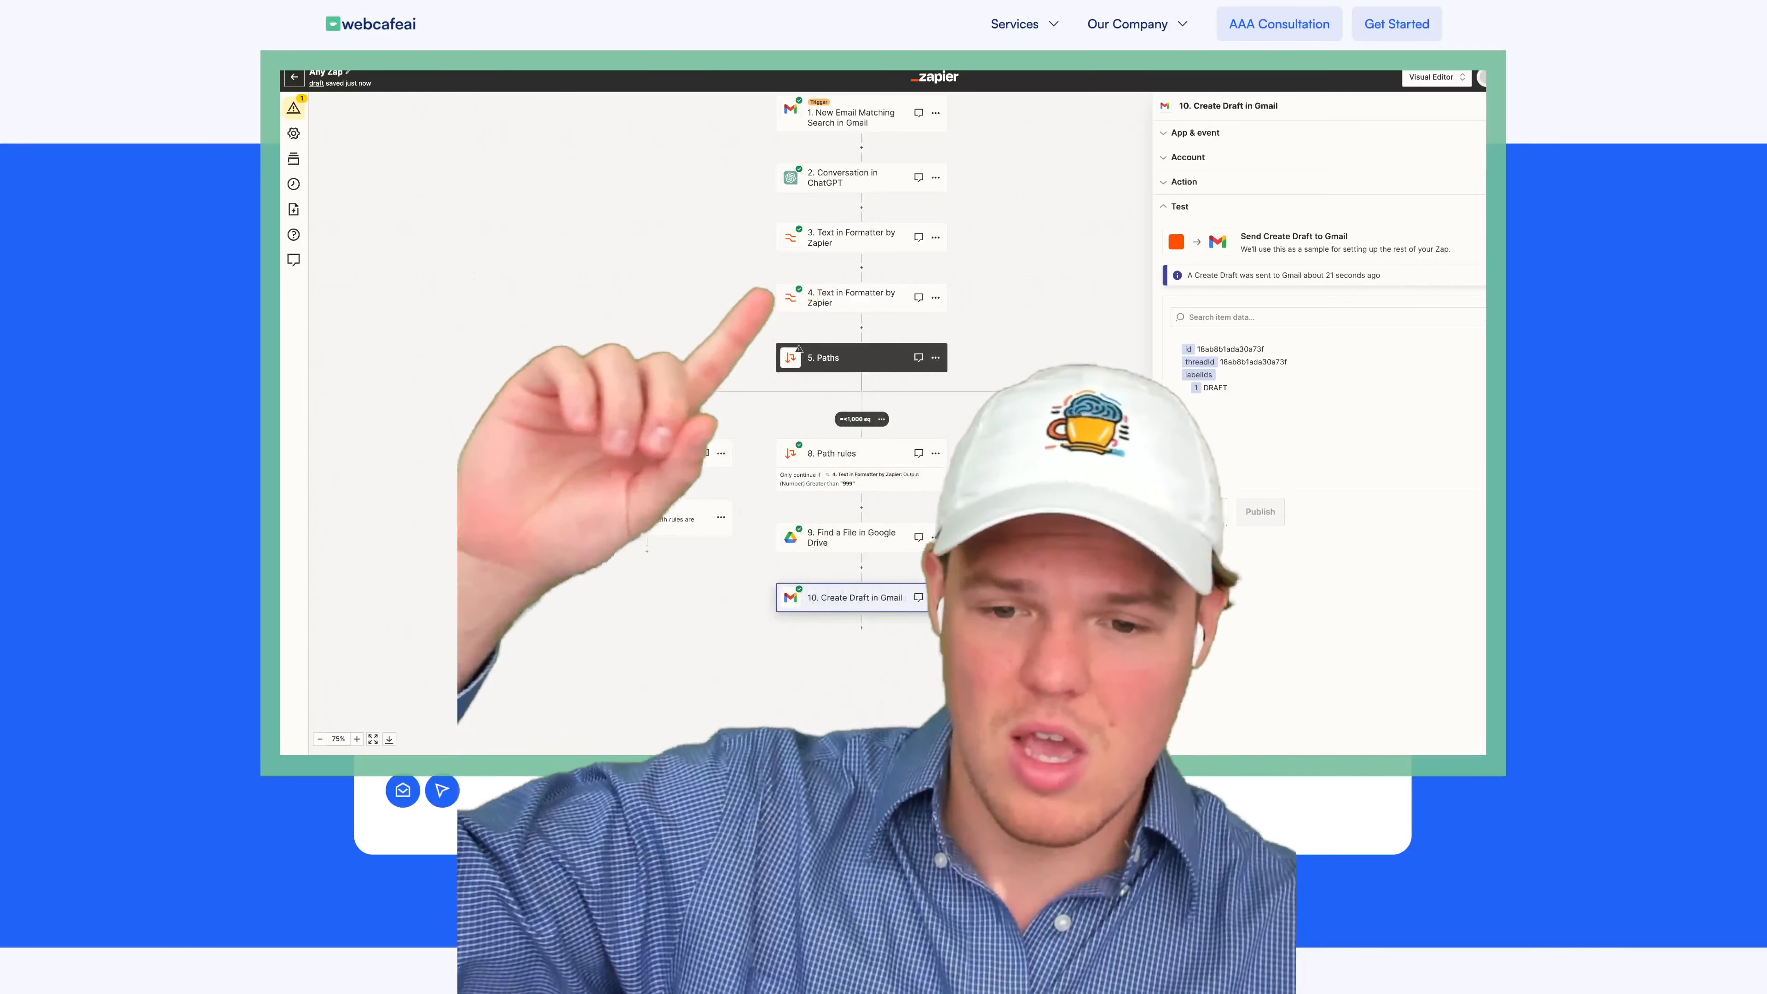
{"action": "scroll", "coordinate": [876, 266], "scroll_direction": "up", "scroll_amount": 1}
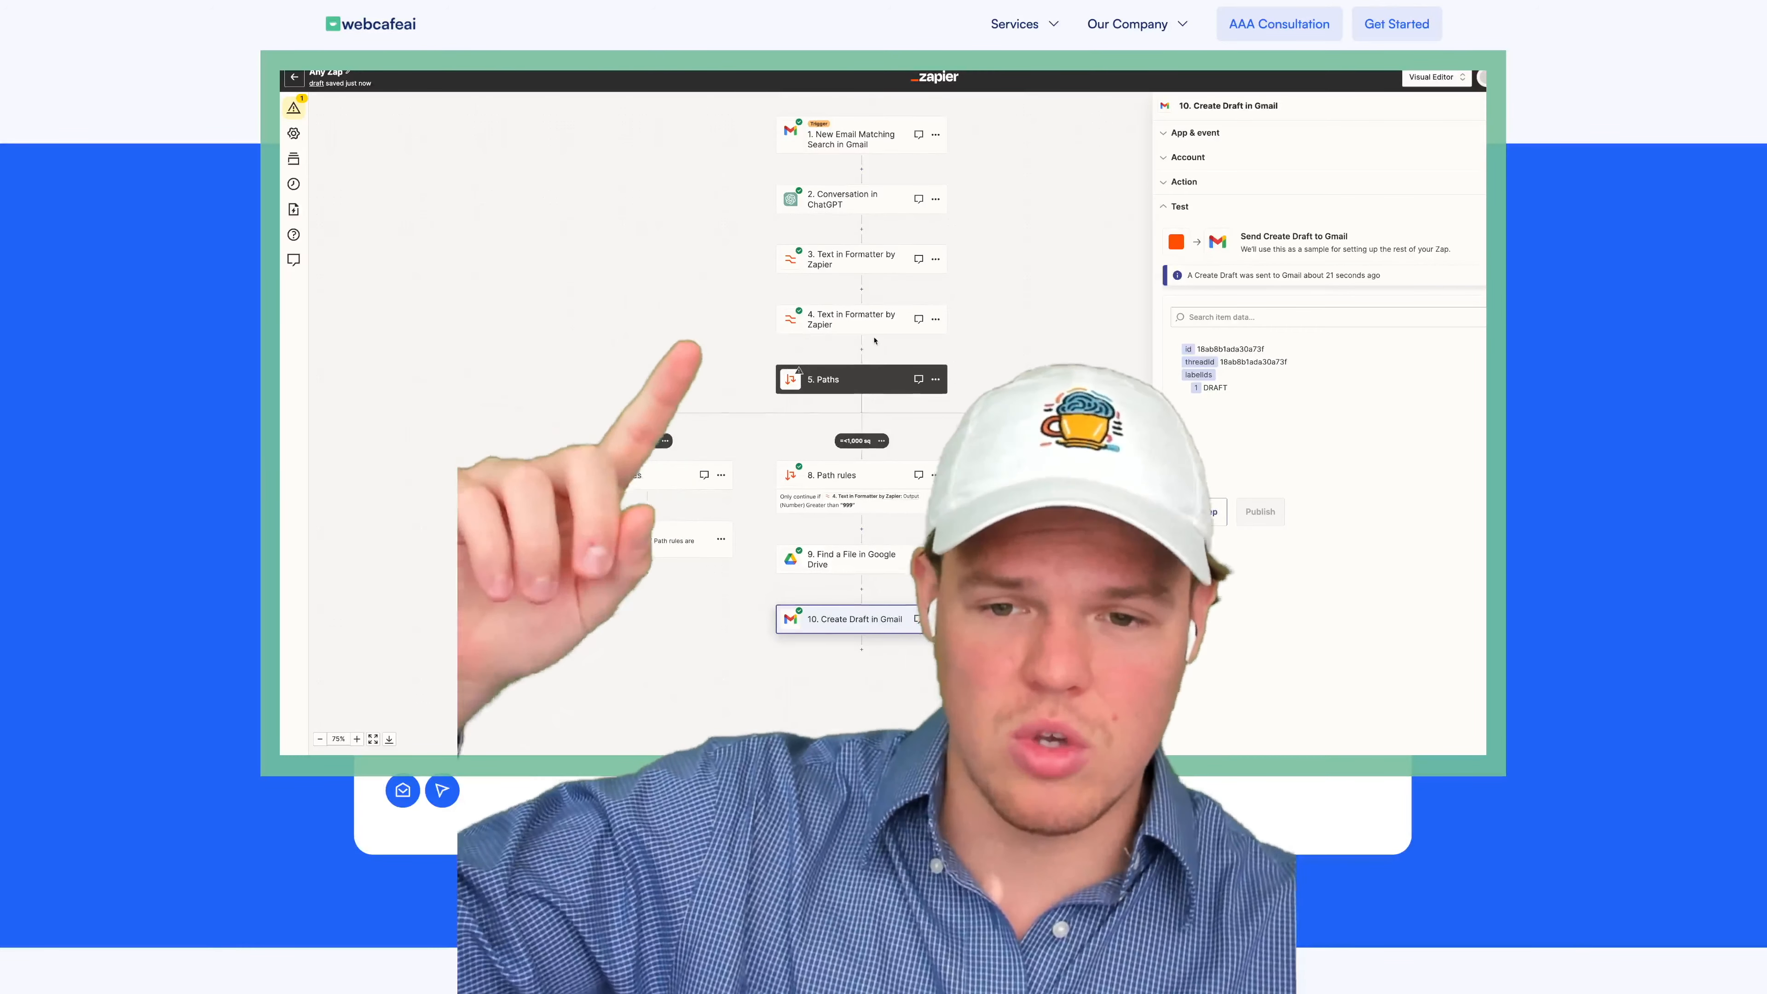
{"action": "scroll", "coordinate": [923, 284], "scroll_direction": "up", "scroll_amount": 1}
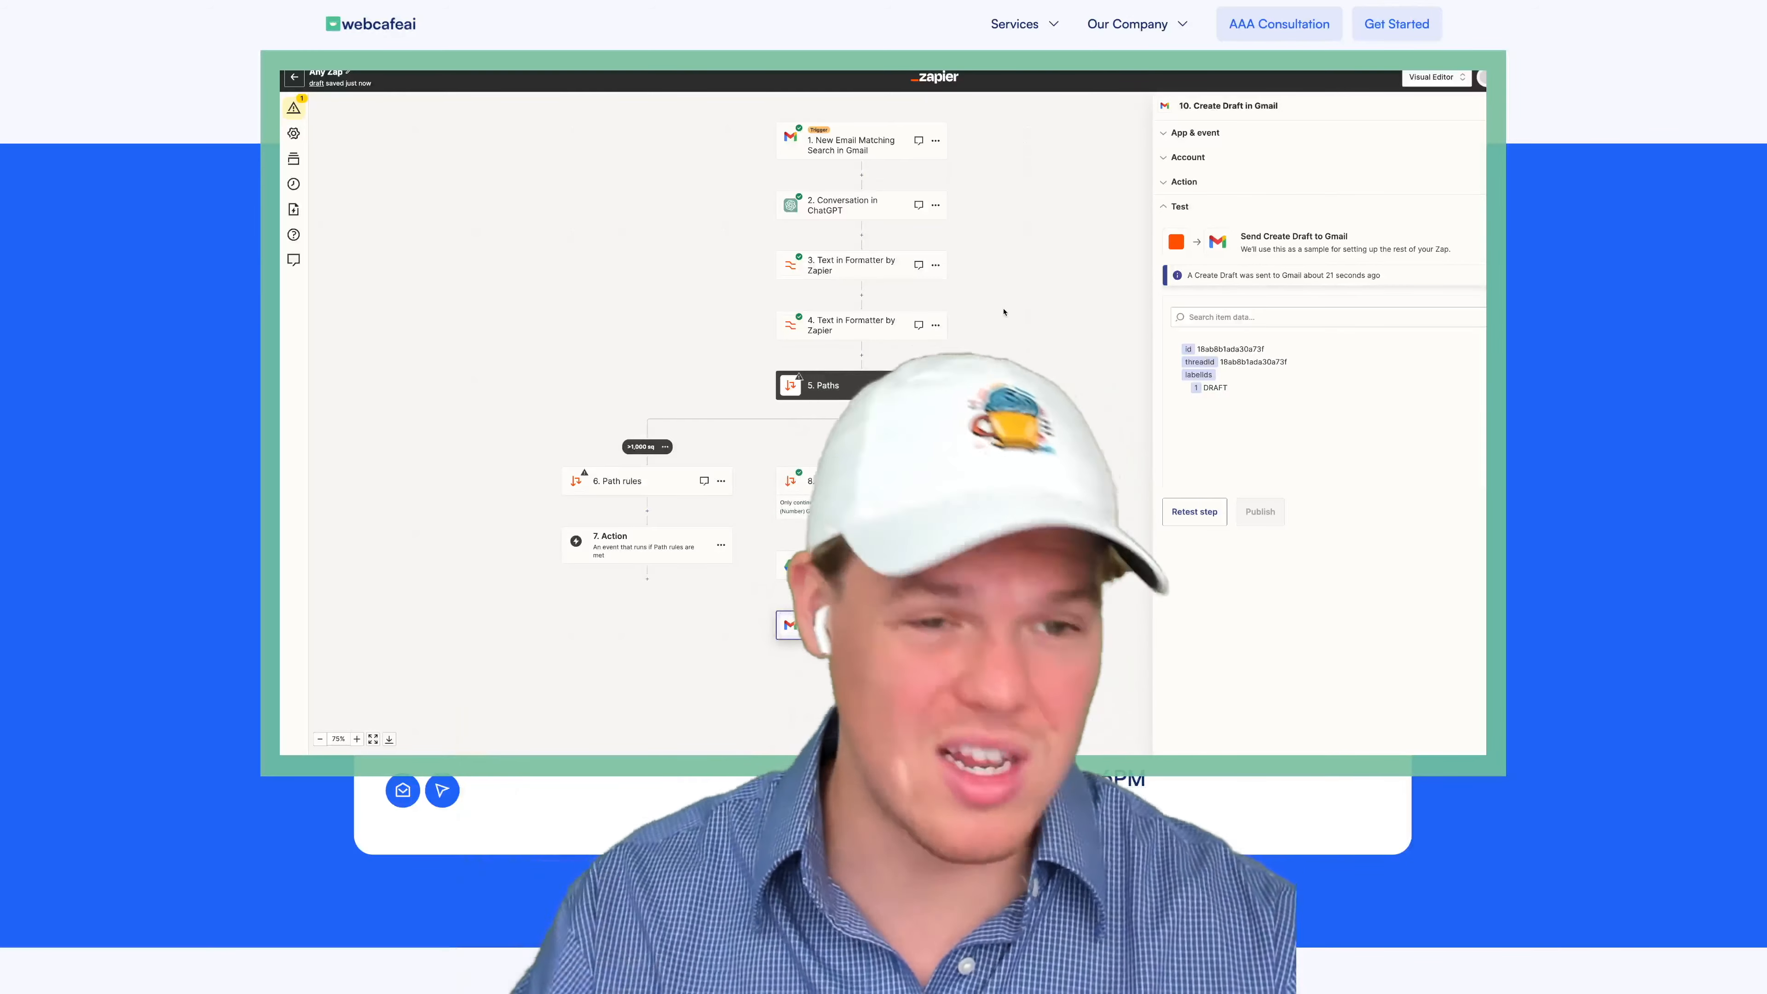
{"action": "left_click_drag", "start_coordinate": [984, 310], "coordinate": [994, 325]}
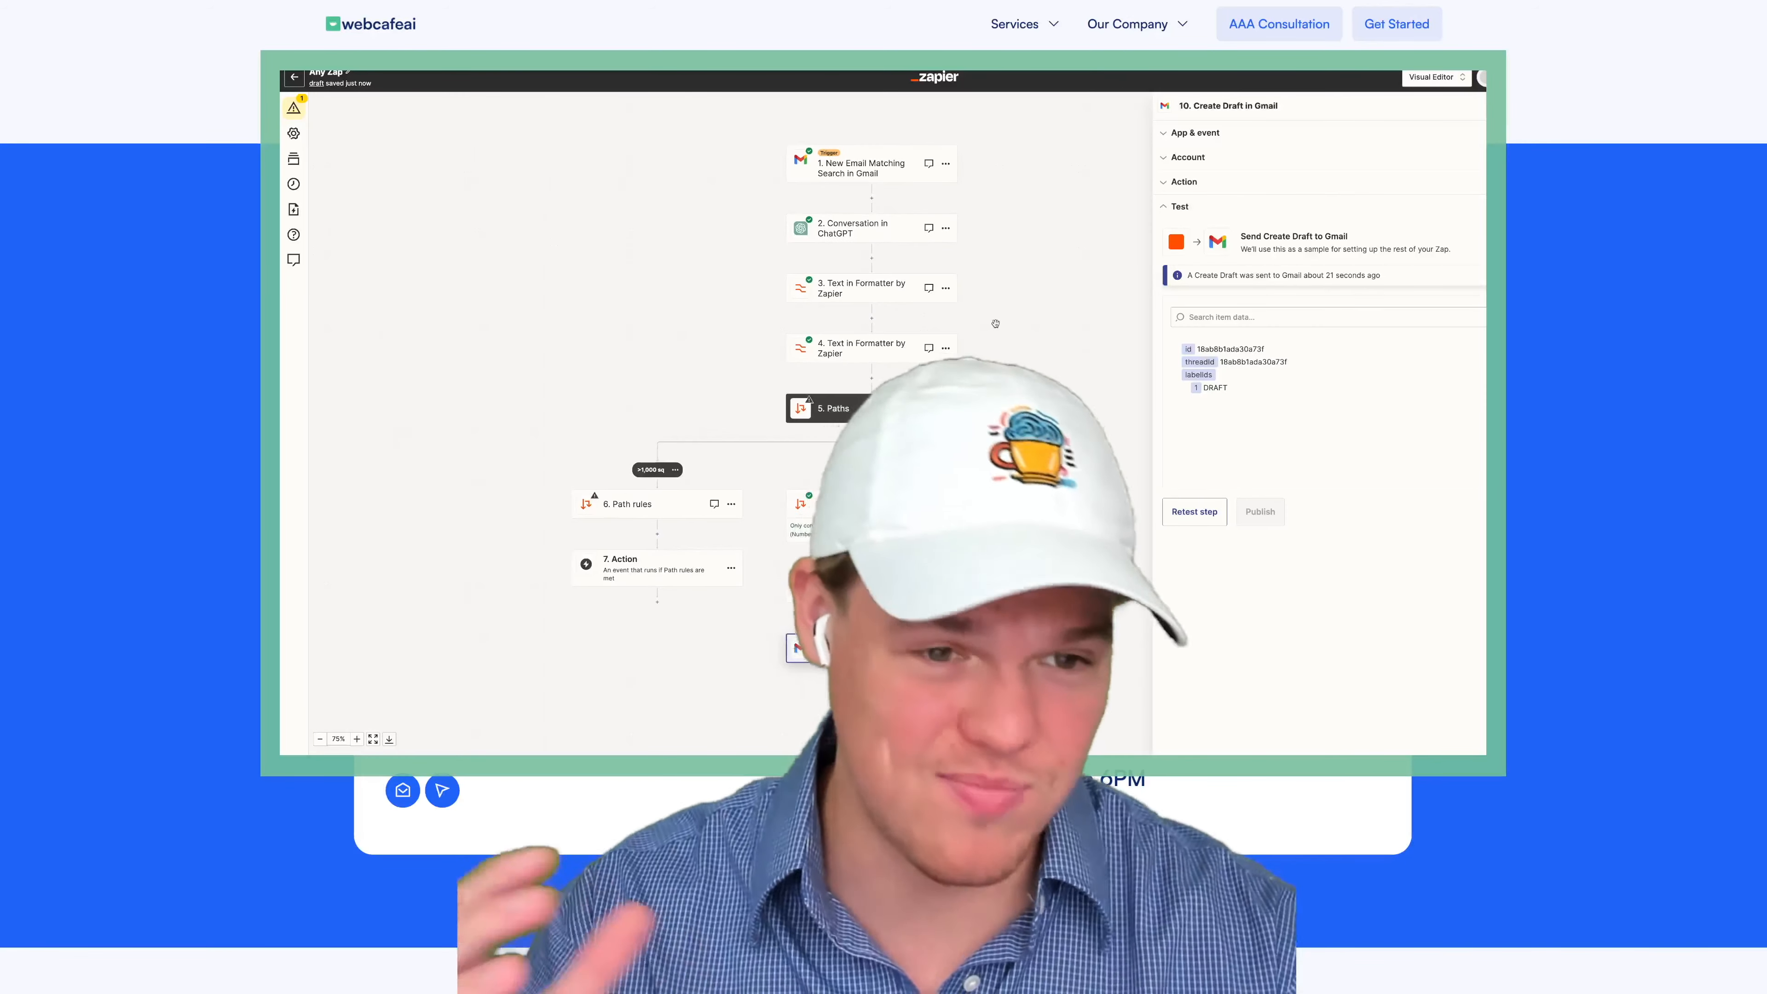